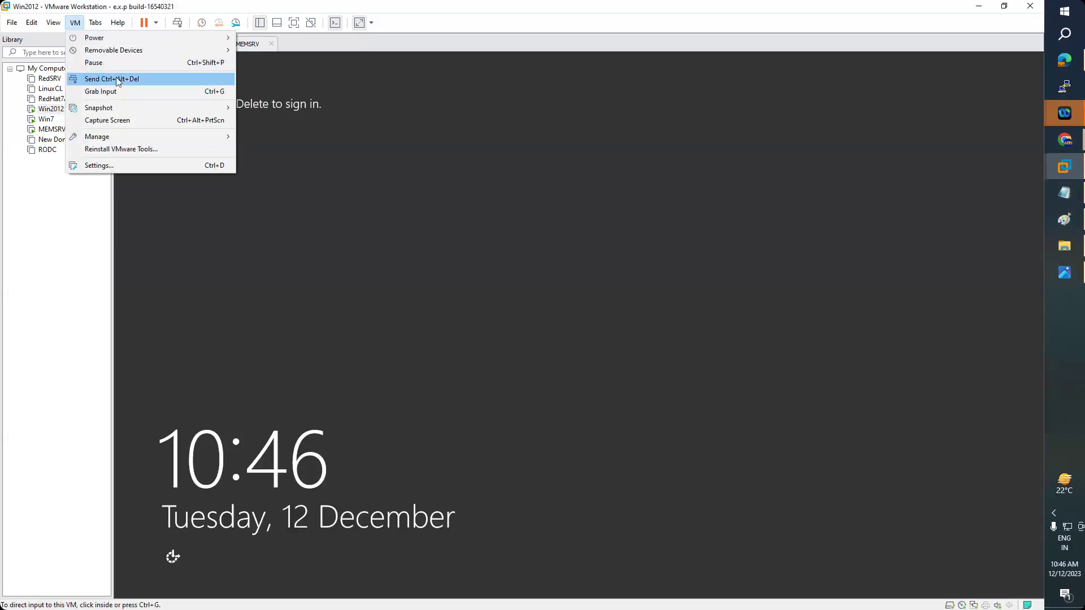
- Enter the ARN\administrator account password at the Windows Server 2012 R2 sign-in screen and submit it
{"action": "type", "text": "Password1"}
{"action": "key", "text": "Return"}
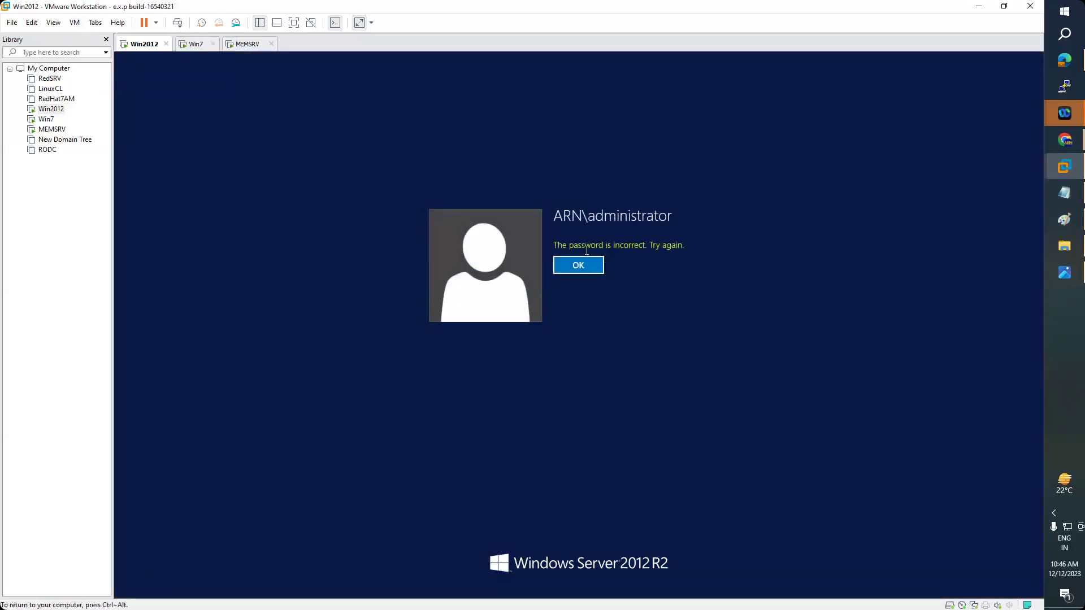
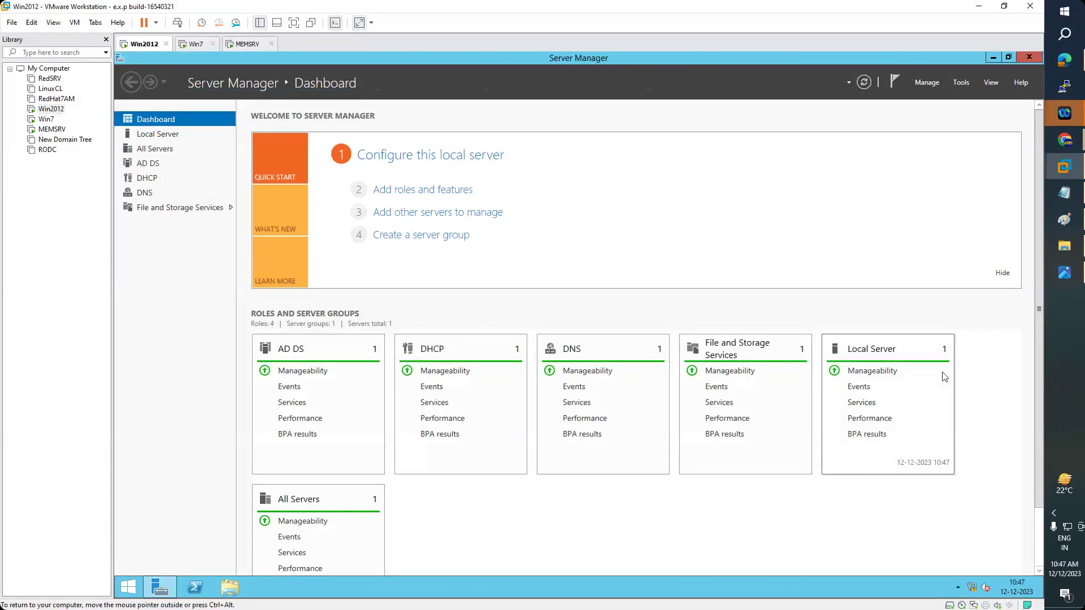
- Launch the Add Roles and Features Wizard with role-based installation on the local server
{"action": "left_click", "coordinate": [962, 82]}
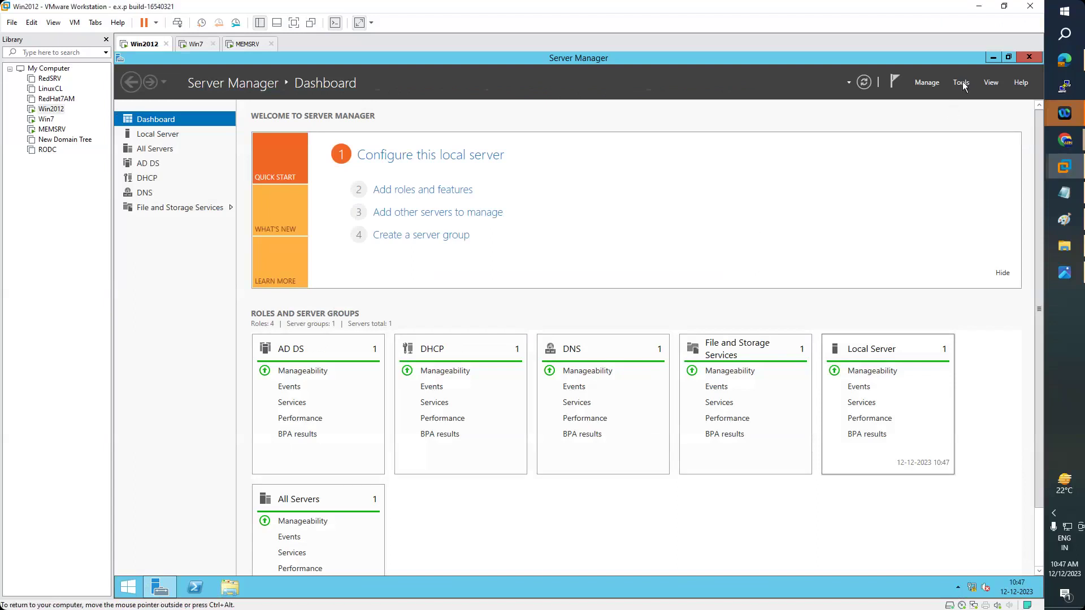
{"action": "left_click", "coordinate": [652, 85]}
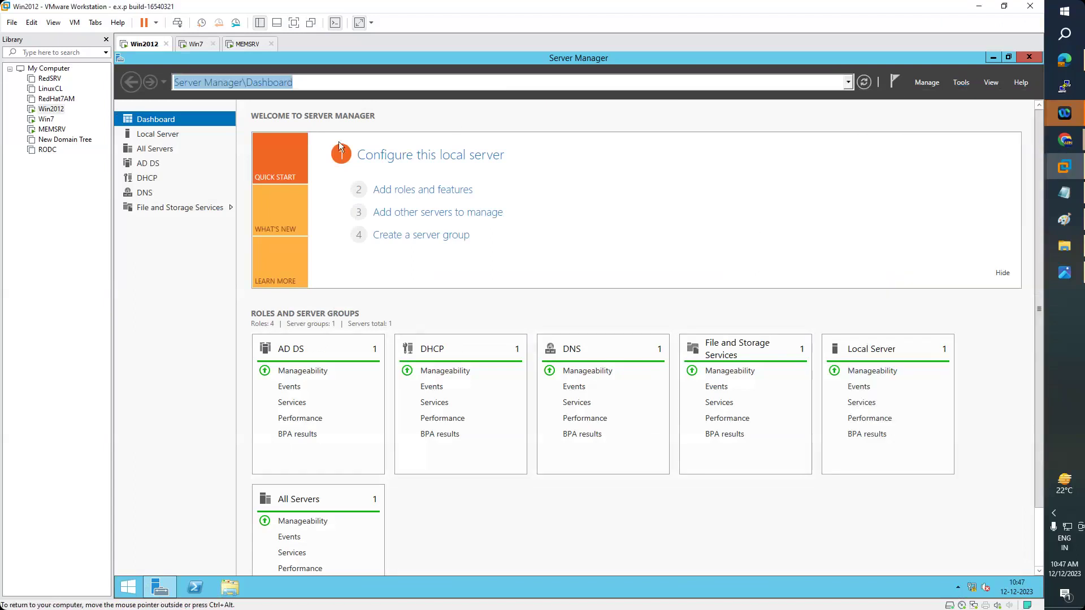
{"action": "left_click", "coordinate": [431, 194]}
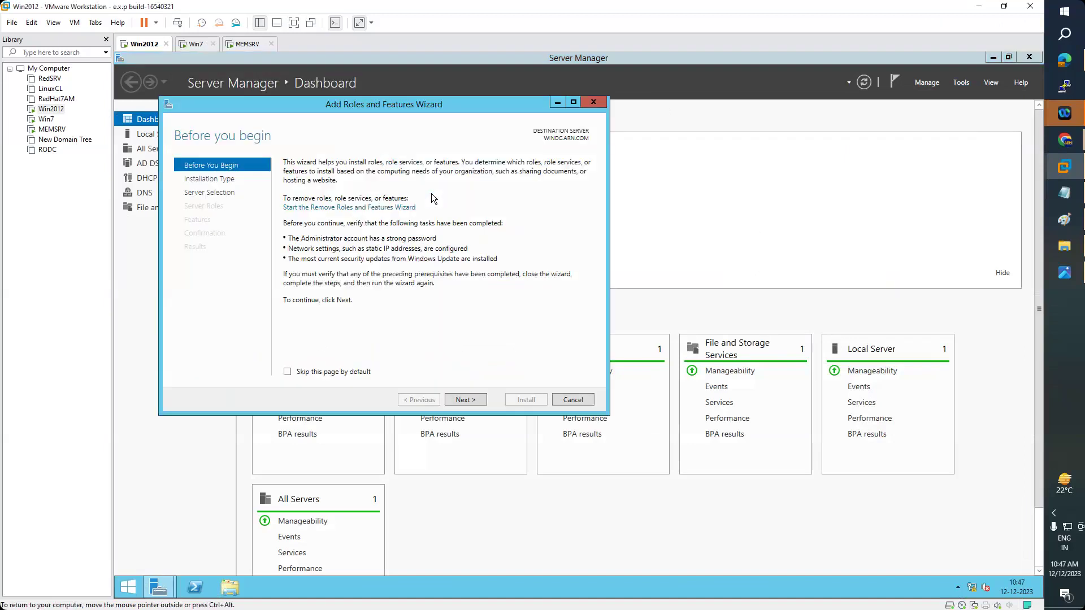
{"action": "left_click", "coordinate": [471, 401]}
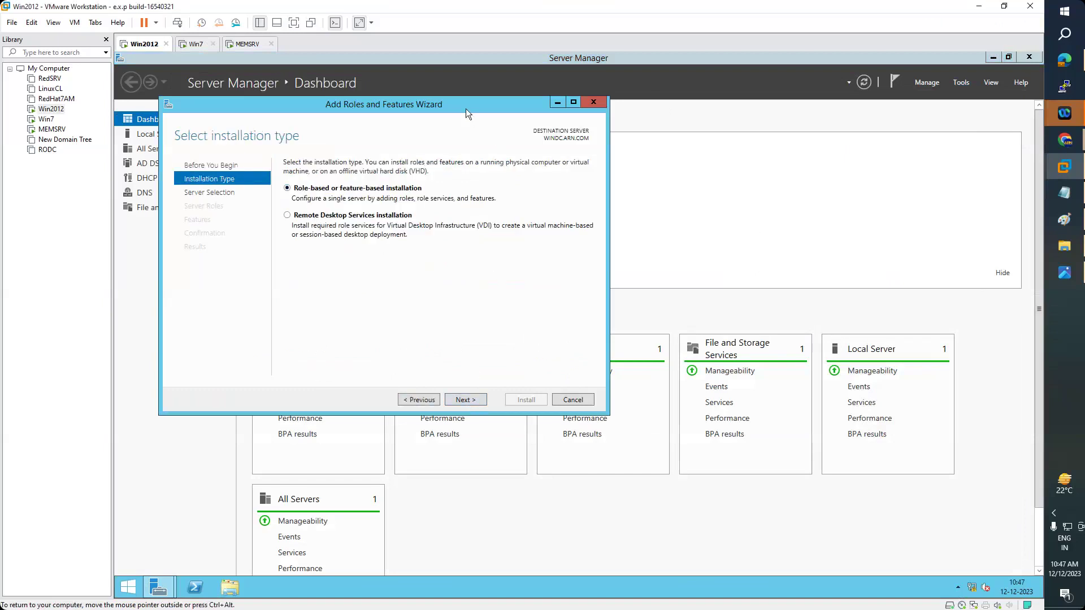
{"action": "left_click_drag", "start_coordinate": [466, 109], "coordinate": [715, 124]}
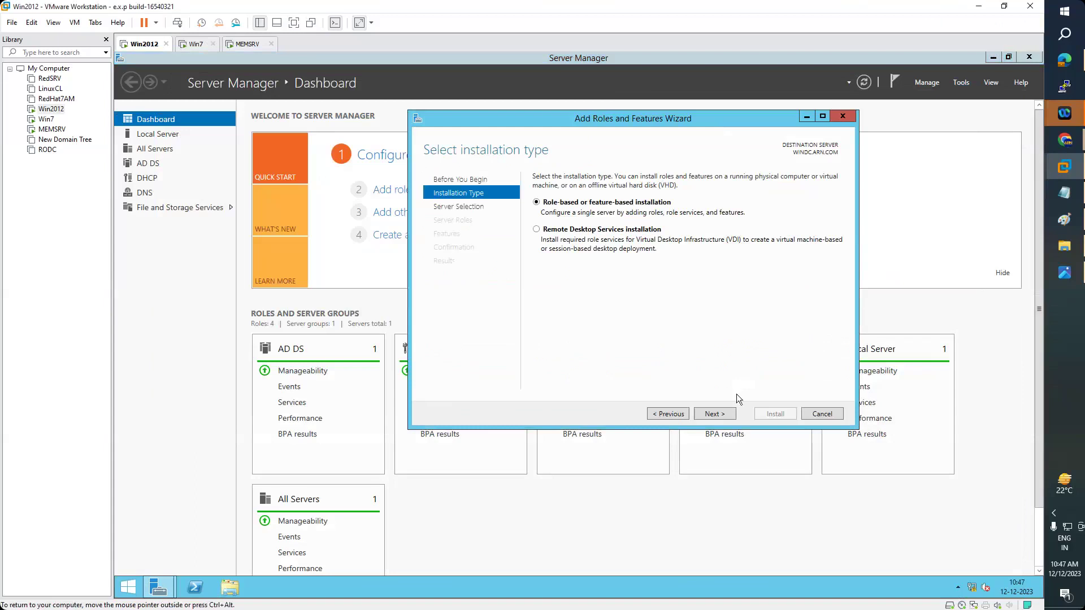
{"action": "left_click", "coordinate": [718, 416]}
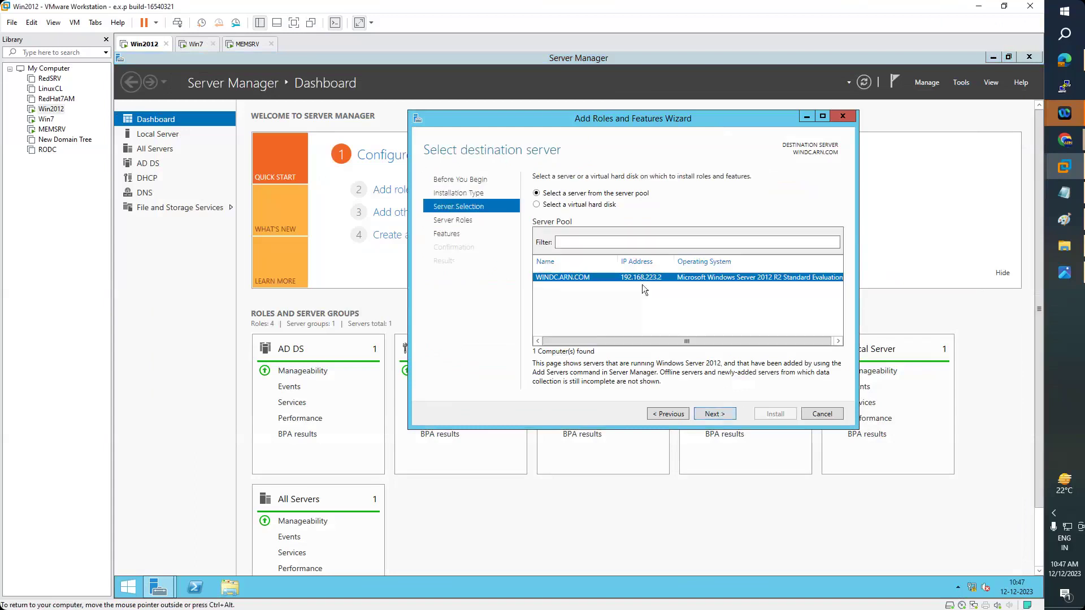
{"action": "left_click", "coordinate": [715, 414]}
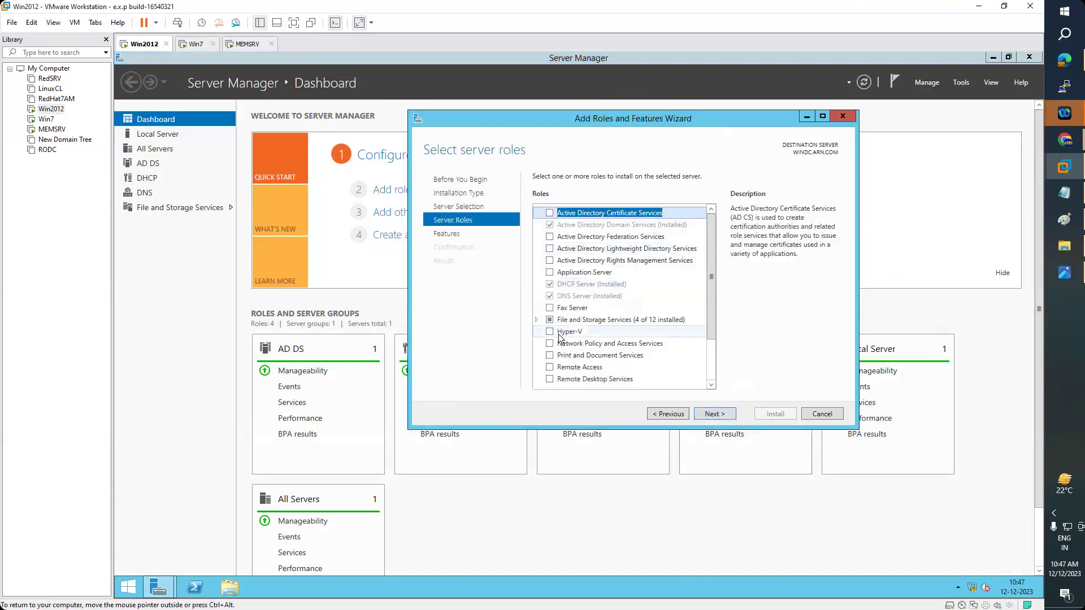
- Tick Web Server (IIS), accept its management tools, and continue to Select features
{"action": "scroll", "coordinate": [582, 319], "scroll_direction": "down", "scroll_amount": 2}
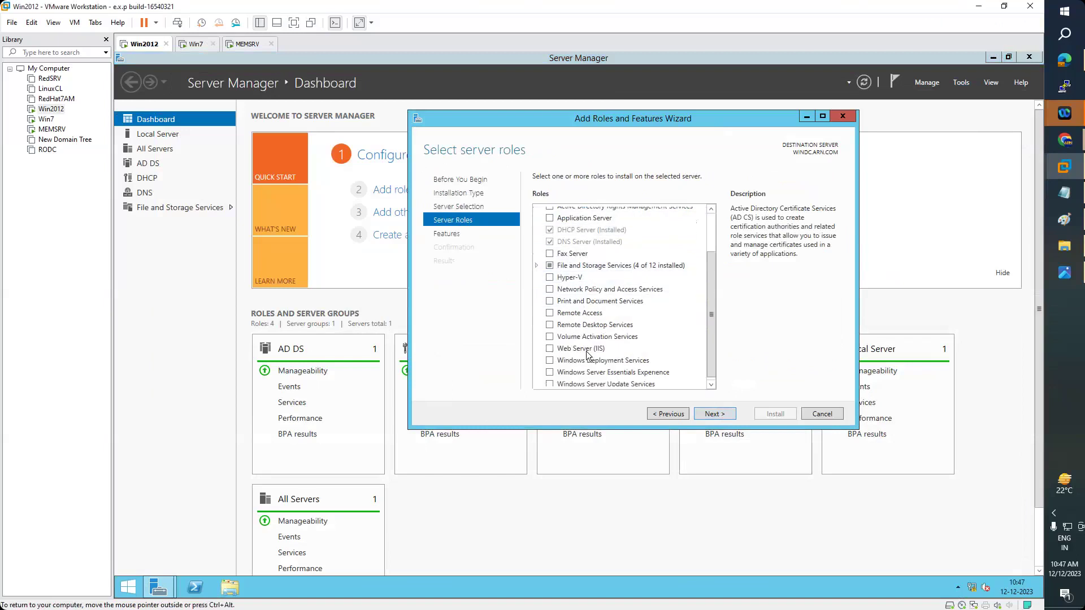
{"action": "left_click", "coordinate": [550, 349]}
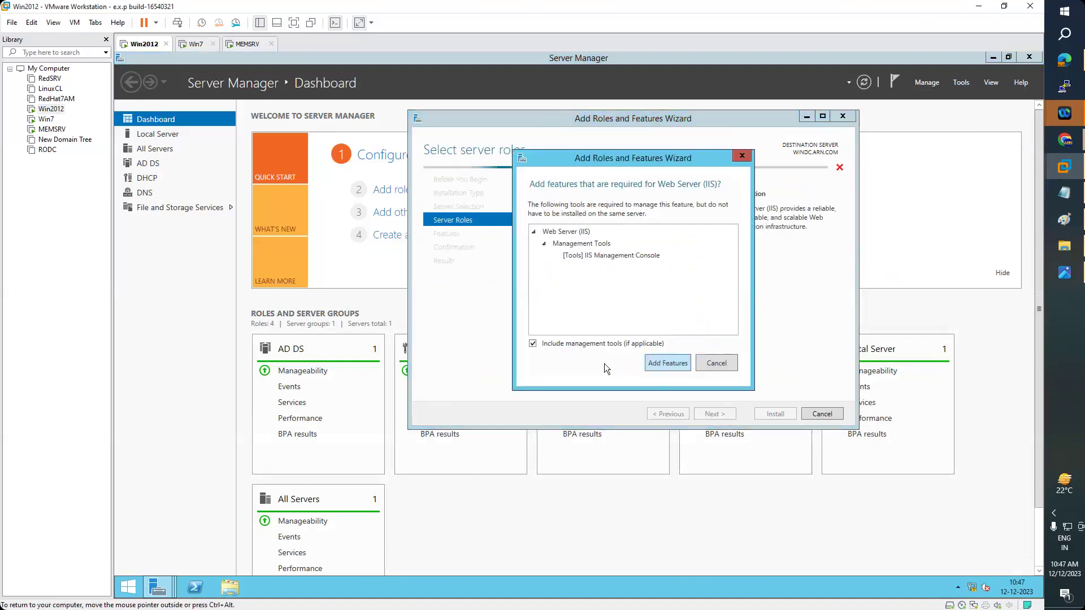
{"action": "key", "text": "Return"}
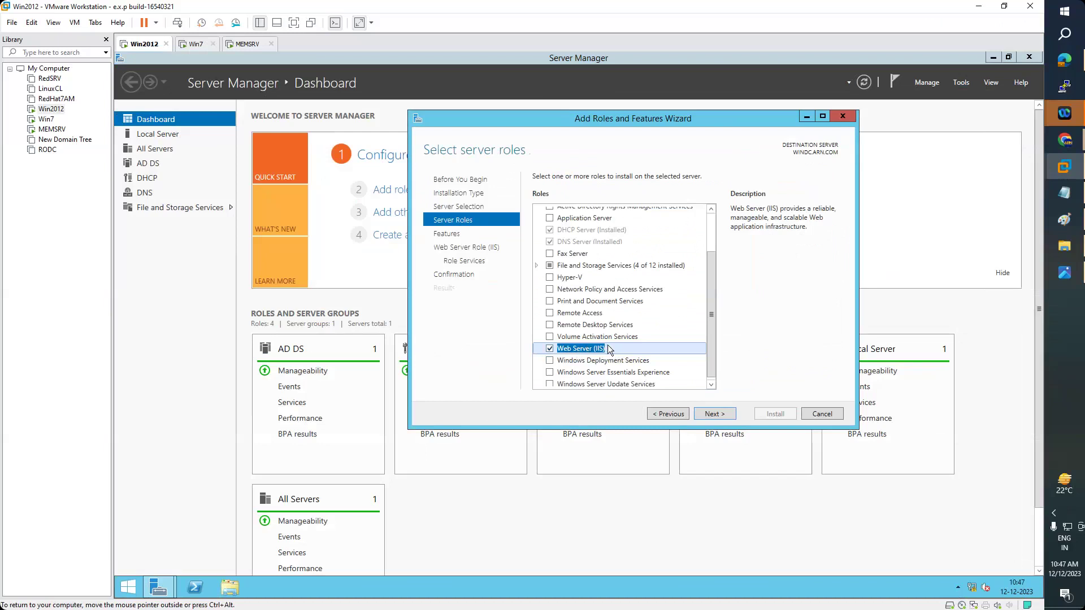
{"action": "left_click", "coordinate": [718, 417]}
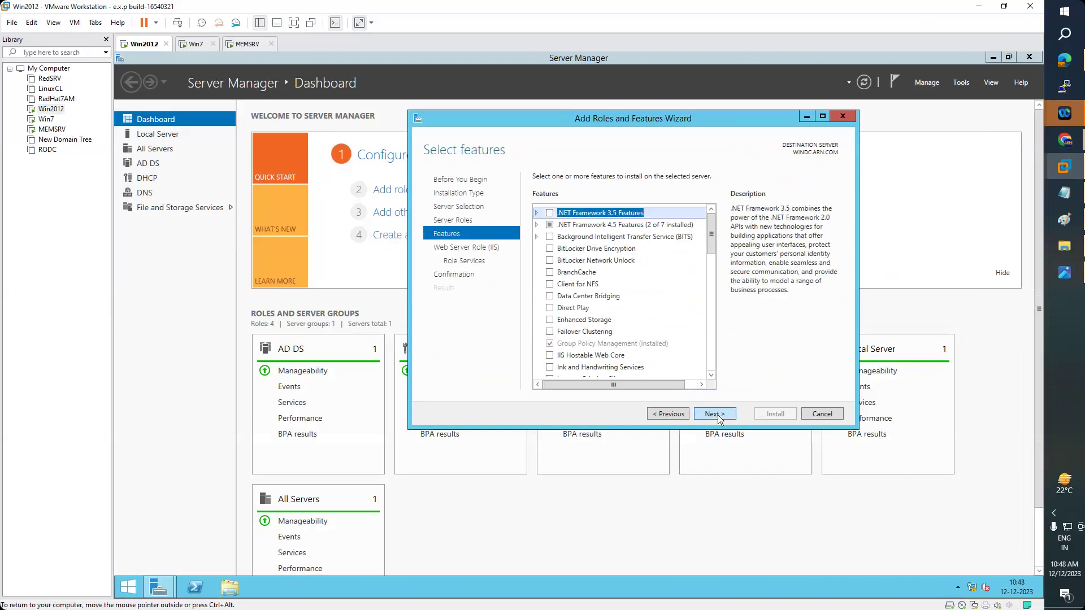
- Add ASP.NET 4.5 under .NET Framework 4.5 Features, review WCF Services, and continue
{"action": "left_click", "coordinate": [537, 225]}
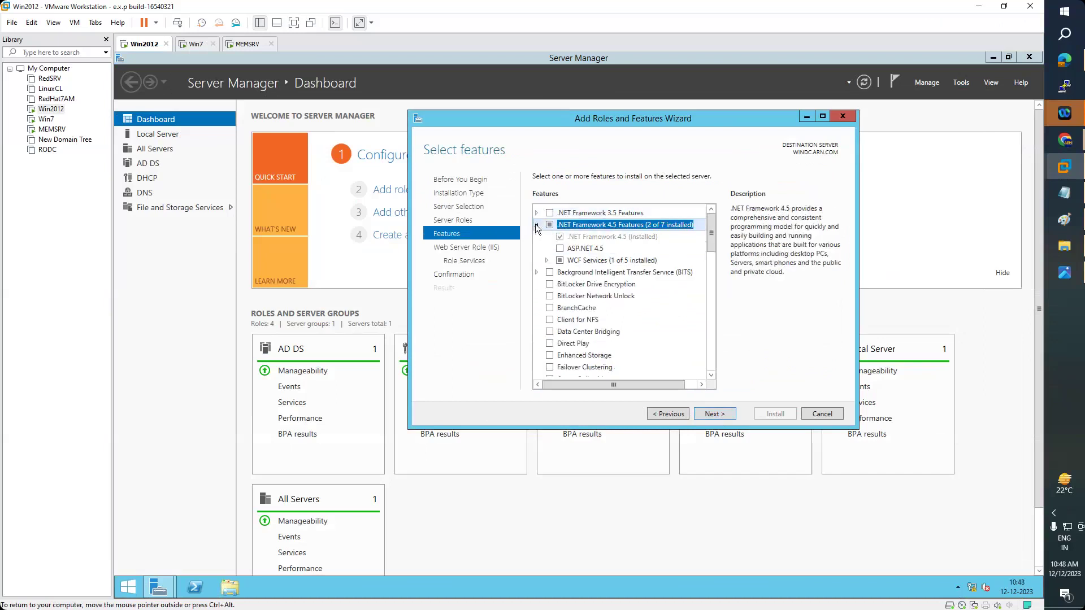
{"action": "left_click", "coordinate": [560, 249]}
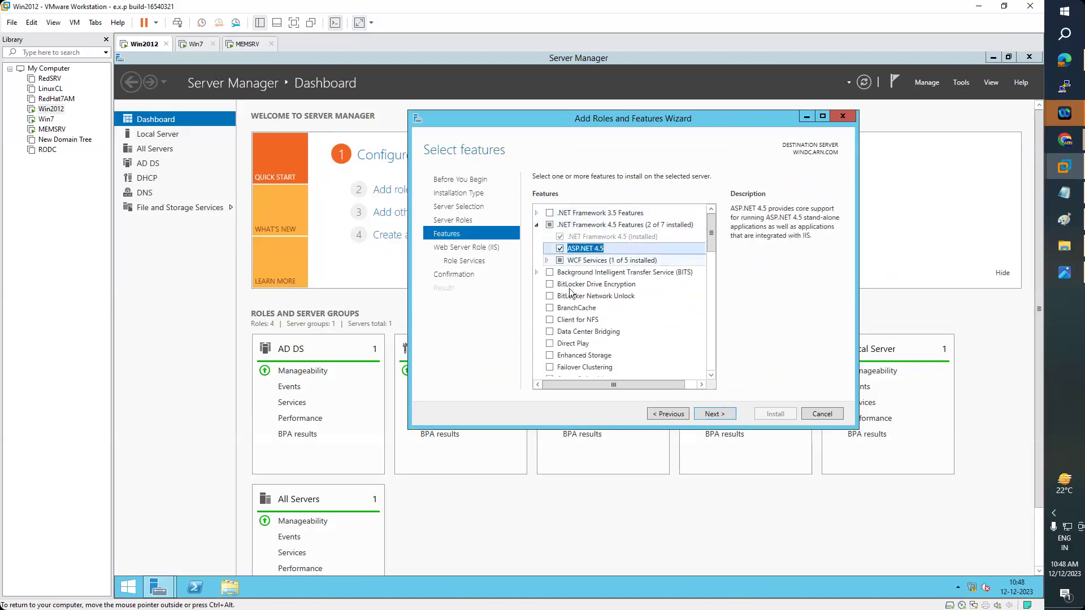
{"action": "left_click", "coordinate": [547, 261]}
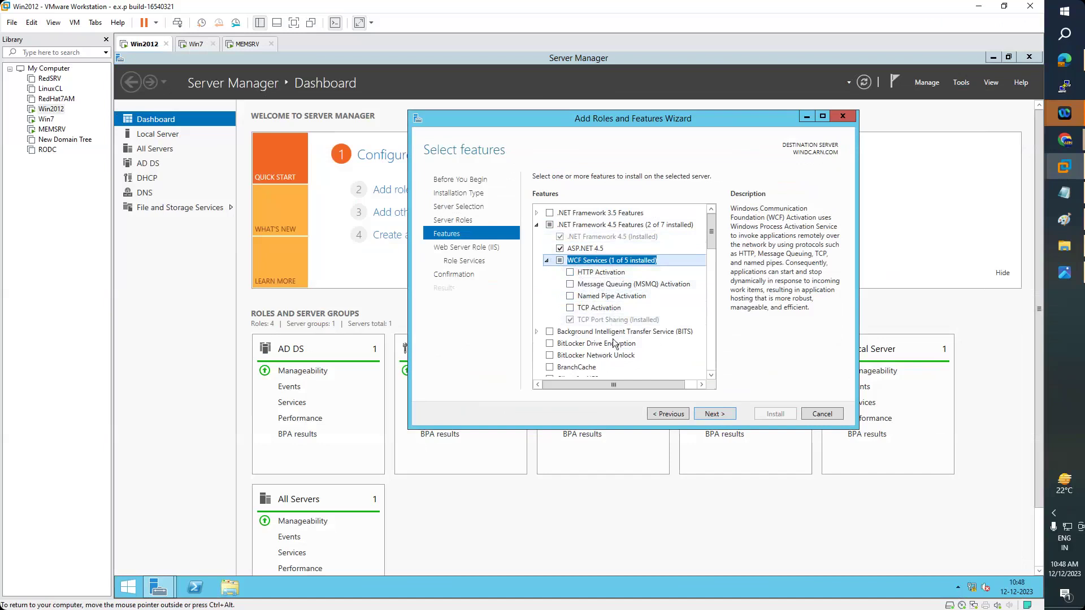
{"action": "left_click", "coordinate": [715, 414]}
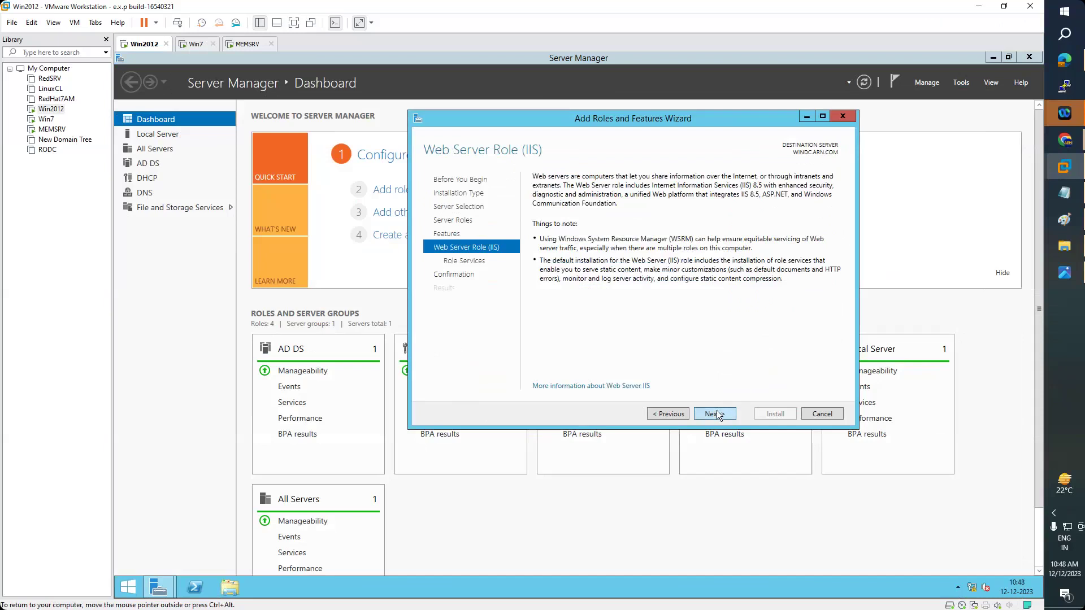
- Add HTTP Redirection, WebDAV Publishing and Custom Logging to the IIS role services
{"action": "left_click", "coordinate": [717, 412]}
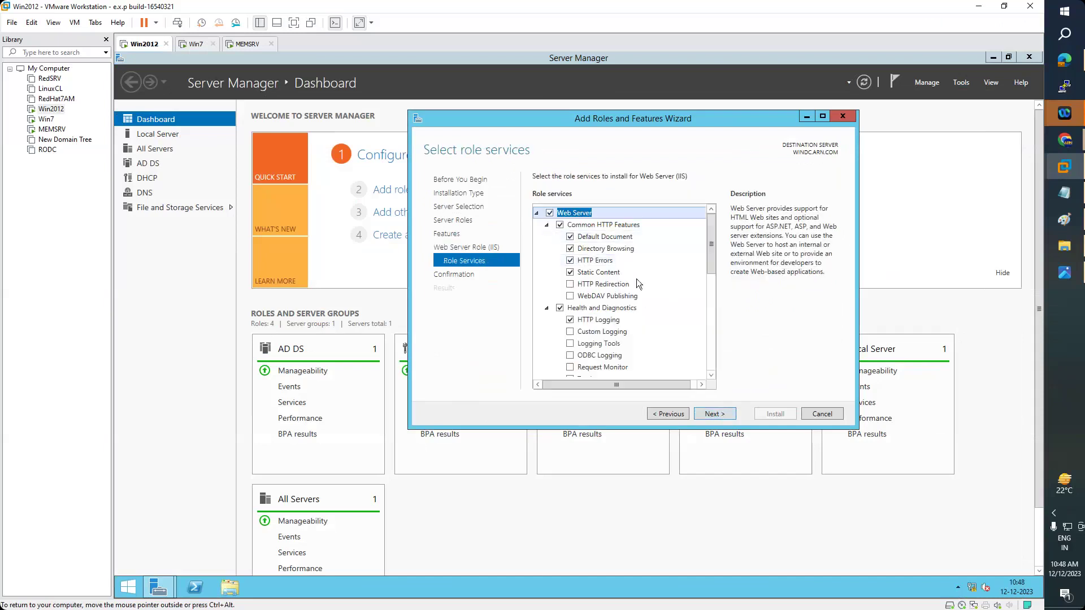
{"action": "left_click", "coordinate": [570, 285]}
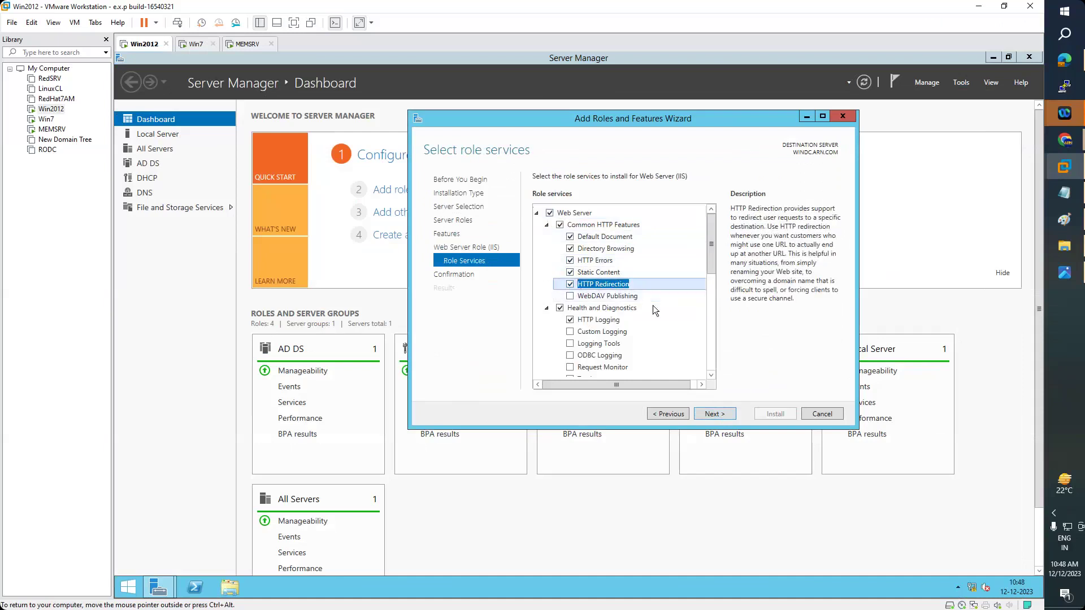
{"action": "scroll", "coordinate": [653, 304], "scroll_direction": "down", "scroll_amount": 1}
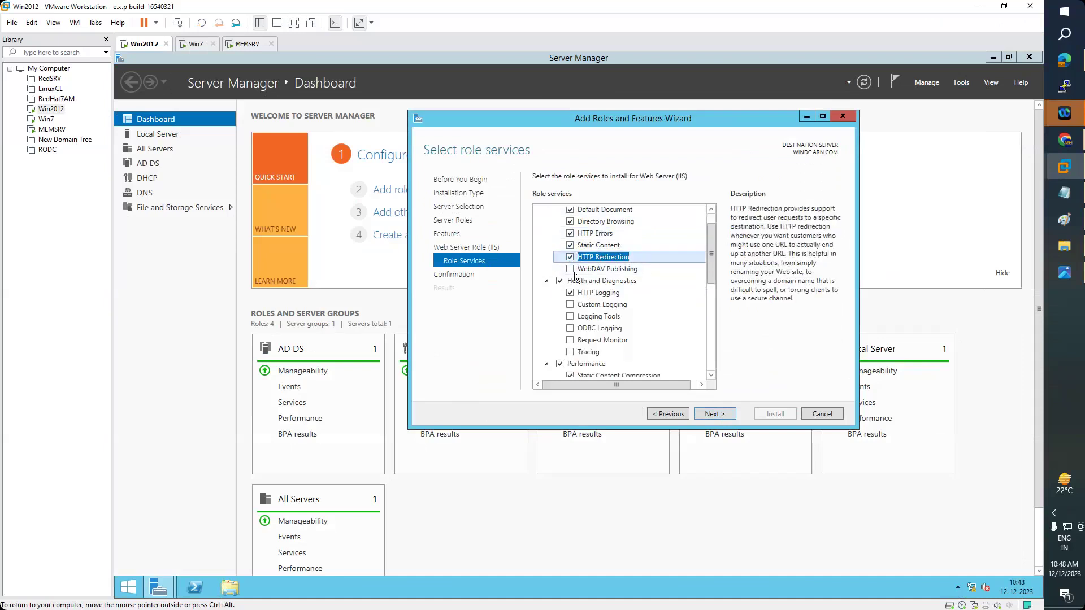
{"action": "left_click", "coordinate": [574, 270]}
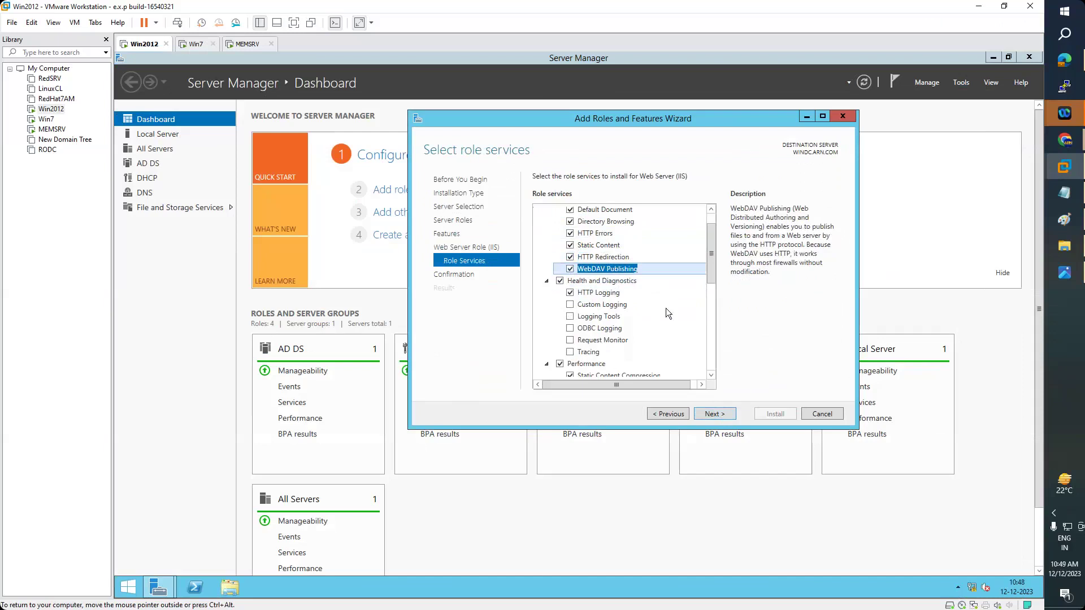
{"action": "left_click", "coordinate": [566, 307]}
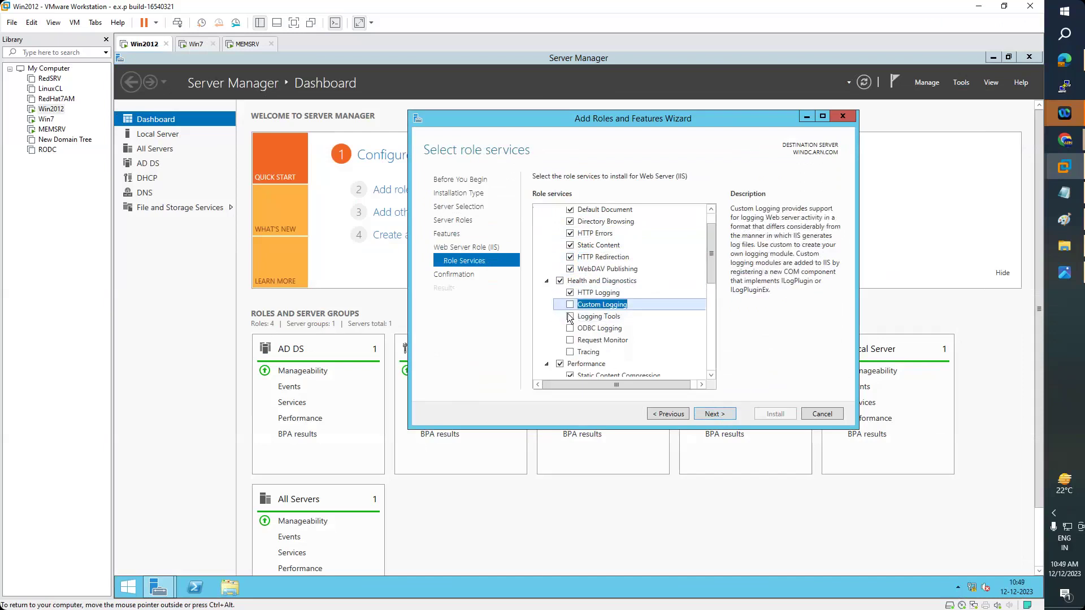
{"action": "left_click", "coordinate": [570, 305]}
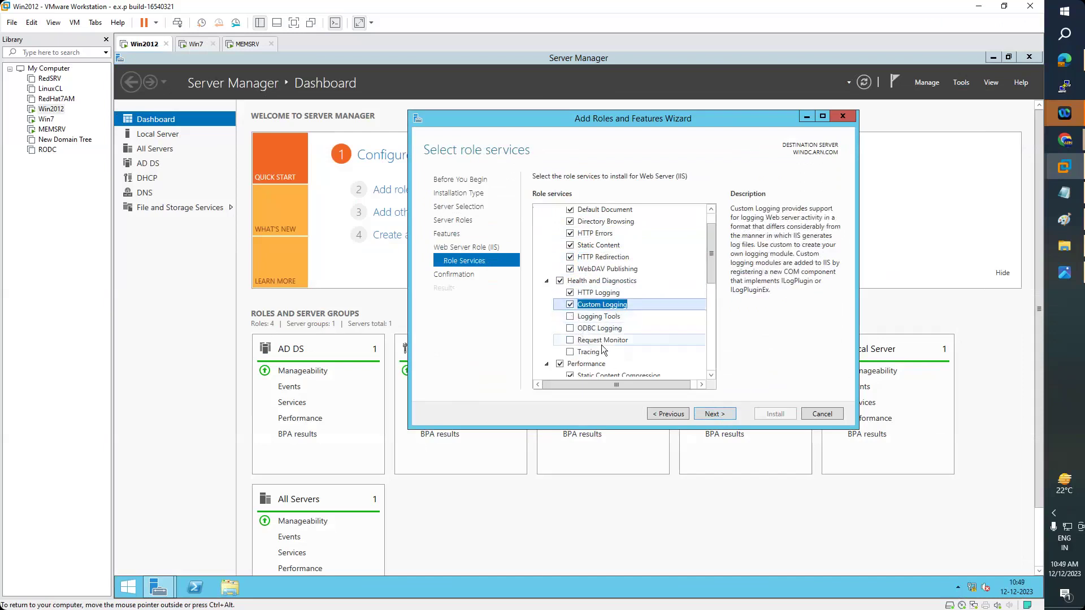
- Add Dynamic Content Compression and the FTP Server role service
{"action": "scroll", "coordinate": [644, 341], "scroll_direction": "down", "scroll_amount": 3}
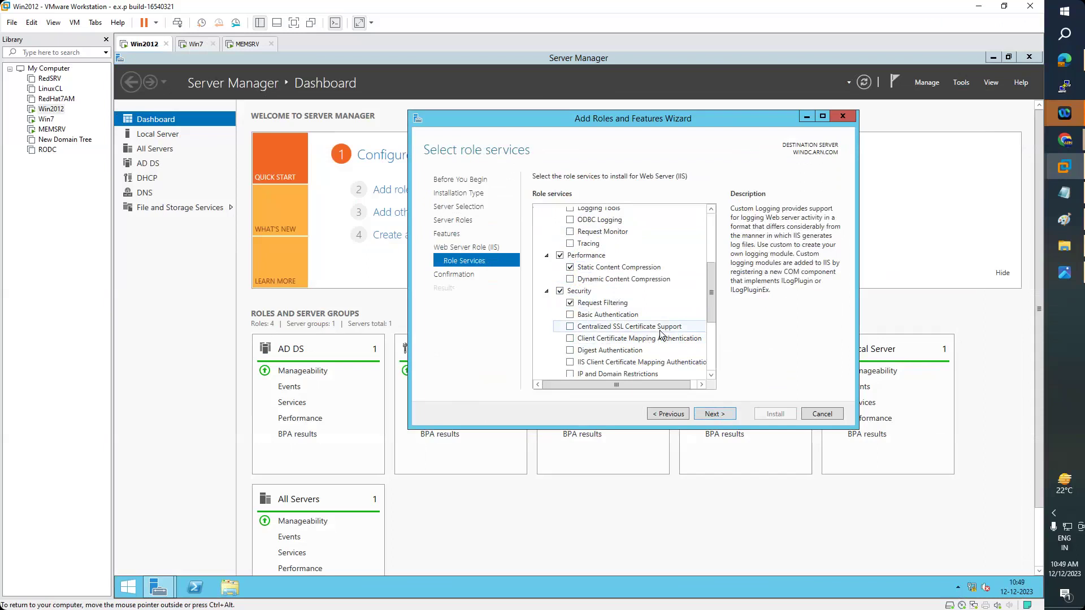
{"action": "scroll", "coordinate": [650, 329], "scroll_direction": "down", "scroll_amount": 2}
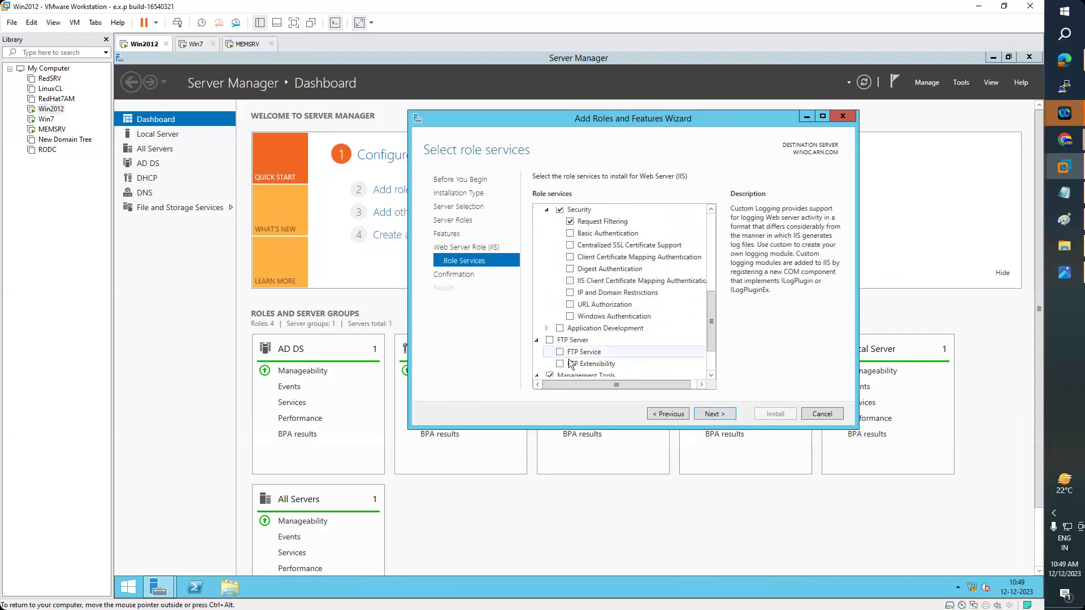
{"action": "scroll", "coordinate": [586, 343], "scroll_direction": "down", "scroll_amount": 2}
{"action": "scroll", "coordinate": [631, 323], "scroll_direction": "up", "scroll_amount": 3}
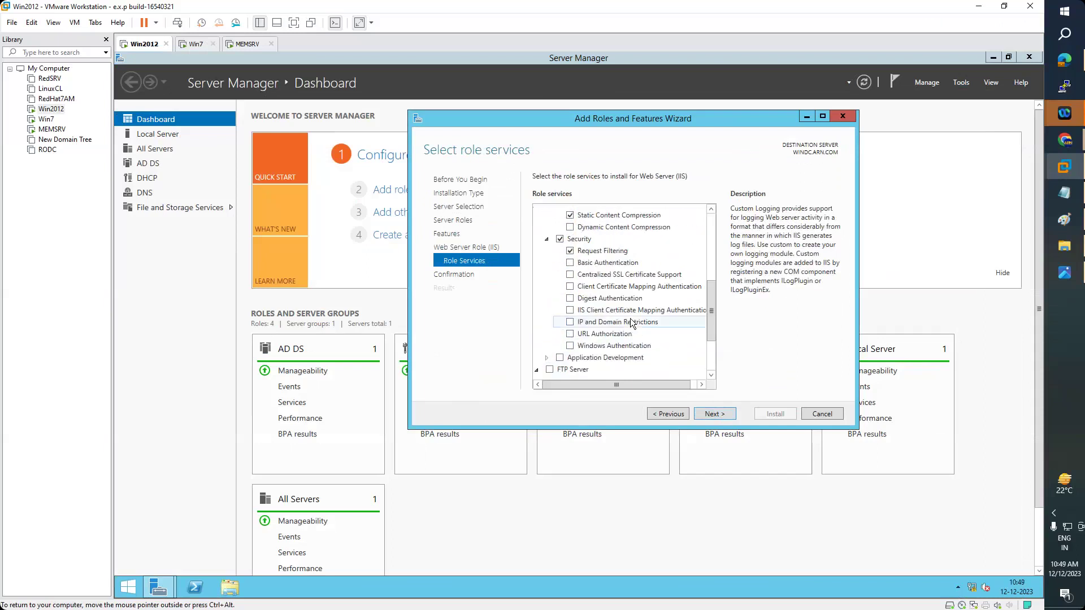
{"action": "scroll", "coordinate": [631, 323], "scroll_direction": "up", "scroll_amount": 2}
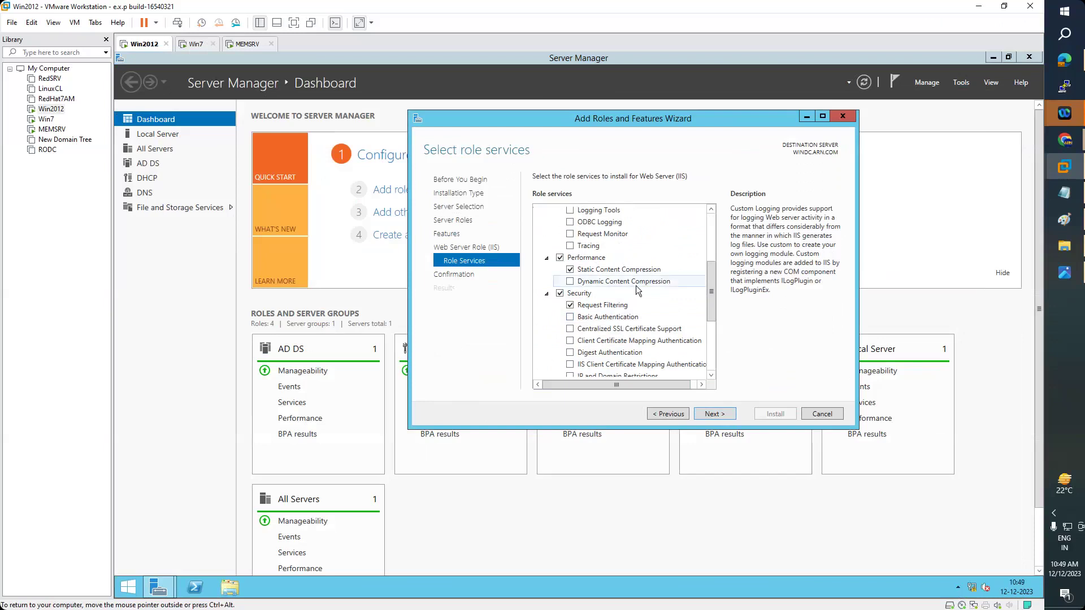
{"action": "left_click", "coordinate": [636, 286]}
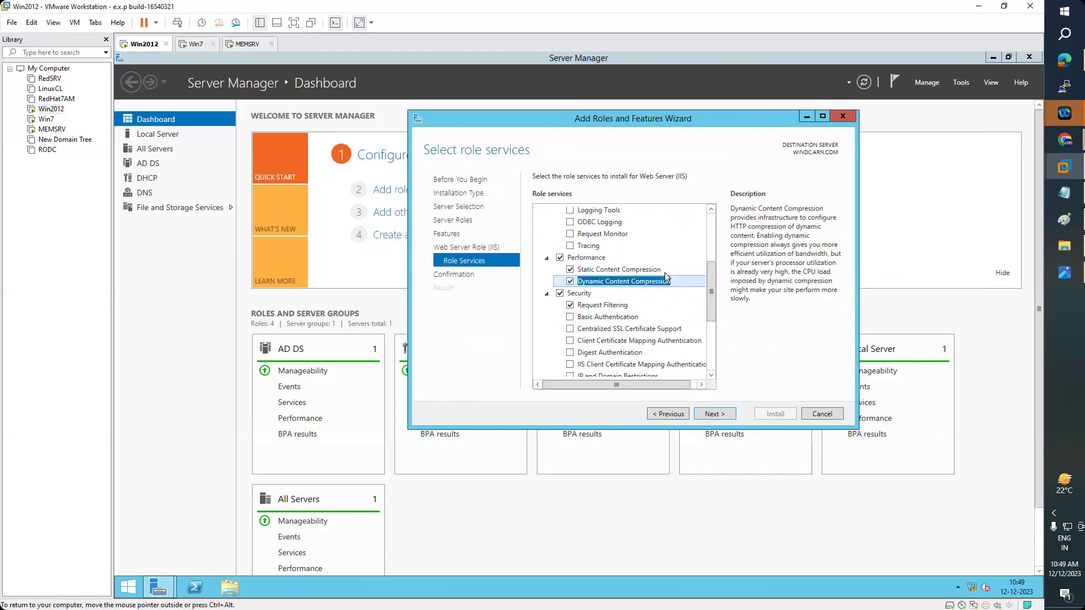
{"action": "scroll", "coordinate": [660, 321], "scroll_direction": "down", "scroll_amount": 2}
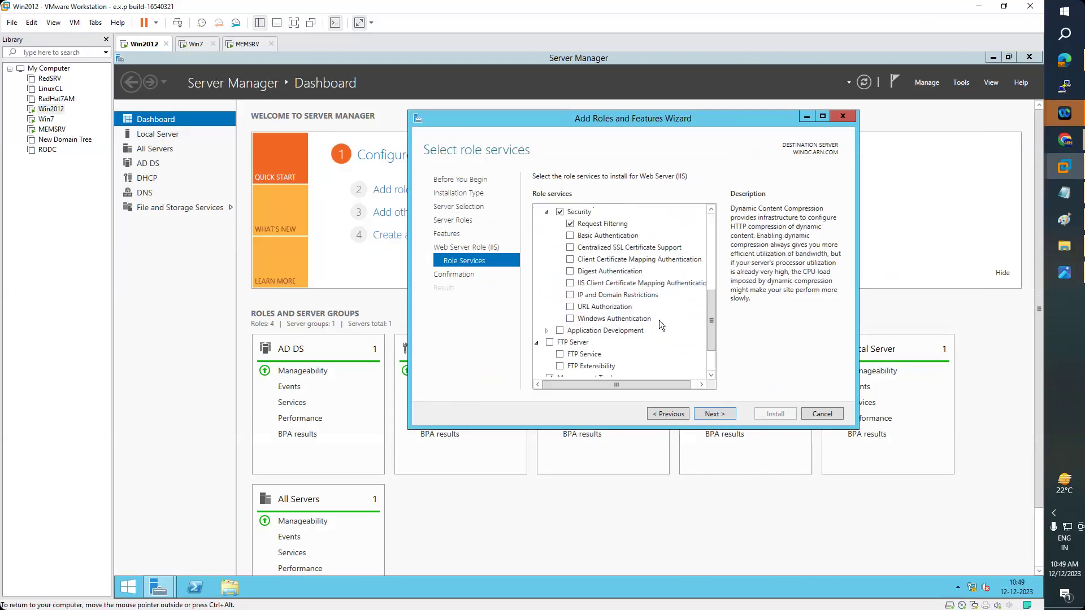
{"action": "scroll", "coordinate": [657, 320], "scroll_direction": "down", "scroll_amount": 2}
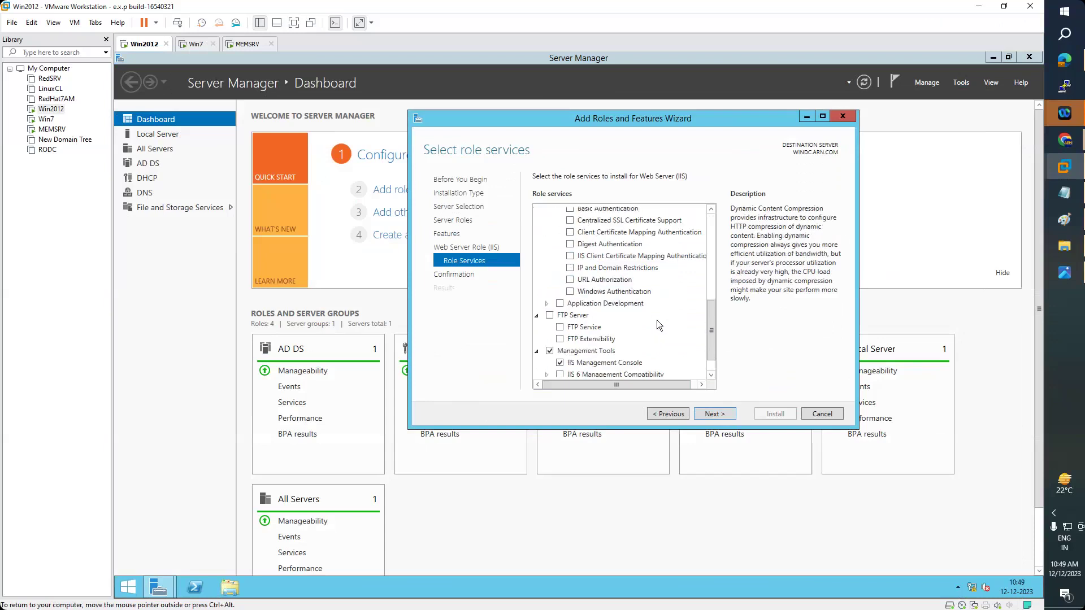
{"action": "left_click", "coordinate": [552, 289]}
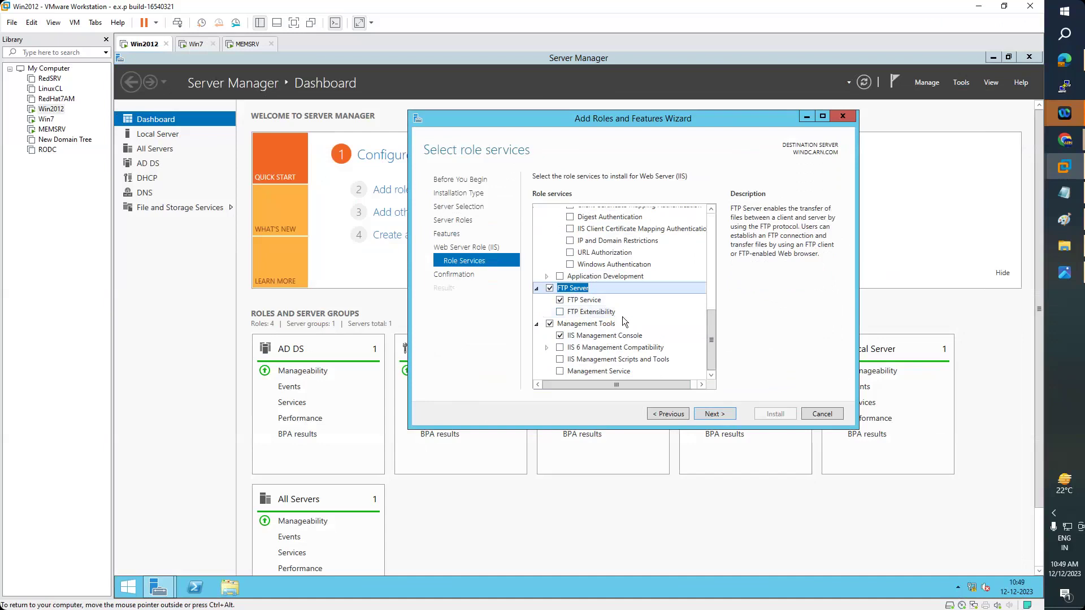
- Tick and then untick FTP Extensibility so it stays out of the install
{"action": "scroll", "coordinate": [623, 317], "scroll_direction": "up", "scroll_amount": 2}
{"action": "scroll", "coordinate": [623, 320], "scroll_direction": "up", "scroll_amount": 3}
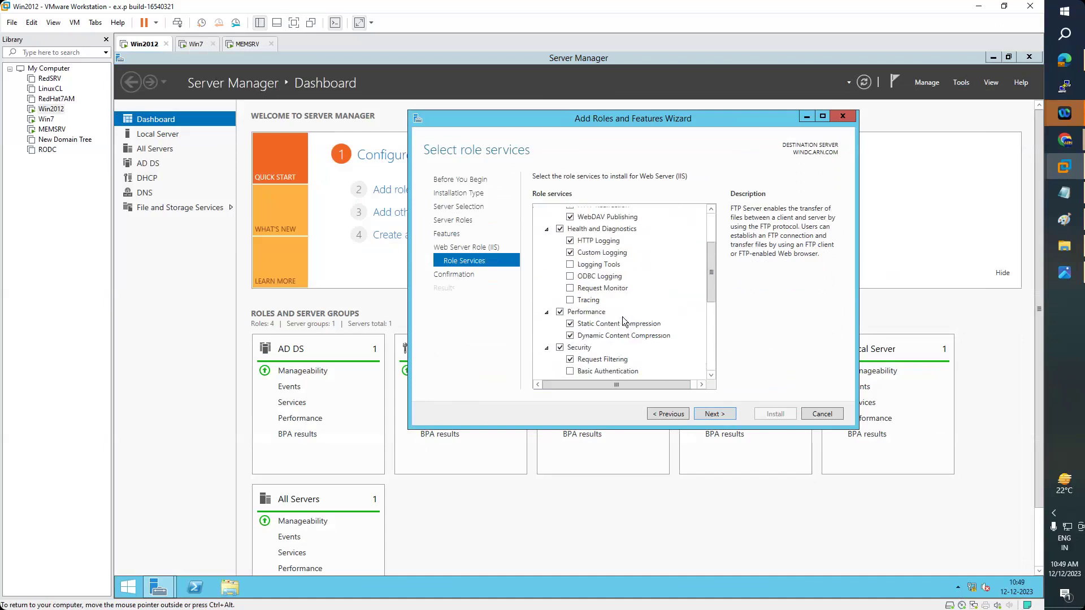
{"action": "scroll", "coordinate": [622, 320], "scroll_direction": "up", "scroll_amount": 2}
{"action": "scroll", "coordinate": [622, 320], "scroll_direction": "down", "scroll_amount": 7}
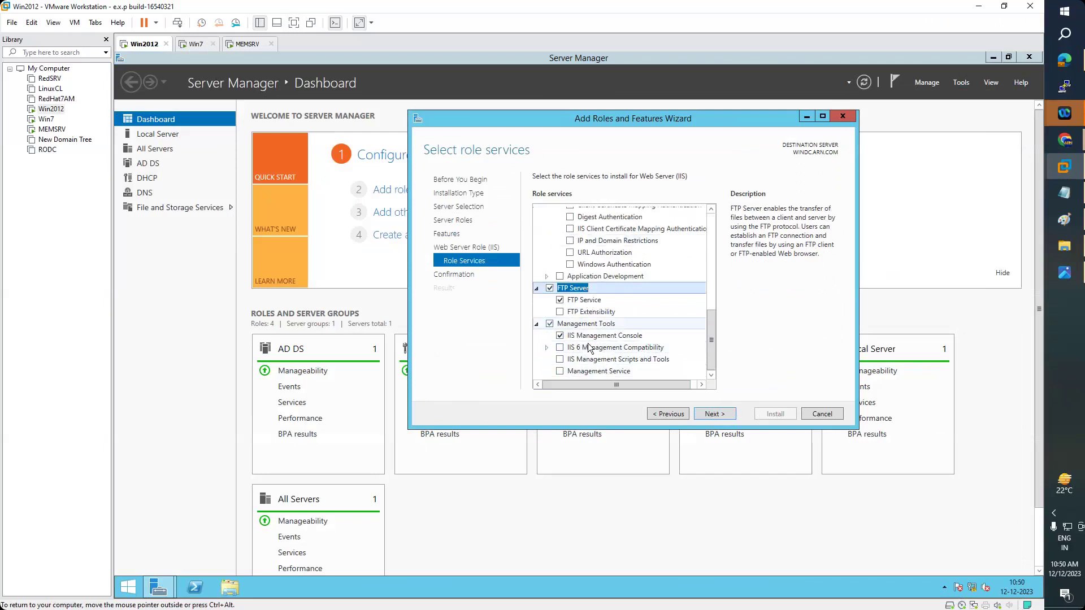
{"action": "left_click", "coordinate": [562, 313]}
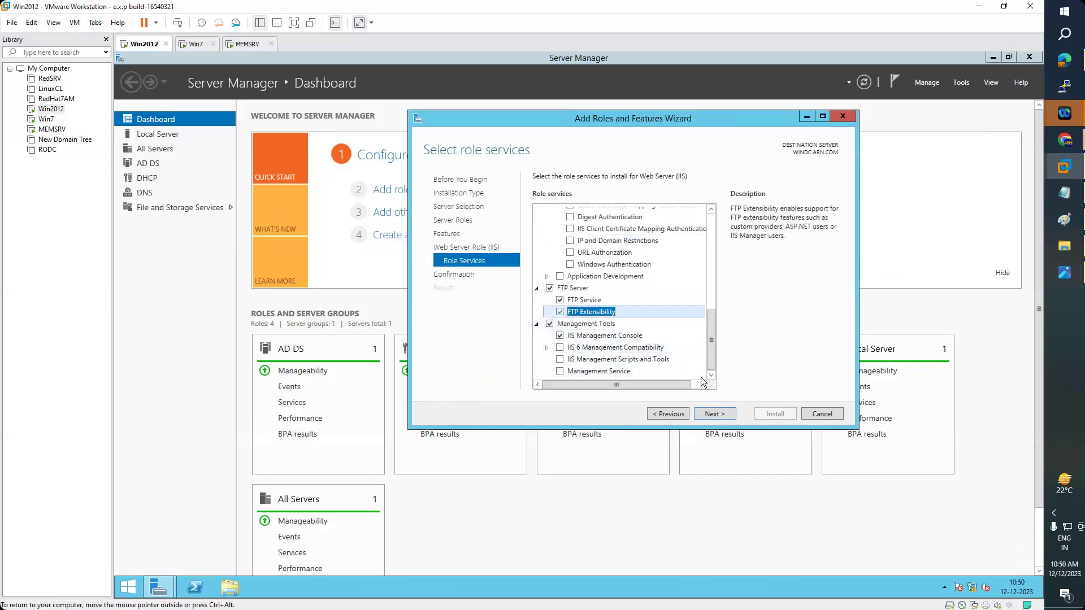
{"action": "left_click", "coordinate": [561, 312]}
- Continue to Confirm installation selections and enable automatic server restart
{"action": "scroll", "coordinate": [633, 283], "scroll_direction": "up", "scroll_amount": 10}
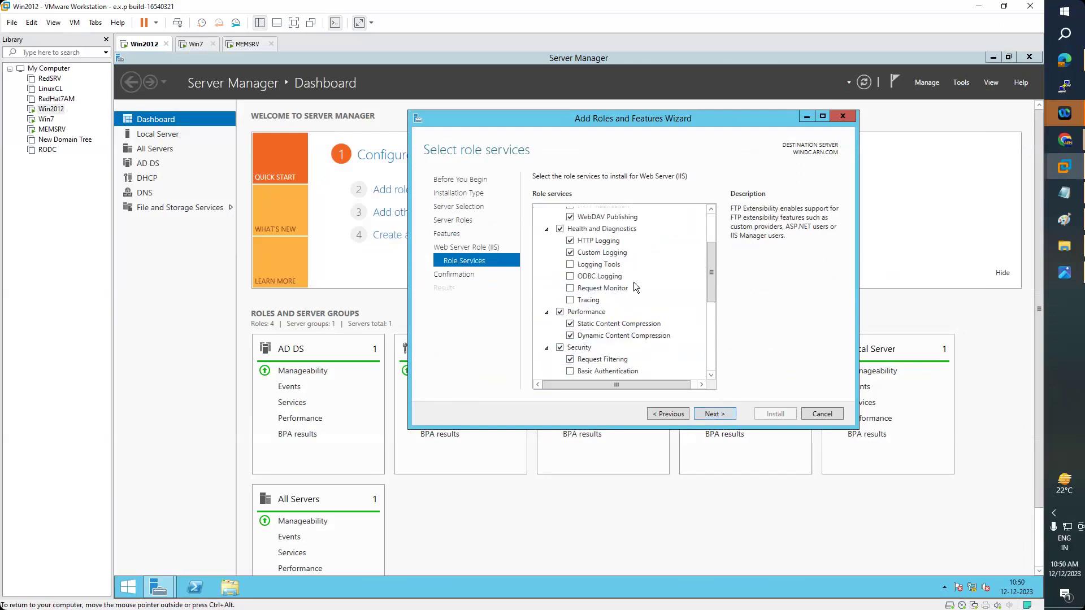
{"action": "scroll", "coordinate": [633, 283], "scroll_direction": "down", "scroll_amount": 10}
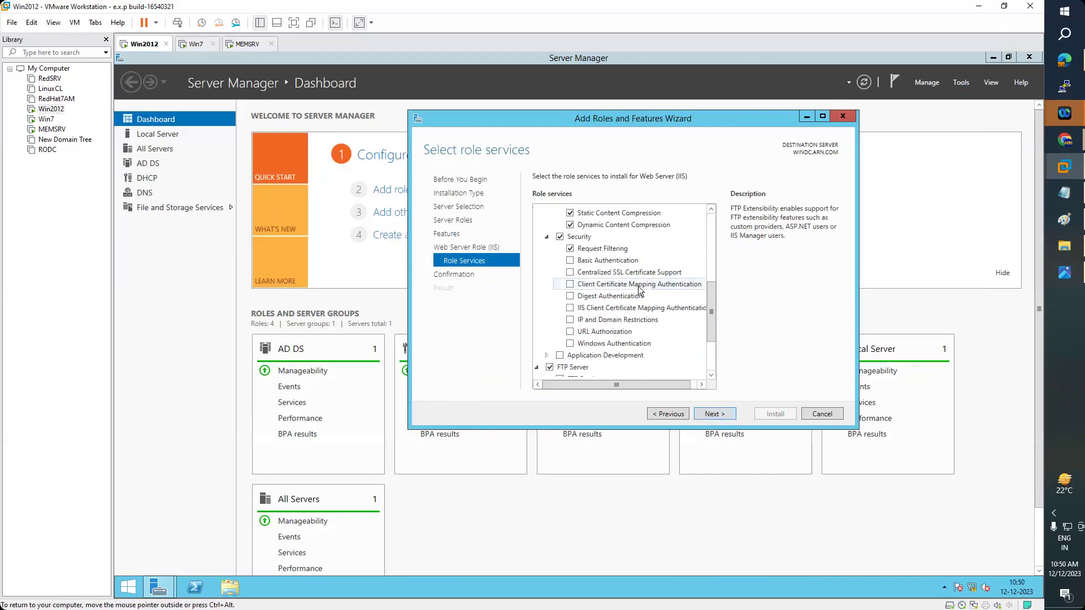
{"action": "left_click", "coordinate": [714, 415]}
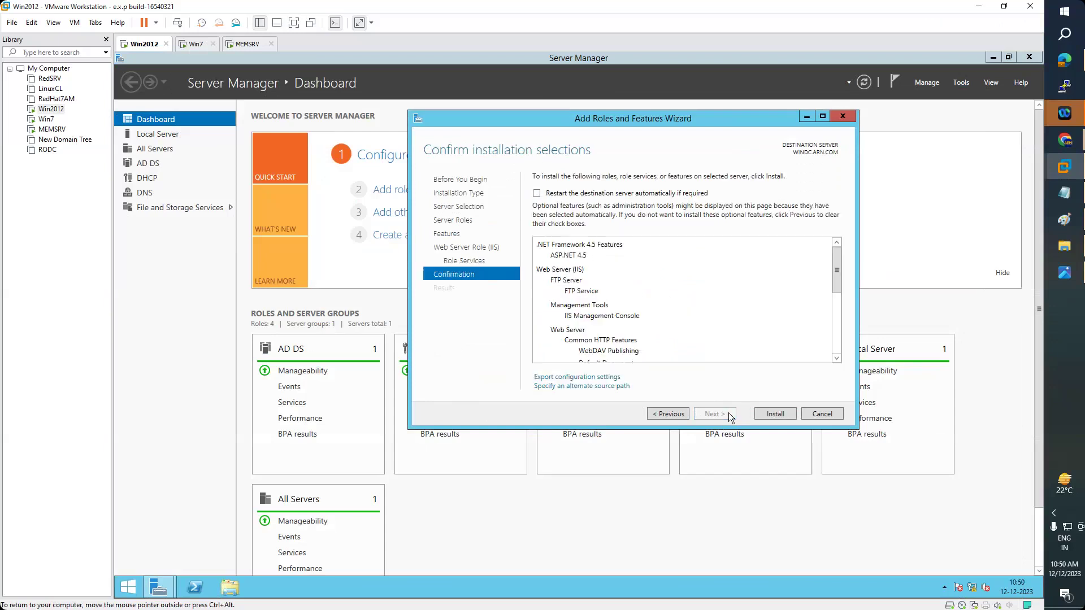
{"action": "left_click", "coordinate": [590, 193]}
- Confirm the automatic restart prompt and begin installing the selected features
{"action": "left_click", "coordinate": [656, 360]}
{"action": "left_click", "coordinate": [779, 413]}
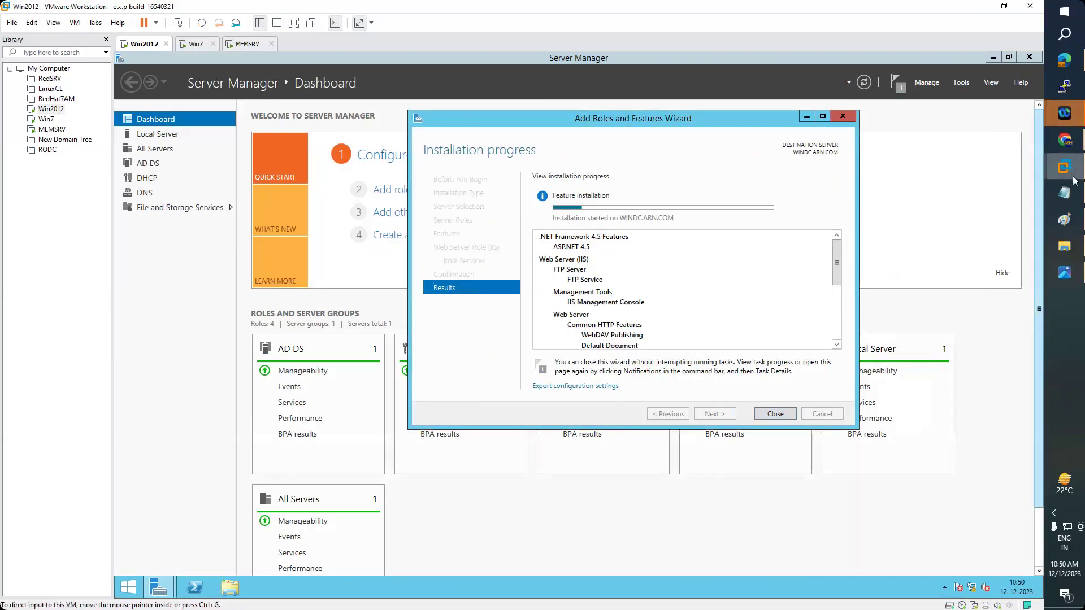
- Bring up the IIS notes and highlight the first topic on installing IIS Web & FTP
{"action": "left_click", "coordinate": [1071, 193]}
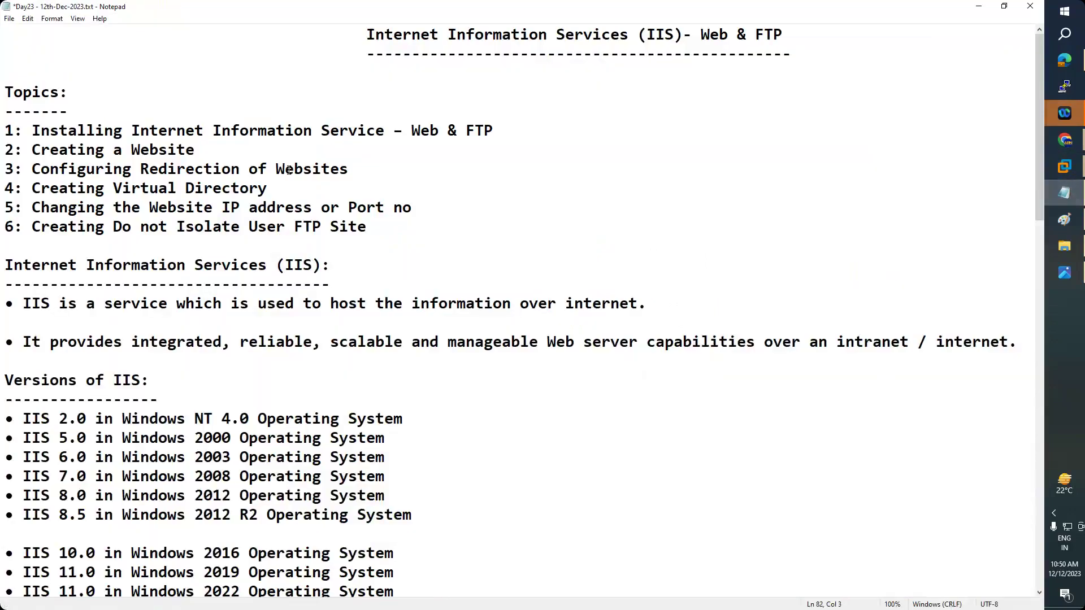
{"action": "left_click_drag", "start_coordinate": [32, 131], "coordinate": [500, 130]}
{"action": "double_click", "coordinate": [501, 130]}
{"action": "left_click_drag", "start_coordinate": [195, 130], "coordinate": [222, 130]}
{"action": "left_click_drag", "start_coordinate": [330, 133], "coordinate": [376, 135]}
{"action": "left_click_drag", "start_coordinate": [385, 136], "coordinate": [393, 136]}
{"action": "left_click", "coordinate": [437, 139]}
- Highlight topics on creating a website, redirection, virtual directories, and changing IP or port
{"action": "left_click_drag", "start_coordinate": [32, 152], "coordinate": [205, 153]}
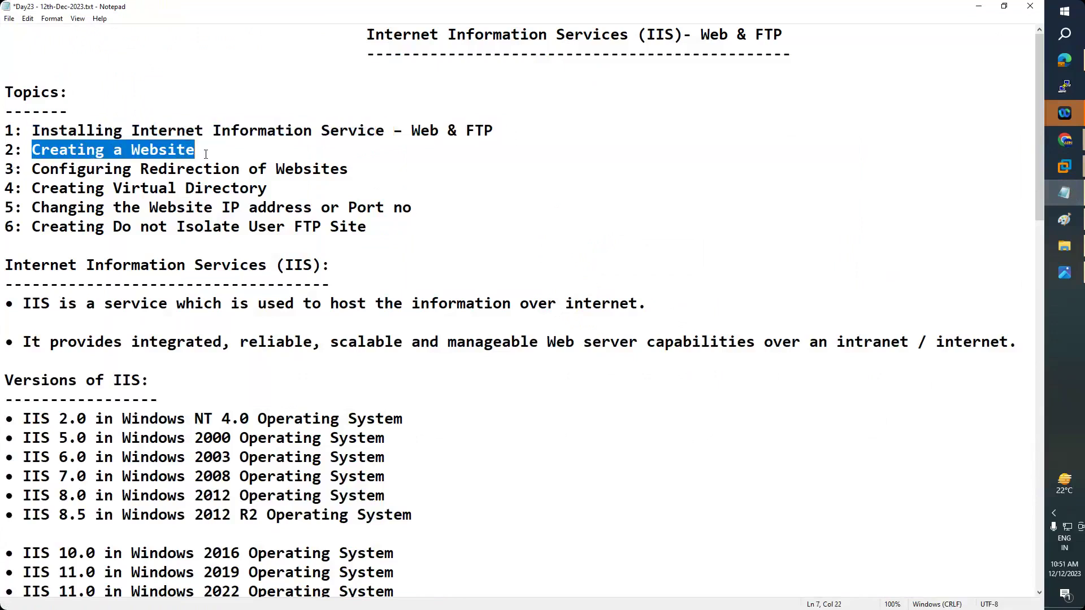
{"action": "left_click_drag", "start_coordinate": [48, 167], "coordinate": [374, 170]}
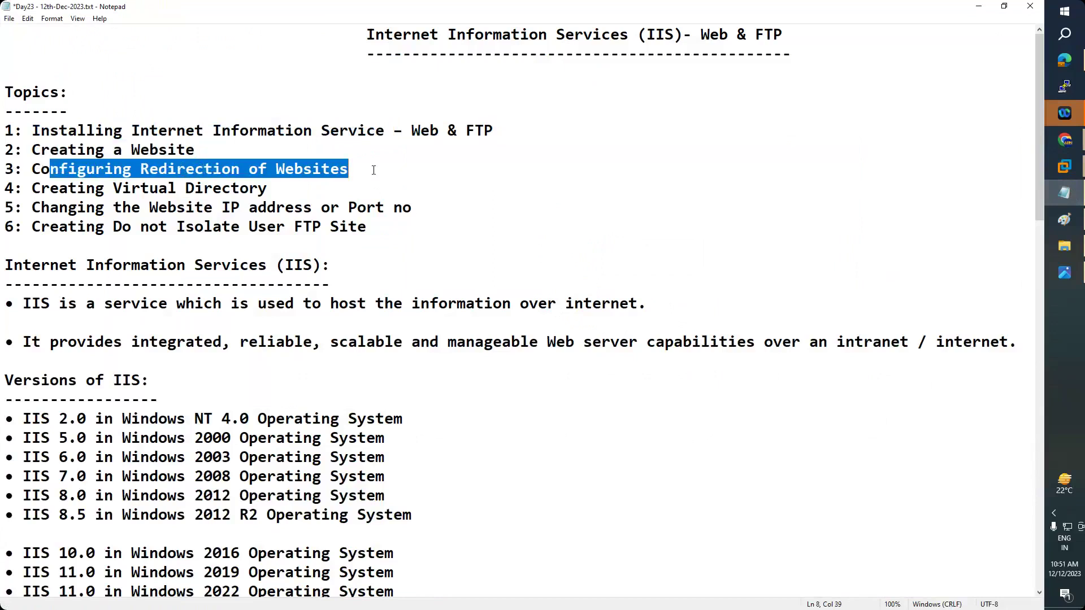
{"action": "double_click", "coordinate": [372, 169]}
{"action": "left_click_drag", "start_coordinate": [41, 189], "coordinate": [257, 186]}
{"action": "left_click", "coordinate": [257, 186]}
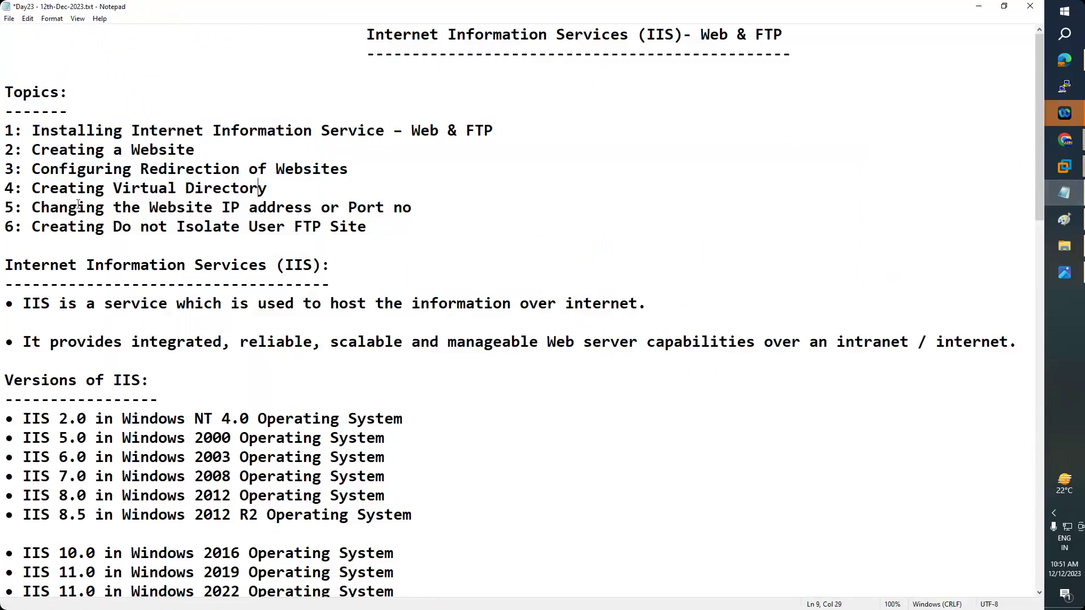
{"action": "left_click_drag", "start_coordinate": [31, 208], "coordinate": [411, 206]}
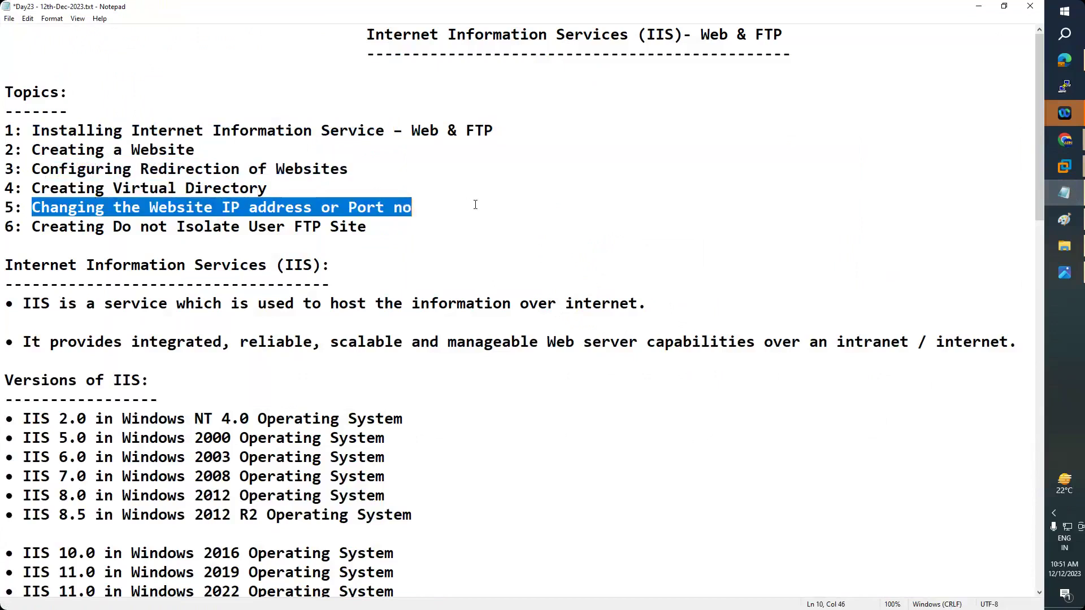
{"action": "left_click", "coordinate": [411, 206]}
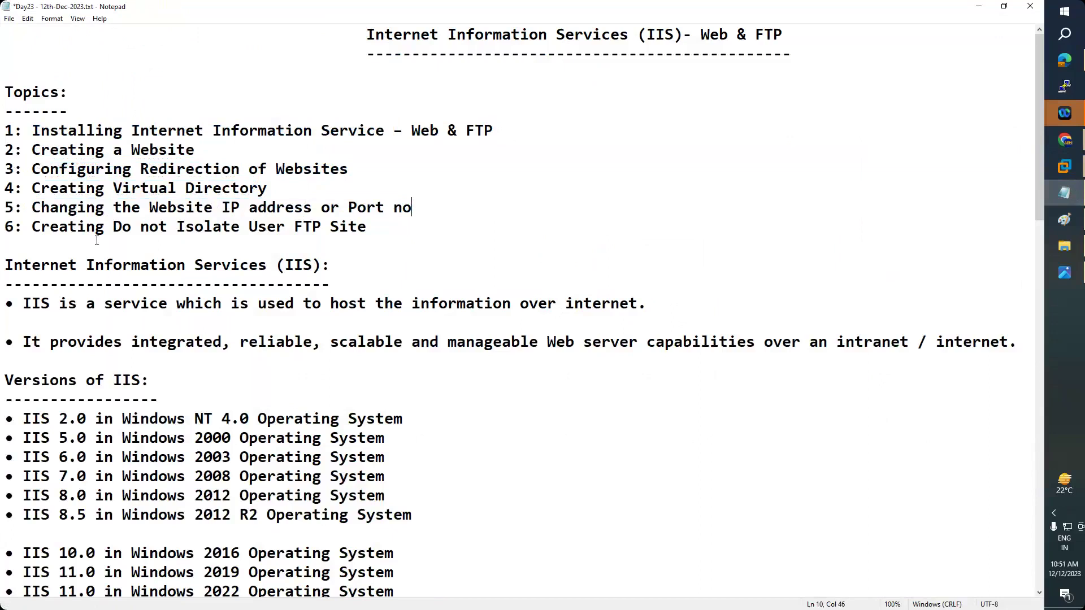
- Highlight the Creating Do not Isolate User FTP Site topic, then minimize Notepad
{"action": "left_click_drag", "start_coordinate": [32, 227], "coordinate": [428, 227]}
{"action": "left_click", "coordinate": [137, 234]}
{"action": "left_click_drag", "start_coordinate": [26, 228], "coordinate": [420, 229]}
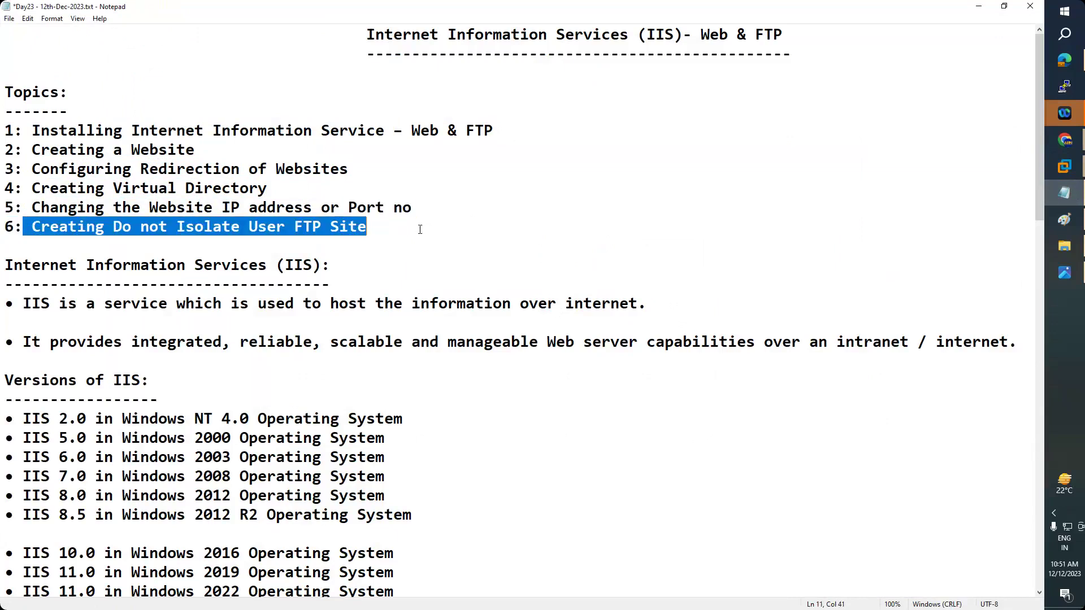
{"action": "left_click", "coordinate": [519, 222]}
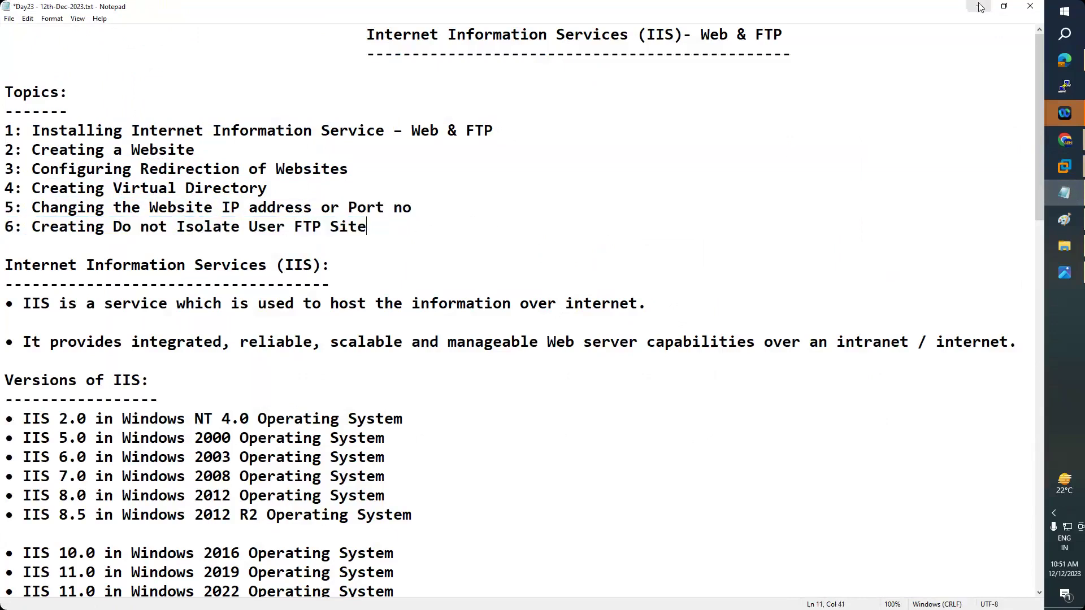
{"action": "left_click", "coordinate": [979, 6]}
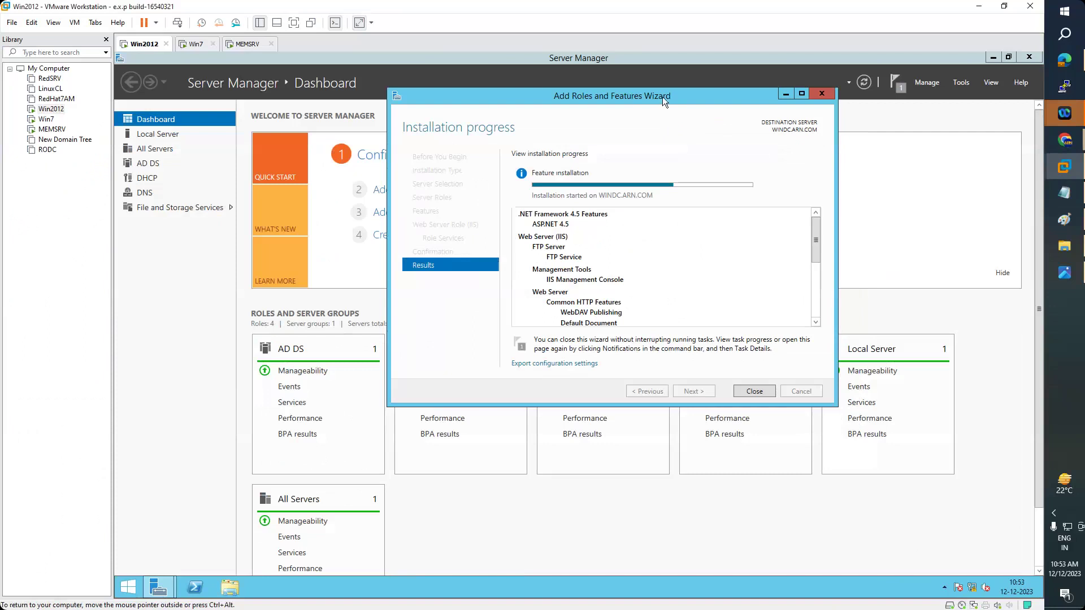
- Reposition the installation progress window slightly left on the Win2012 desktop
{"action": "left_click_drag", "start_coordinate": [662, 97], "coordinate": [599, 114]}
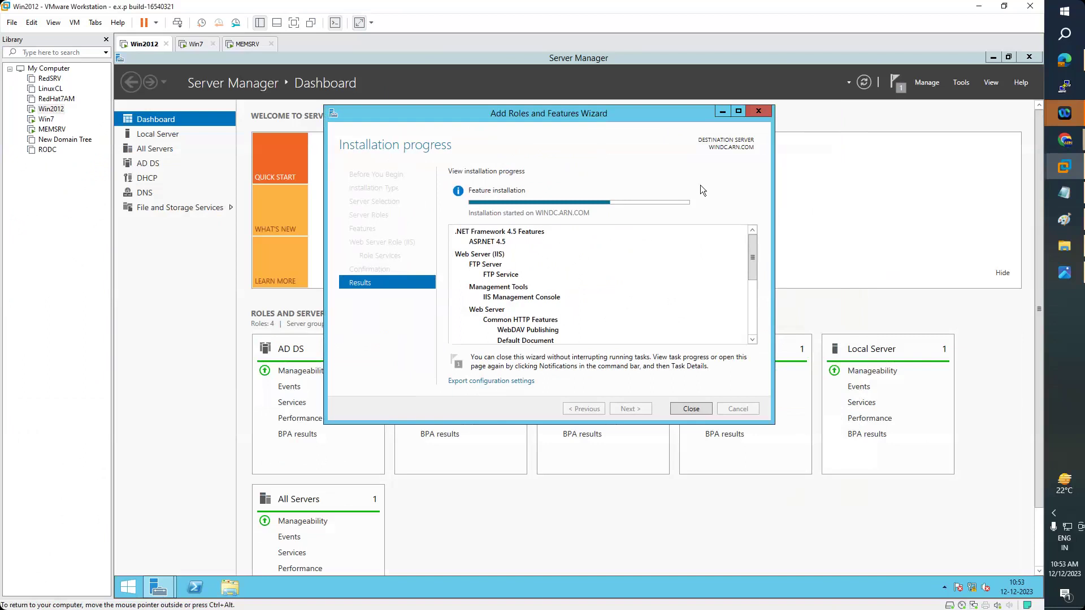
{"action": "left_click_drag", "start_coordinate": [640, 112], "coordinate": [655, 111]}
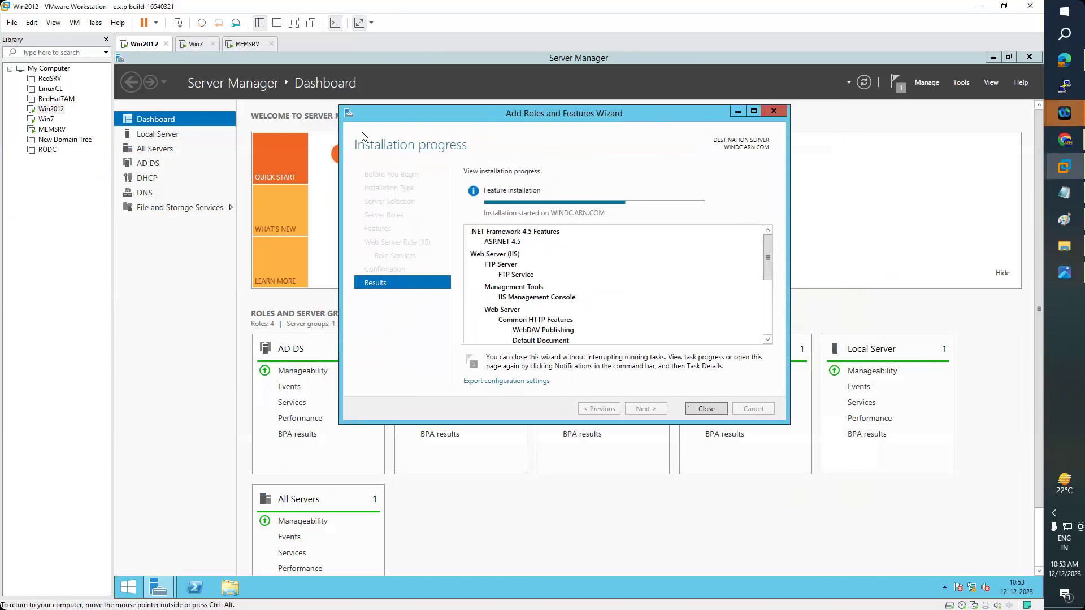
- Shut down the Win7 VM from its Ctrl+Alt+Del logon screen and close its tab
{"action": "left_click", "coordinate": [195, 43]}
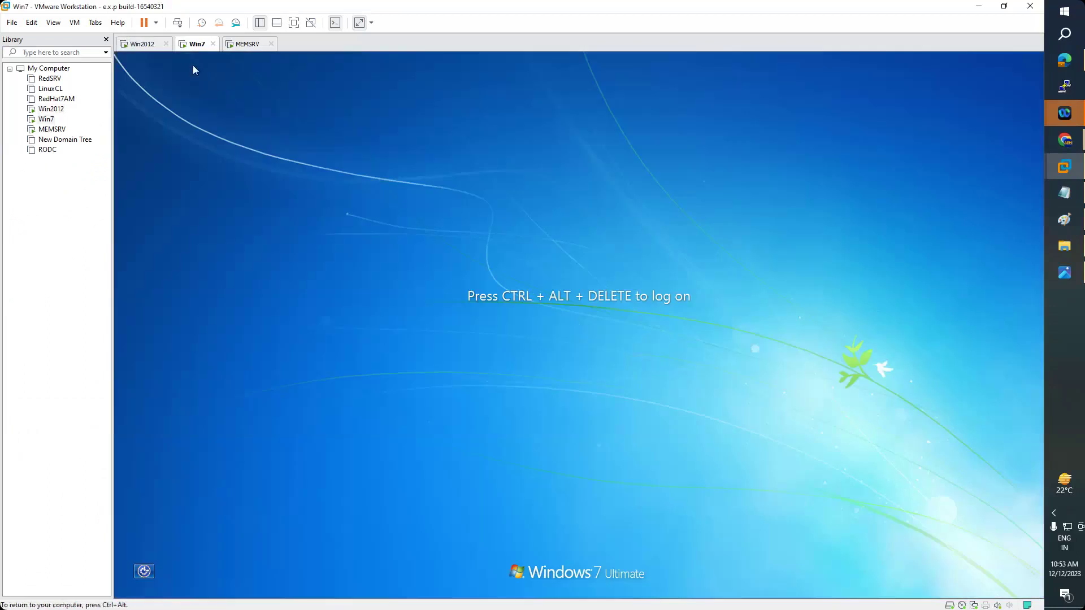
{"action": "left_click", "coordinate": [75, 23]}
{"action": "left_click", "coordinate": [101, 79]}
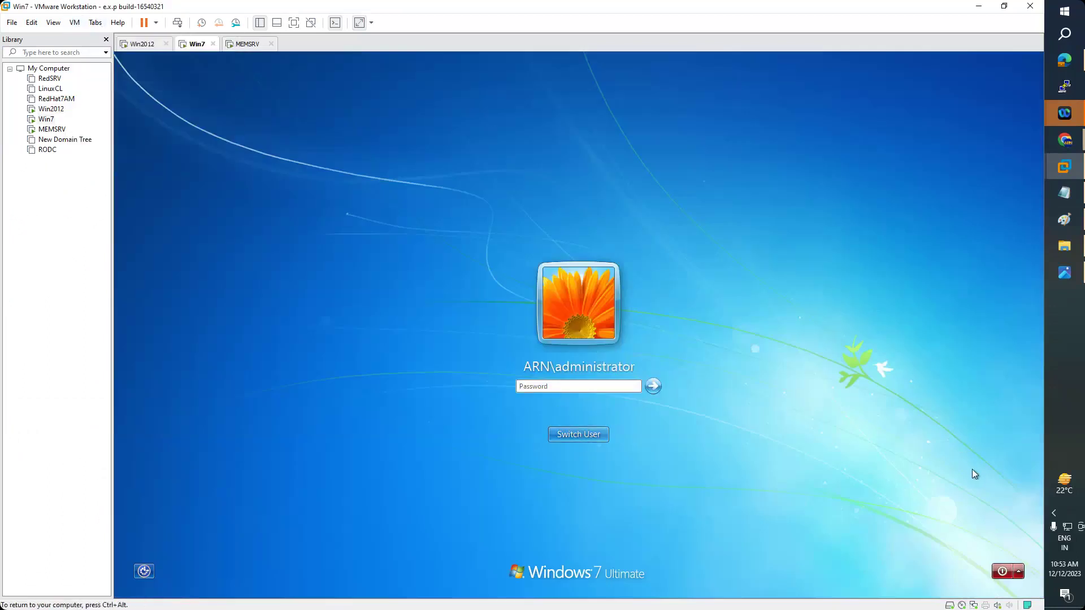
{"action": "key", "text": "ctrl+alt"}
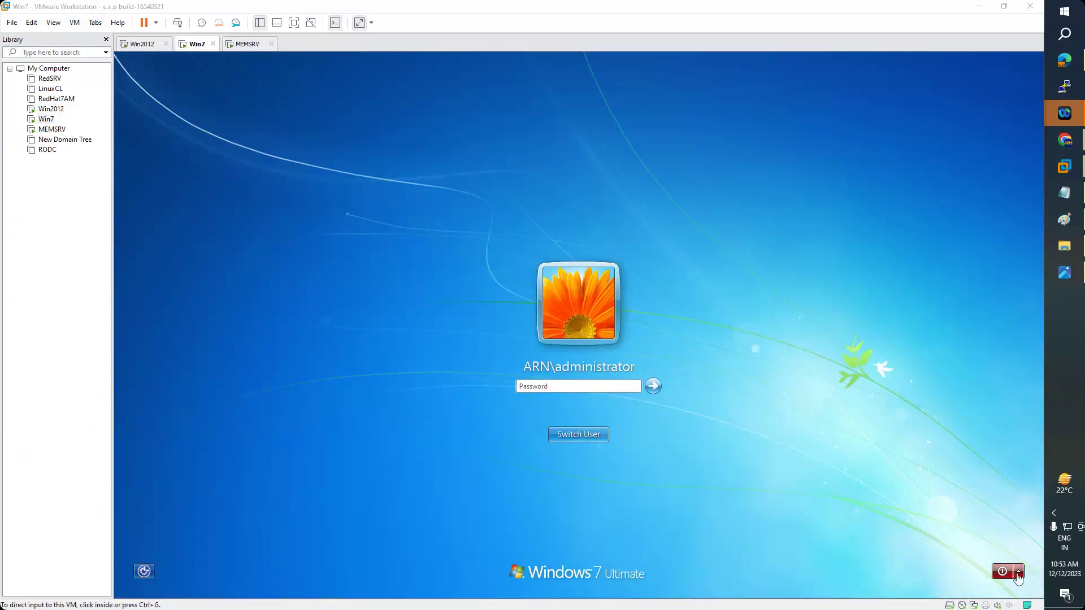
{"action": "left_click", "coordinate": [1019, 572]}
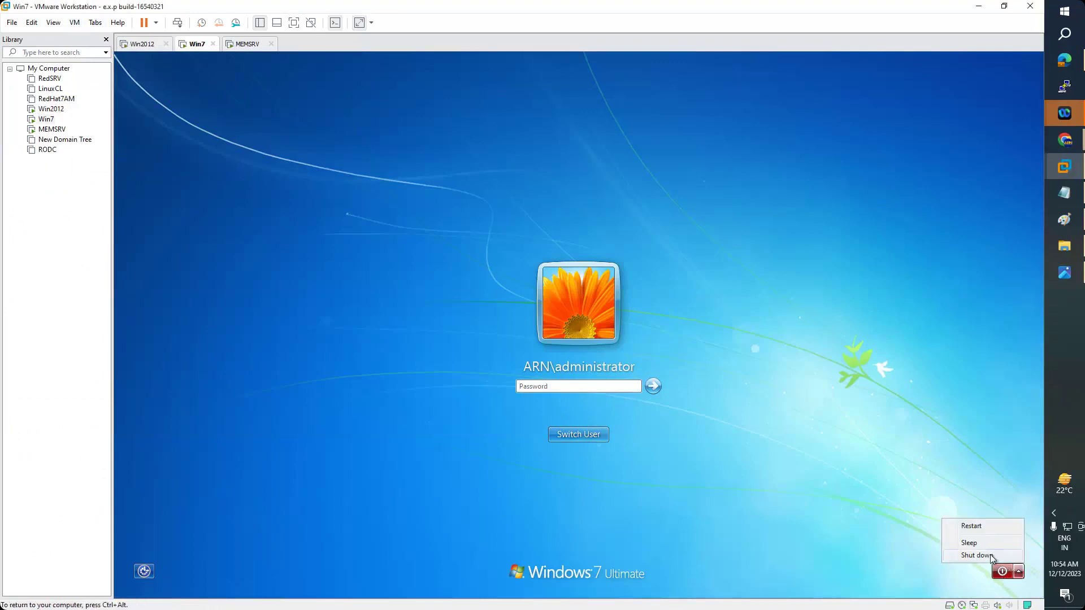
{"action": "left_click", "coordinate": [993, 558]}
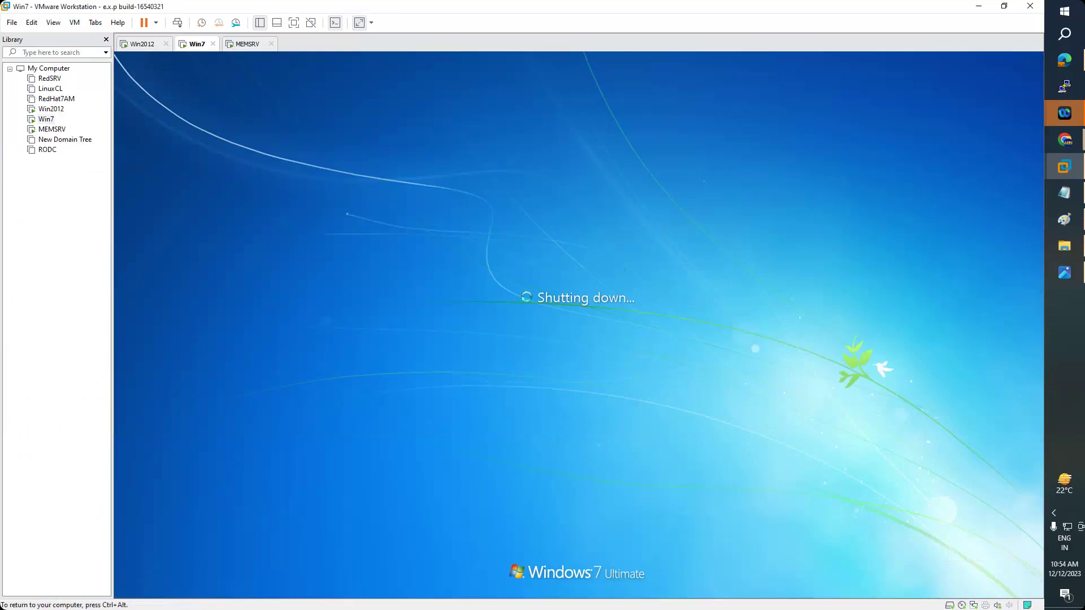
{"action": "key", "text": "ctrl+alt"}
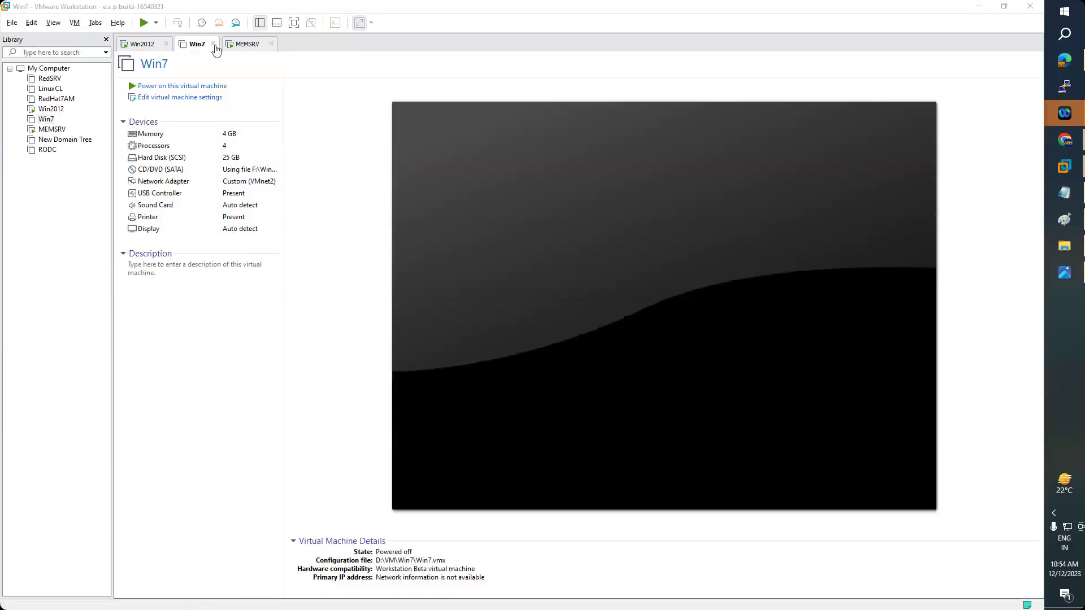
{"action": "left_click", "coordinate": [213, 43]}
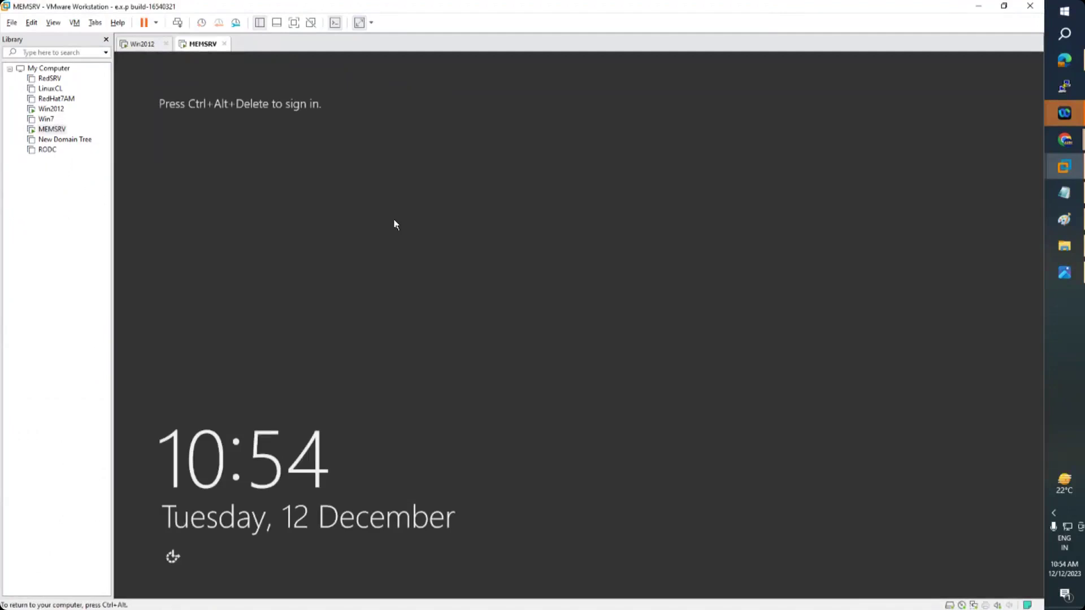
{"action": "left_click", "coordinate": [139, 45]}
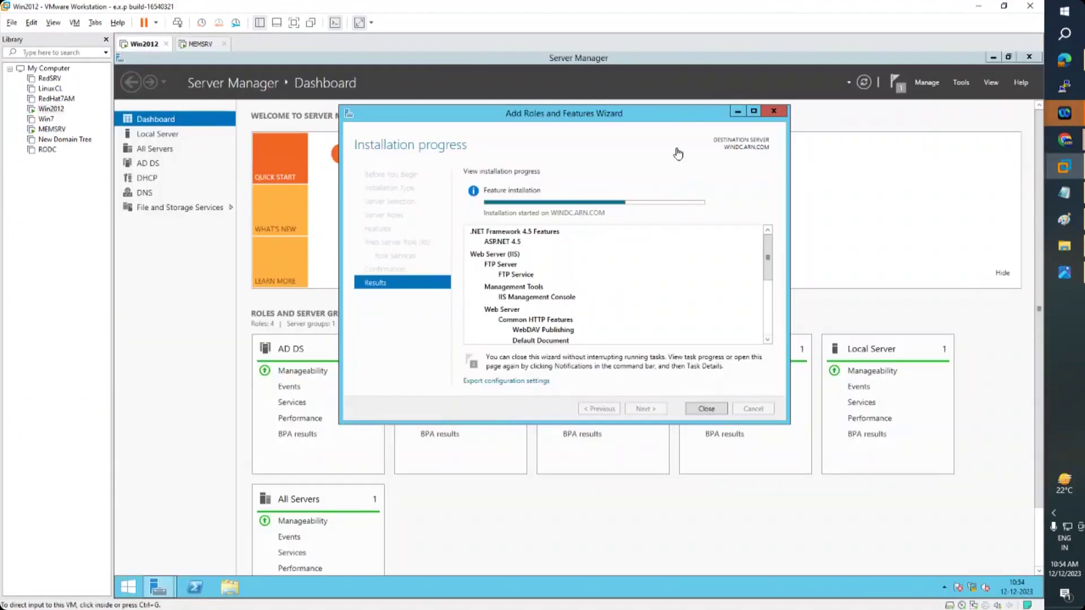
{"action": "left_click_drag", "start_coordinate": [654, 116], "coordinate": [606, 114]}
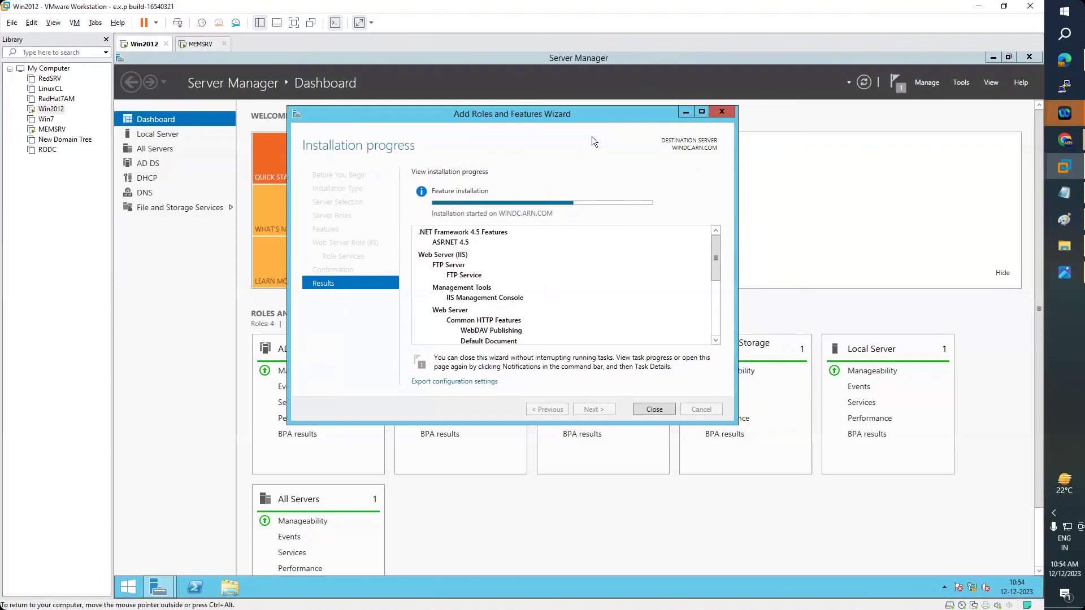
{"action": "left_click_drag", "start_coordinate": [588, 116], "coordinate": [664, 108]}
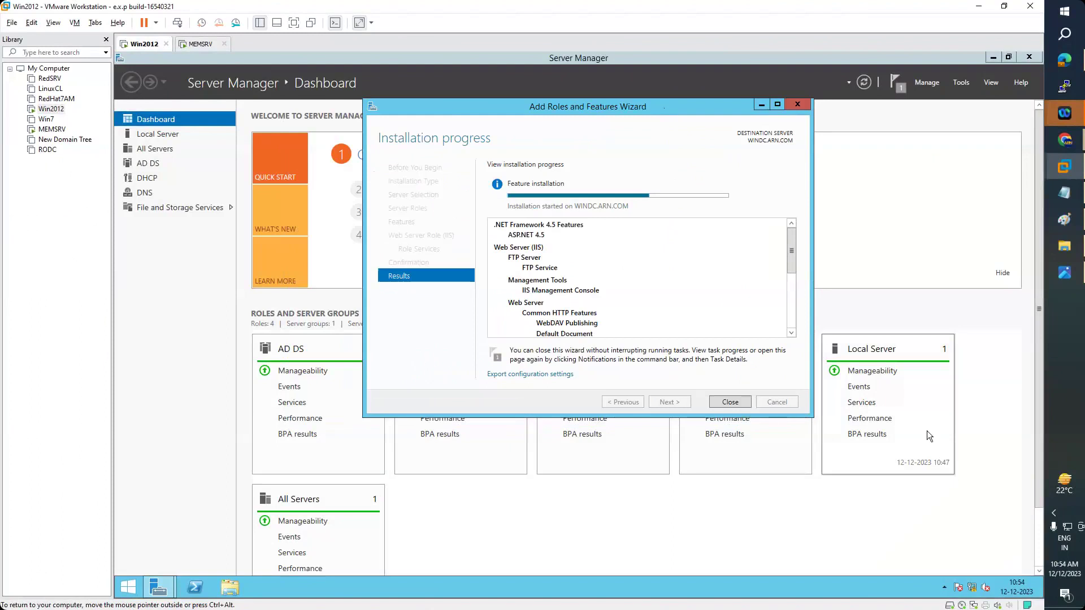
{"action": "left_click", "coordinate": [994, 57]}
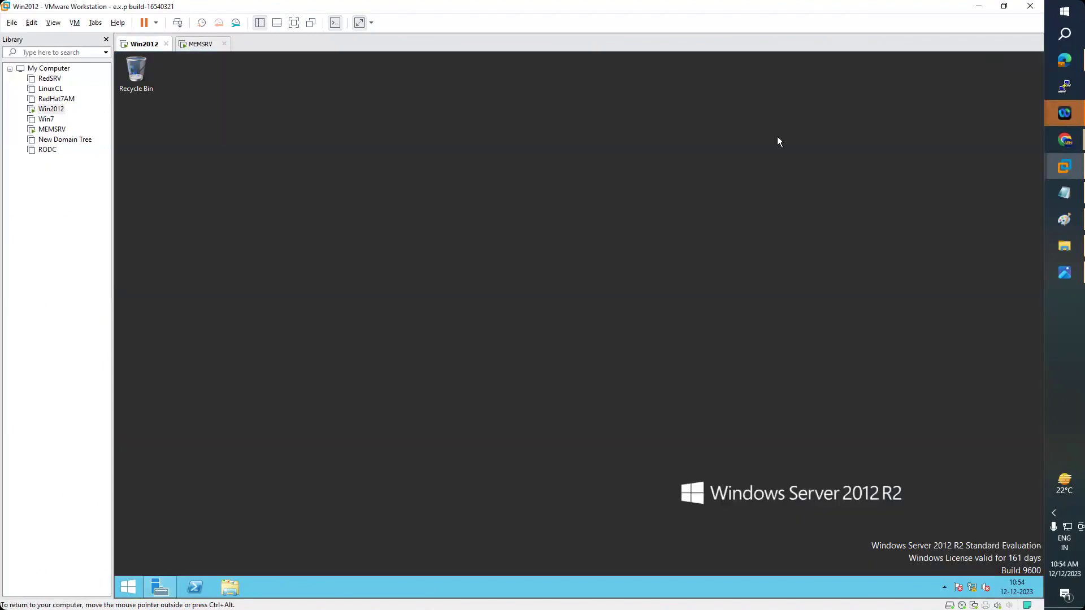
{"action": "right_click", "coordinate": [532, 210]}
{"action": "right_click", "coordinate": [524, 190]}
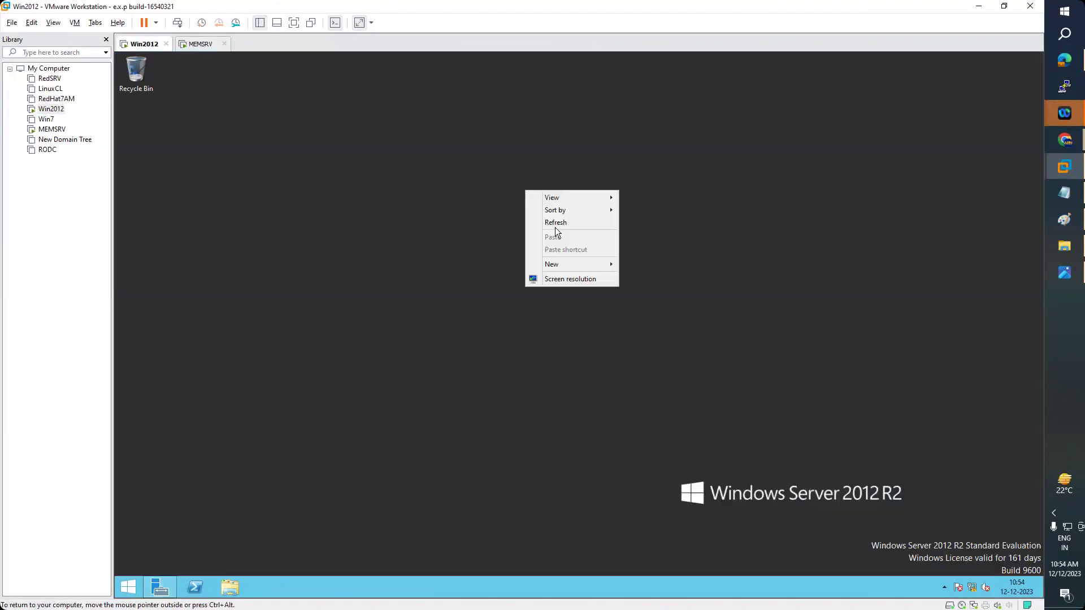
{"action": "left_click", "coordinate": [555, 229]}
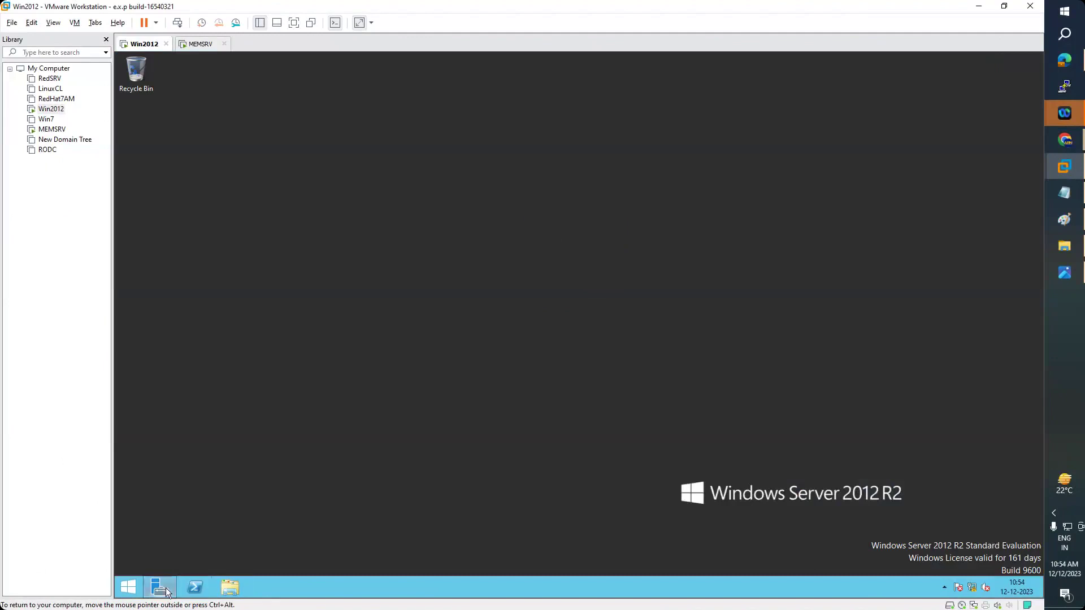
{"action": "left_click", "coordinate": [161, 587]}
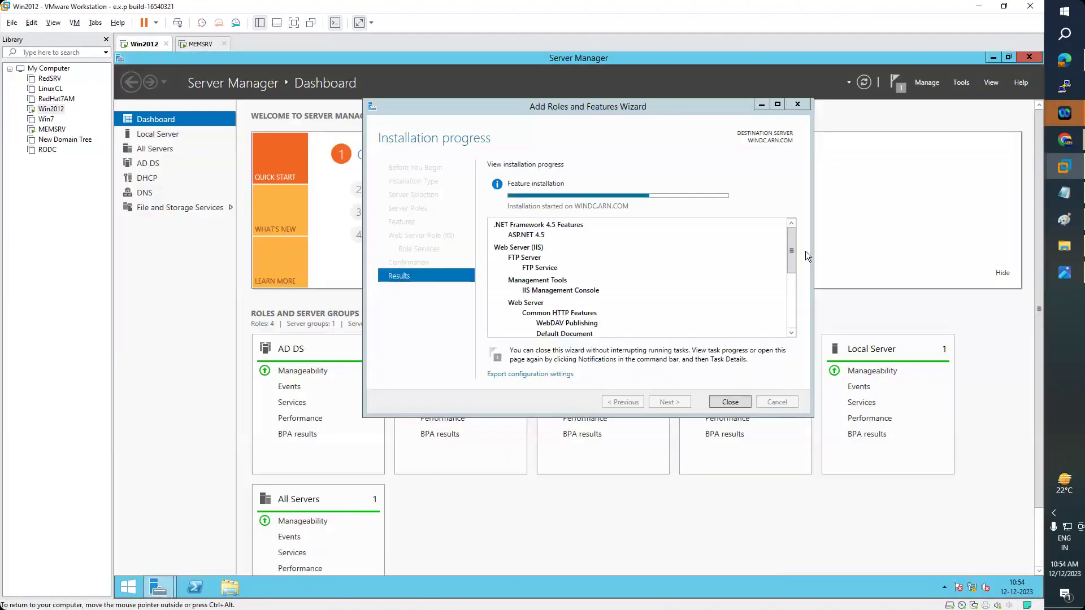
{"action": "left_click_drag", "start_coordinate": [795, 246], "coordinate": [797, 333]}
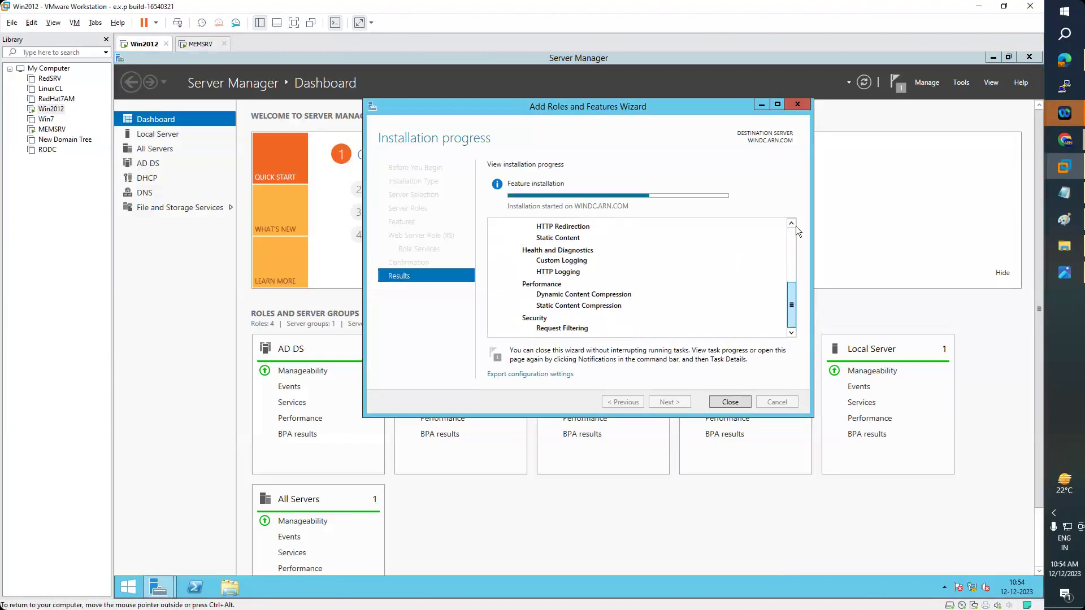
{"action": "left_click_drag", "start_coordinate": [796, 226], "coordinate": [796, 214]}
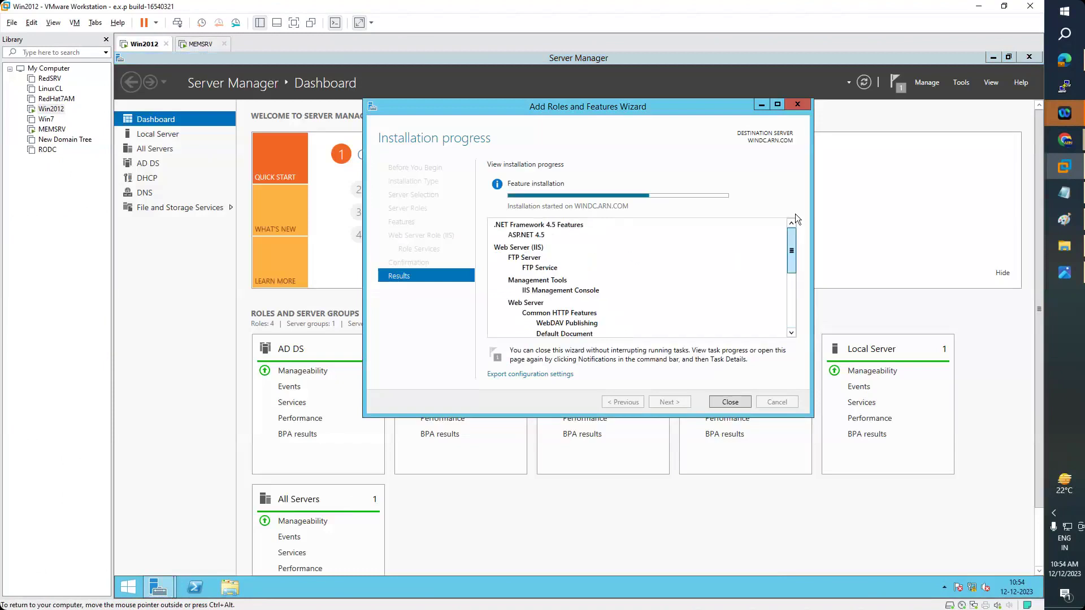
{"action": "left_click", "coordinate": [1070, 276]}
{"action": "left_click", "coordinate": [1029, 11]}
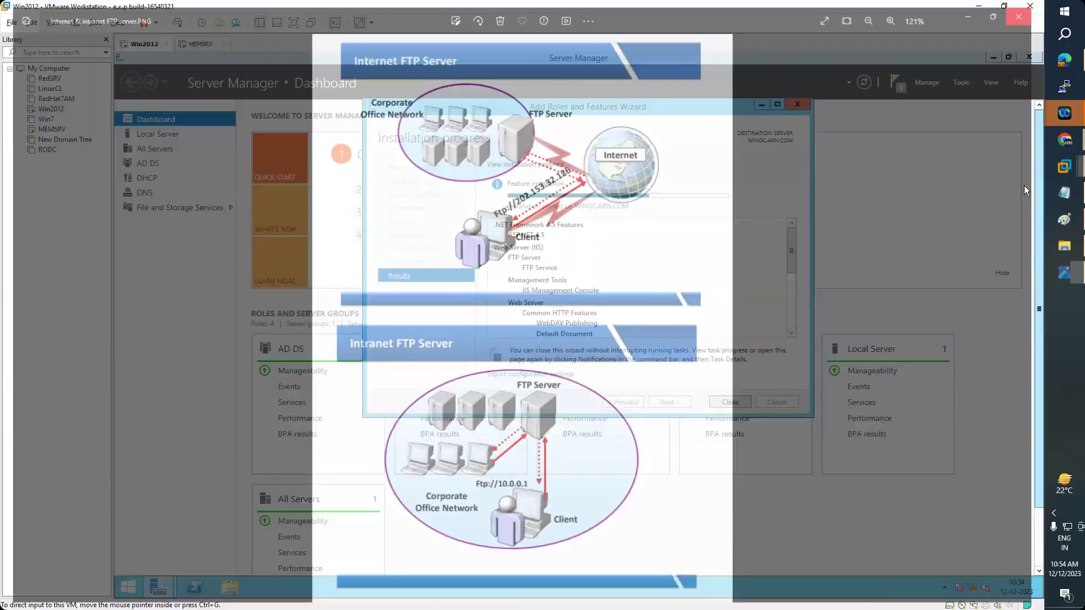
{"action": "left_click", "coordinate": [1065, 249]}
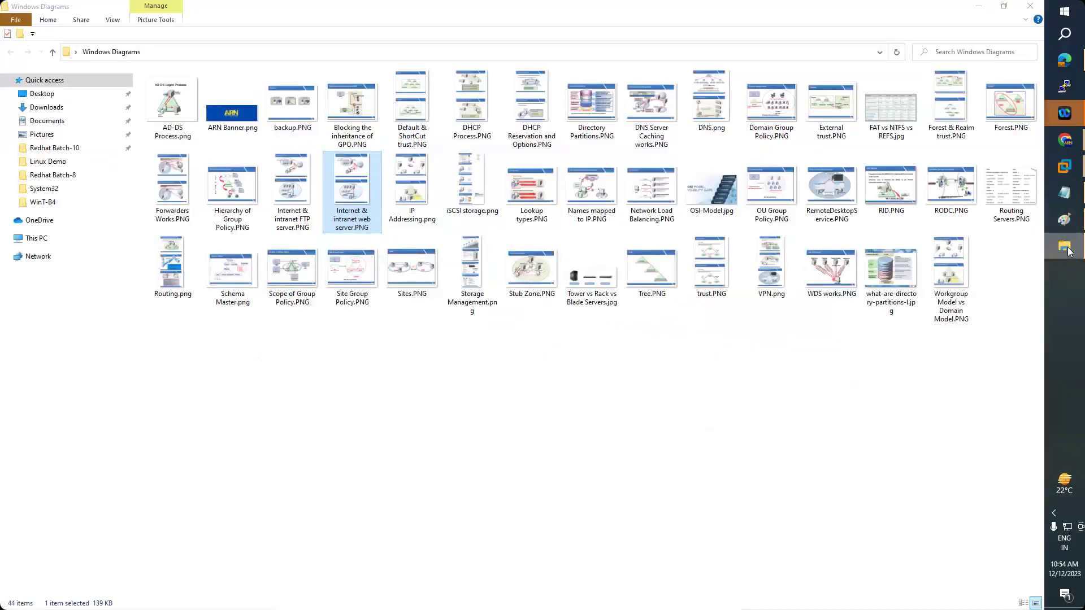
{"action": "left_click", "coordinate": [1065, 247]}
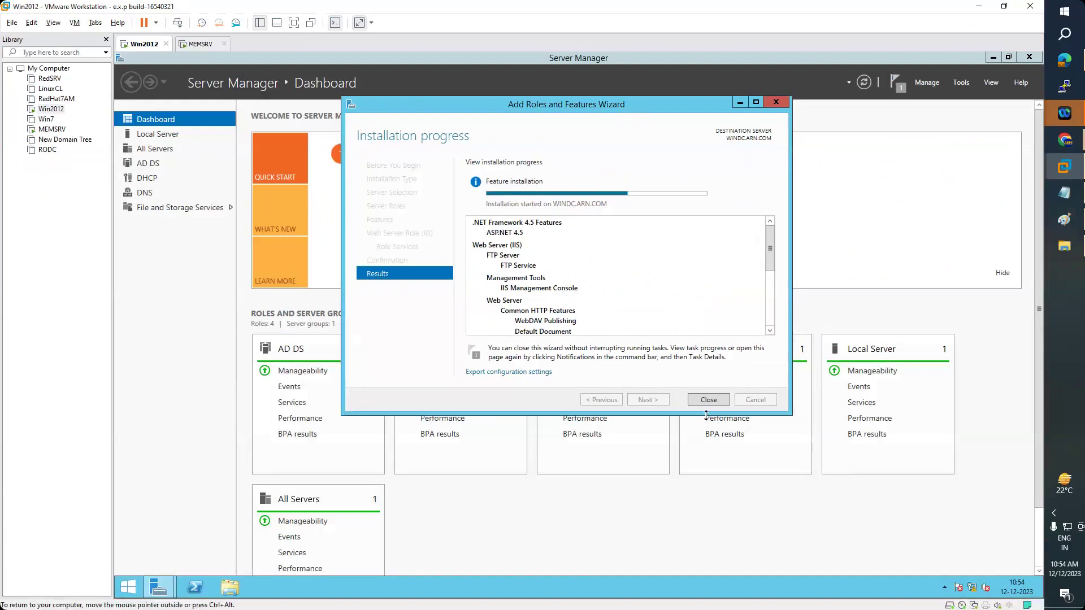
{"action": "left_click_drag", "start_coordinate": [771, 251], "coordinate": [790, 225]}
{"action": "mouse_move", "coordinate": [772, 243]}
{"action": "left_mouse_down"}
{"action": "mouse_move", "coordinate": [784, 301]}
{"action": "mouse_move", "coordinate": [779, 232]}
{"action": "left_mouse_up"}
{"action": "left_click_drag", "start_coordinate": [653, 107], "coordinate": [705, 112]}
{"action": "mouse_move", "coordinate": [825, 253]}
{"action": "left_mouse_down"}
{"action": "mouse_move", "coordinate": [823, 317]}
{"action": "mouse_move", "coordinate": [827, 265]}
{"action": "left_mouse_up"}
{"action": "scroll", "coordinate": [835, 215], "scroll_direction": "up", "scroll_amount": 1}
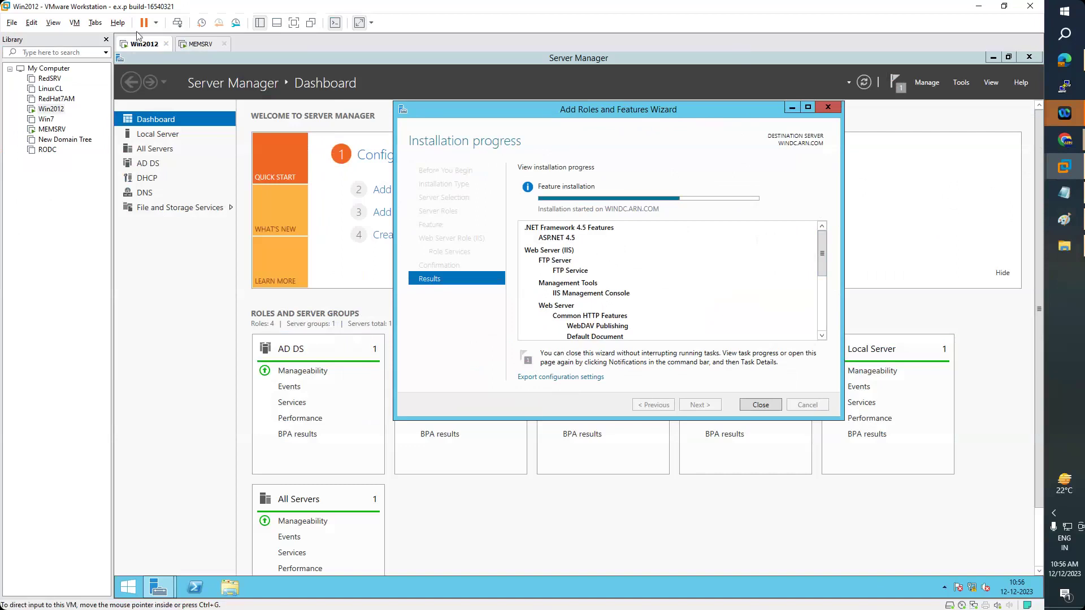
- Sign in to MEMSRV as administrator via Send Ctrl+Alt+Del with the account password
{"action": "left_click", "coordinate": [199, 44]}
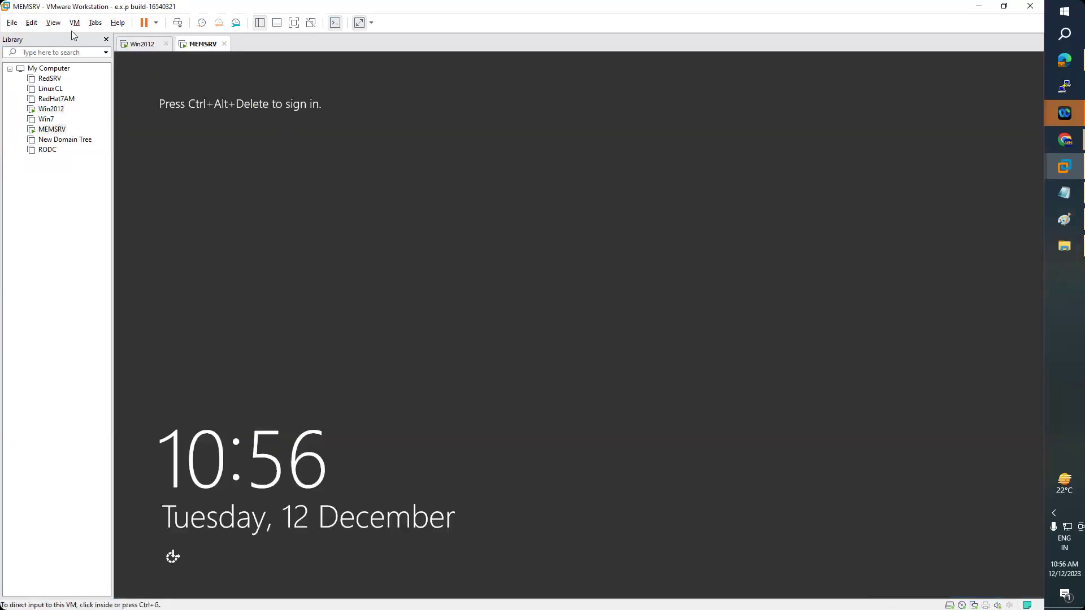
{"action": "left_click", "coordinate": [75, 23]}
{"action": "left_click", "coordinate": [117, 79]}
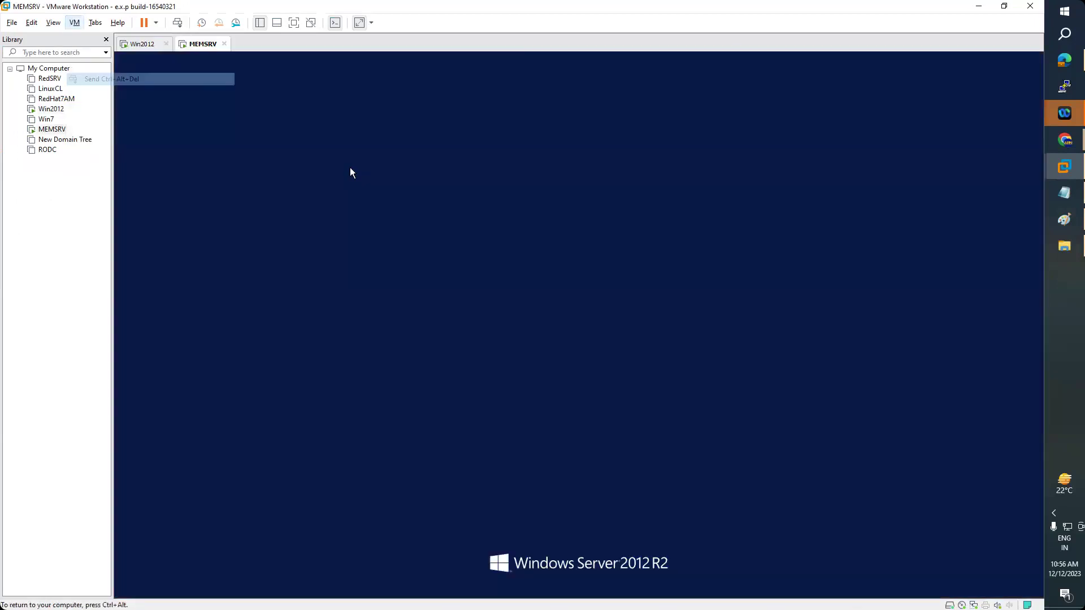
{"action": "type", "text": "P@ssw0rd"}
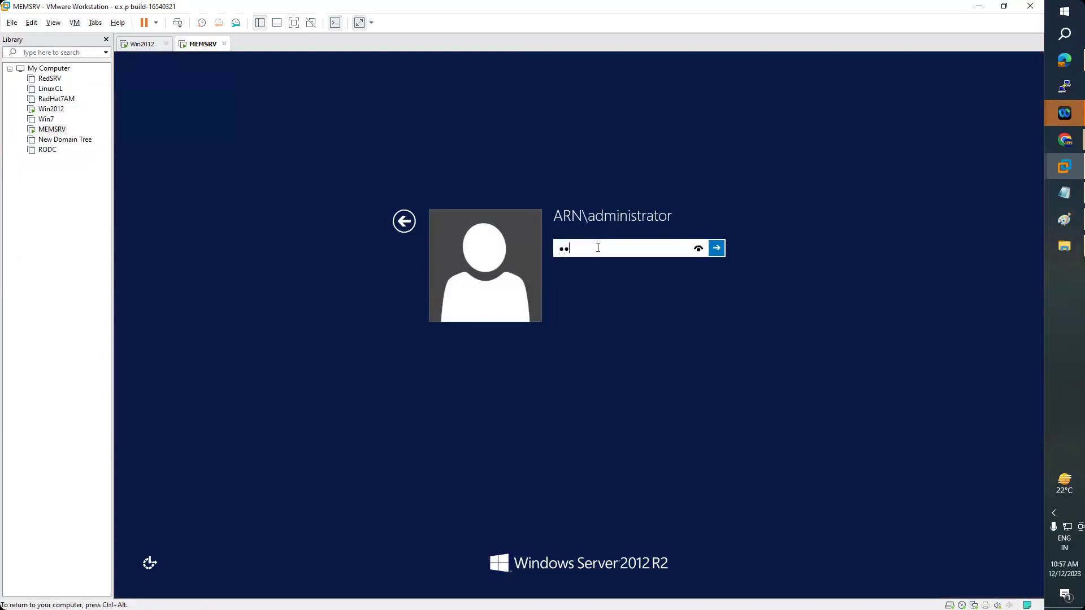
{"action": "key", "text": "Return"}
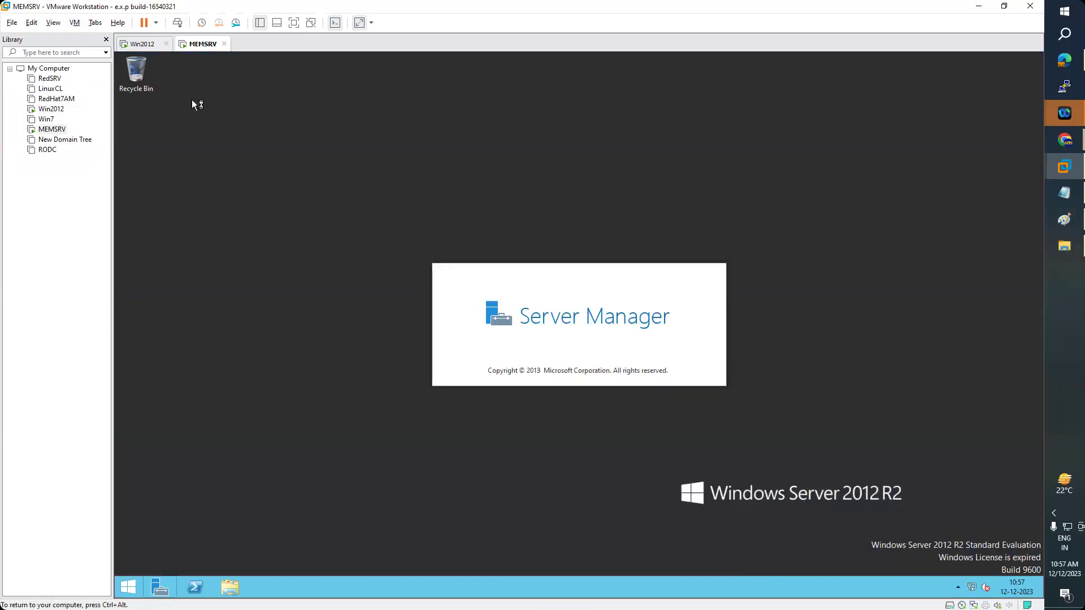
- Check on Win2012, then return to MEMSRV and start Add Roles and Features
{"action": "left_click", "coordinate": [150, 46]}
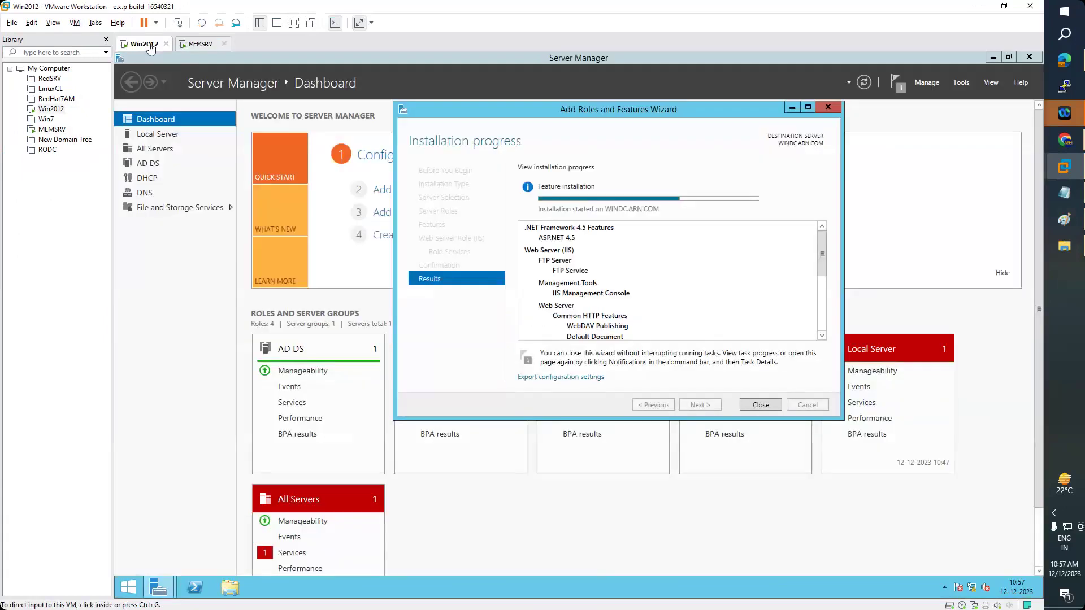
{"action": "left_click", "coordinate": [201, 45]}
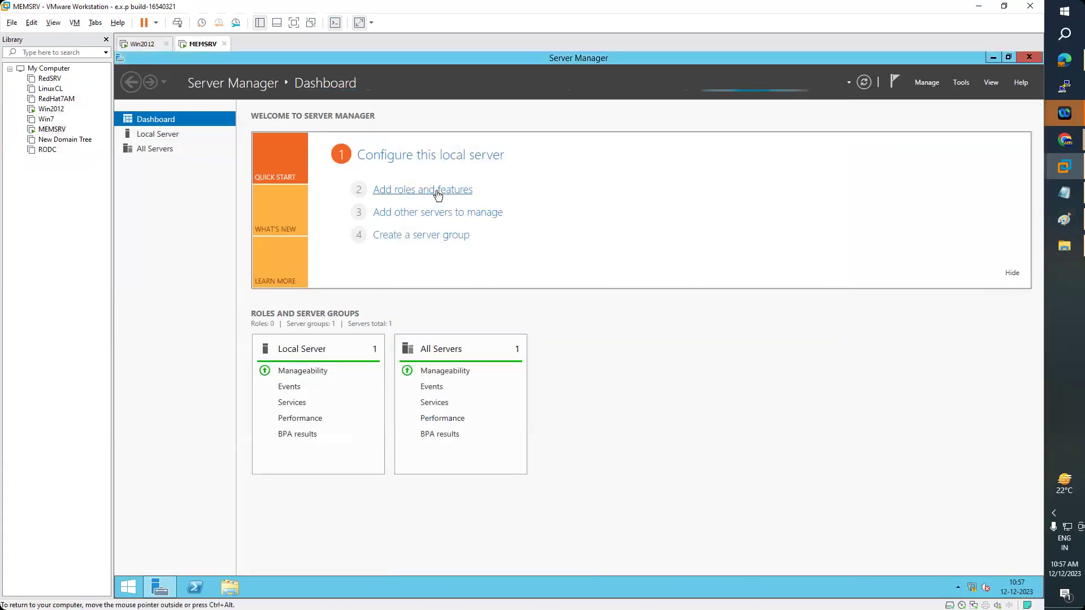
{"action": "left_click", "coordinate": [436, 194]}
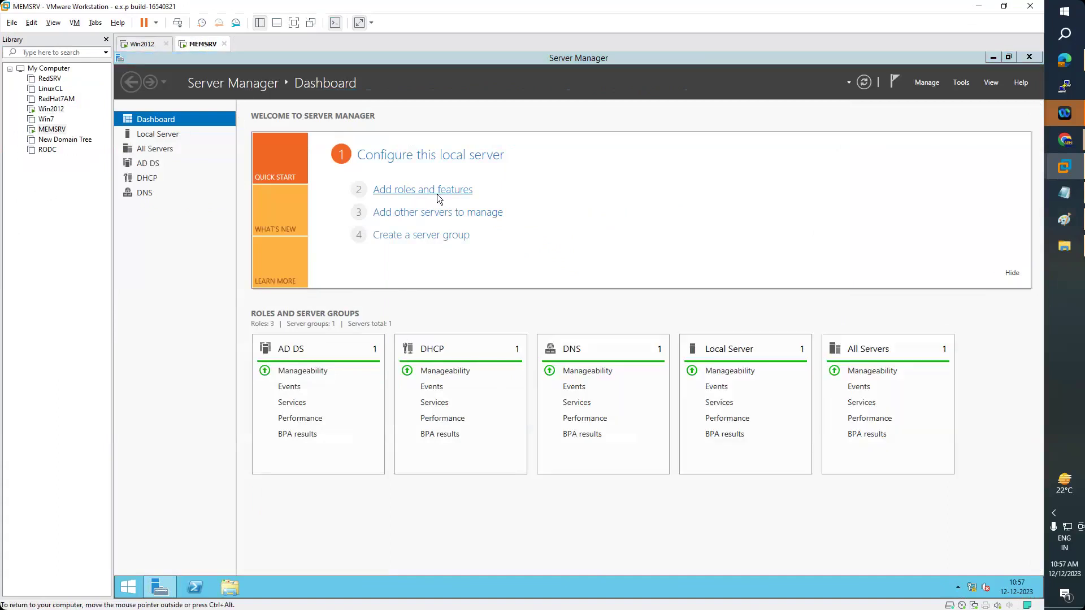
- Advance to Server Roles and select Web Server (IIS) with its required features
{"action": "left_click", "coordinate": [476, 402]}
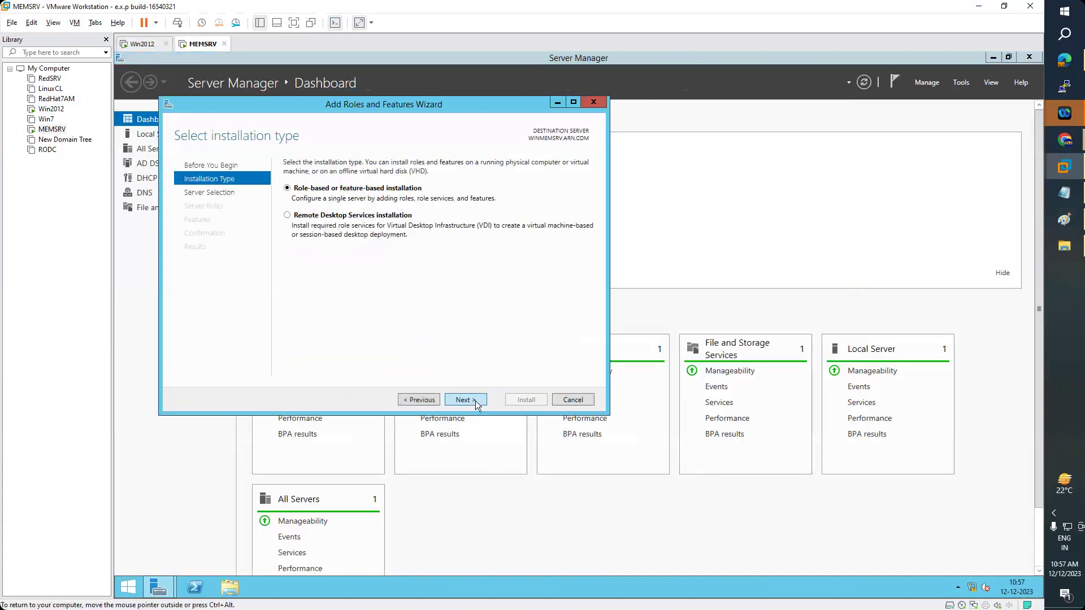
{"action": "left_click", "coordinate": [476, 401]}
{"action": "left_click", "coordinate": [476, 402]}
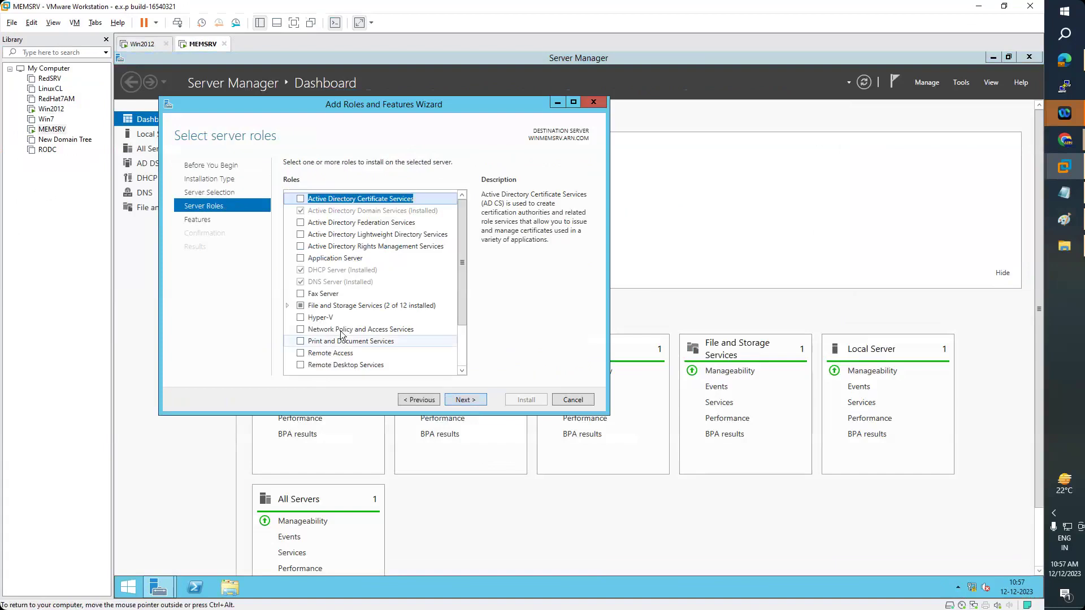
{"action": "scroll", "coordinate": [328, 314], "scroll_direction": "down", "scroll_amount": 2}
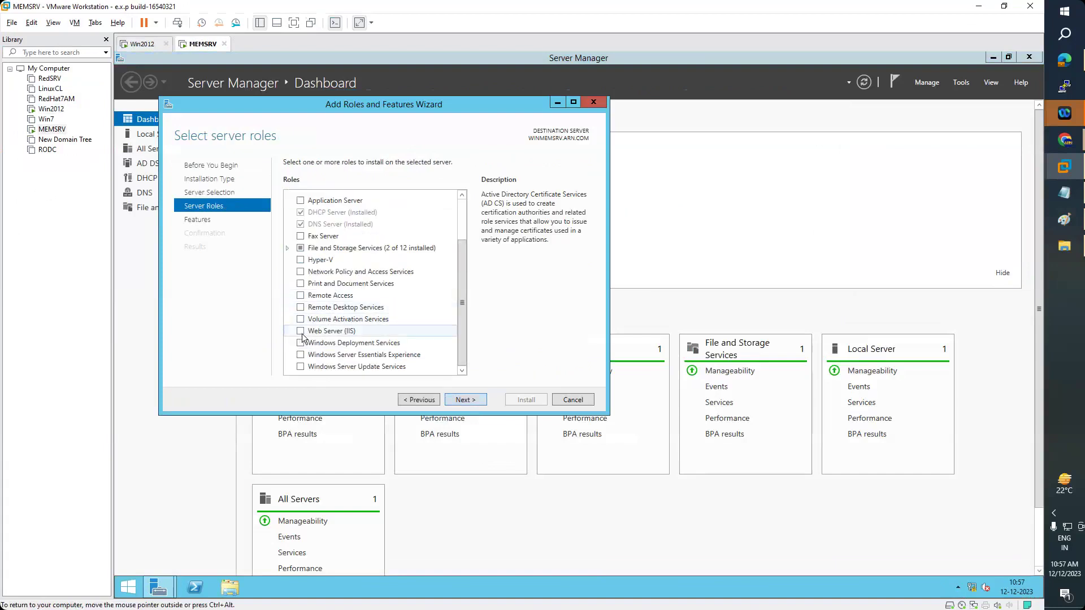
{"action": "left_click", "coordinate": [302, 332]}
{"action": "left_click", "coordinate": [417, 349]}
{"action": "left_click", "coordinate": [474, 400]}
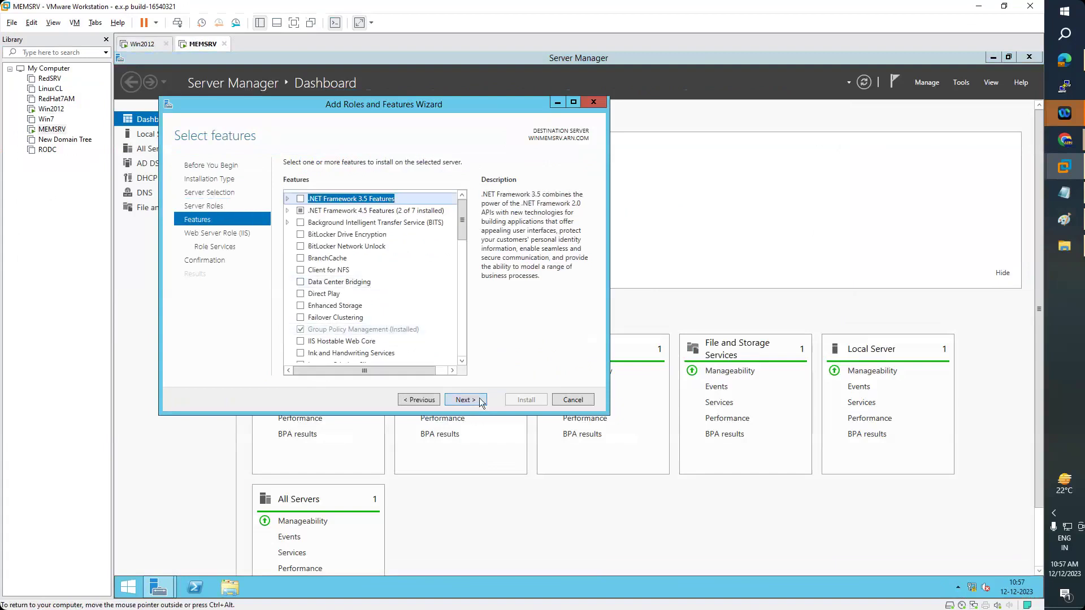
- Add HTTP Redirection and FTP Server role services, then start the installation
{"action": "left_click", "coordinate": [474, 401]}
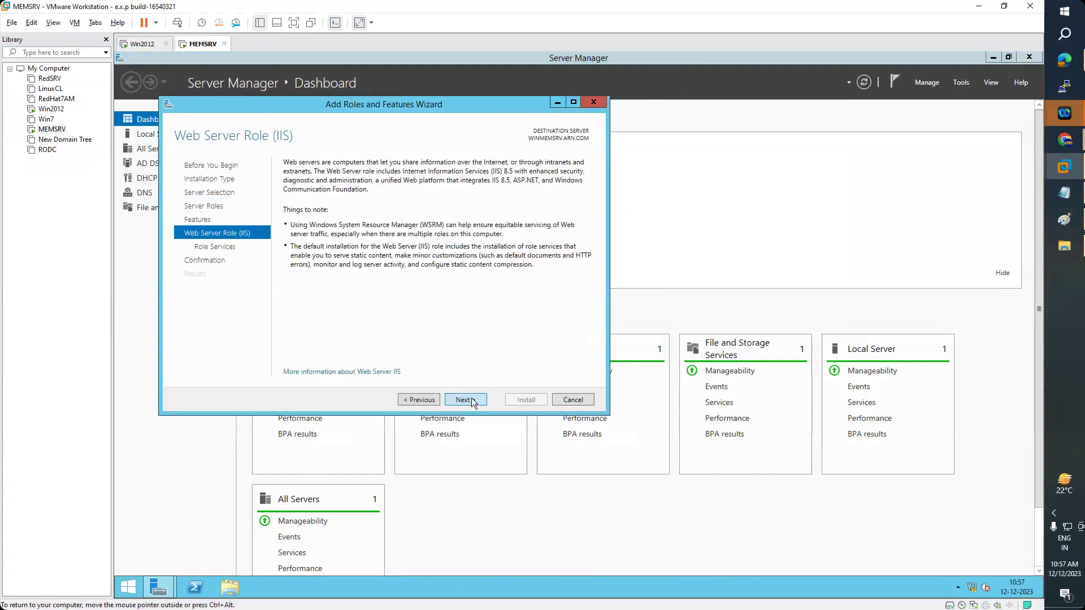
{"action": "left_click", "coordinate": [473, 401]}
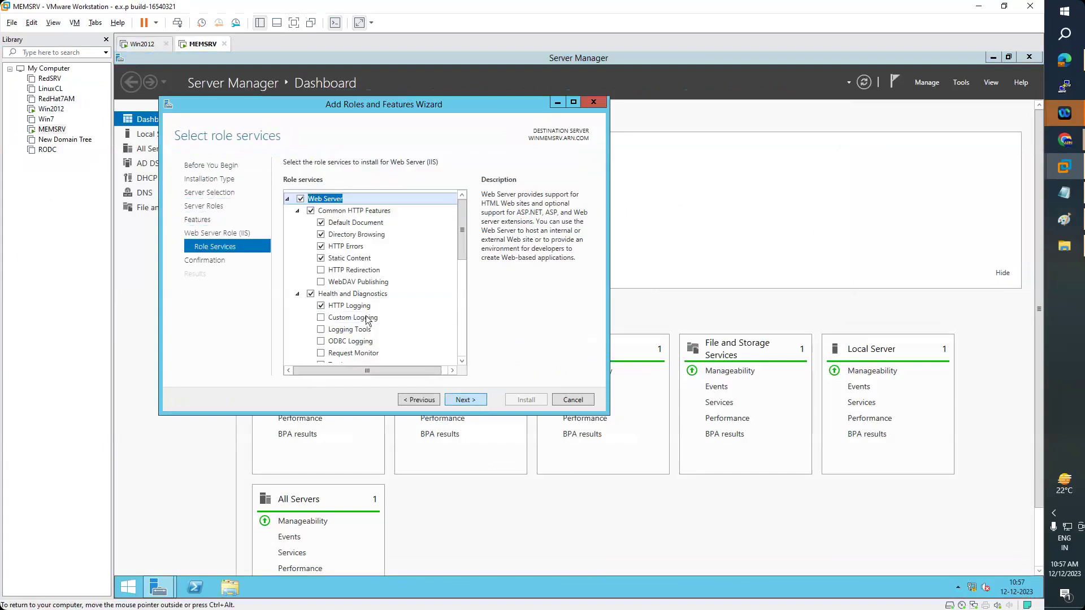
{"action": "left_click", "coordinate": [320, 270]}
{"action": "scroll", "coordinate": [386, 306], "scroll_direction": "down", "scroll_amount": 2}
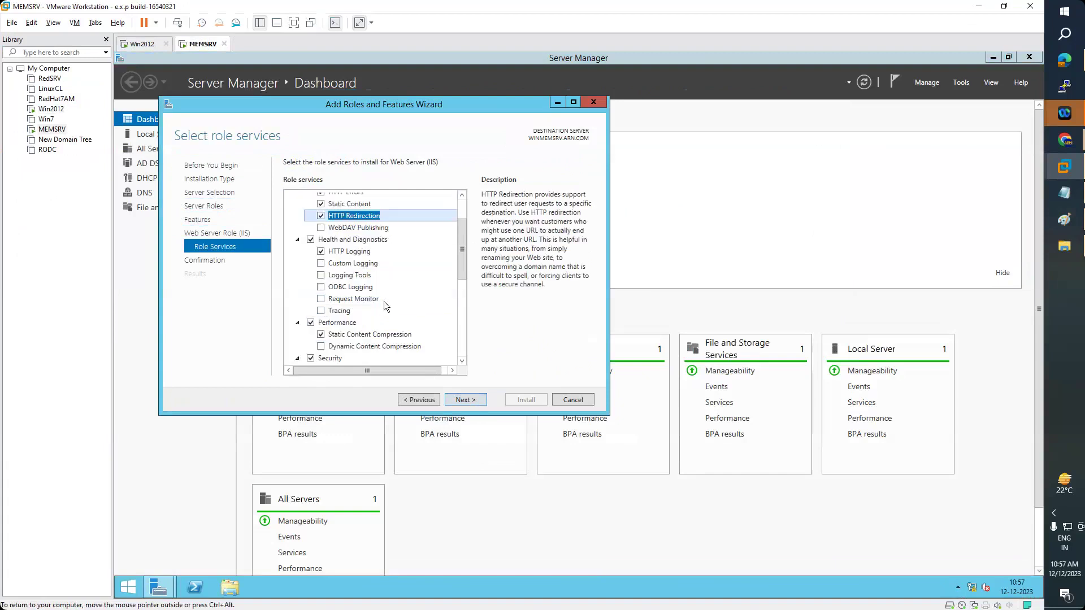
{"action": "scroll", "coordinate": [382, 306], "scroll_direction": "down", "scroll_amount": 5}
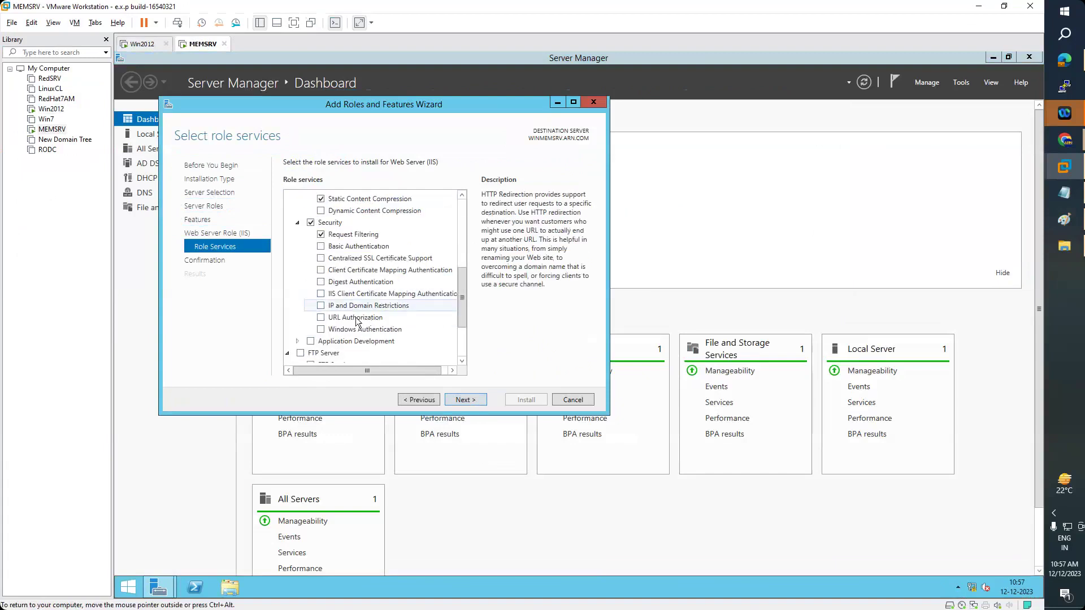
{"action": "scroll", "coordinate": [363, 317], "scroll_direction": "down", "scroll_amount": 2}
{"action": "left_click", "coordinate": [300, 299]}
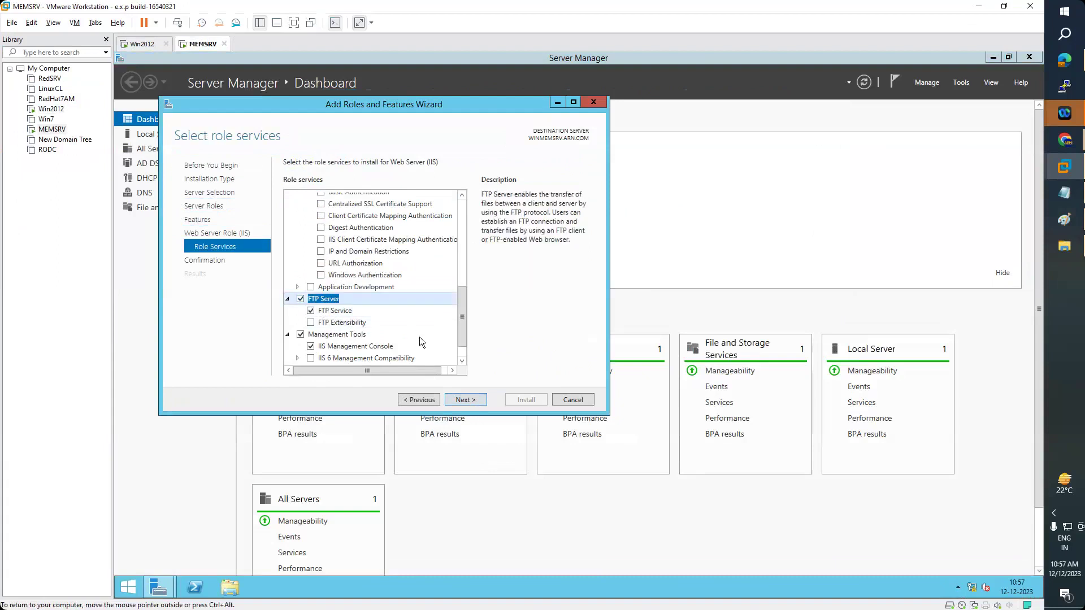
{"action": "scroll", "coordinate": [420, 337], "scroll_direction": "down", "scroll_amount": 1}
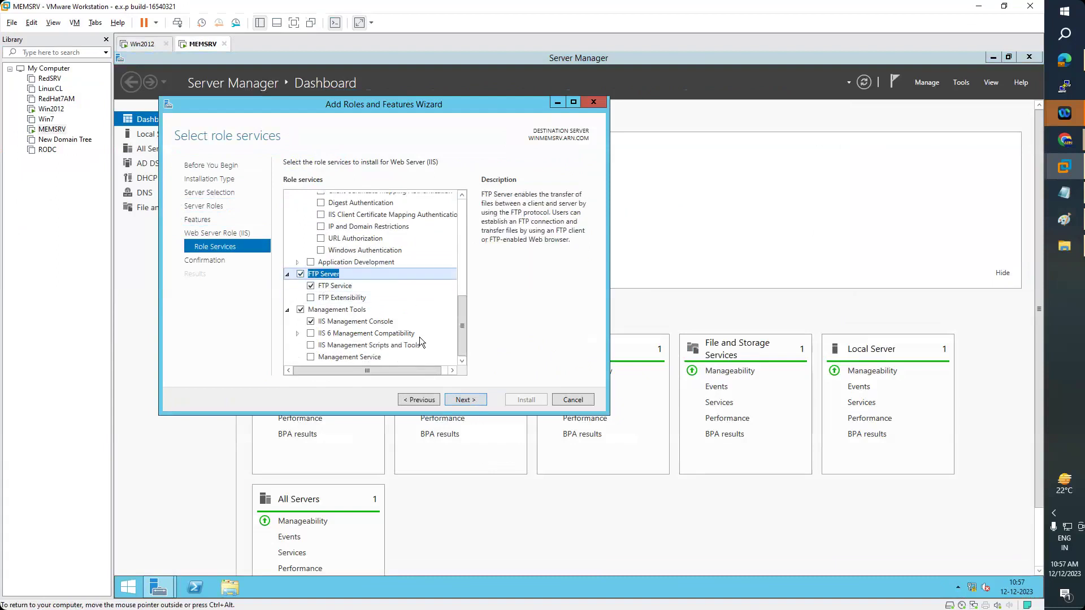
{"action": "left_click", "coordinate": [466, 401]}
{"action": "left_click", "coordinate": [530, 399]}
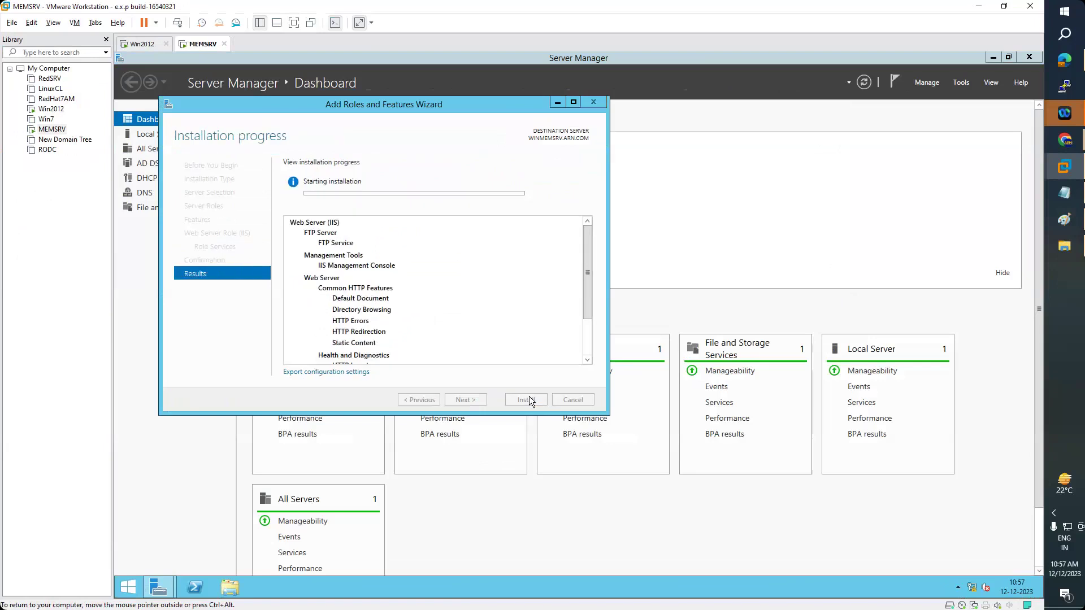
{"action": "left_click_drag", "start_coordinate": [424, 106], "coordinate": [643, 96]}
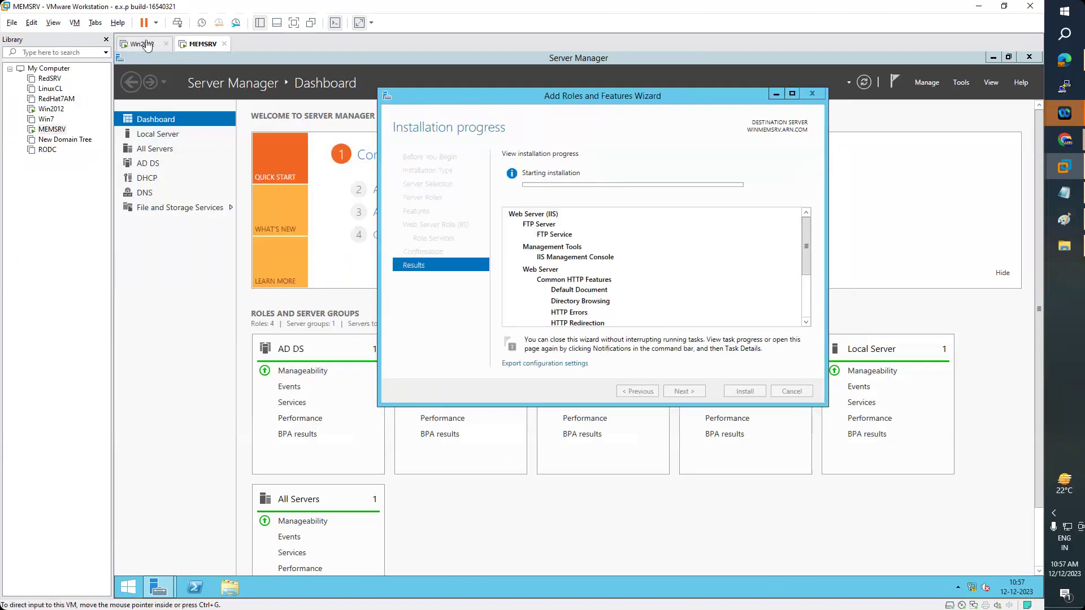
{"action": "left_click", "coordinate": [147, 45]}
{"action": "left_click", "coordinate": [206, 48]}
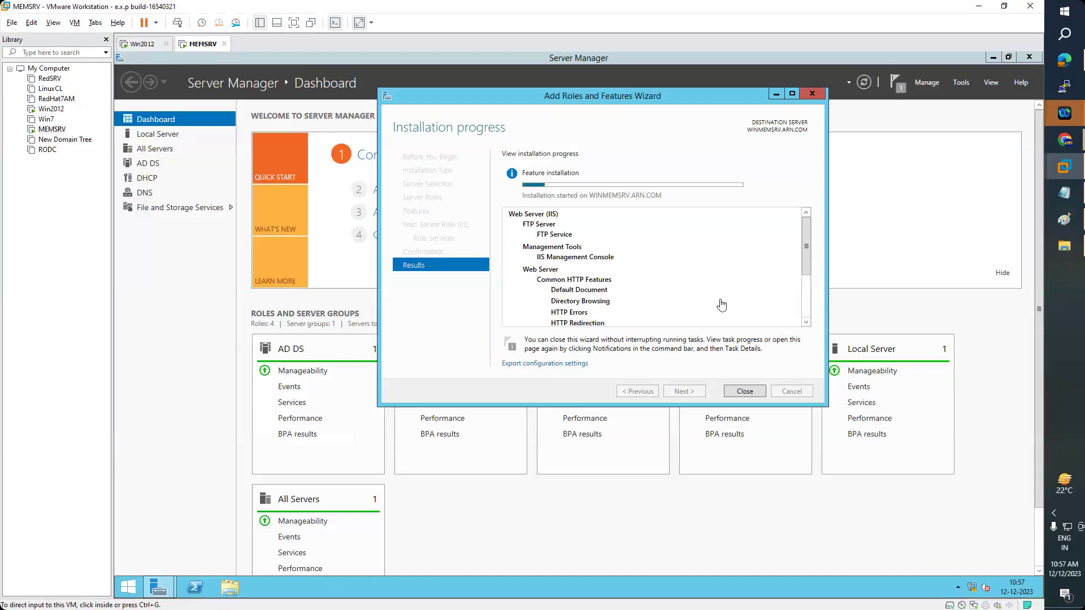
{"action": "left_click", "coordinate": [142, 49]}
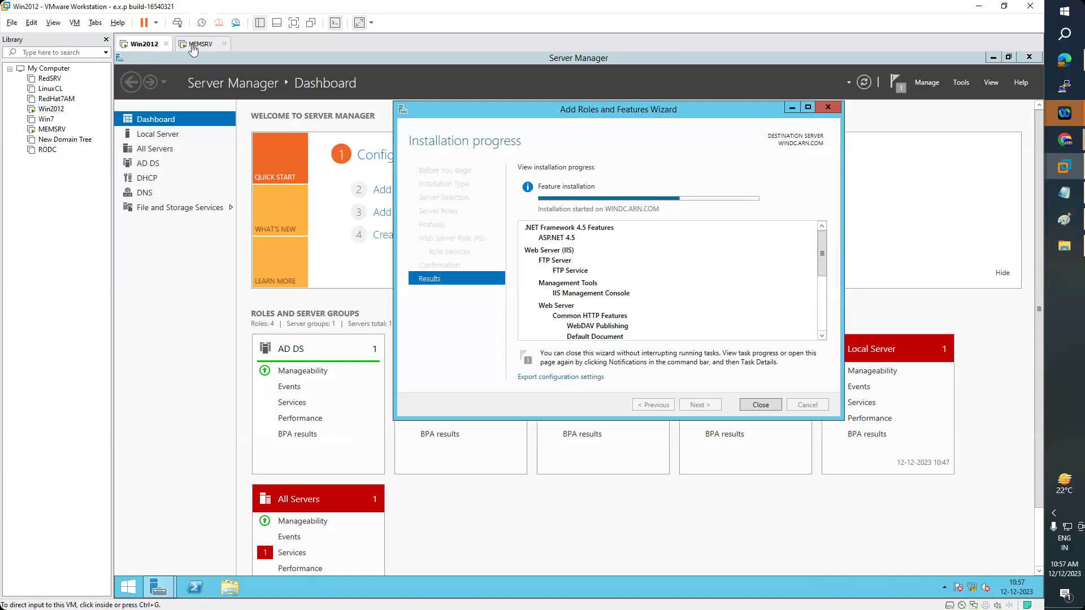
{"action": "left_click", "coordinate": [192, 48]}
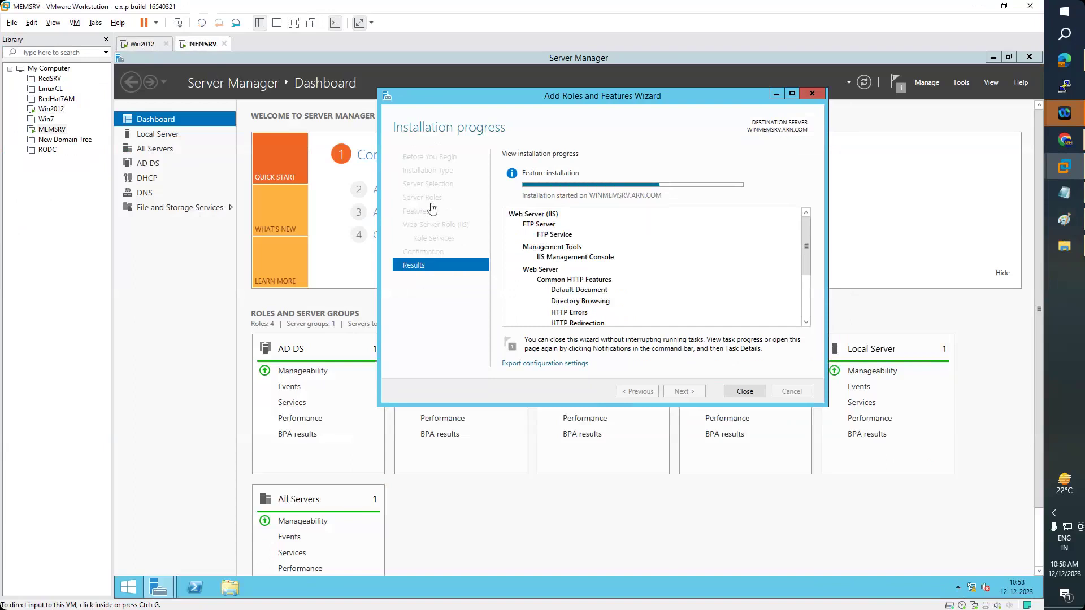
{"action": "left_click", "coordinate": [144, 44]}
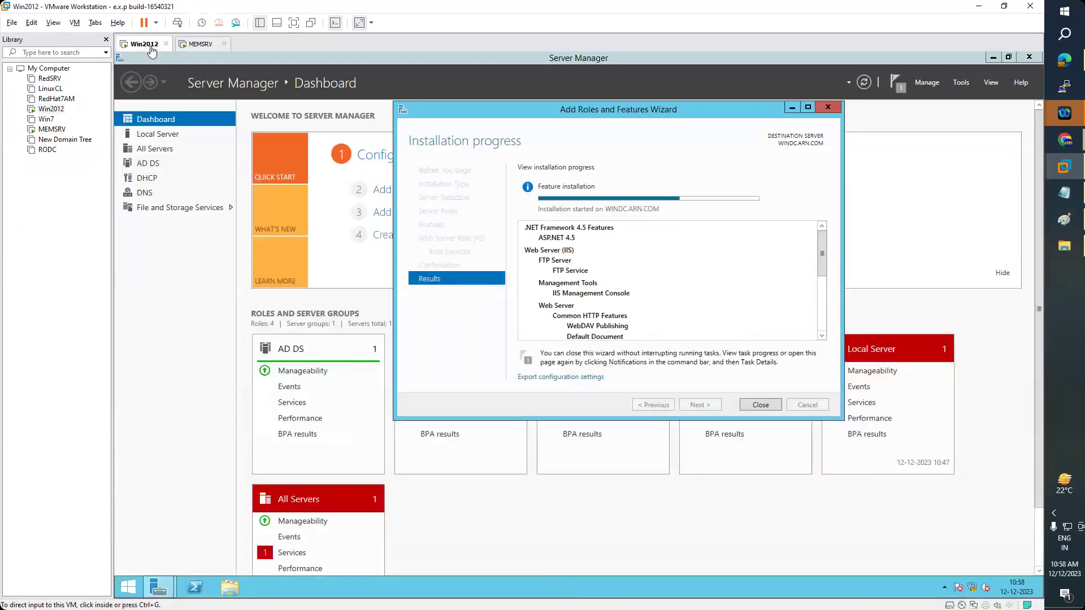
{"action": "left_click", "coordinate": [197, 51]}
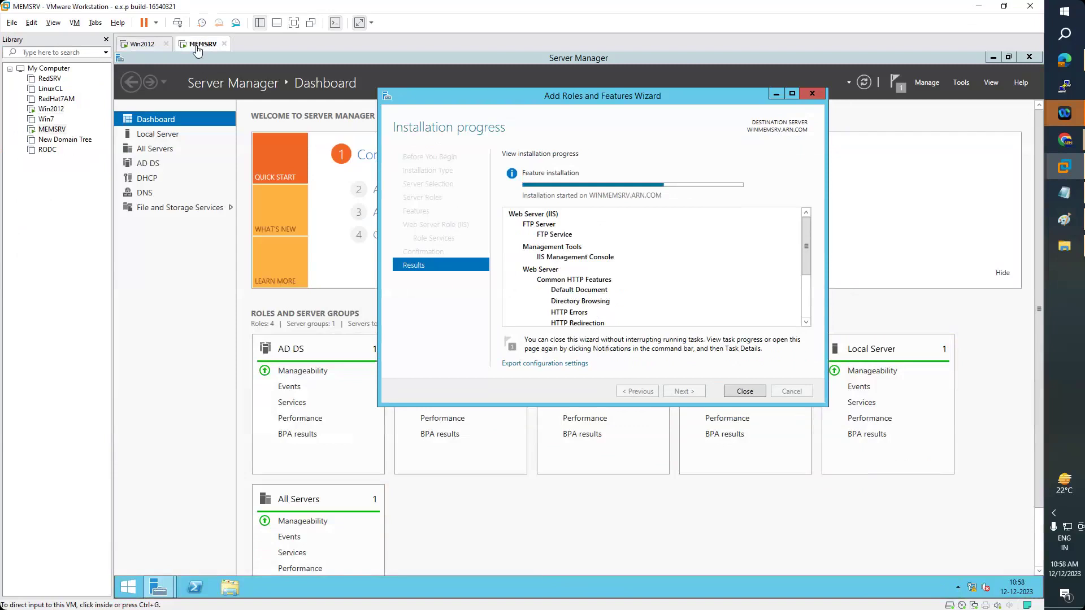
{"action": "left_click", "coordinate": [140, 45]}
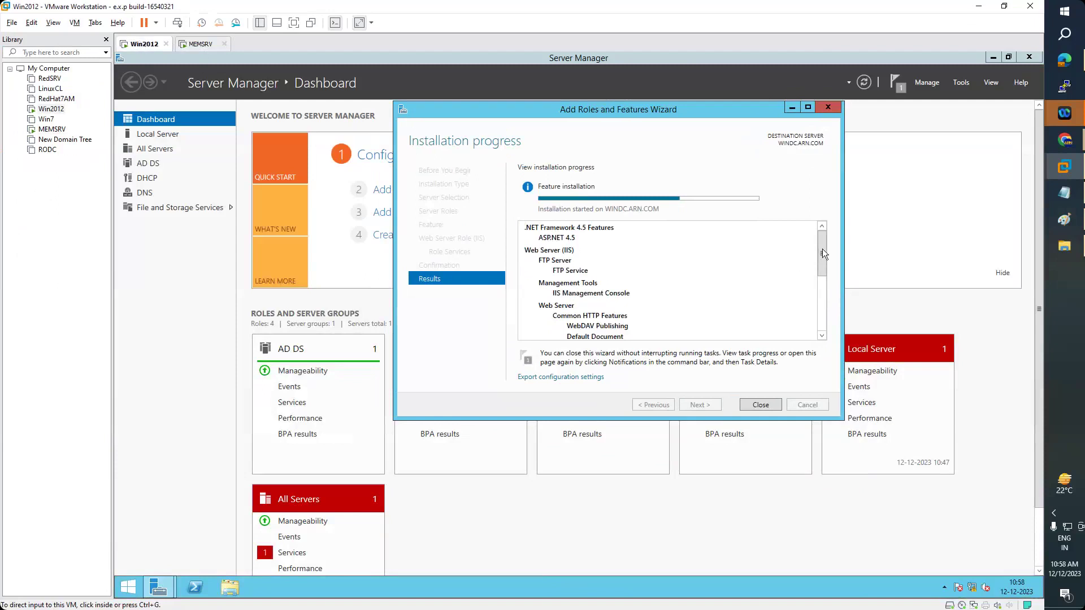
{"action": "scroll", "coordinate": [820, 282], "scroll_direction": "down", "scroll_amount": 5}
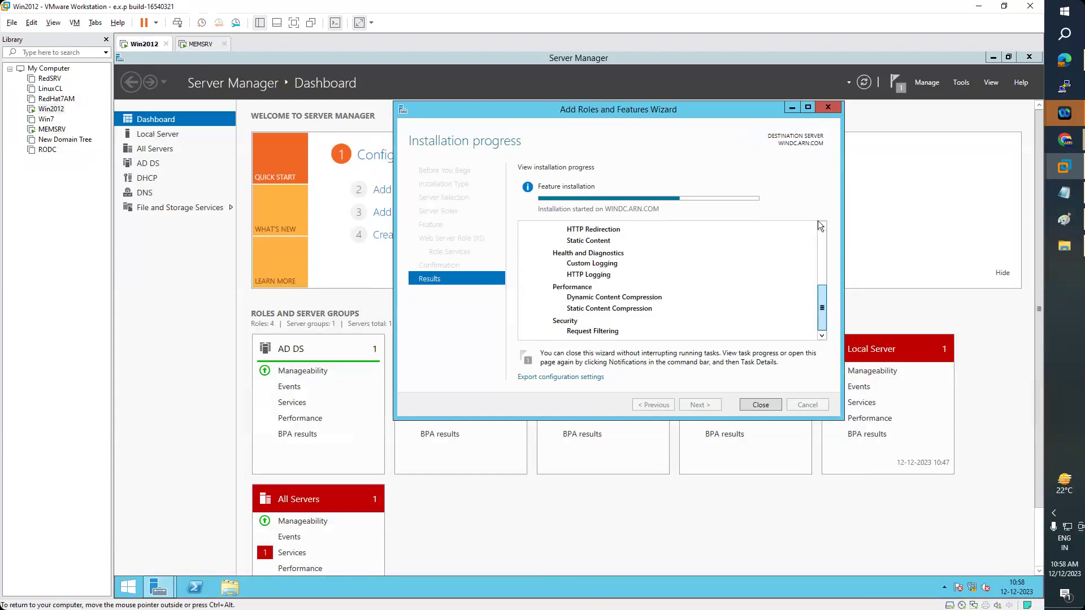
{"action": "scroll", "coordinate": [819, 220], "scroll_direction": "up", "scroll_amount": 5}
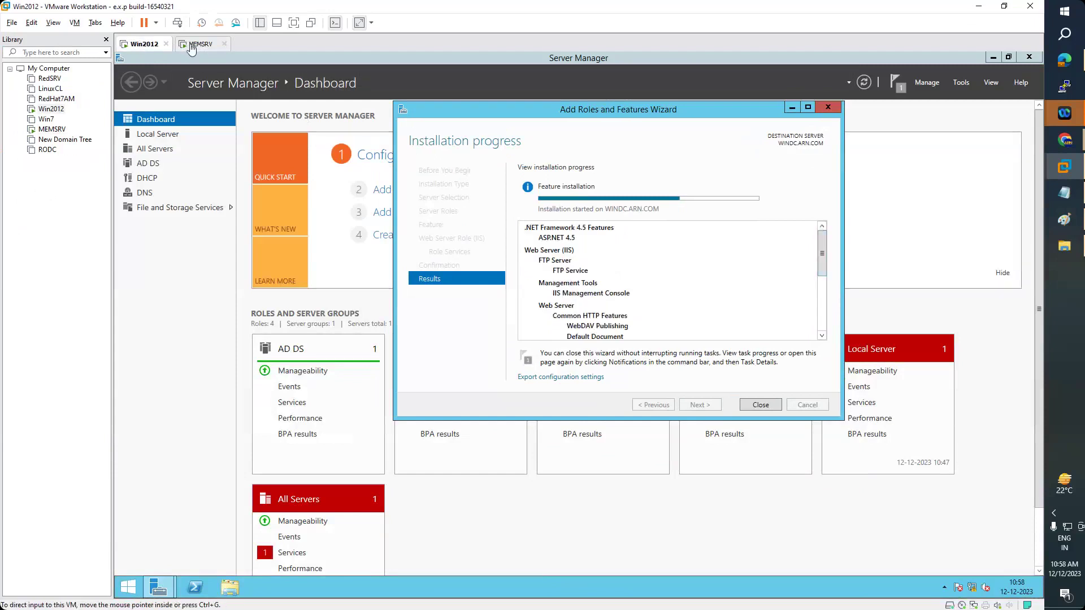
{"action": "left_click", "coordinate": [192, 45]}
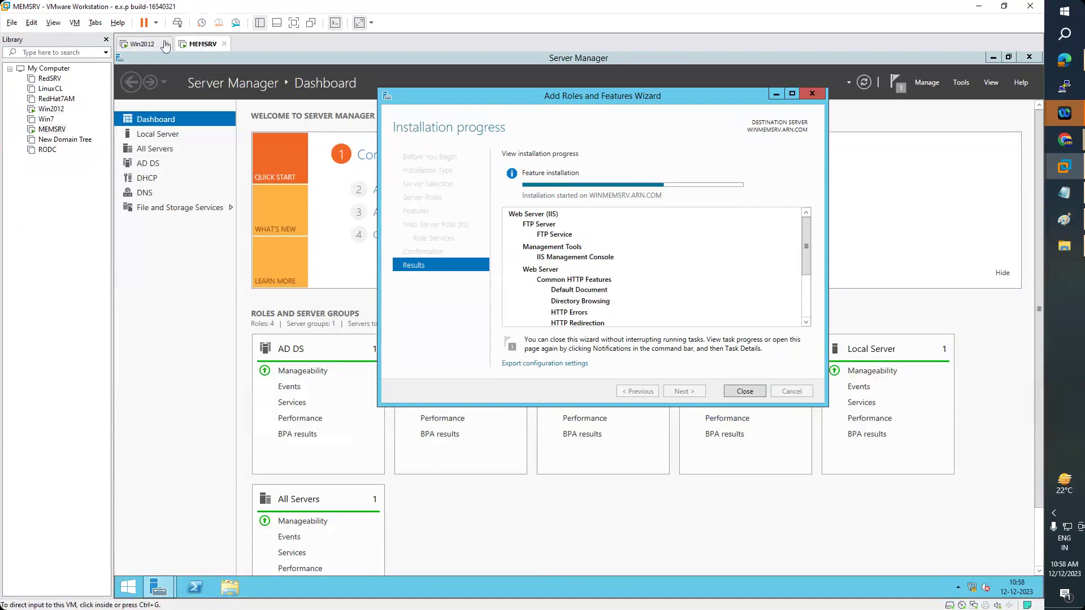
- Check MEMSRV's wizard results, then return to Win2012 and minimize Server Manager
{"action": "left_click", "coordinate": [145, 46]}
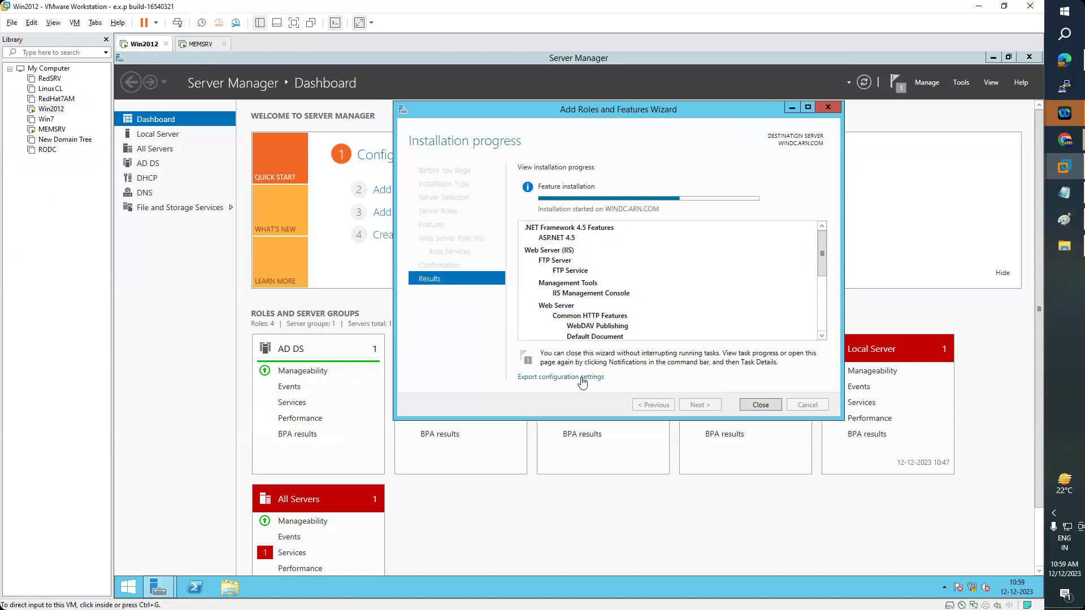
{"action": "left_click", "coordinate": [195, 45]}
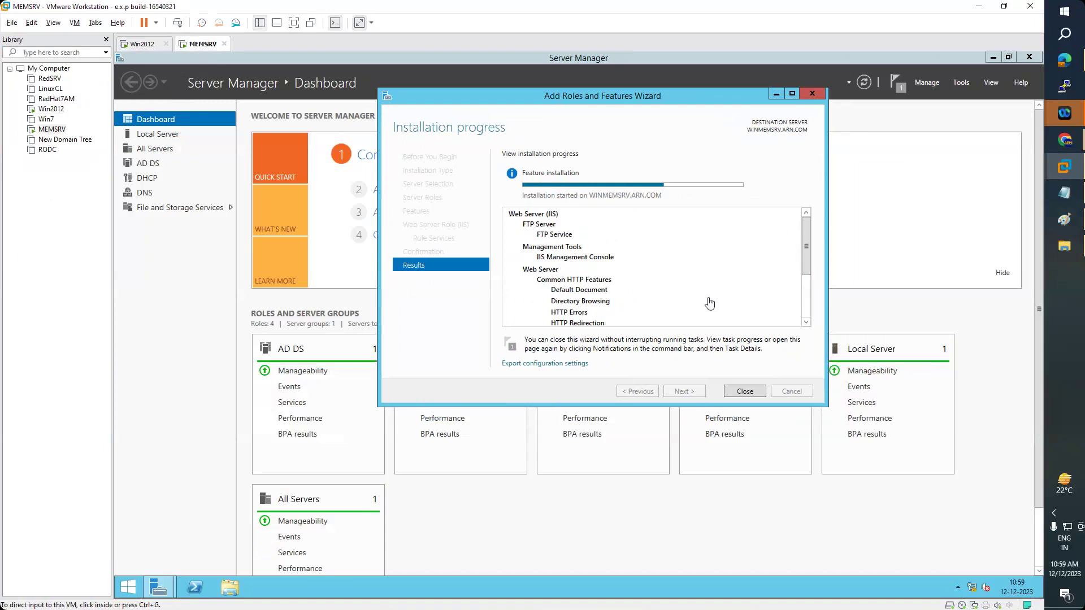
{"action": "left_click_drag", "start_coordinate": [805, 233], "coordinate": [805, 324]}
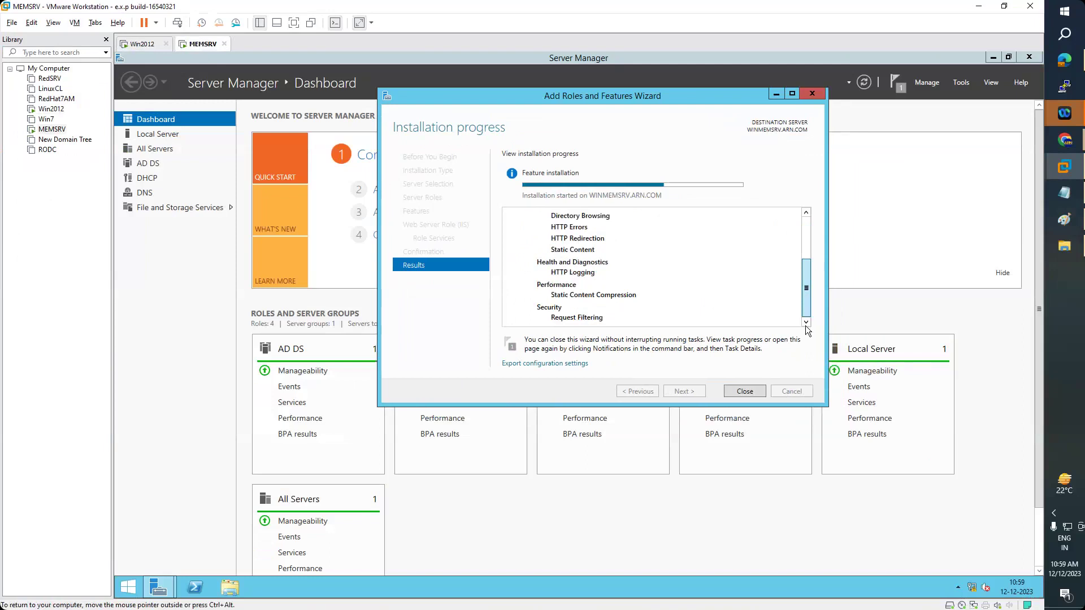
{"action": "scroll", "coordinate": [792, 229], "scroll_direction": "up", "scroll_amount": 3}
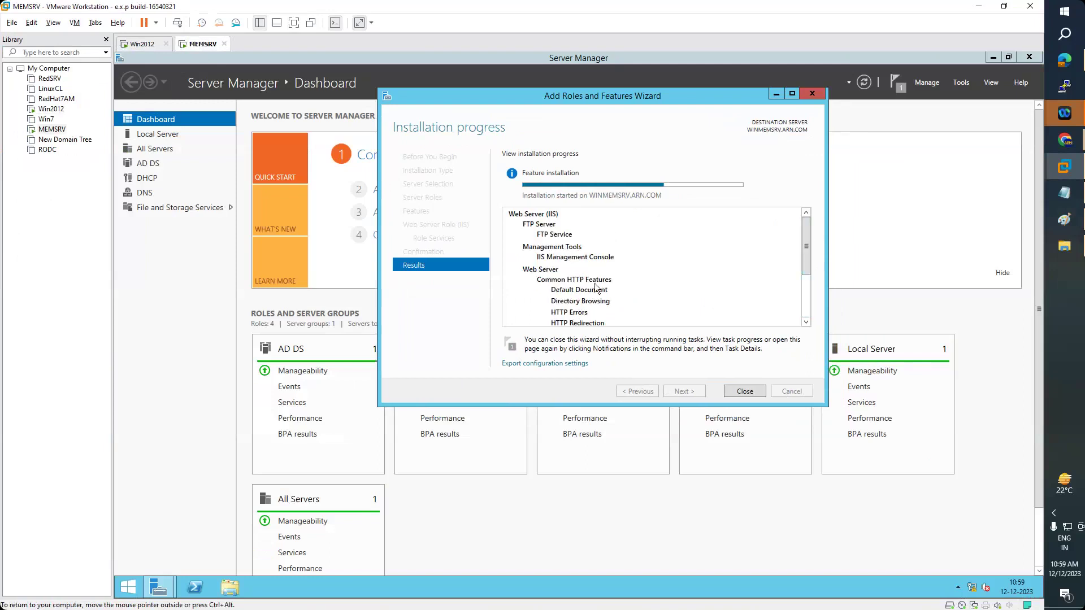
{"action": "left_click", "coordinate": [144, 46]}
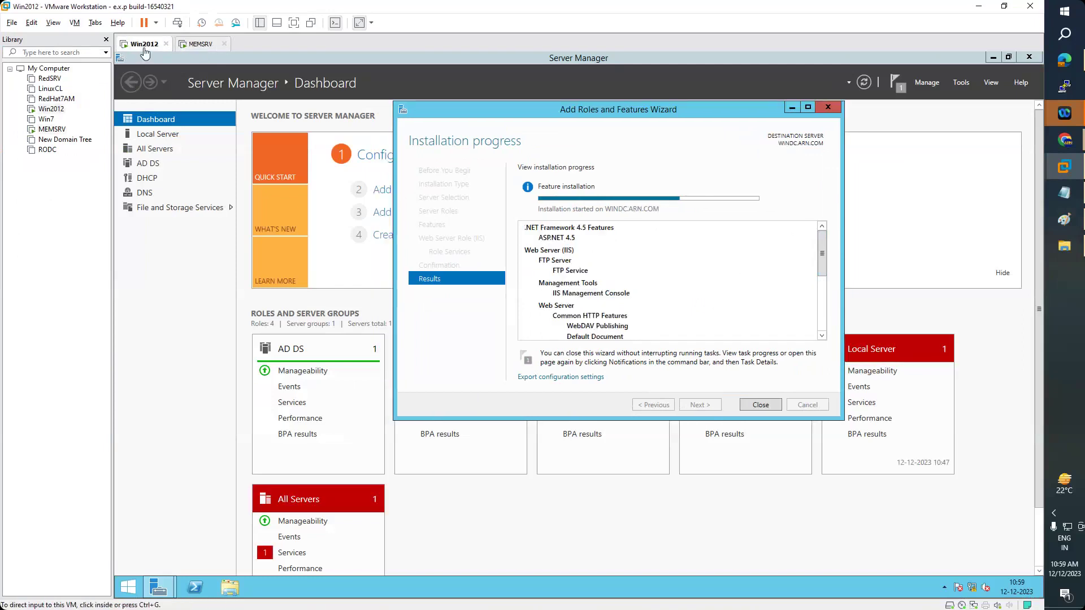
{"action": "left_click", "coordinate": [993, 58]}
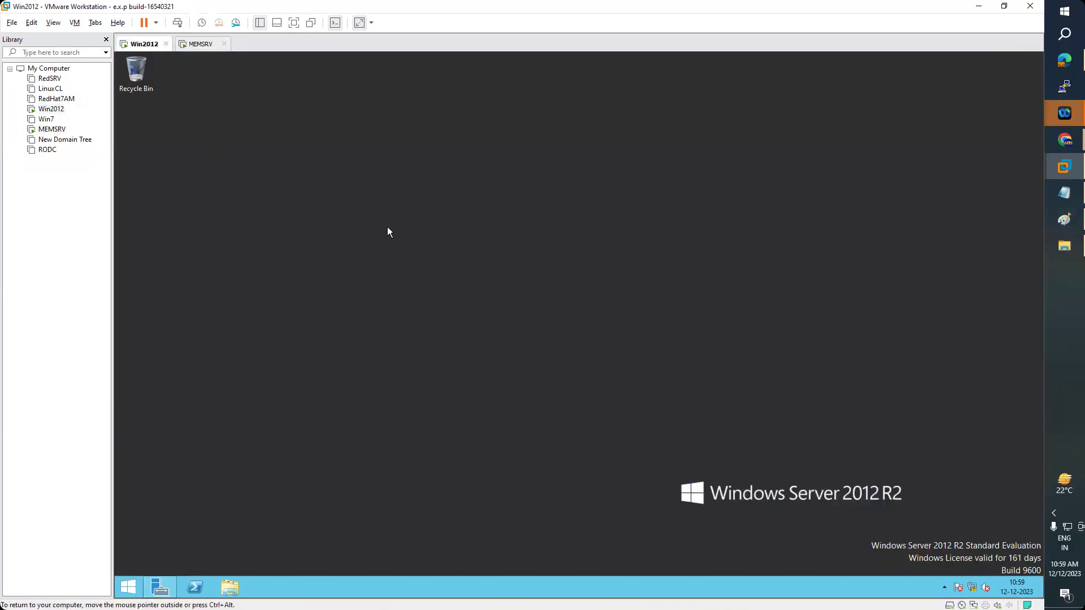
- Refresh the Win2012 desktop twice from its right-click menu
{"action": "right_click", "coordinate": [387, 226]}
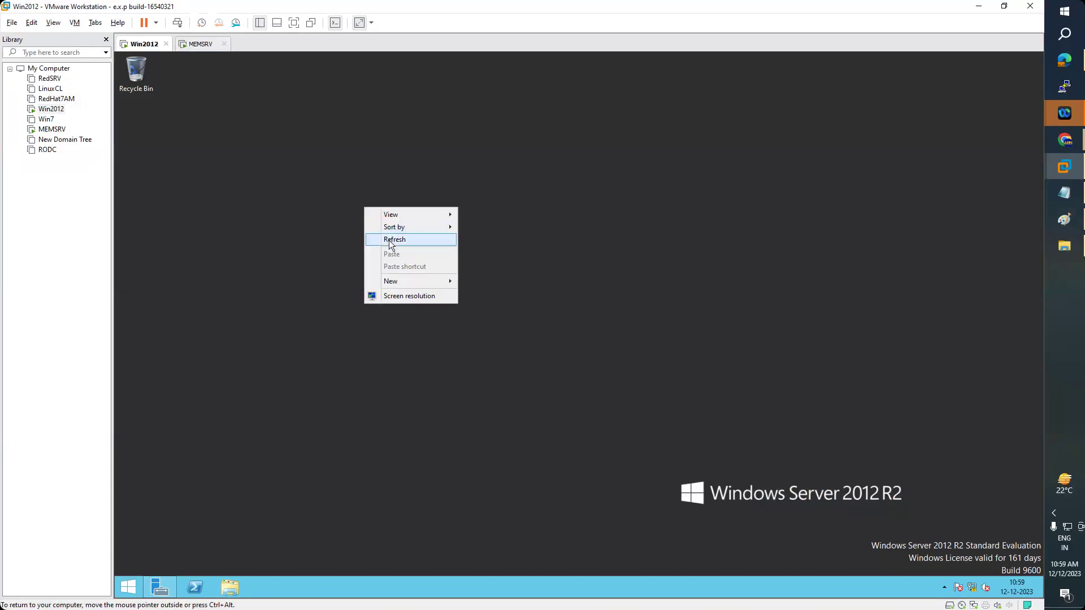
{"action": "left_click", "coordinate": [390, 240]}
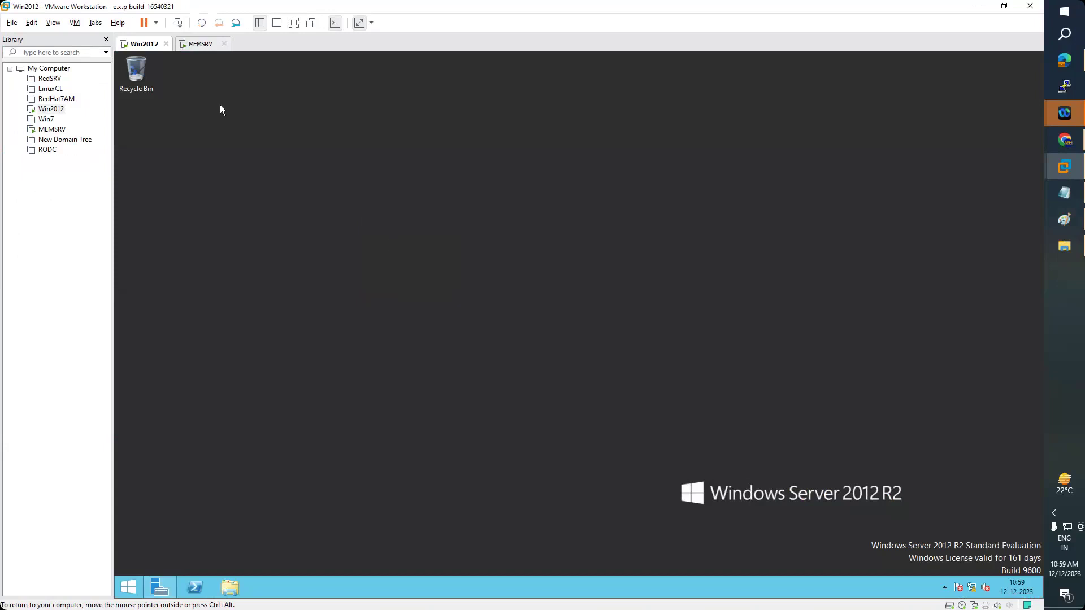
{"action": "right_click", "coordinate": [296, 139]}
{"action": "left_click", "coordinate": [328, 173]}
- Refresh the MEMSRV desktop, then restore Server Manager on MEMSRV and Win2012
{"action": "left_click", "coordinate": [195, 51]}
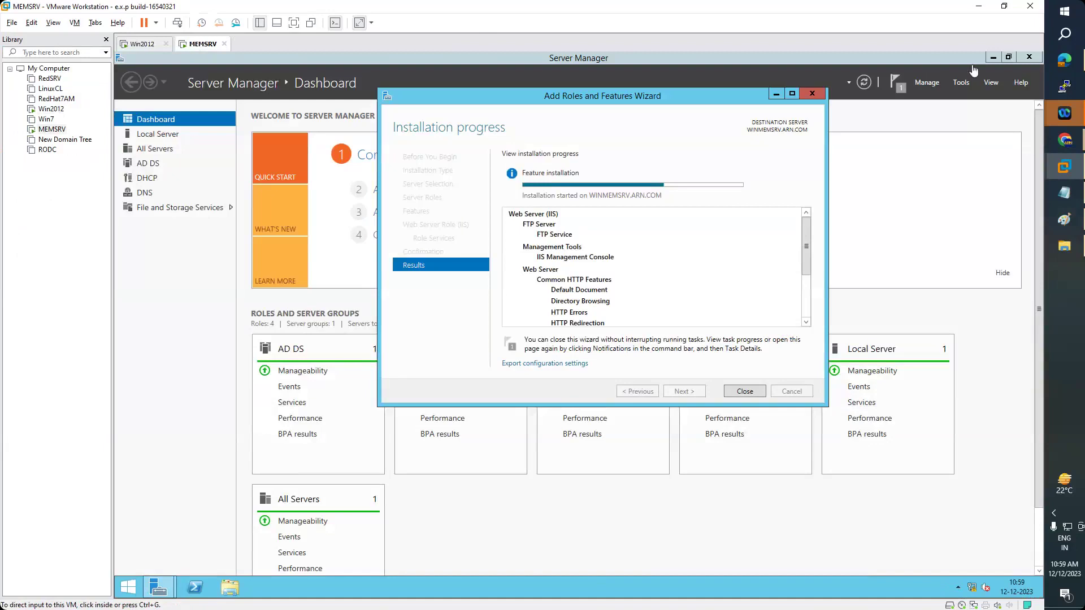
{"action": "left_click", "coordinate": [993, 57]}
{"action": "right_click", "coordinate": [520, 197]}
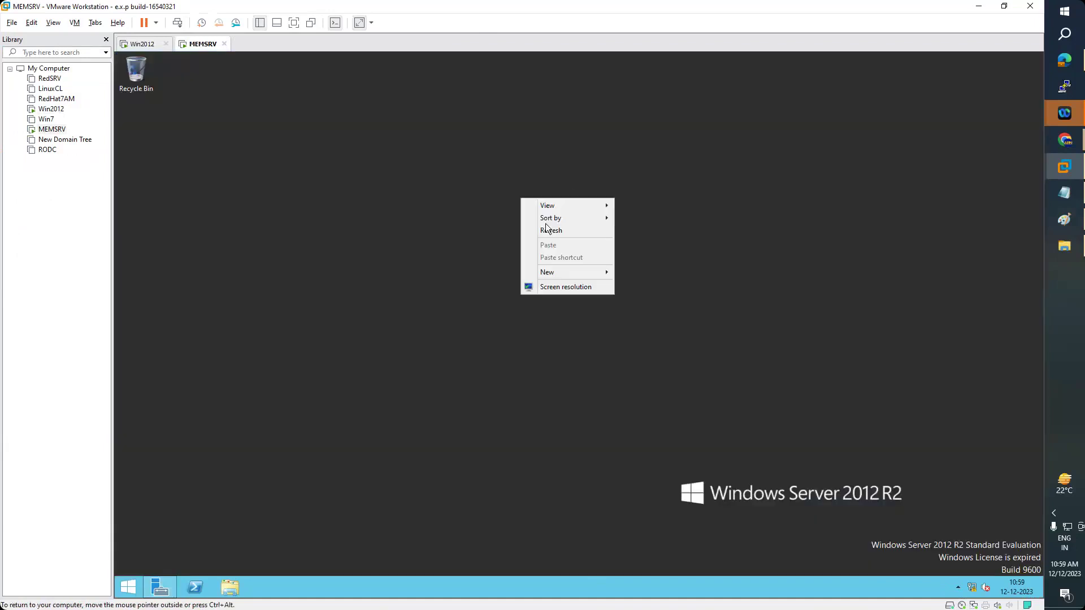
{"action": "left_click", "coordinate": [548, 230]}
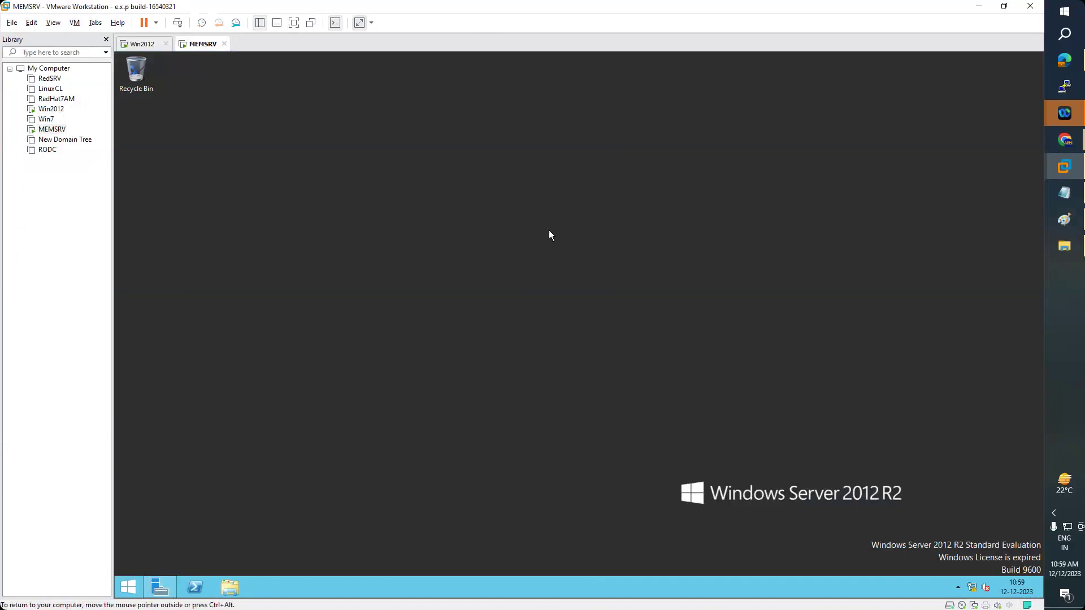
{"action": "left_click", "coordinate": [161, 589]}
{"action": "left_click", "coordinate": [142, 44]}
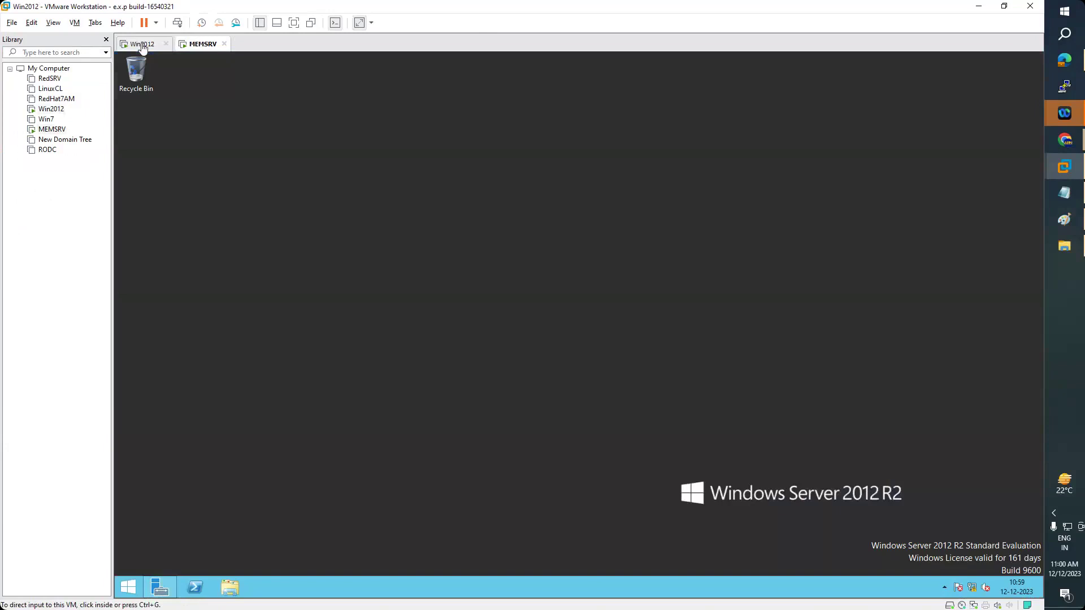
{"action": "left_click", "coordinate": [164, 591]}
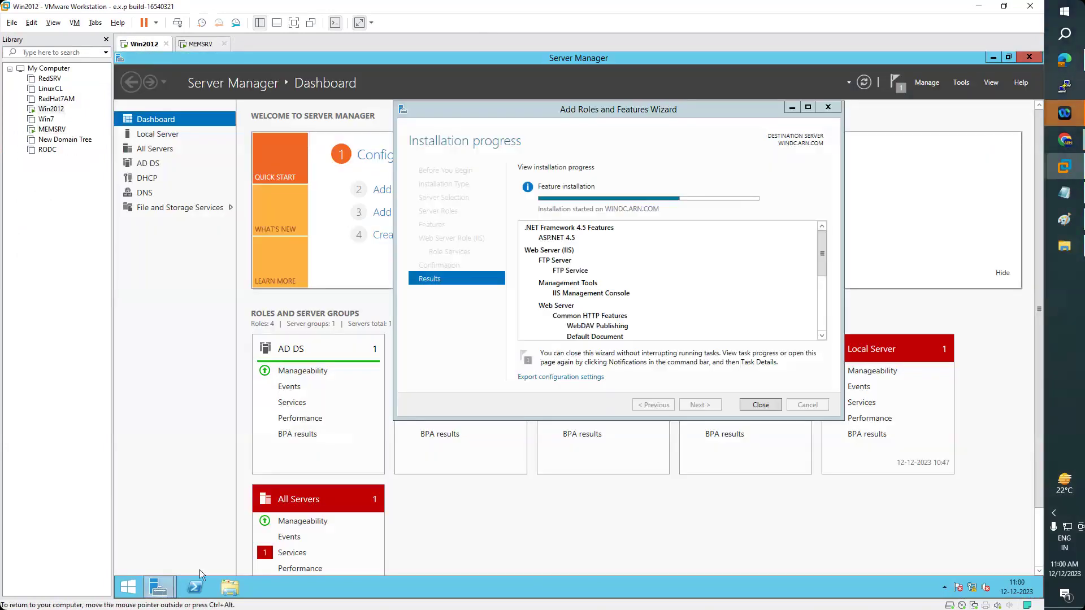
- Restore Win2012's installation wizard and compare progress with MEMSRV, finishing on Win2012
{"action": "left_click", "coordinate": [690, 105]}
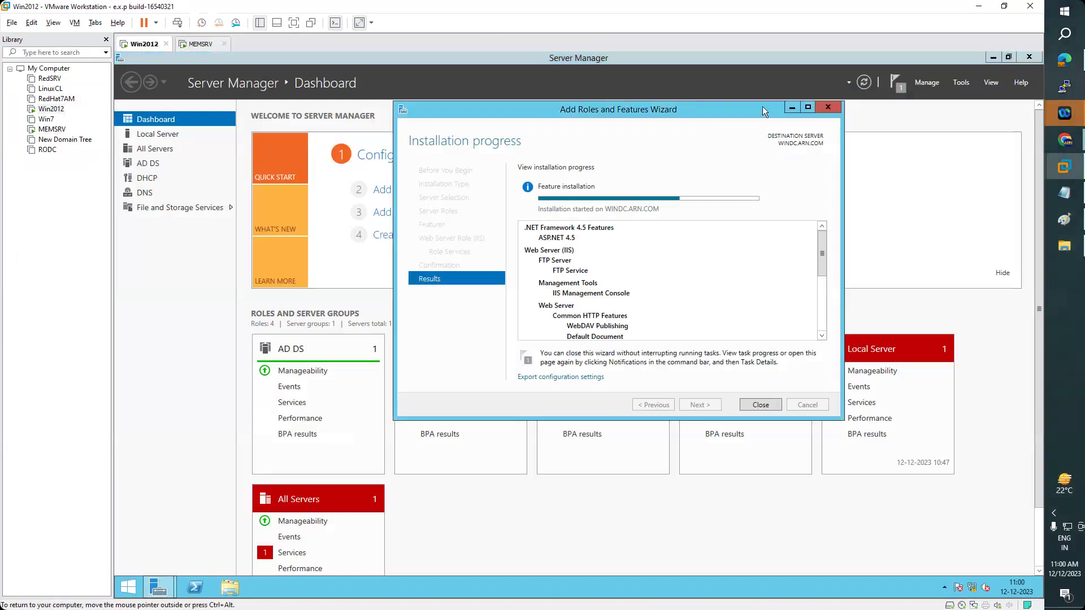
{"action": "left_click", "coordinate": [794, 109]}
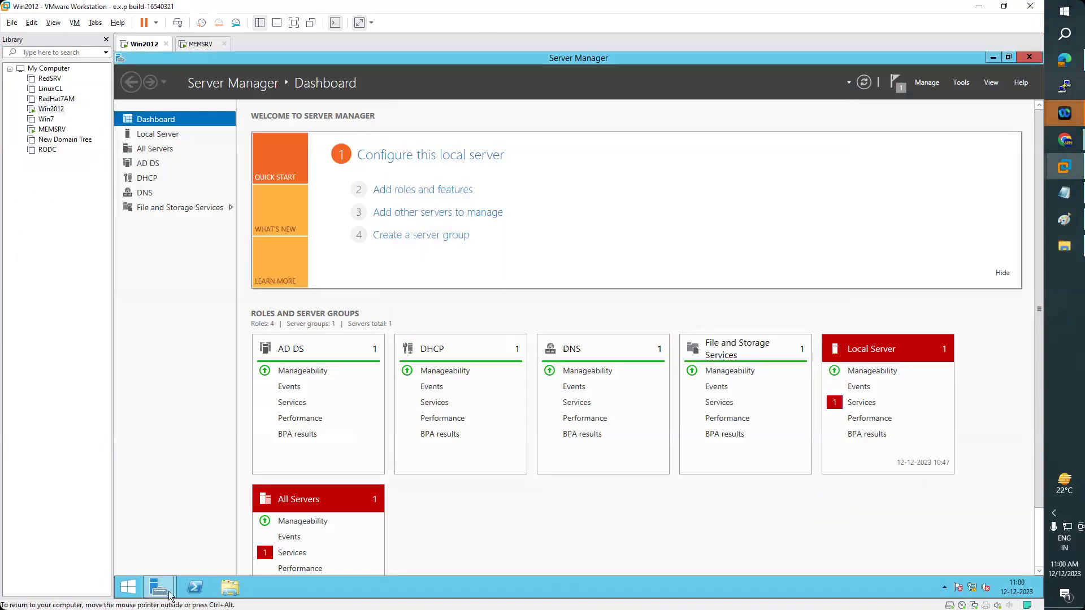
{"action": "mouse_move", "coordinate": [175, 591]}
{"action": "left_click", "coordinate": [301, 530]}
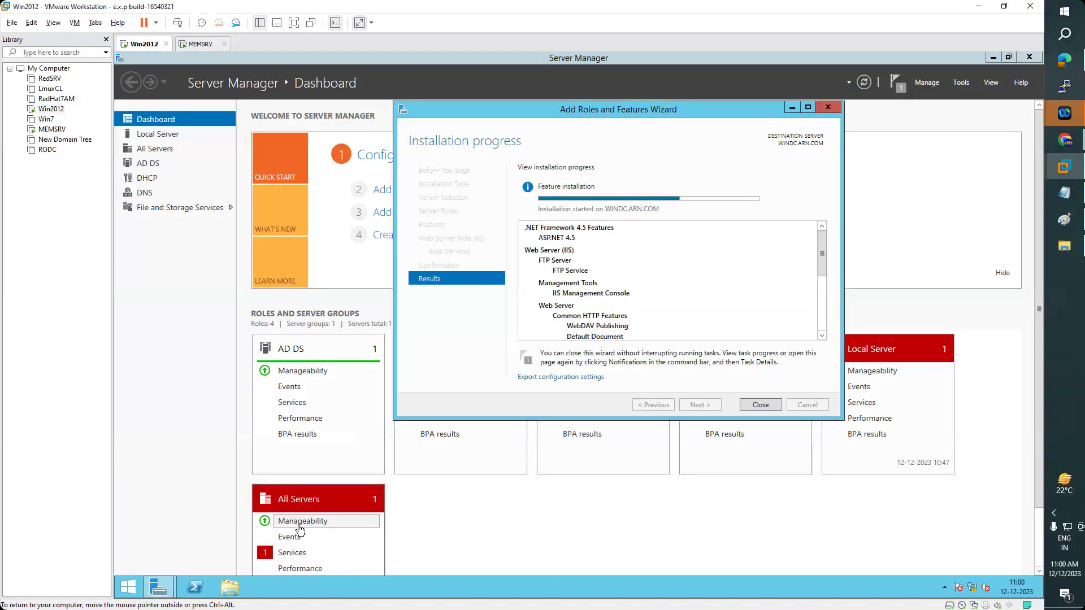
{"action": "left_click", "coordinate": [191, 45]}
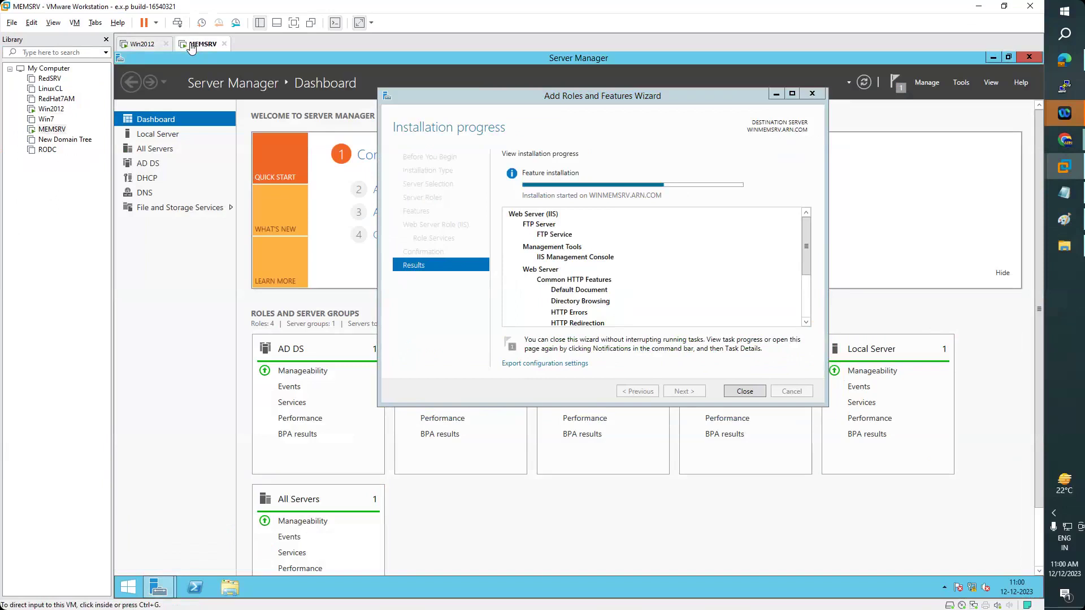
{"action": "left_click", "coordinate": [144, 45]}
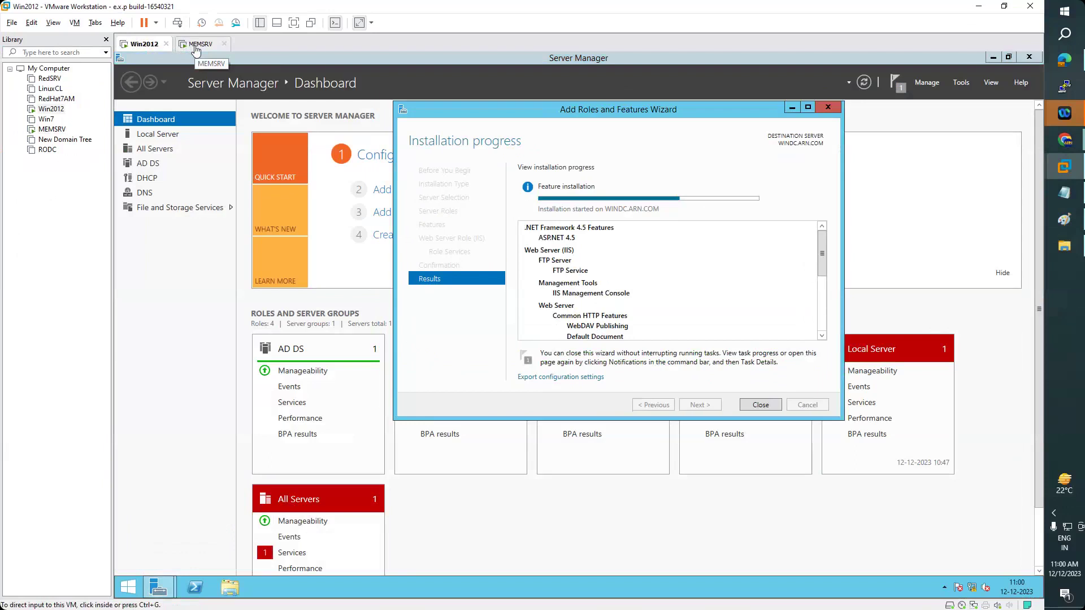
{"action": "left_click", "coordinate": [196, 45]}
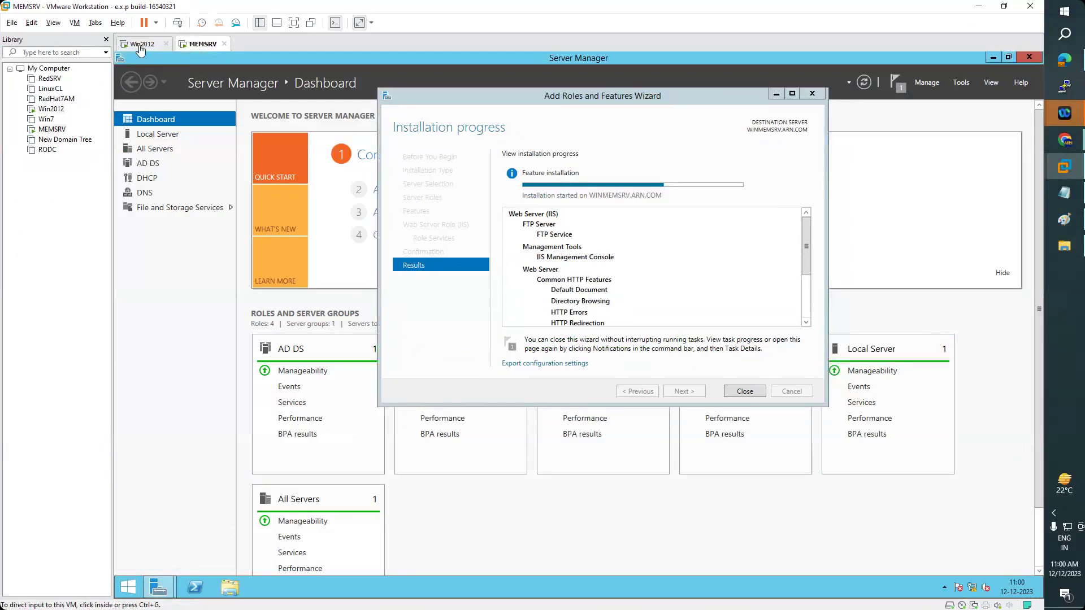
{"action": "left_click", "coordinate": [140, 45]}
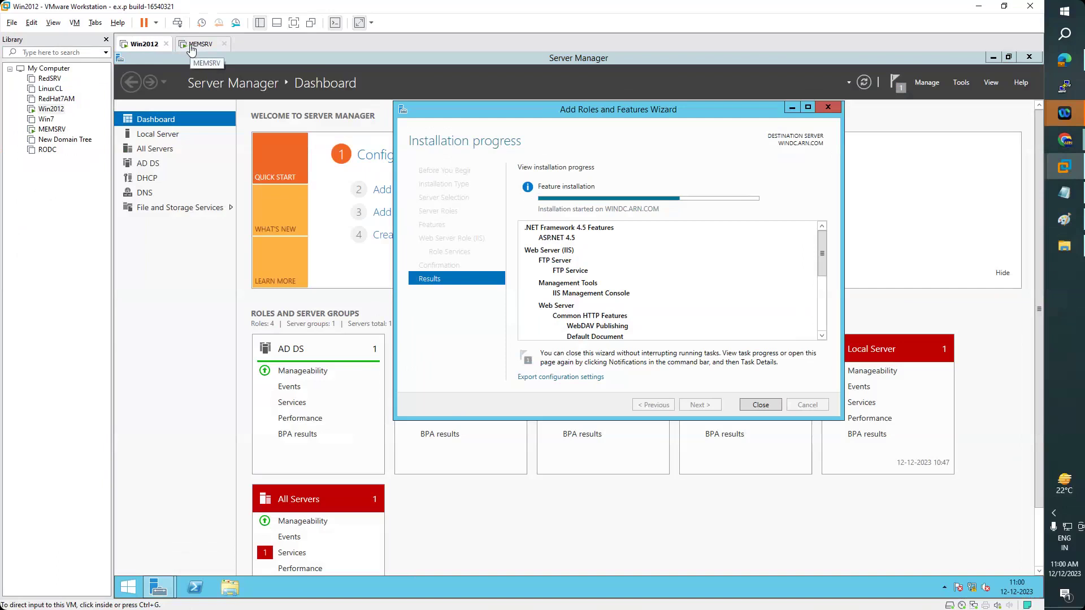
- Check MEMSRV's progress, then return to Win2012 until its installation succeeds
{"action": "left_click", "coordinate": [192, 48]}
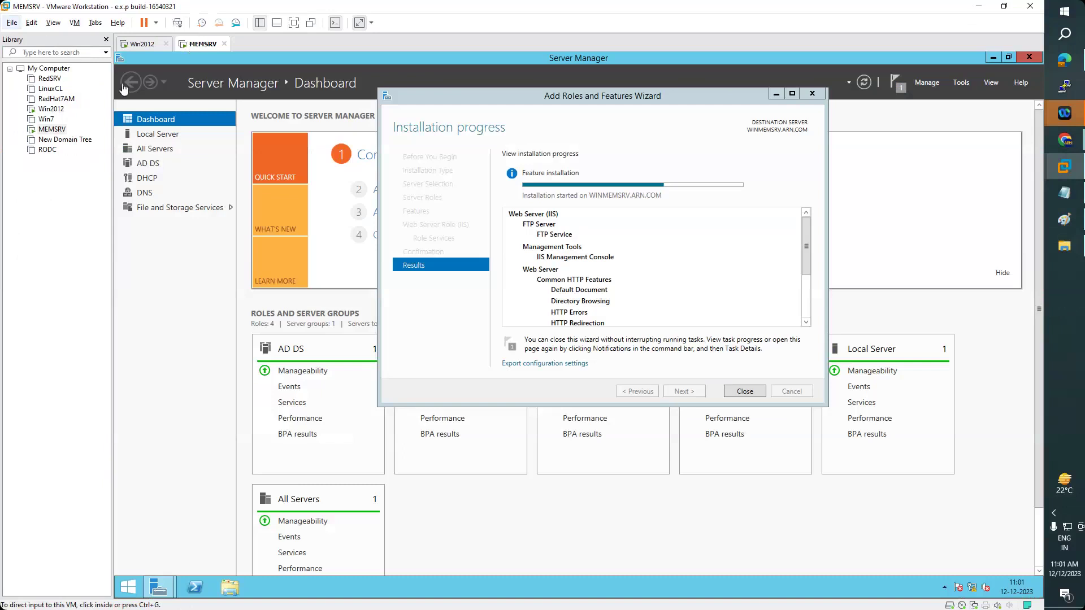
{"action": "left_click", "coordinate": [140, 45]}
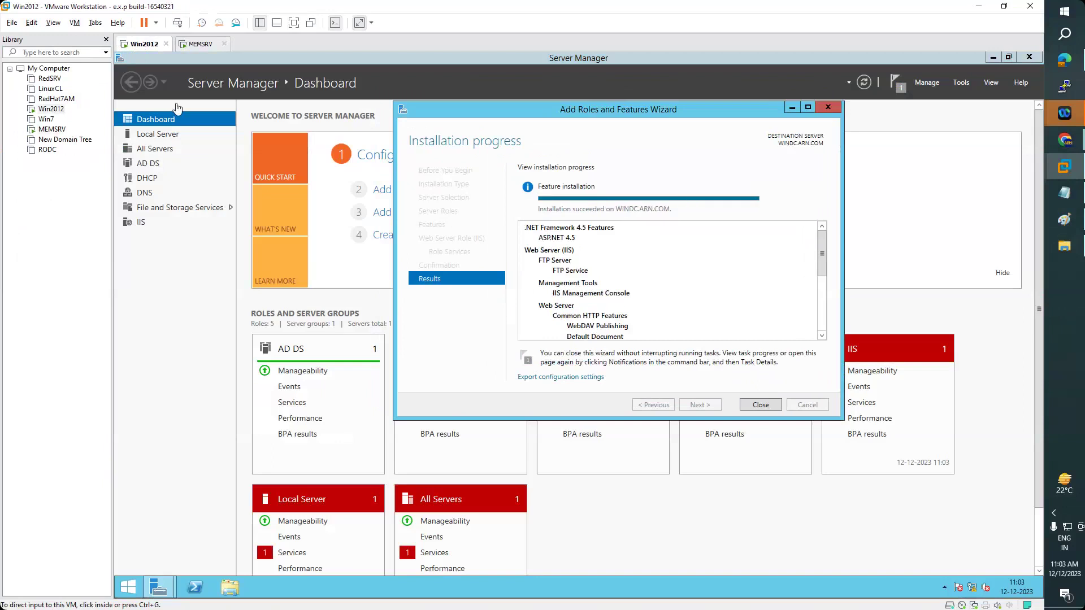
- Close the finished wizard to reveal the dashboard listing five roles including IIS
{"action": "left_click", "coordinate": [761, 405]}
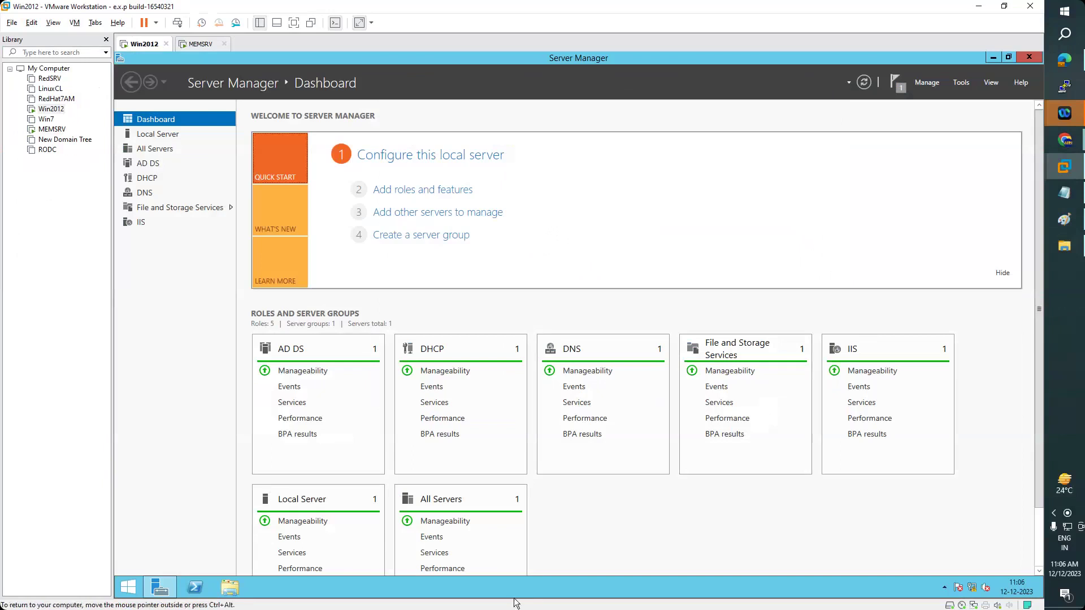
- Launch IIS Manager from Server Manager's Tools menu and maximize its window
{"action": "left_click", "coordinate": [967, 82]}
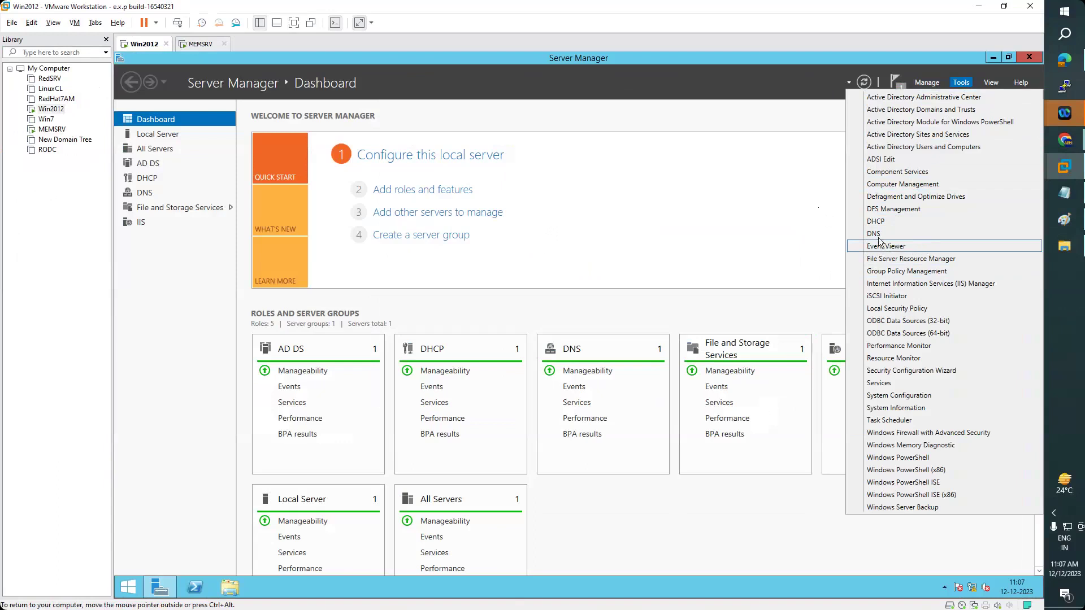
{"action": "left_click", "coordinate": [936, 86]}
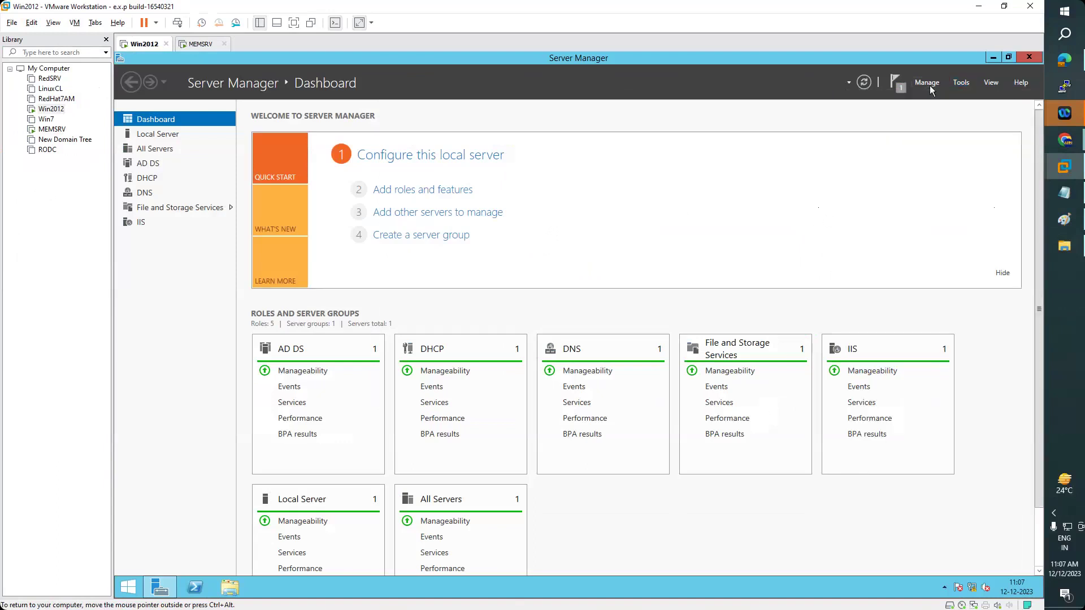
{"action": "left_click", "coordinate": [930, 86]}
{"action": "left_click", "coordinate": [933, 106]}
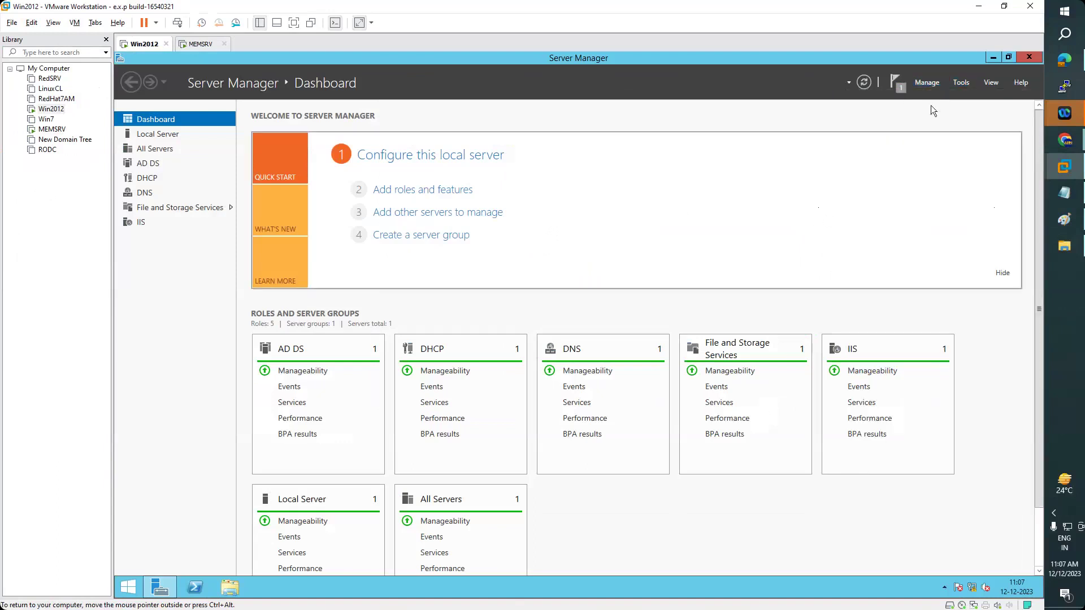
{"action": "left_click", "coordinate": [969, 82]}
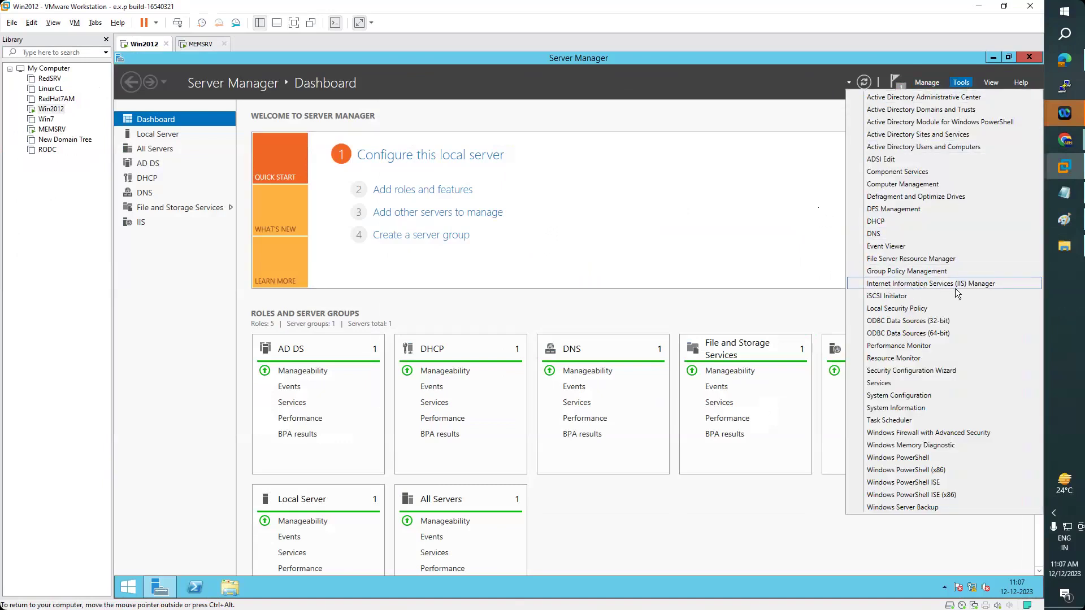
{"action": "left_click", "coordinate": [975, 284]}
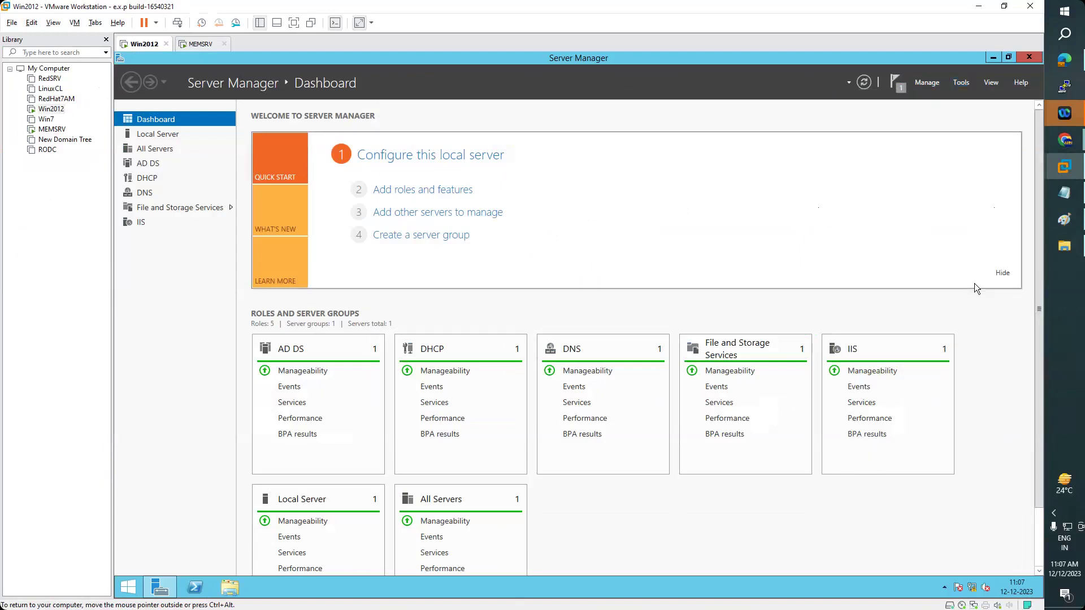
{"action": "left_click", "coordinate": [864, 147]}
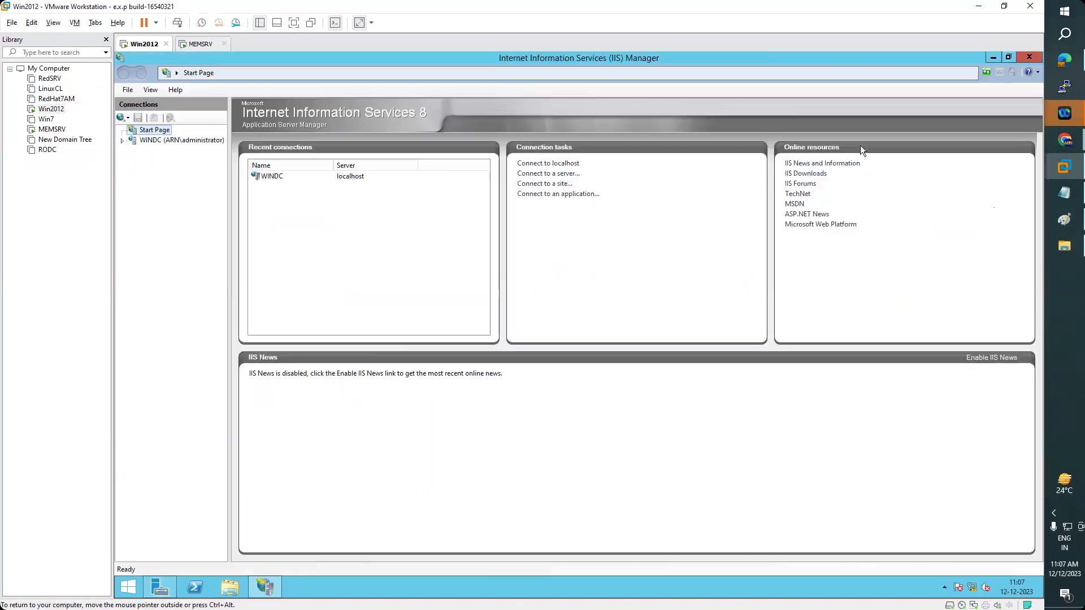
- Select WINDC, dismiss the Web Platform prompt, and start adding website 'yahoo.com'
{"action": "left_click", "coordinate": [123, 140]}
{"action": "left_click", "coordinate": [539, 332]}
{"action": "left_click", "coordinate": [626, 348]}
{"action": "left_click", "coordinate": [134, 160]}
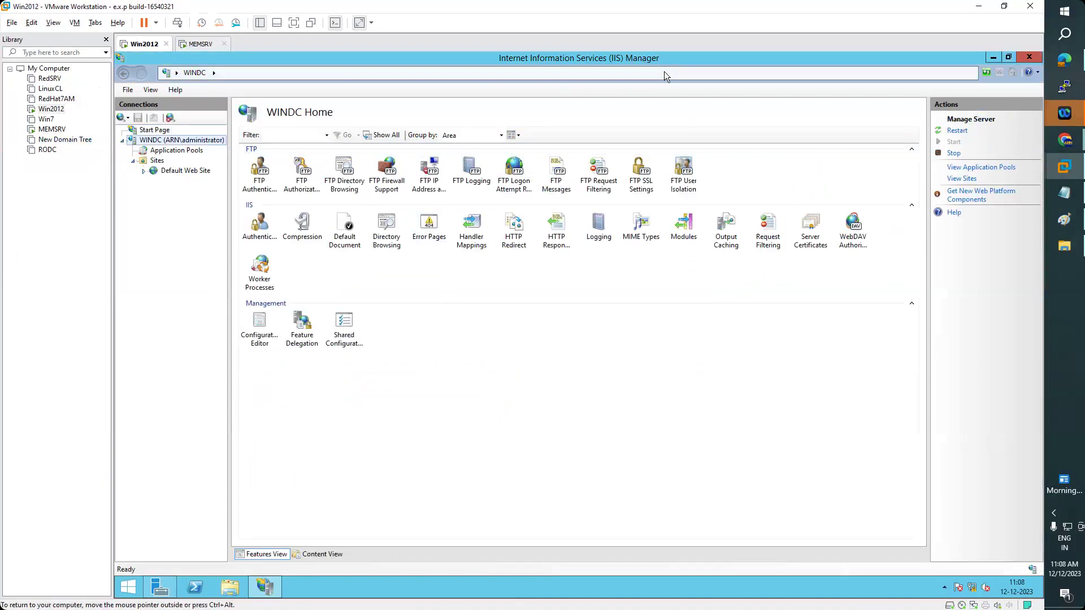
{"action": "right_click", "coordinate": [157, 161]}
{"action": "left_click", "coordinate": [198, 168]}
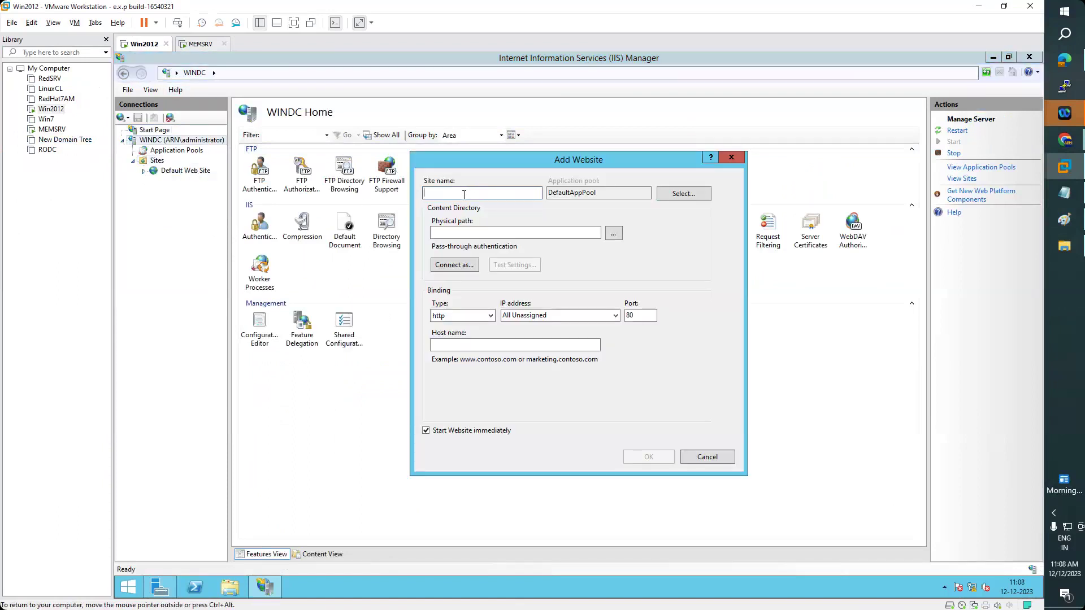
{"action": "type", "text": "yahoo.com"}
- Open File Explorer in the VM and browse to Downloads
{"action": "left_click", "coordinate": [230, 588]}
{"action": "left_click", "coordinate": [160, 192]}
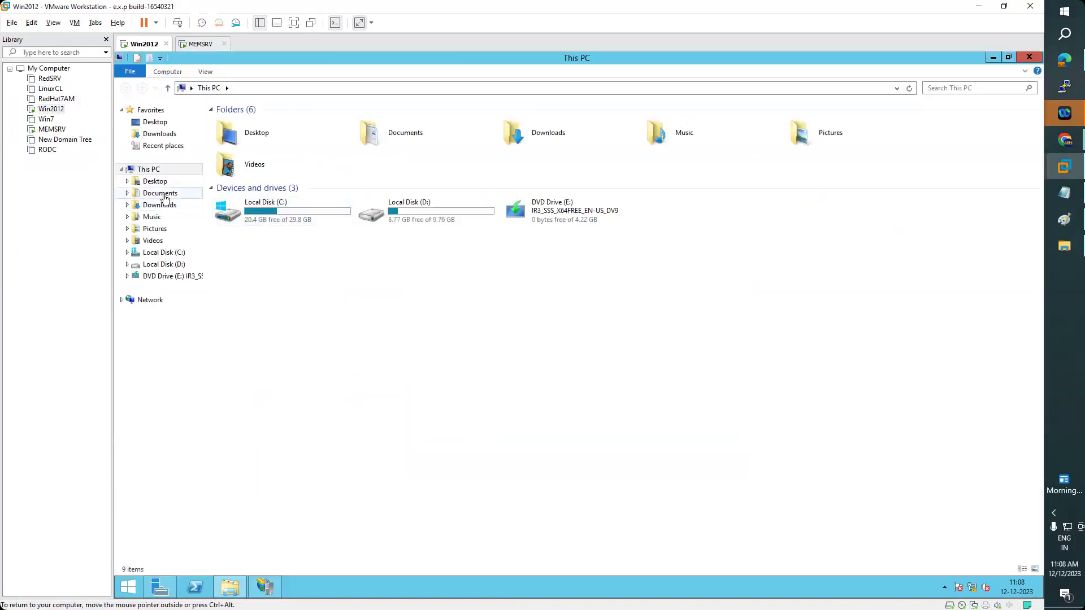
{"action": "left_click", "coordinate": [161, 205]}
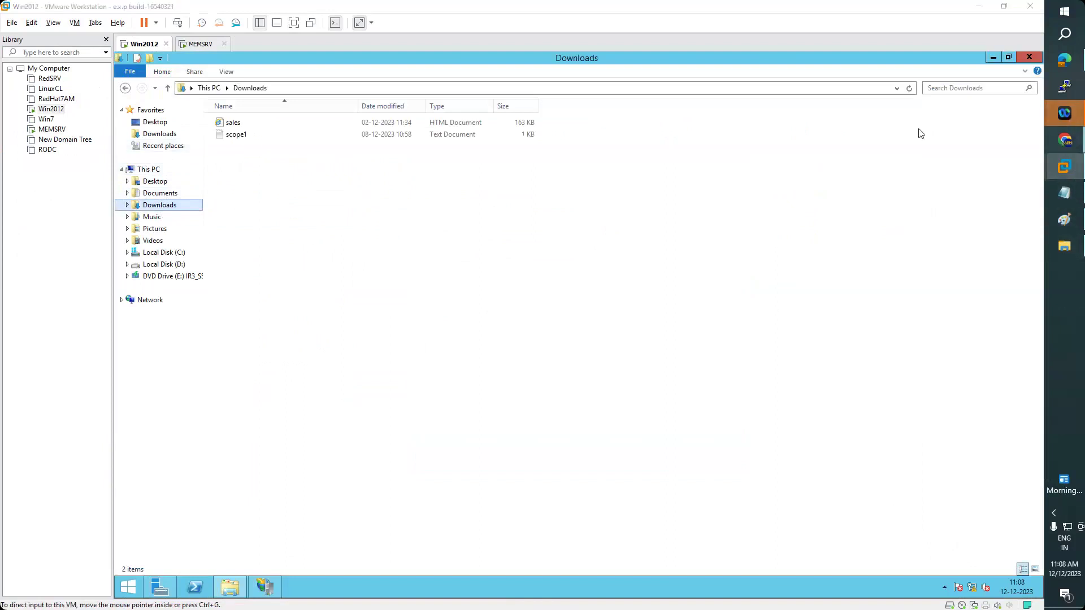
- Switch to host Chrome and load the yahoo.com homepage
{"action": "mouse_move", "coordinate": [1065, 140]}
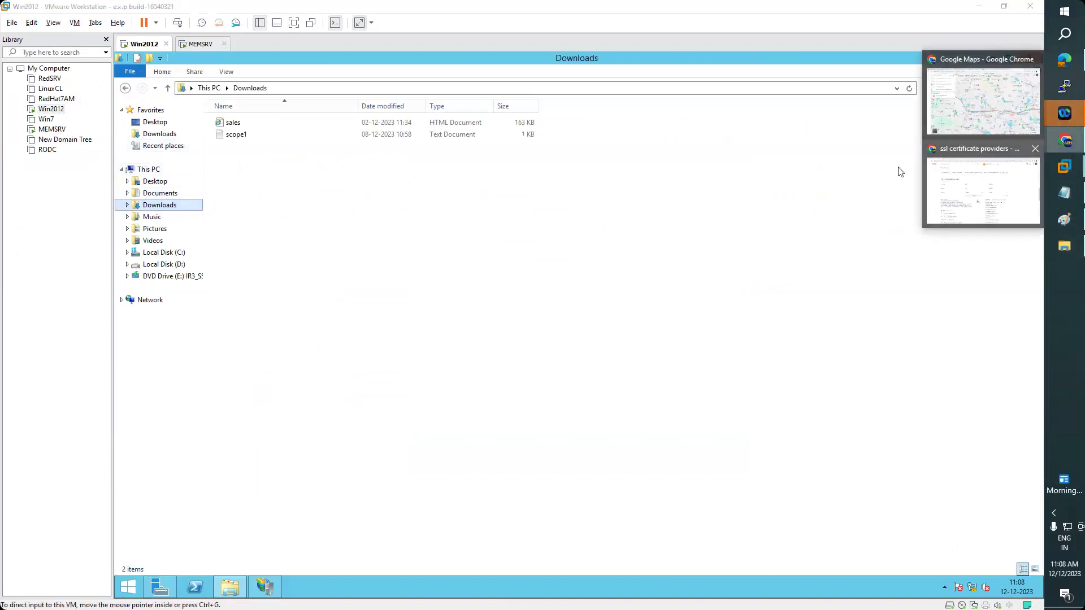
{"action": "left_click", "coordinate": [982, 187]}
{"action": "left_click", "coordinate": [242, 31]}
{"action": "type", "text": "t"}
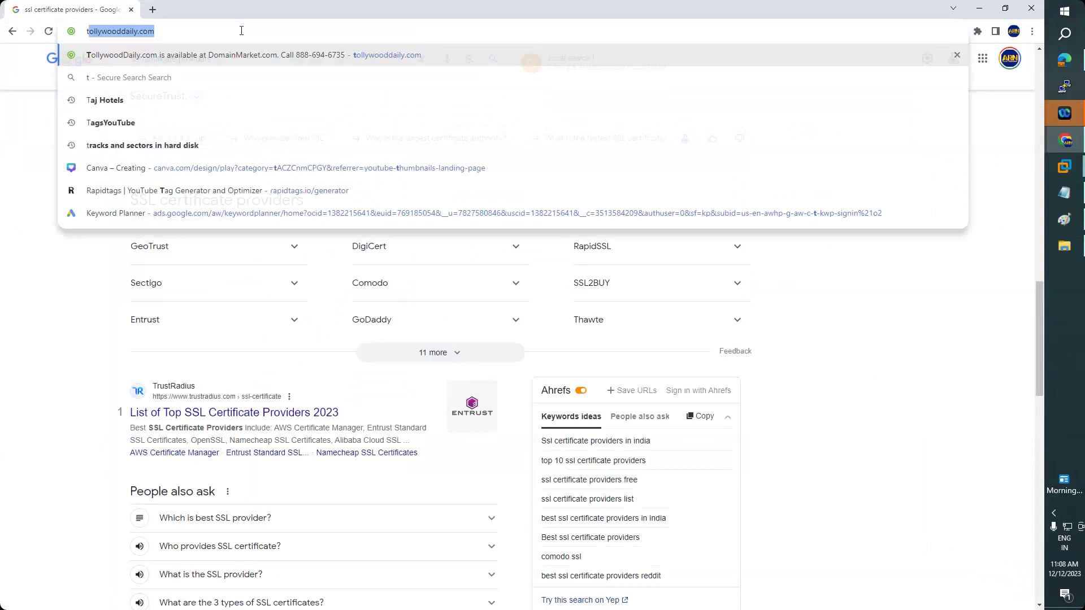
{"action": "key", "text": "Escape"}
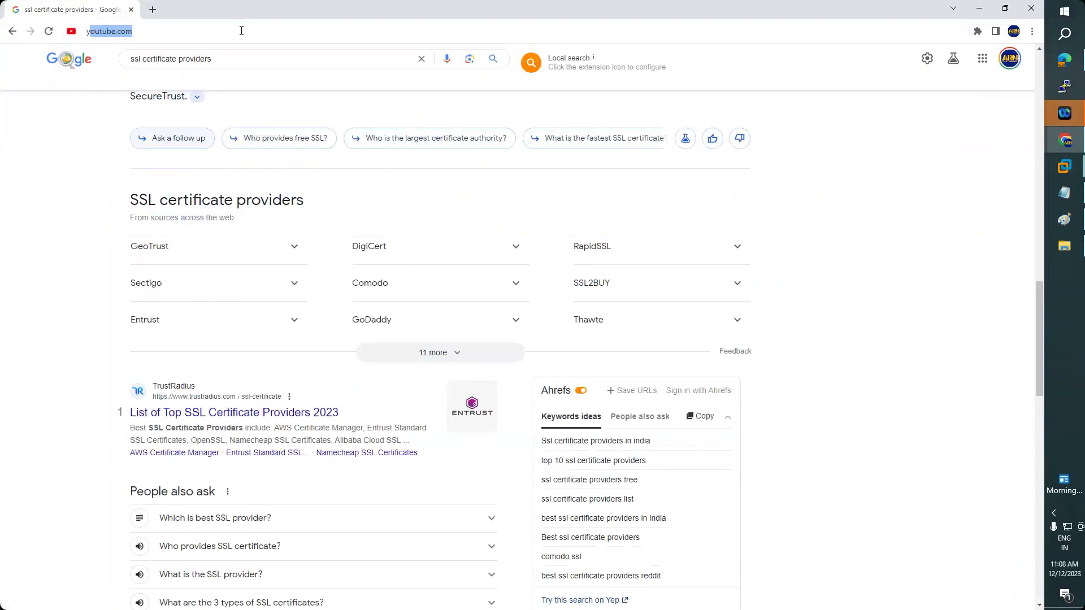
{"action": "type", "text": "yahoo"}
{"action": "key", "text": "Return"}
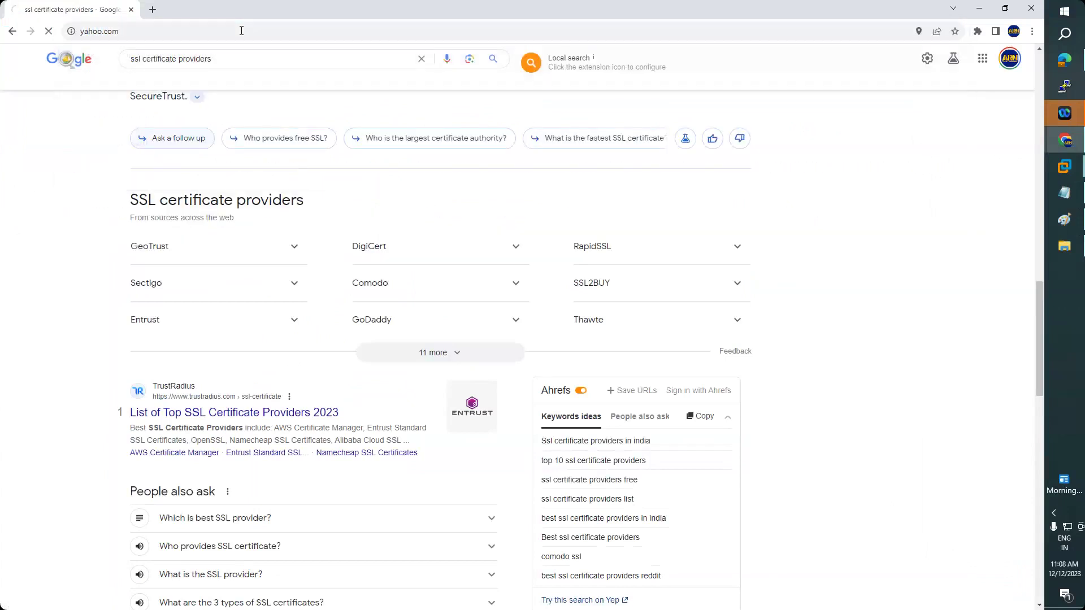
- Try saving the Yahoo page to Downloads, keep the existing copy, and open File Explorer
{"action": "right_click", "coordinate": [58, 121]}
{"action": "left_click", "coordinate": [108, 169]}
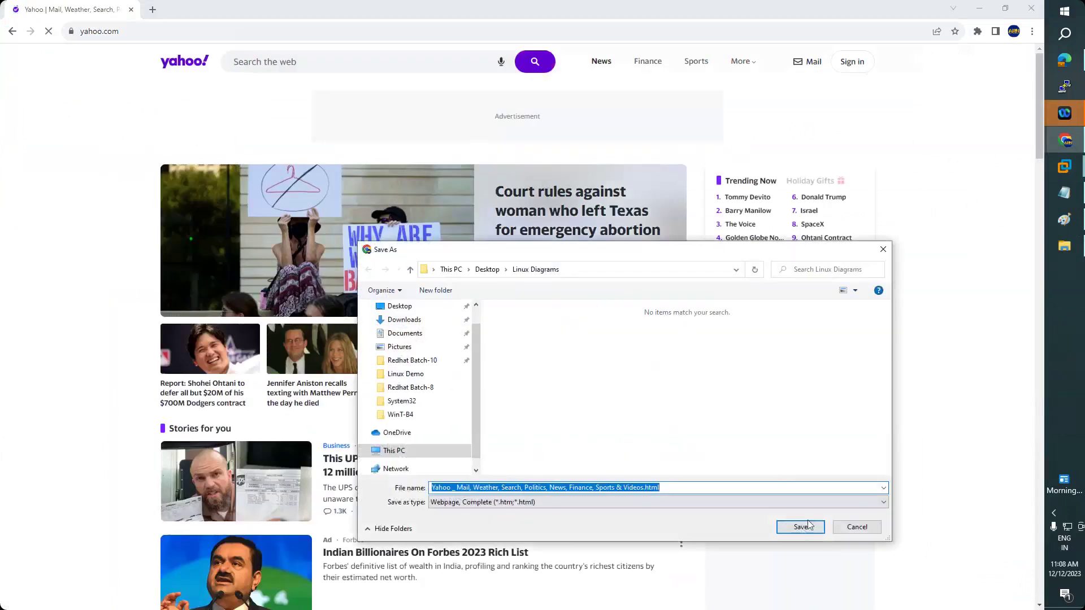
{"action": "scroll", "coordinate": [418, 367], "scroll_direction": "up", "scroll_amount": 1}
{"action": "left_click", "coordinate": [405, 342]}
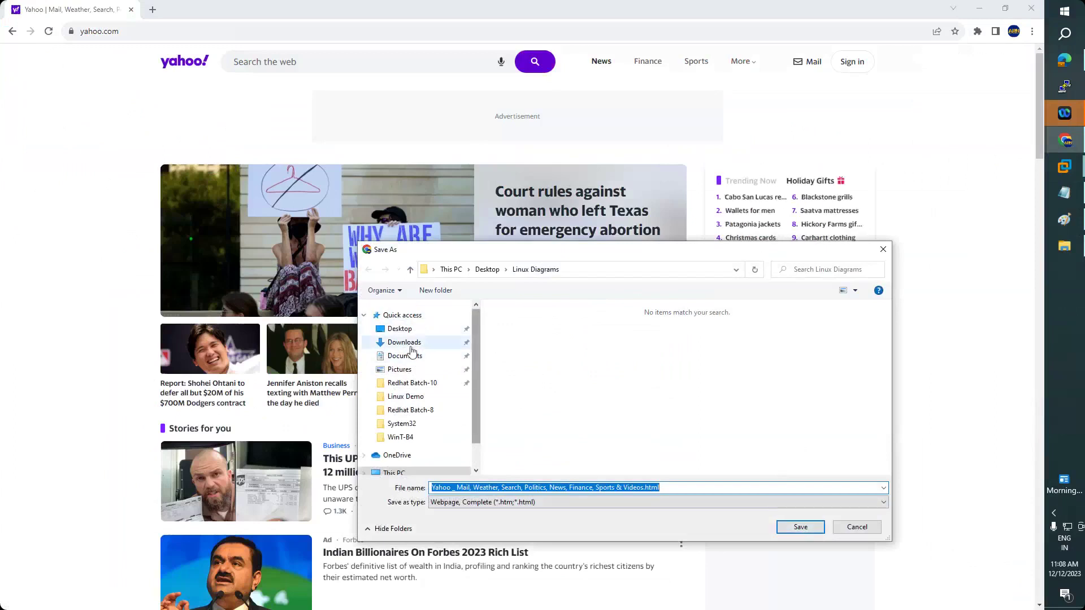
{"action": "left_click", "coordinate": [800, 528]}
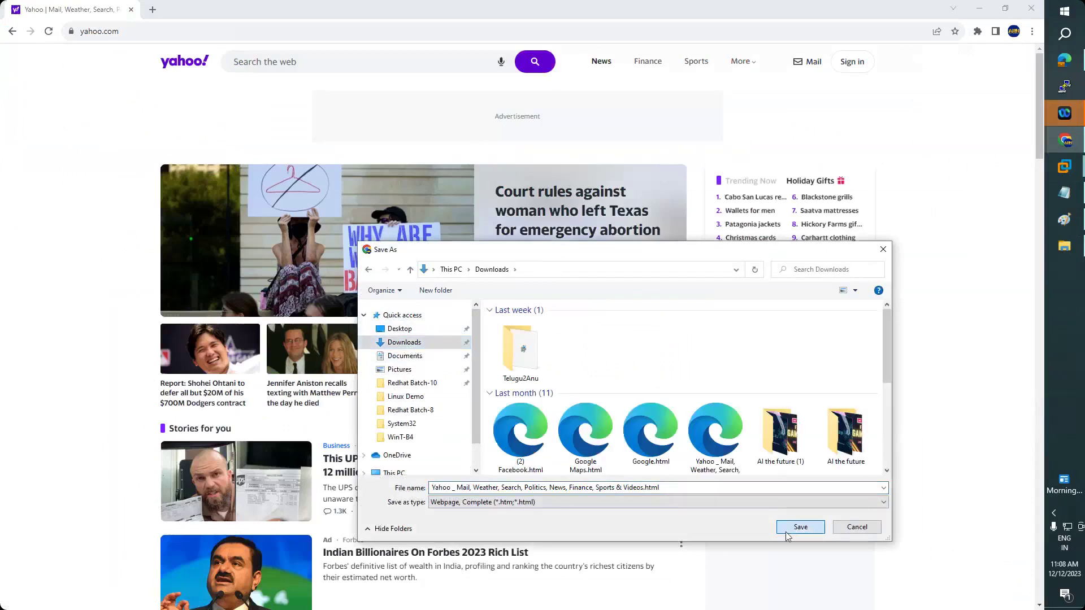
{"action": "left_click", "coordinate": [651, 314]}
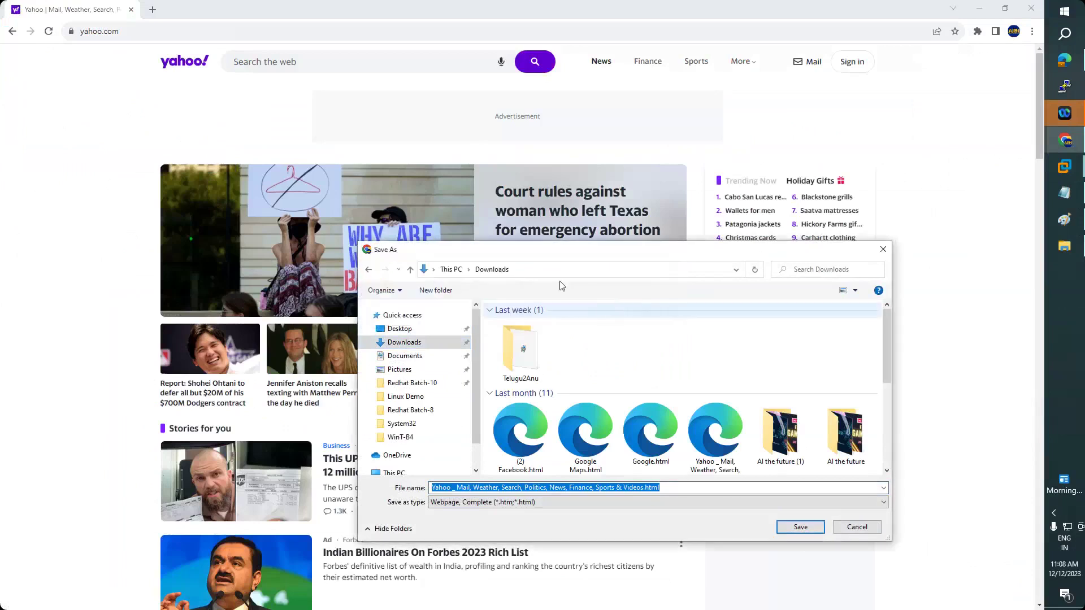
{"action": "left_click", "coordinate": [542, 272]}
{"action": "left_click", "coordinate": [548, 384]}
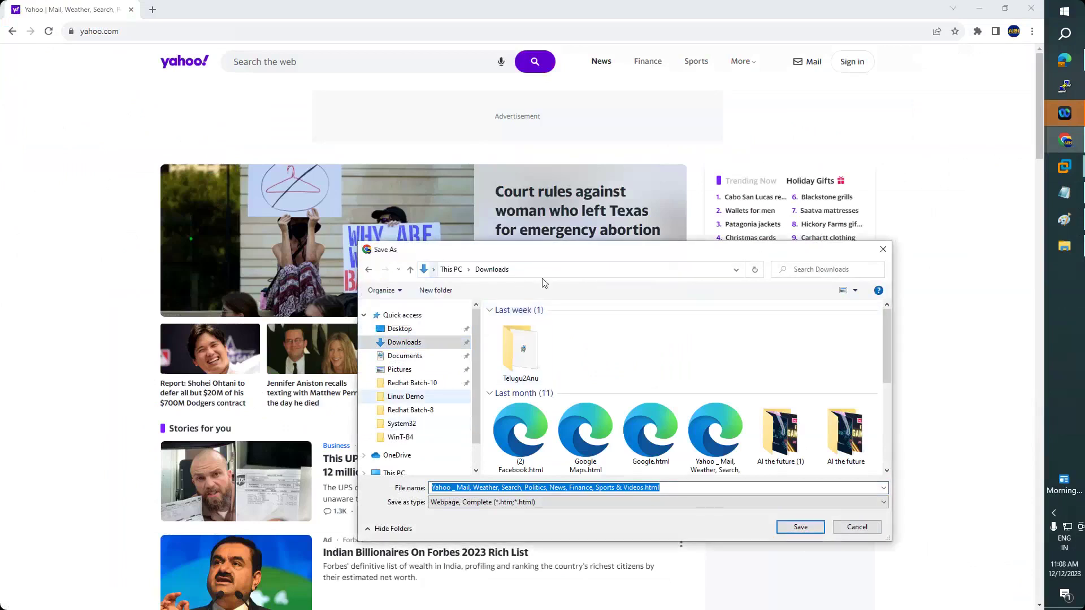
{"action": "left_click", "coordinate": [883, 250]}
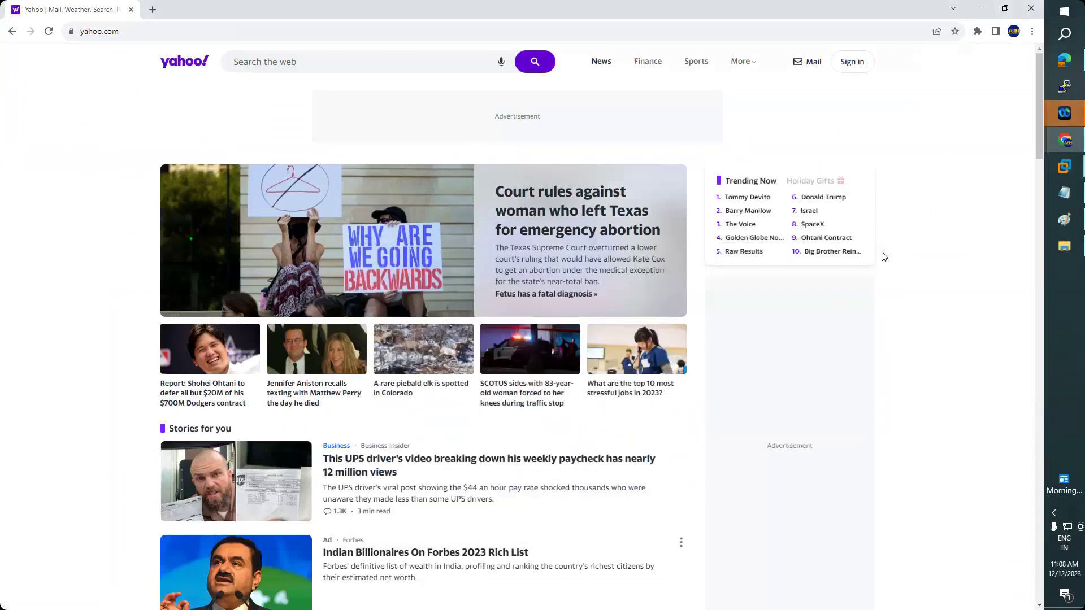
{"action": "key", "text": "super+e"}
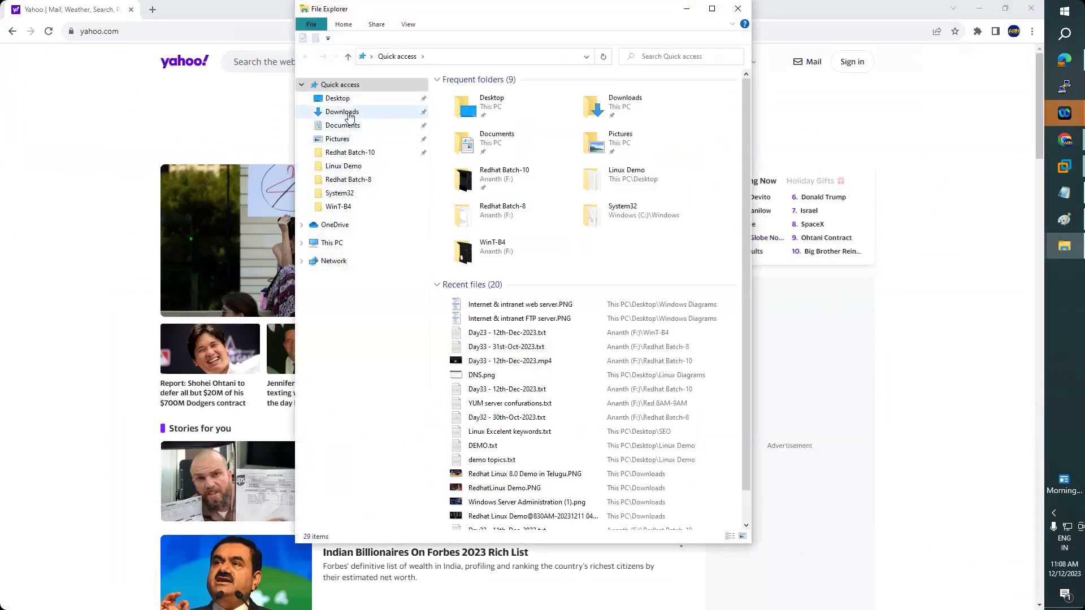
- Select the saved Yahoo HTML page and its _files folder in Downloads
{"action": "left_click", "coordinate": [342, 111]}
{"action": "left_click", "coordinate": [531, 276]}
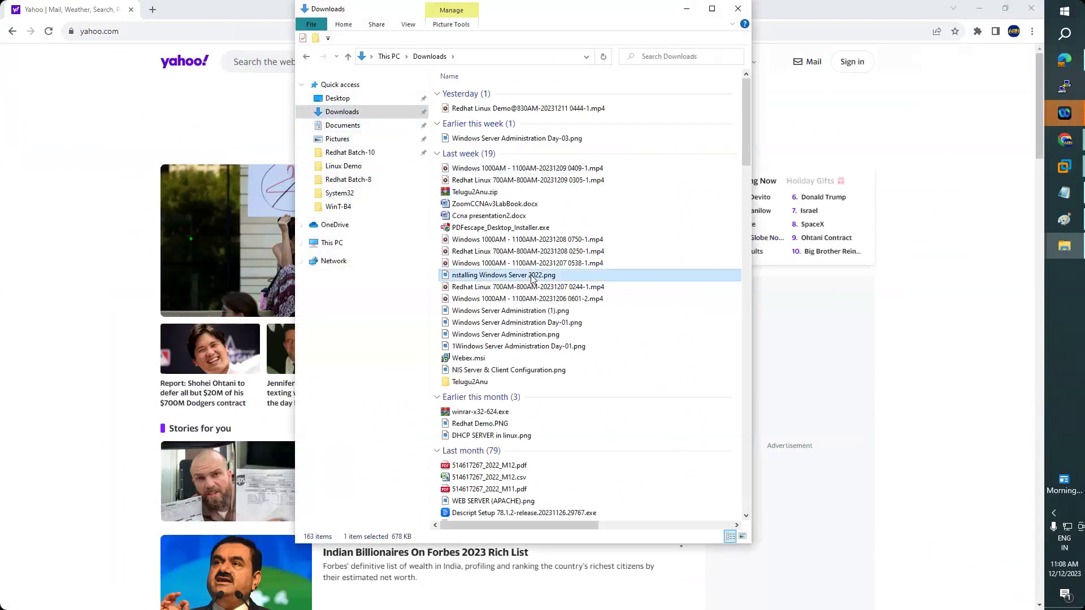
{"action": "key", "text": "y"}
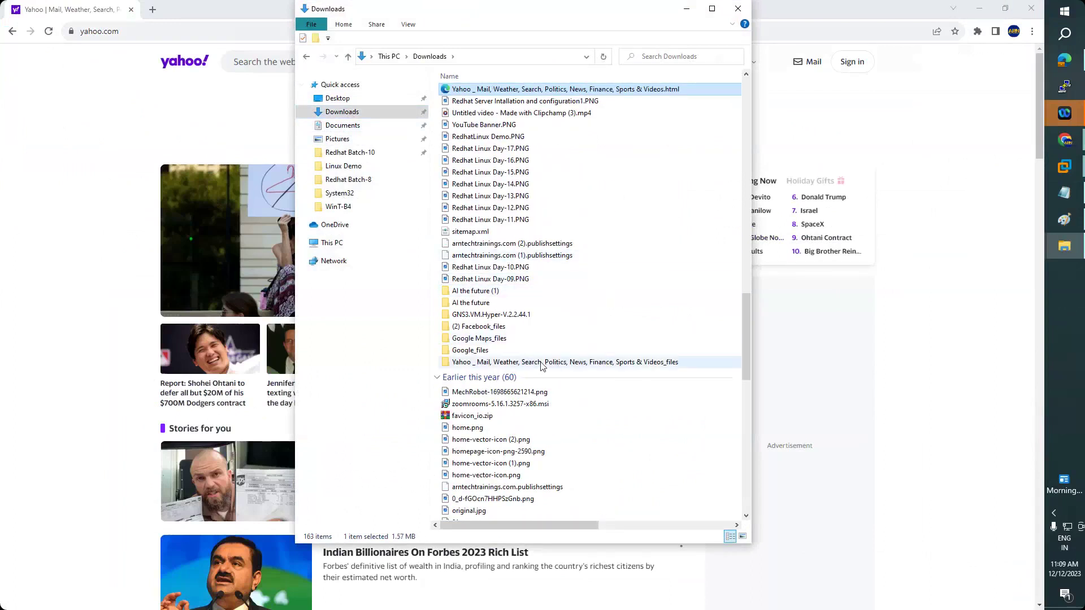
{"action": "left_click", "coordinate": [565, 364], "text": "ctrl"}
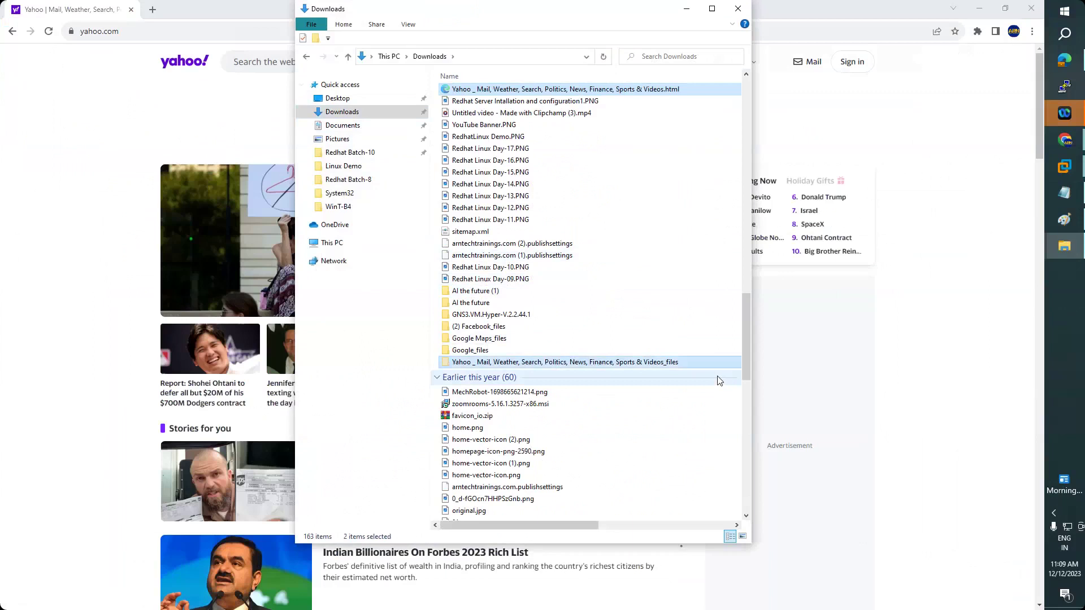
- Switch to the Win2012 virtual machine showing Local Disk (D:)
{"action": "left_click", "coordinate": [1044, 179]}
{"action": "mouse_move", "coordinate": [1065, 167]}
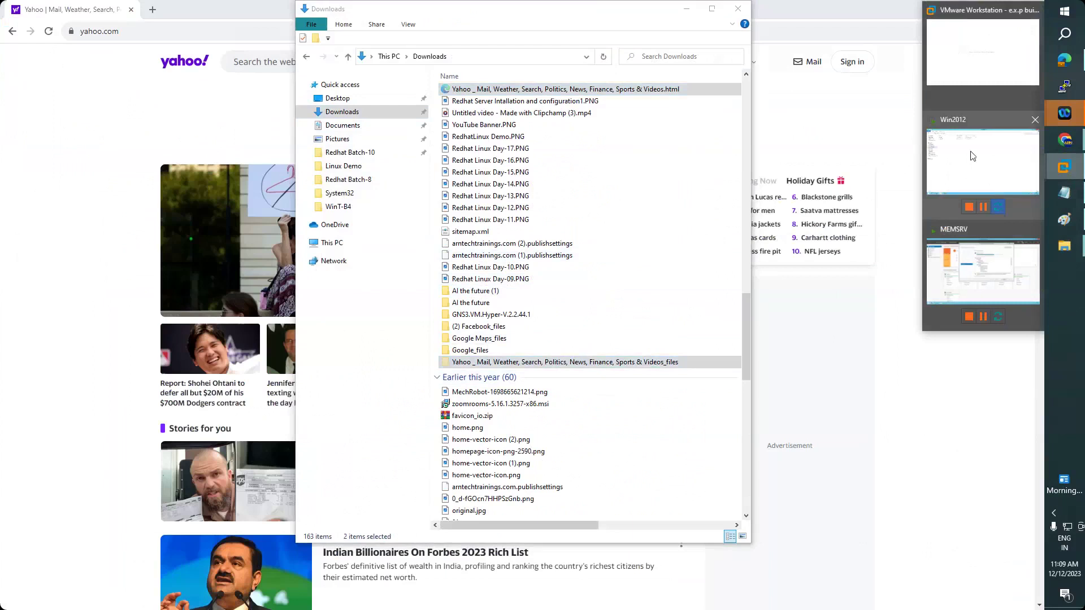
{"action": "left_click", "coordinate": [973, 156]}
{"action": "left_click", "coordinate": [164, 264]}
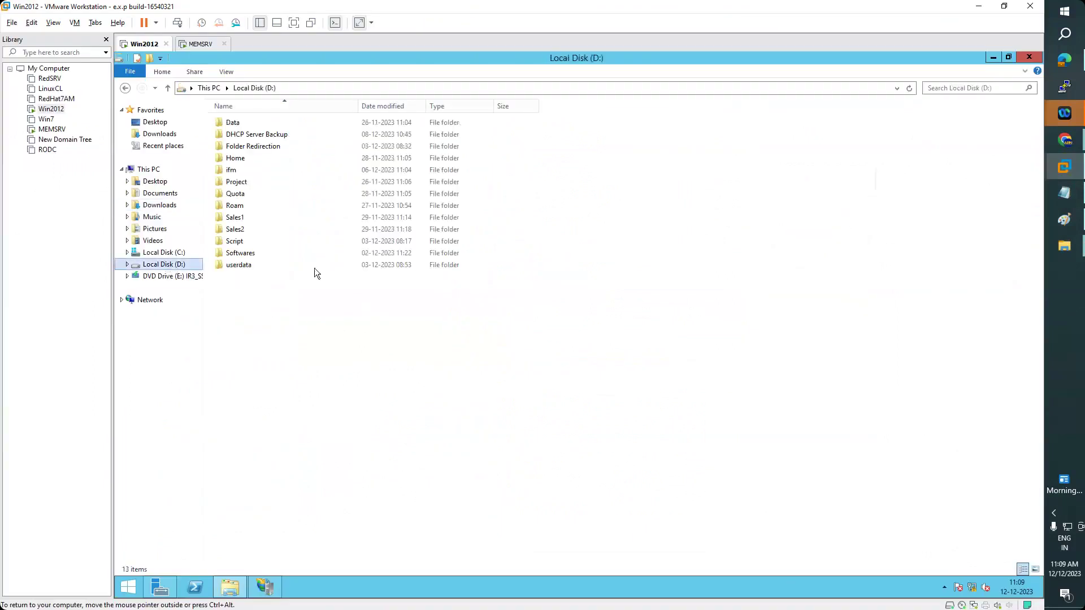
- Paste the saved Yahoo page and its files folder into D: and rename the folder to 'yahoo'
{"action": "left_click", "coordinate": [344, 336]}
{"action": "key", "text": "ctrl+v"}
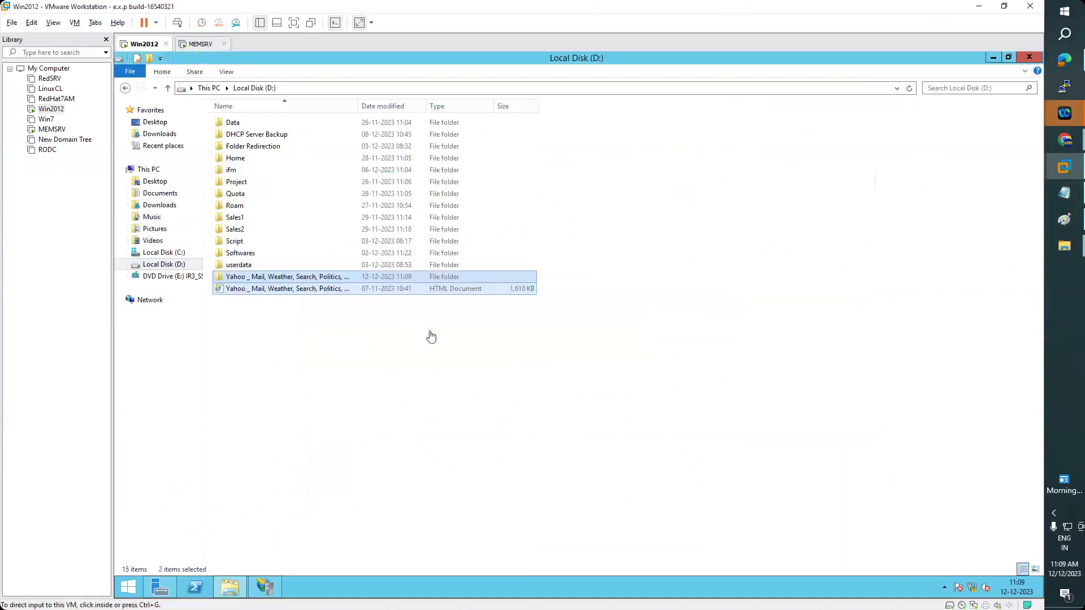
{"action": "left_click", "coordinate": [347, 362]}
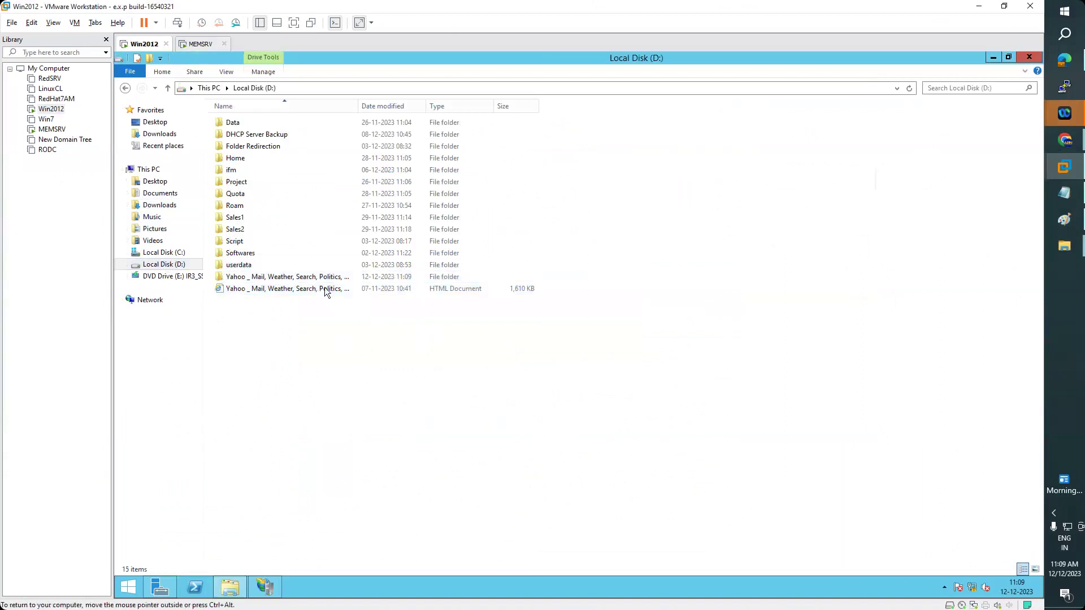
{"action": "left_click", "coordinate": [324, 277]}
{"action": "key", "text": "F2"}
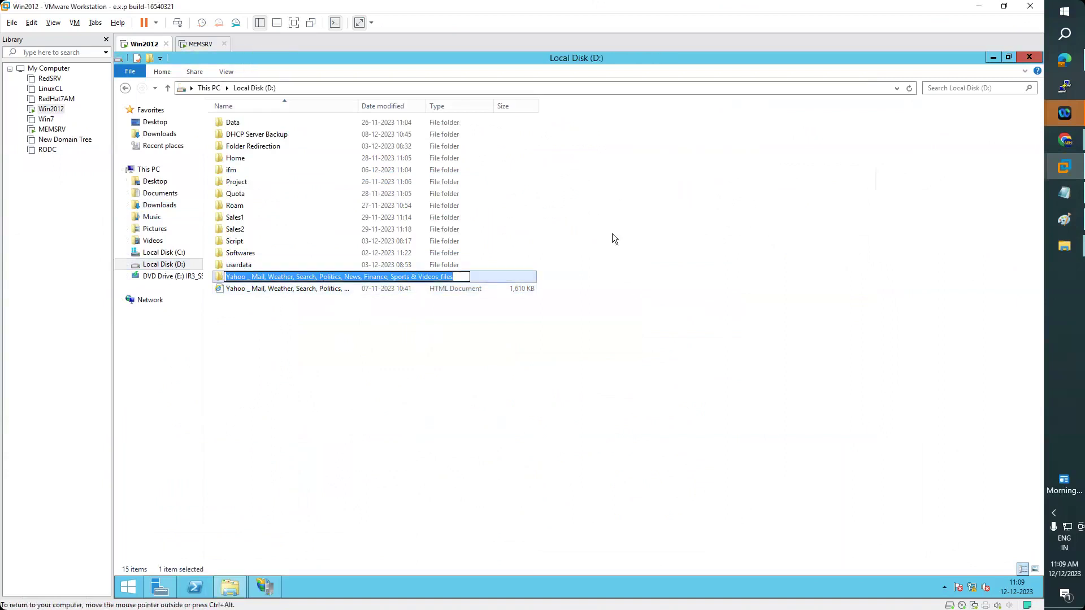
{"action": "type", "text": "yahoo"}
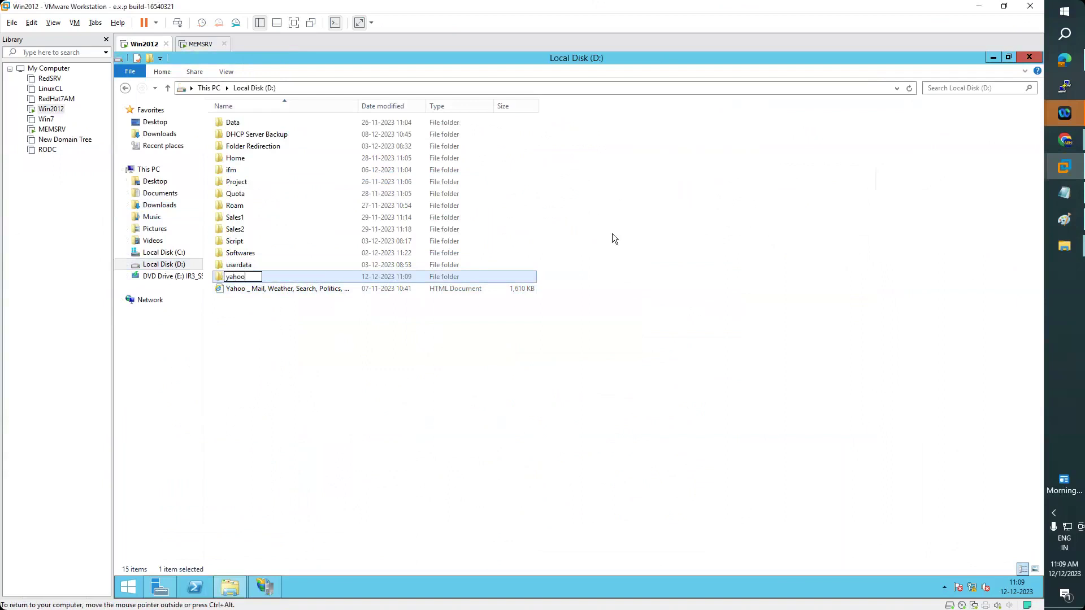
{"action": "key", "text": "Return"}
{"action": "key", "text": "Return"}
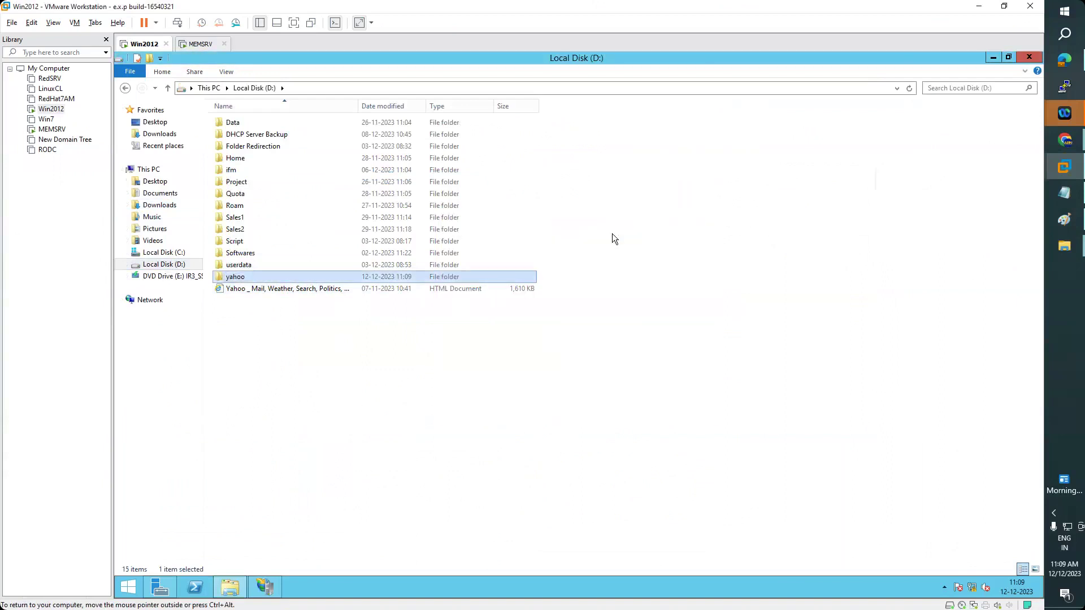
- Move the saved Yahoo HTML page into the yahoo folder and rename it 'index.html'
{"action": "key", "text": "Down"}
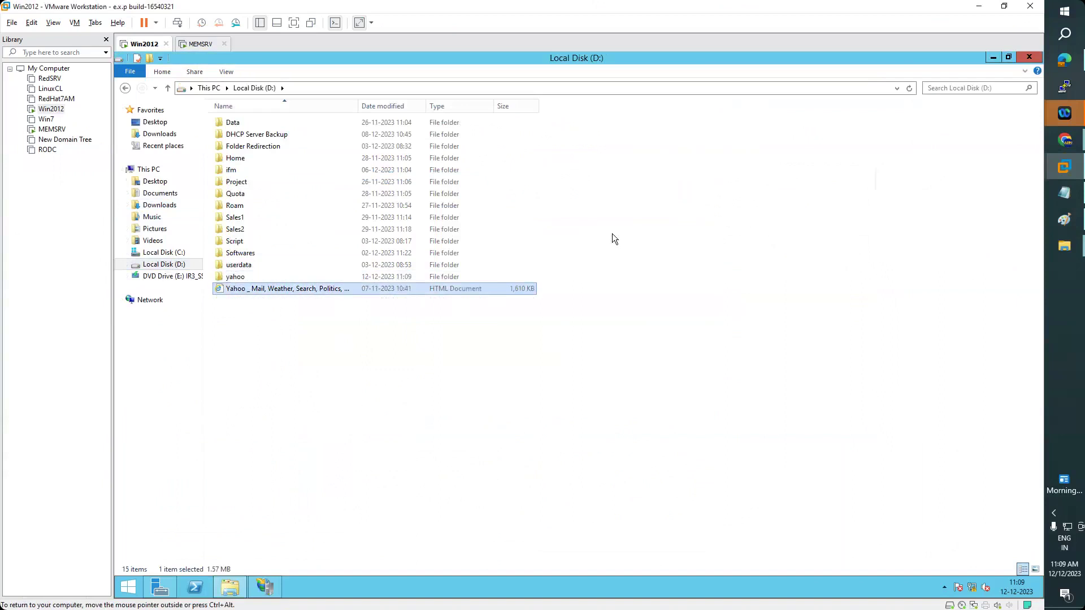
{"action": "key", "text": "Up"}
{"action": "key", "text": "Return"}
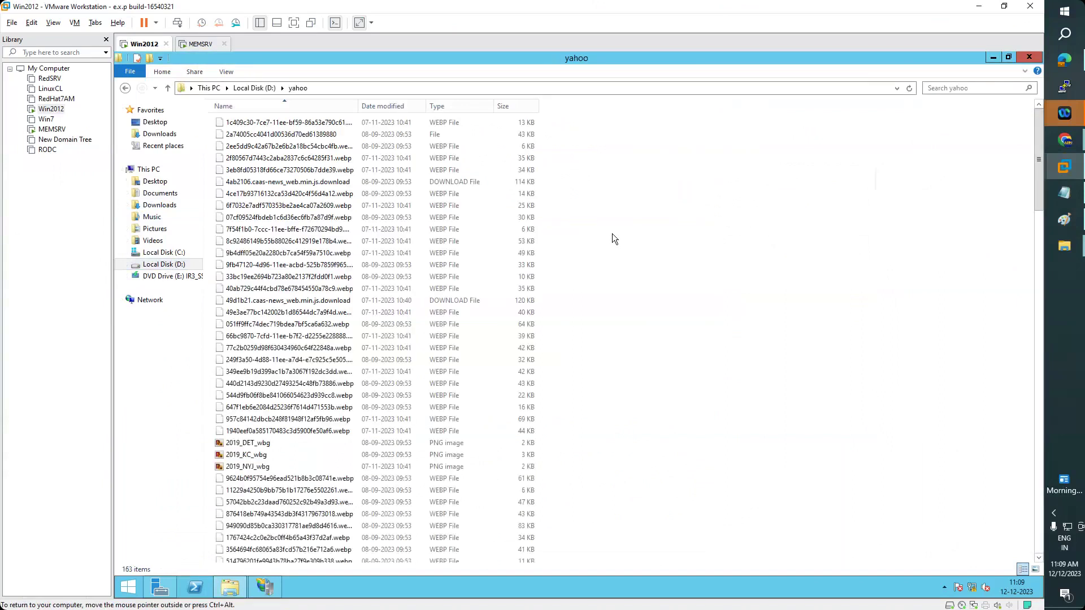
{"action": "key", "text": "End"}
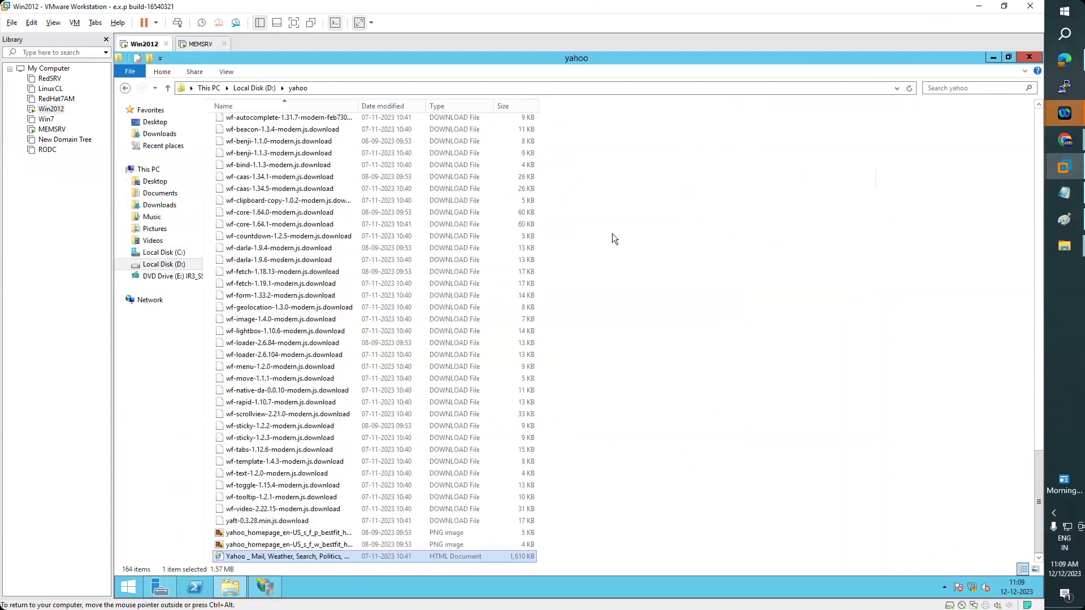
{"action": "key", "text": "F2"}
{"action": "type", "text": "inde"}
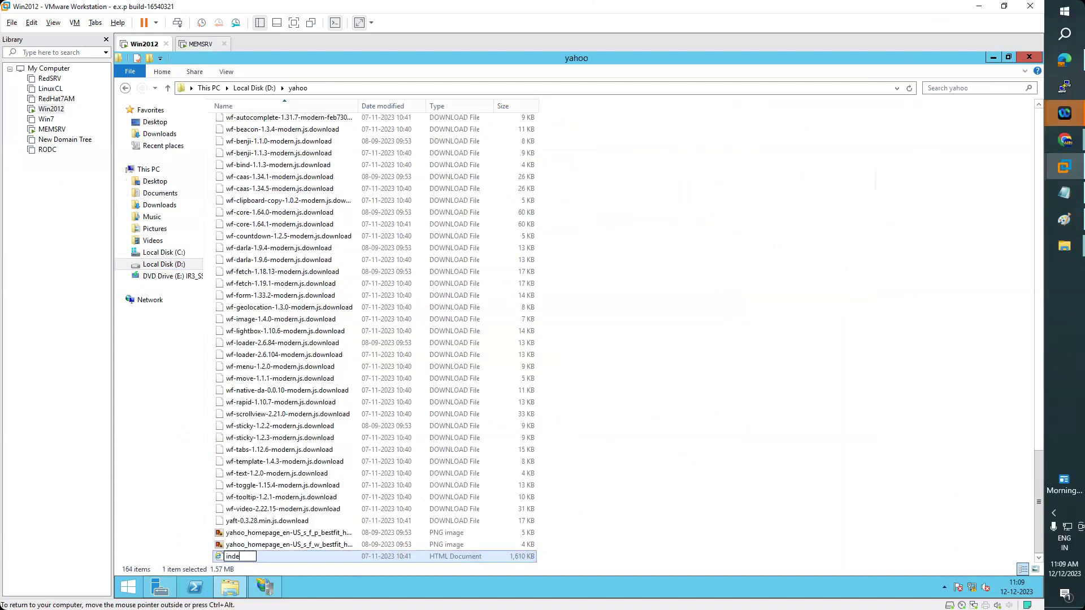
{"action": "type", "text": "x.html"}
{"action": "key", "text": "Return"}
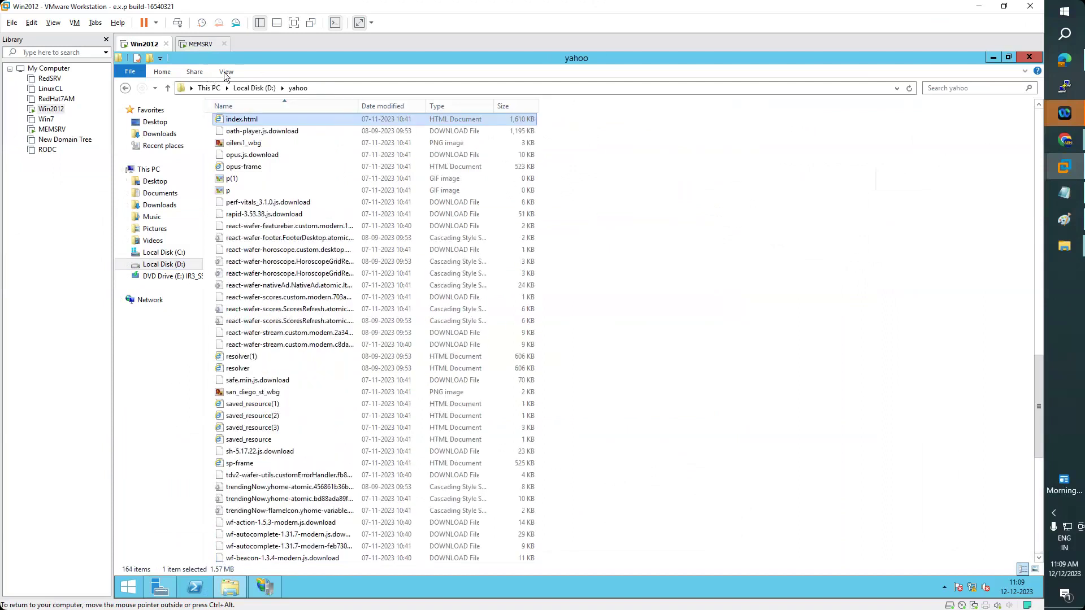
- Show file name extensions and correct 'index.html.html' to 'index.html'
{"action": "left_click", "coordinate": [225, 72]}
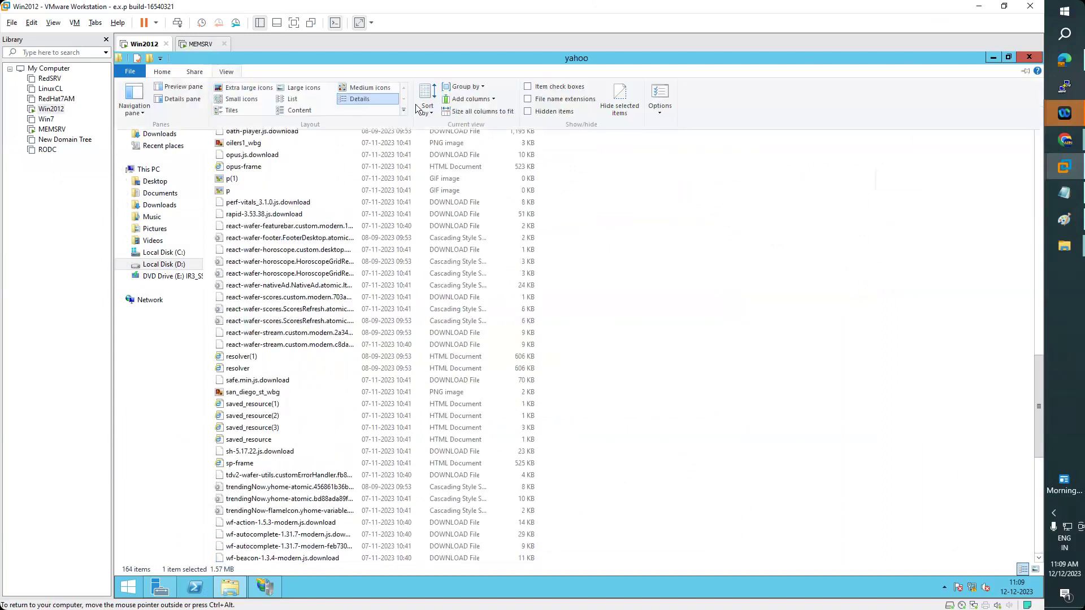
{"action": "left_click", "coordinate": [529, 112]}
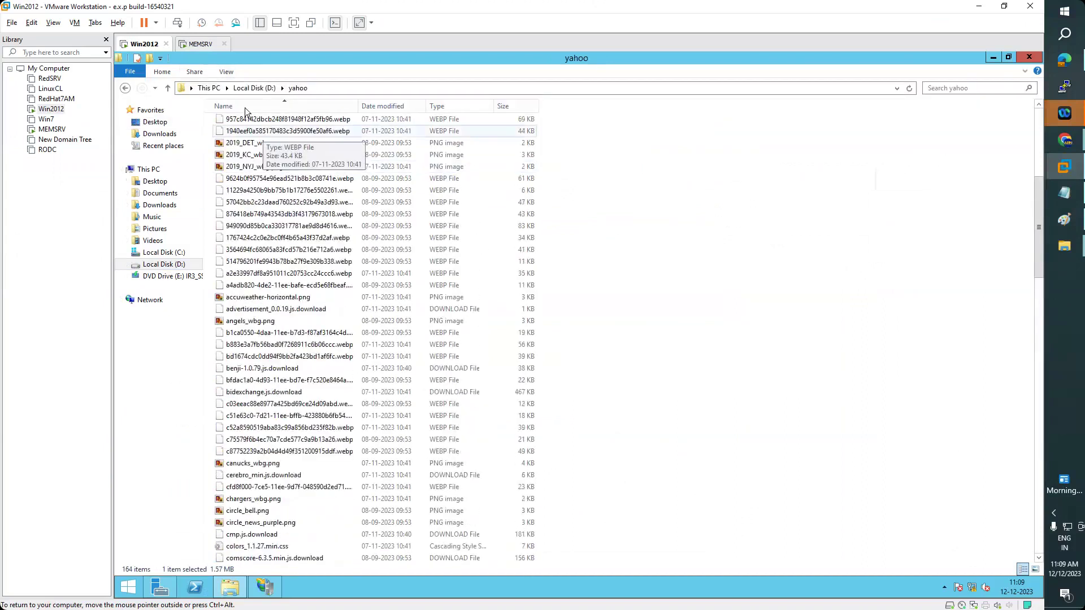
{"action": "left_click", "coordinate": [448, 106]}
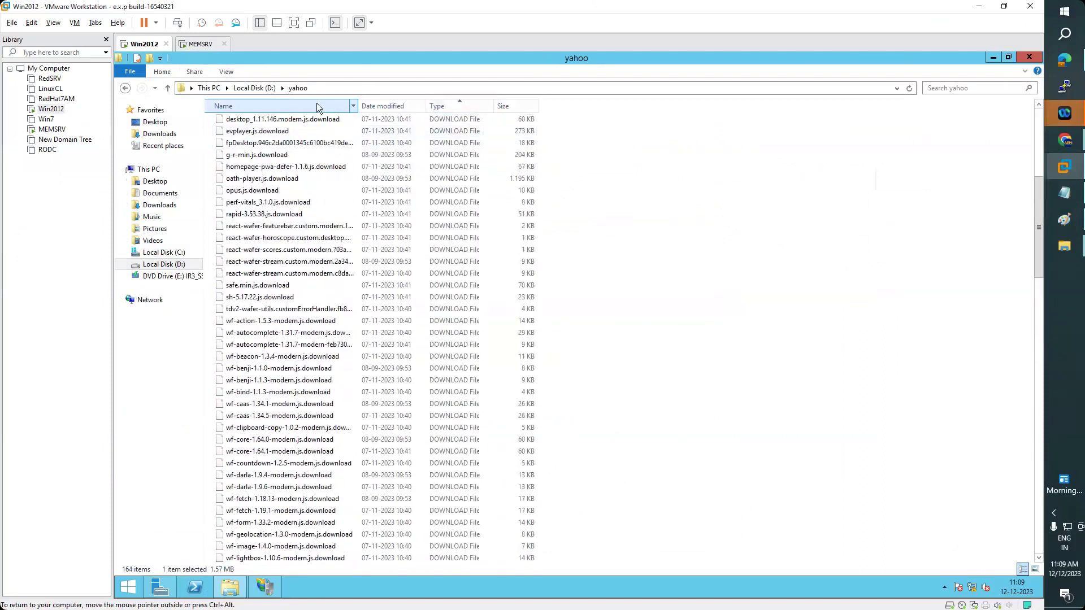
{"action": "left_click", "coordinate": [317, 103]}
{"action": "scroll", "coordinate": [371, 143], "scroll_direction": "up", "scroll_amount": 12}
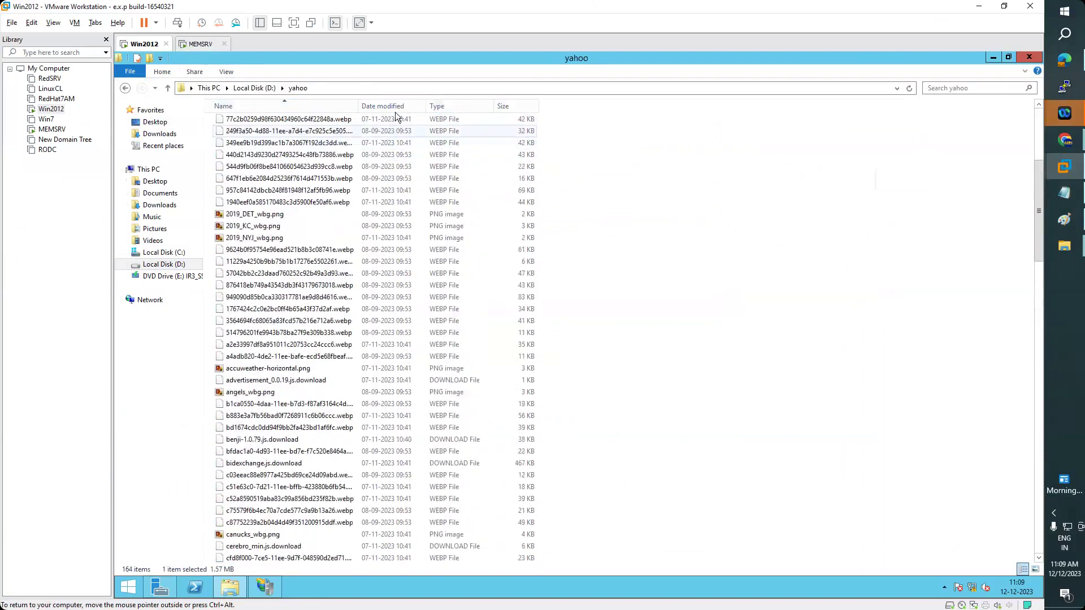
{"action": "left_click", "coordinate": [241, 137]}
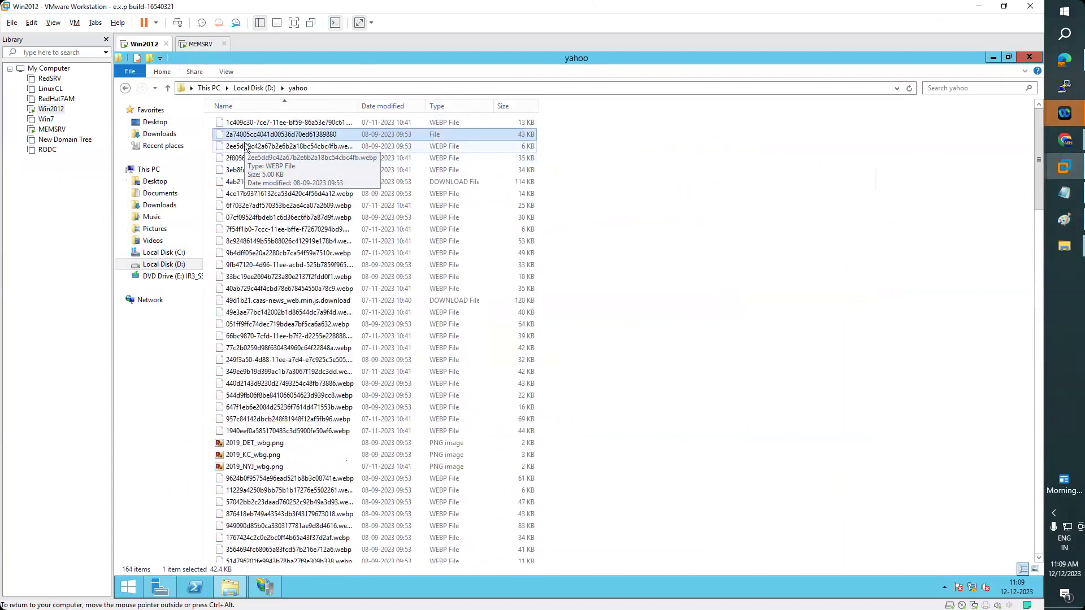
{"action": "key", "text": "i"}
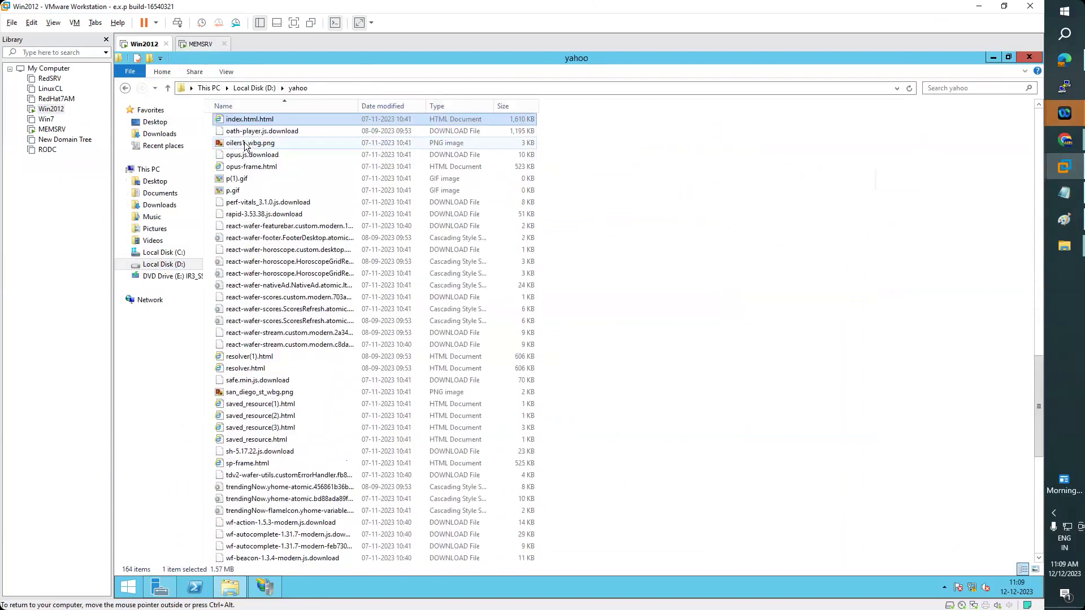
{"action": "key", "text": "F2"}
{"action": "key", "text": "BackSpace"}
{"action": "key", "text": "BackSpace"}
{"action": "key", "text": "BackSpace"}
{"action": "key", "text": "BackSpace"}
{"action": "key", "text": "BackSpace"}
{"action": "key", "text": "Return"}
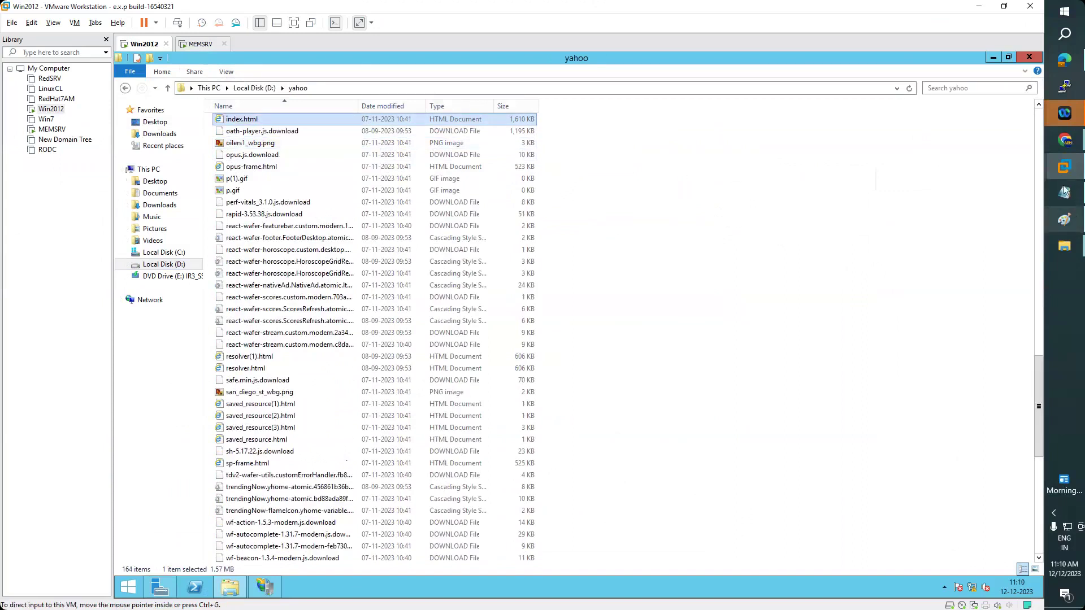
- Set the Add Website physical path to D:\yahoo by browsing Local Disk (D:)
{"action": "left_click", "coordinate": [265, 587]}
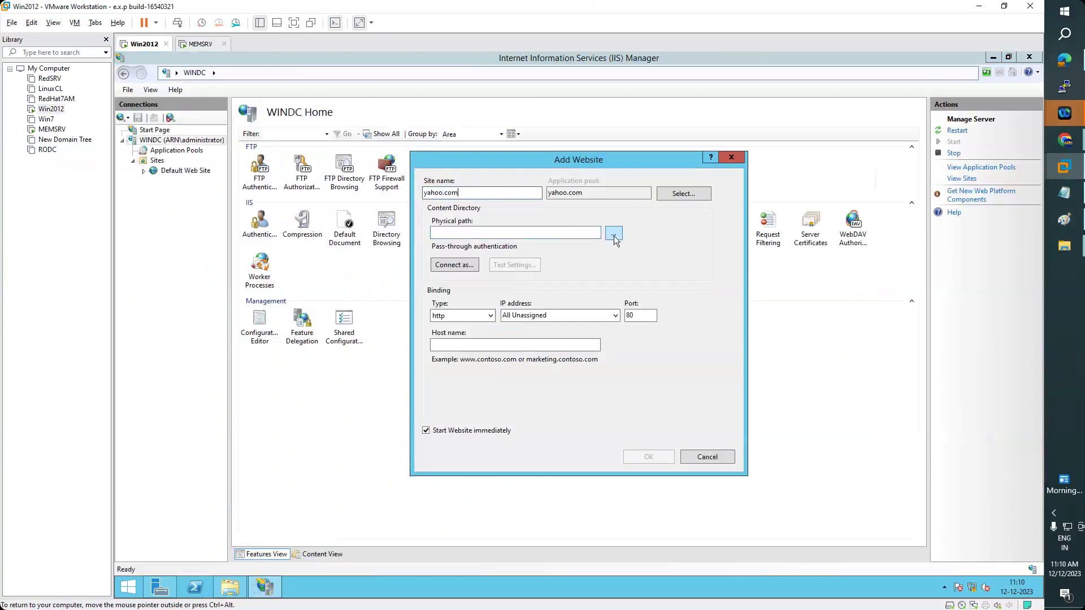
{"action": "left_click", "coordinate": [614, 234]}
{"action": "double_click", "coordinate": [534, 396]}
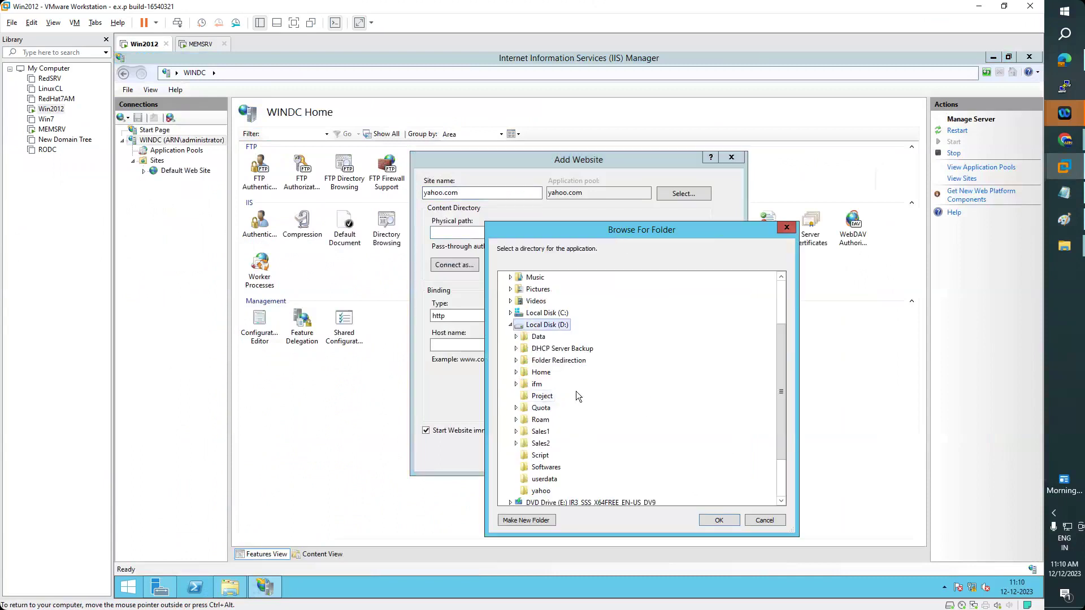
{"action": "scroll", "coordinate": [591, 463], "scroll_direction": "down", "scroll_amount": 2}
{"action": "left_click", "coordinate": [541, 432]}
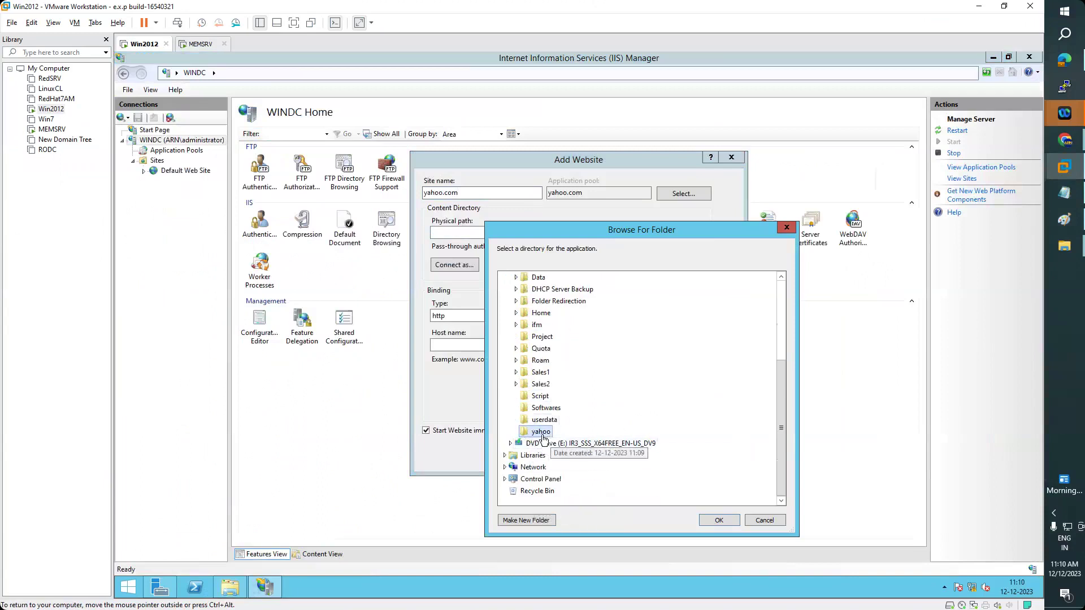
{"action": "left_click", "coordinate": [727, 522]}
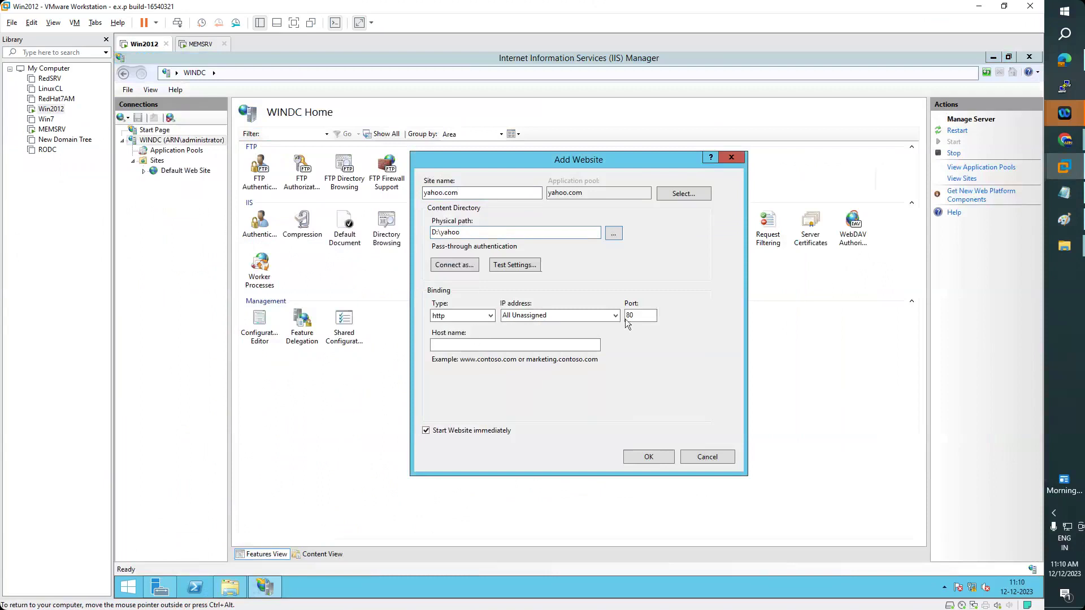
{"action": "left_click", "coordinate": [478, 346]}
{"action": "left_click", "coordinate": [168, 592]}
- Check the Yahoo.com zone records in DNS Manager's forward lookup zones
{"action": "left_click", "coordinate": [959, 85]}
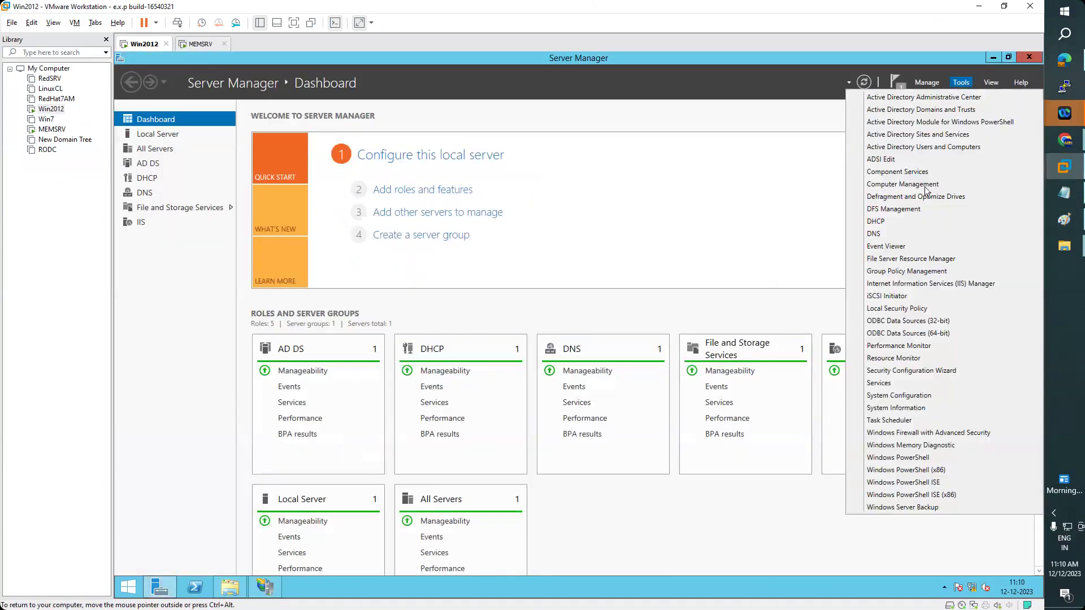
{"action": "left_click", "coordinate": [873, 233]}
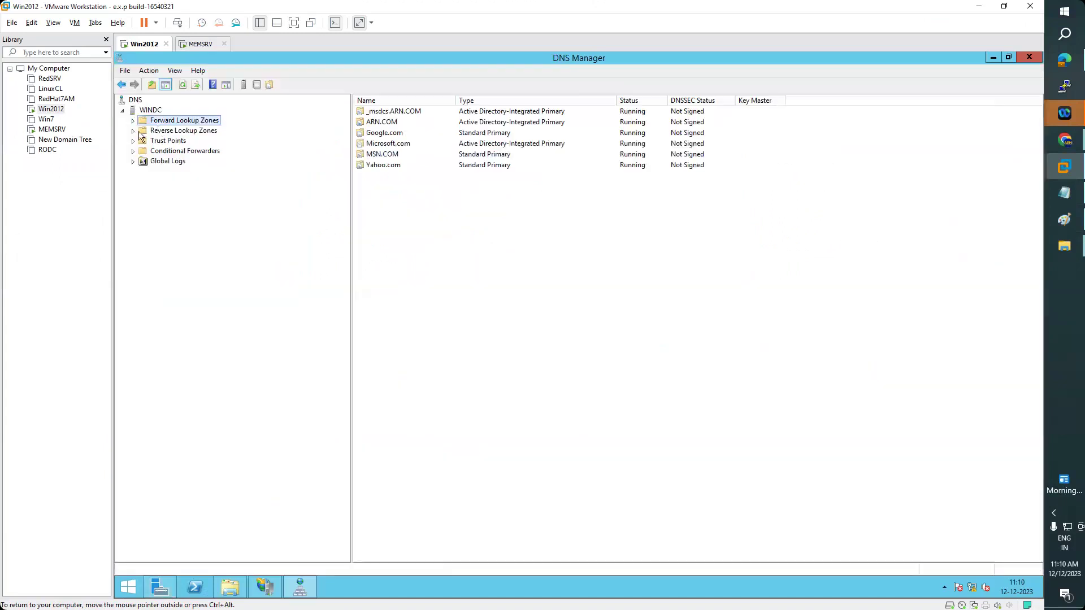
{"action": "left_click", "coordinate": [133, 121]}
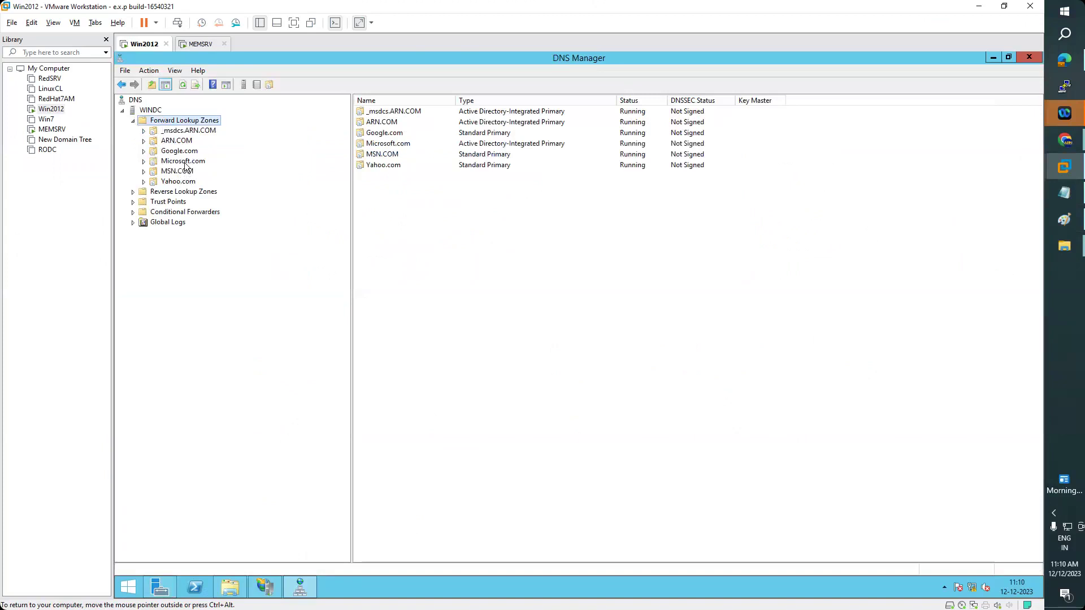
{"action": "left_click", "coordinate": [182, 181]}
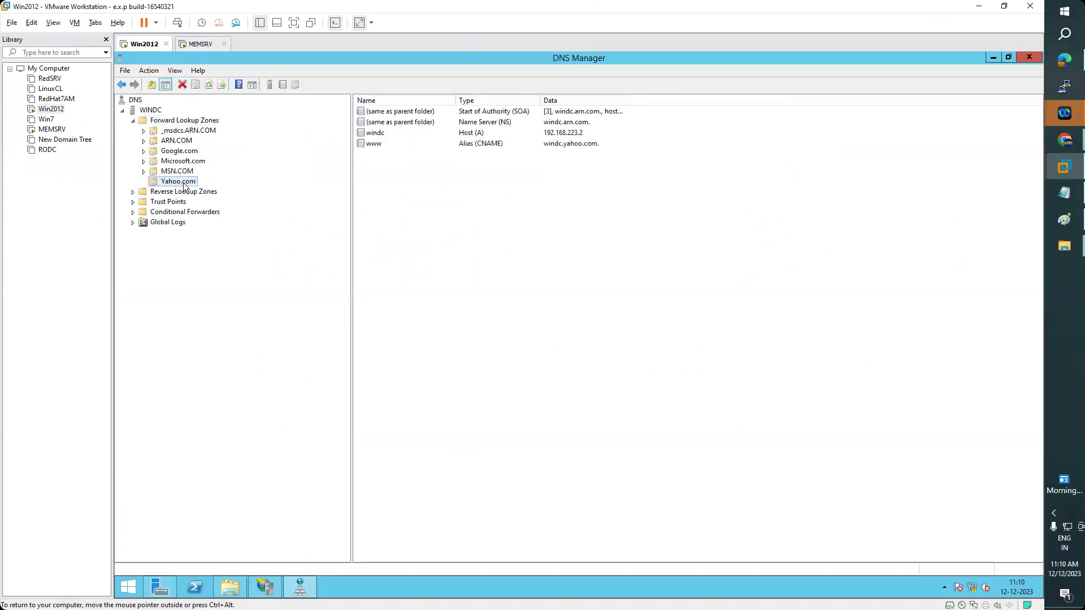
{"action": "left_click", "coordinate": [263, 586]}
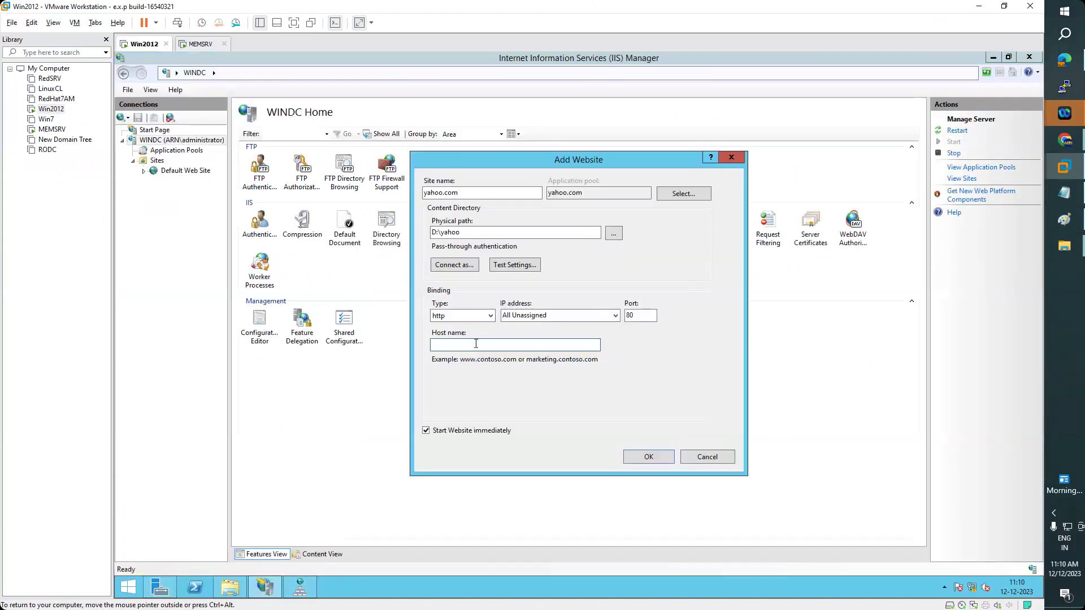
{"action": "type", "text": "www.yahoo.com"}
{"action": "left_click", "coordinate": [650, 456]}
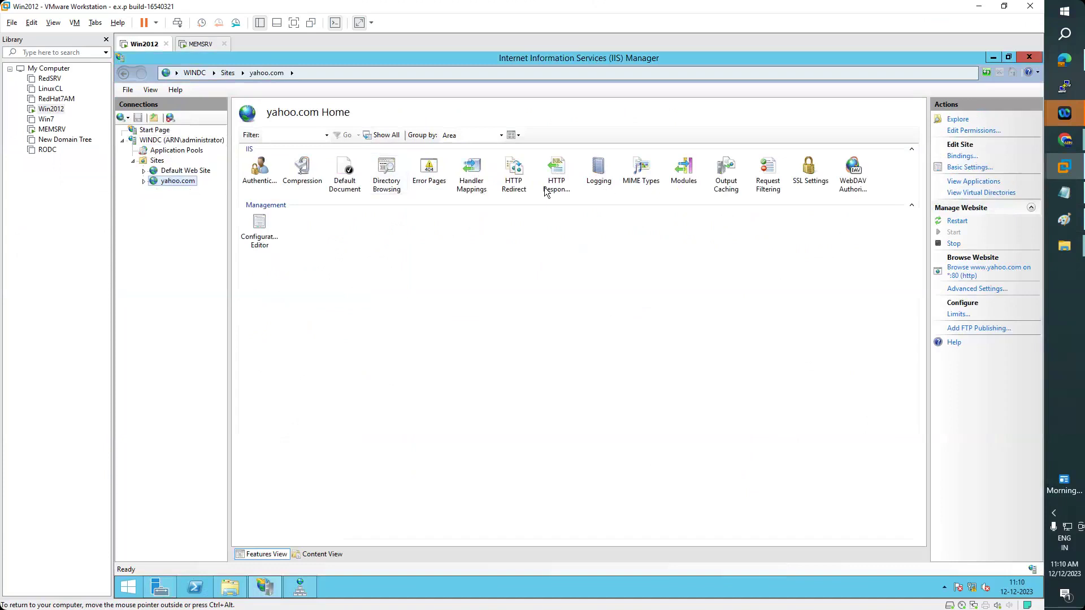
- Move index.html to the top of yahoo.com's Default Document list
{"action": "double_click", "coordinate": [347, 186]}
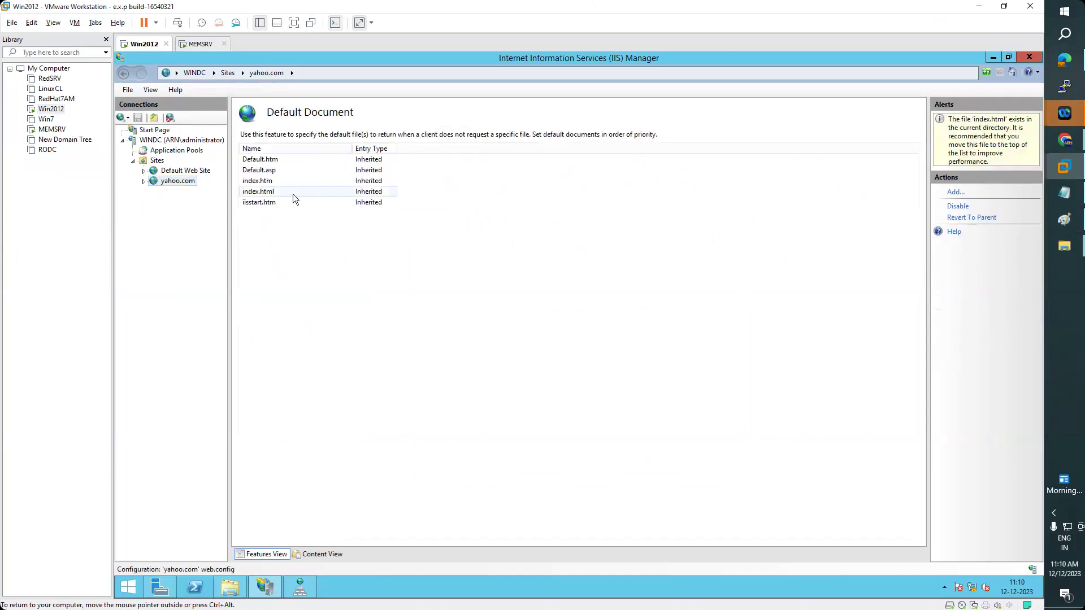
{"action": "left_click", "coordinate": [257, 192]}
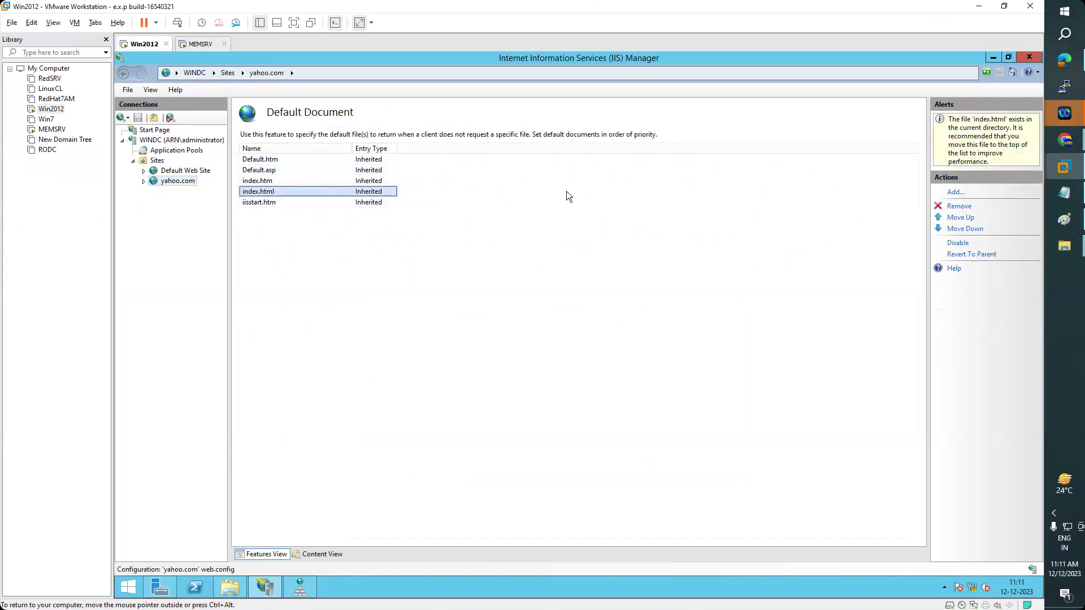
{"action": "left_click", "coordinate": [962, 194]}
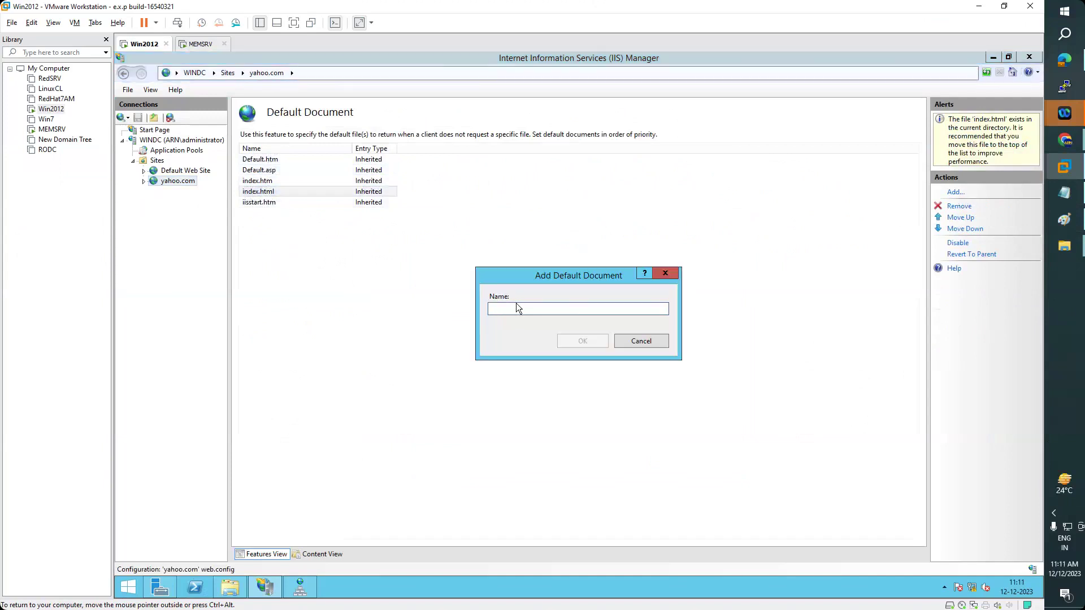
{"action": "left_click", "coordinate": [653, 339]}
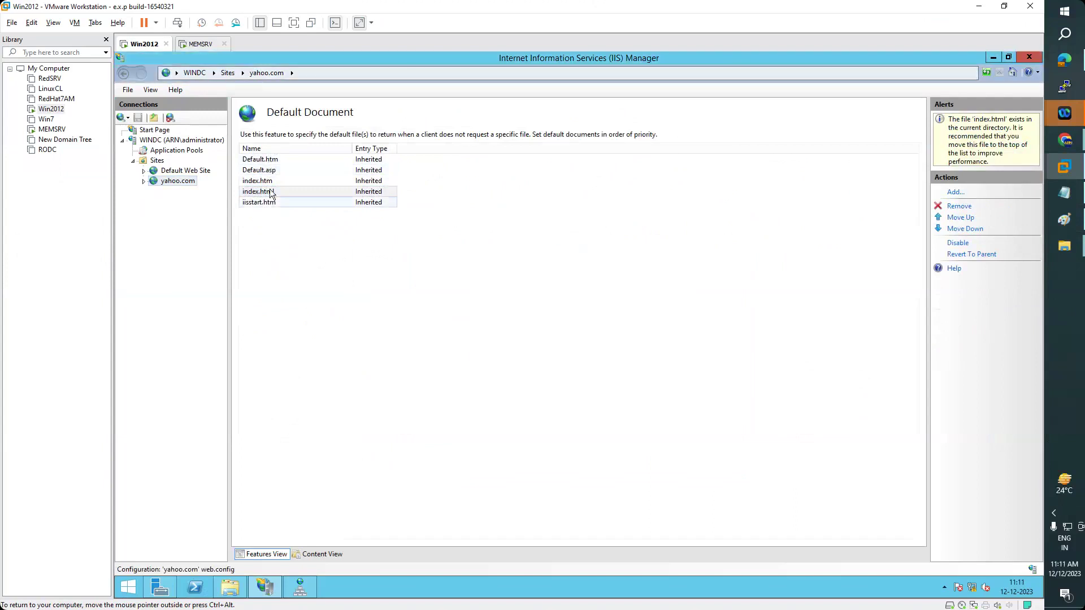
{"action": "left_click", "coordinate": [960, 217]}
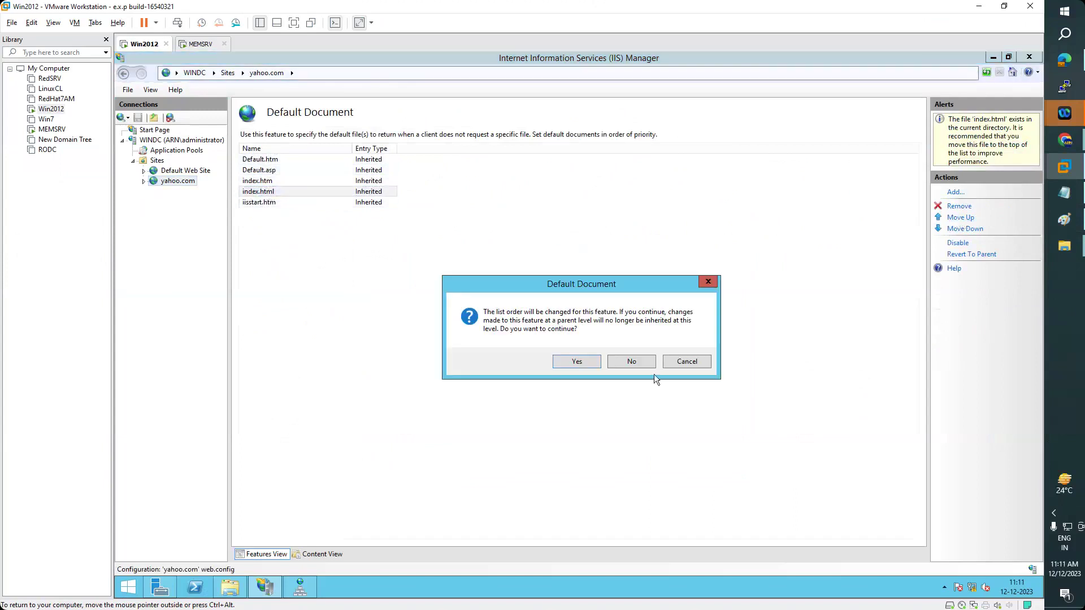
{"action": "left_click", "coordinate": [584, 365]}
{"action": "left_click", "coordinate": [961, 218]}
{"action": "left_click", "coordinate": [962, 219]}
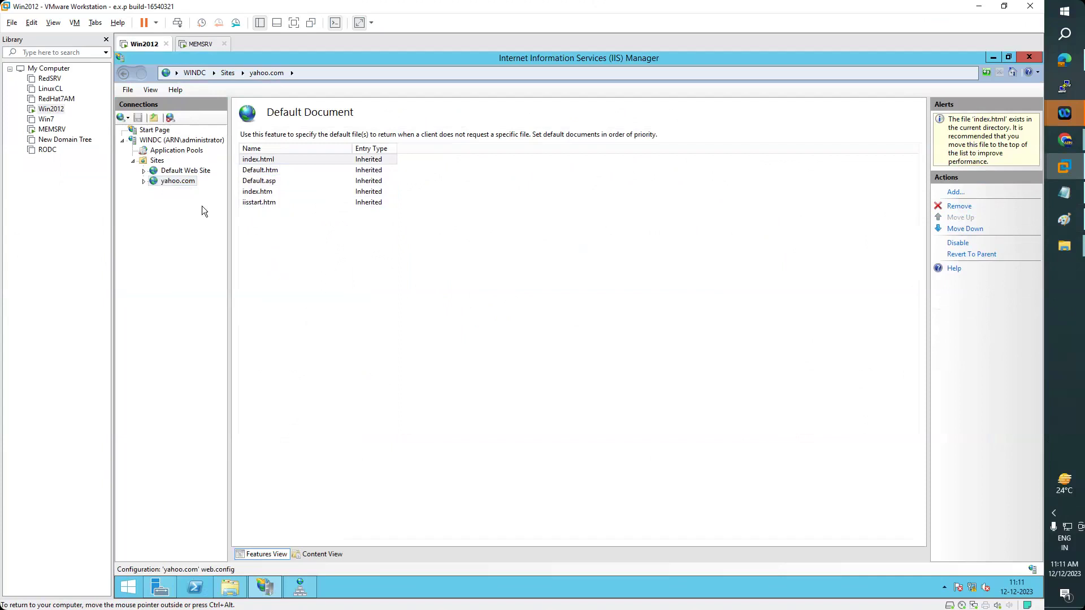
- View the yahoo.com site content, then return to the Default Web Site overview
{"action": "left_click", "coordinate": [320, 555]}
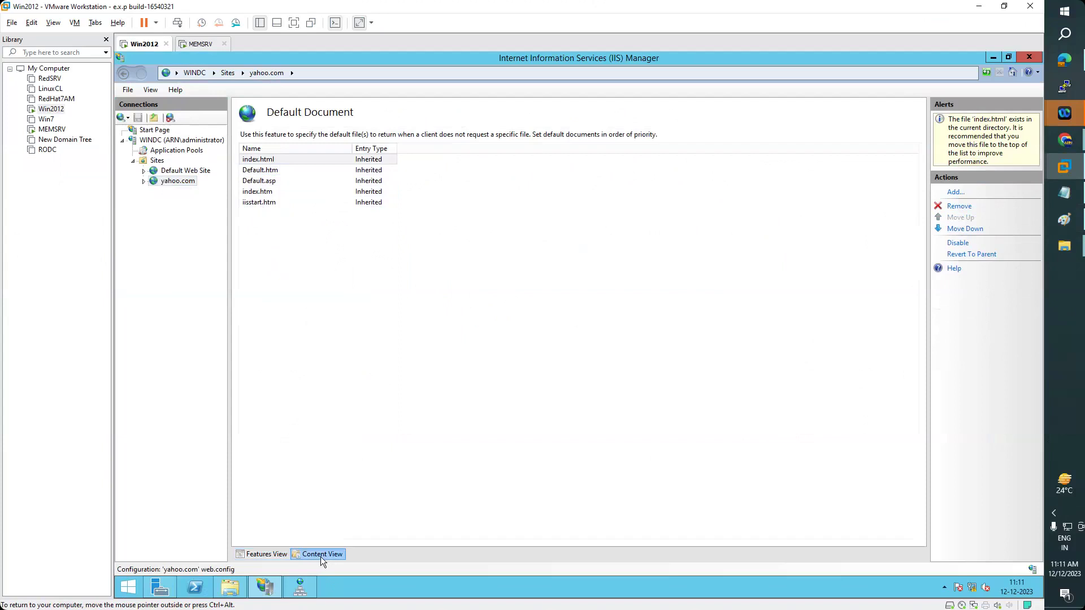
{"action": "left_click", "coordinate": [270, 556]}
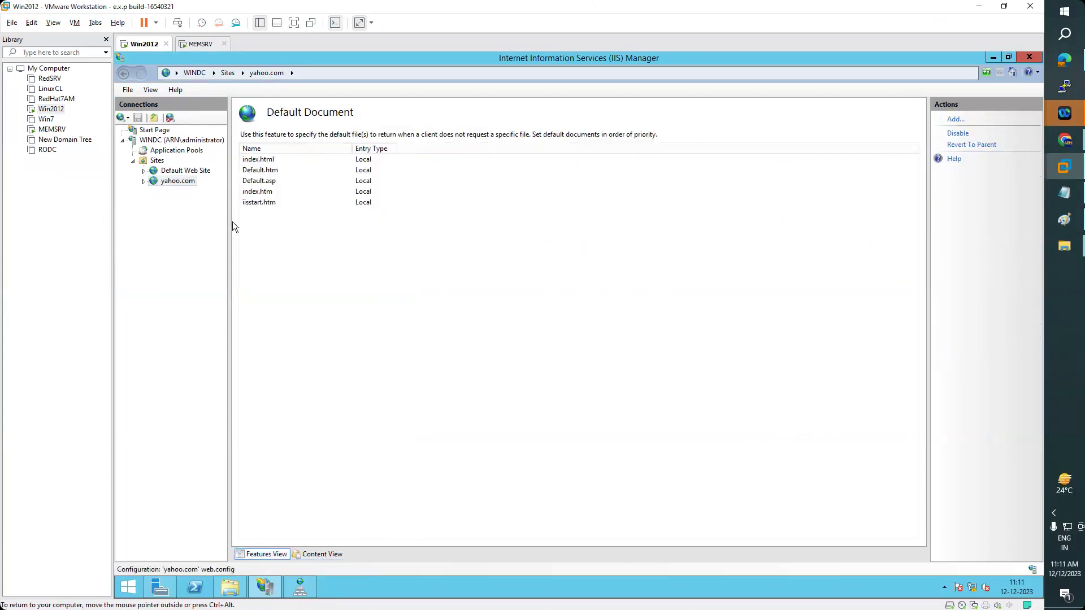
{"action": "left_click", "coordinate": [124, 74]}
{"action": "left_click", "coordinate": [124, 74]}
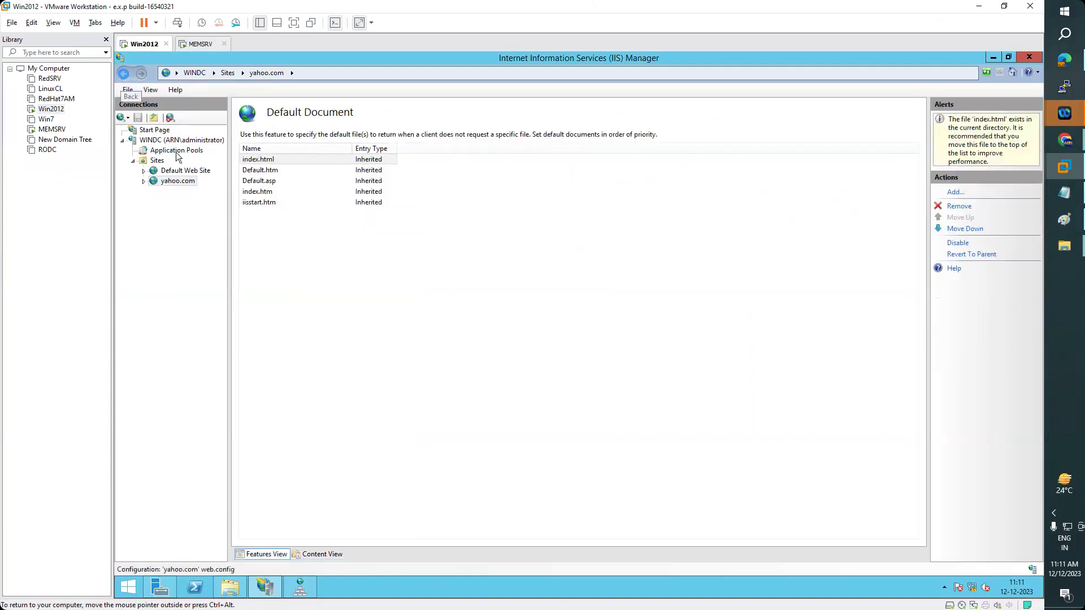
{"action": "left_click", "coordinate": [177, 172]}
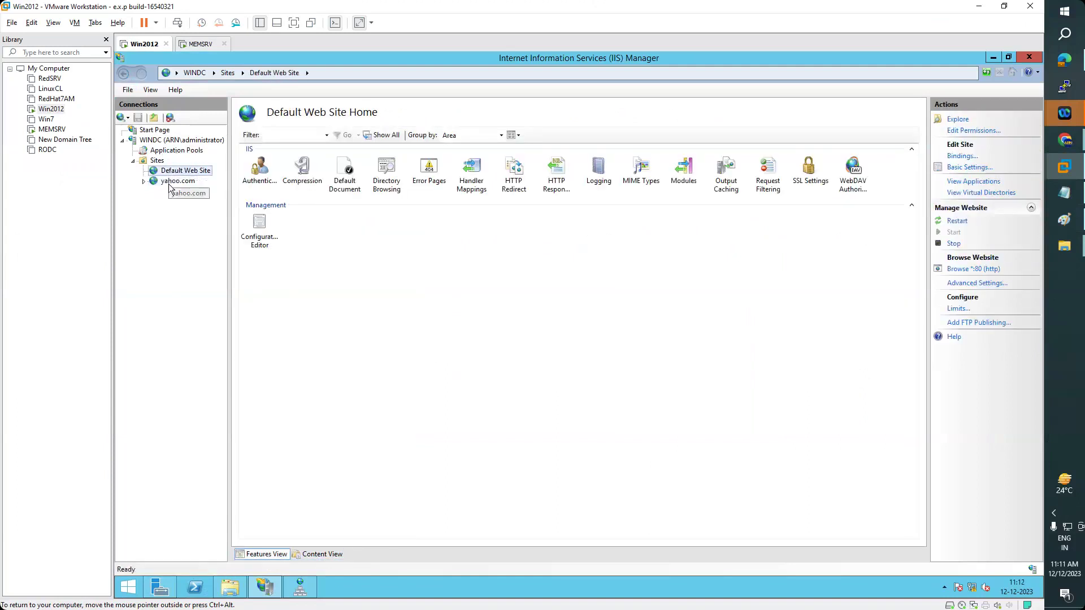
- Browse the yahoo.com site in Internet Explorer via Manage Website > Browse
{"action": "left_click", "coordinate": [171, 182]}
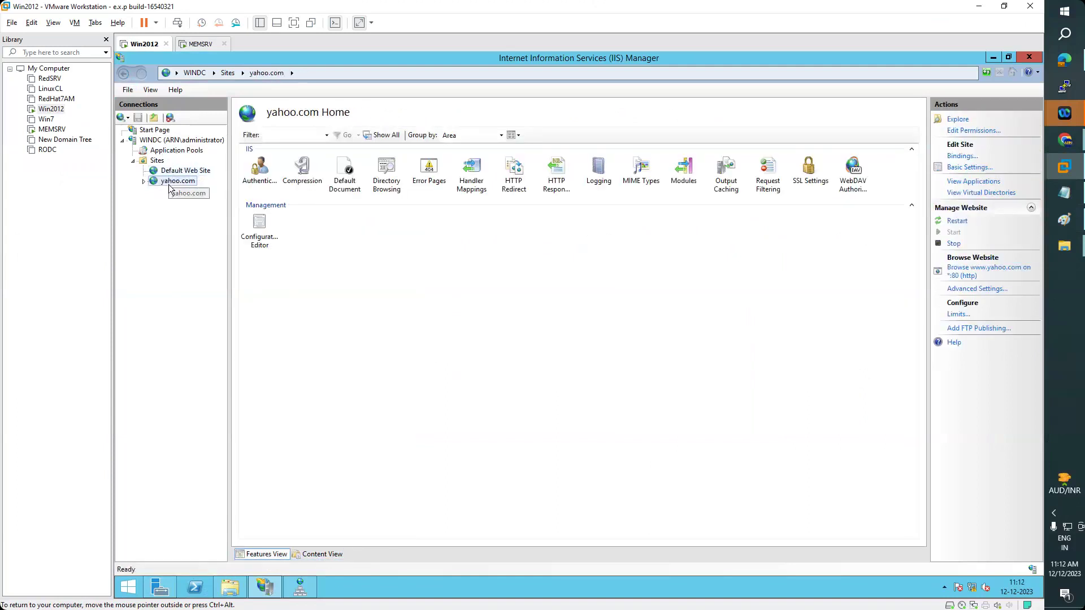
{"action": "double_click", "coordinate": [388, 183]}
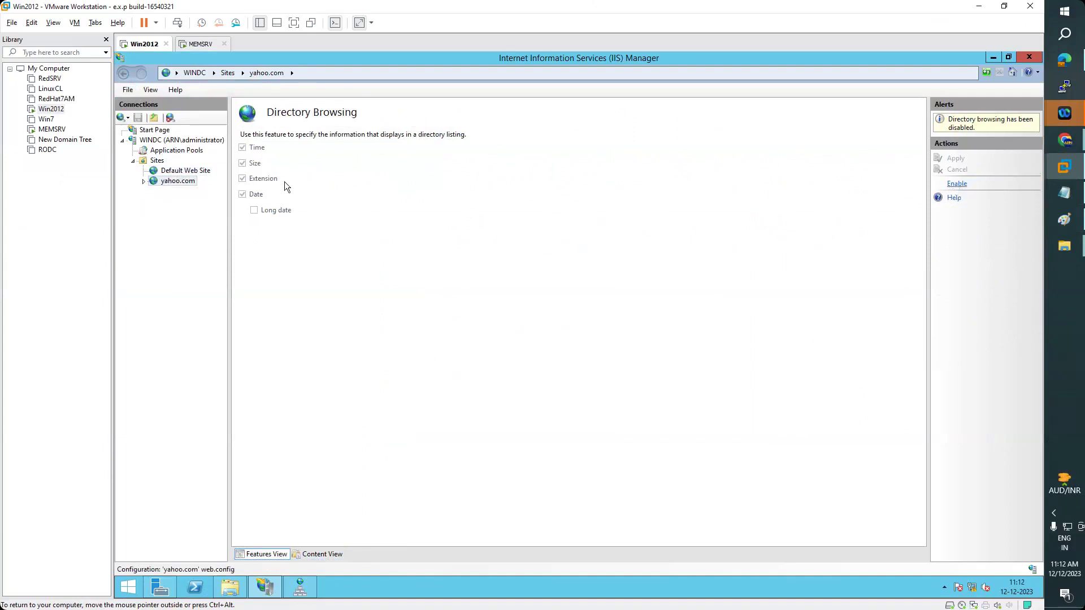
{"action": "right_click", "coordinate": [183, 183]}
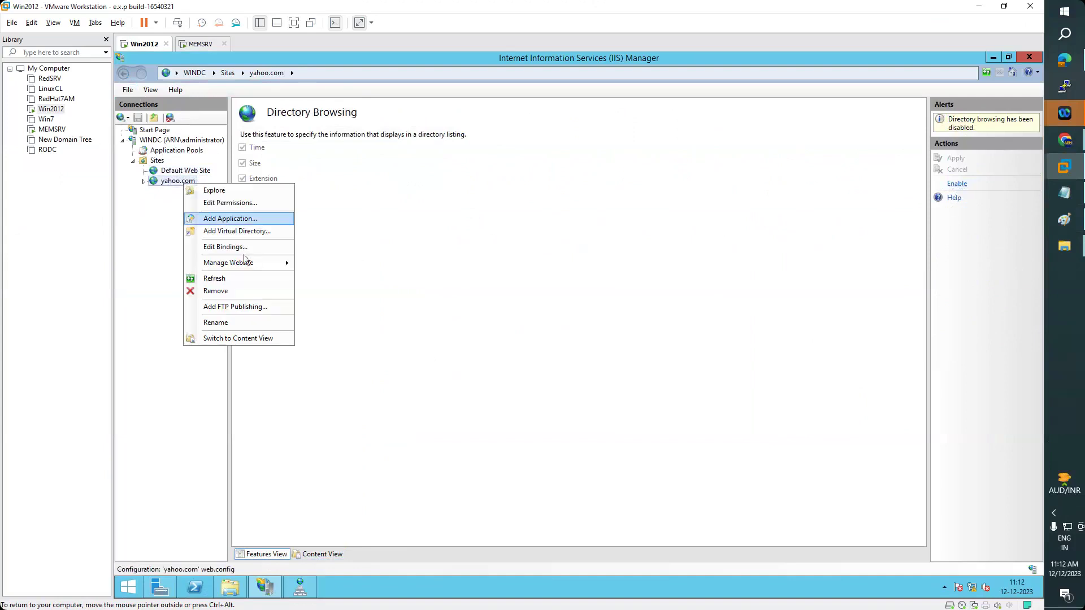
{"action": "mouse_move", "coordinate": [245, 262]}
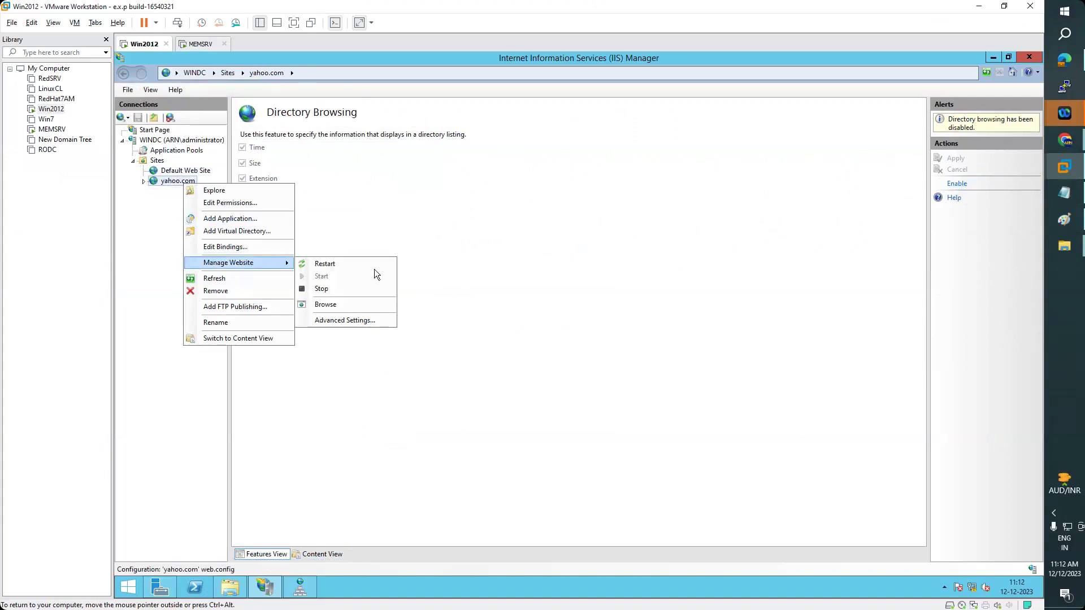
{"action": "left_click", "coordinate": [336, 305]}
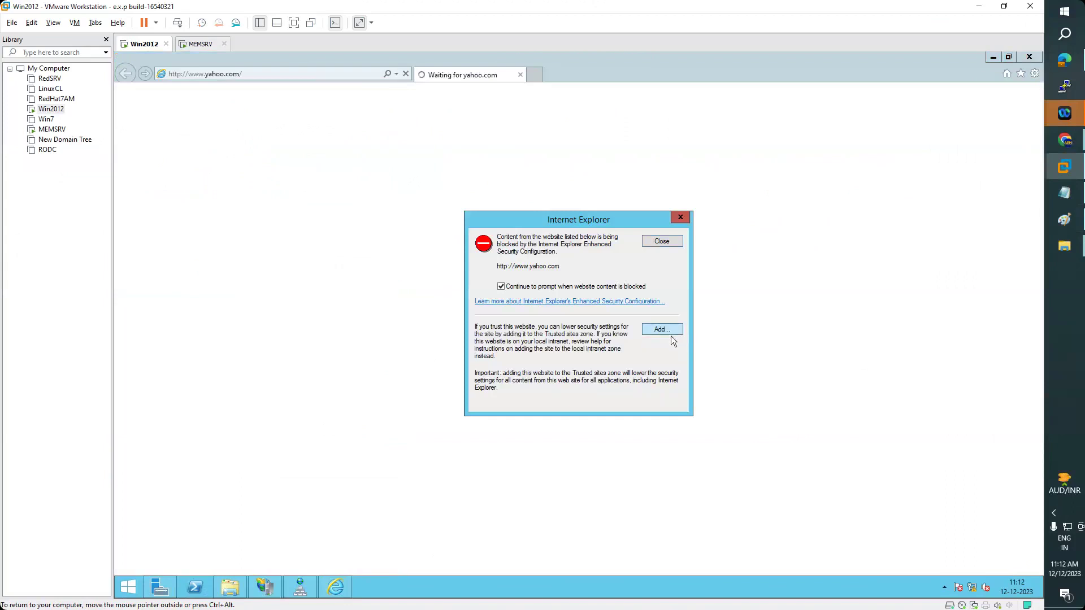
{"action": "left_click", "coordinate": [670, 331]}
{"action": "left_click", "coordinate": [660, 306]}
{"action": "left_click", "coordinate": [657, 407]}
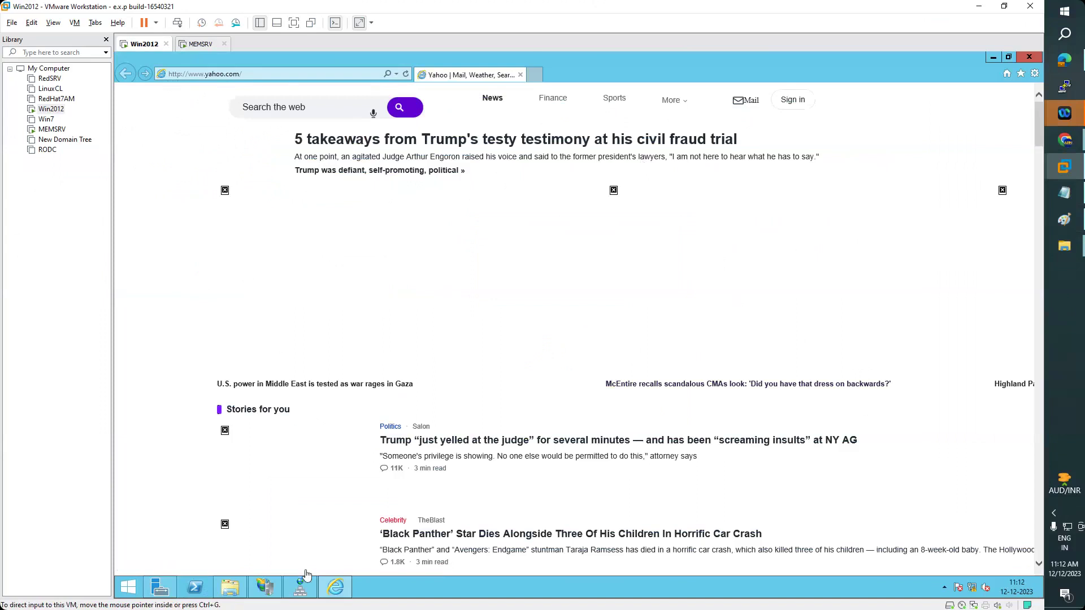
{"action": "left_click", "coordinate": [299, 588]}
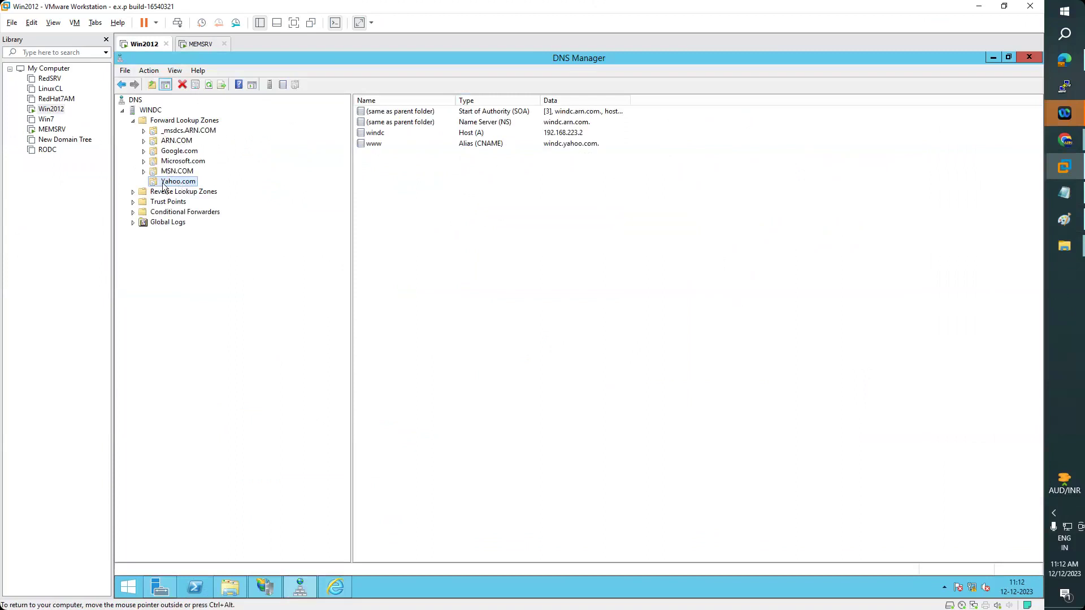
{"action": "left_click", "coordinate": [379, 145]}
{"action": "double_click", "coordinate": [377, 134]}
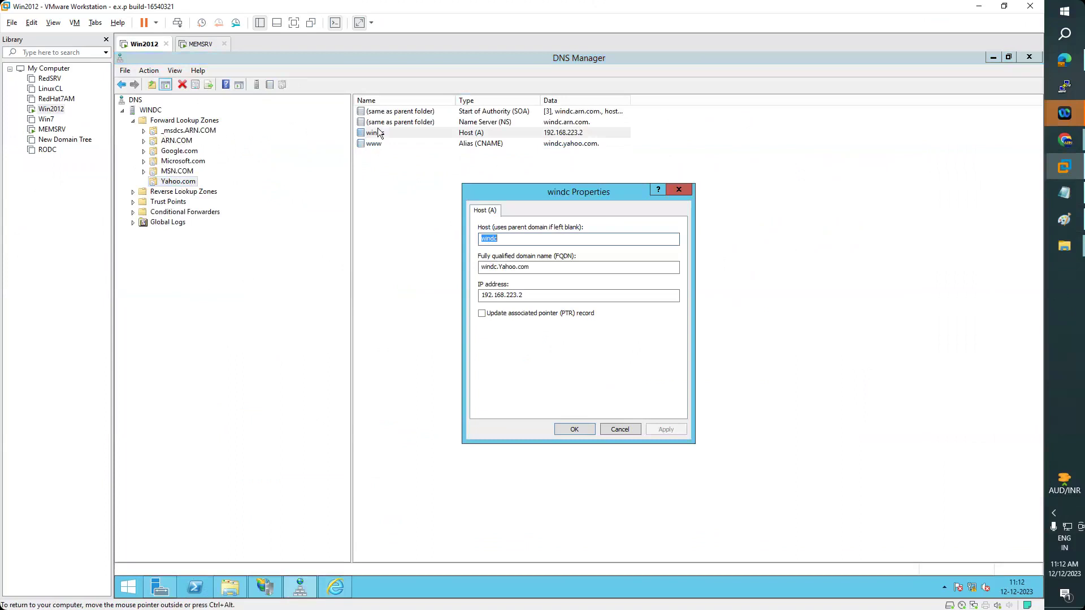
{"action": "left_click", "coordinate": [689, 190]}
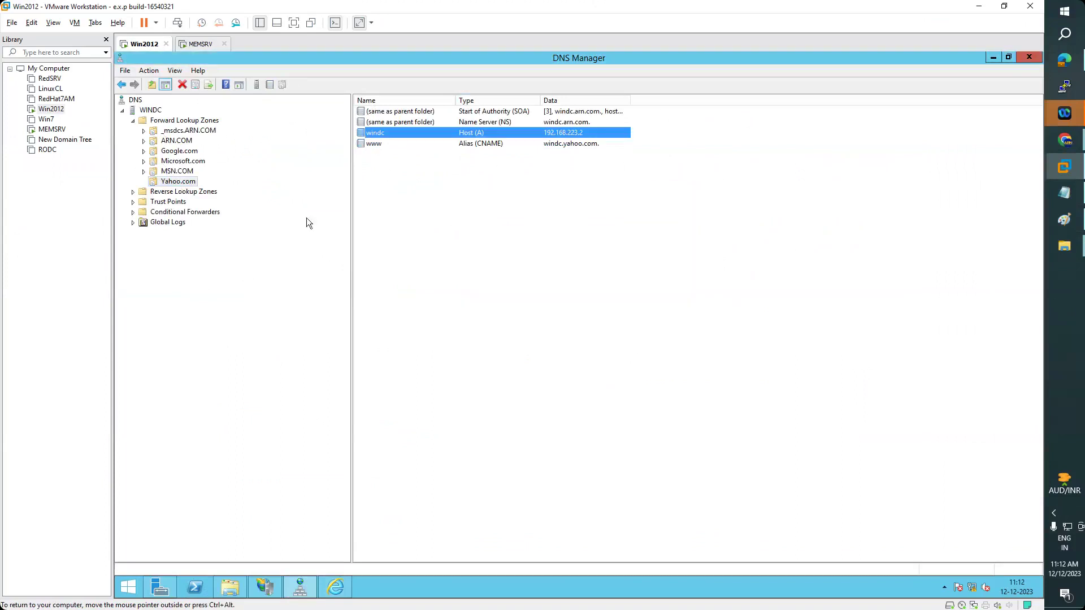
{"action": "left_click", "coordinate": [336, 587]}
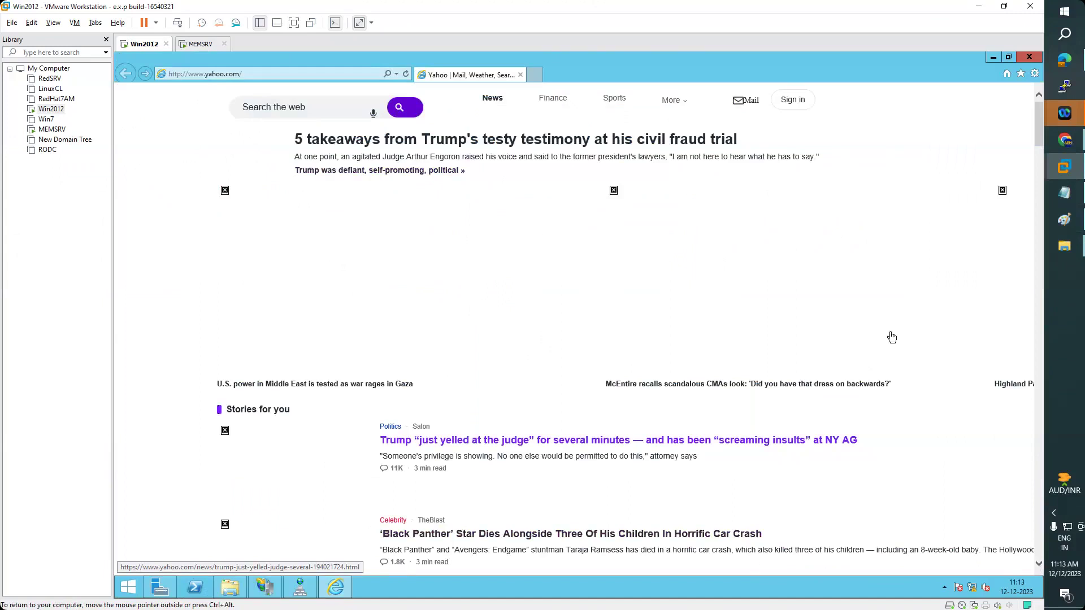
{"action": "mouse_move", "coordinate": [1064, 223]}
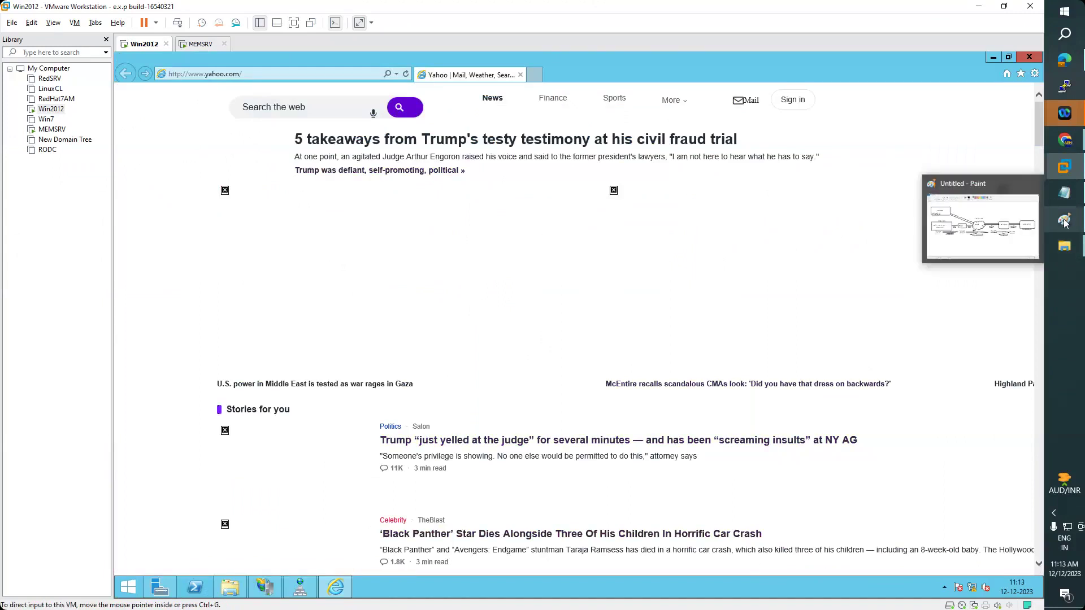
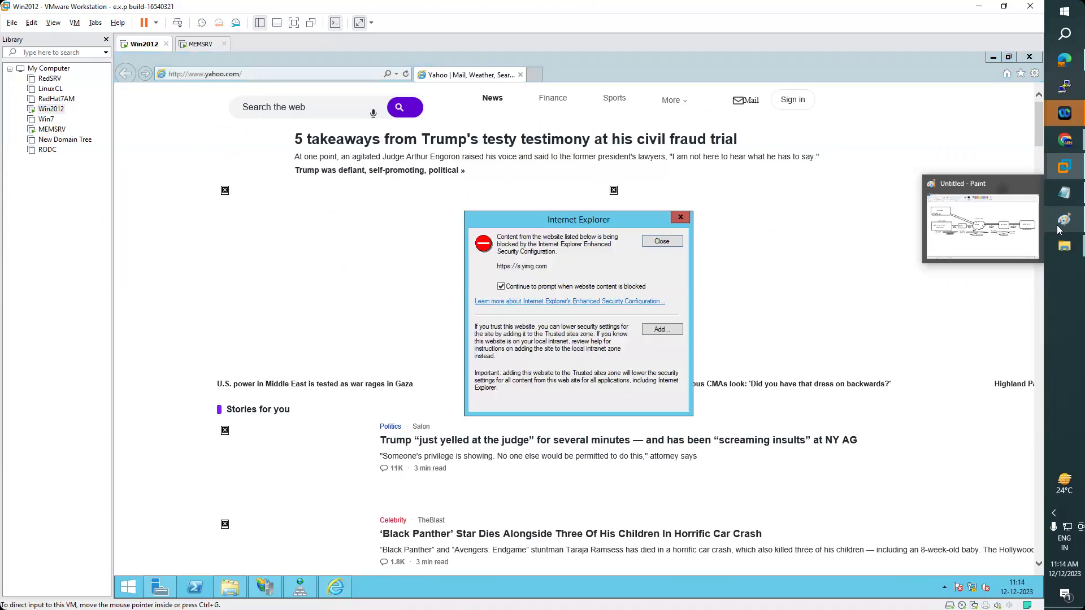
- Add s.yimg.com to Internet Explorer's trusted sites, then return to IIS Manager
{"action": "left_click", "coordinate": [667, 333]}
{"action": "left_click", "coordinate": [663, 307]}
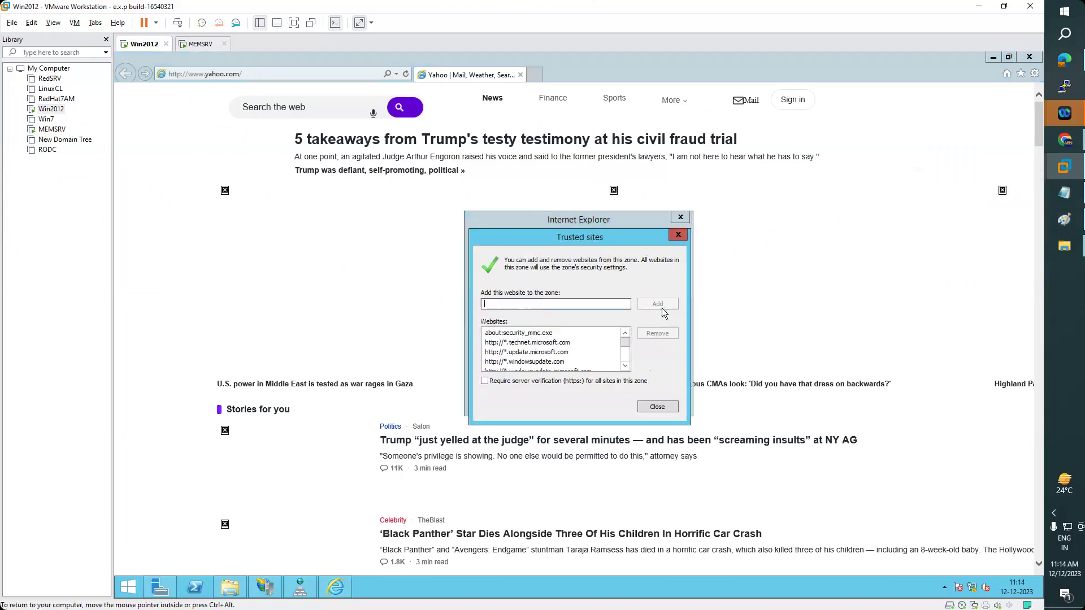
{"action": "left_click", "coordinate": [658, 407]}
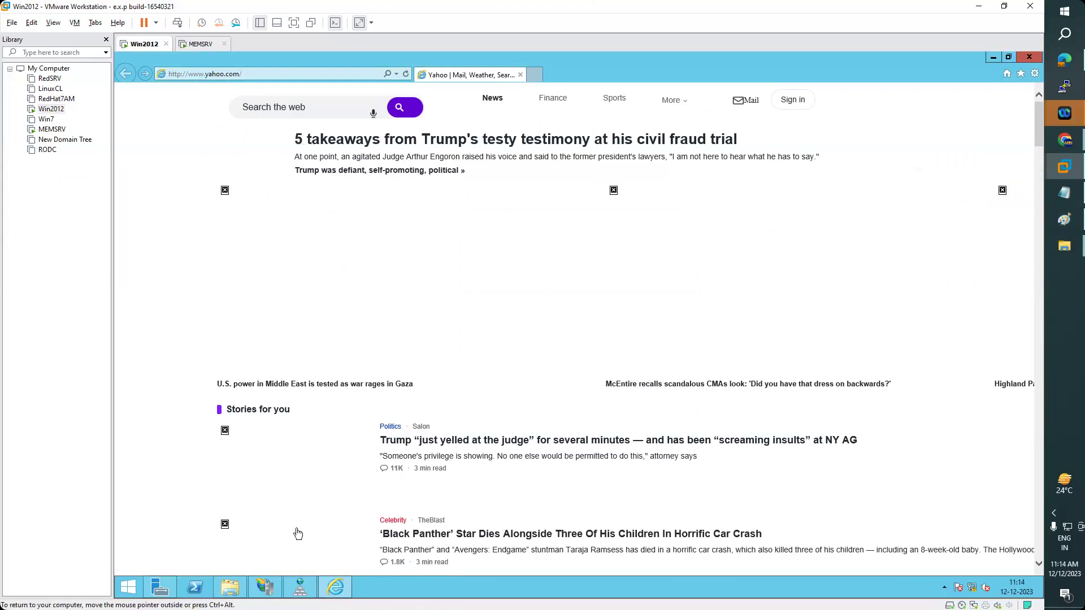
{"action": "left_click", "coordinate": [301, 592]}
{"action": "left_click", "coordinate": [264, 588]}
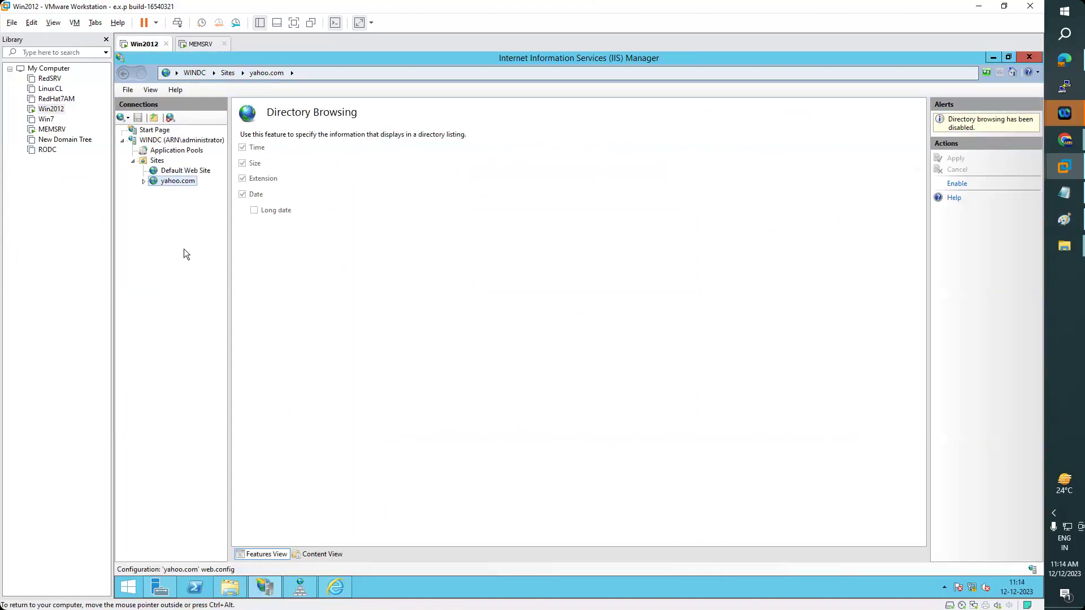
- Start a new IIS website named Google.com, then bring the guest's D:\yahoo folder window forward
{"action": "right_click", "coordinate": [158, 162]}
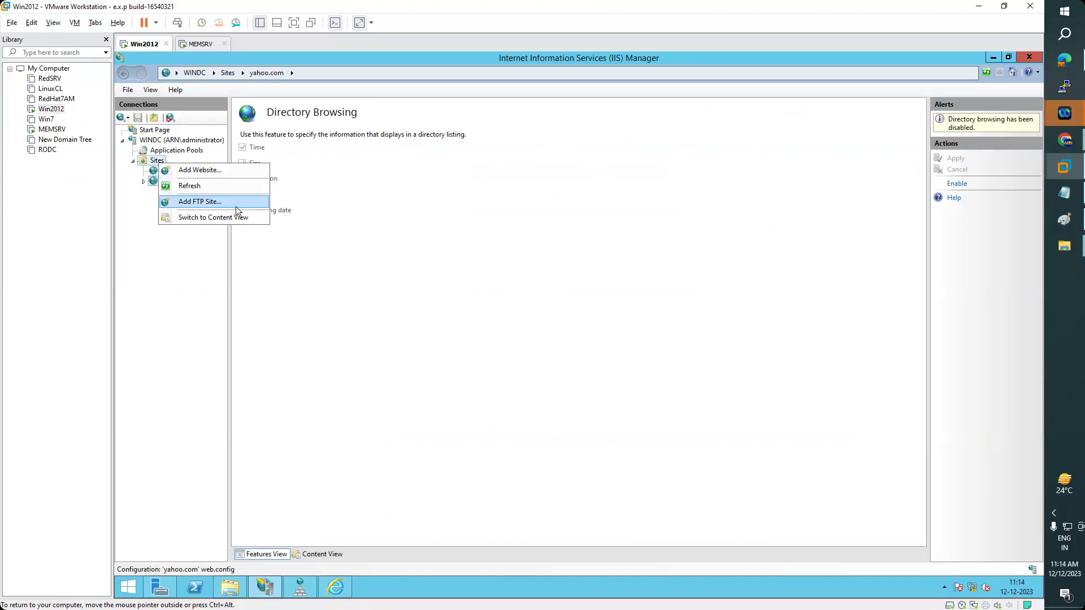
{"action": "left_click", "coordinate": [194, 169]}
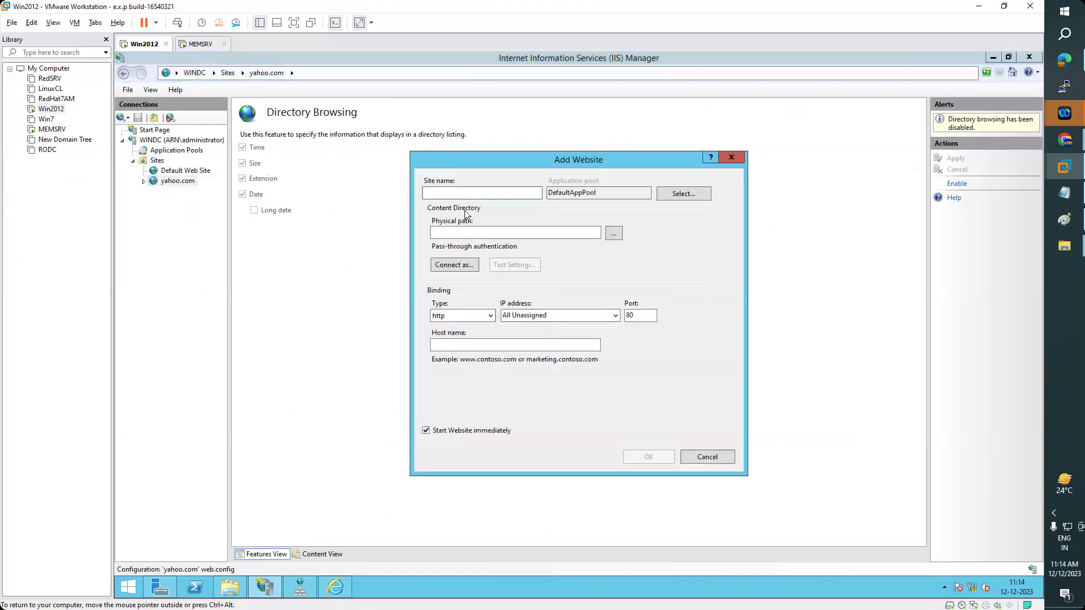
{"action": "type", "text": "Google.com"}
{"action": "left_click", "coordinate": [229, 592]}
- Preview app.html from the host's Downloads\Google_files folder in the browser, then close it
{"action": "mouse_move", "coordinate": [1063, 249]}
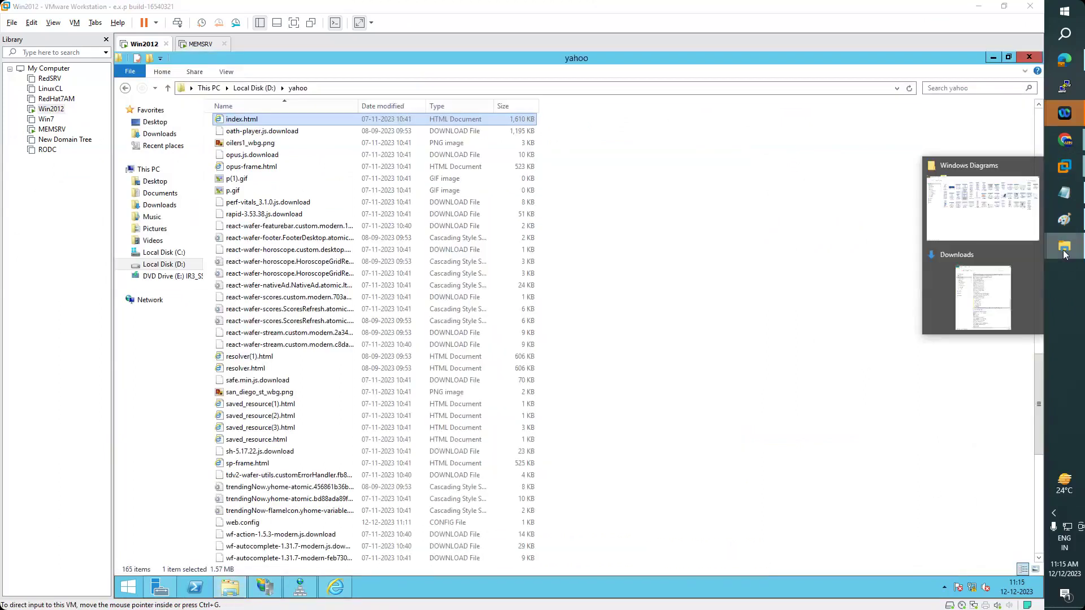
{"action": "left_click", "coordinate": [995, 308]}
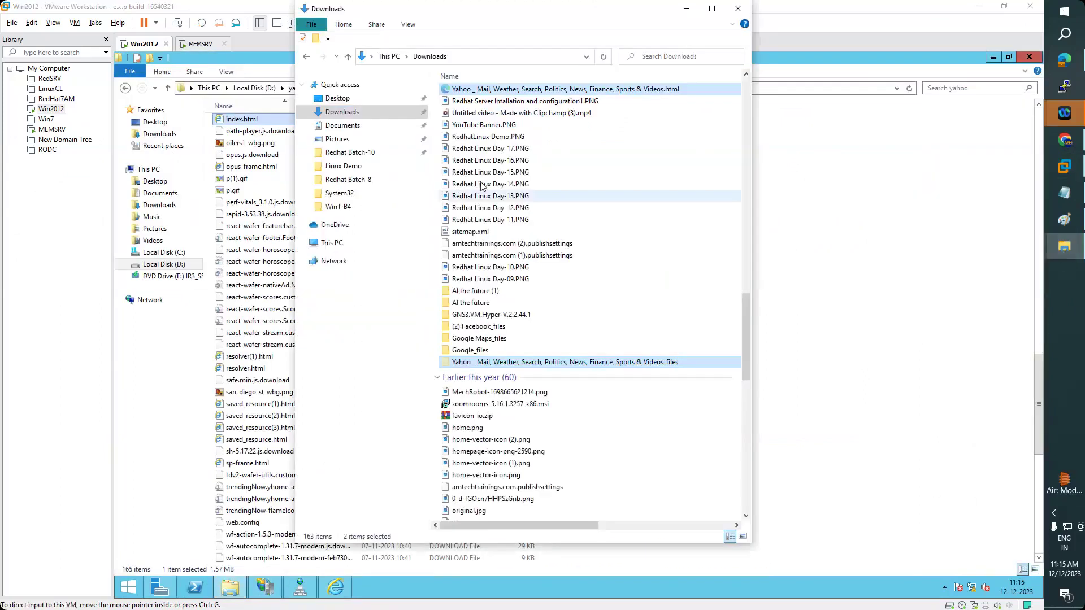
{"action": "double_click", "coordinate": [476, 353]}
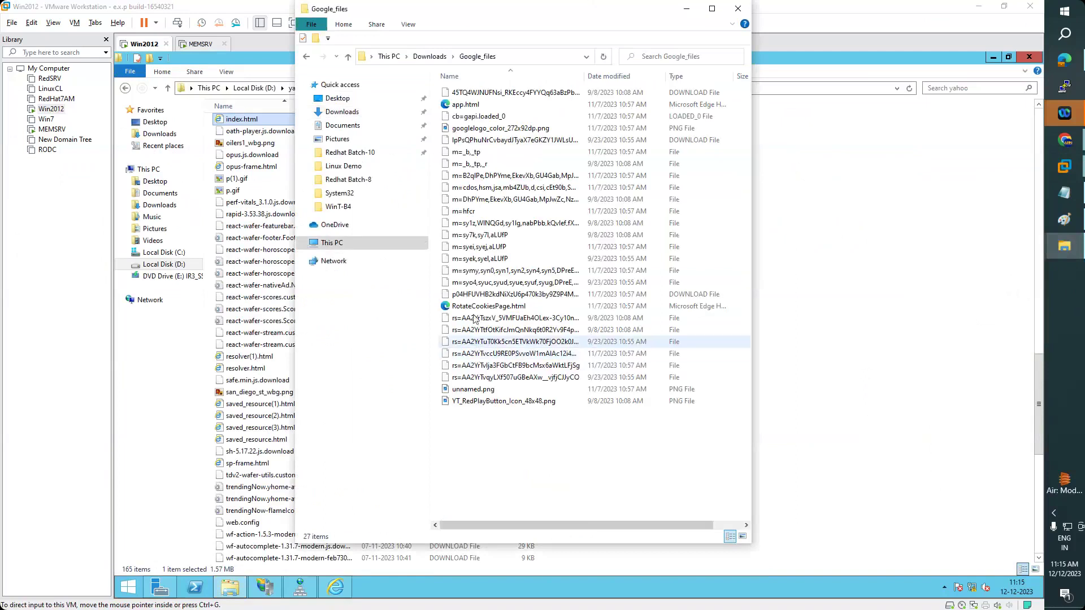
{"action": "left_click", "coordinate": [464, 107]}
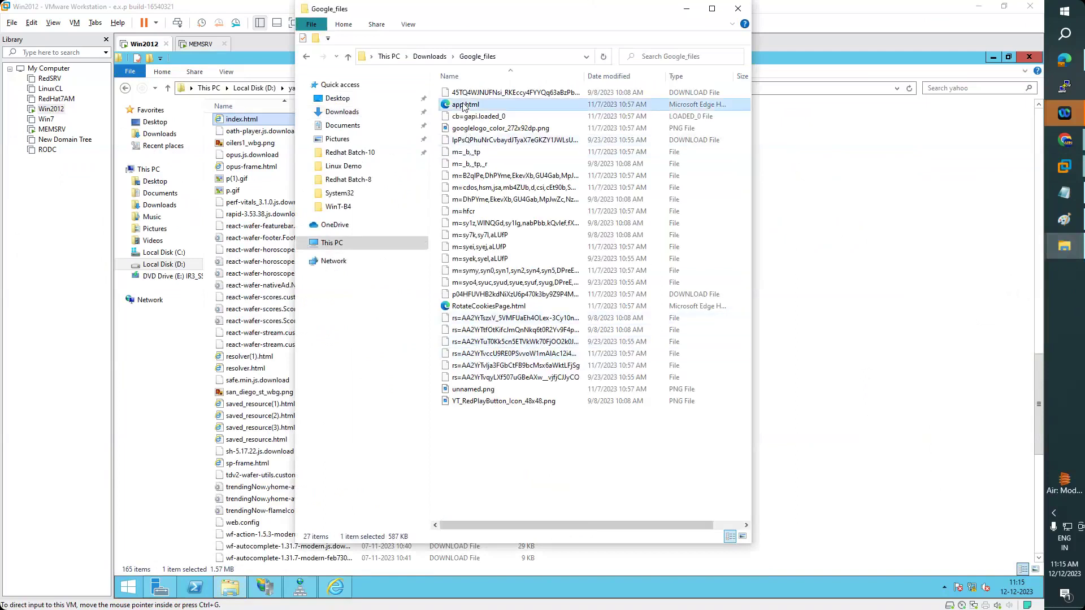
{"action": "double_click", "coordinate": [463, 107]}
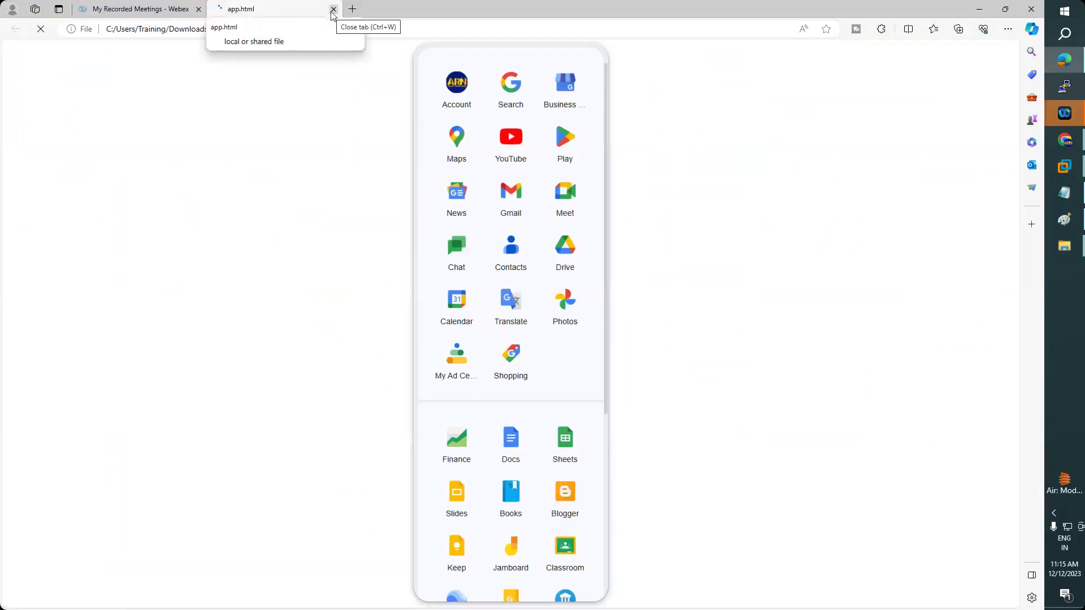
{"action": "left_click", "coordinate": [334, 9]}
{"action": "key", "text": "alt+Tab"}
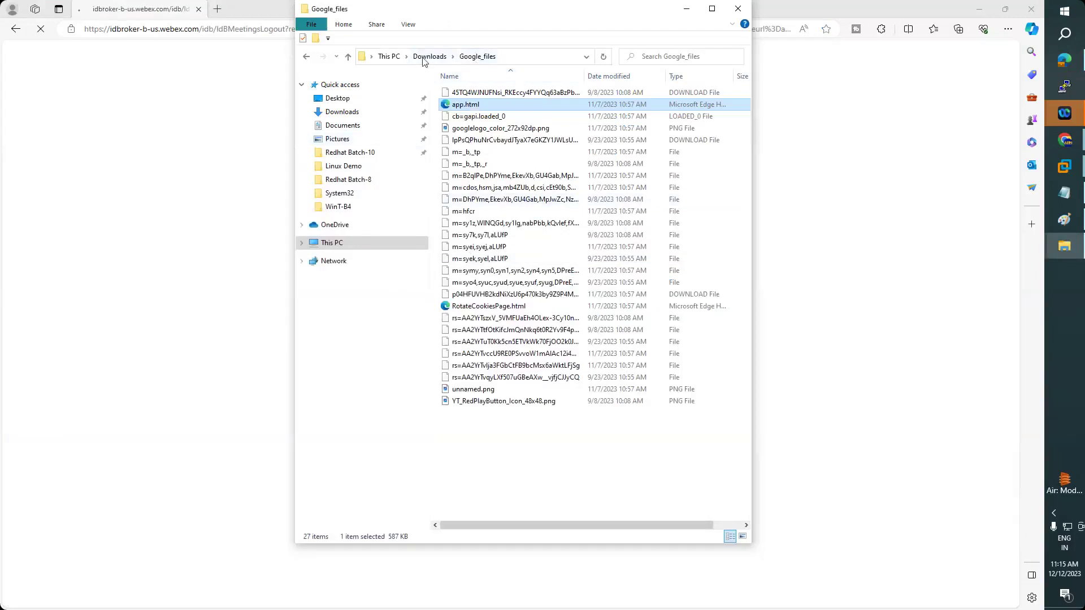
- Copy the Google_files folder from Downloads and return to VMware Workstation
{"action": "left_click", "coordinate": [423, 58]}
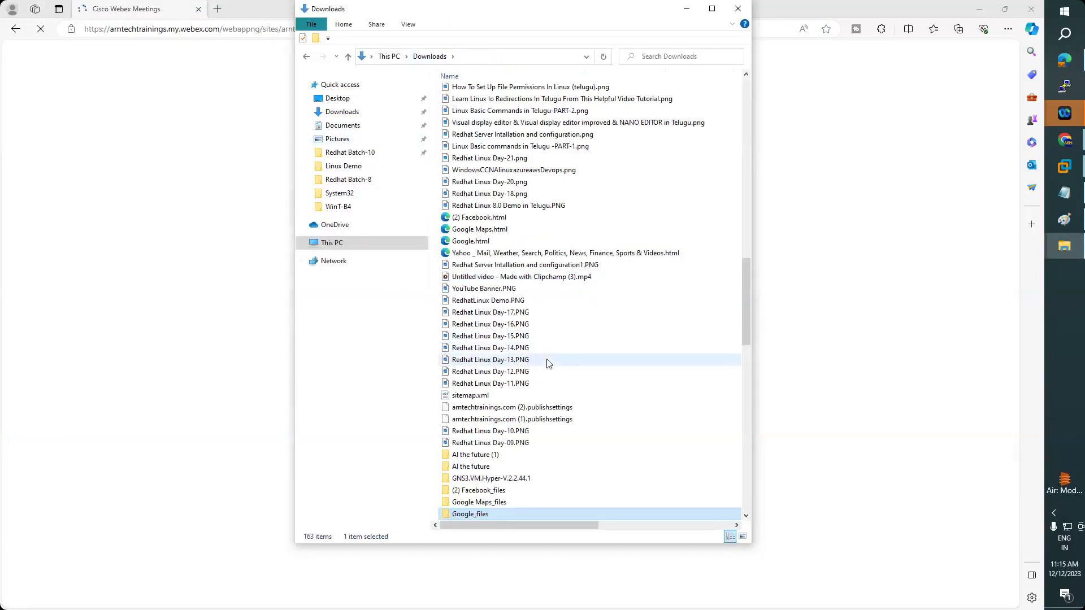
{"action": "scroll", "coordinate": [546, 363], "scroll_direction": "down", "scroll_amount": 5}
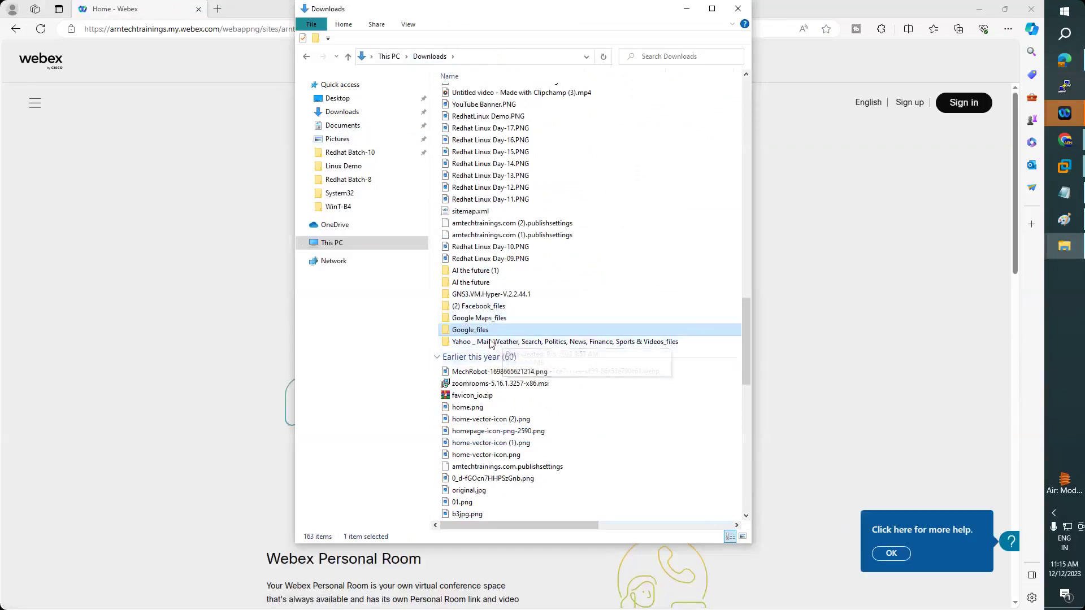
{"action": "right_click", "coordinate": [484, 330]}
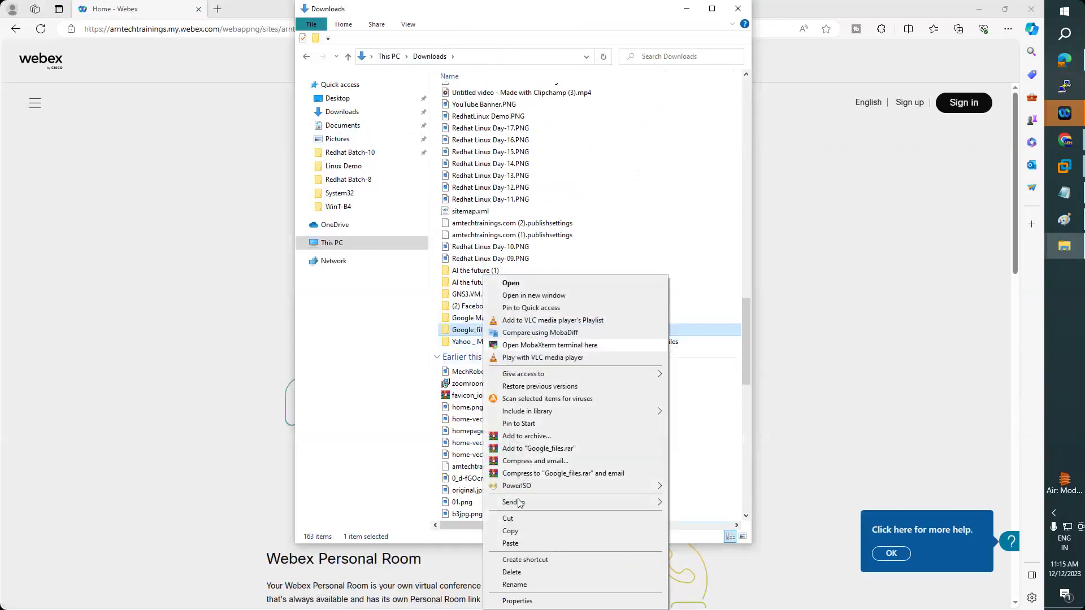
{"action": "left_click", "coordinate": [516, 534]}
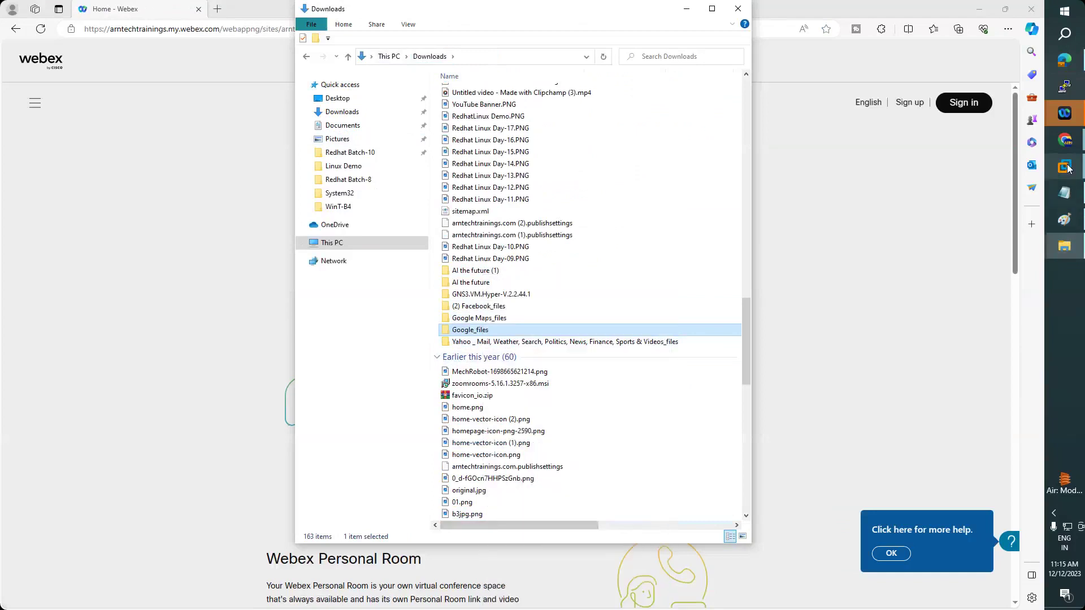
{"action": "mouse_move", "coordinate": [1065, 167]}
{"action": "left_click", "coordinate": [993, 254]}
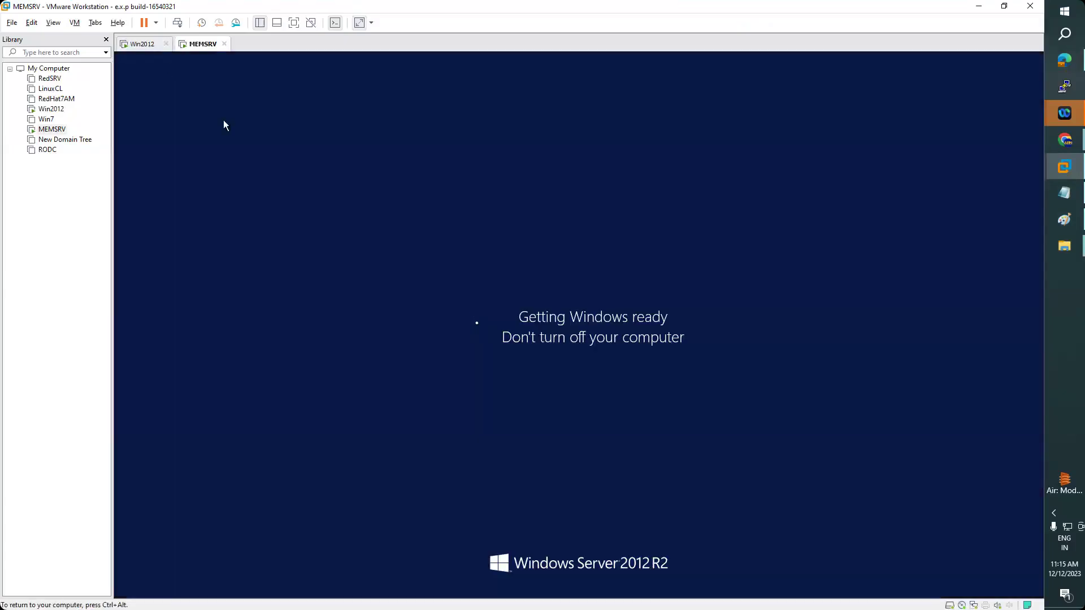
- Paste Google_files onto the Win2012 guest's D: drive, rename it Google, and open it
{"action": "left_click", "coordinate": [144, 44]}
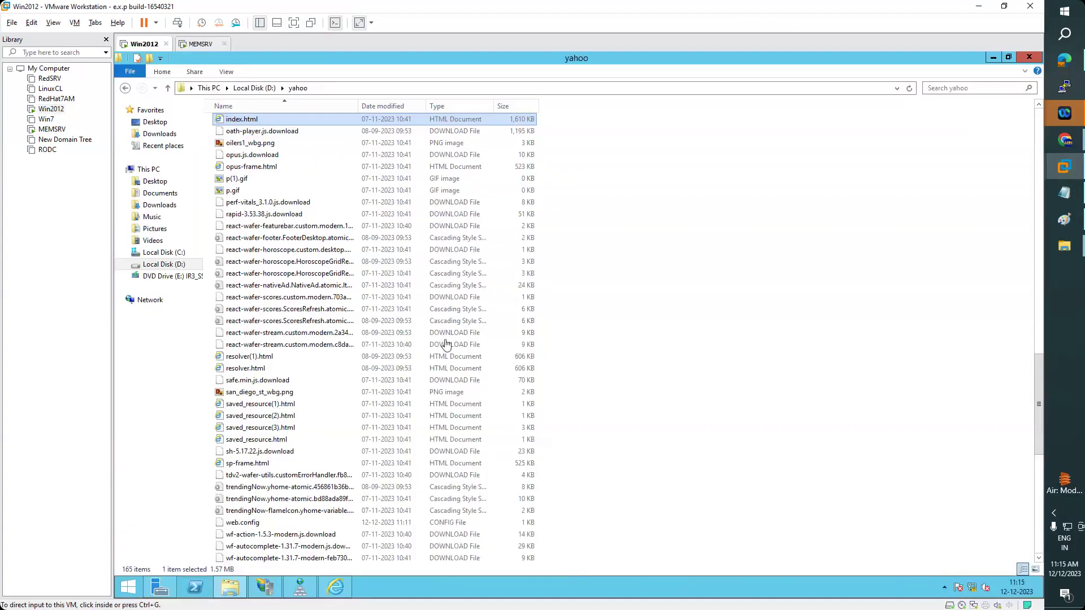
{"action": "left_click", "coordinate": [253, 89]}
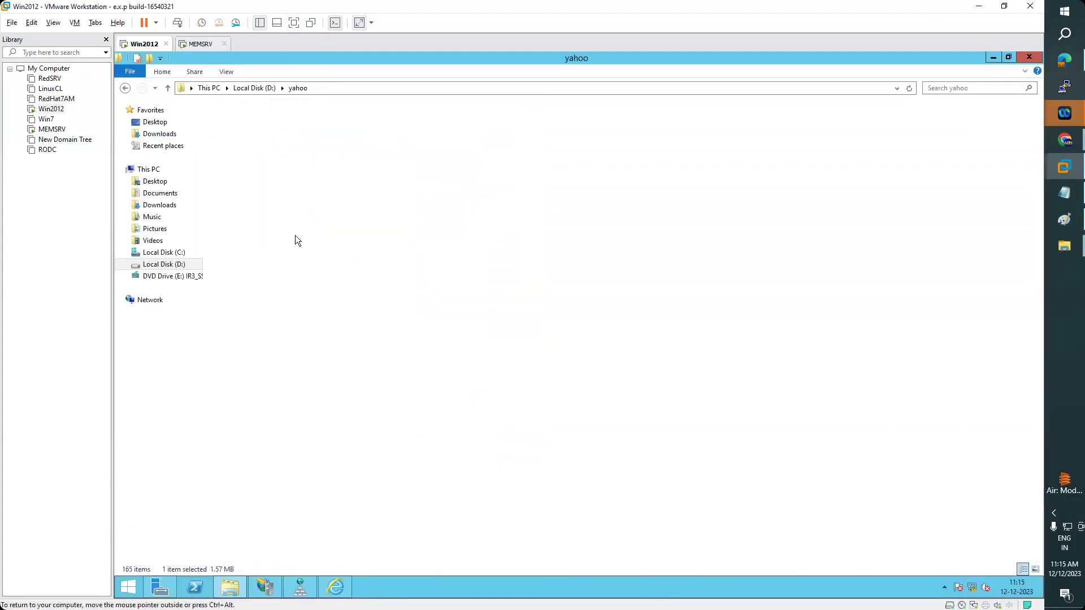
{"action": "key", "text": "ctrl+v"}
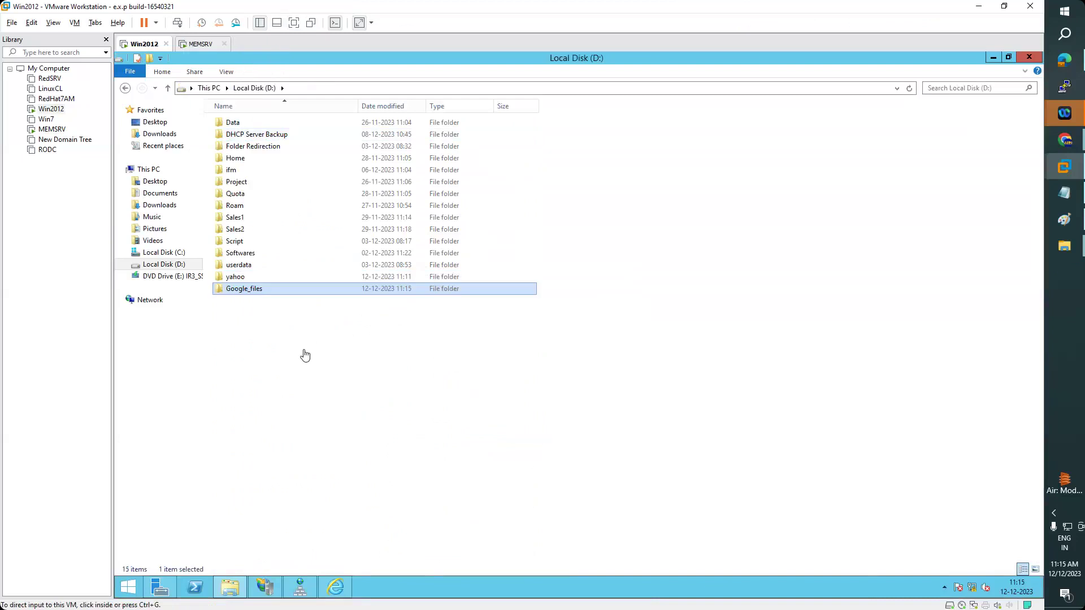
{"action": "left_click", "coordinate": [250, 290]}
{"action": "left_click", "coordinate": [251, 289]}
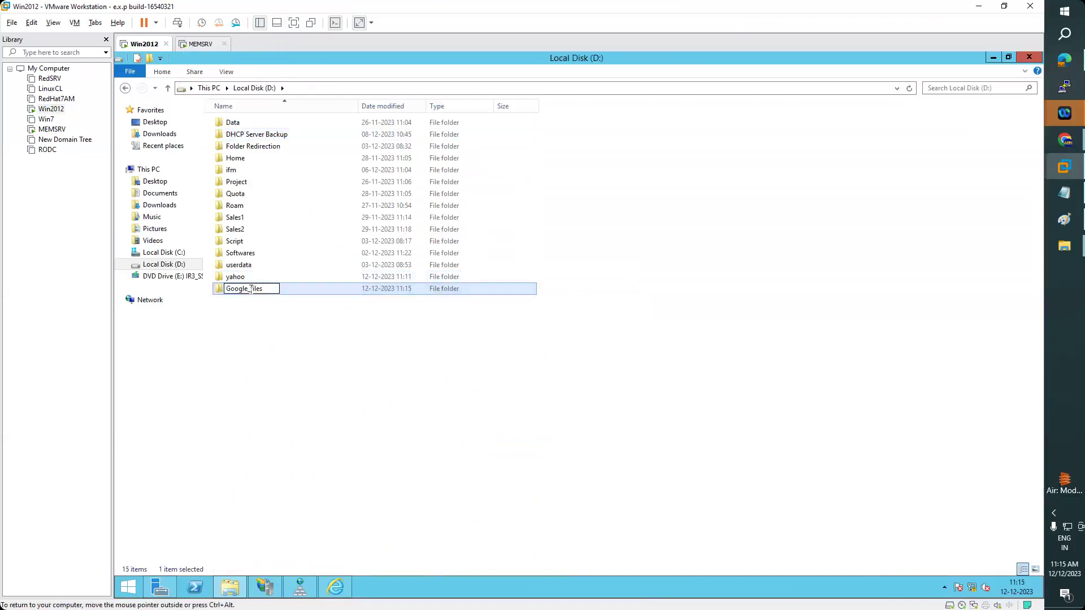
{"action": "key", "text": "BackSpace"}
{"action": "key", "text": "BackSpace"}
{"action": "key", "text": "BackSpace"}
{"action": "key", "text": "BackSpace"}
{"action": "key", "text": "BackSpace"}
{"action": "key", "text": "BackSpace"}
{"action": "key", "text": "Return"}
{"action": "double_click", "coordinate": [250, 290]}
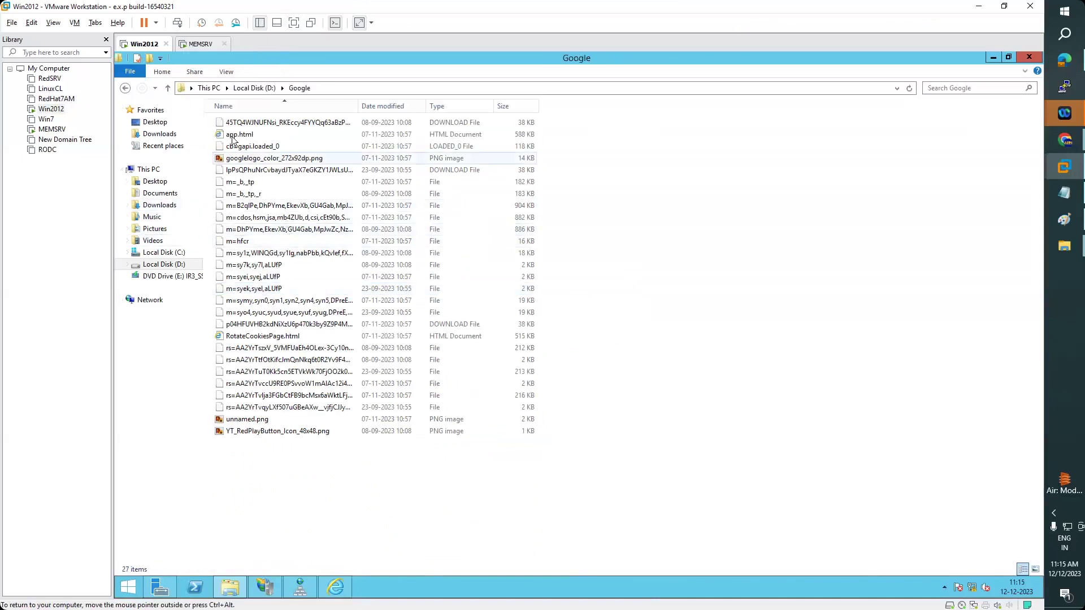
{"action": "left_click", "coordinate": [271, 591]}
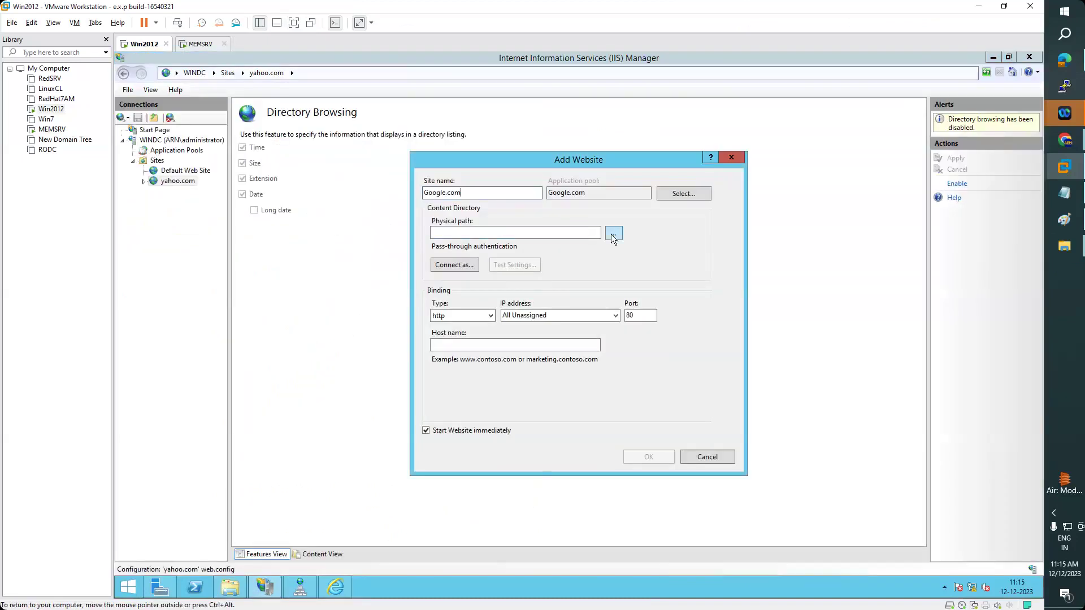
{"action": "left_click", "coordinate": [613, 233]}
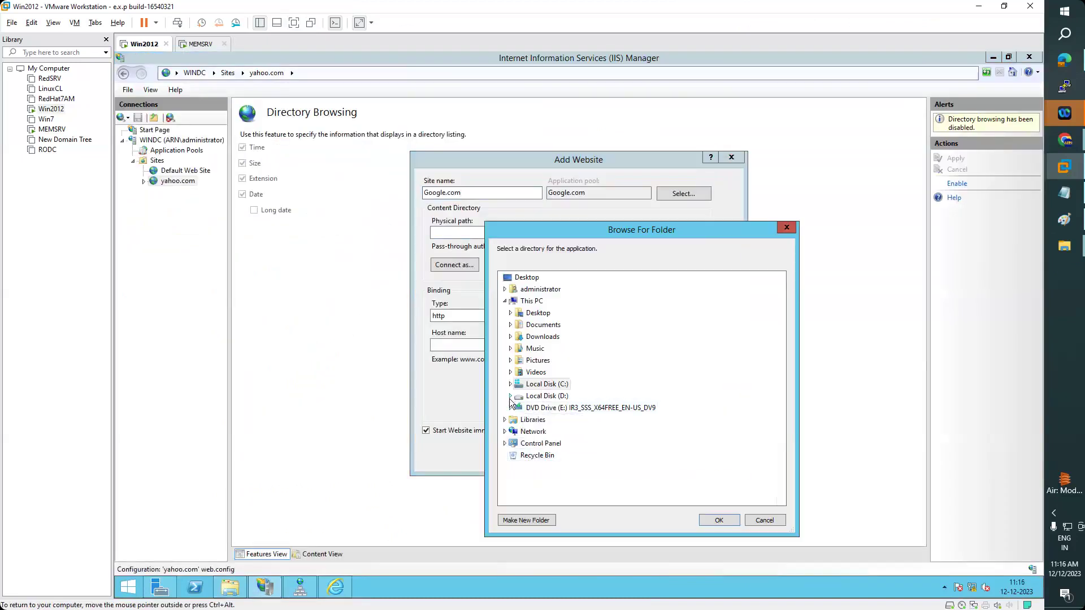
{"action": "left_click", "coordinate": [511, 397]}
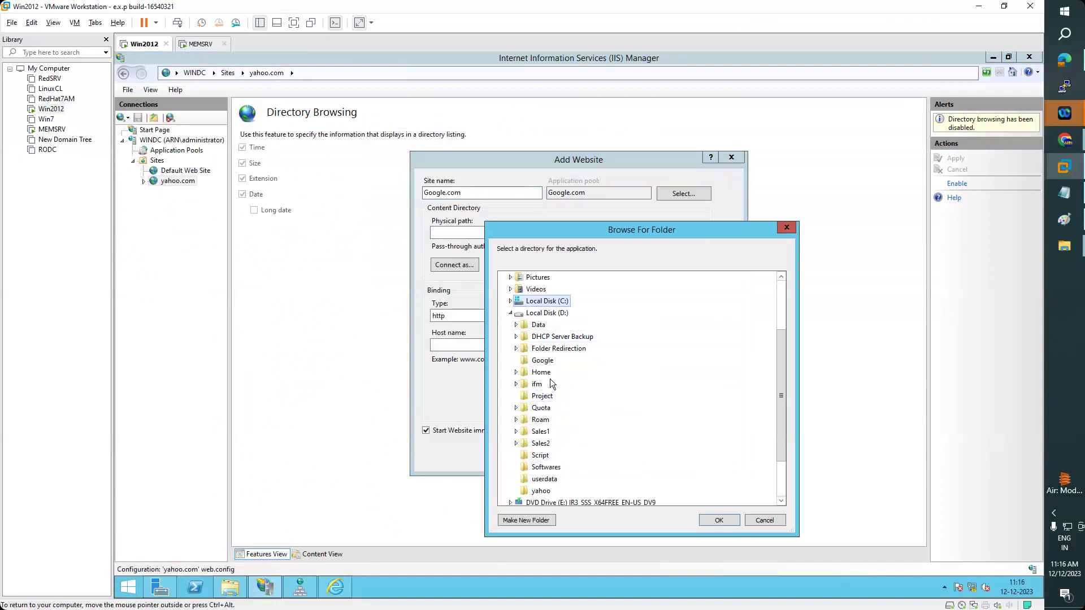
{"action": "left_click", "coordinate": [543, 360]}
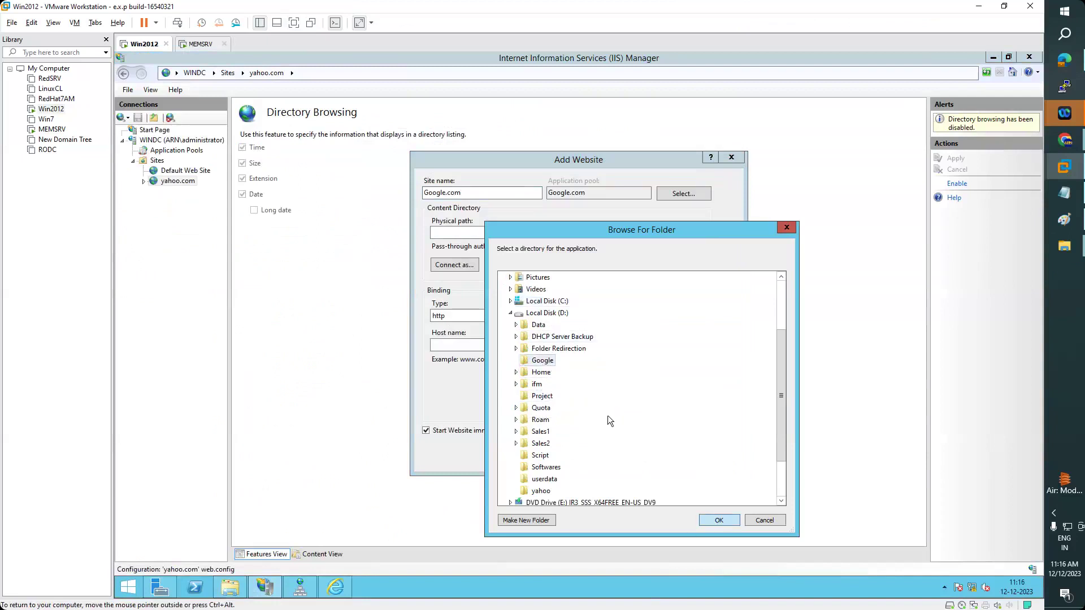
{"action": "key", "text": "Return"}
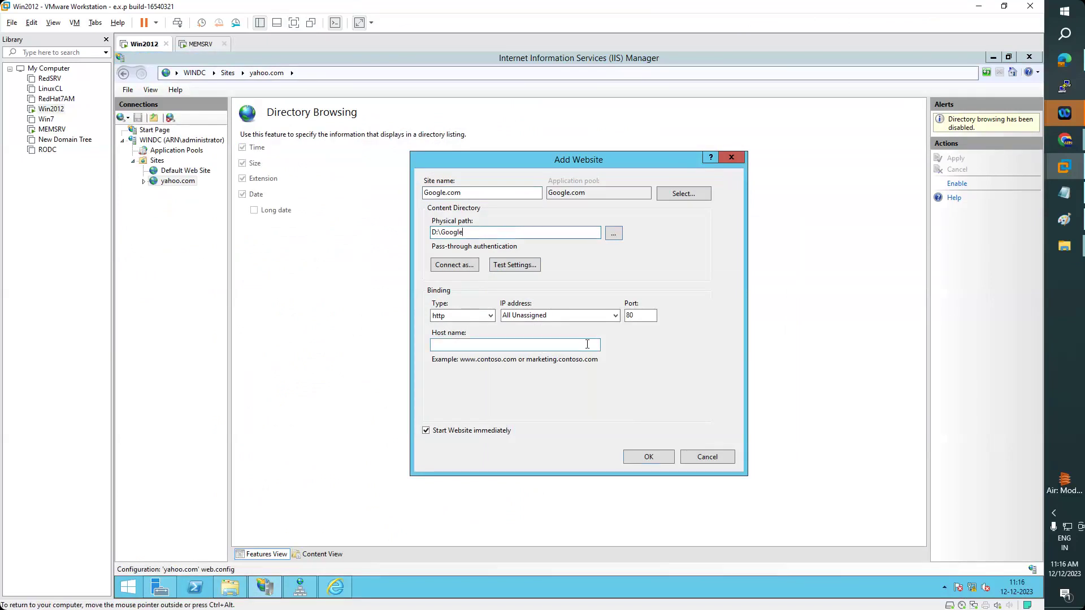
{"action": "left_click", "coordinate": [534, 346]}
{"action": "type", "text": "www.goog"}
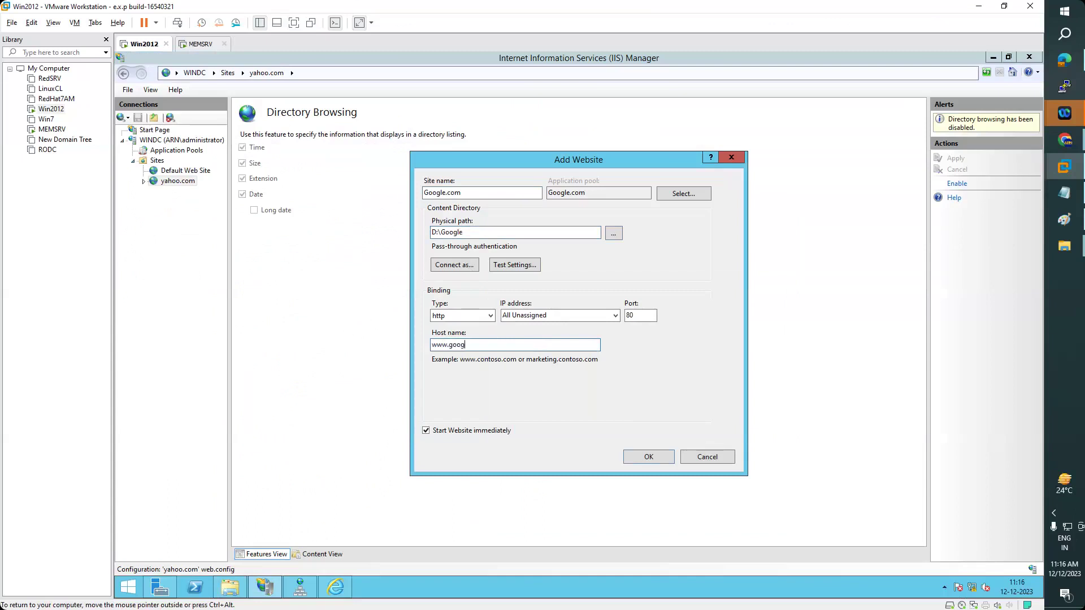
{"action": "type", "text": "le.com"}
{"action": "left_click", "coordinate": [649, 457]}
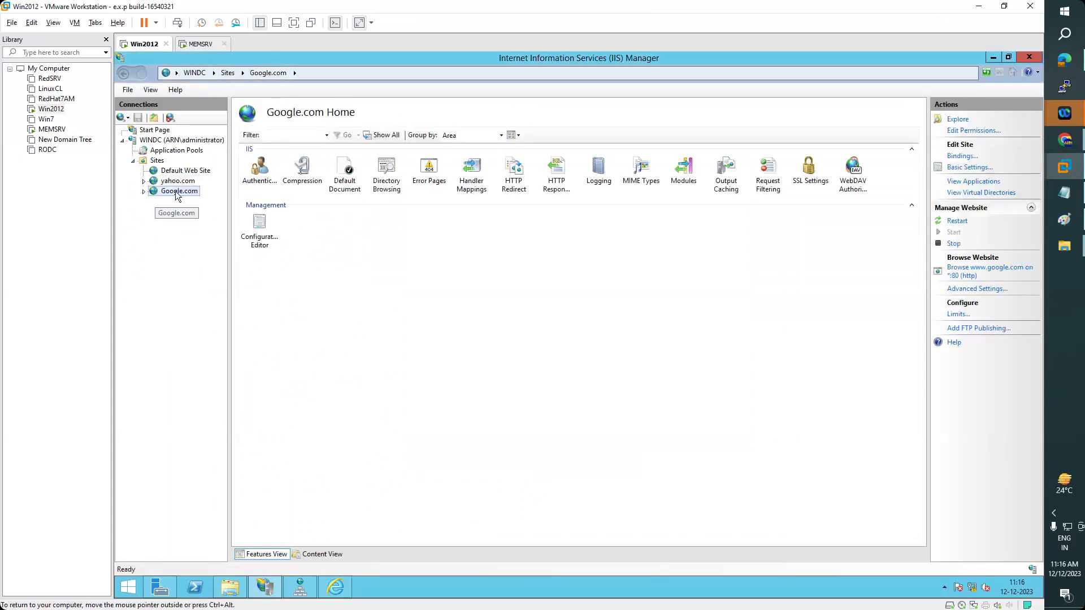
- Open Google.com's Default Document settings, then launch the guest browser and postpone its setup prompt
{"action": "double_click", "coordinate": [346, 176]}
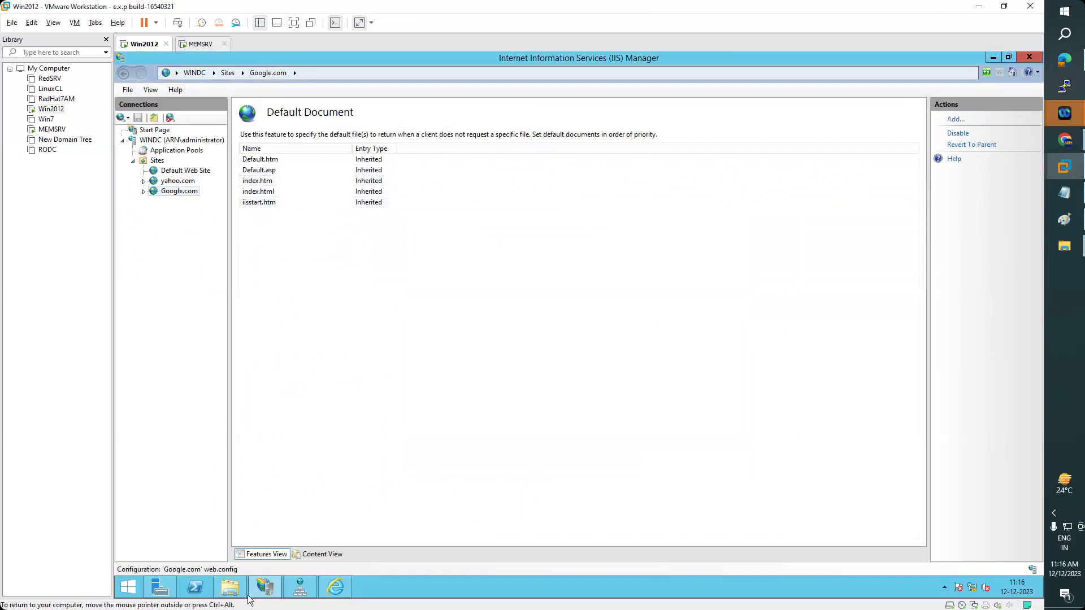
{"action": "left_click", "coordinate": [218, 587]}
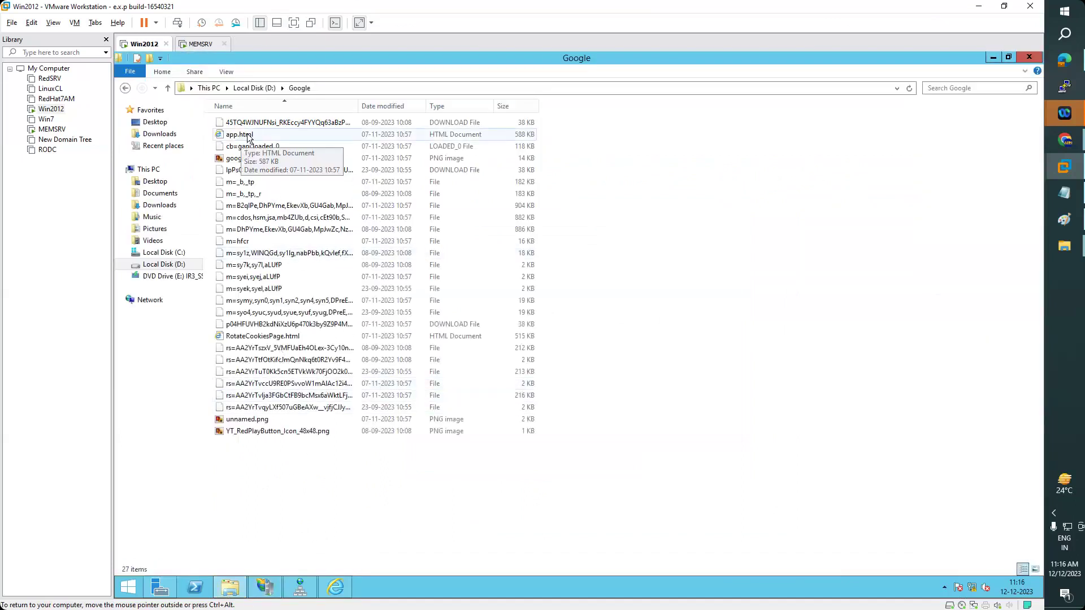
{"action": "left_click", "coordinate": [335, 587]}
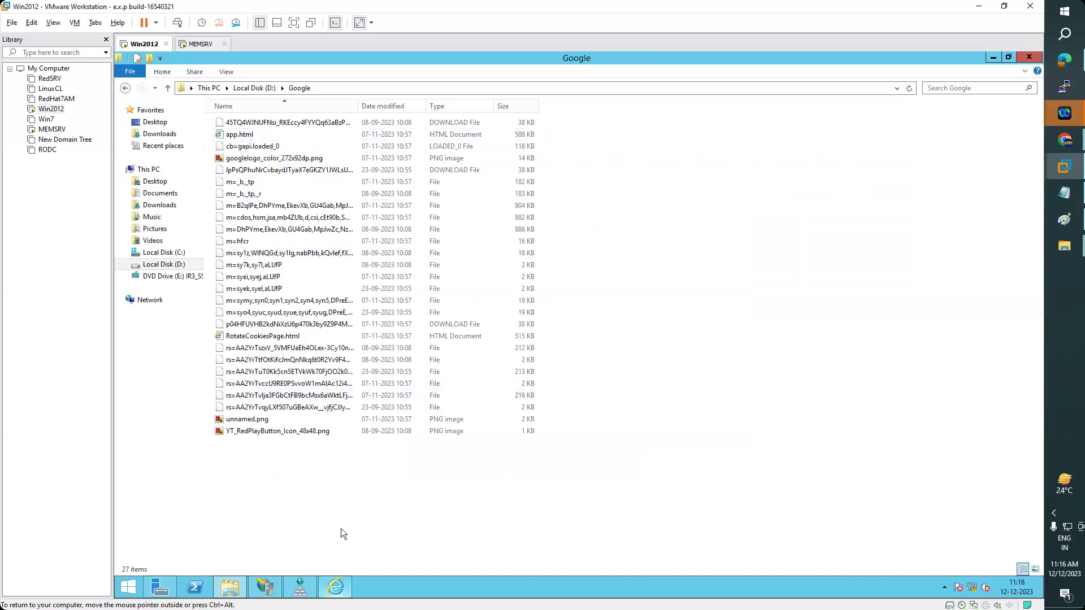
{"action": "left_click", "coordinate": [707, 394]}
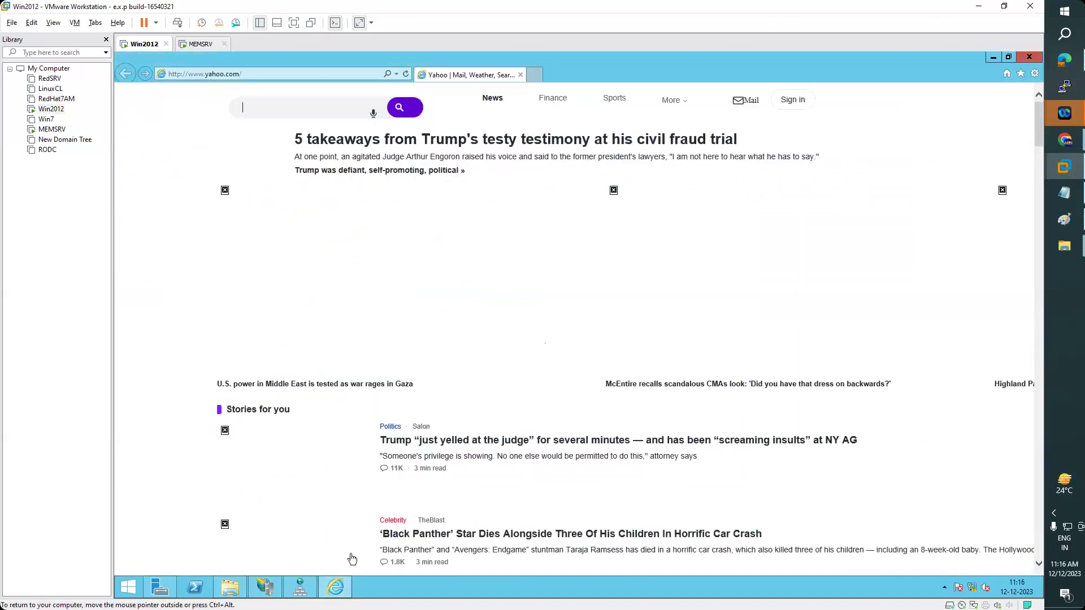
- Add app.html as the top default document for Google.com
{"action": "left_click", "coordinate": [301, 587]}
{"action": "left_click", "coordinate": [265, 587]}
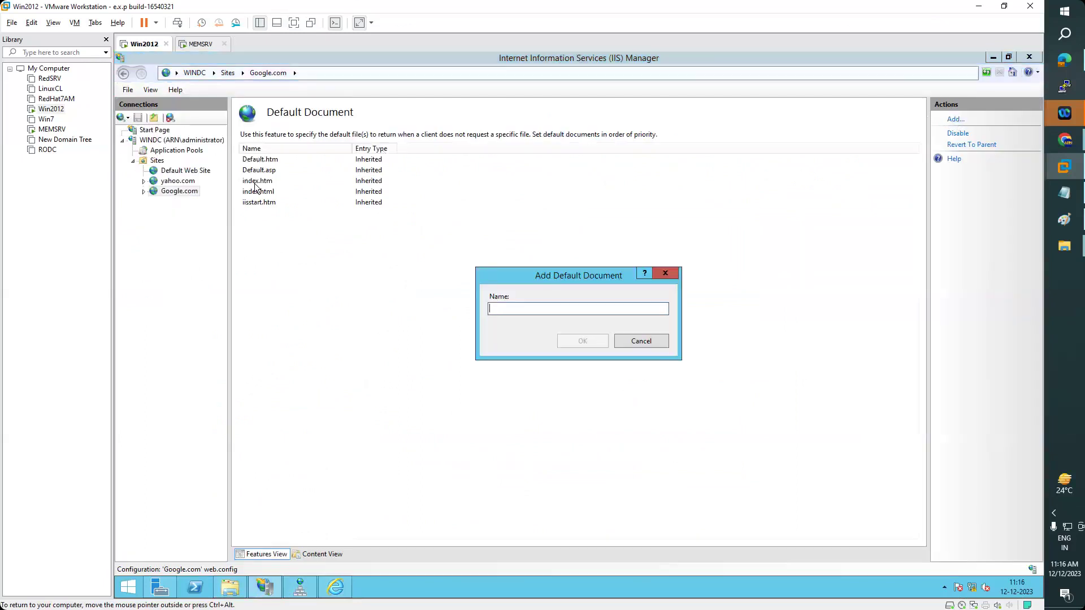
{"action": "type", "text": "a"}
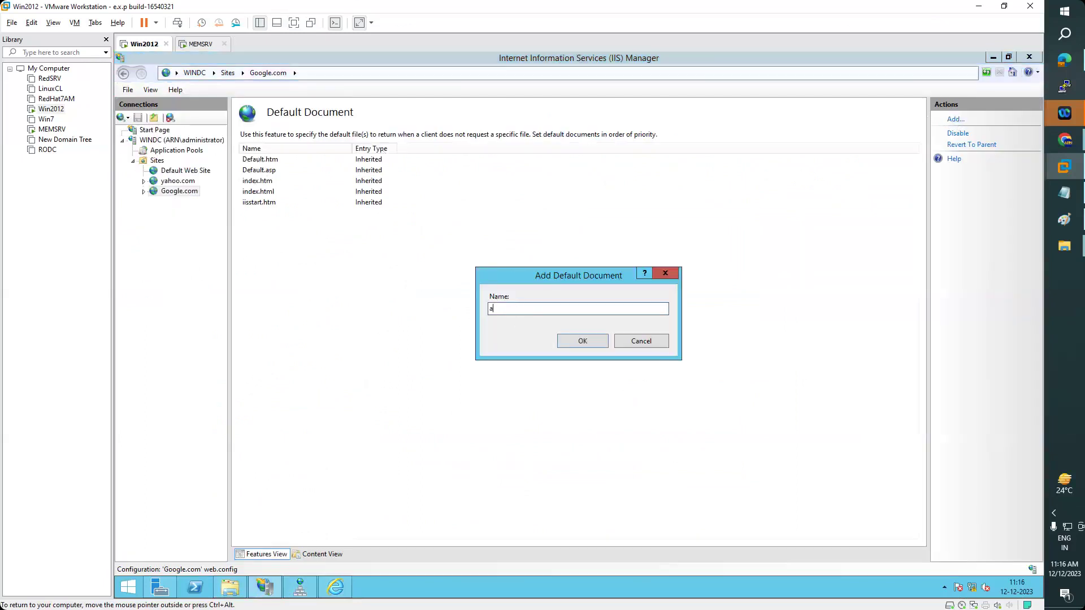
{"action": "type", "text": "pp.html"}
{"action": "key", "text": "Return"}
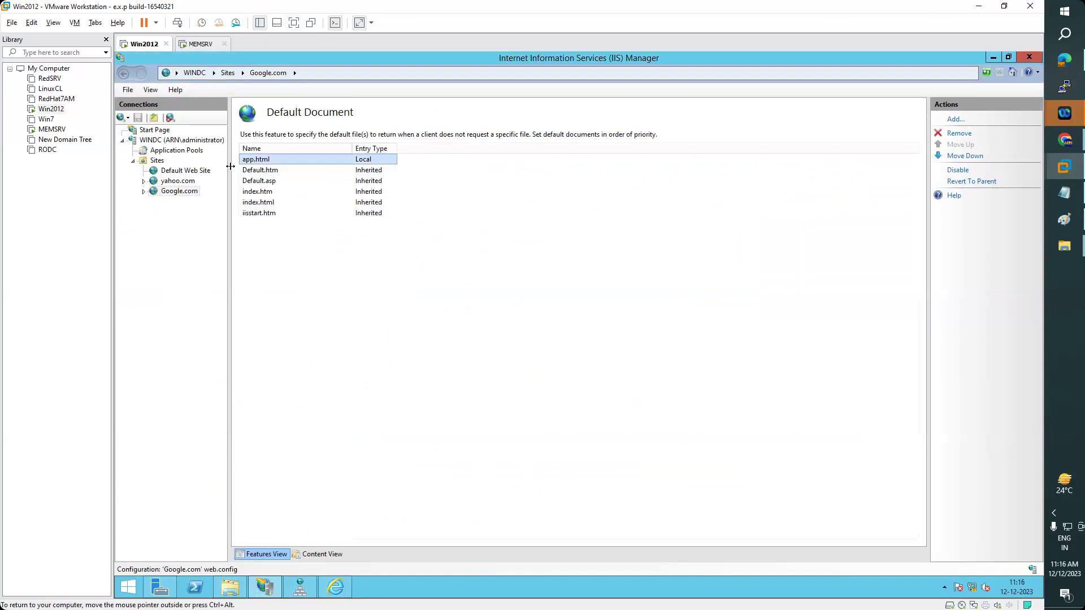
{"action": "left_click", "coordinate": [175, 192]}
- Browse the Google.com site in Internet Explorer, adding google.com to trusted sites
{"action": "right_click", "coordinate": [173, 192]}
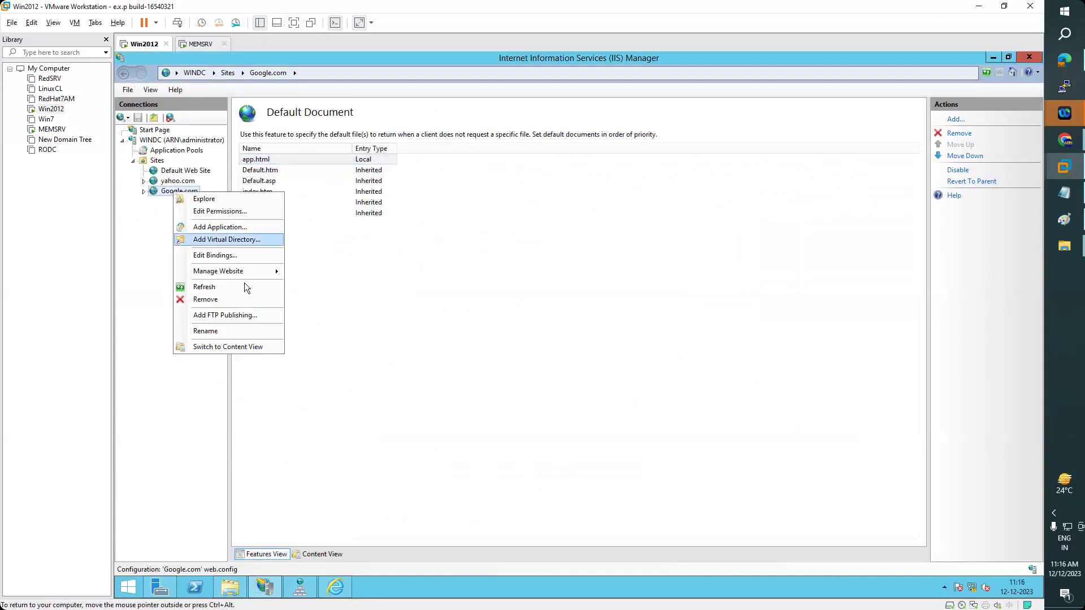
{"action": "mouse_move", "coordinate": [244, 271]}
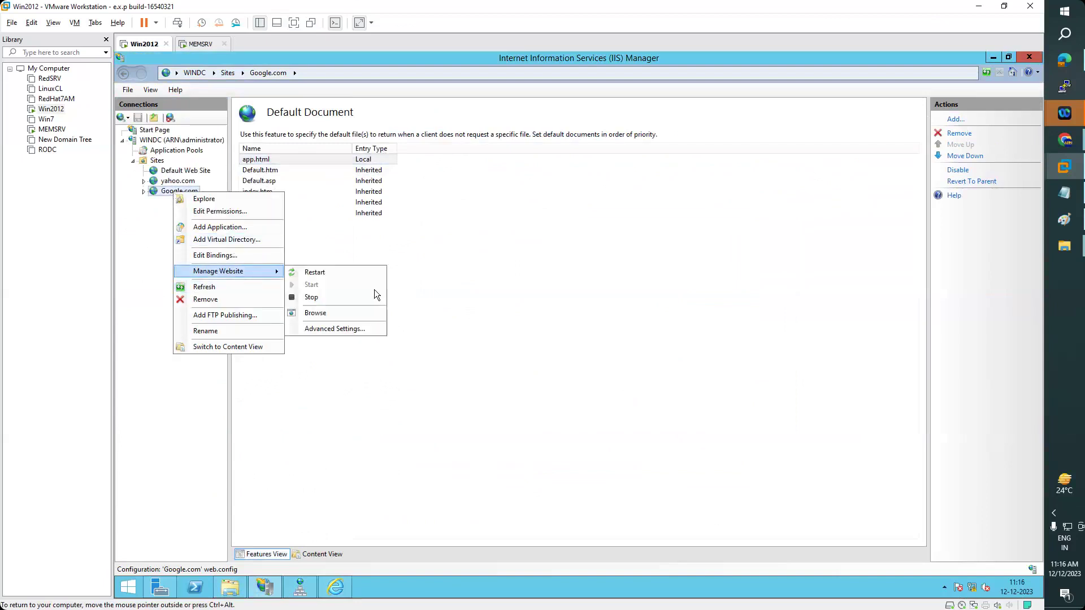
{"action": "left_click", "coordinate": [321, 313]}
{"action": "mouse_move", "coordinate": [339, 589]}
{"action": "left_click", "coordinate": [405, 534]}
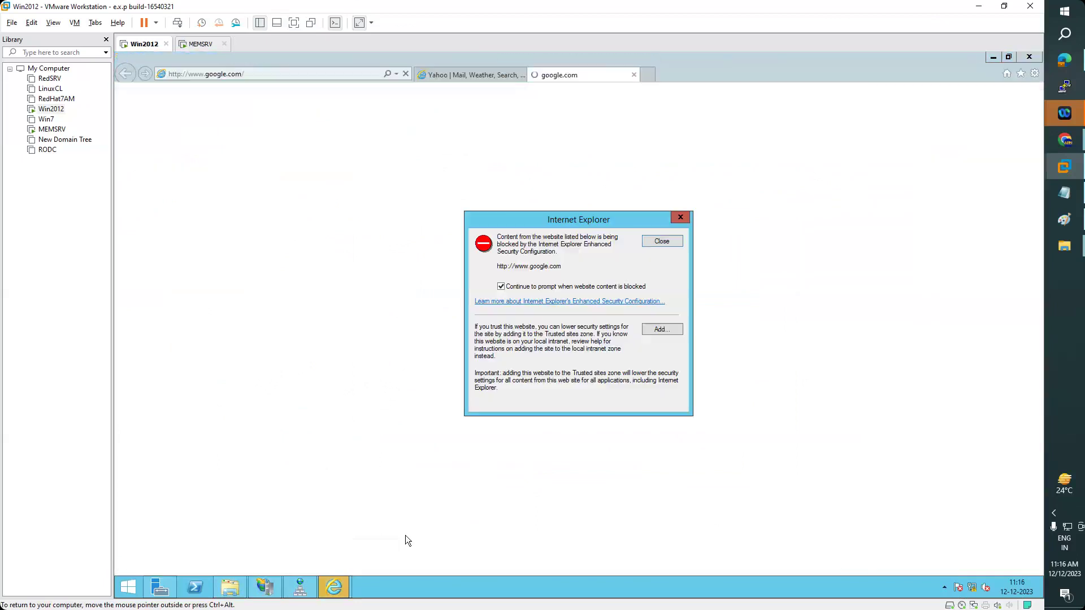
{"action": "left_click", "coordinate": [661, 303]}
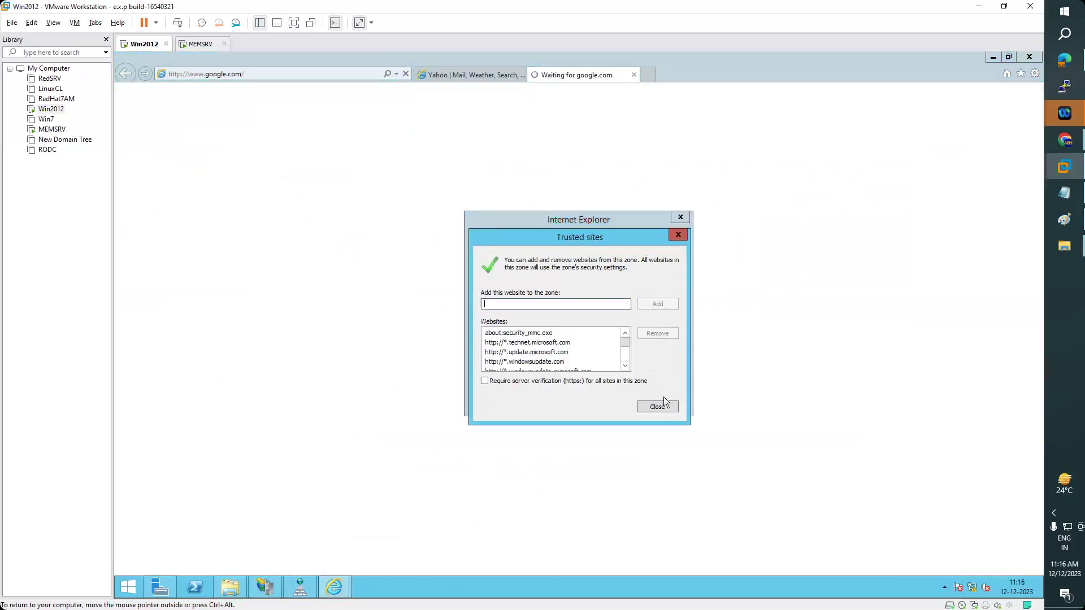
{"action": "left_click", "coordinate": [658, 407]}
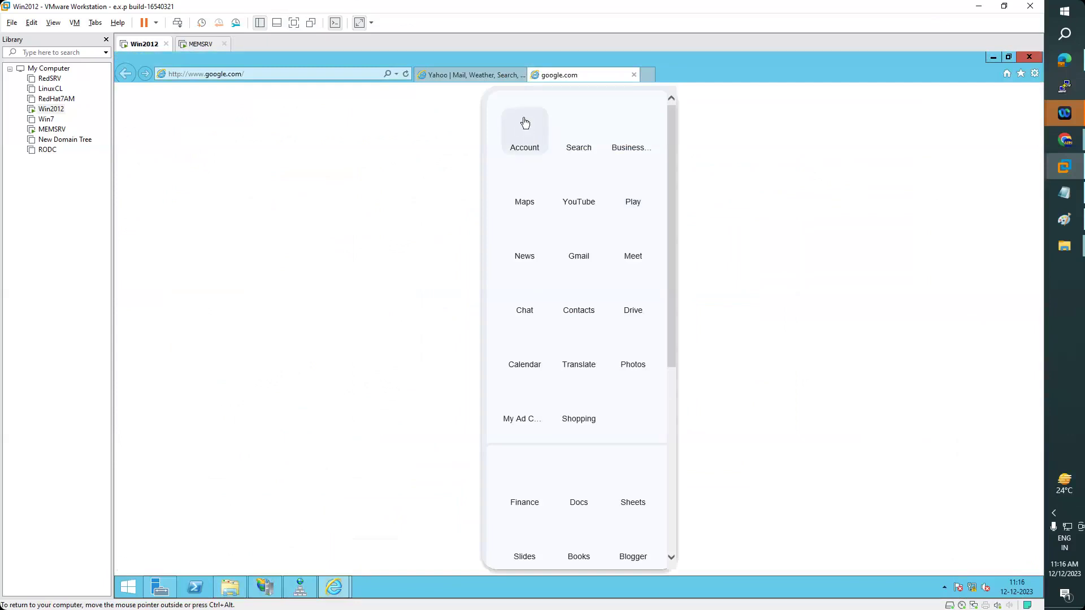
- Compare the Yahoo and google.com browser tabs, then return to IIS Manager
{"action": "left_click", "coordinate": [471, 79]}
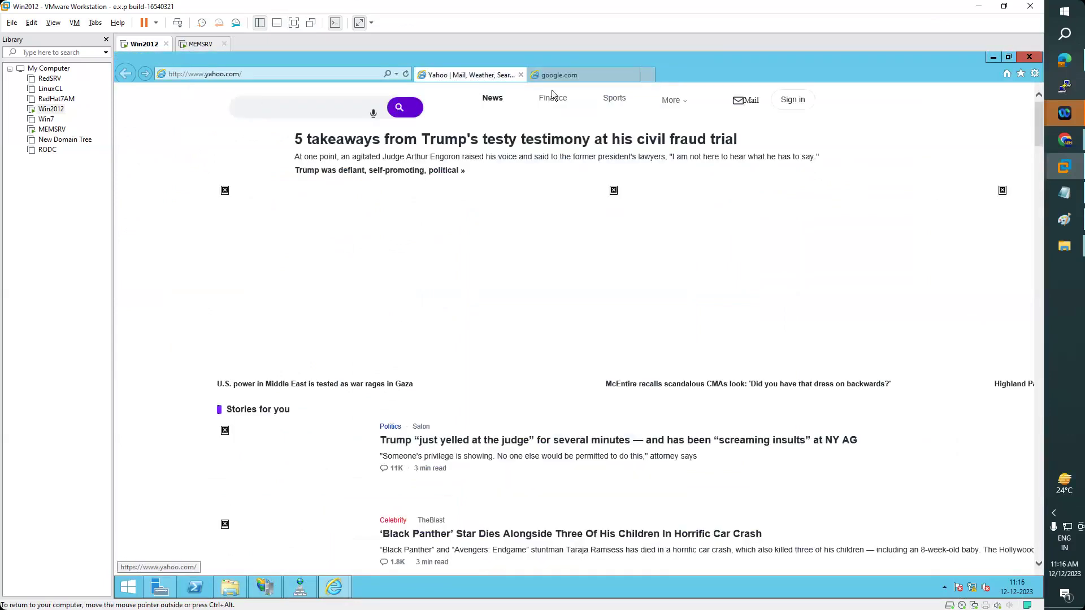
{"action": "left_click", "coordinate": [596, 76]}
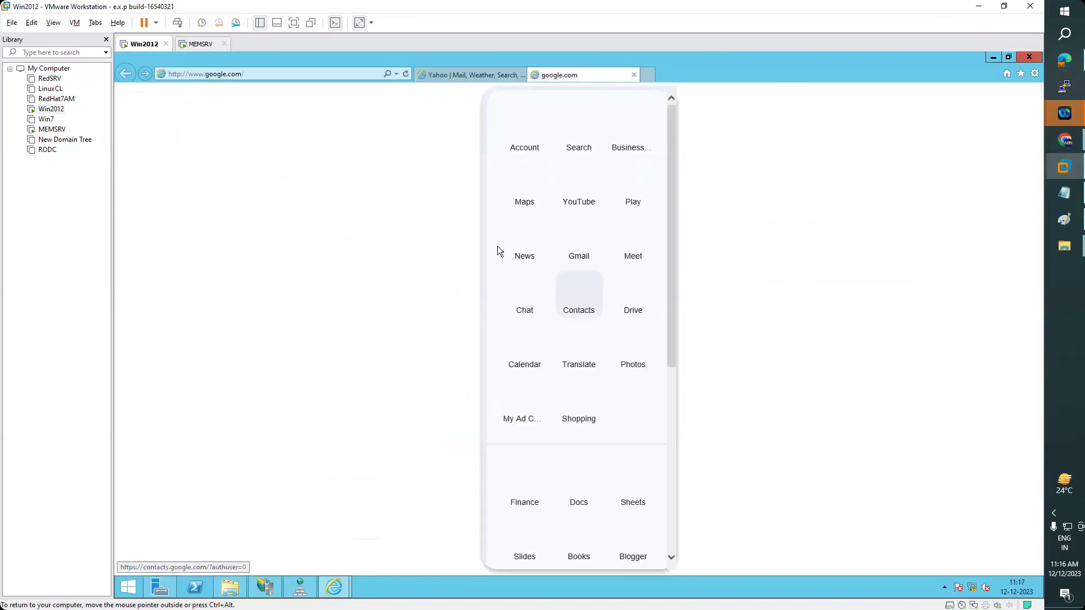
{"action": "left_click", "coordinate": [444, 73]}
{"action": "left_click", "coordinate": [559, 74]}
{"action": "left_click", "coordinate": [473, 75]}
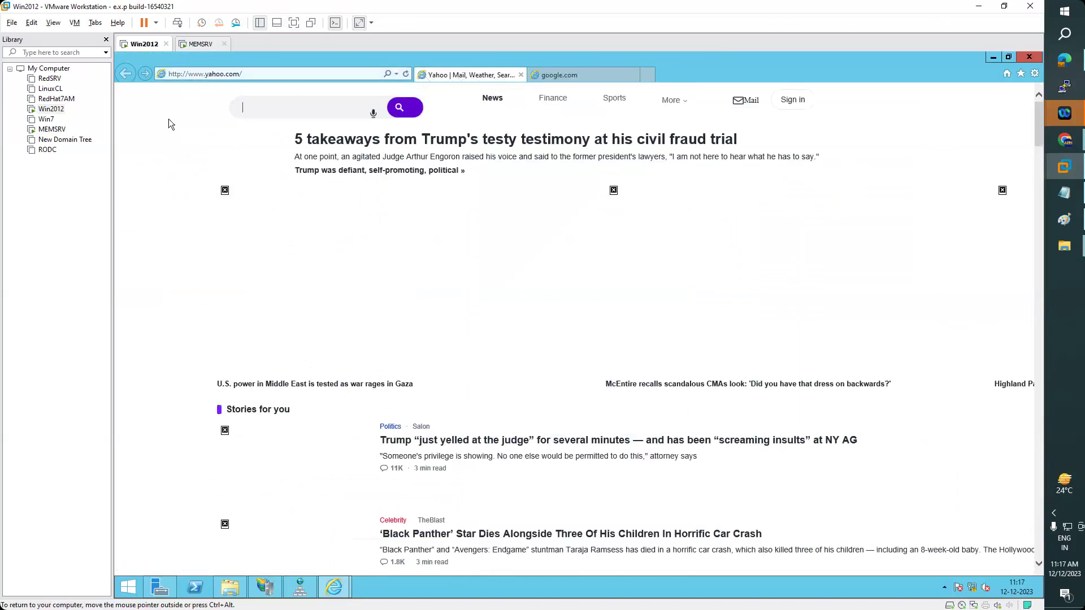
{"action": "left_click", "coordinate": [554, 76]}
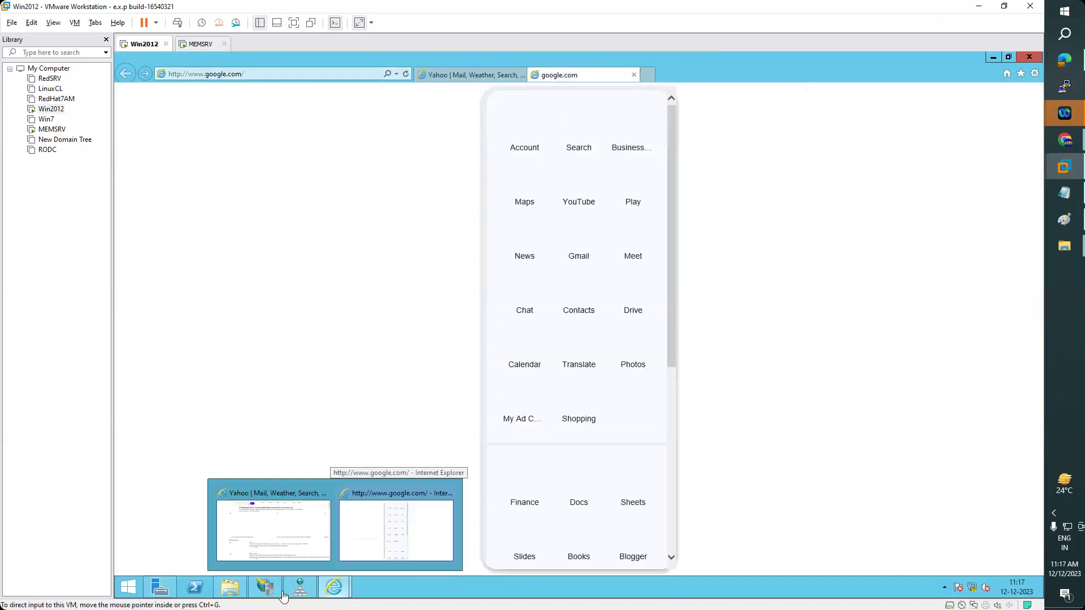
{"action": "left_click", "coordinate": [270, 594]}
{"action": "left_click", "coordinate": [271, 593]}
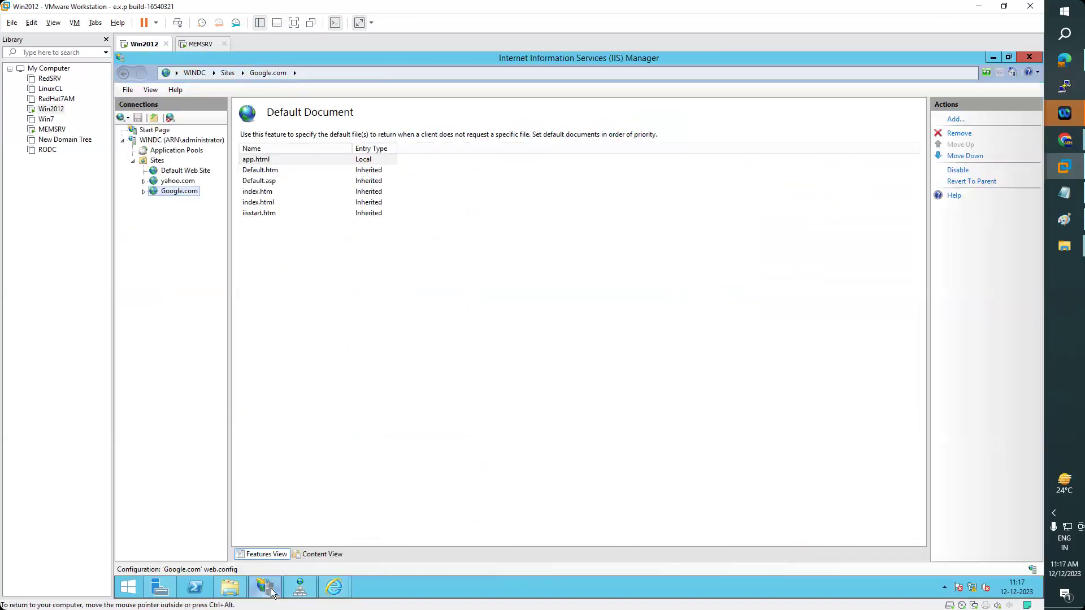
- Open yahoo.com's HTTP Redirect settings and enable redirecting requests to a destination
{"action": "left_click", "coordinate": [172, 182]}
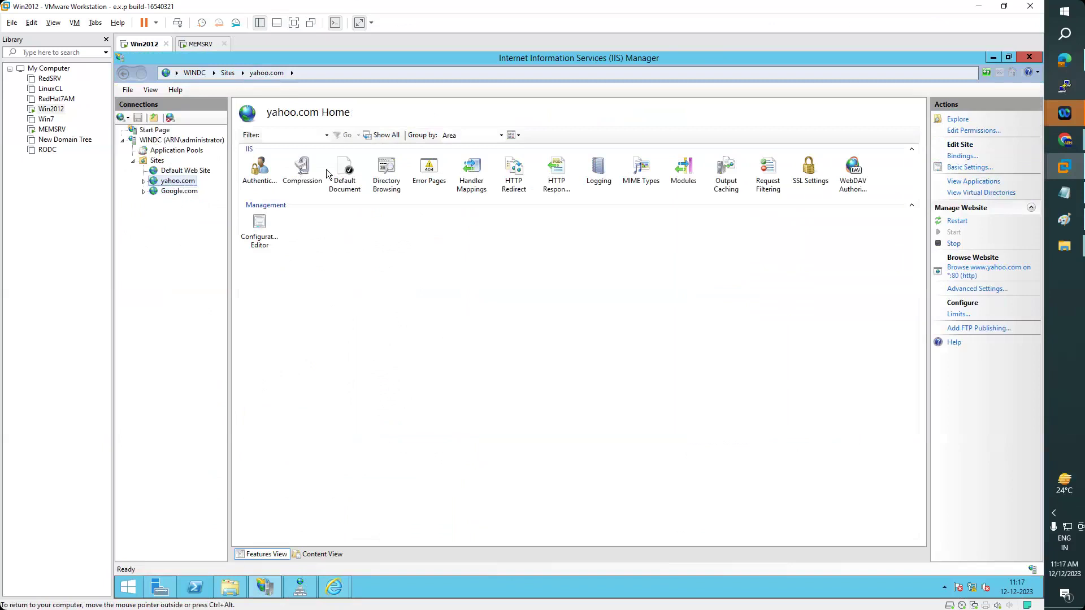
{"action": "left_click", "coordinate": [517, 179]}
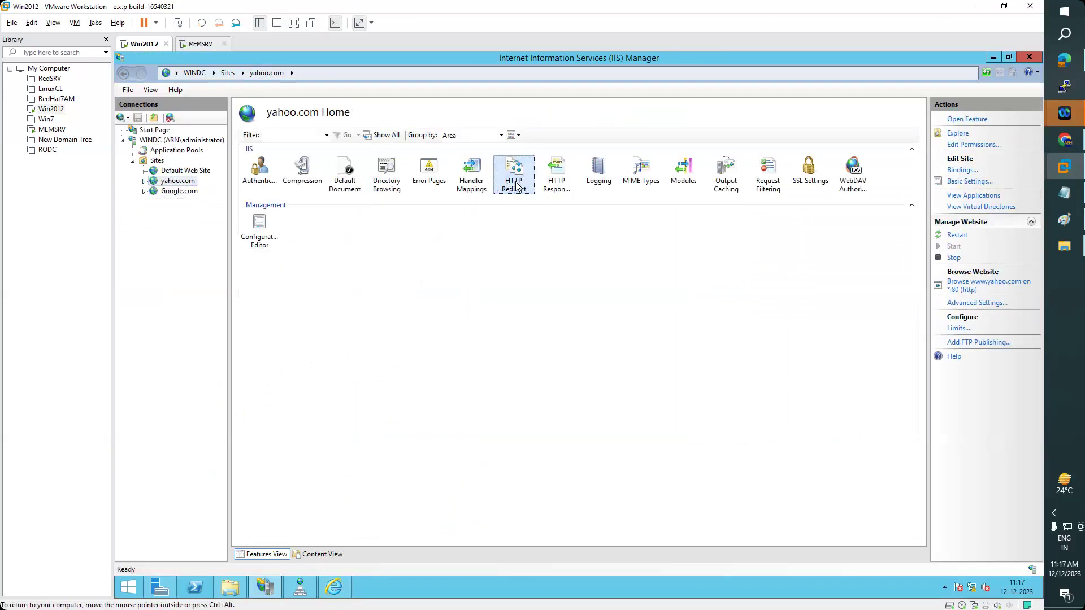
{"action": "double_click", "coordinate": [518, 180]}
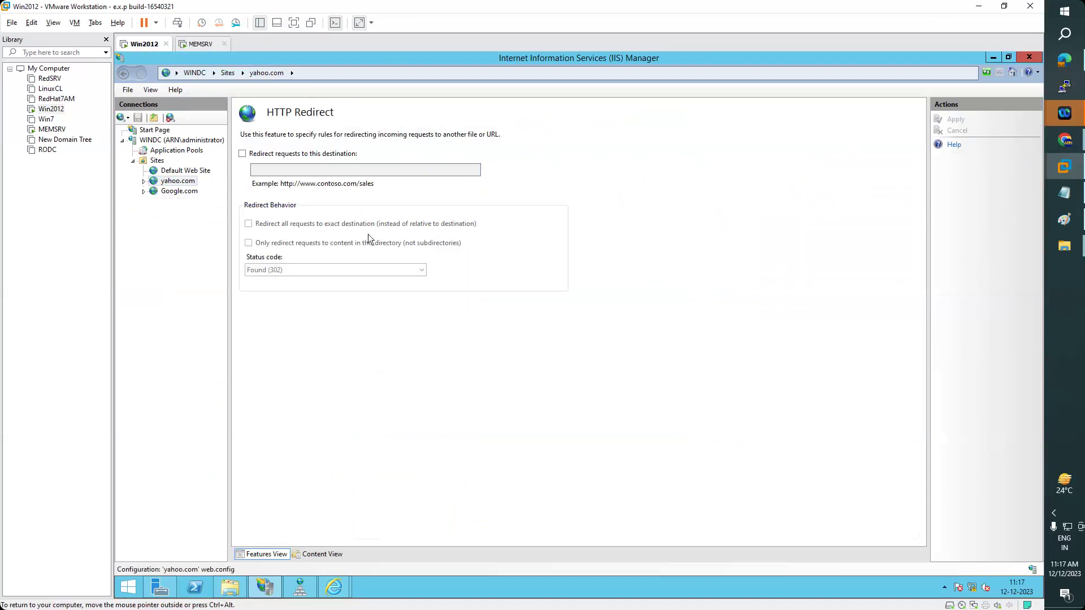
{"action": "left_click", "coordinate": [242, 154]}
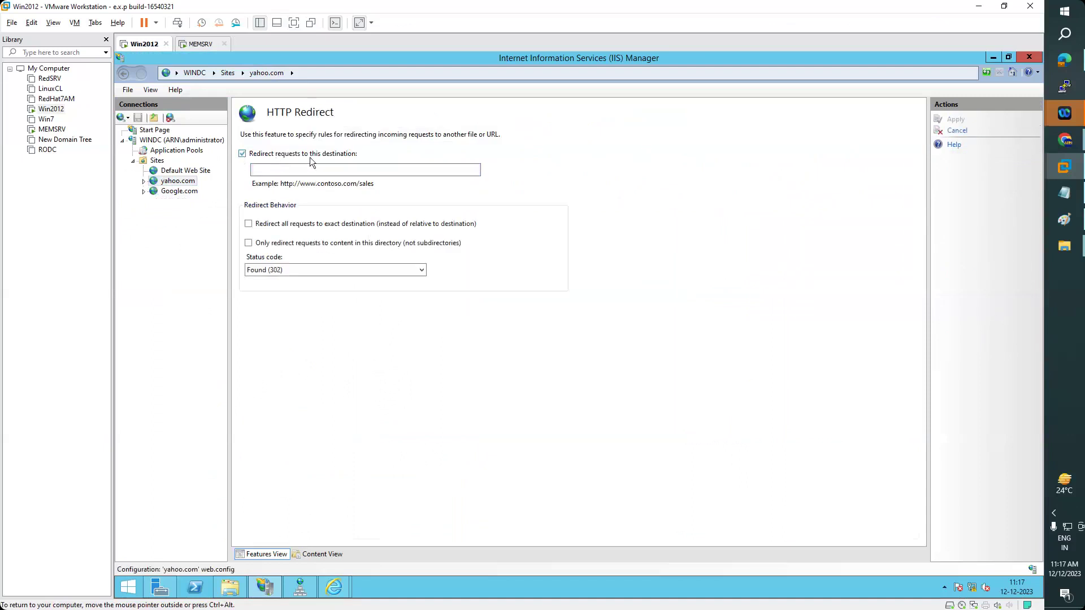
{"action": "left_click", "coordinate": [323, 168]}
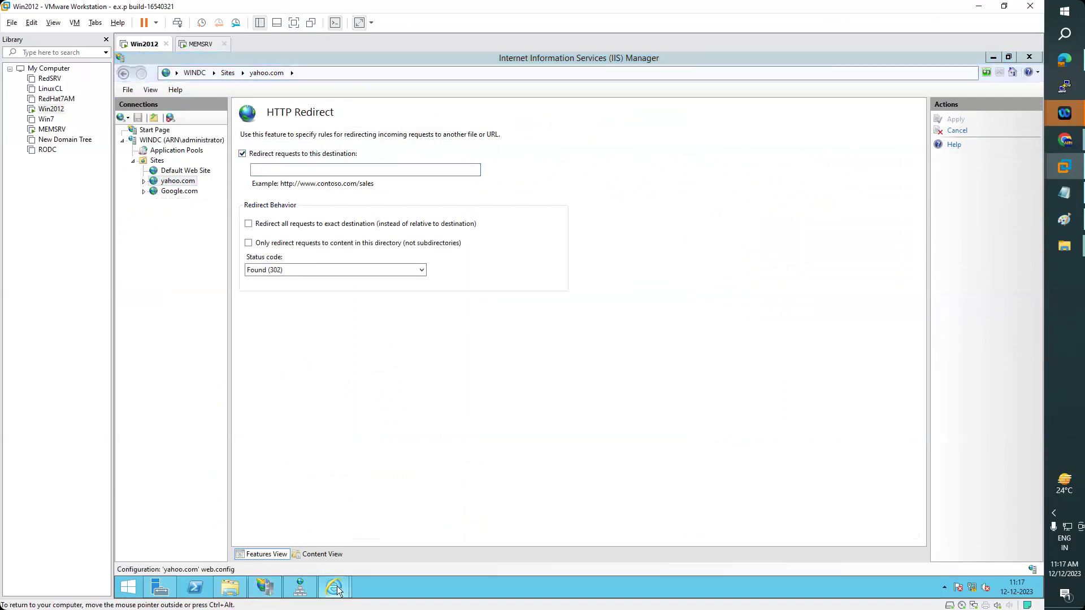
- Copy the google.com address from the browser, paste it as the redirect destination, and apply
{"action": "mouse_move", "coordinate": [334, 587]}
{"action": "left_click", "coordinate": [378, 541]}
{"action": "left_click", "coordinate": [263, 75]}
{"action": "key", "text": "ctrl+c"}
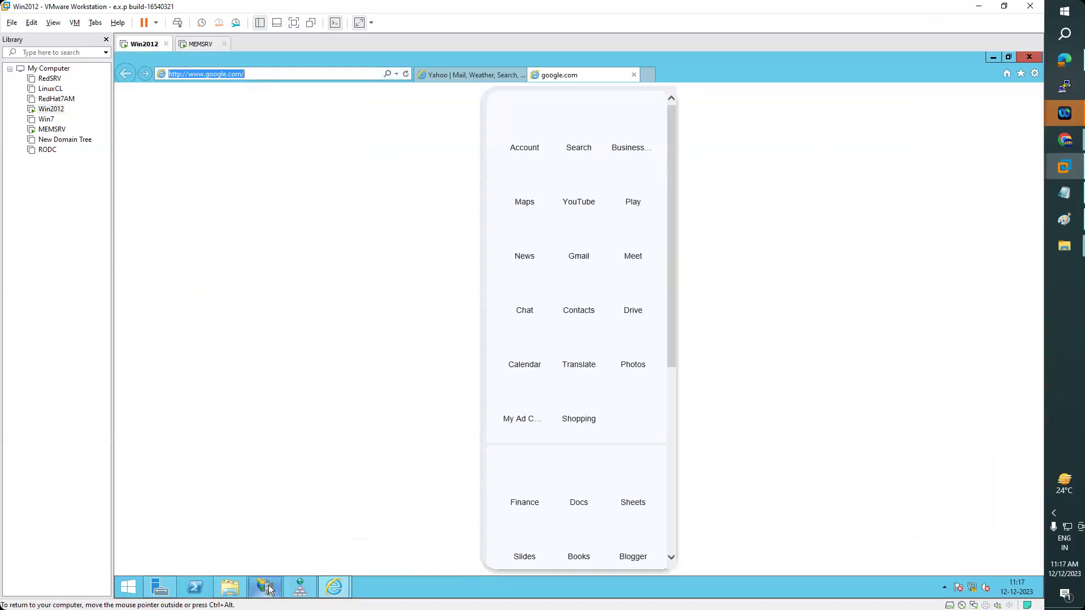
{"action": "key", "text": "alt+Tab"}
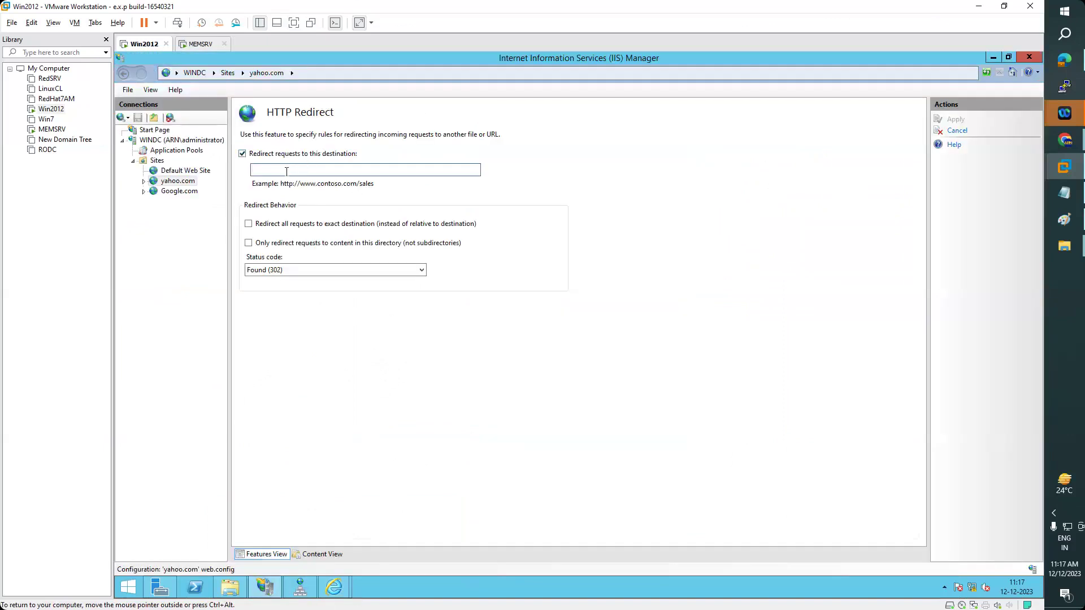
{"action": "left_click", "coordinate": [281, 172]}
{"action": "key", "text": "ctrl+v"}
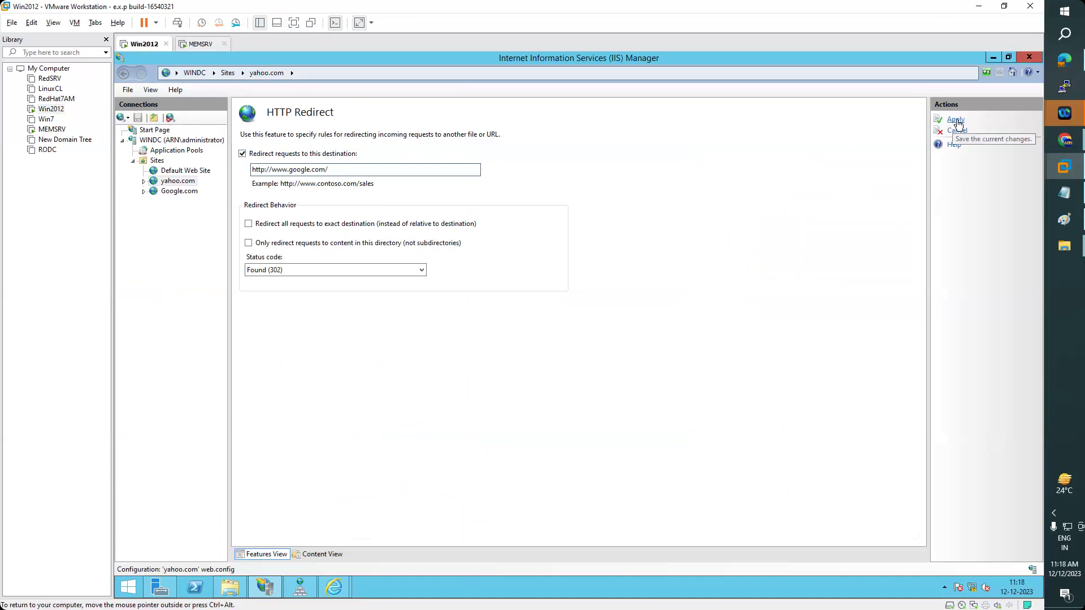
{"action": "left_click", "coordinate": [956, 120]}
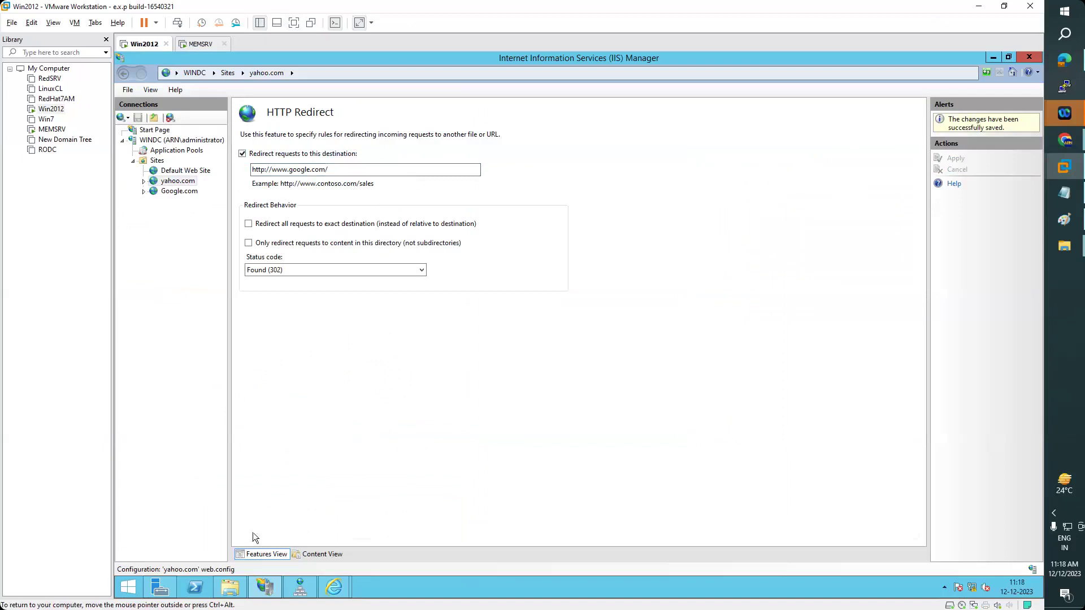
{"action": "left_click", "coordinate": [333, 586]}
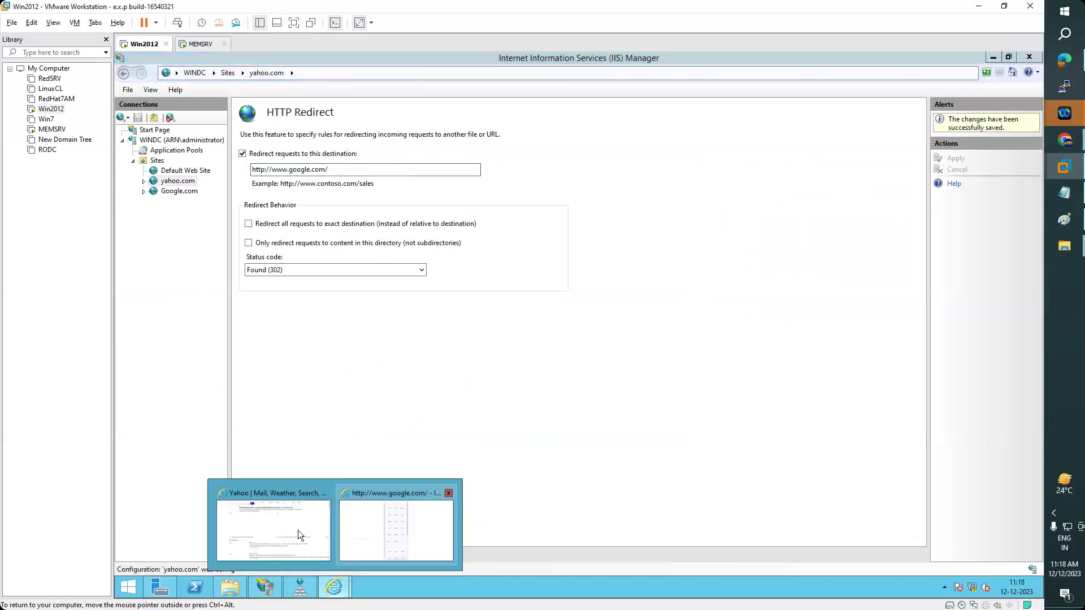
{"action": "left_click", "coordinate": [297, 530]}
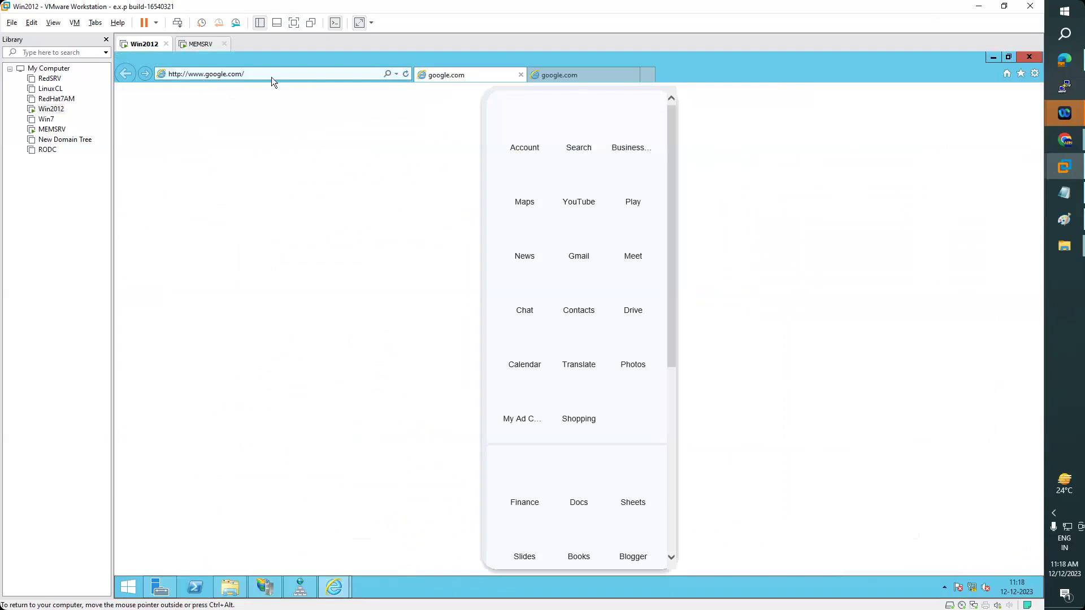
{"action": "left_click", "coordinate": [648, 75]}
{"action": "type", "text": "yah"}
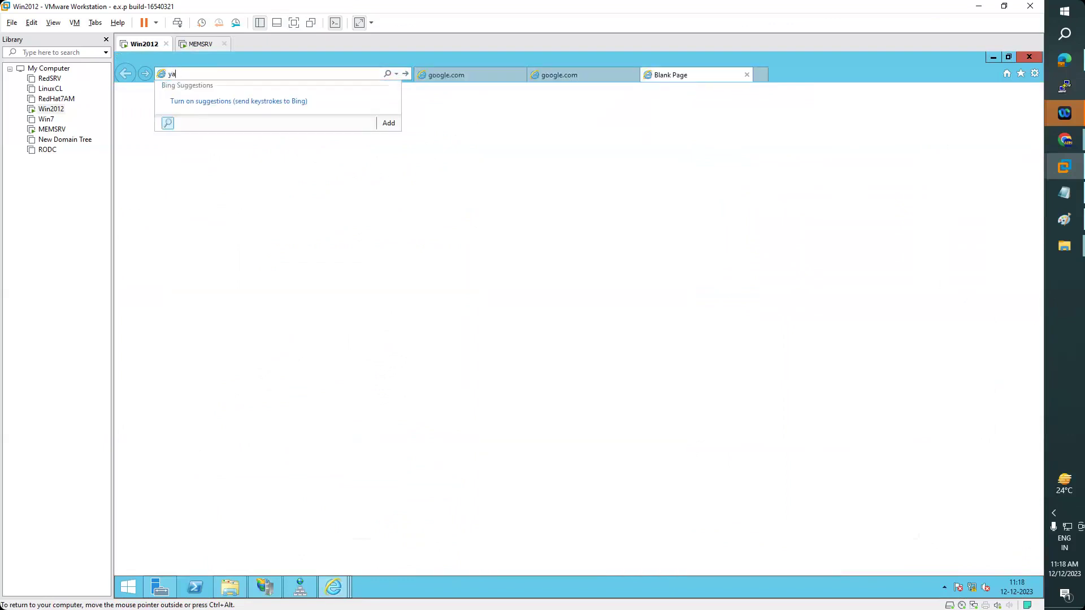
{"action": "key", "text": "BackSpace"}
{"action": "key", "text": "BackSpace"}
{"action": "type", "text": "yahoo.com"}
{"action": "key", "text": "Escape"}
{"action": "key", "text": "Escape"}
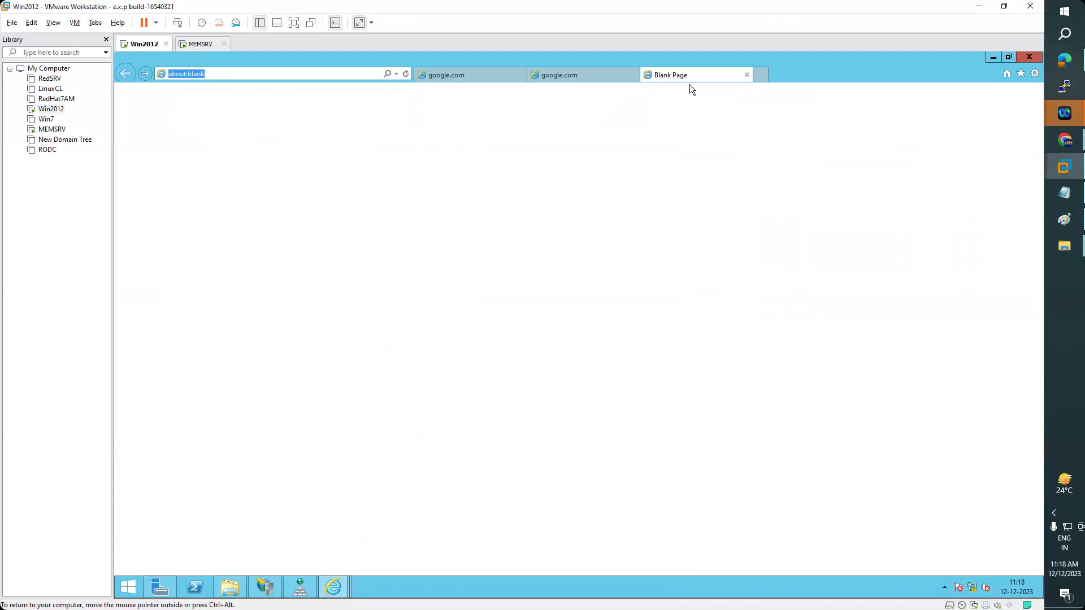
{"action": "left_click", "coordinate": [745, 75]}
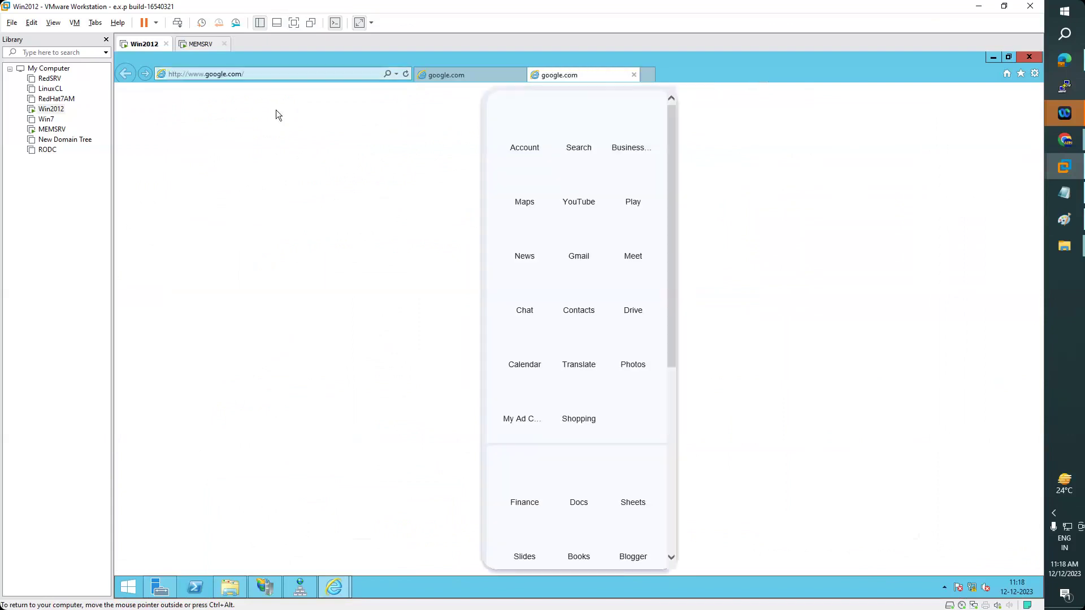
{"action": "key", "text": "ctrl+t"}
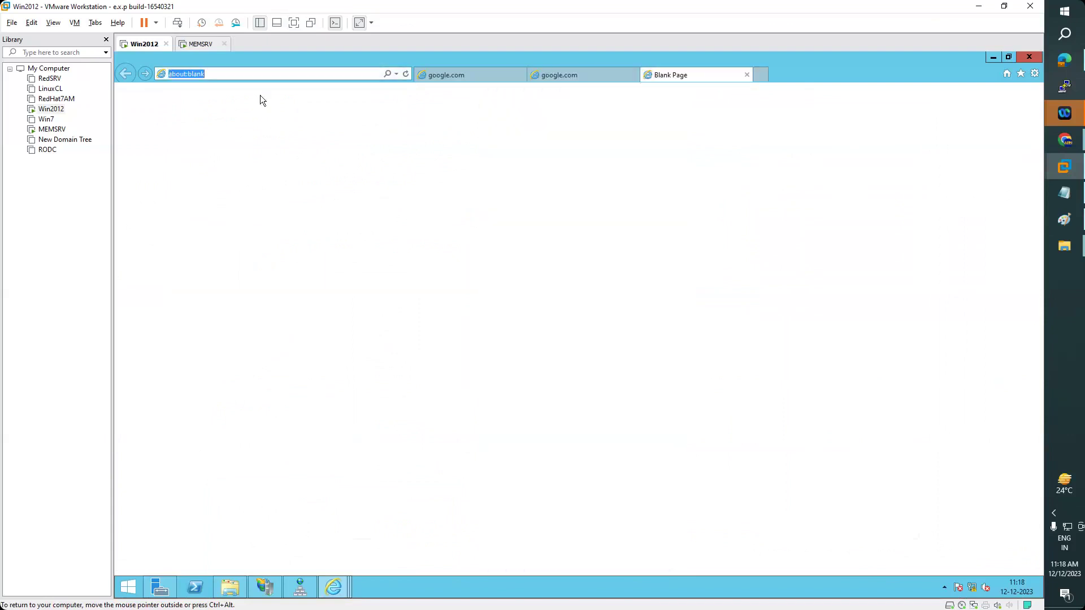
{"action": "type", "text": "w"}
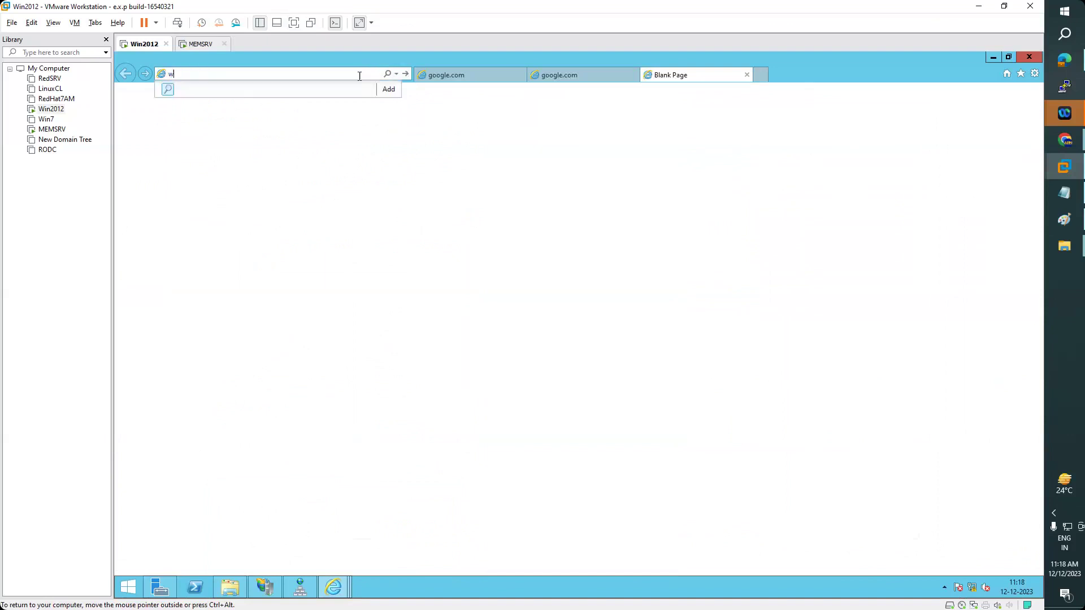
{"action": "type", "text": "ww.yahoo.com"}
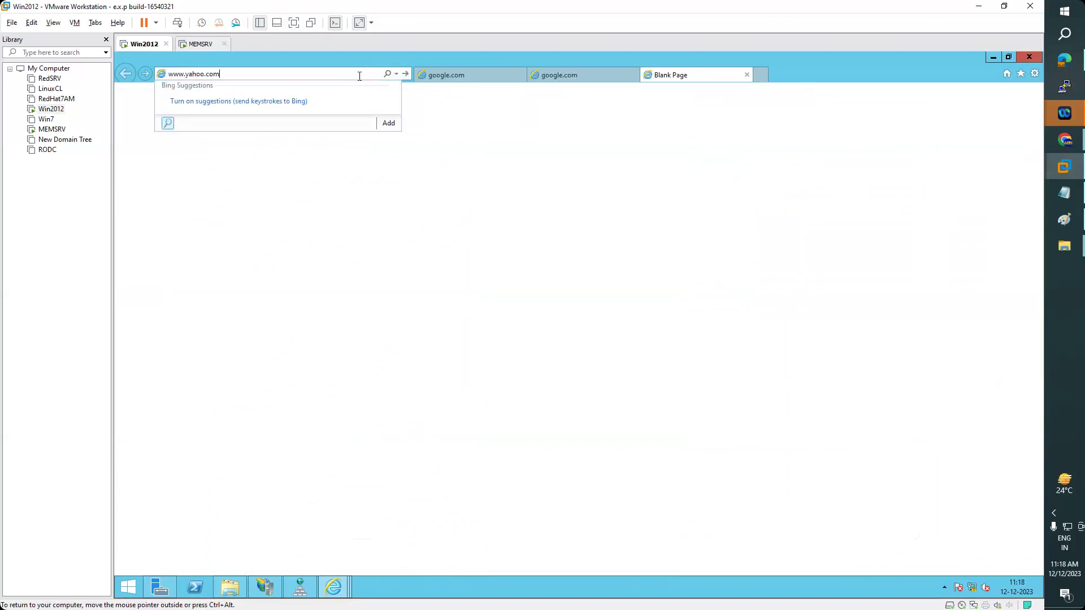
{"action": "key", "text": "Return"}
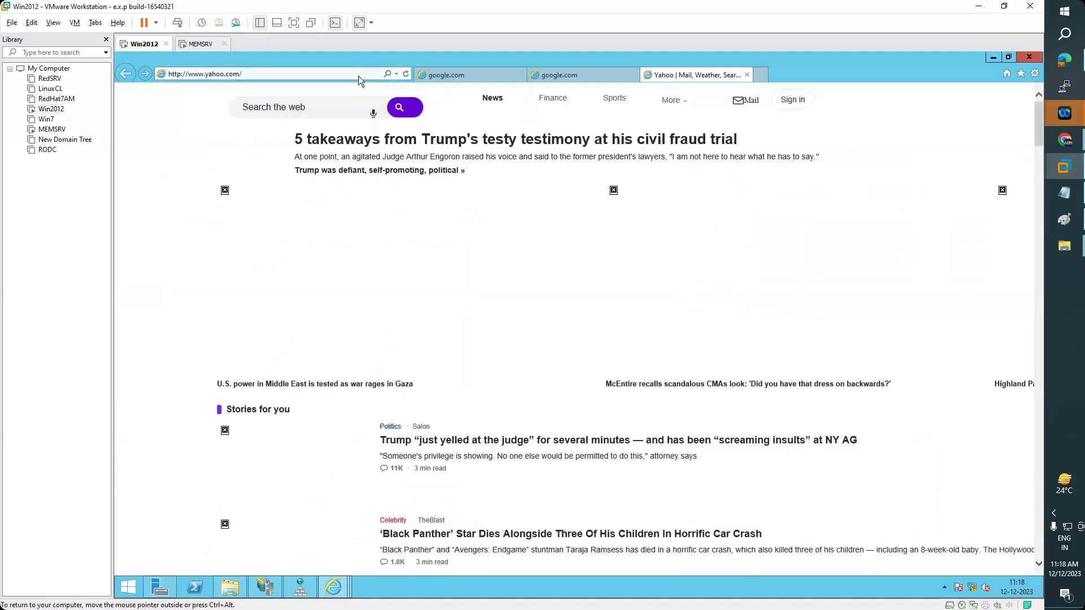
- Open google.com in the browser, then switch back to the Yahoo.com zone in DNS Manager
{"action": "left_click", "coordinate": [406, 74]}
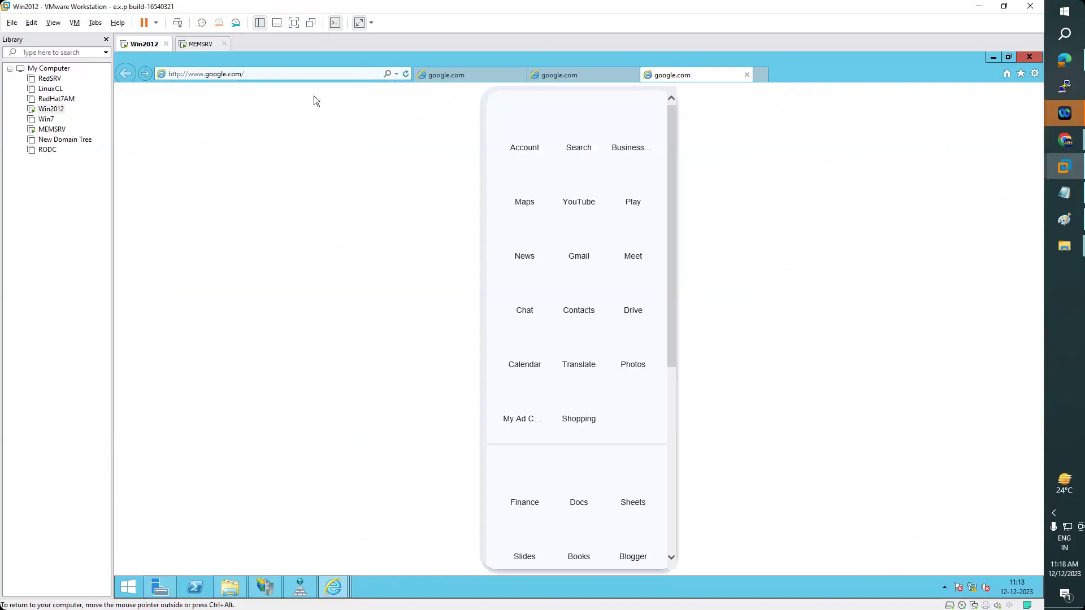
{"action": "left_click", "coordinate": [300, 588]}
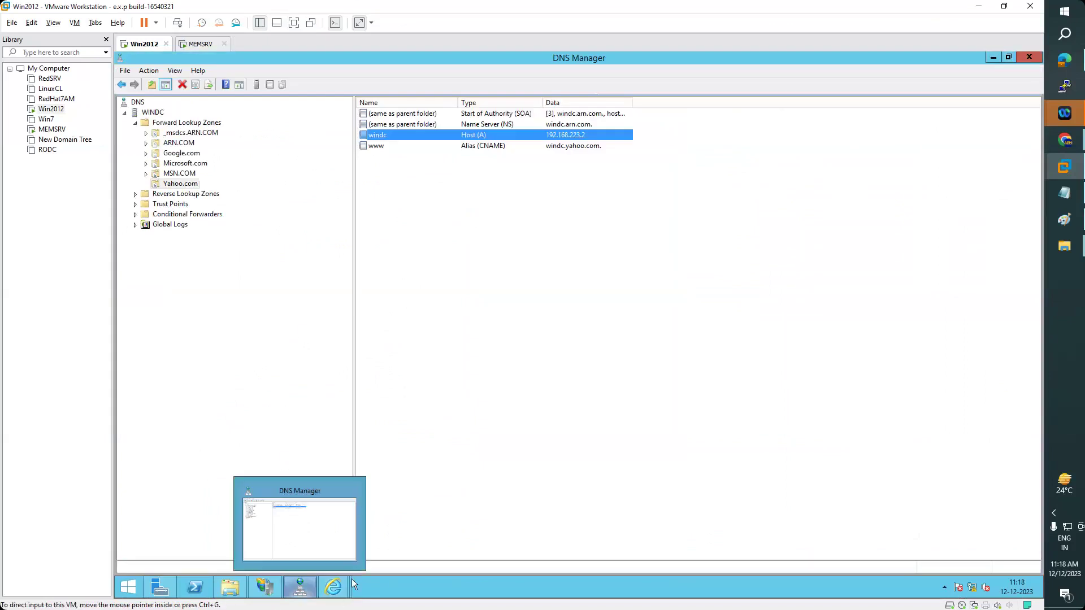
{"action": "mouse_move", "coordinate": [334, 587]}
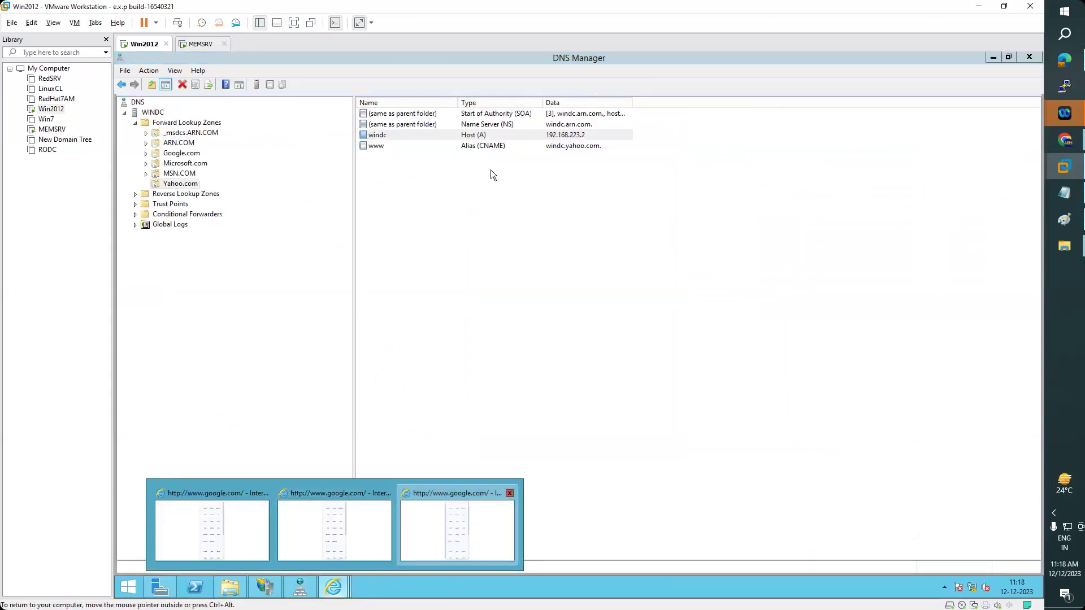
{"action": "left_click", "coordinate": [442, 526]}
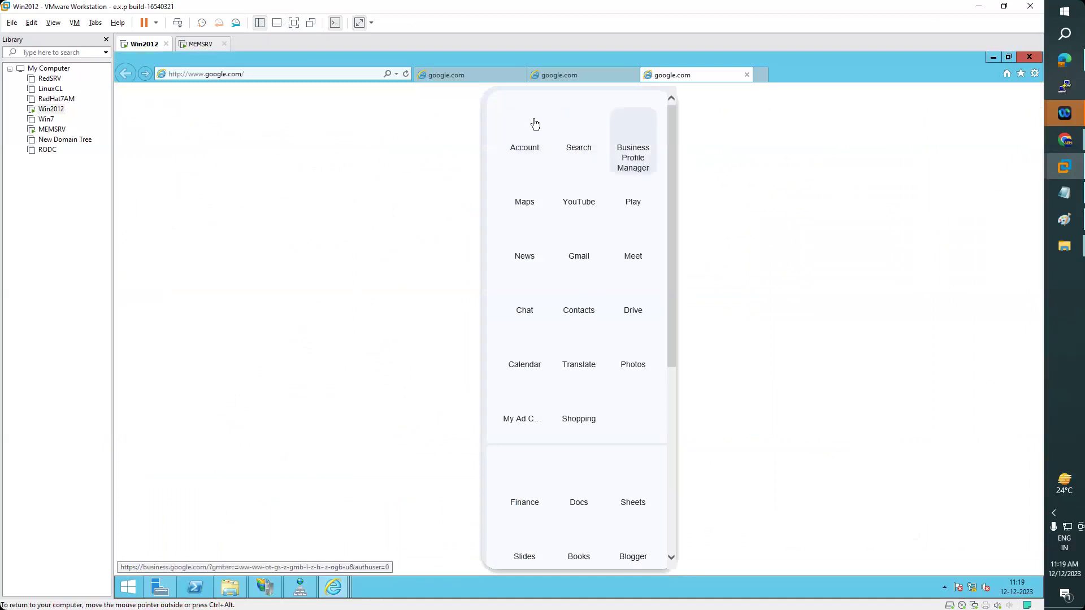
{"action": "left_click", "coordinate": [307, 591]}
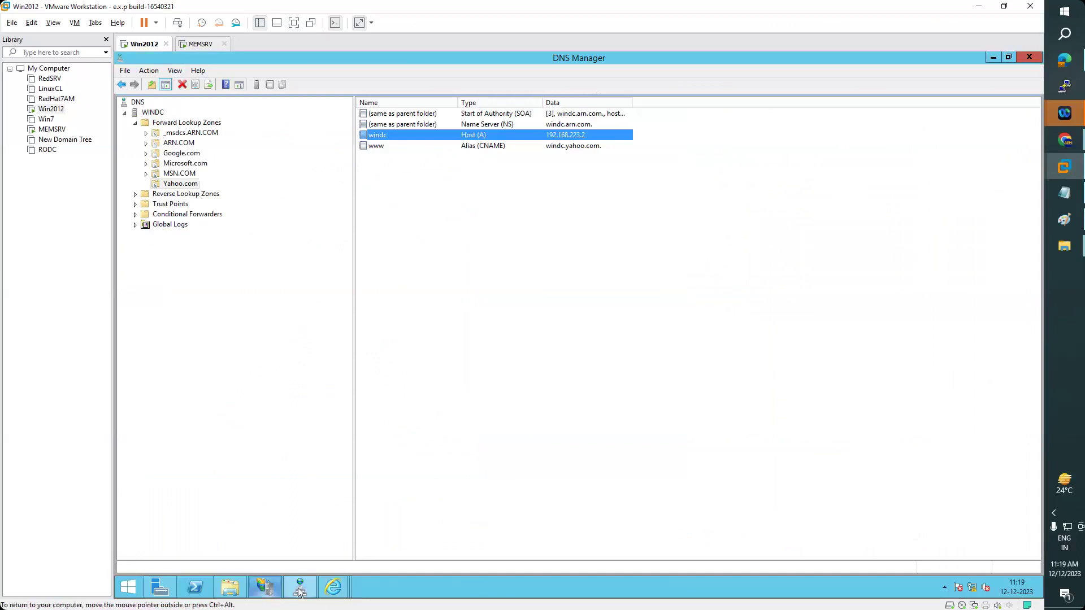
- Begin adding a Maps virtual directory to Google.com, then bring the host's Downloads folder forward
{"action": "left_click", "coordinate": [268, 591]}
{"action": "left_click", "coordinate": [181, 192]}
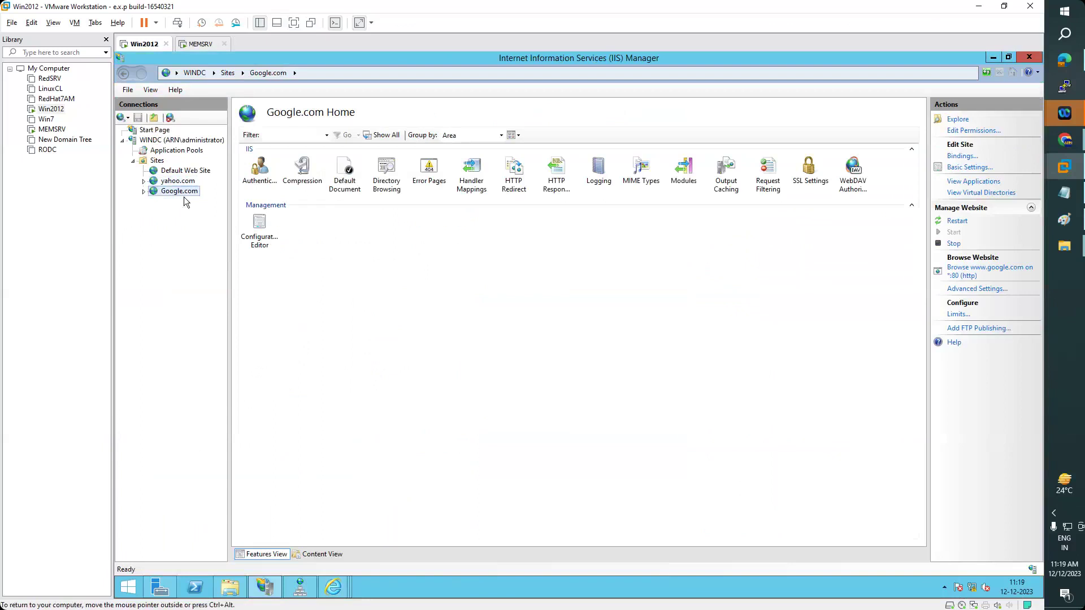
{"action": "right_click", "coordinate": [181, 192]}
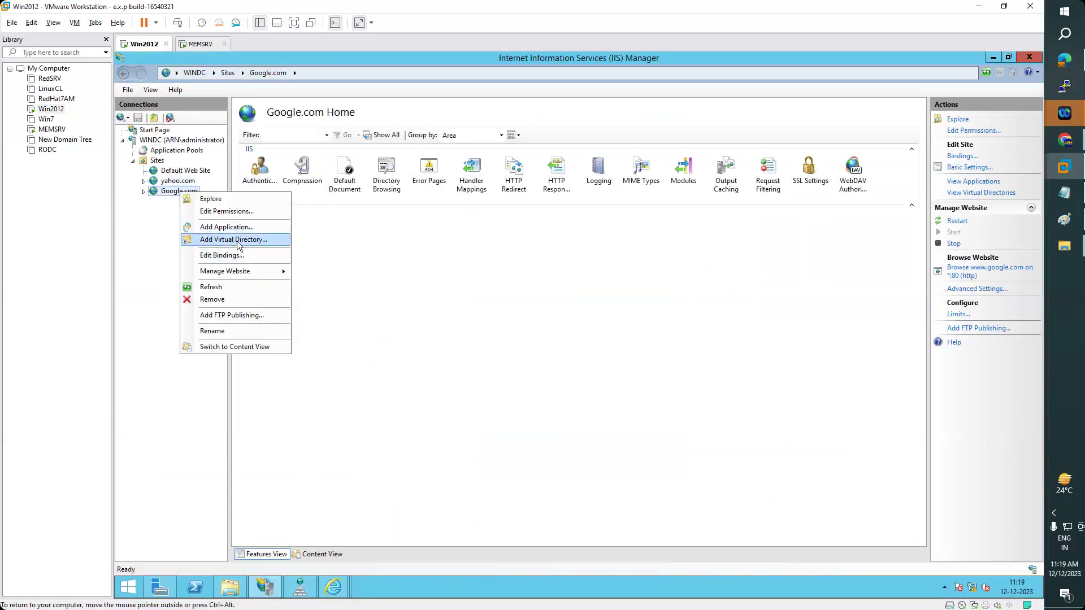
{"action": "left_click", "coordinate": [232, 240]}
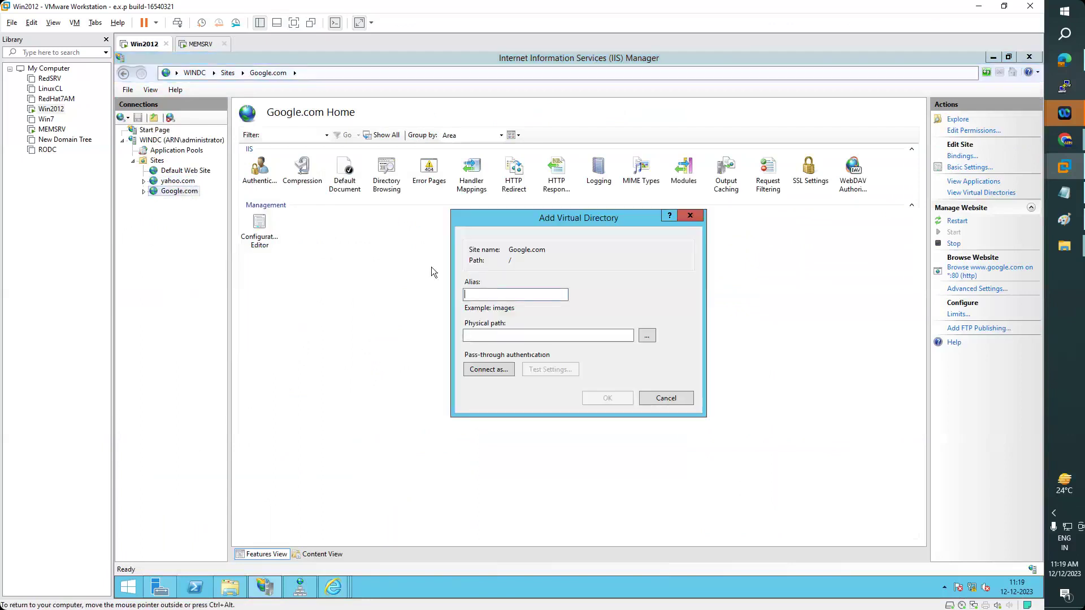
{"action": "type", "text": "Maps"}
{"action": "mouse_move", "coordinate": [1065, 247]}
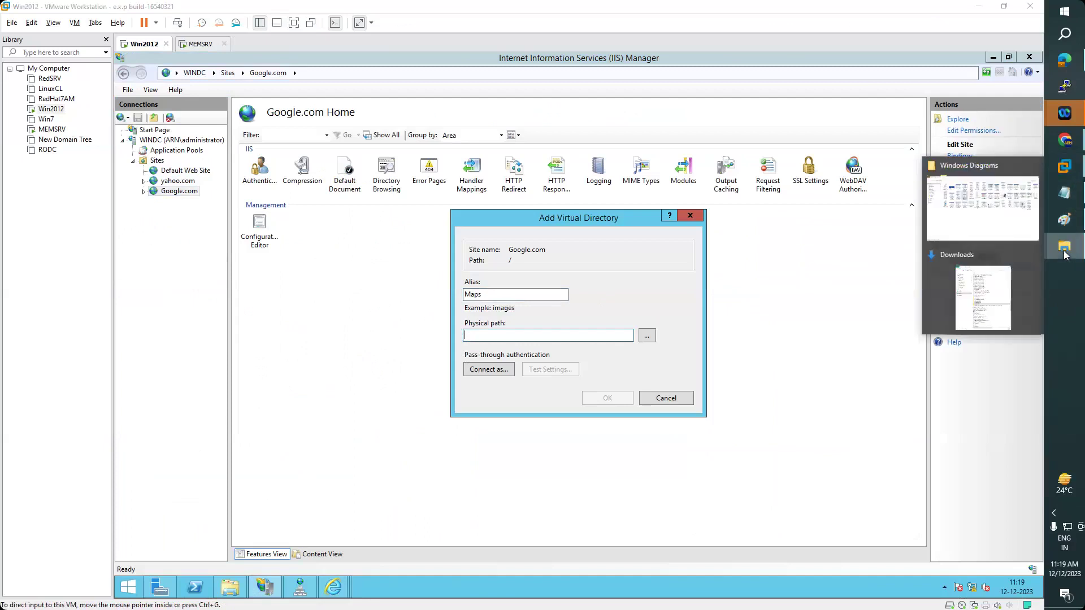
{"action": "left_click", "coordinate": [1012, 295]}
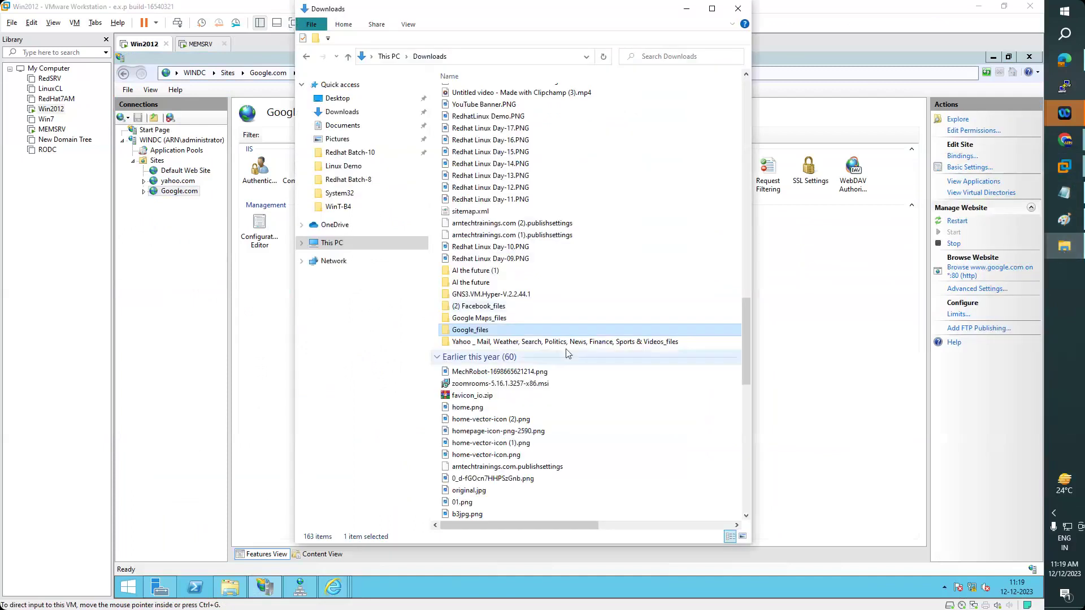
- Paste Google Maps.html and Google Maps_files onto the VM's D: drive; it fails on a too-long file name
{"action": "double_click", "coordinate": [501, 320]}
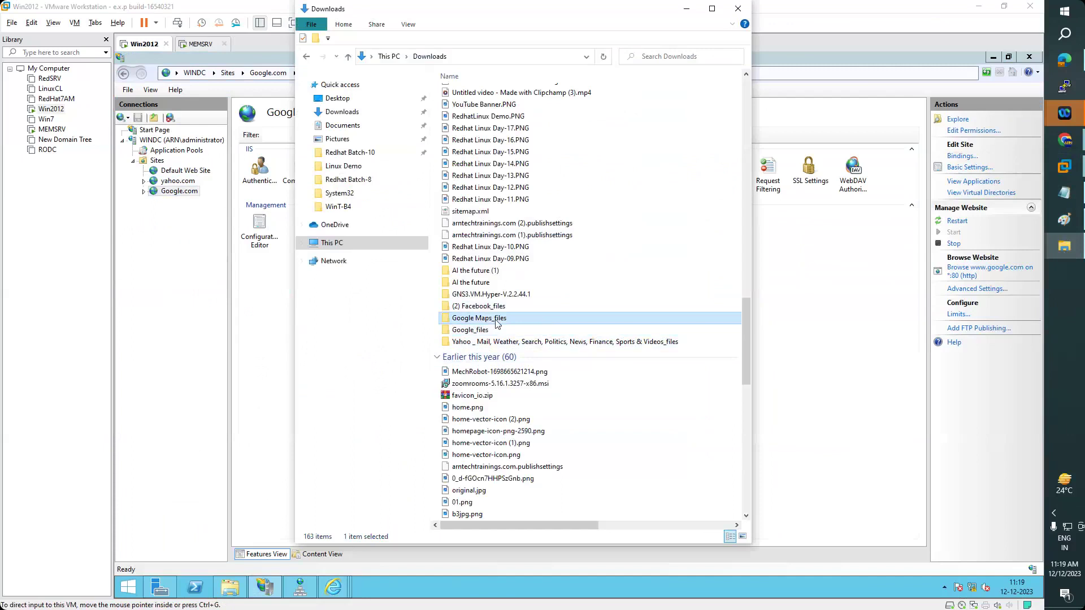
{"action": "left_click", "coordinate": [436, 56]}
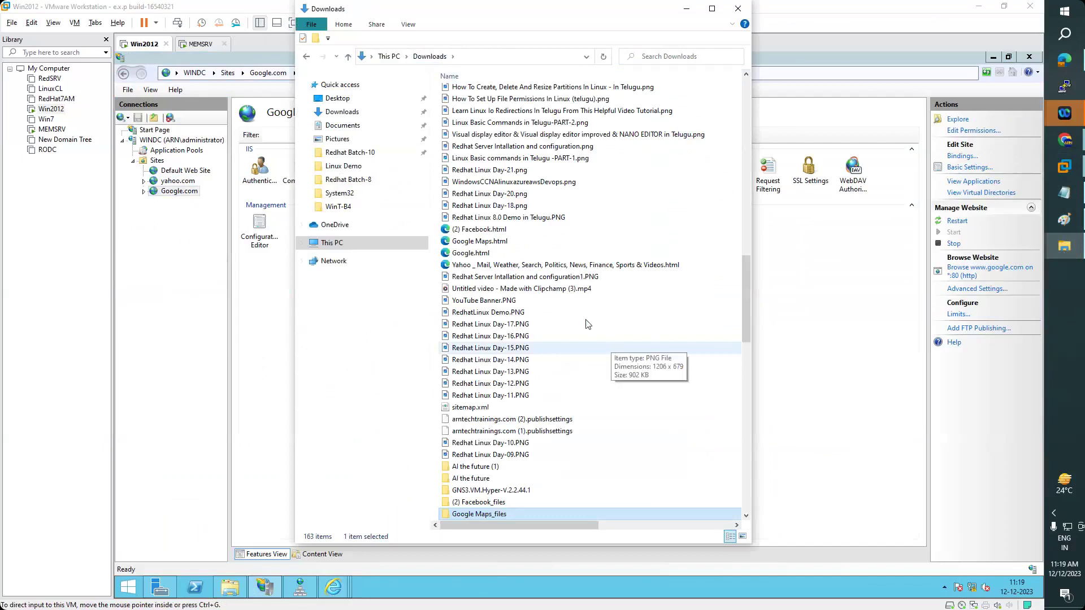
{"action": "scroll", "coordinate": [611, 283], "scroll_direction": "down", "scroll_amount": 1}
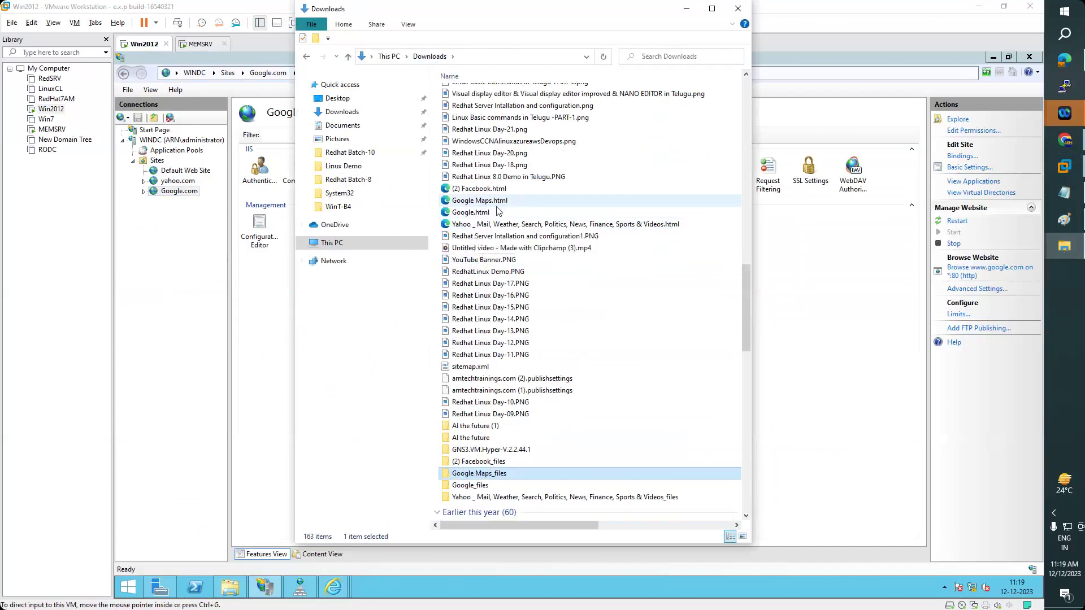
{"action": "left_click", "coordinate": [476, 201]}
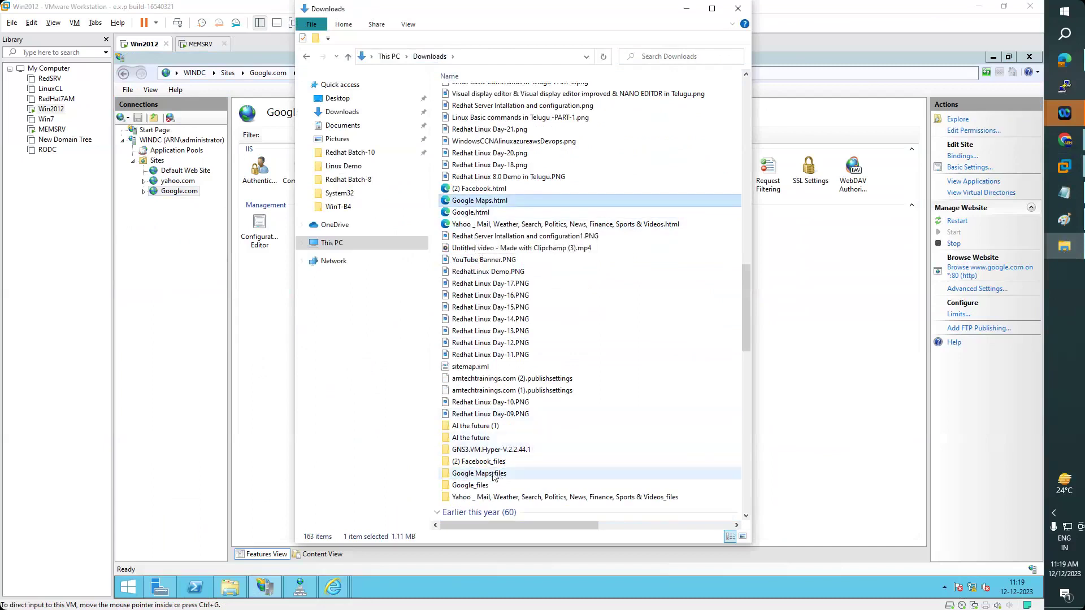
{"action": "left_click", "coordinate": [648, 475], "text": "ctrl"}
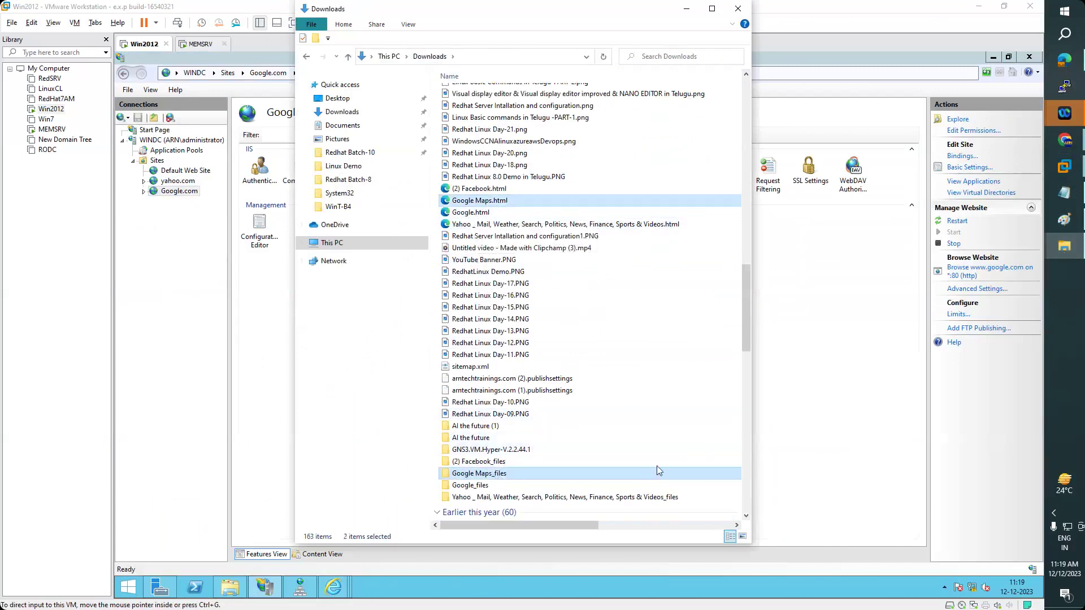
{"action": "left_click", "coordinate": [1065, 167]}
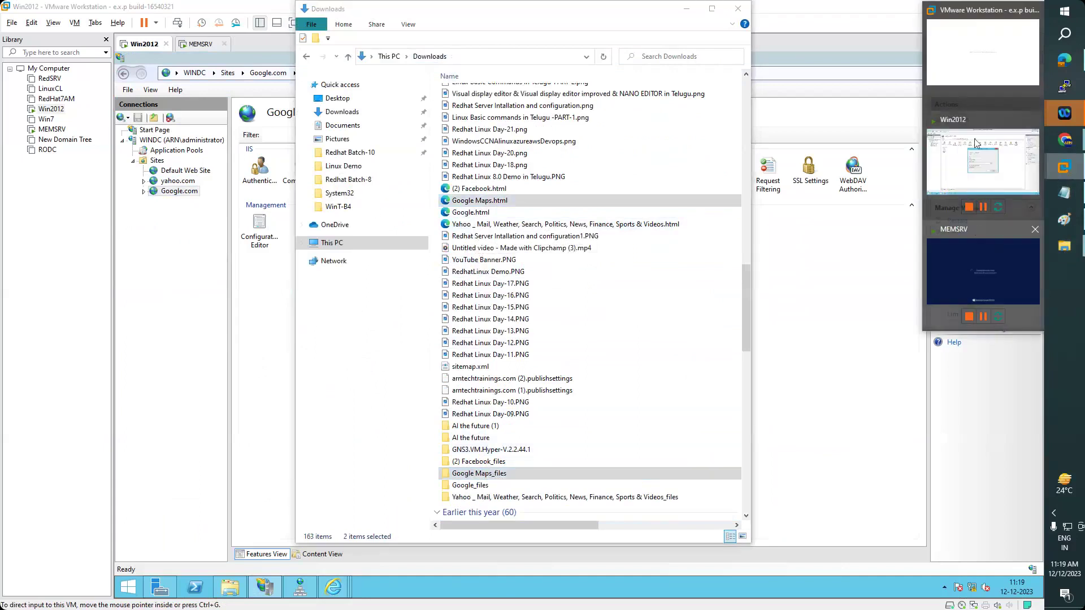
{"action": "left_click", "coordinate": [983, 161]}
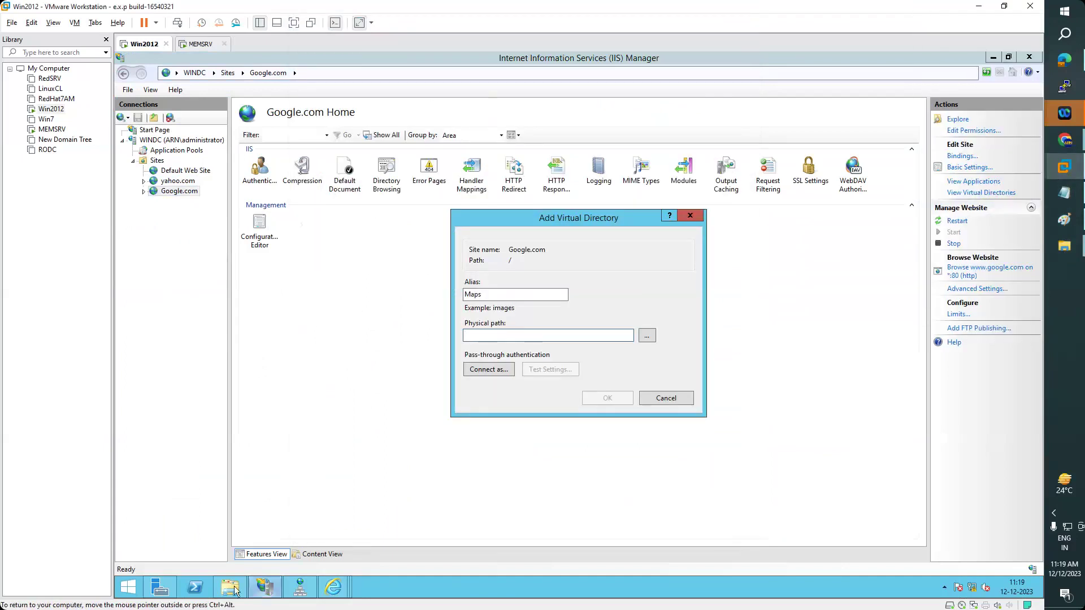
{"action": "left_click", "coordinate": [234, 588]}
{"action": "left_click", "coordinate": [253, 89]}
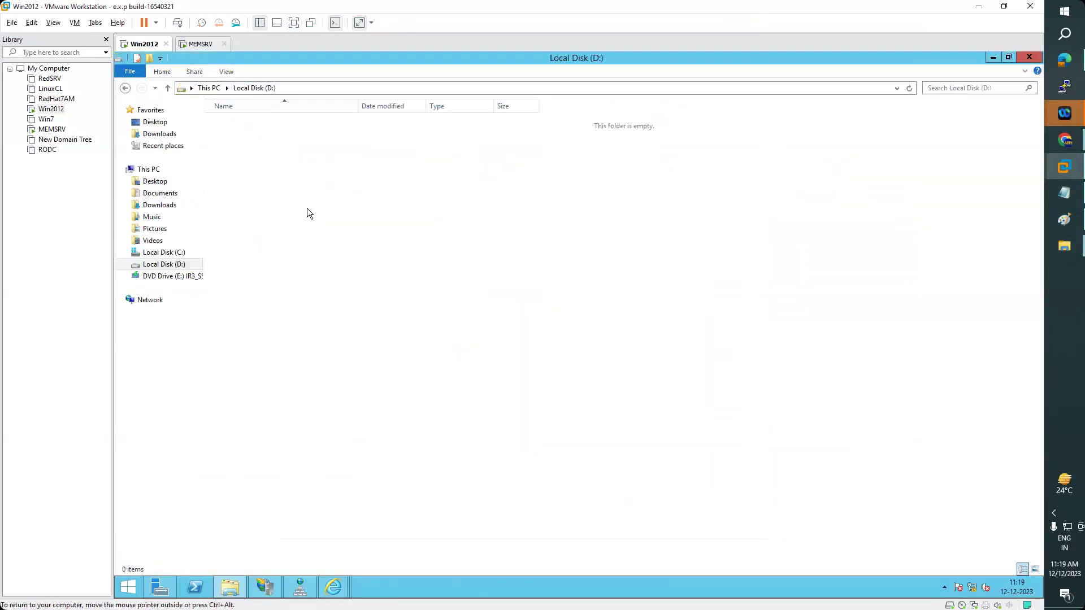
{"action": "key", "text": "ctrl+v"}
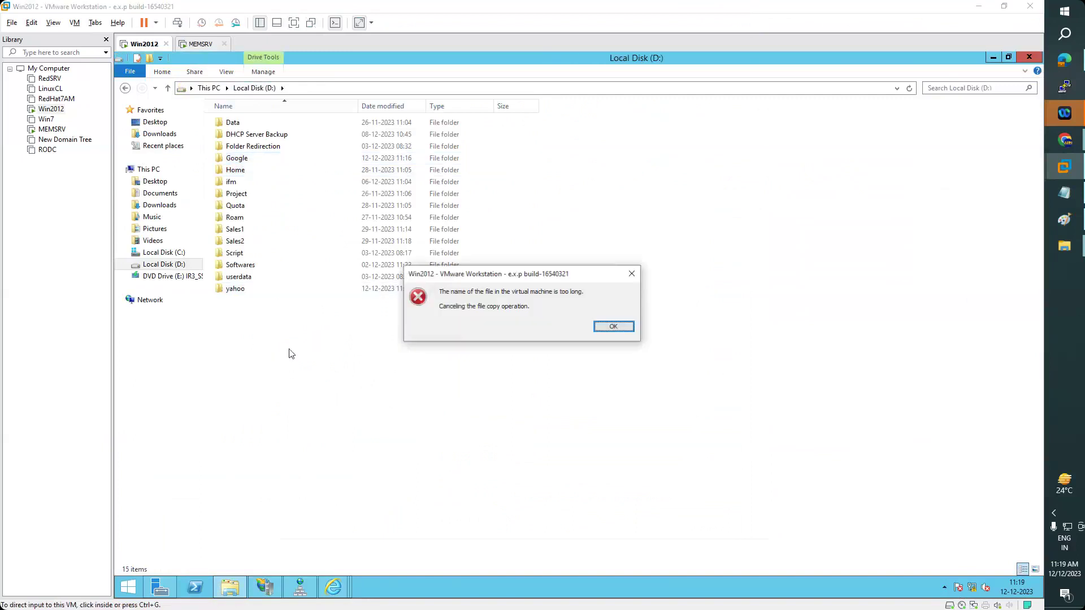
{"action": "left_click", "coordinate": [614, 327]}
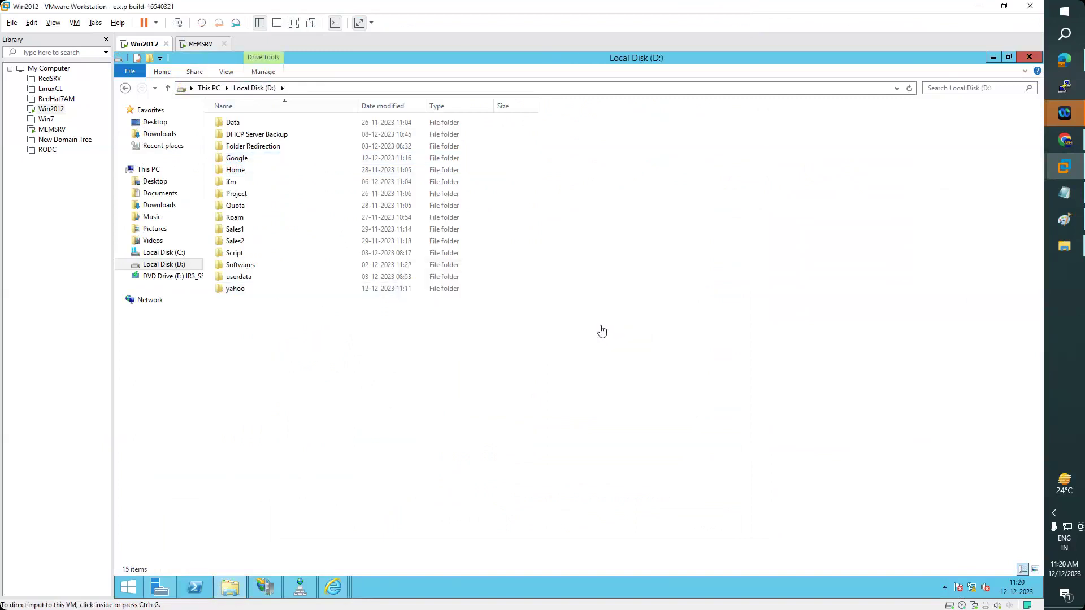
- Copy the Google Maps items again from the host and retry pasting onto D:, dismissing the error
{"action": "key", "text": "alt+Tab"}
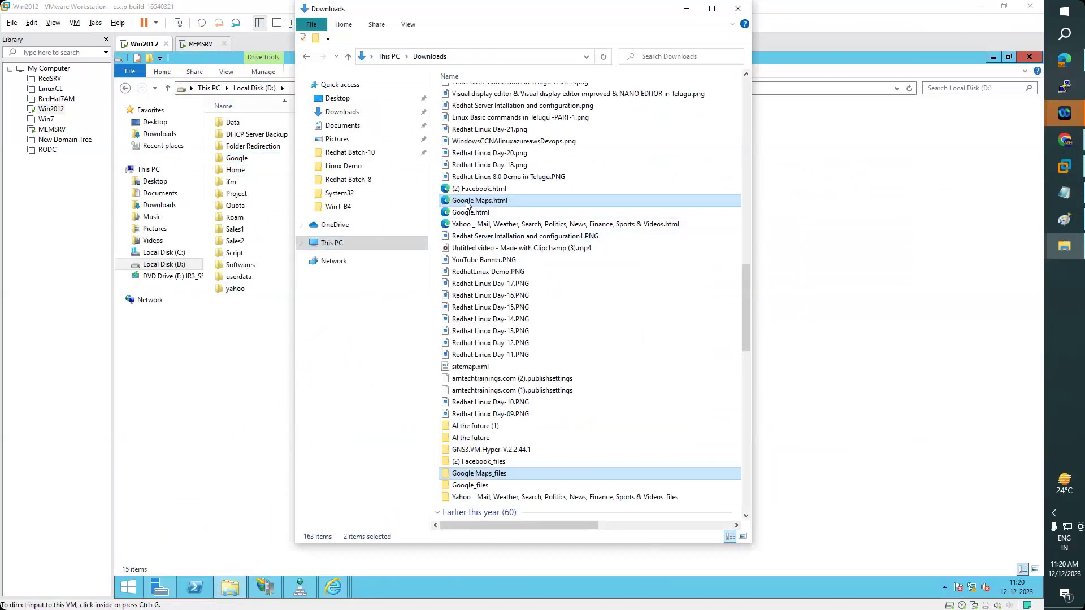
{"action": "right_click", "coordinate": [467, 204]}
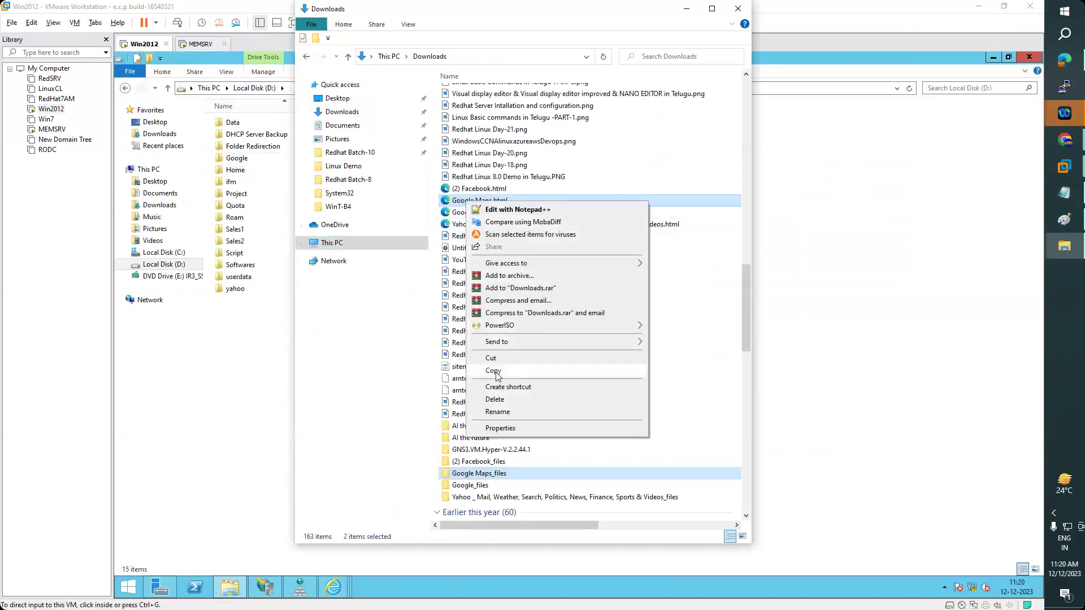
{"action": "left_click", "coordinate": [471, 368]}
{"action": "left_click", "coordinate": [277, 377]}
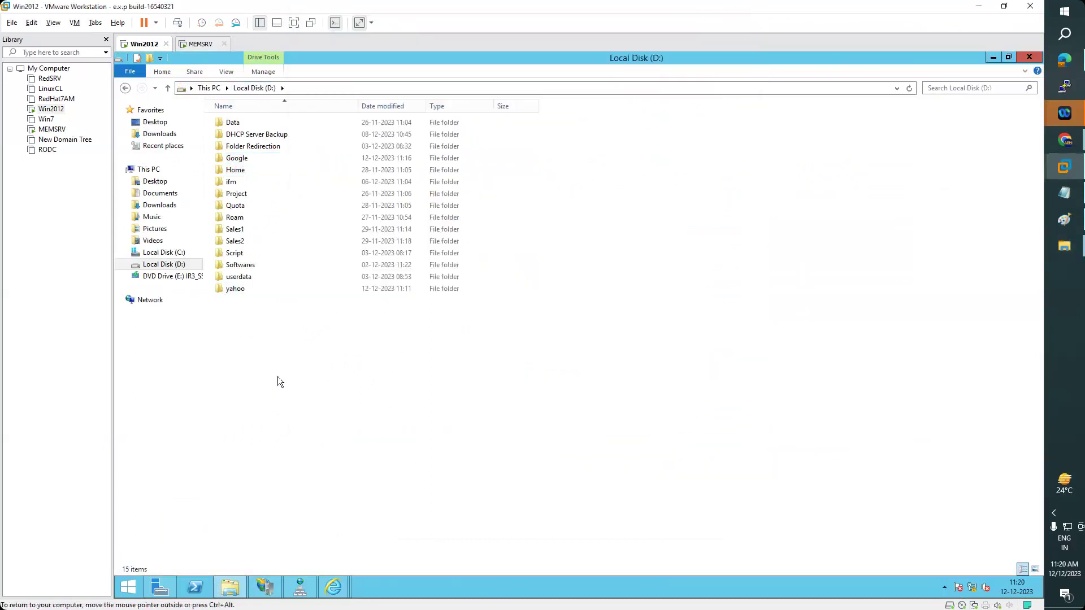
{"action": "key", "text": "ctrl+v"}
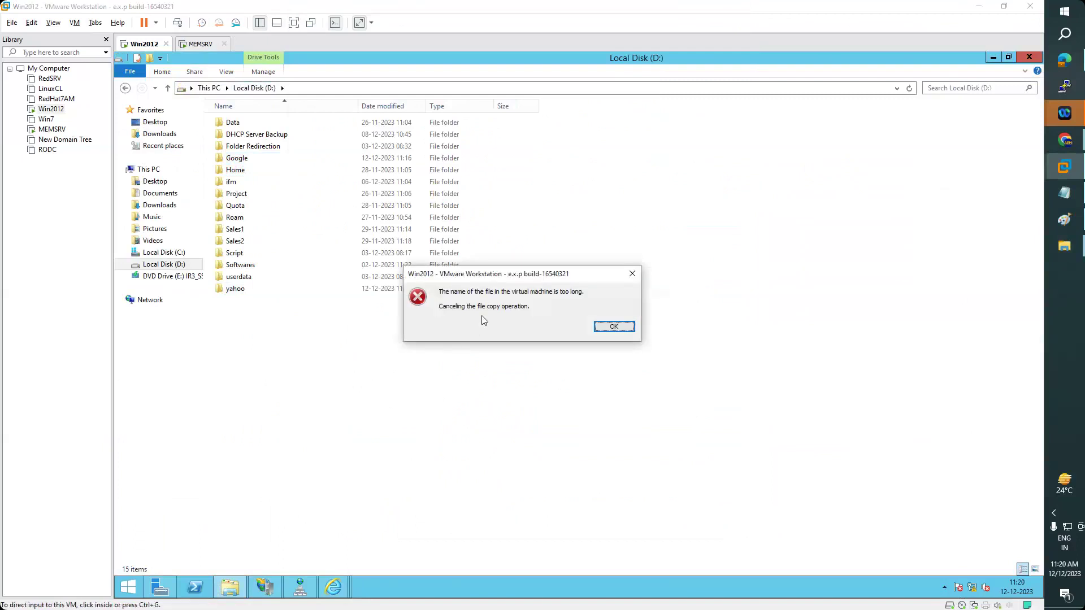
{"action": "left_click", "coordinate": [614, 326]}
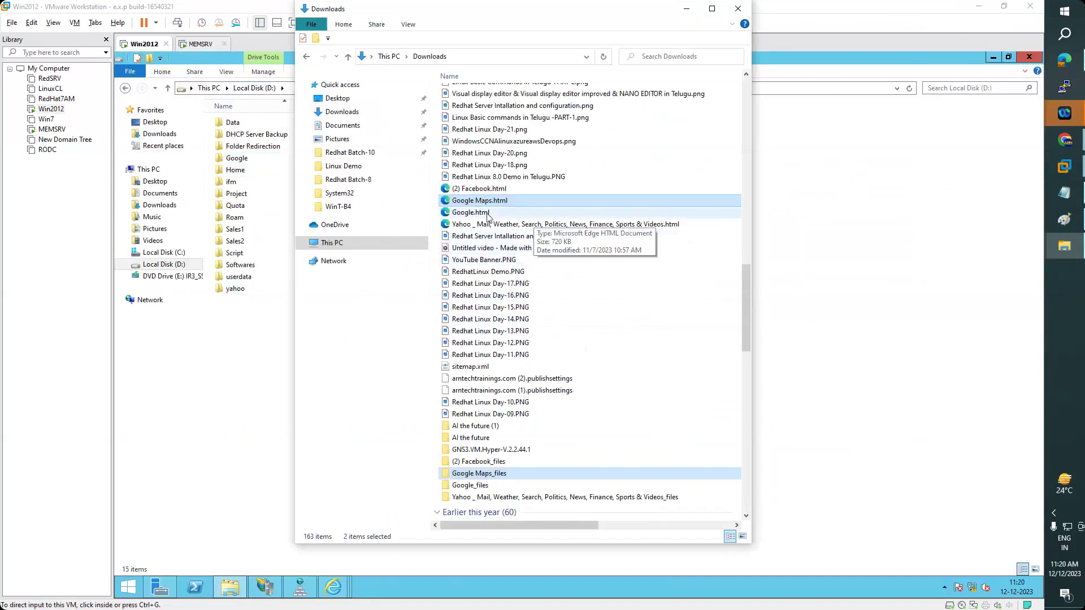
- Drag Google.html and Google Maps_files onto the VM's D: drive; dismiss the too-long-name error
{"action": "key", "text": "Down"}
{"action": "left_click", "coordinate": [611, 476], "text": "ctrl"}
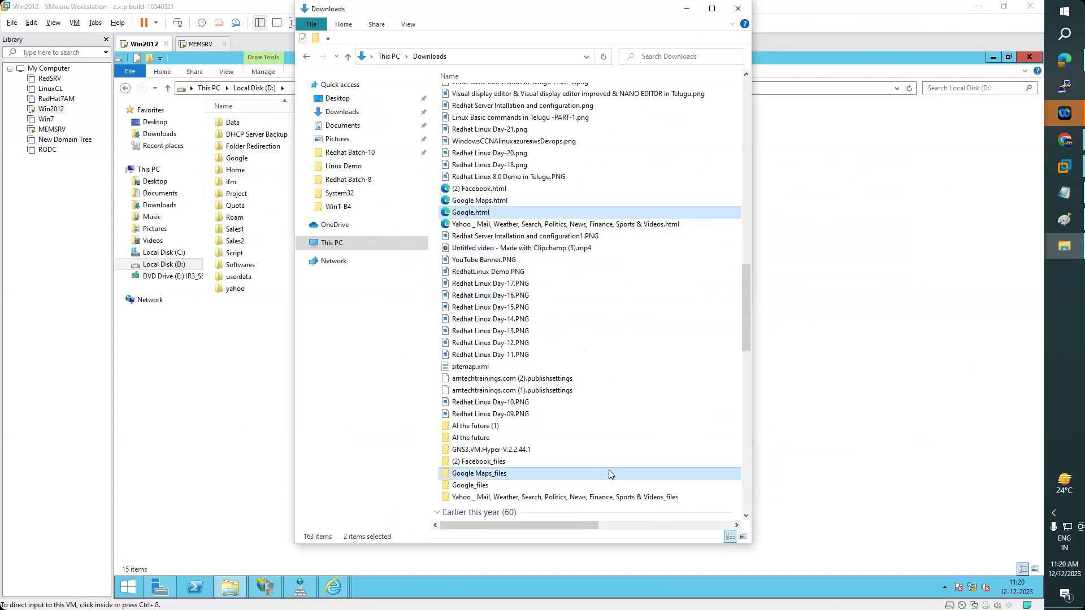
{"action": "left_click_drag", "start_coordinate": [611, 475], "coordinate": [416, 406]}
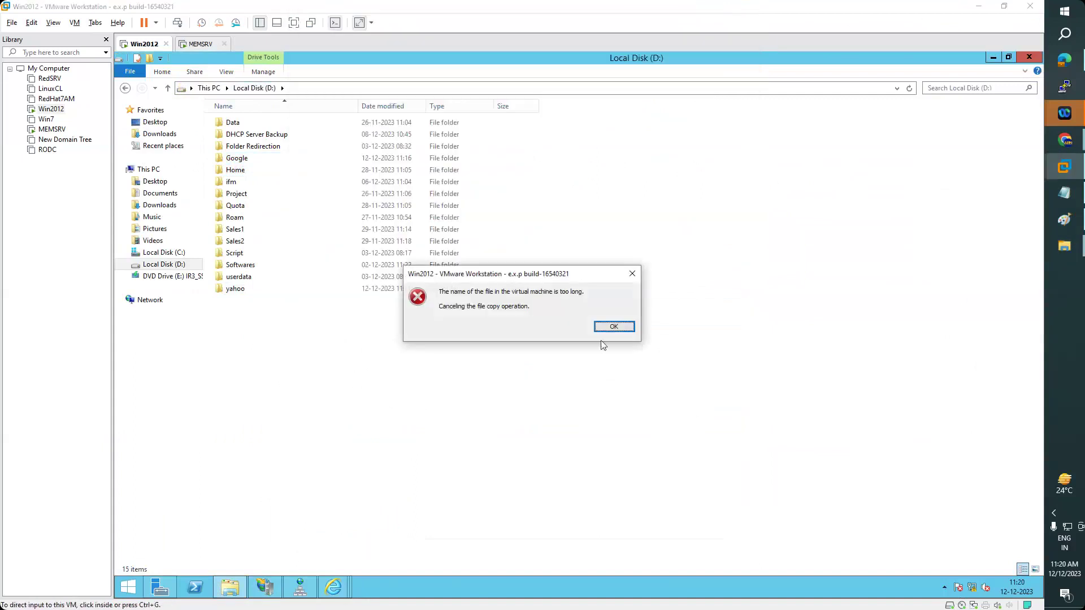
{"action": "left_click", "coordinate": [626, 326]}
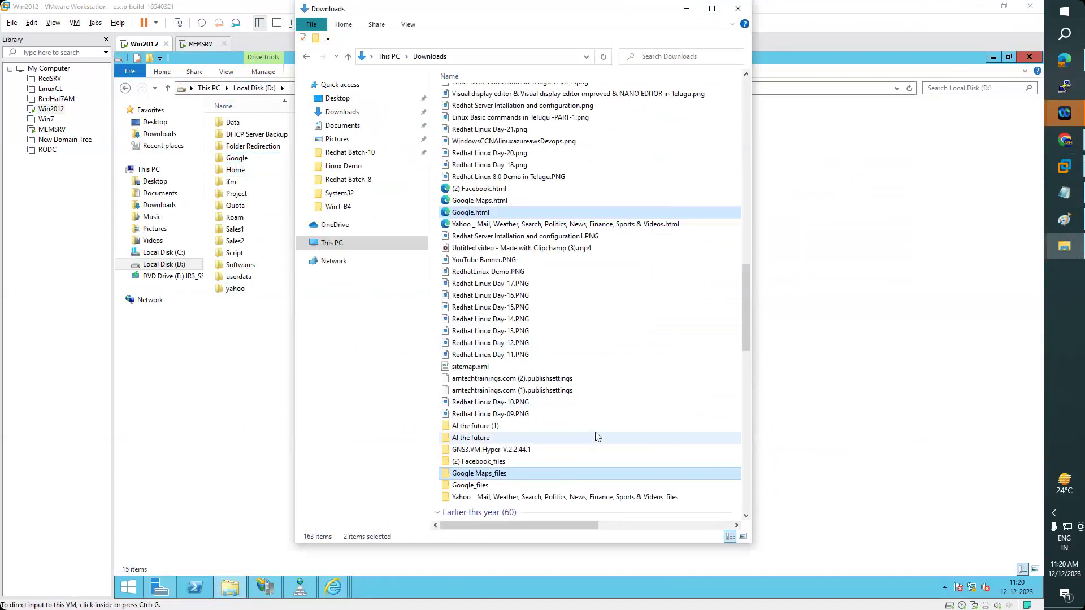
{"action": "left_click", "coordinate": [761, 437]}
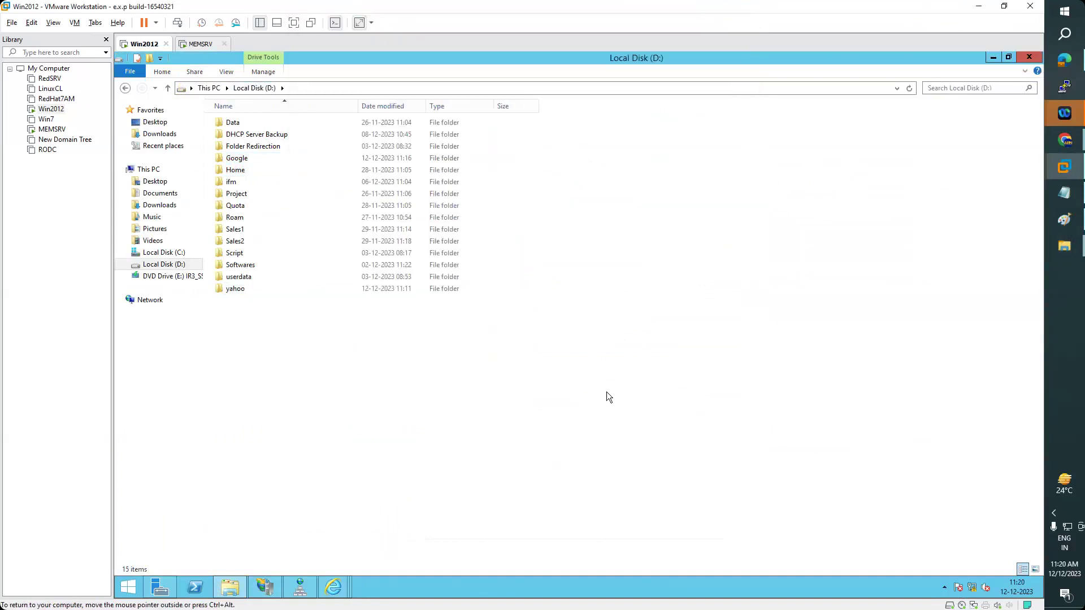
{"action": "key", "text": "alt+Tab"}
{"action": "left_click", "coordinate": [1067, 249]}
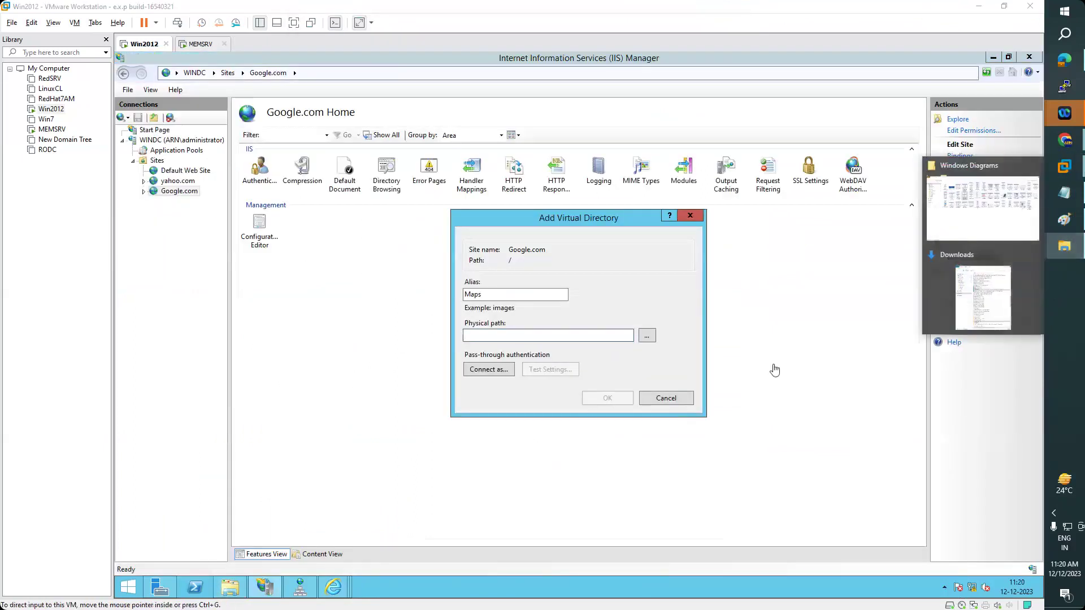
- Rename the Google Maps_files folder to Google Maps
{"action": "left_click", "coordinate": [996, 290]}
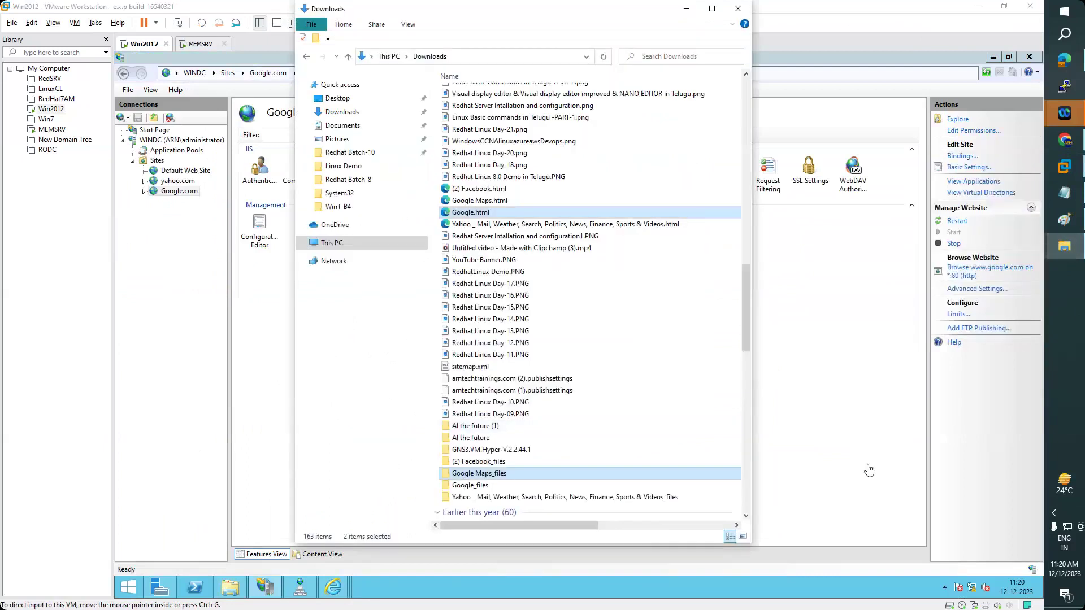
{"action": "key", "text": "F2"}
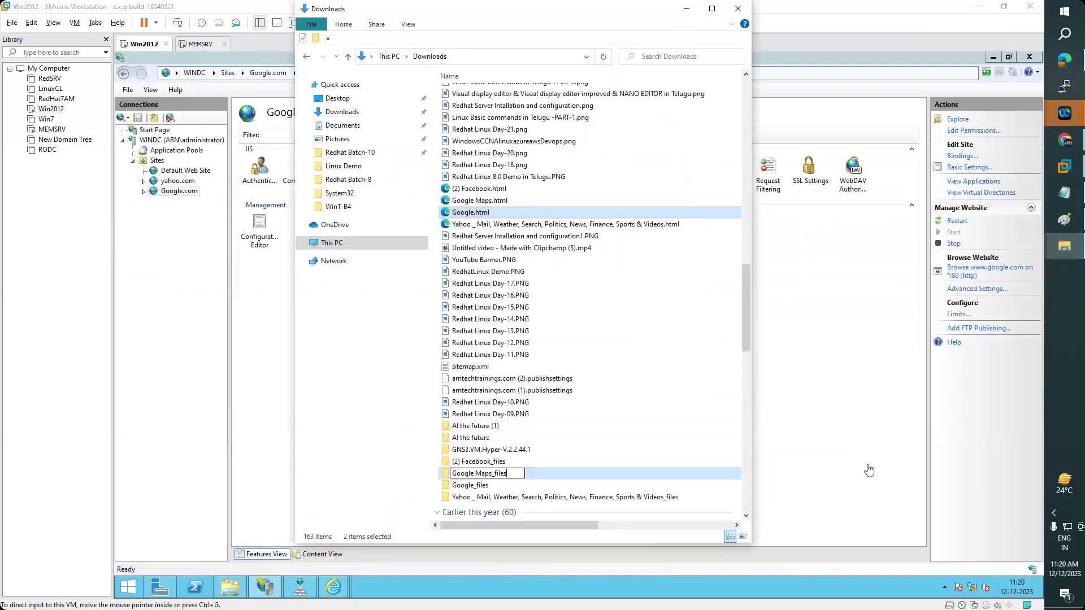
{"action": "key", "text": "BackSpace"}
{"action": "key", "text": "BackSpace"}
{"action": "key", "text": "BackSpace"}
{"action": "key", "text": "BackSpace"}
{"action": "key", "text": "BackSpace"}
{"action": "key", "text": "BackSpace"}
{"action": "key", "text": "Escape"}
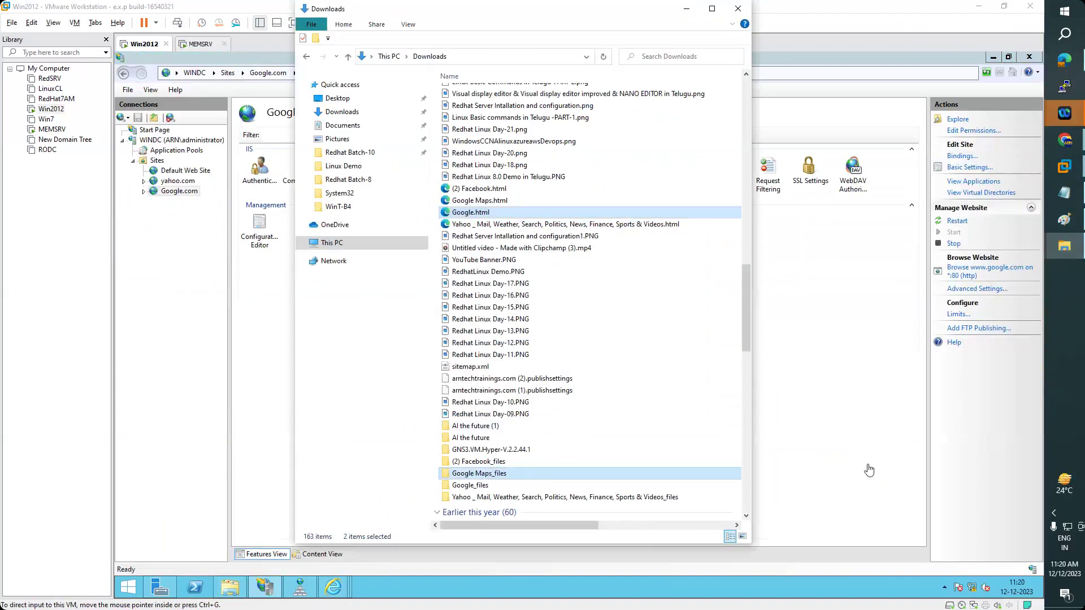
{"action": "key", "text": "F2"}
{"action": "key", "text": "End"}
{"action": "key", "text": "BackSpace"}
{"action": "key", "text": "BackSpace"}
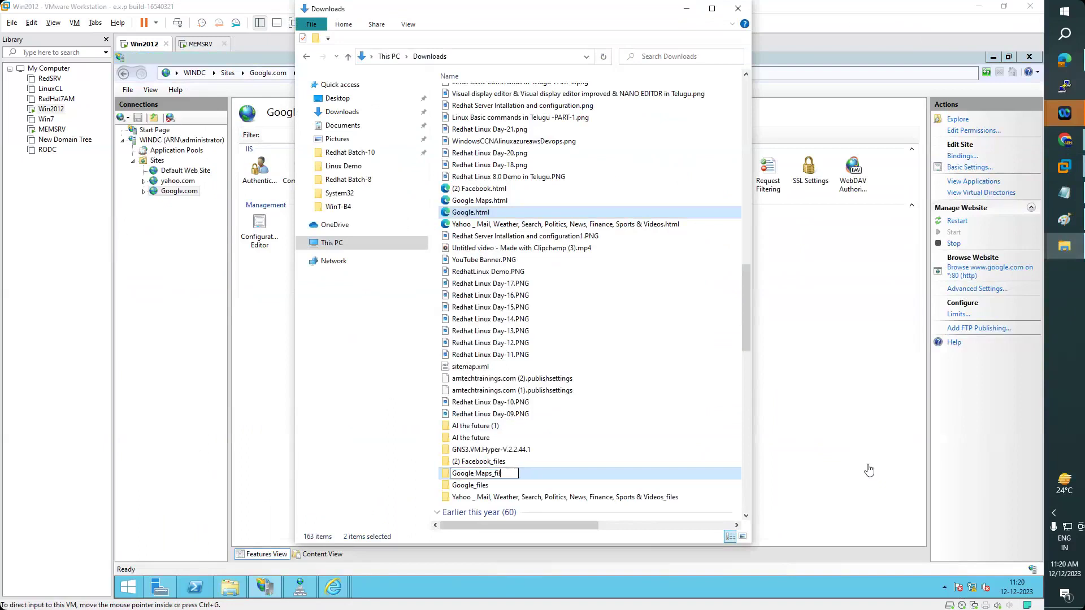
{"action": "key", "text": "BackSpace"}
{"action": "key", "text": "Escape"}
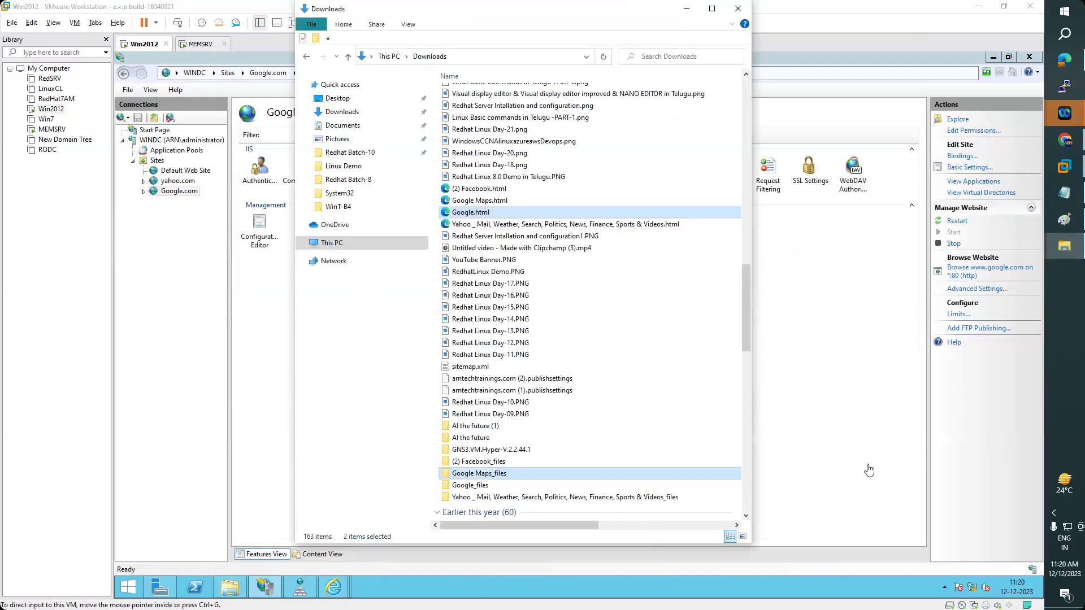
{"action": "left_click", "coordinate": [512, 379]}
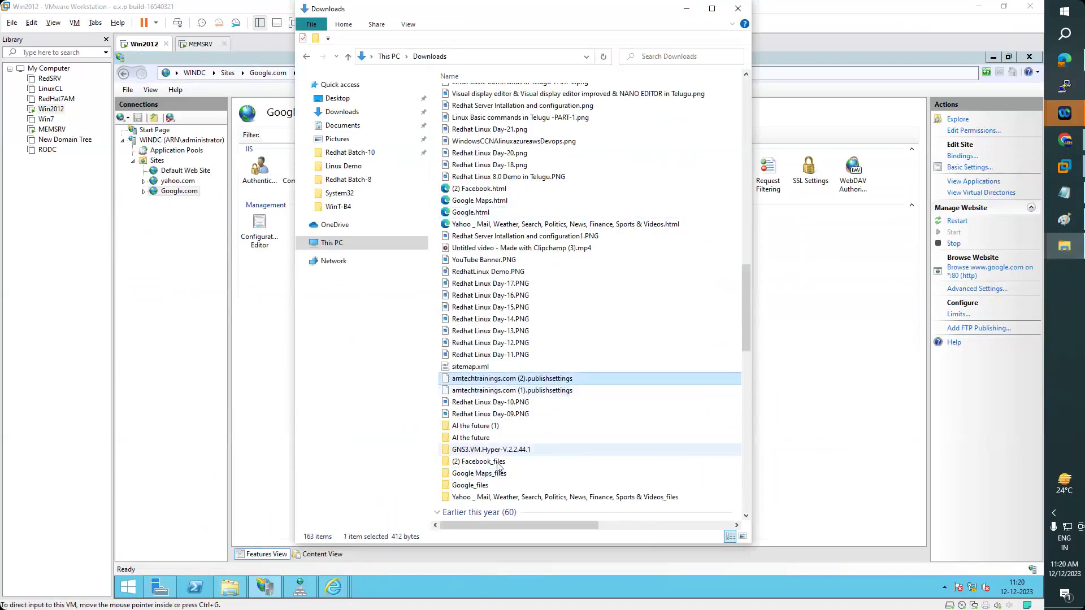
{"action": "left_click", "coordinate": [543, 474]}
{"action": "key", "text": "F2"}
{"action": "key", "text": "End"}
{"action": "key", "text": "BackSpace"}
{"action": "key", "text": "BackSpace"}
{"action": "key", "text": "BackSpace"}
{"action": "key", "text": "BackSpace"}
{"action": "key", "text": "BackSpace"}
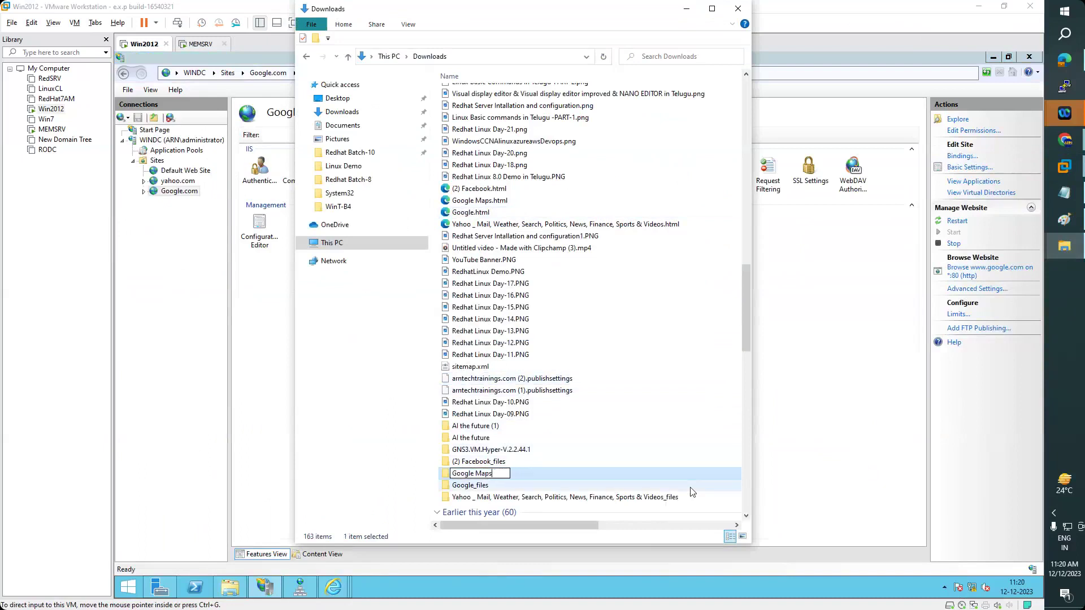
{"action": "key", "text": "Return"}
{"action": "key", "text": "Return"}
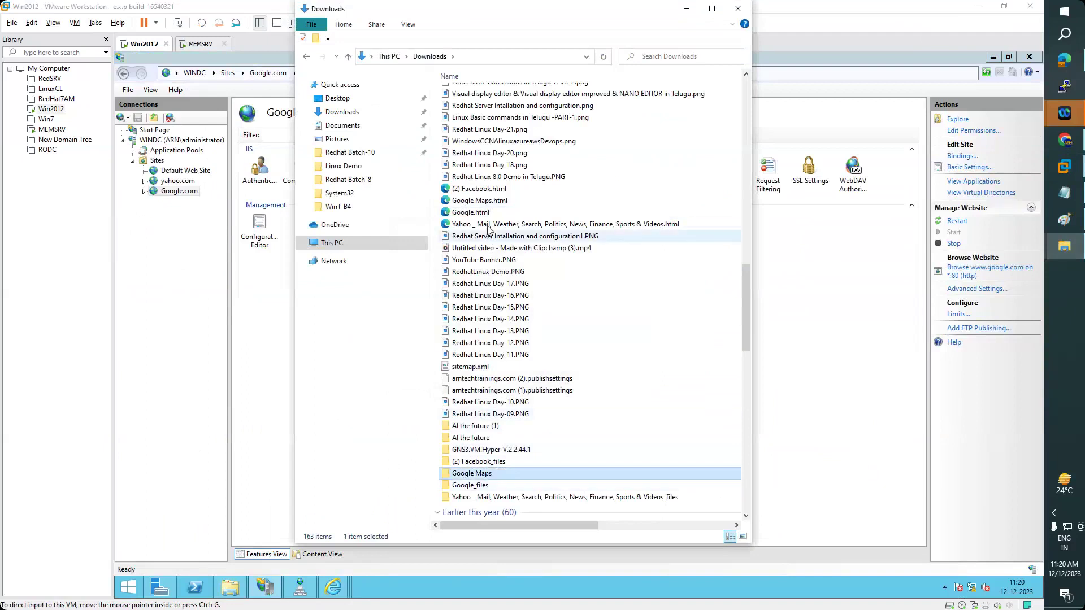
- Put Google Maps.html inside the Google Maps folder as Maps.html, then copy the folder
{"action": "left_click", "coordinate": [501, 204]}
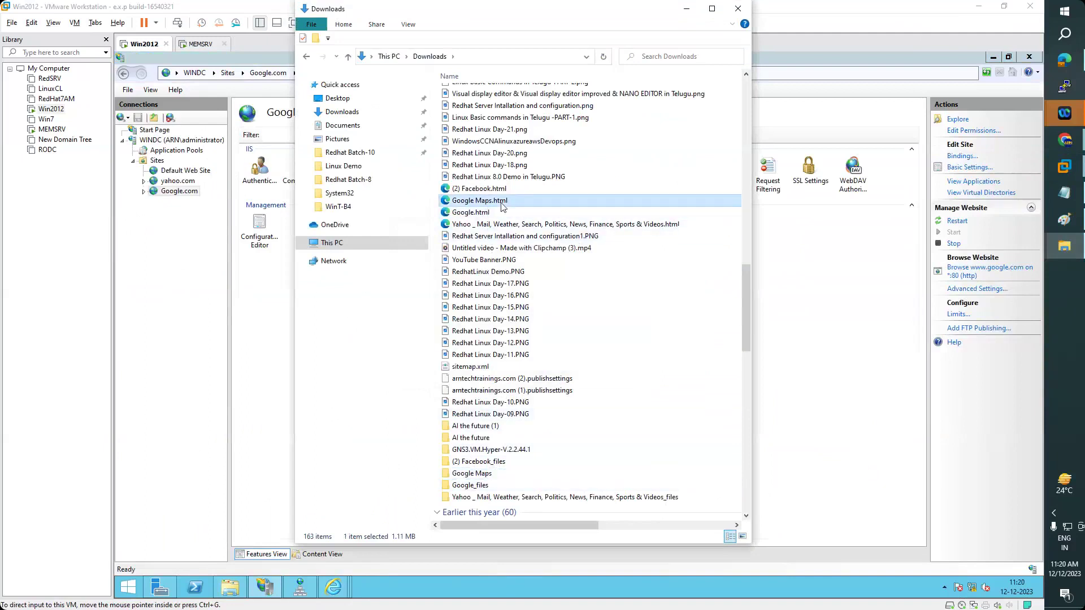
{"action": "left_click", "coordinate": [489, 477]}
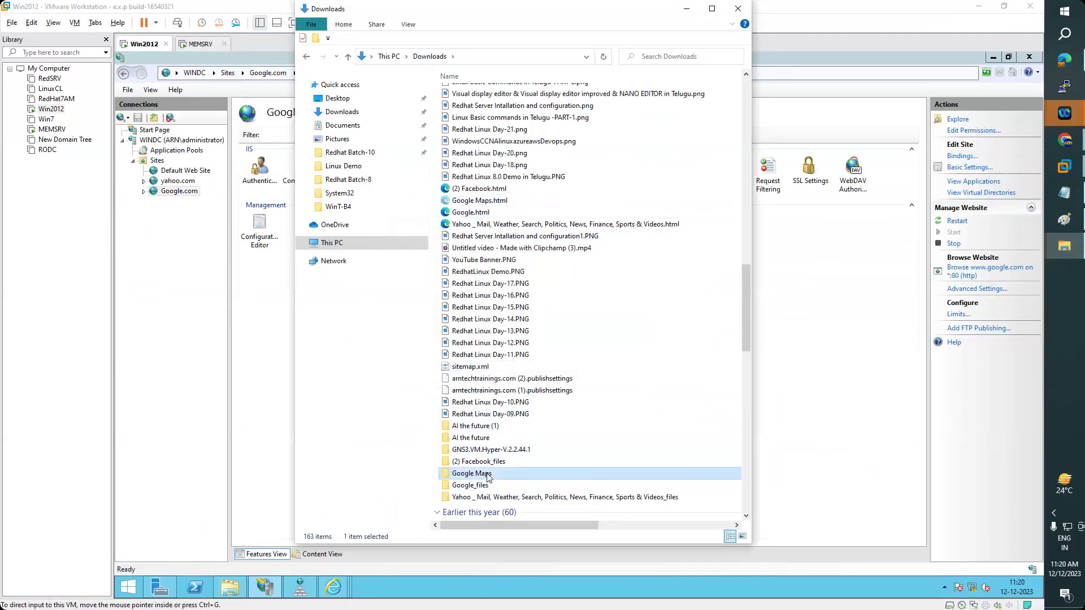
{"action": "double_click", "coordinate": [489, 477]}
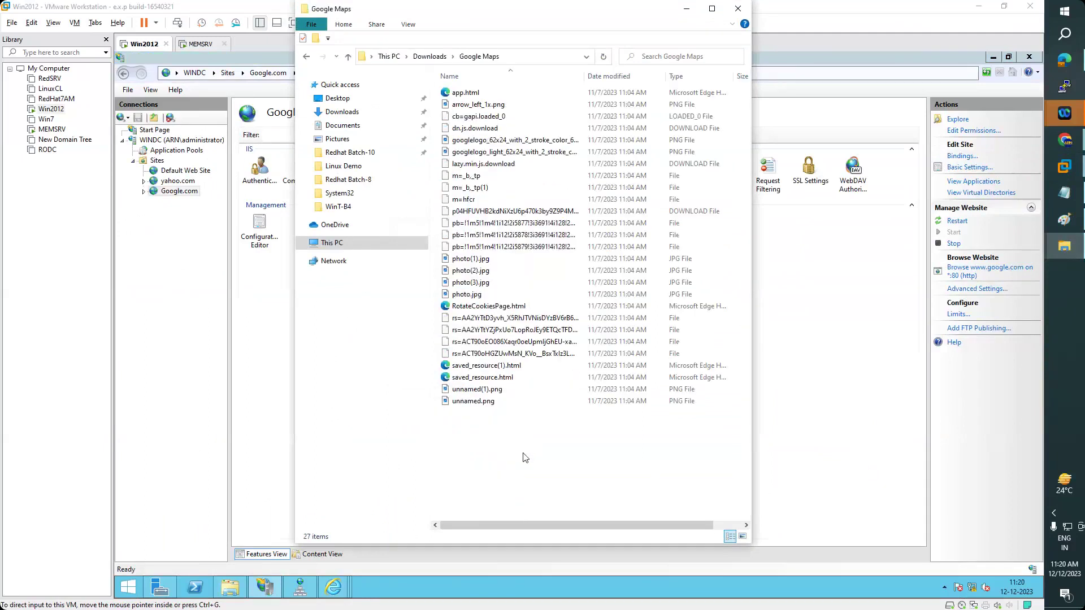
{"action": "key", "text": "ctrl+v"}
{"action": "key", "text": "F2"}
{"action": "key", "text": "Right"}
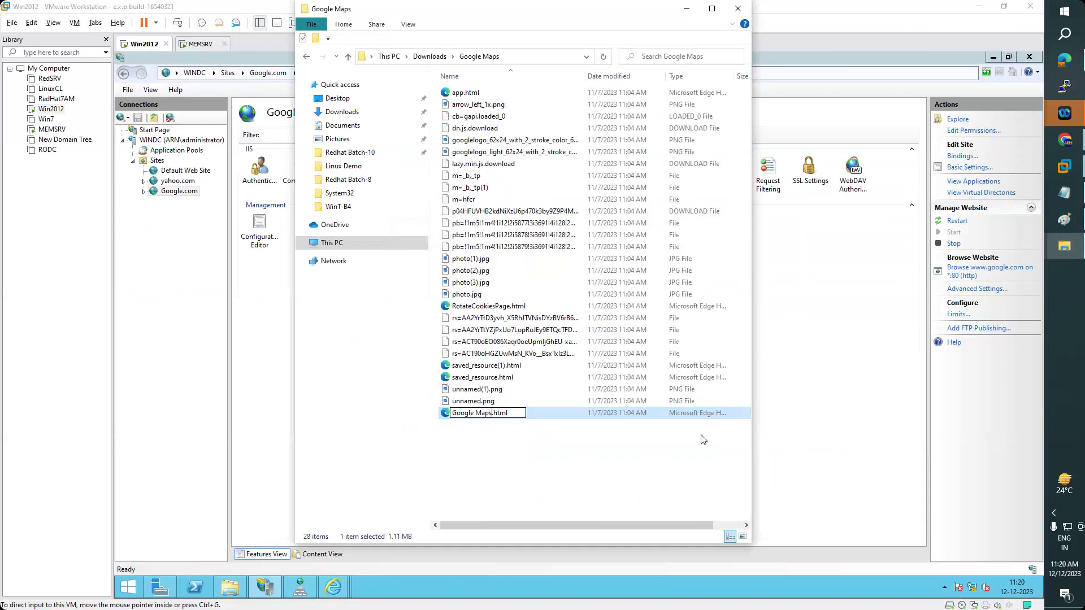
{"action": "key", "text": "BackSpace"}
{"action": "key", "text": "BackSpace"}
{"action": "key", "text": "BackSpace"}
{"action": "key", "text": "BackSpace"}
{"action": "key", "text": "BackSpace"}
{"action": "key", "text": "BackSpace"}
{"action": "key", "text": "BackSpace"}
{"action": "key", "text": "Return"}
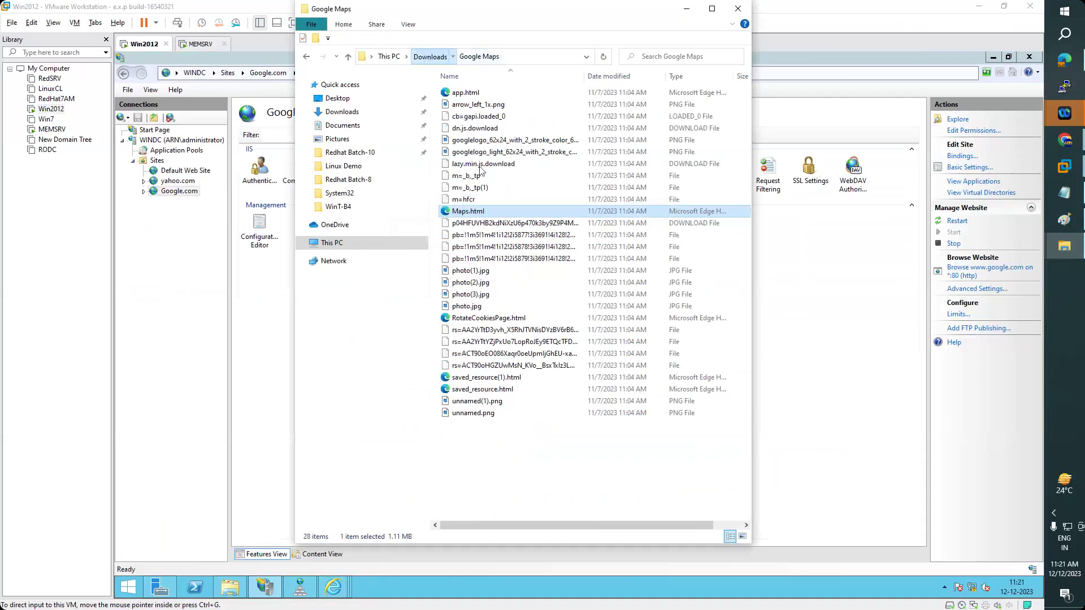
{"action": "key", "text": "alt+Up"}
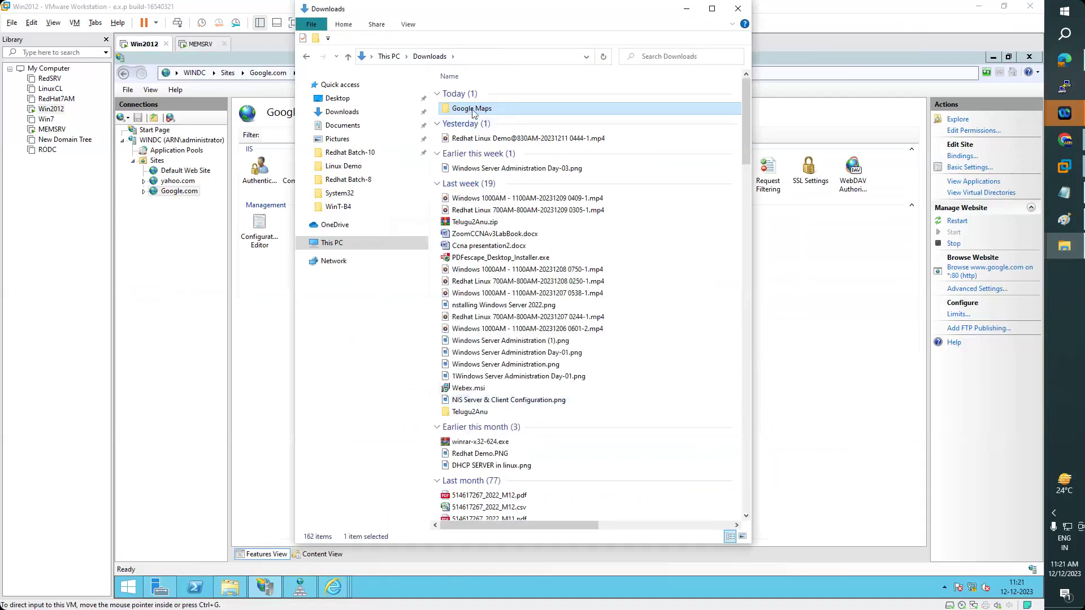
{"action": "right_click", "coordinate": [474, 112]}
{"action": "left_click", "coordinate": [499, 366]}
- Paste the Google Maps folder onto the VM's D: drive; dismiss the too-long-file-name error
{"action": "left_click", "coordinate": [240, 589]}
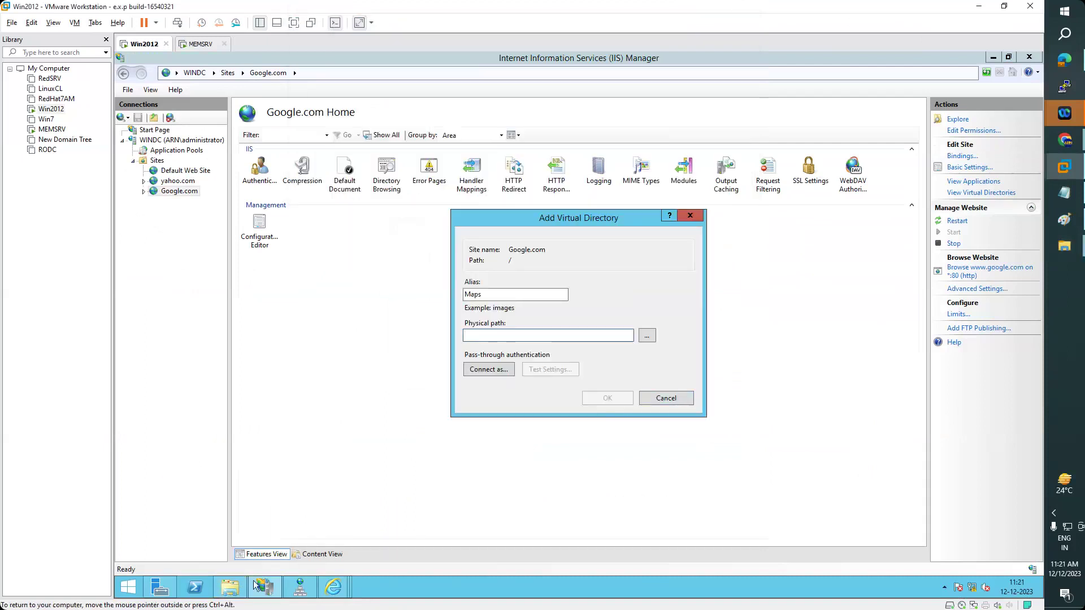
{"action": "left_click", "coordinate": [195, 588]}
{"action": "left_click", "coordinate": [227, 591]}
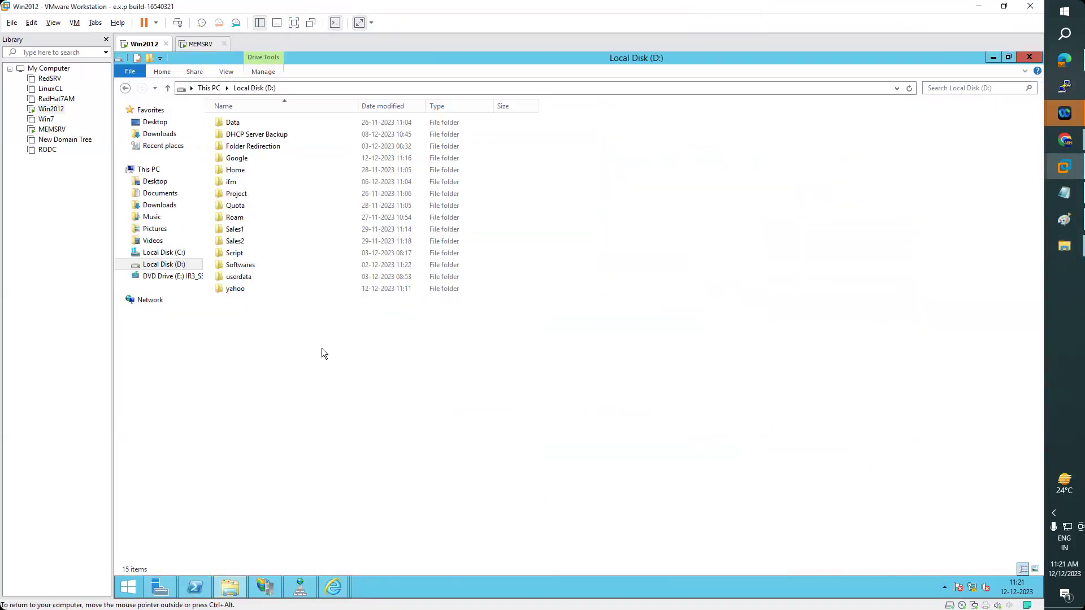
{"action": "key", "text": "ctrl+v"}
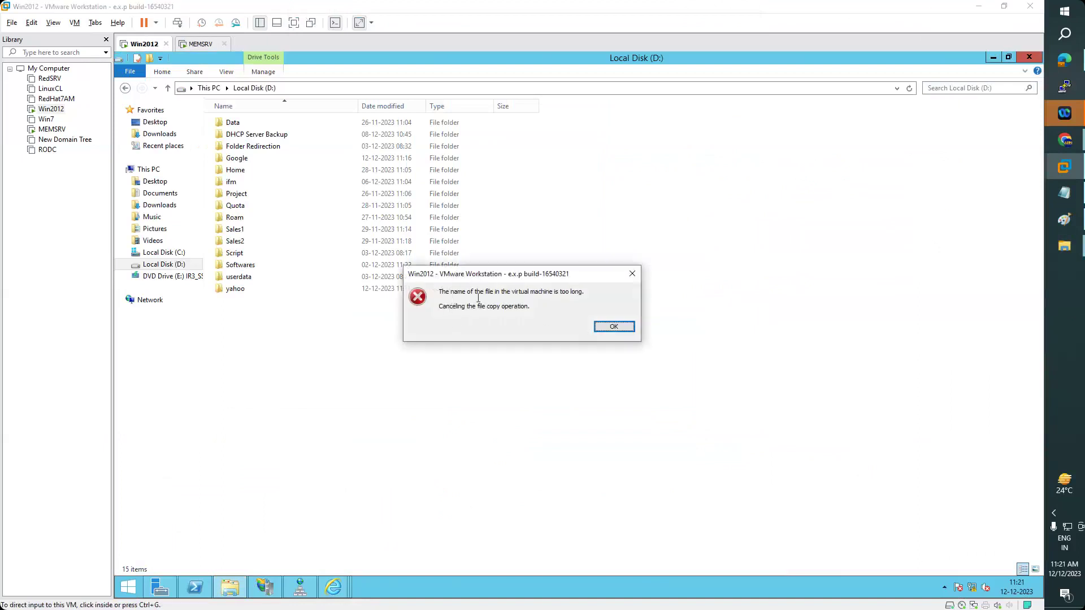
{"action": "left_click", "coordinate": [614, 327]}
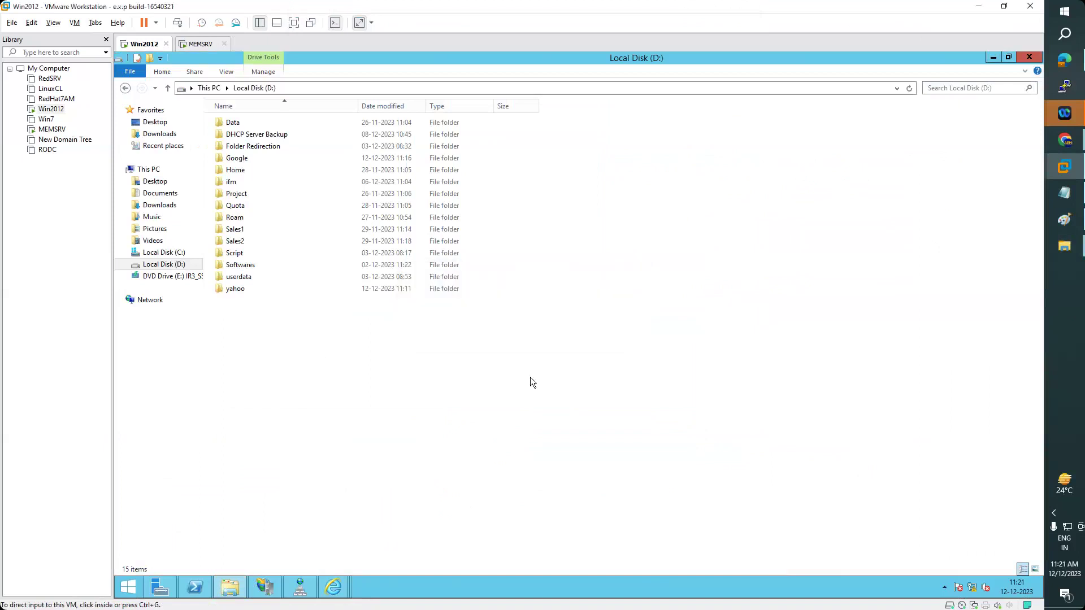
{"action": "left_click", "coordinate": [237, 593]}
- In the host Downloads folder, select Google.html together with the Google_files folder
{"action": "mouse_move", "coordinate": [1064, 246]}
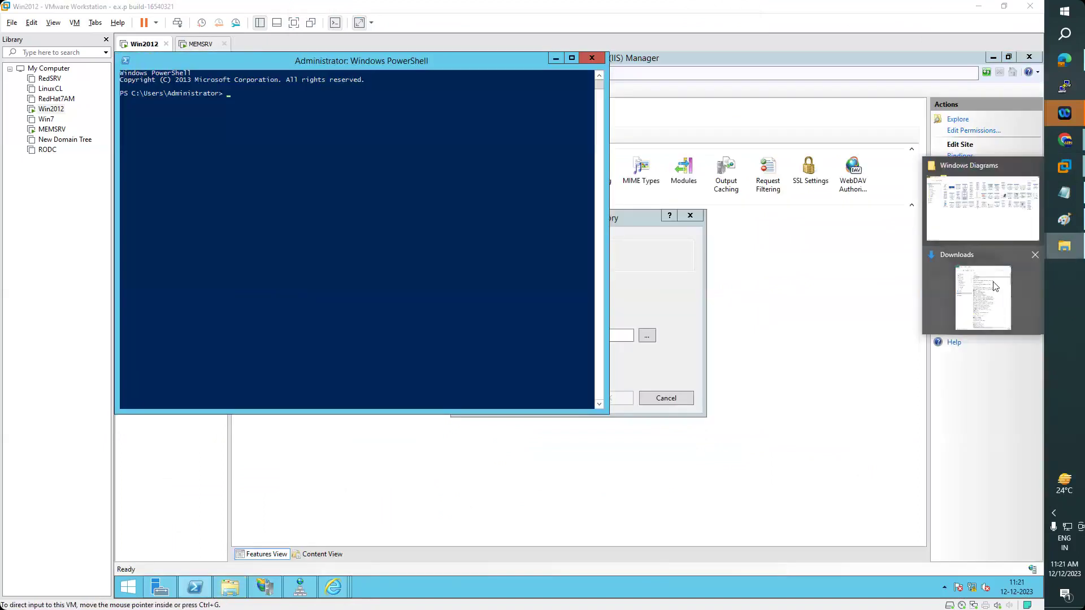
{"action": "left_click", "coordinate": [995, 288]}
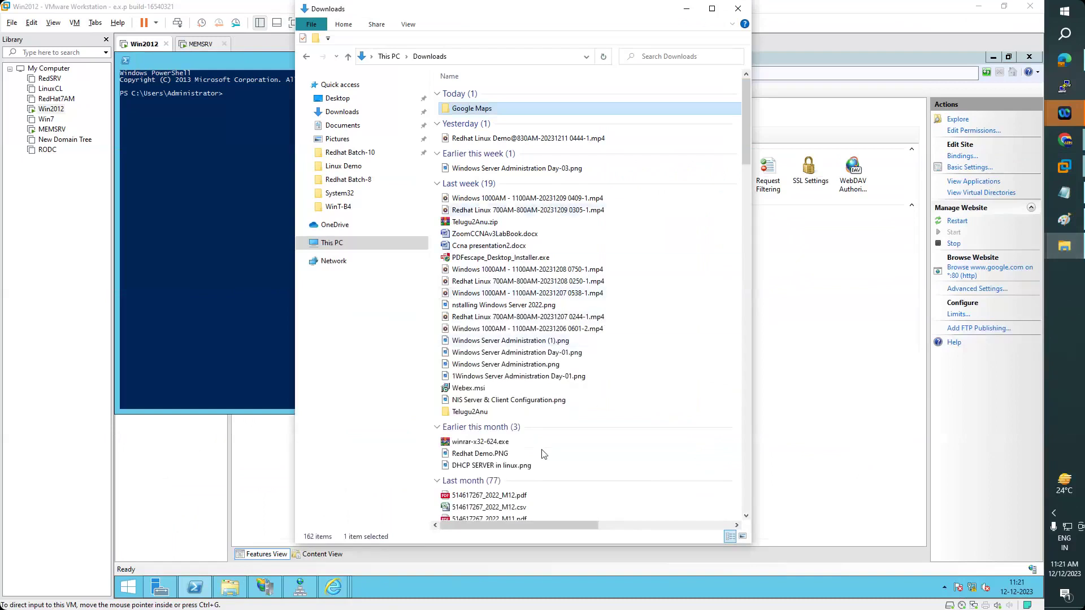
{"action": "scroll", "coordinate": [558, 422], "scroll_direction": "down", "scroll_amount": 9}
{"action": "scroll", "coordinate": [558, 421], "scroll_direction": "up", "scroll_amount": 7}
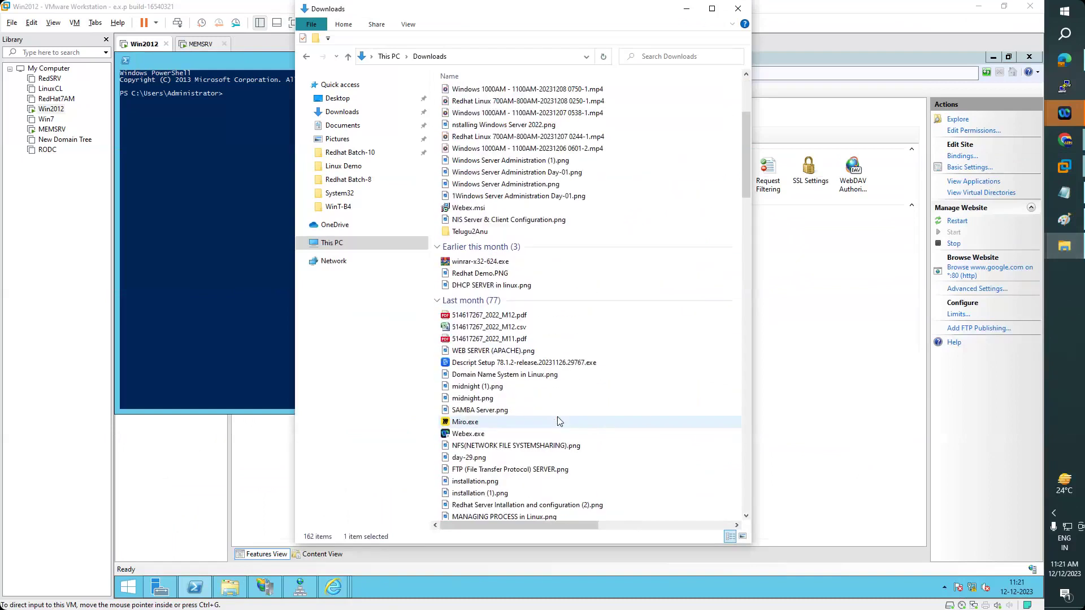
{"action": "scroll", "coordinate": [559, 421], "scroll_direction": "down", "scroll_amount": 20}
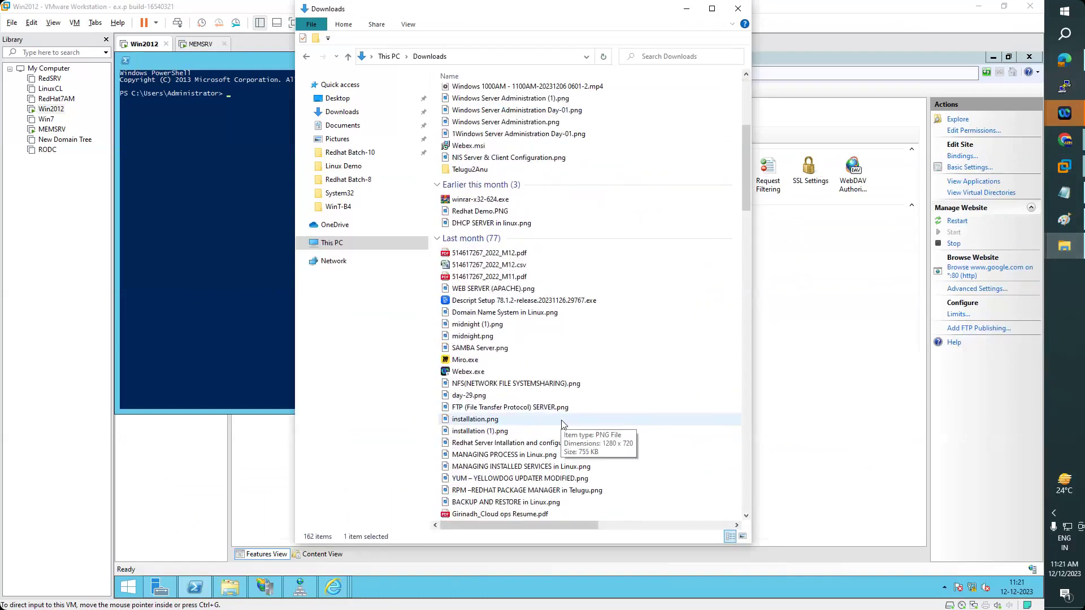
{"action": "scroll", "coordinate": [562, 424], "scroll_direction": "up", "scroll_amount": 3}
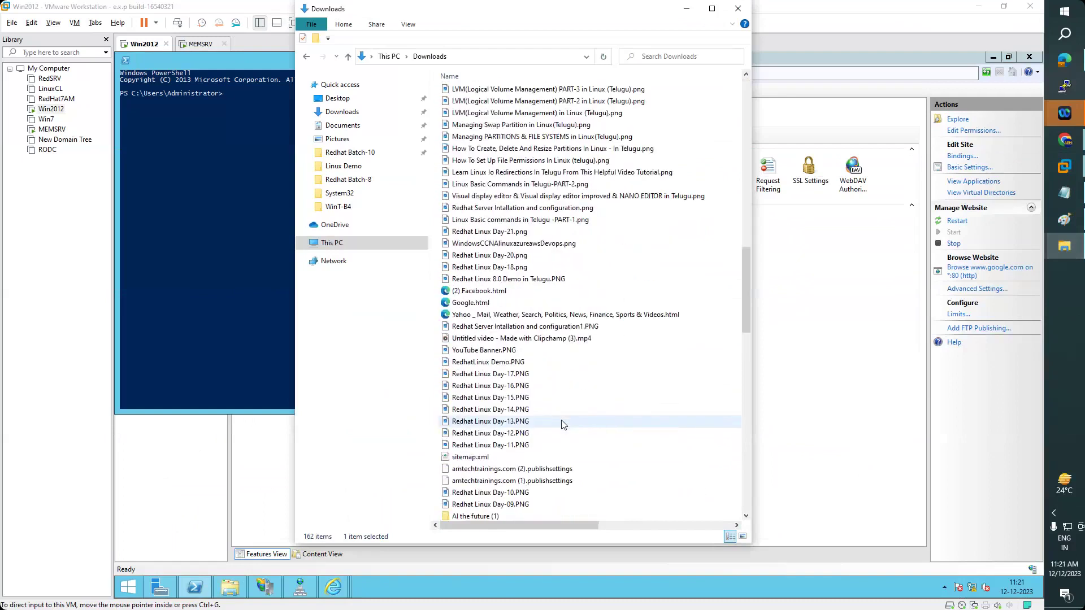
{"action": "scroll", "coordinate": [562, 424], "scroll_direction": "down", "scroll_amount": 6}
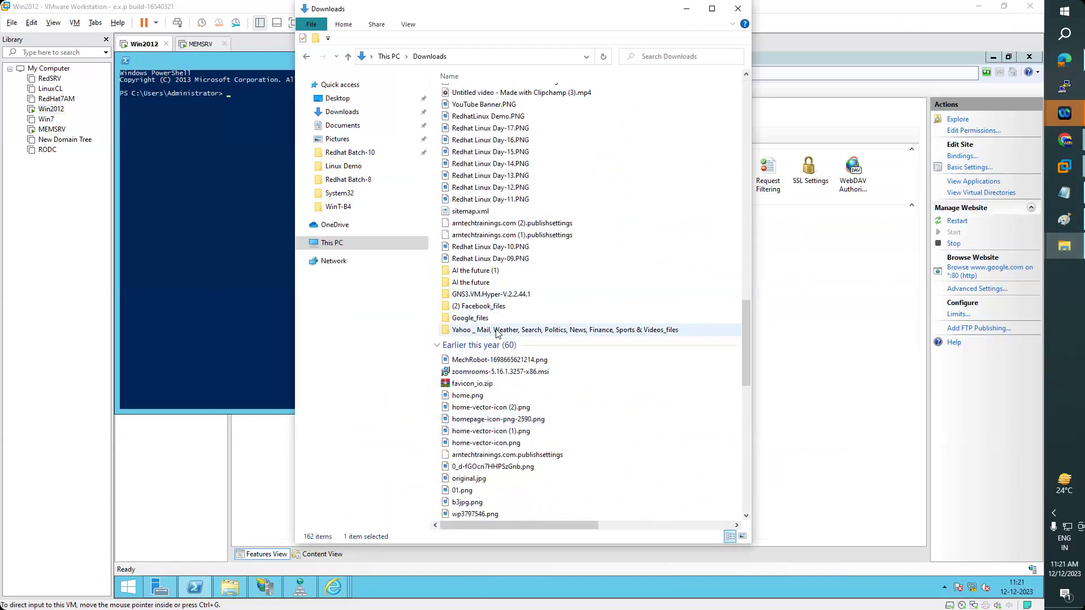
{"action": "double_click", "coordinate": [477, 319]}
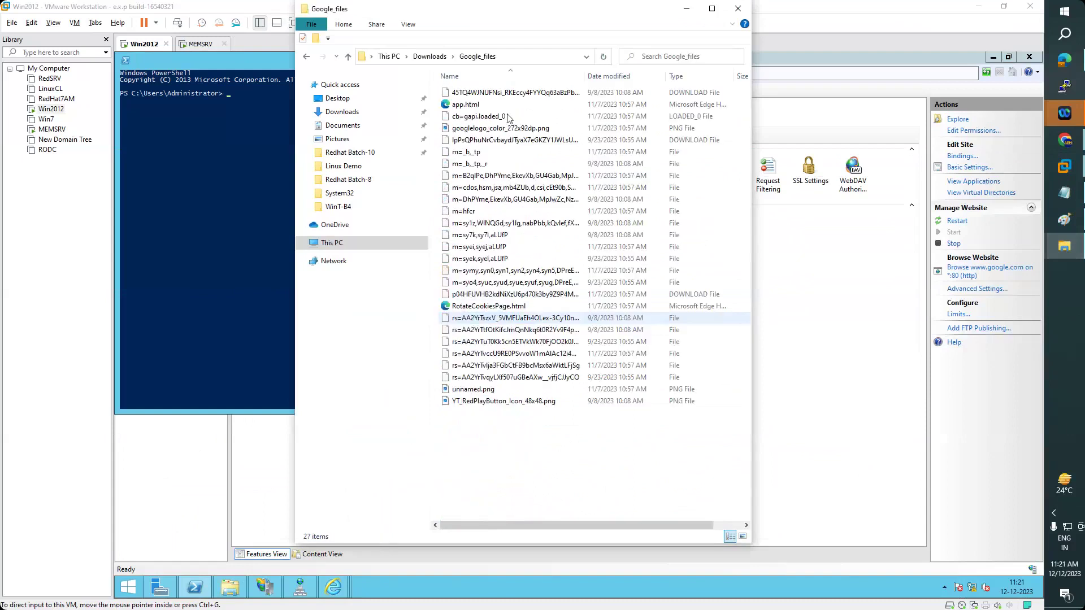
{"action": "left_click", "coordinate": [429, 56]}
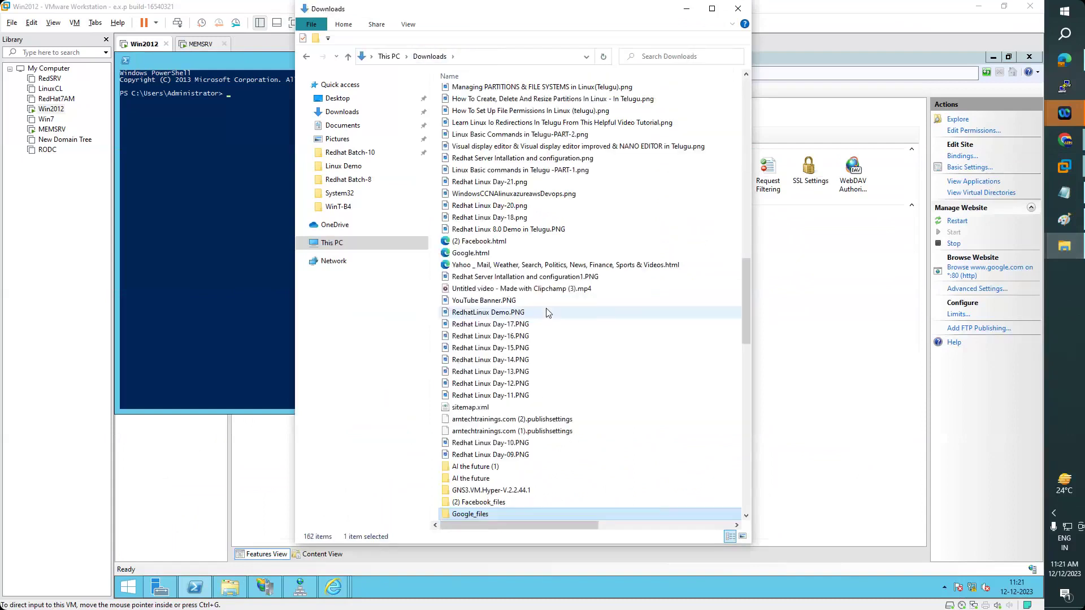
{"action": "left_click", "coordinate": [509, 254]}
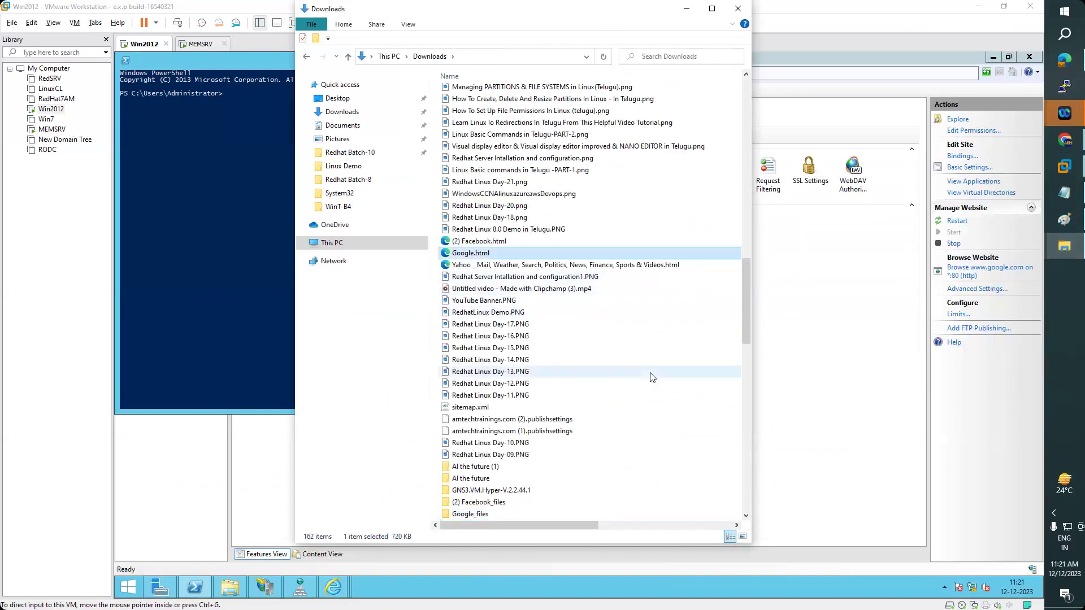
{"action": "scroll", "coordinate": [652, 377], "scroll_direction": "down", "scroll_amount": 2}
{"action": "left_click", "coordinate": [699, 438], "text": "ctrl"}
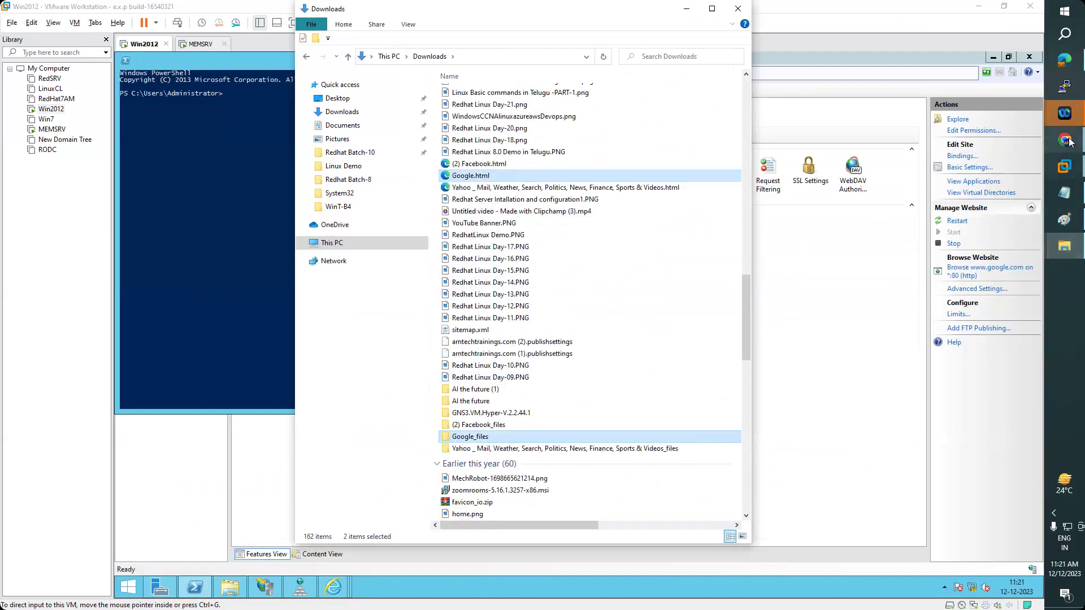
{"action": "left_click", "coordinate": [1064, 167]}
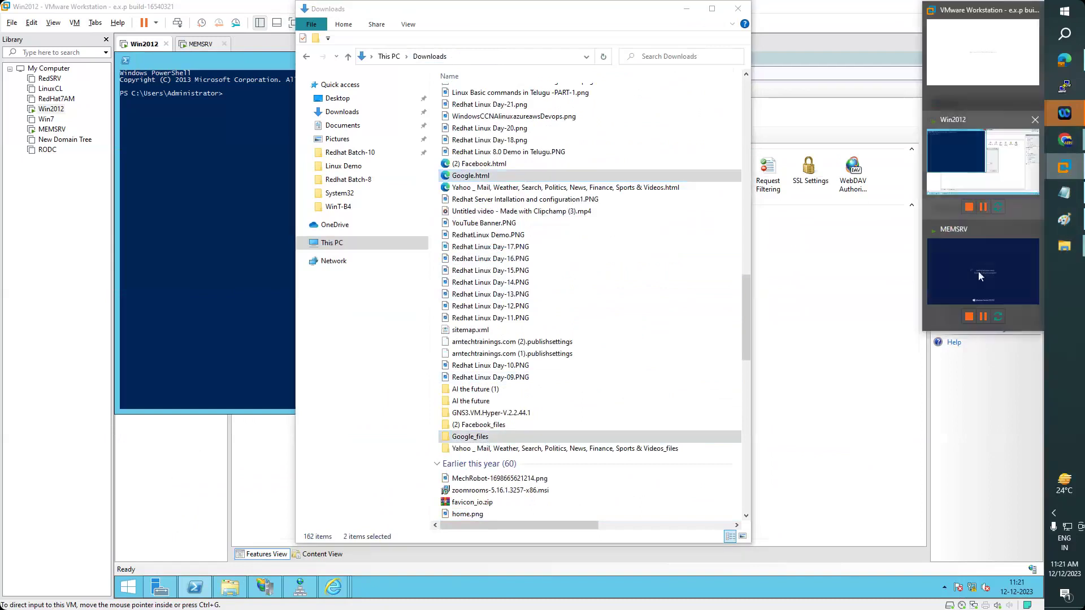
- Return to the running Win2012 VM, dismissing the 'virtual machine in use' warning
{"action": "left_click", "coordinate": [966, 80]}
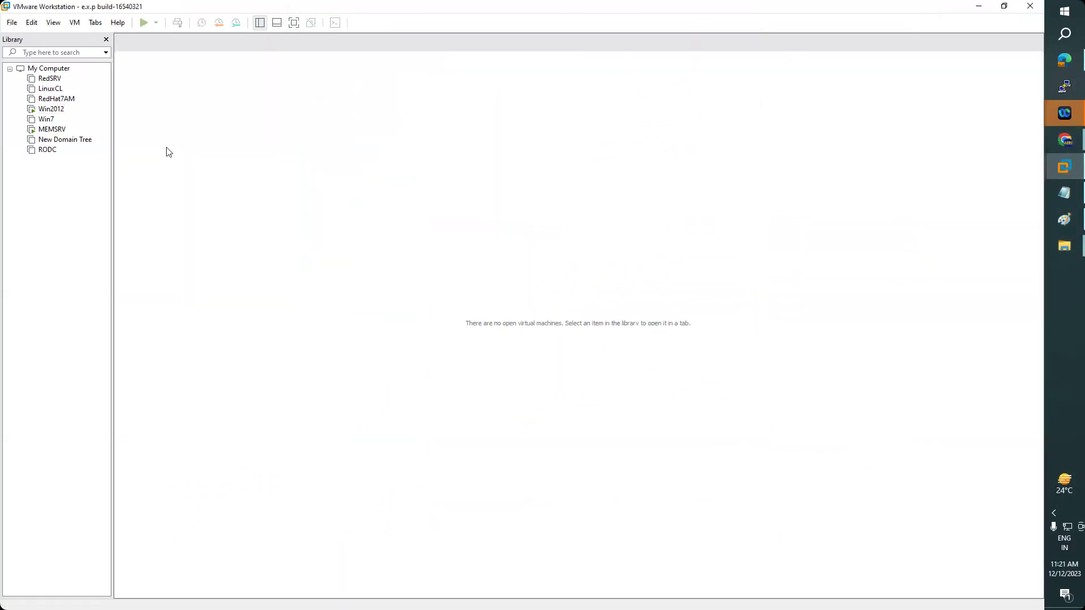
{"action": "left_click", "coordinate": [52, 109]}
{"action": "left_click", "coordinate": [1066, 174]}
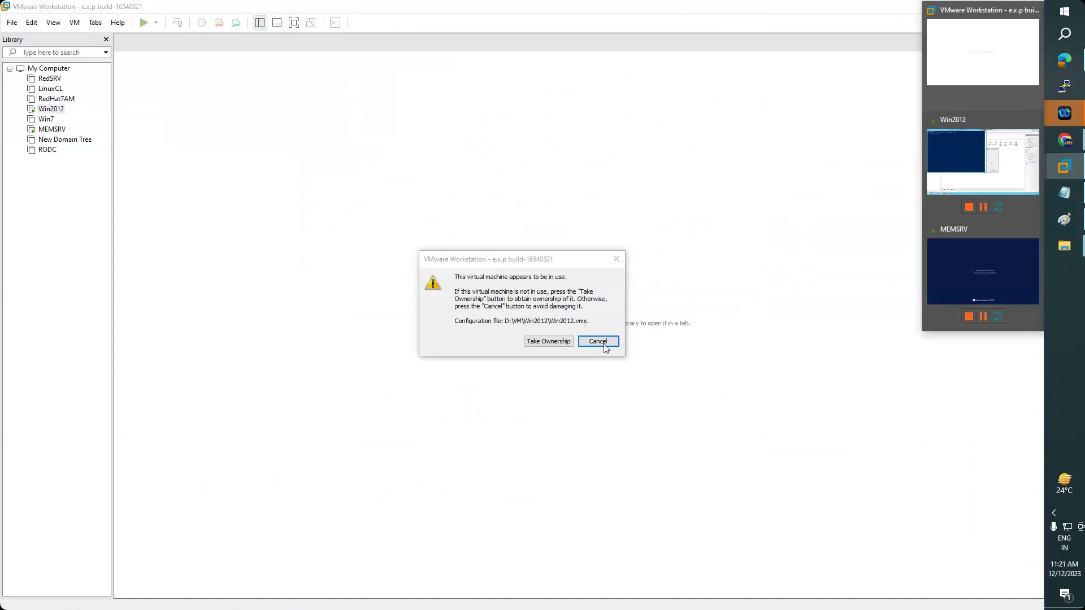
{"action": "left_click", "coordinate": [598, 341]}
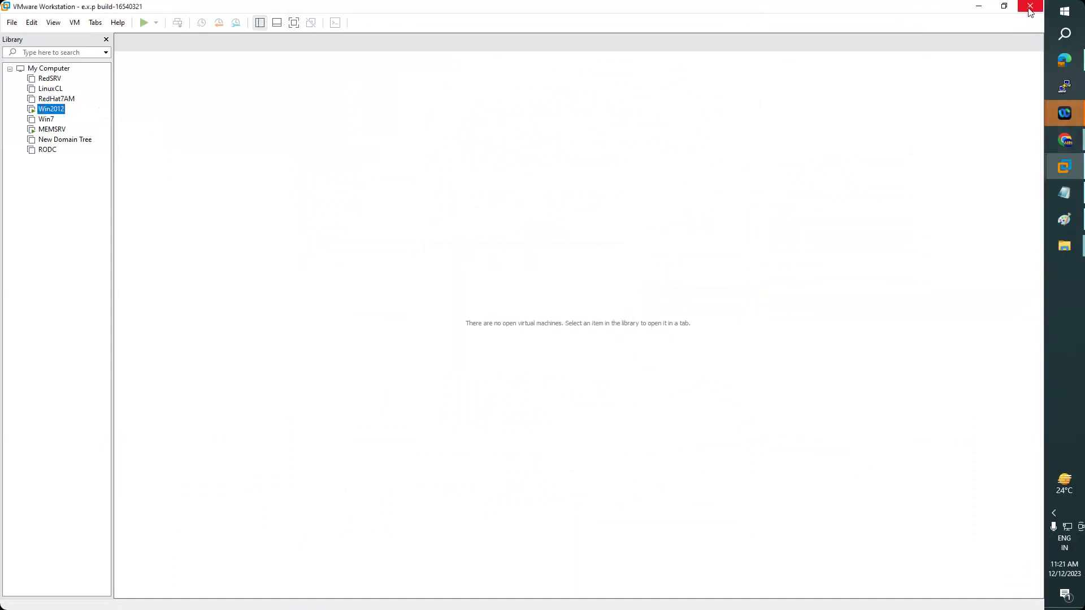
{"action": "left_click", "coordinate": [1065, 167]}
{"action": "left_click", "coordinate": [952, 188]}
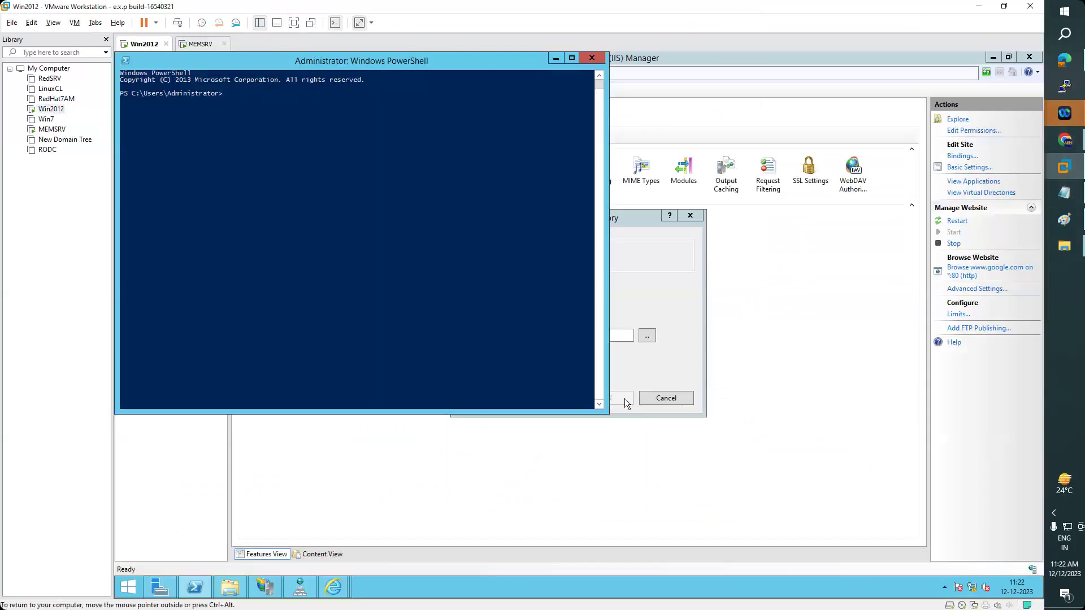
- Paste Google_files and Google.html onto D:, then place Google.html inside Google_files, skipping the conflict
{"action": "left_click", "coordinate": [239, 592]}
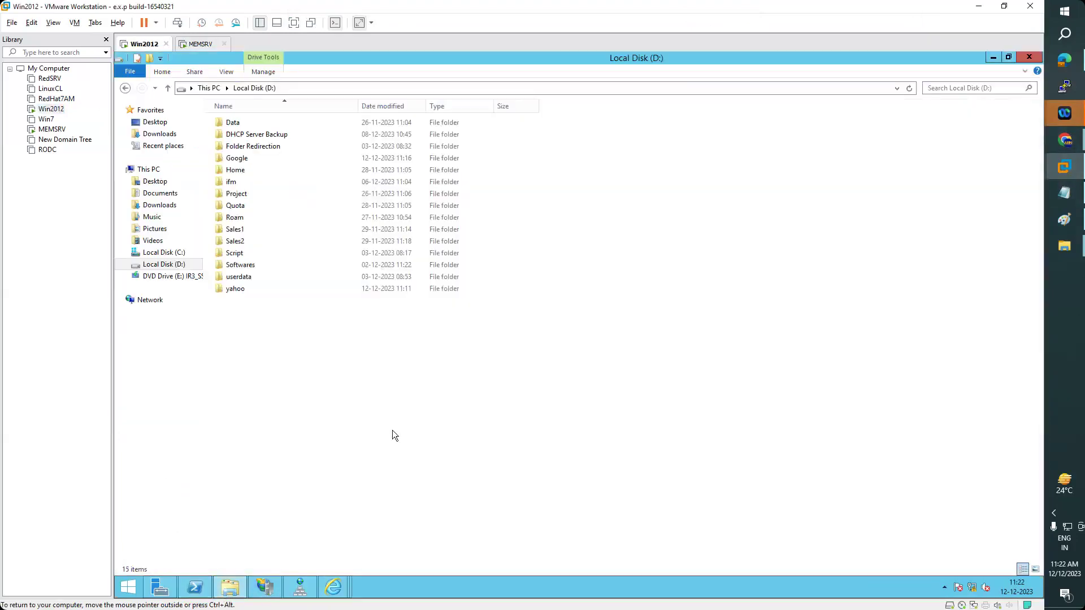
{"action": "key", "text": "ctrl+v"}
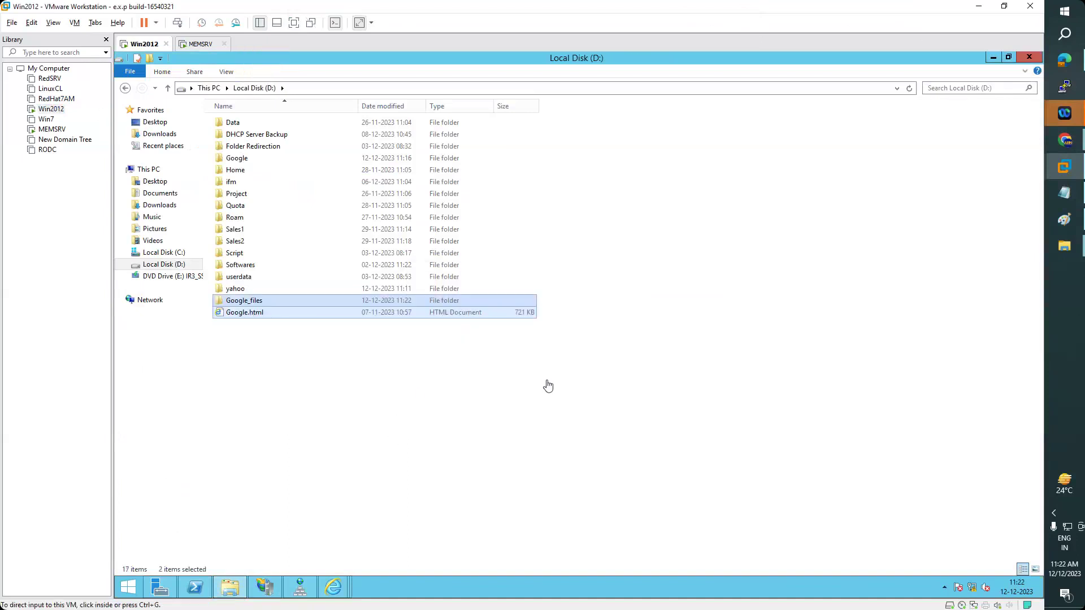
{"action": "left_click", "coordinate": [260, 312]}
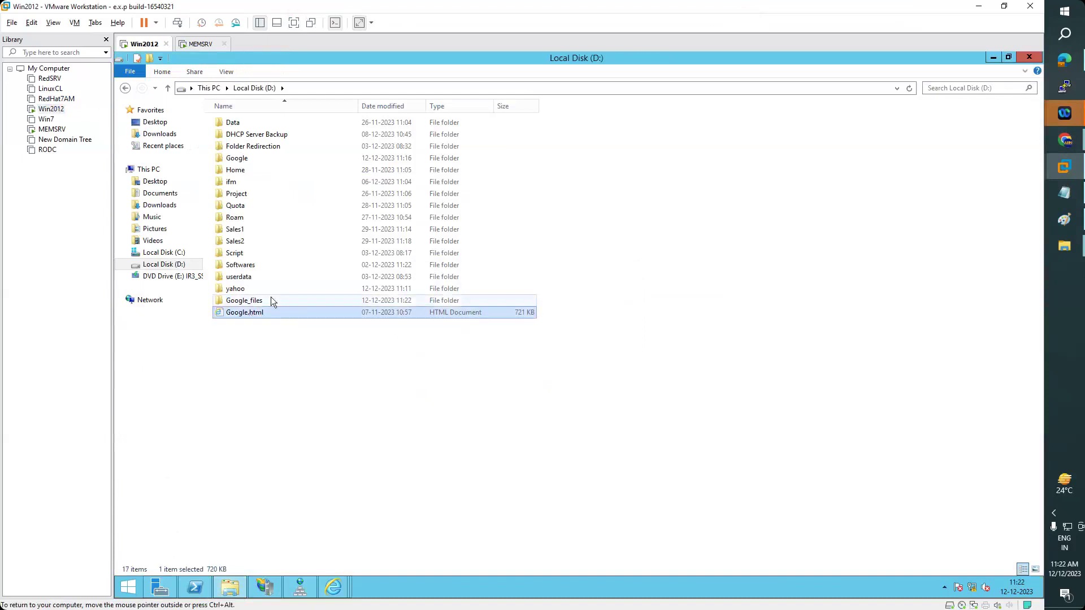
{"action": "double_click", "coordinate": [271, 300]}
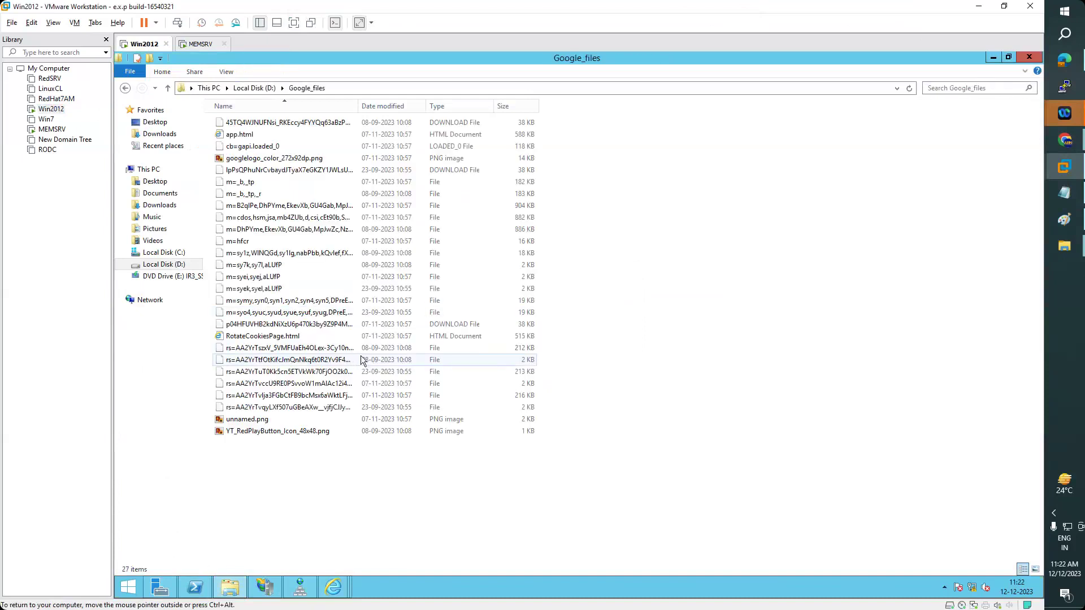
{"action": "key", "text": "ctrl+v"}
{"action": "left_click", "coordinate": [609, 243]}
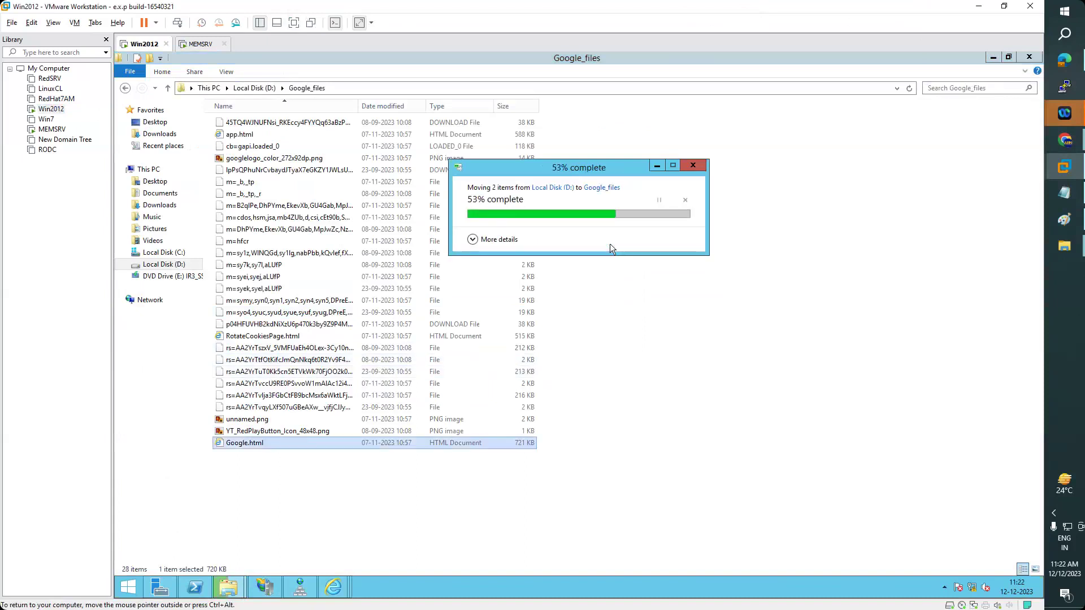
{"action": "left_click", "coordinate": [268, 589]}
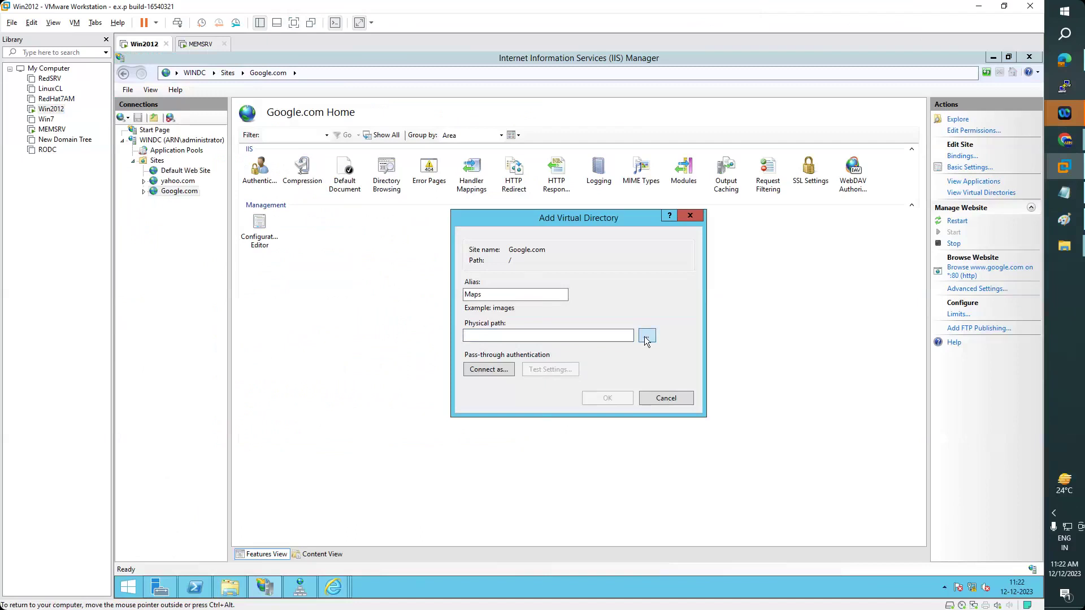
- Set the Maps virtual directory's physical path to D:\Google_files and create it
{"action": "left_click", "coordinate": [647, 336]}
{"action": "left_click", "coordinate": [514, 400]}
{"action": "scroll", "coordinate": [592, 421], "scroll_direction": "down", "scroll_amount": 2}
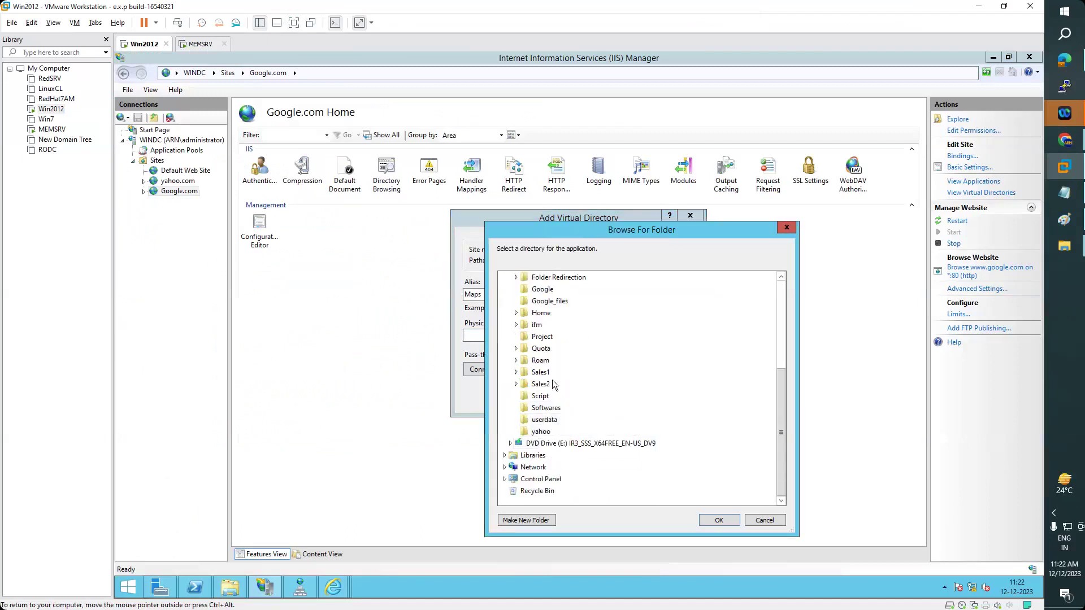
{"action": "left_click", "coordinate": [547, 302]}
{"action": "left_click", "coordinate": [723, 521]}
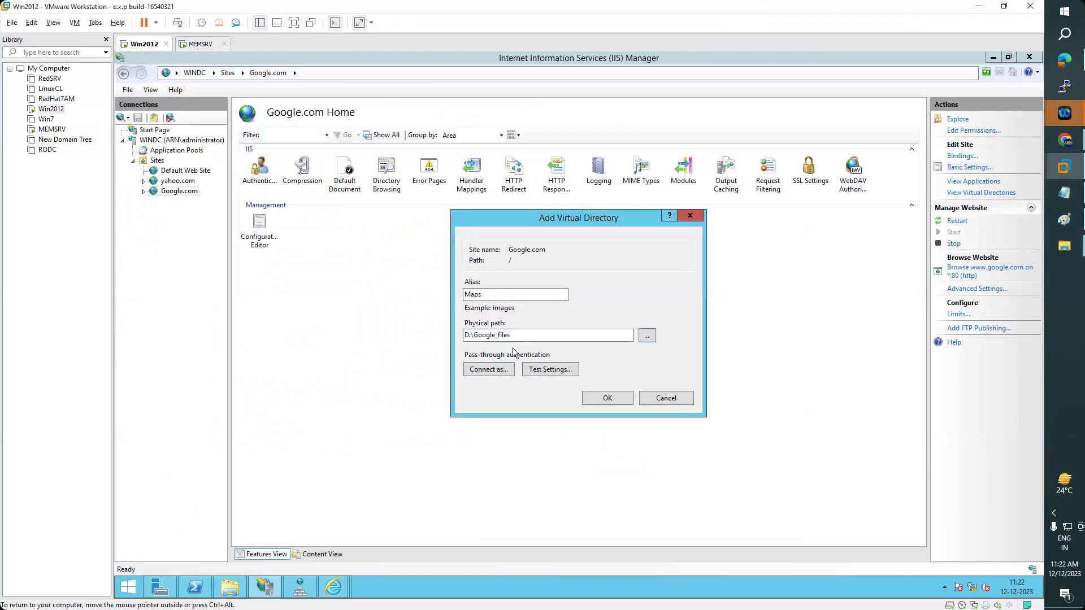
{"action": "left_click", "coordinate": [607, 399]}
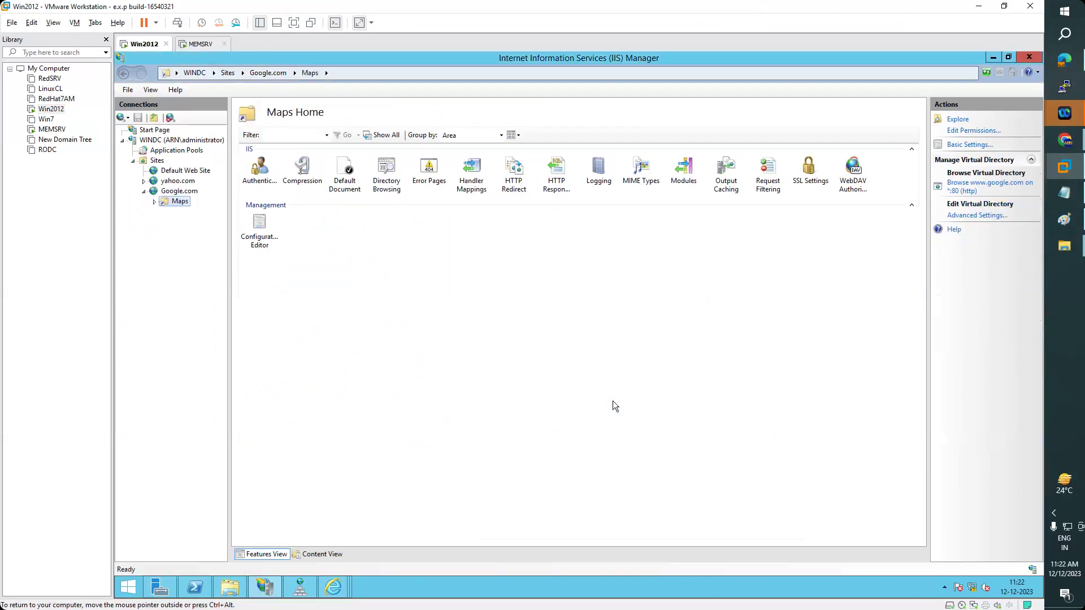
{"action": "right_click", "coordinate": [181, 205]}
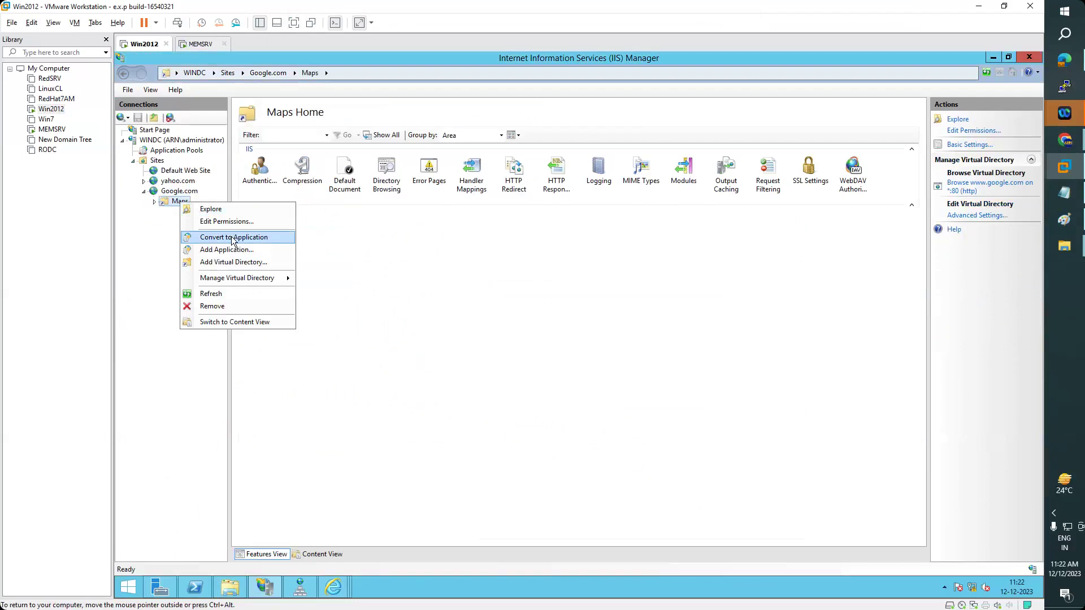
- Convert Maps to an application and add Google.html as its default document
{"action": "left_click", "coordinate": [234, 238]}
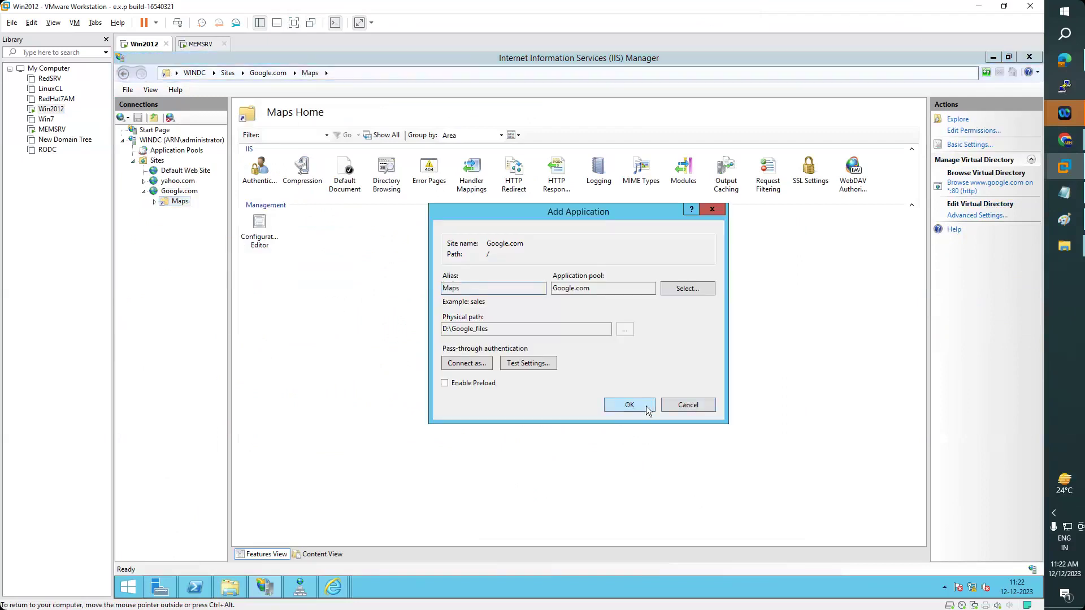
{"action": "left_click", "coordinate": [647, 411]}
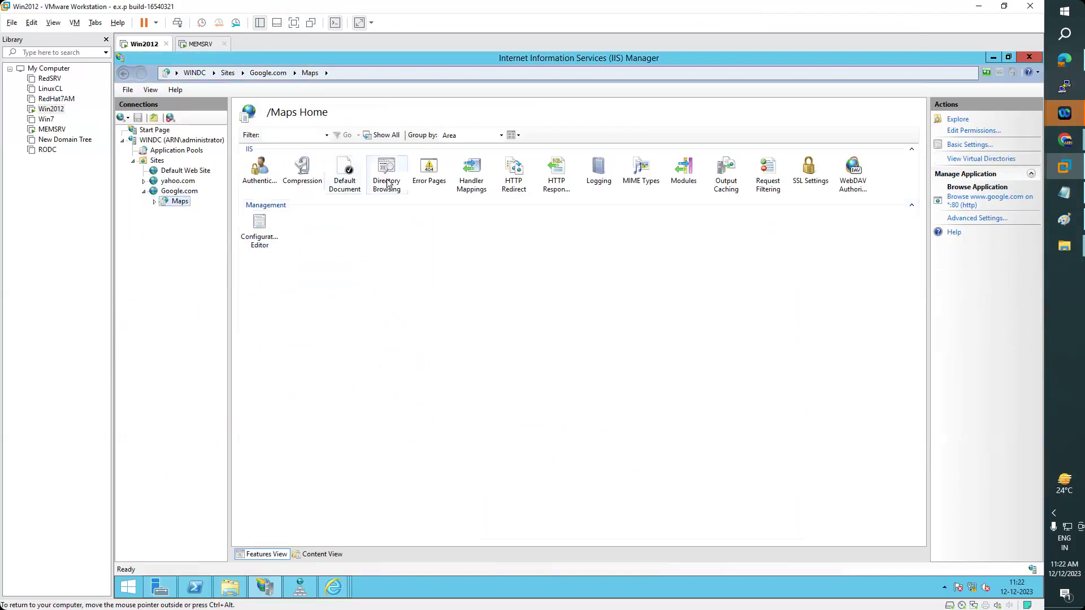
{"action": "double_click", "coordinate": [351, 183]}
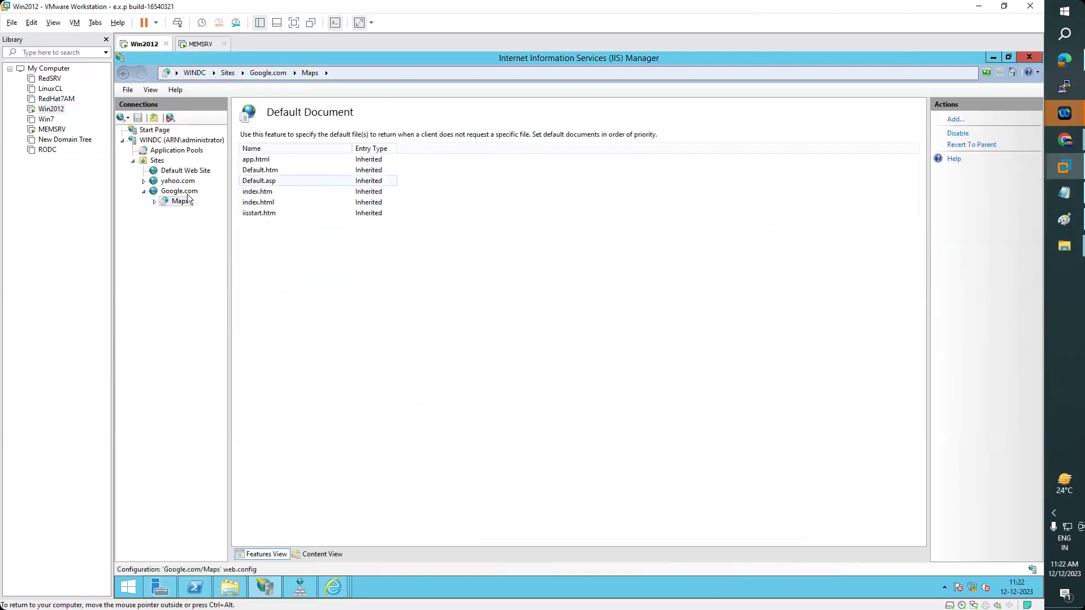
{"action": "left_click", "coordinate": [229, 588]}
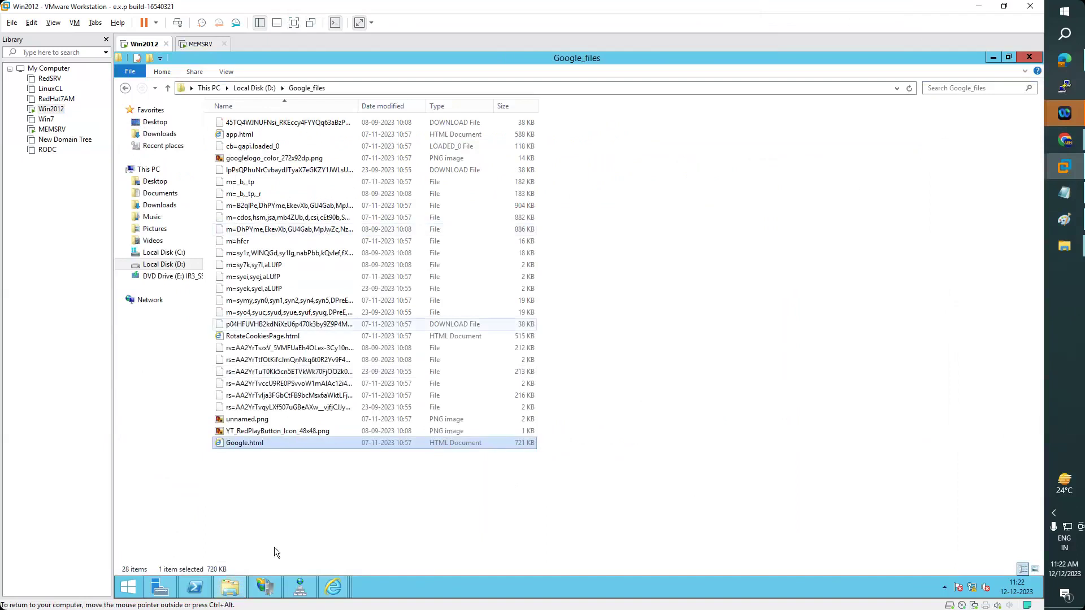
{"action": "left_click", "coordinate": [268, 585]}
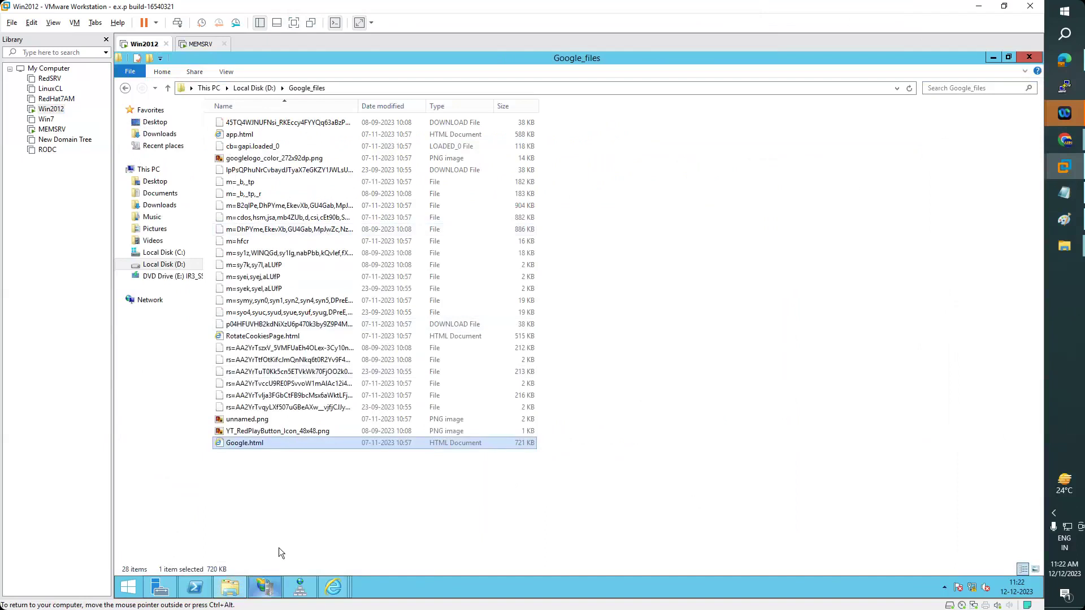
{"action": "left_click", "coordinate": [956, 122]}
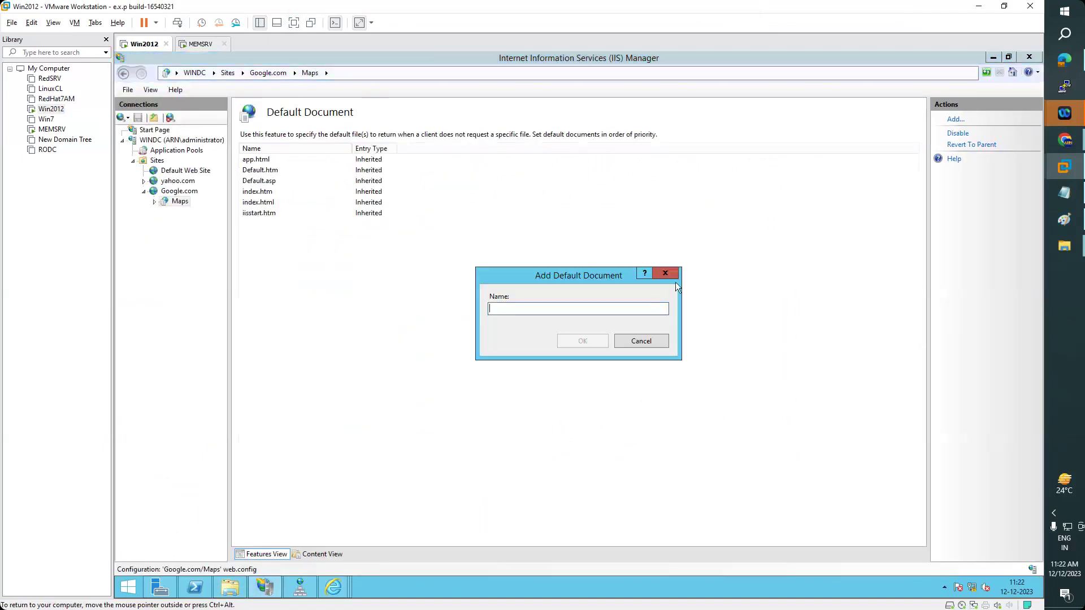
{"action": "type", "text": "Google"}
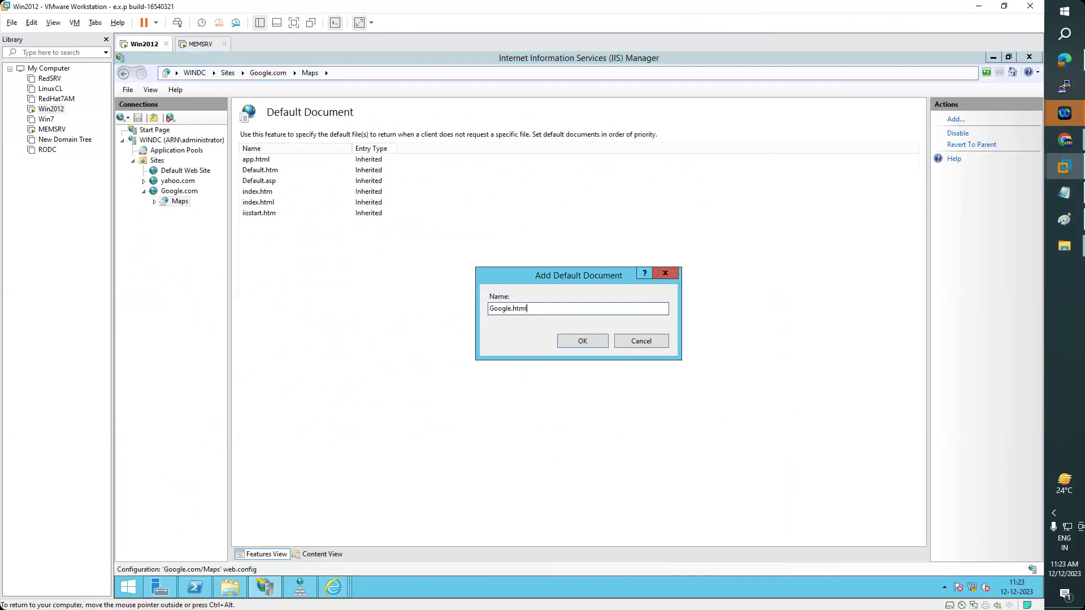
{"action": "left_click", "coordinate": [581, 340]}
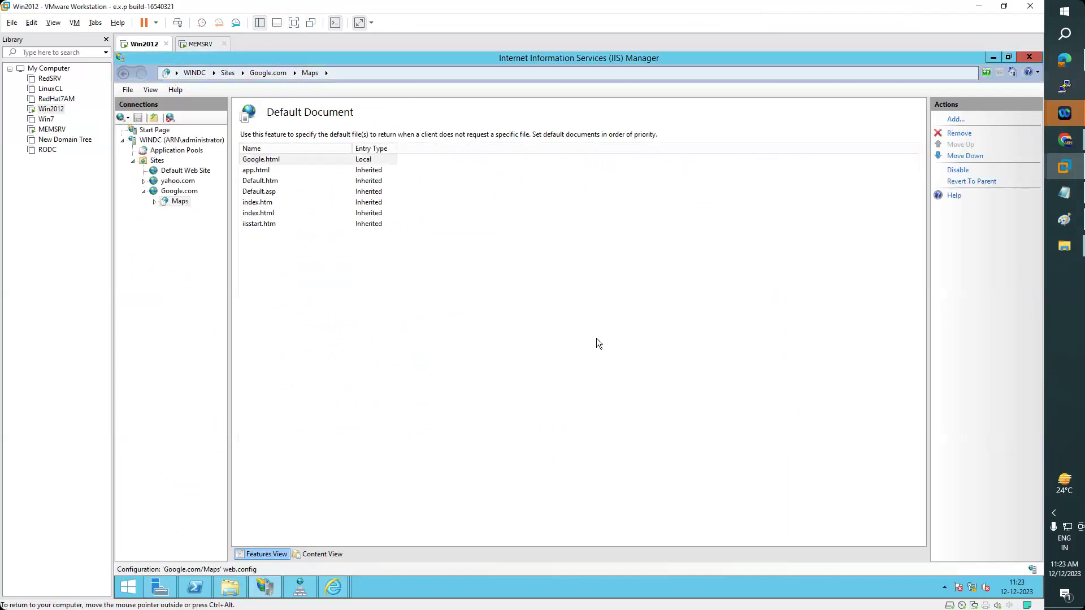
{"action": "right_click", "coordinate": [177, 205]}
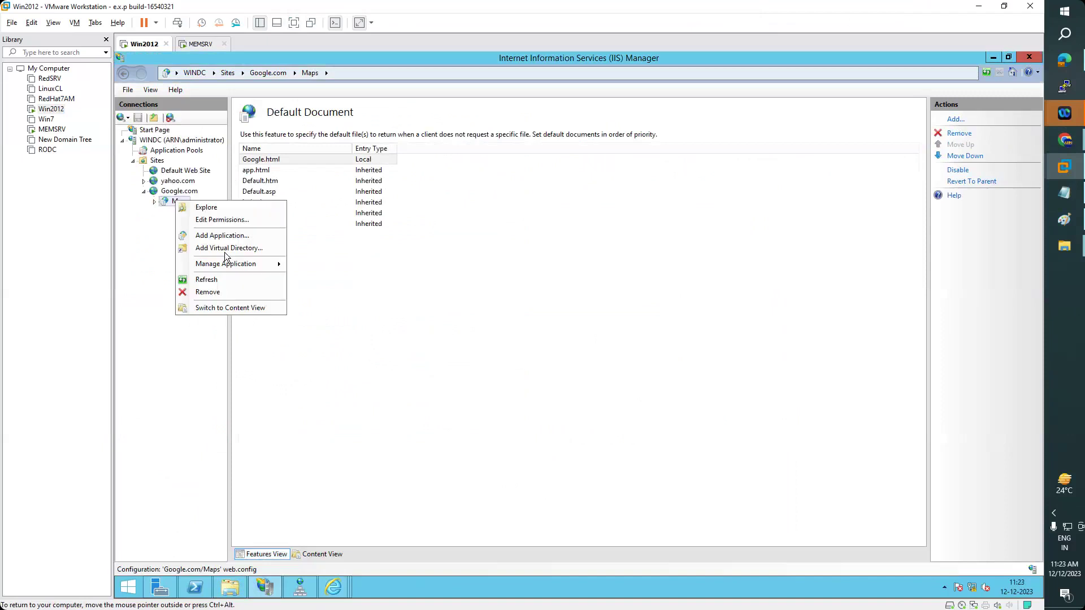
- Close the browser's old google.com tabs
{"action": "mouse_move", "coordinate": [237, 265]}
{"action": "left_click", "coordinate": [339, 269]}
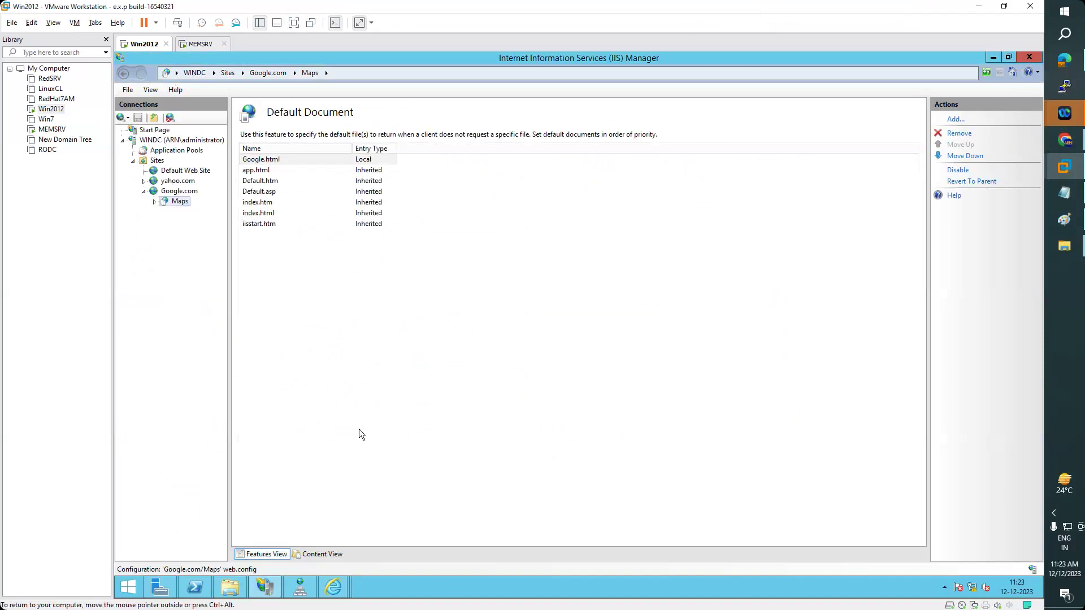
{"action": "mouse_move", "coordinate": [341, 590]}
{"action": "left_click", "coordinate": [455, 531]}
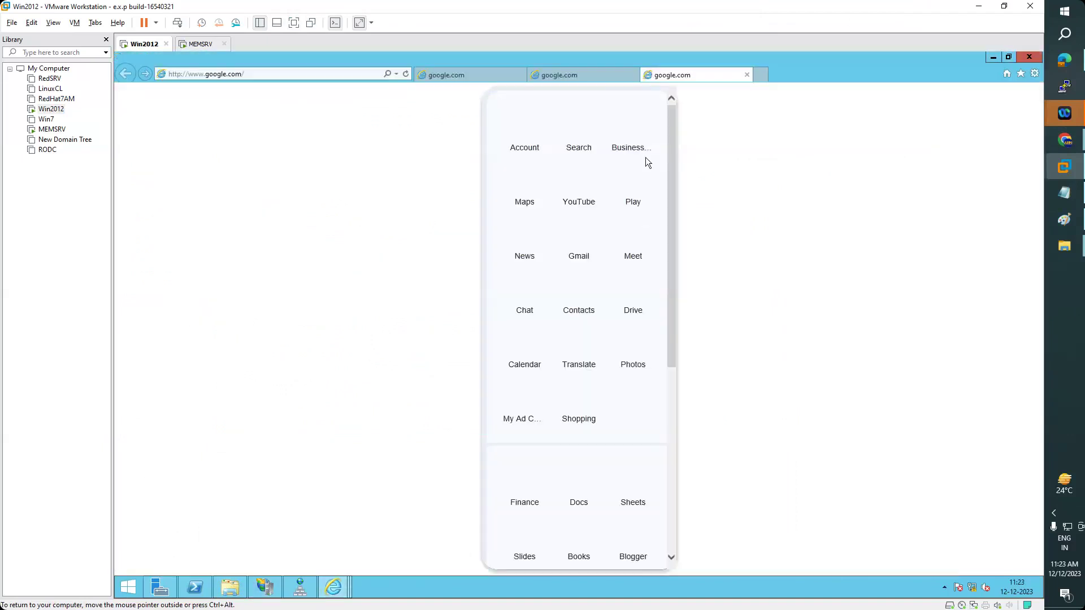
{"action": "left_click", "coordinate": [747, 75]}
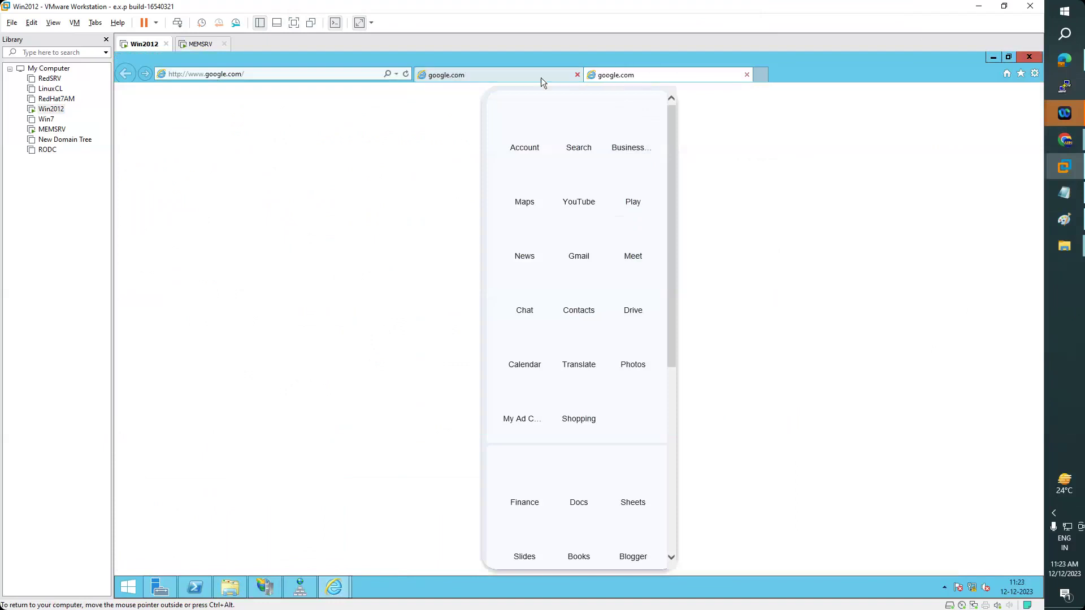
{"action": "left_click", "coordinate": [577, 75]}
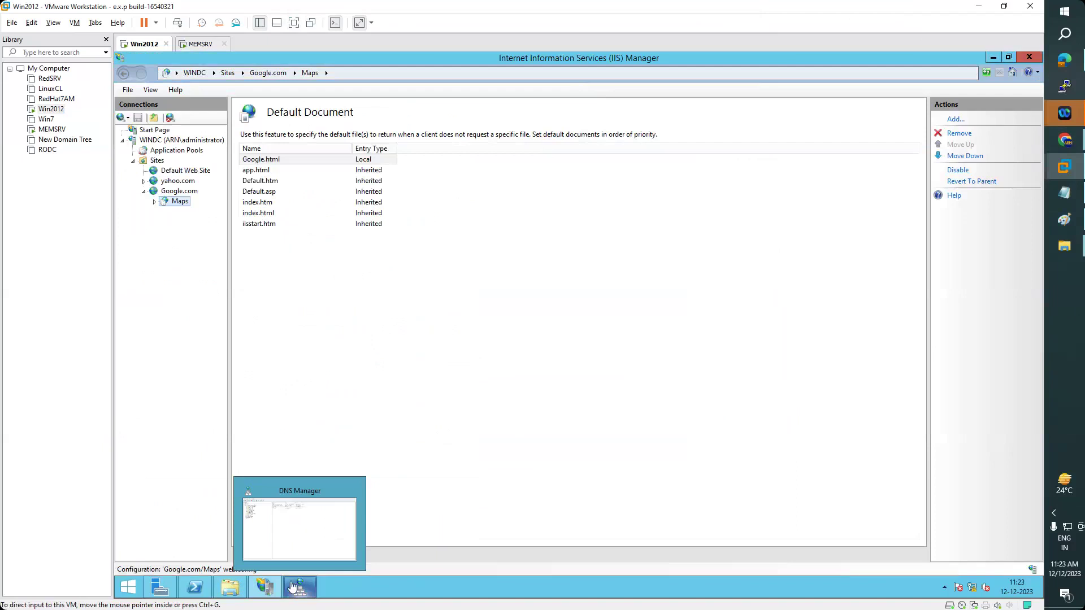
- Browse the Maps application, adding about:internet to trusted sites; the page fails to display
{"action": "right_click", "coordinate": [182, 201]}
{"action": "mouse_move", "coordinate": [260, 265]}
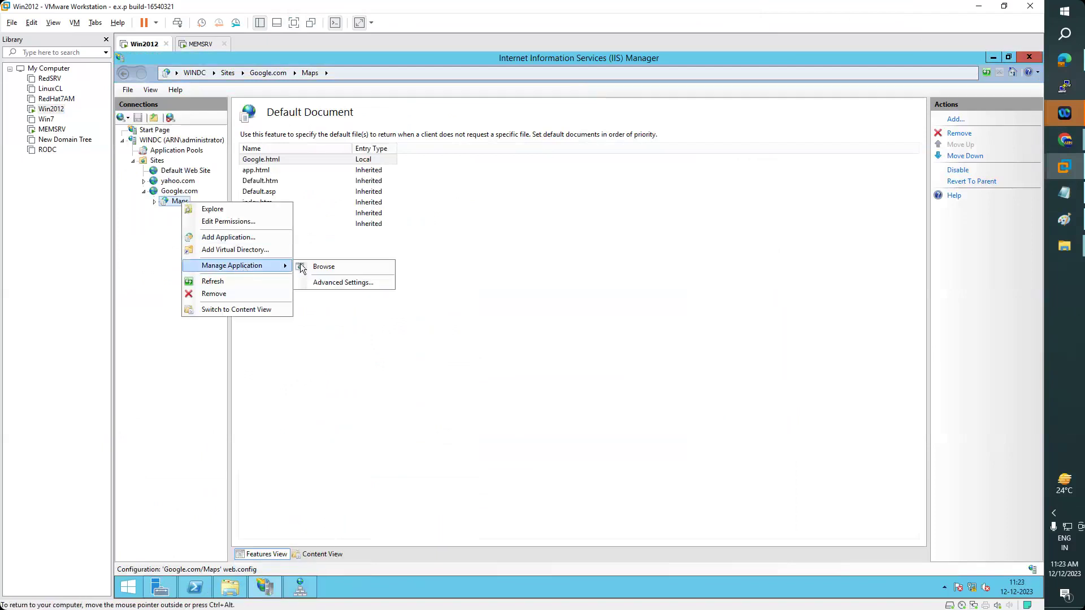
{"action": "left_click", "coordinate": [336, 271]}
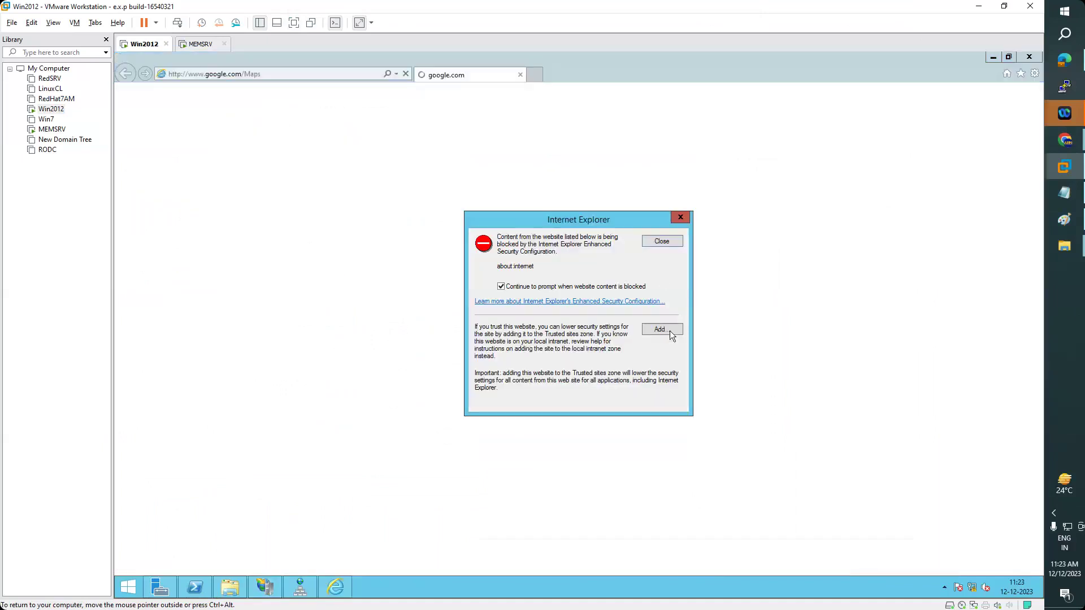
{"action": "left_click", "coordinate": [669, 331]}
{"action": "left_click", "coordinate": [654, 303]}
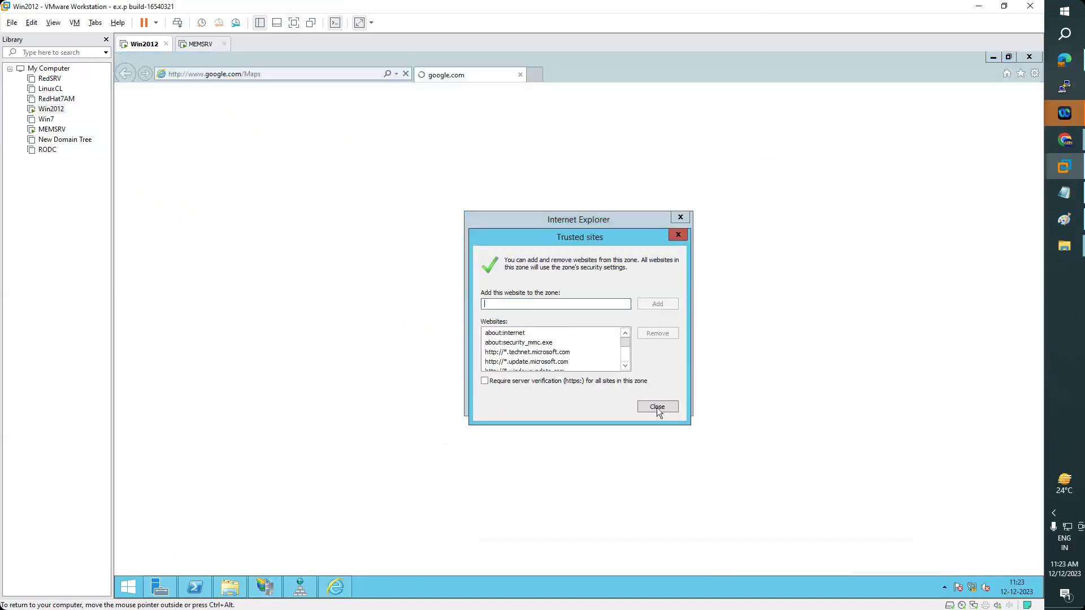
{"action": "left_click", "coordinate": [658, 411]}
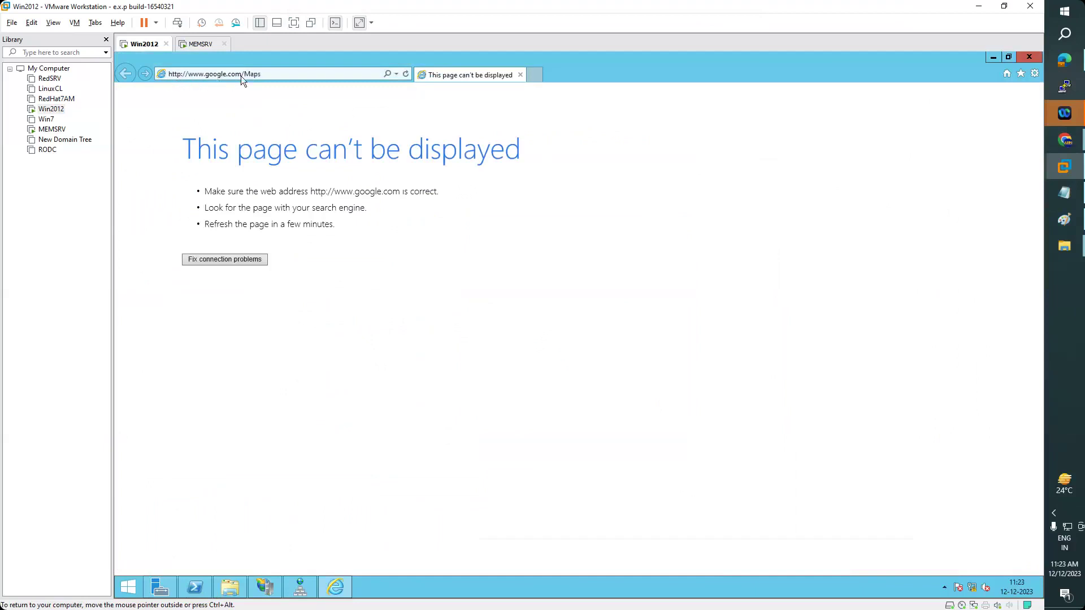
{"action": "triple_click", "coordinate": [277, 74]}
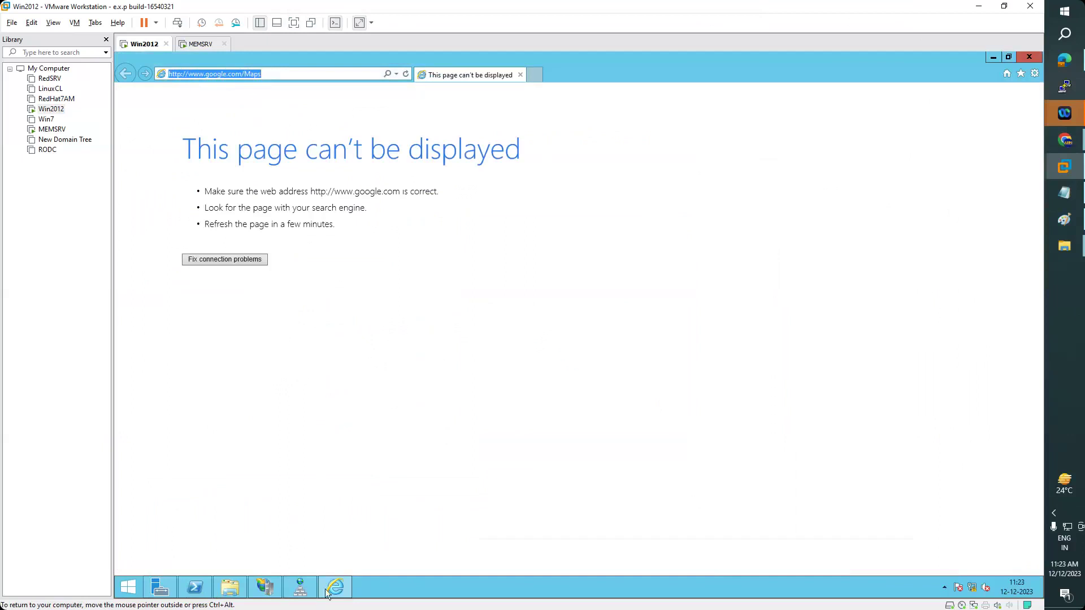
{"action": "left_click", "coordinate": [345, 582]}
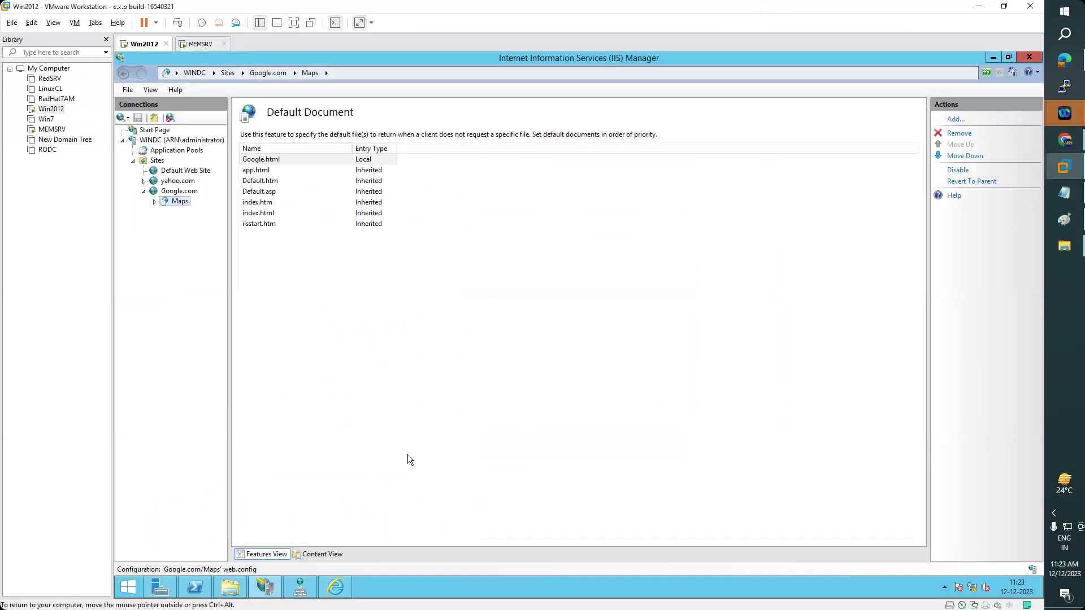
- Check the Maps directory's advanced settings, reviewing the /Maps virtual path, without changes
{"action": "right_click", "coordinate": [168, 201]}
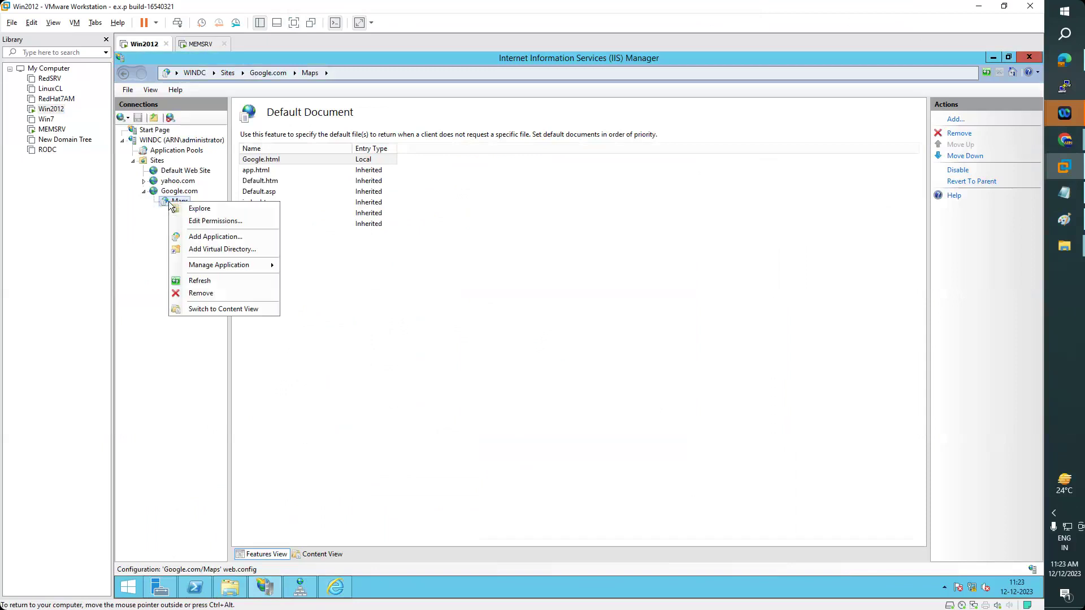
{"action": "mouse_move", "coordinate": [240, 263]}
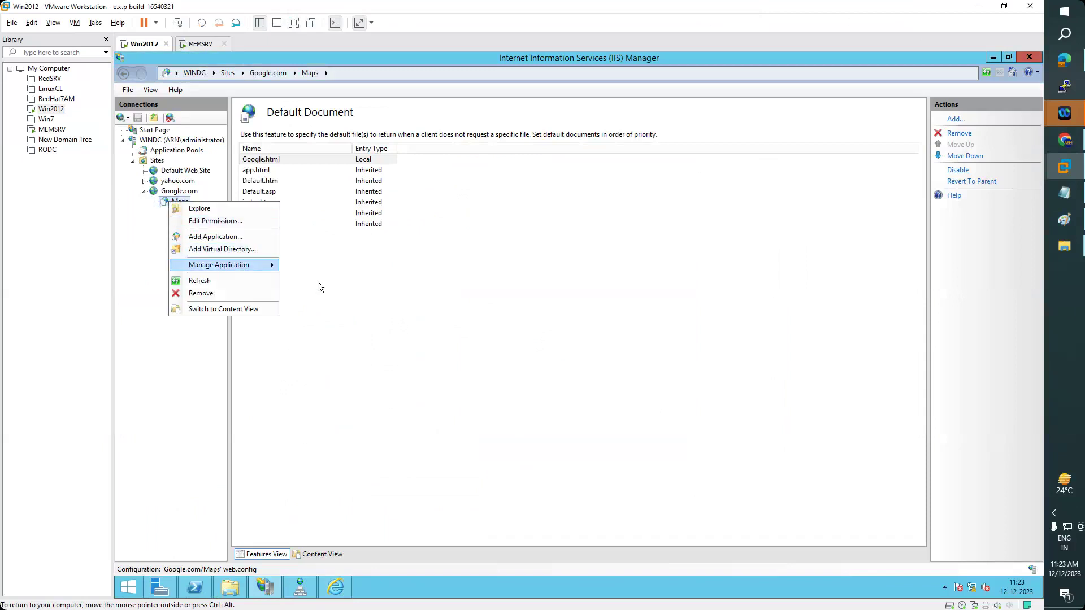
{"action": "left_click", "coordinate": [325, 282]}
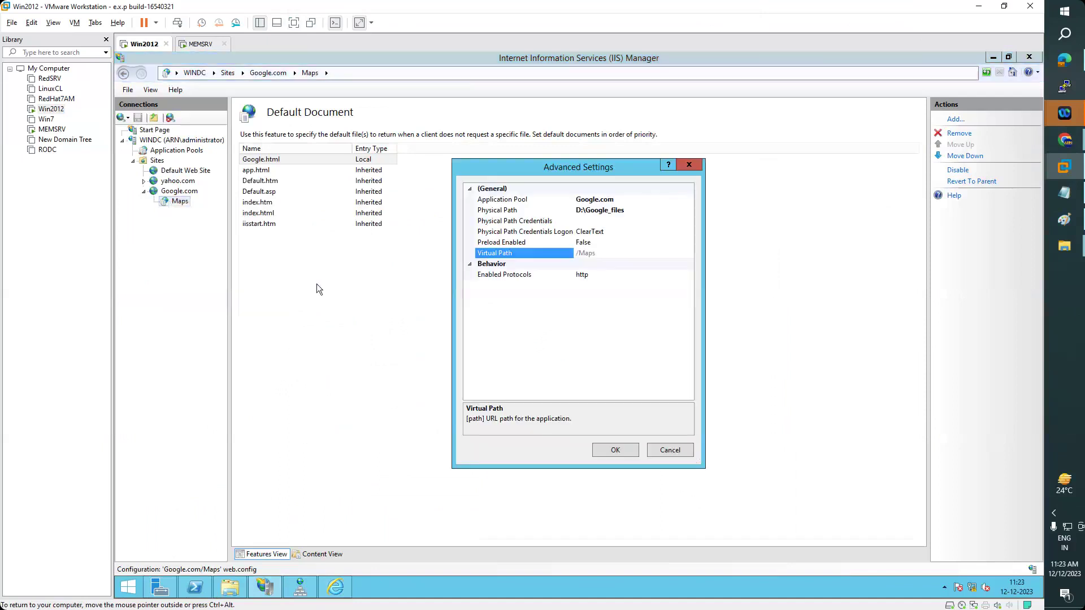
{"action": "left_click", "coordinate": [604, 254]}
{"action": "left_click", "coordinate": [659, 450]}
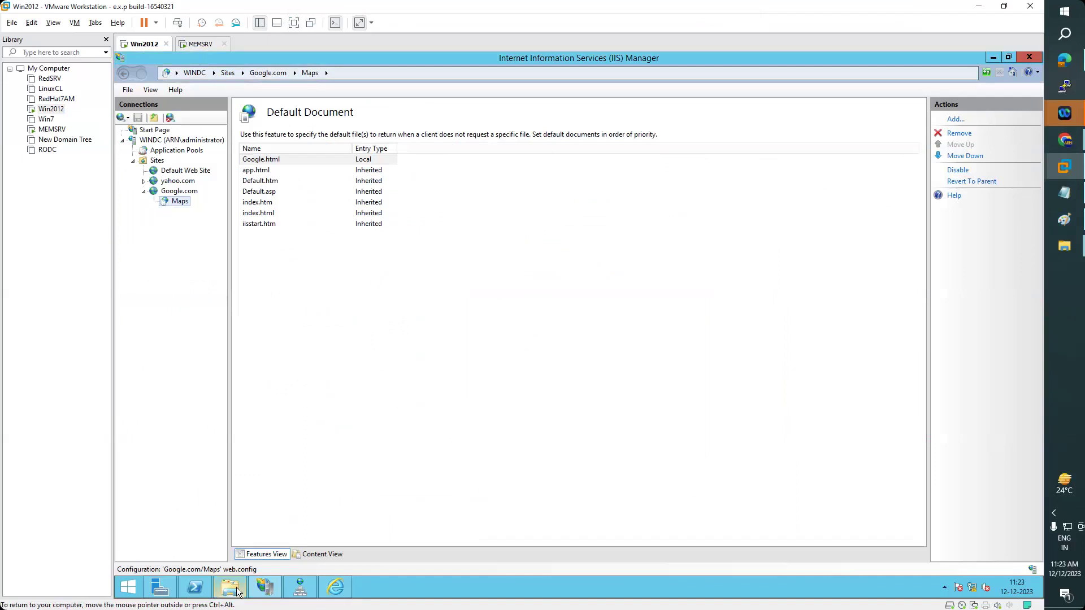
- Look through D:\Google_files in Explorer, previewing the Google logo image
{"action": "left_click", "coordinate": [236, 589]}
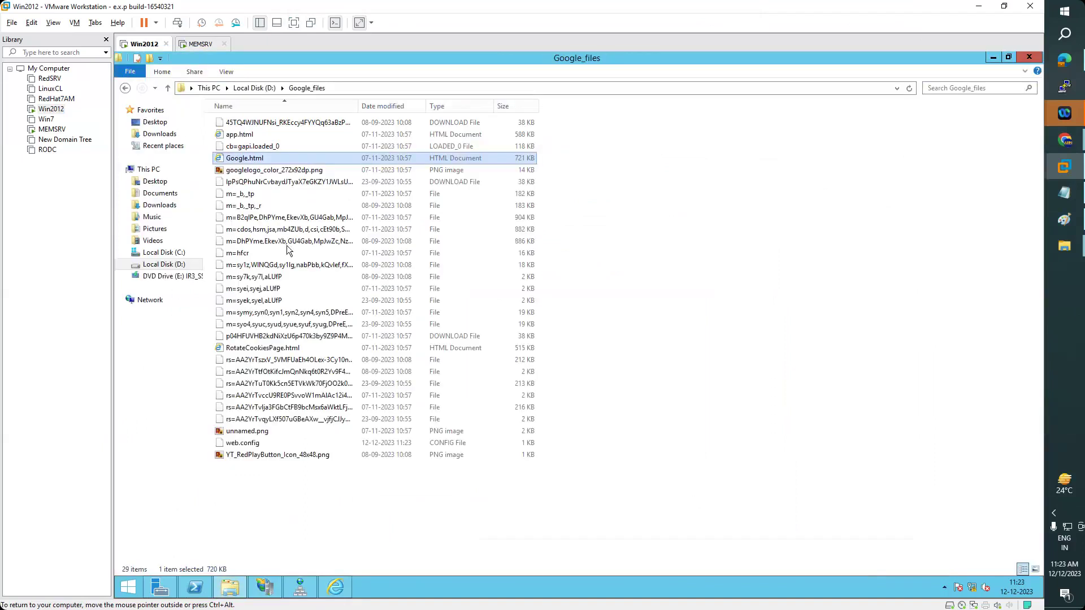
{"action": "left_click", "coordinate": [266, 89]}
{"action": "double_click", "coordinate": [250, 171]}
{"action": "double_click", "coordinate": [249, 171]}
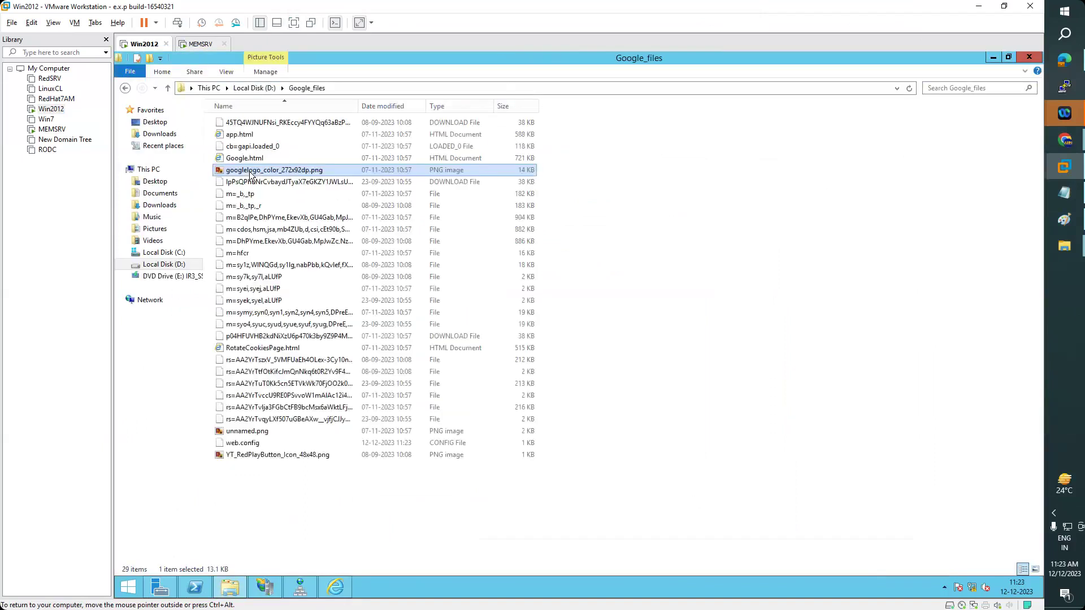
{"action": "key", "text": "alt+F4"}
{"action": "left_click", "coordinate": [336, 587]}
{"action": "left_click", "coordinate": [306, 72]}
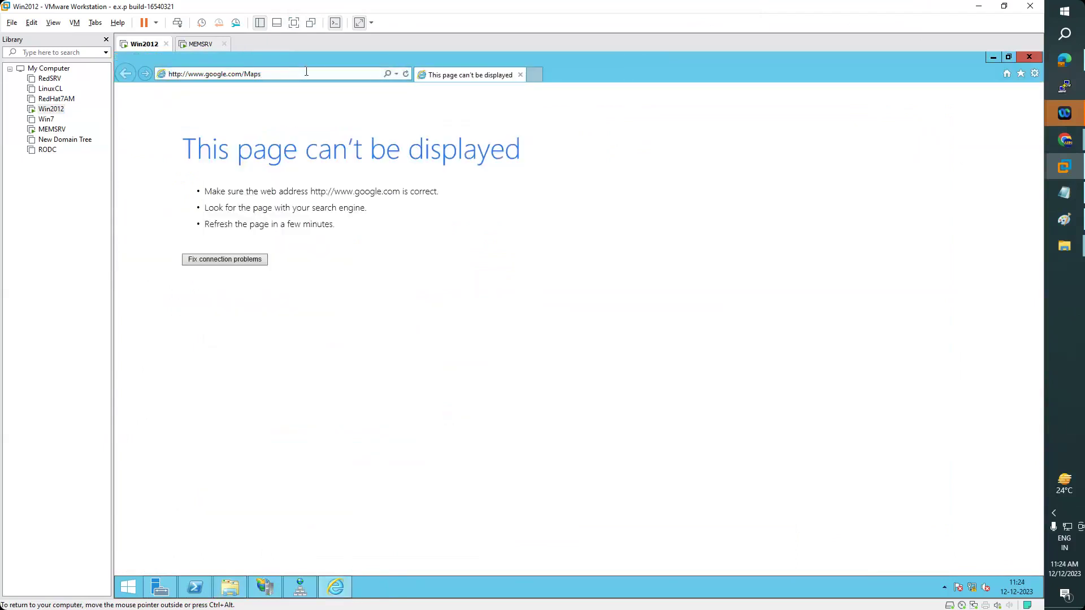
{"action": "type", "text": "/google.html"}
{"action": "key", "text": "Return"}
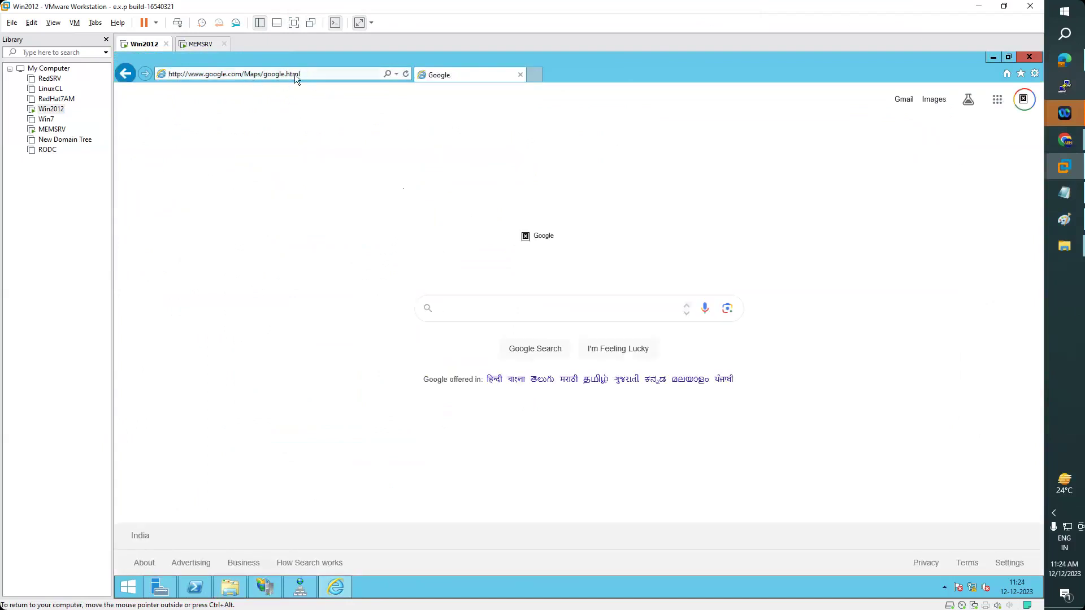
- Browse the Google.com site from IIS Manager's Manage Website menu
{"action": "left_click", "coordinate": [269, 583]}
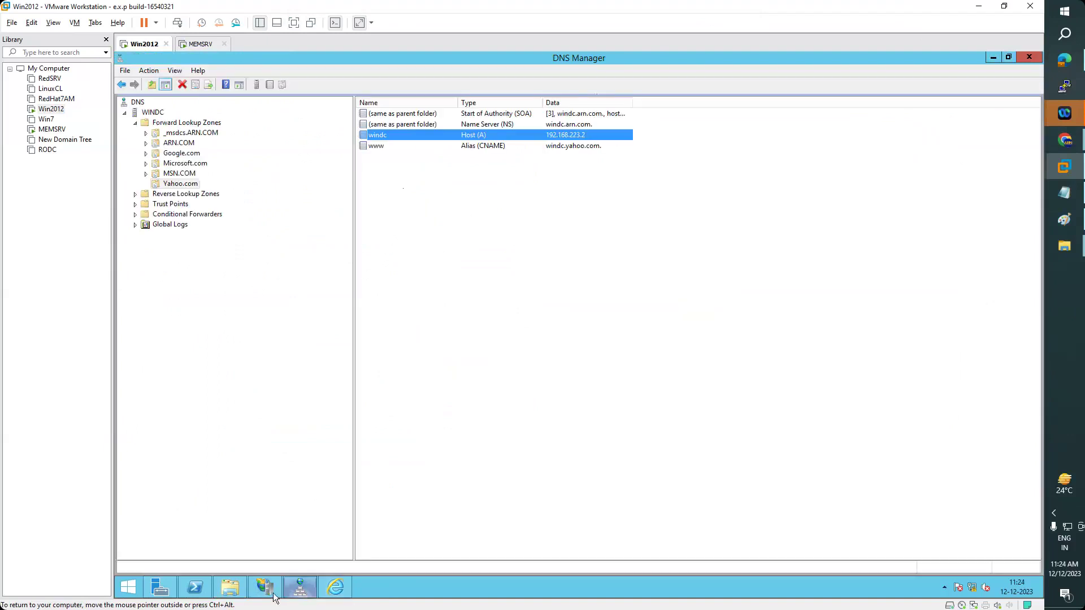
{"action": "left_click", "coordinate": [266, 587]}
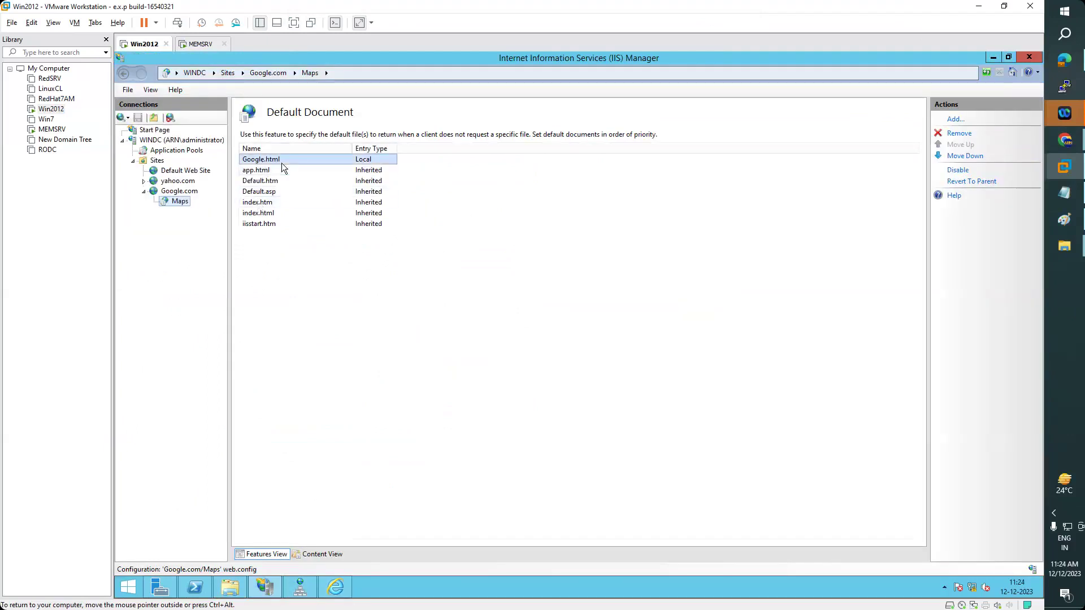
{"action": "left_click", "coordinate": [178, 192]}
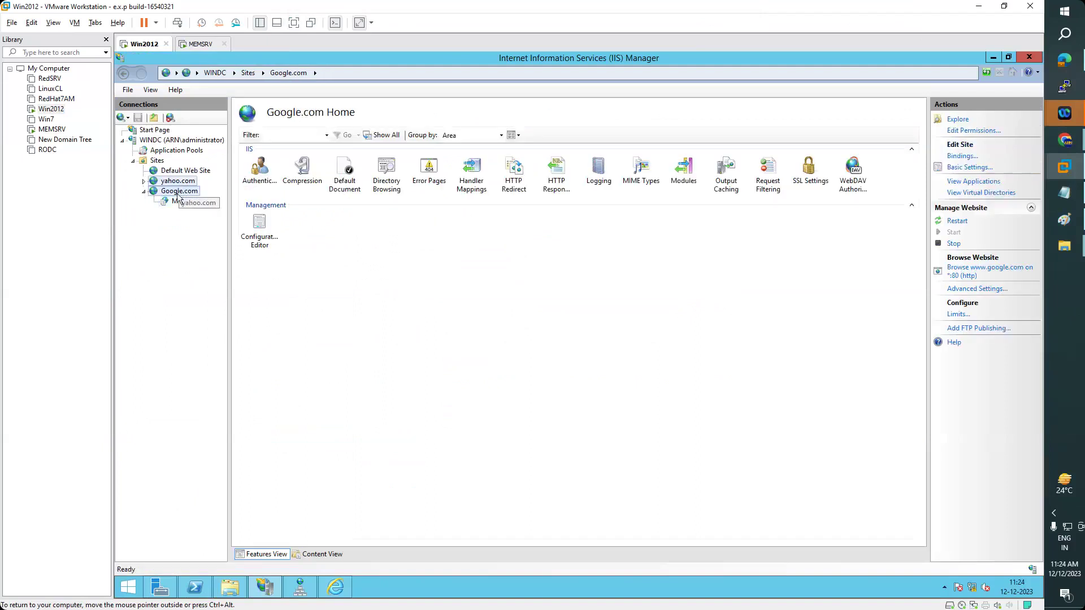
{"action": "left_click", "coordinate": [177, 194]}
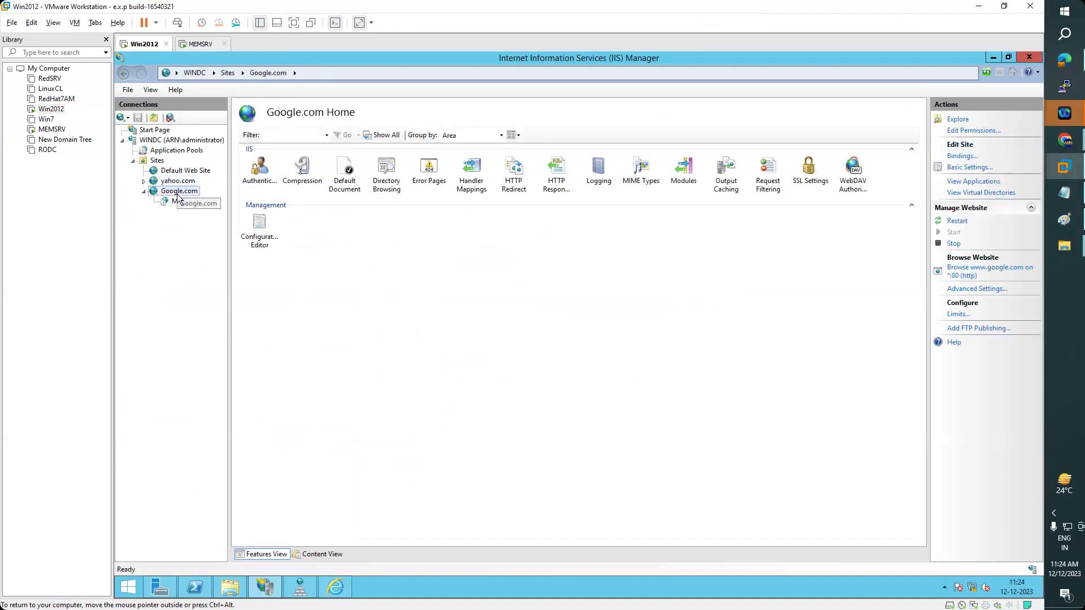
{"action": "right_click", "coordinate": [177, 195]}
{"action": "mouse_move", "coordinate": [271, 273]}
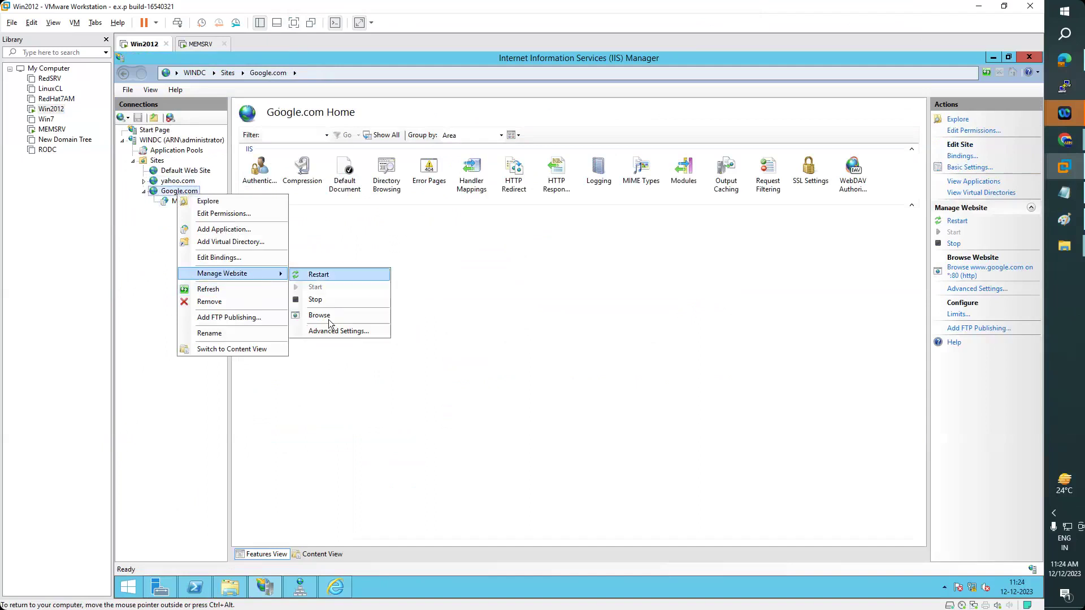
{"action": "left_click", "coordinate": [328, 316]}
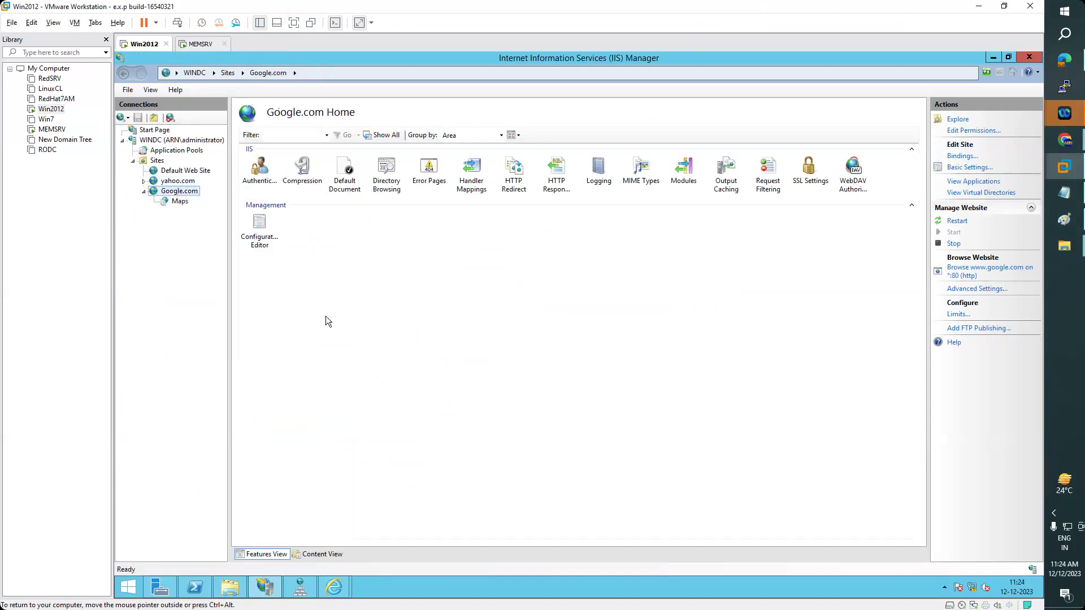
- Load maps/google.html on the google.com site in Internet Explorer
{"action": "left_click", "coordinate": [336, 588]}
{"action": "left_click", "coordinate": [409, 497]}
{"action": "left_click", "coordinate": [274, 74]}
{"action": "left_click", "coordinate": [309, 73]}
{"action": "type", "text": "maps/"}
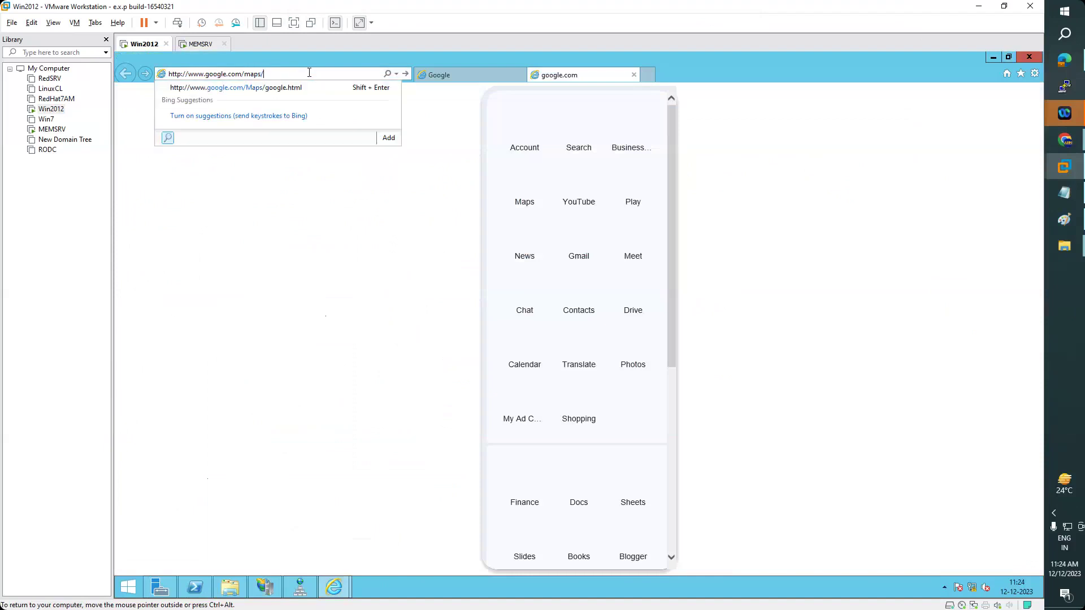
{"action": "type", "text": "google.html"}
{"action": "key", "text": "Return"}
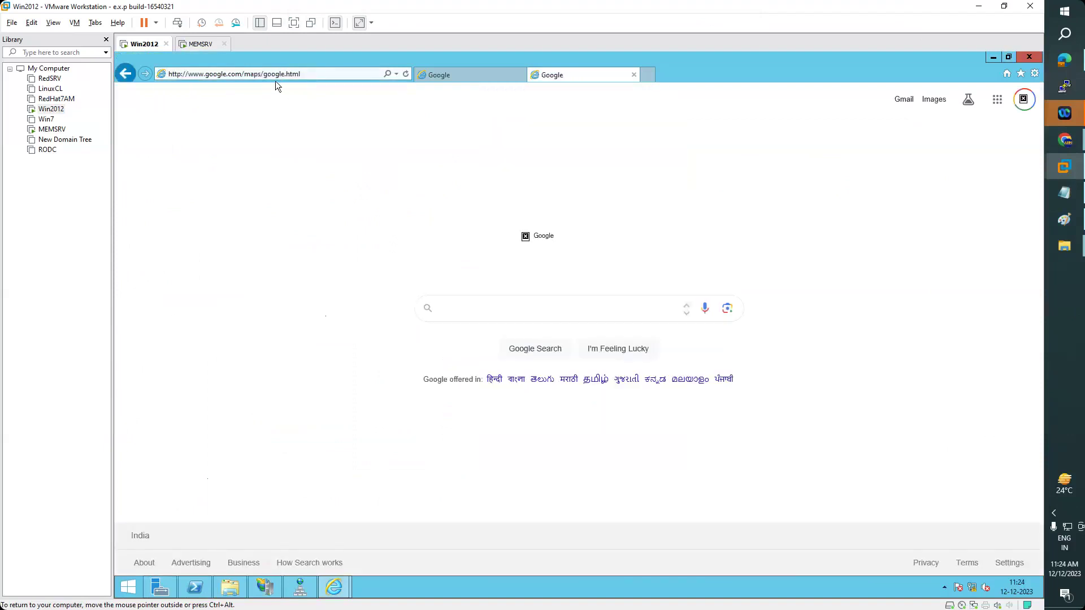
- Remove maps/google.html from the address and load the bare google.com address
{"action": "left_click", "coordinate": [248, 74]}
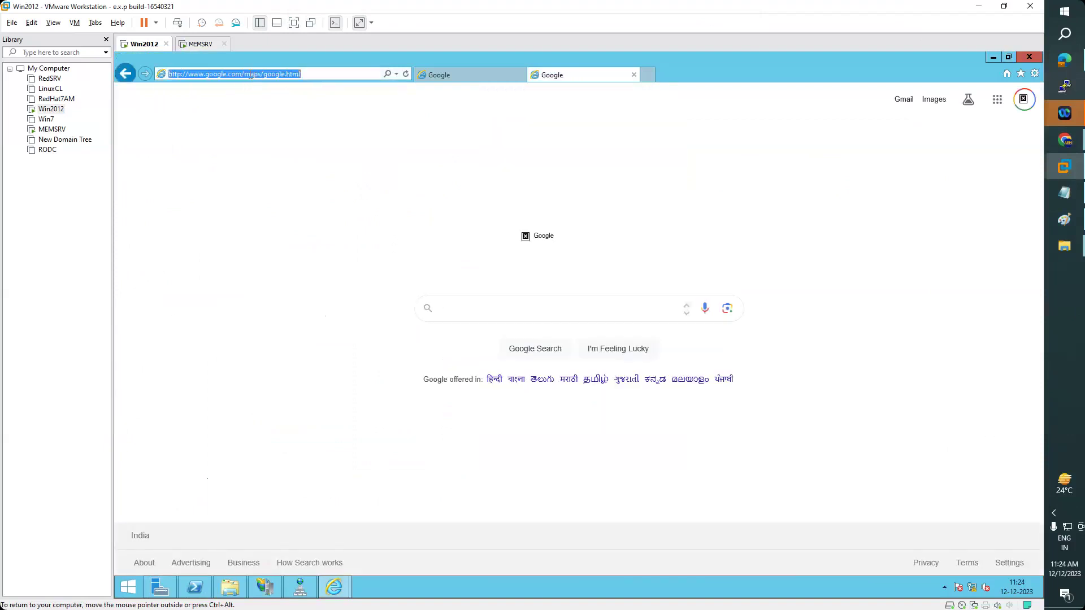
{"action": "left_click", "coordinate": [250, 76]}
{"action": "double_click", "coordinate": [254, 75]}
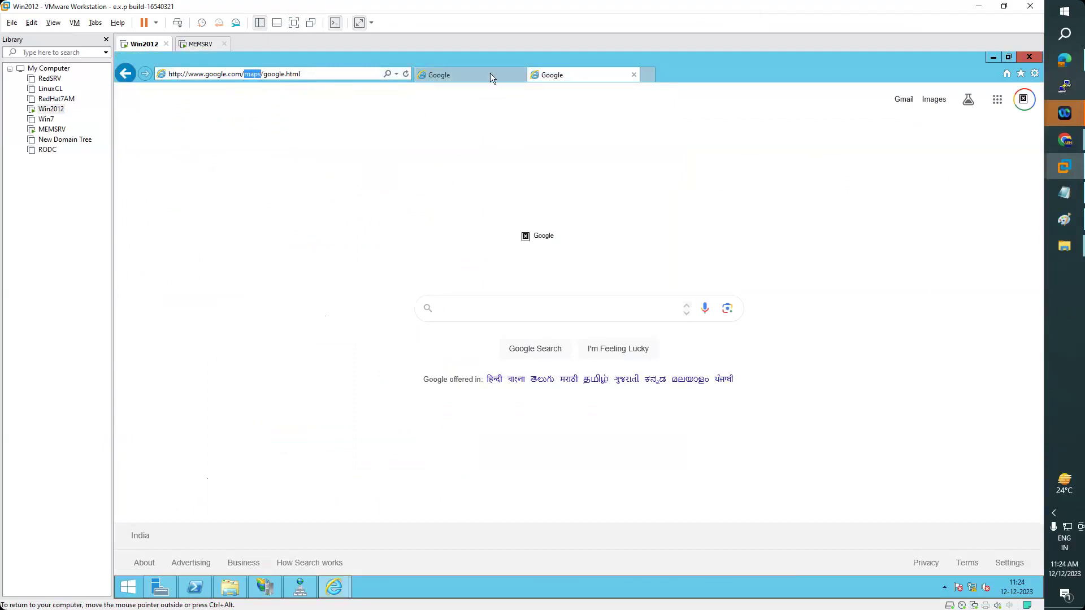
{"action": "left_click_drag", "start_coordinate": [300, 74], "coordinate": [245, 74]}
{"action": "key", "text": "BackSpace"}
{"action": "key", "text": "Return"}
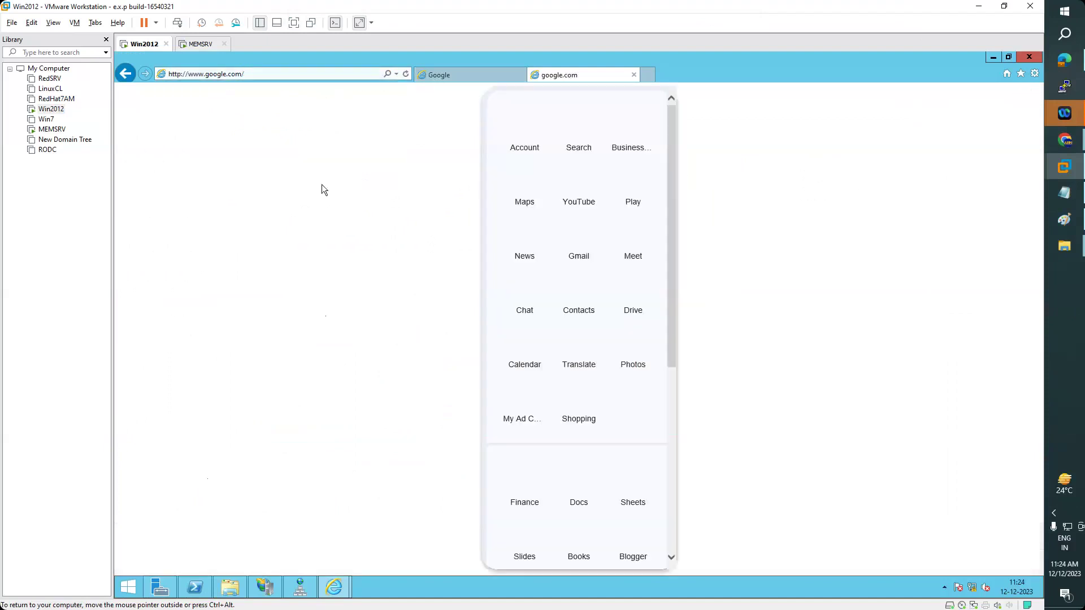
- Load google.com/maps/ without a file name, then switch to DNS Manager
{"action": "left_click", "coordinate": [300, 68]}
{"action": "left_click", "coordinate": [300, 68]}
{"action": "type", "text": "maps/"}
{"action": "key", "text": "Return"}
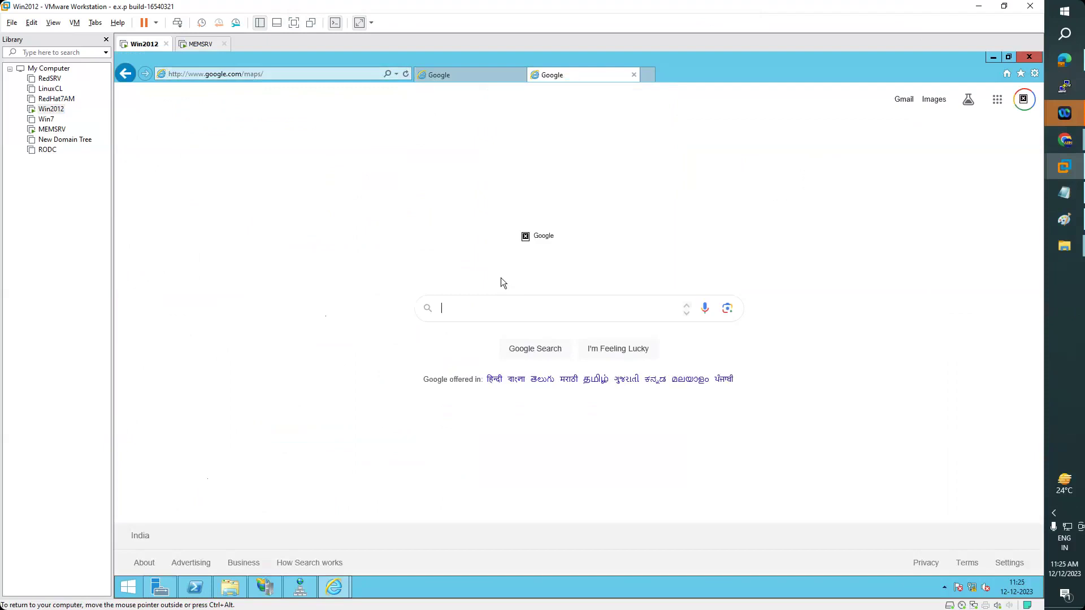
{"action": "left_click", "coordinate": [302, 594]}
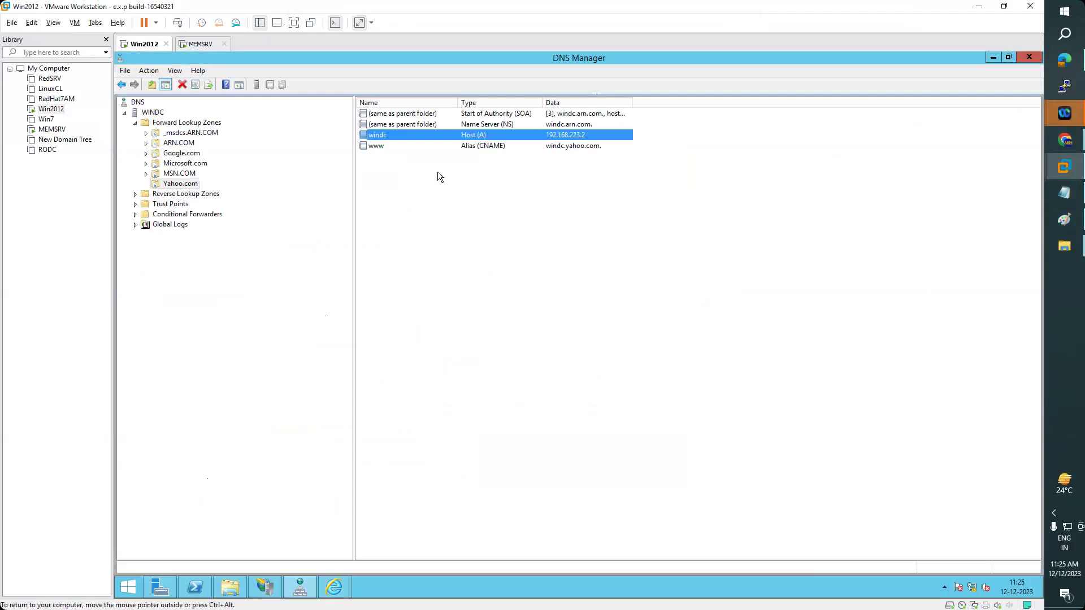
{"action": "left_click", "coordinate": [1072, 198]}
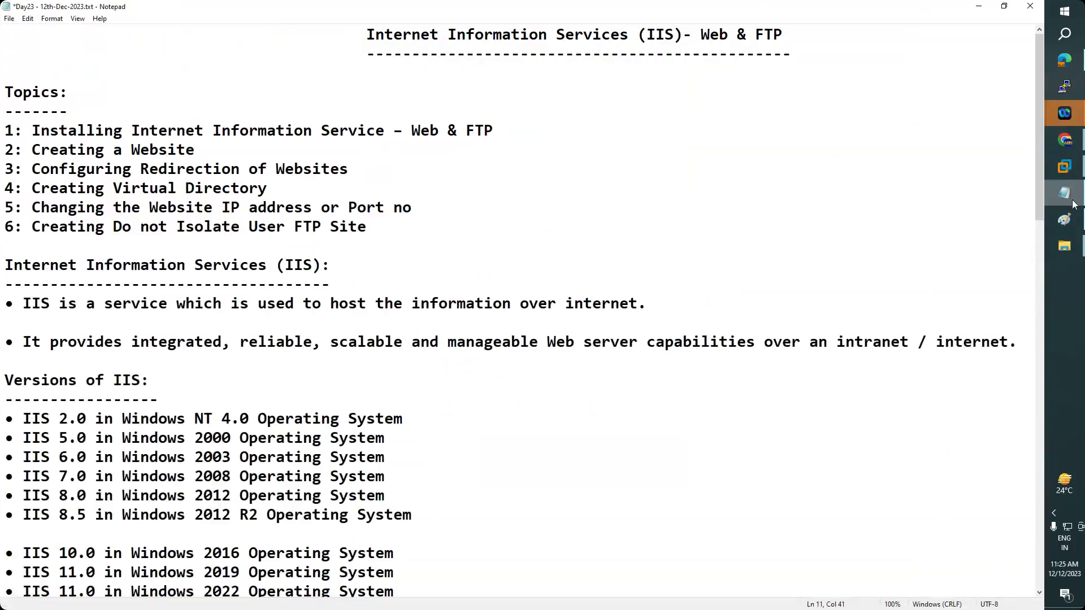
{"action": "left_click", "coordinate": [1073, 198]}
{"action": "left_click", "coordinate": [300, 590]}
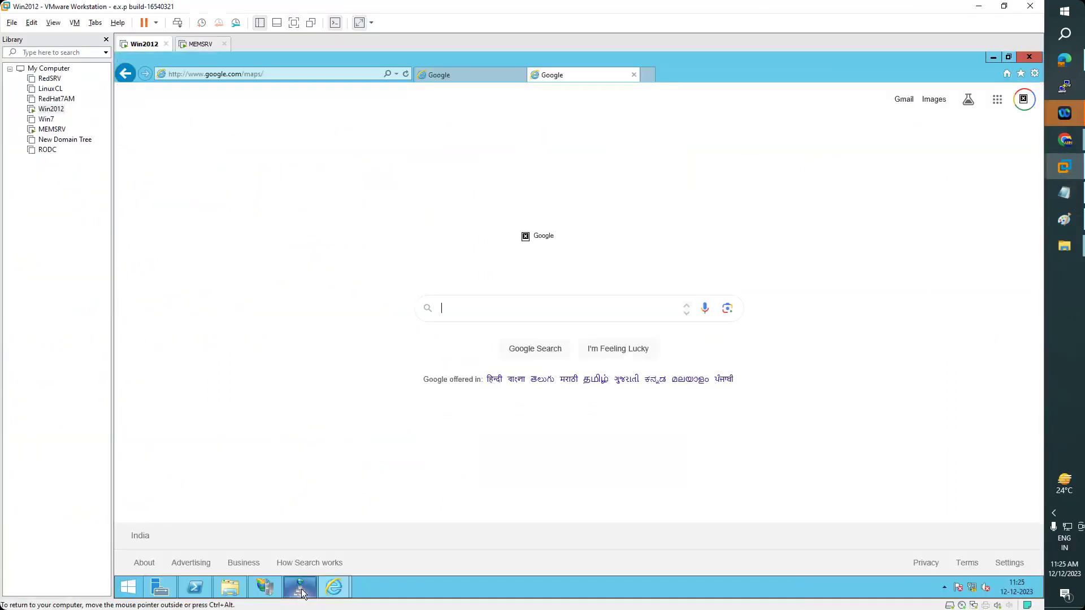
{"action": "left_click", "coordinate": [265, 587]}
{"action": "left_click", "coordinate": [184, 182]}
{"action": "double_click", "coordinate": [182, 192]}
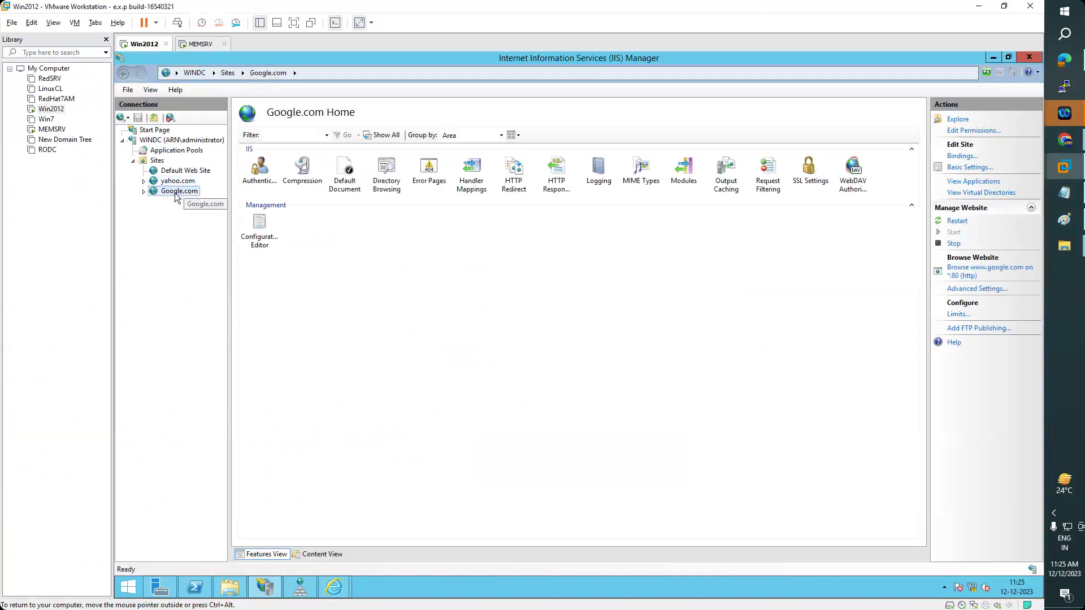
{"action": "left_click", "coordinate": [962, 156]}
{"action": "left_click_drag", "start_coordinate": [588, 219], "coordinate": [571, 186]}
{"action": "left_click", "coordinate": [492, 217]}
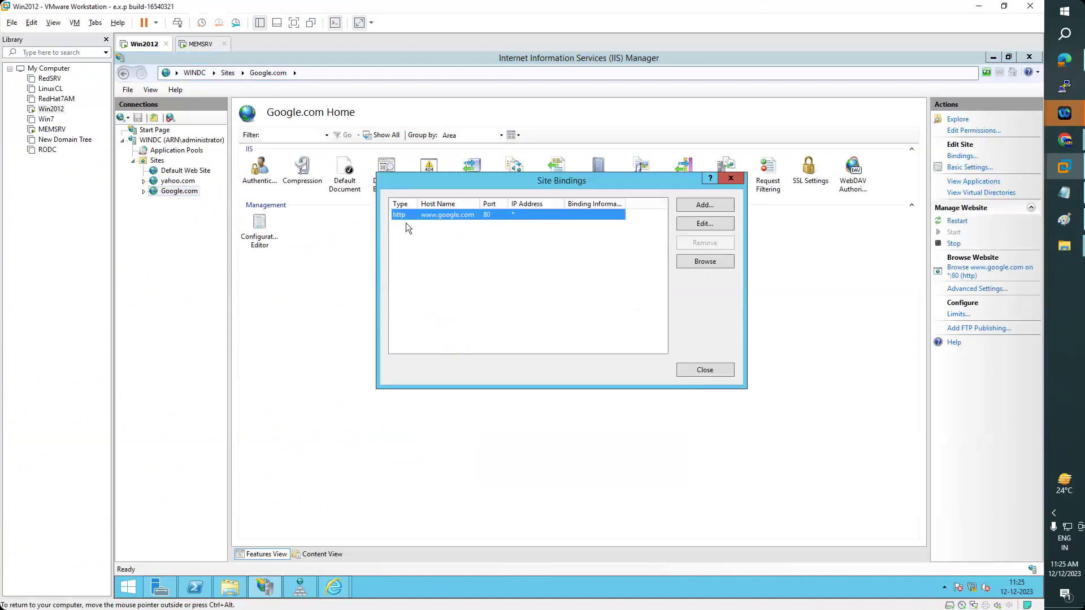
{"action": "left_click", "coordinate": [697, 226]}
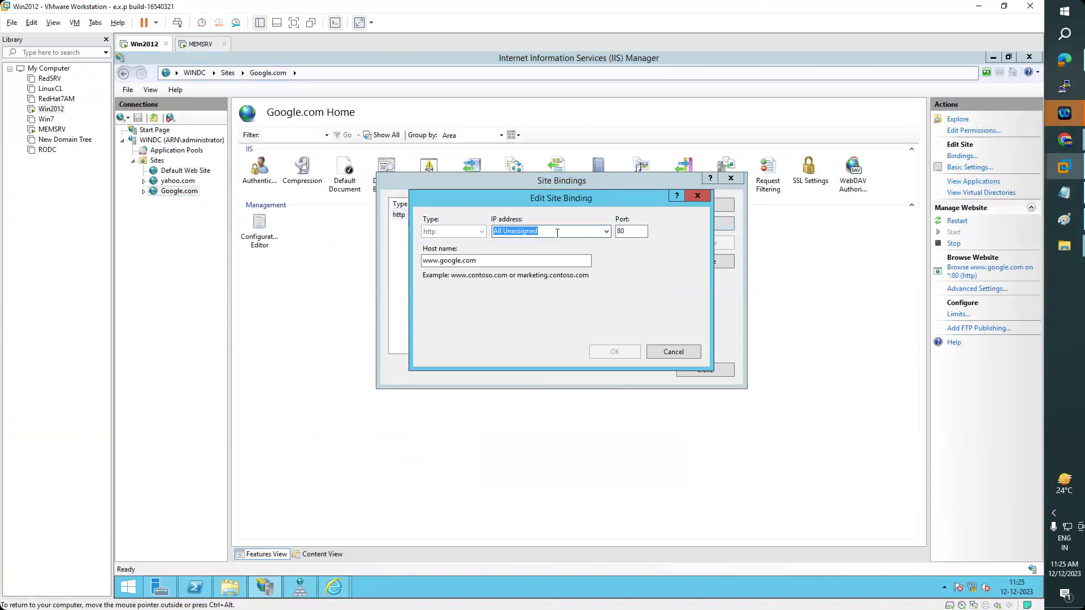
- Keep the binding on IP 192.168.223.2, port 80, and confirm the edit
{"action": "left_click", "coordinate": [554, 234]}
{"action": "left_click", "coordinate": [606, 231]}
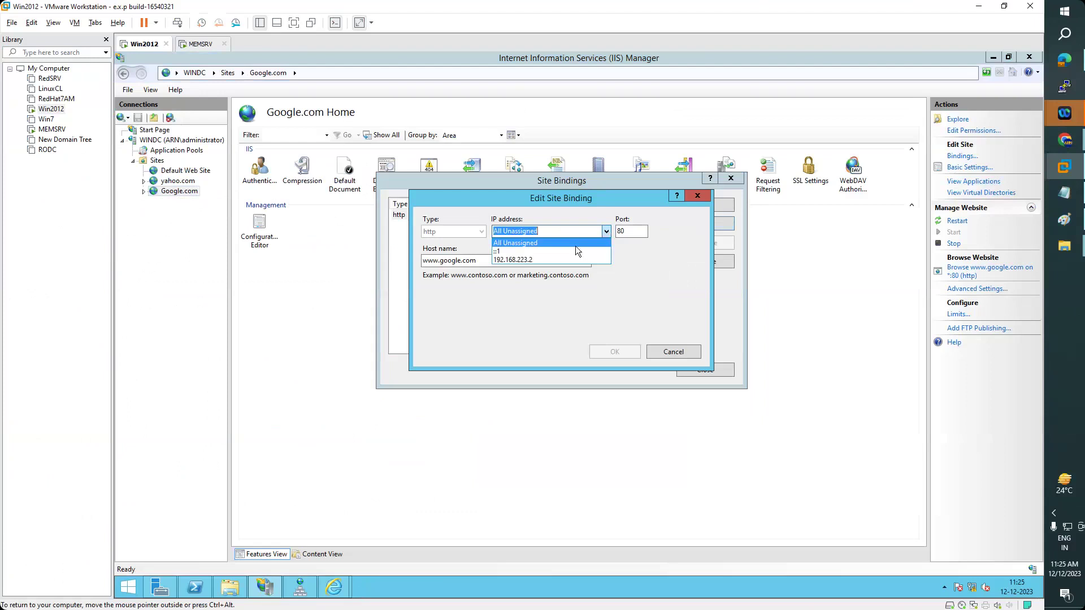
{"action": "left_click", "coordinate": [519, 260]}
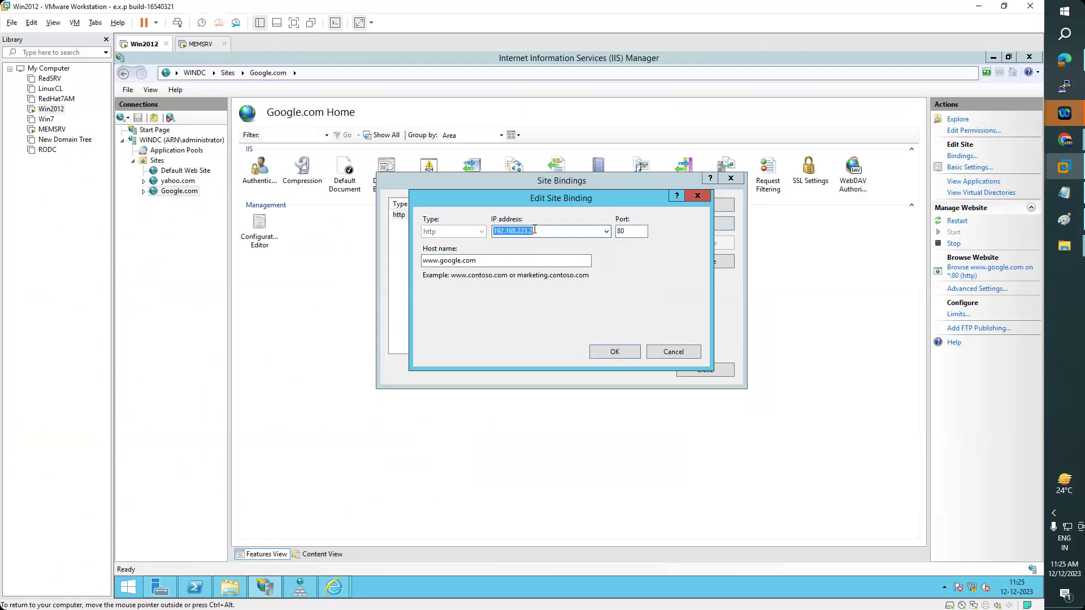
{"action": "key", "text": "Tab"}
{"action": "key", "text": "Tab"}
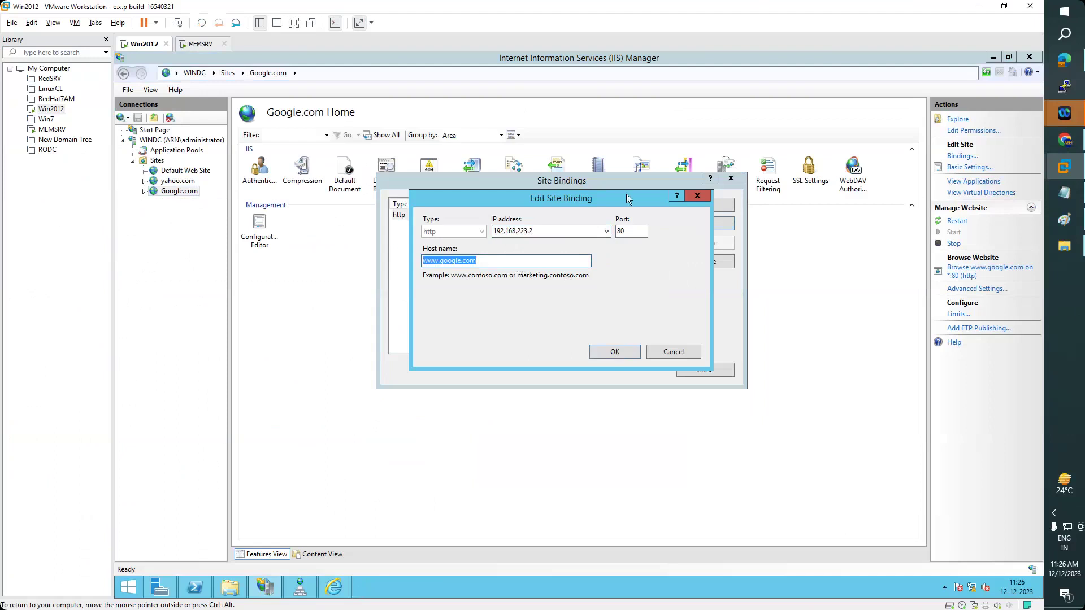
{"action": "left_click", "coordinate": [609, 233]}
{"action": "left_click", "coordinate": [610, 233]}
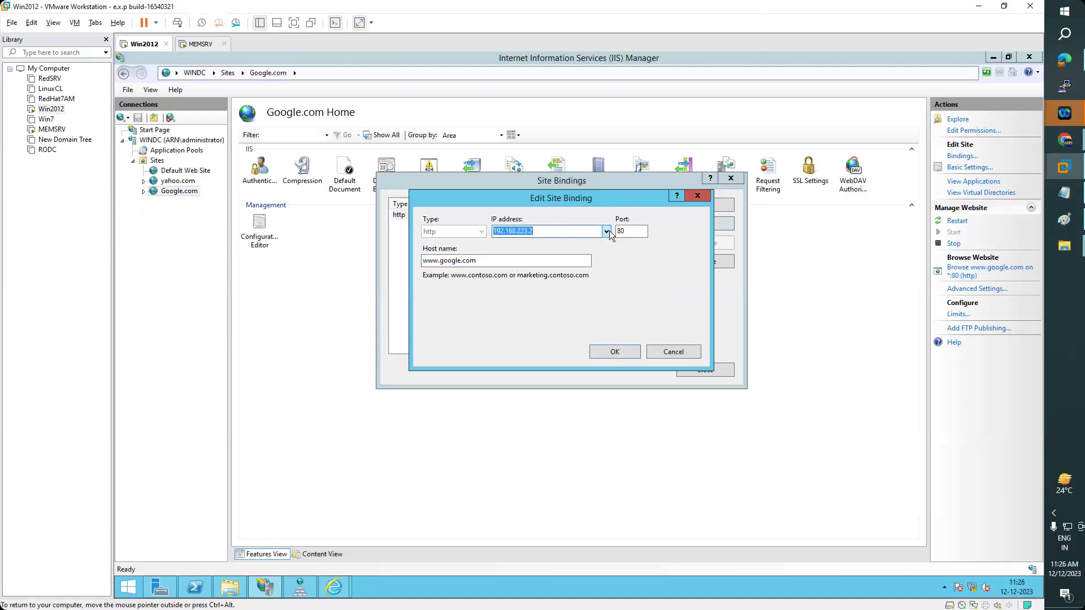
{"action": "left_click", "coordinate": [606, 232]}
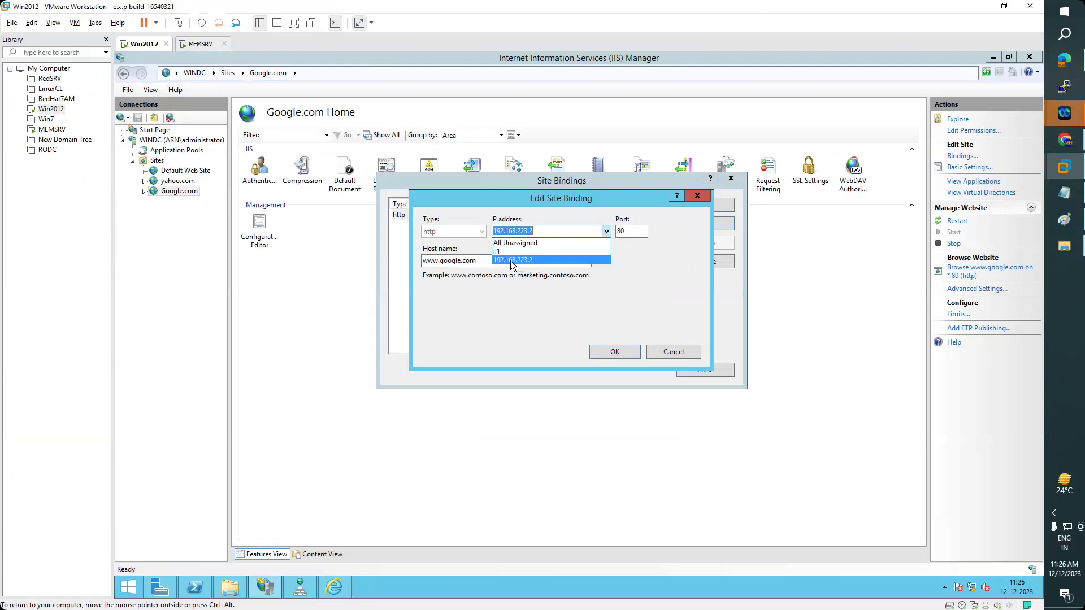
{"action": "left_click", "coordinate": [442, 261]}
{"action": "left_click", "coordinate": [441, 261]}
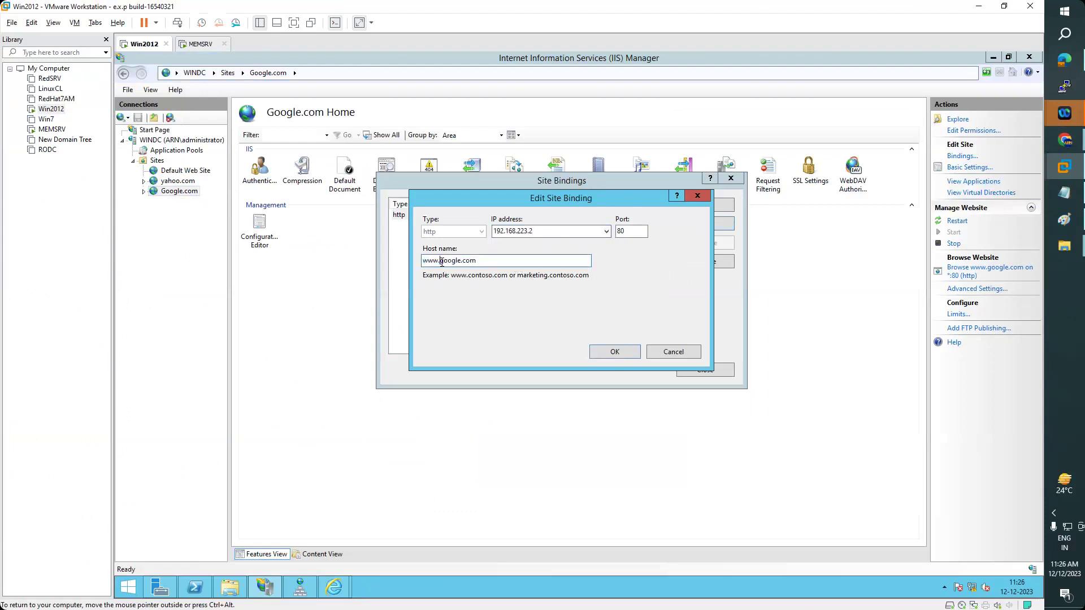
{"action": "left_click", "coordinate": [606, 231]}
{"action": "left_click", "coordinate": [512, 260]}
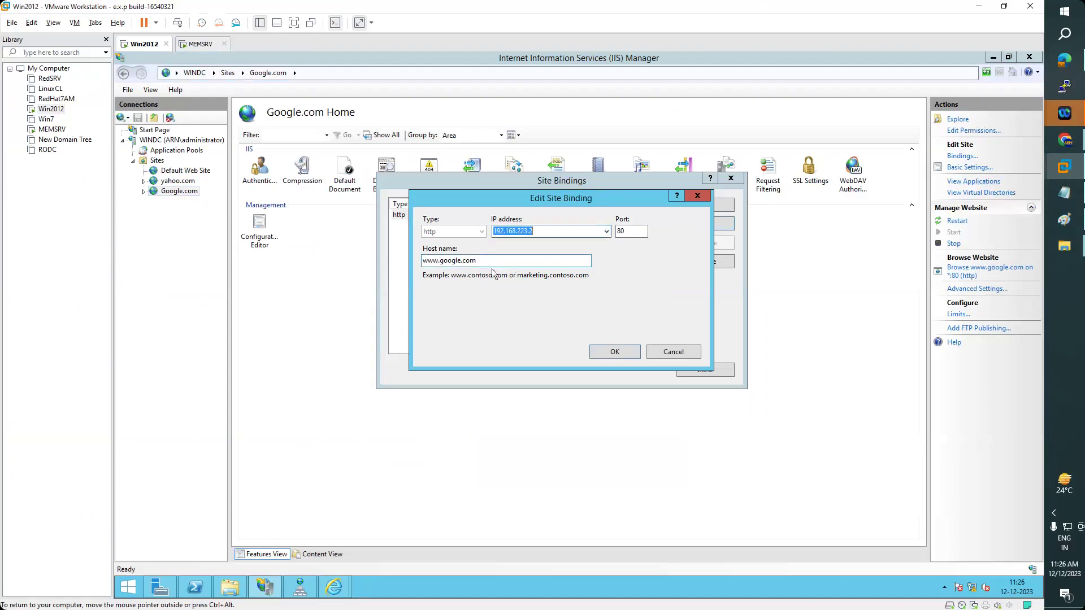
{"action": "left_click", "coordinate": [503, 261]}
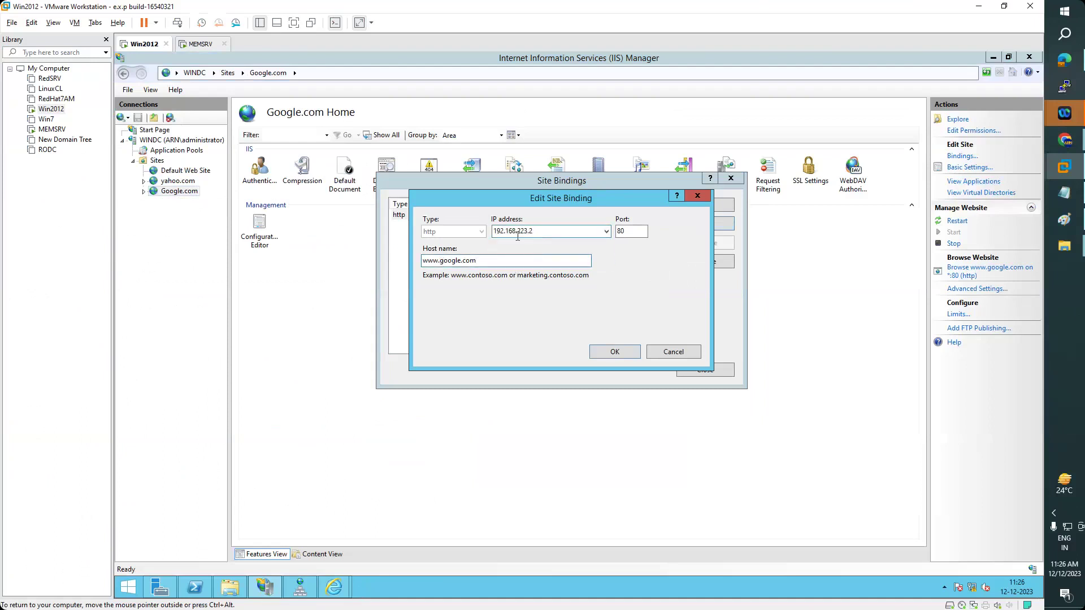
{"action": "left_click", "coordinate": [616, 352]}
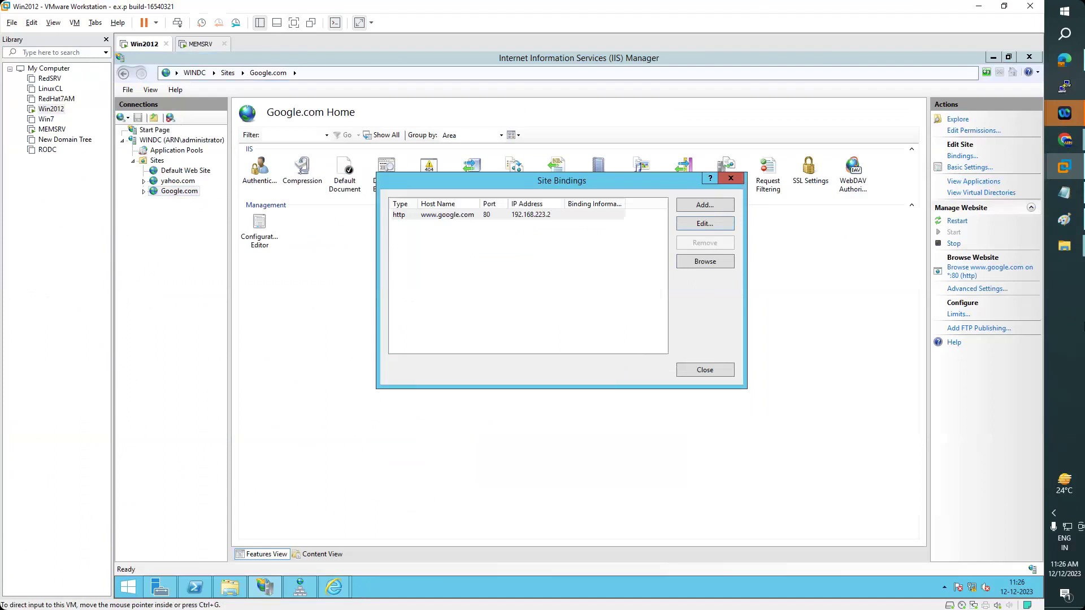
- Change the binding port to 8080 and try All Unassigned and 192.168.223.2 as the IP
{"action": "double_click", "coordinate": [558, 216]}
{"action": "left_click", "coordinate": [639, 232]}
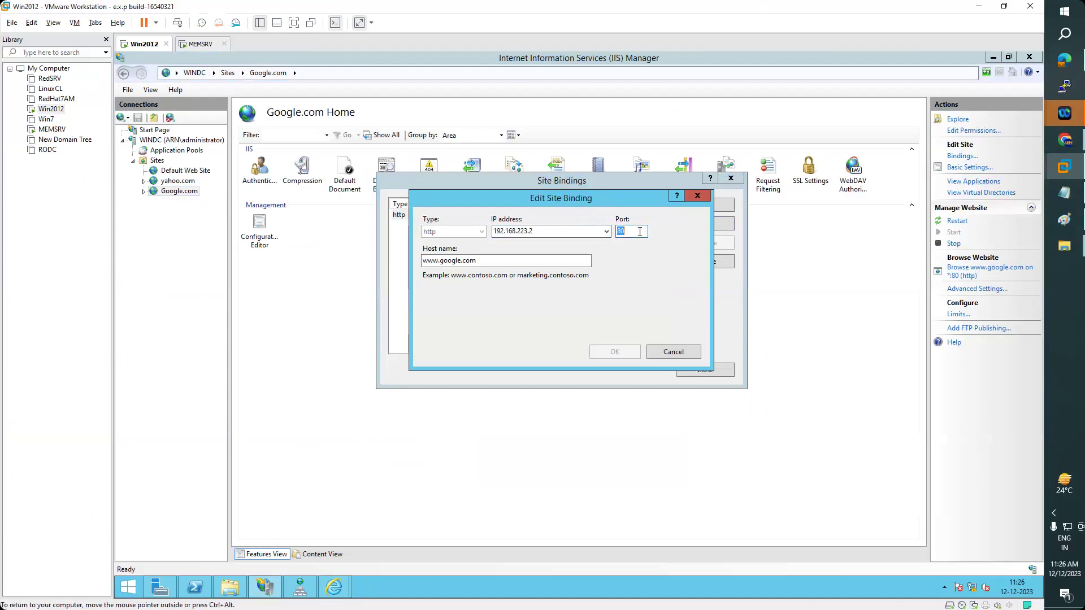
{"action": "type", "text": "80"}
{"action": "left_click", "coordinate": [606, 232]}
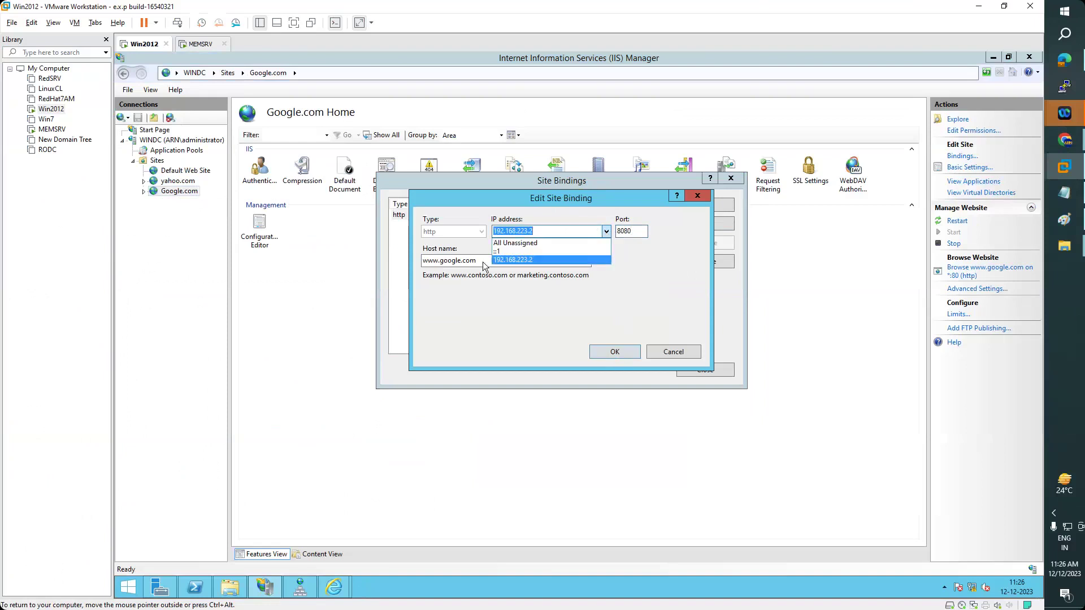
{"action": "left_click", "coordinate": [513, 243]}
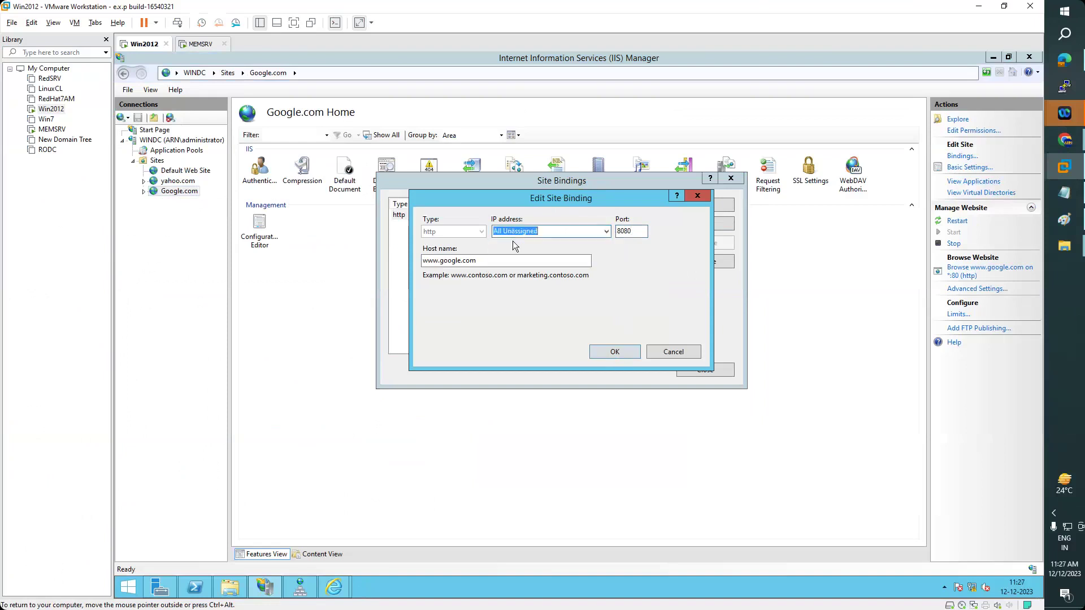
{"action": "double_click", "coordinate": [544, 233]}
{"action": "double_click", "coordinate": [500, 262]}
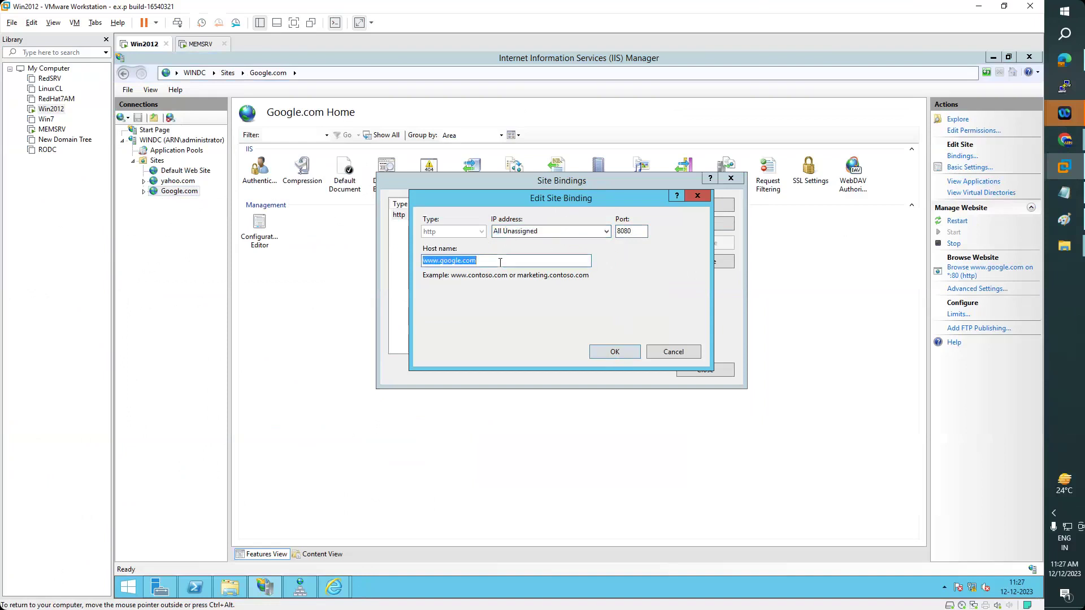
{"action": "left_click", "coordinate": [605, 231]}
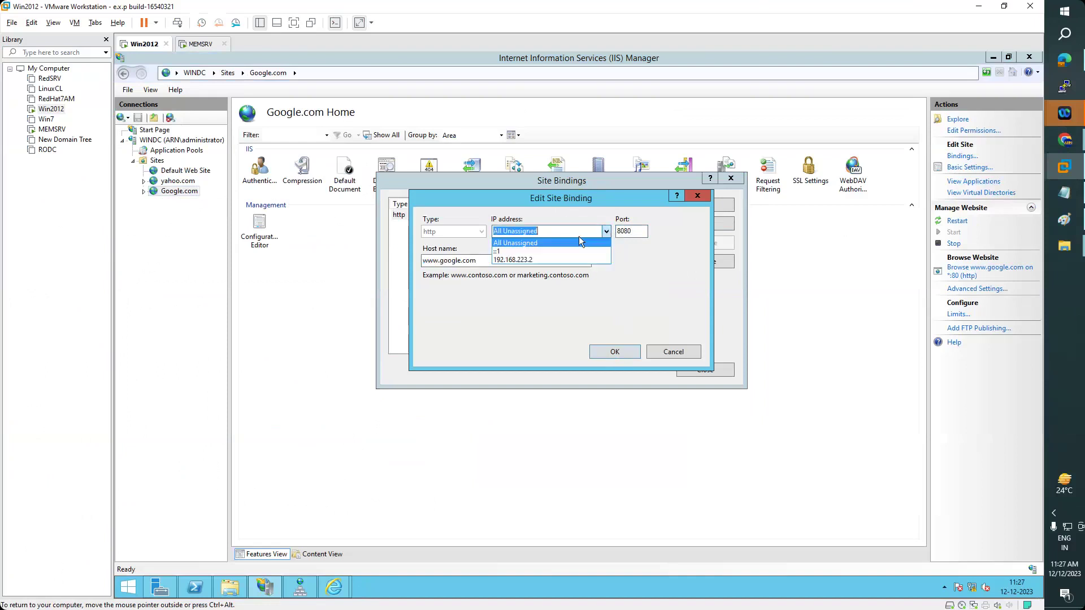
{"action": "left_click", "coordinate": [514, 260]}
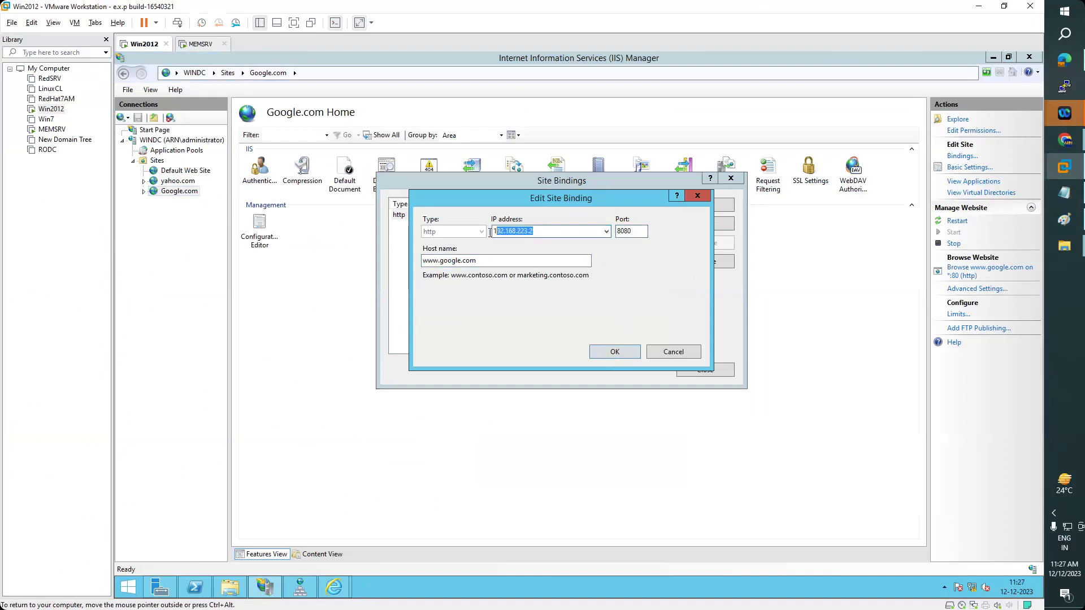
- Set the IP to All Unassigned, retype port 8080, and confirm the binding
{"action": "left_click_drag", "start_coordinate": [483, 264], "coordinate": [410, 266]}
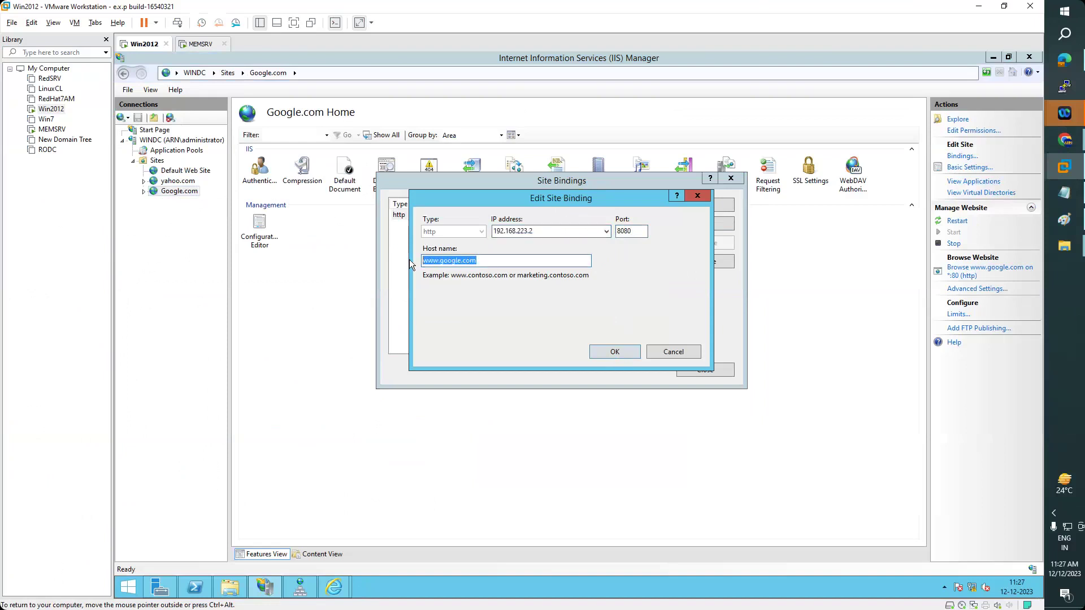
{"action": "left_click", "coordinate": [606, 232]}
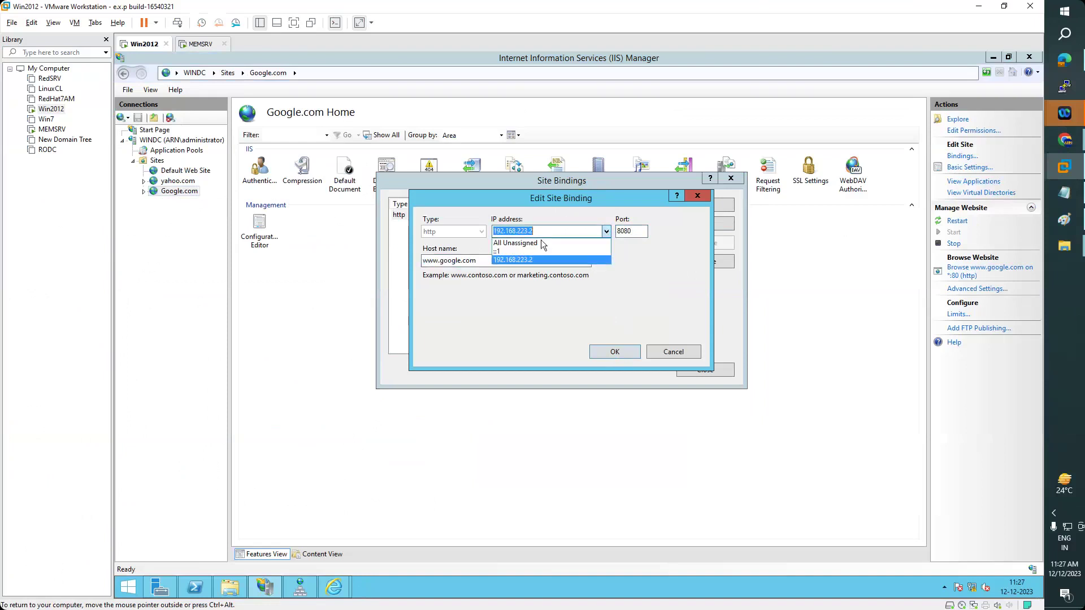
{"action": "left_click", "coordinate": [541, 244]}
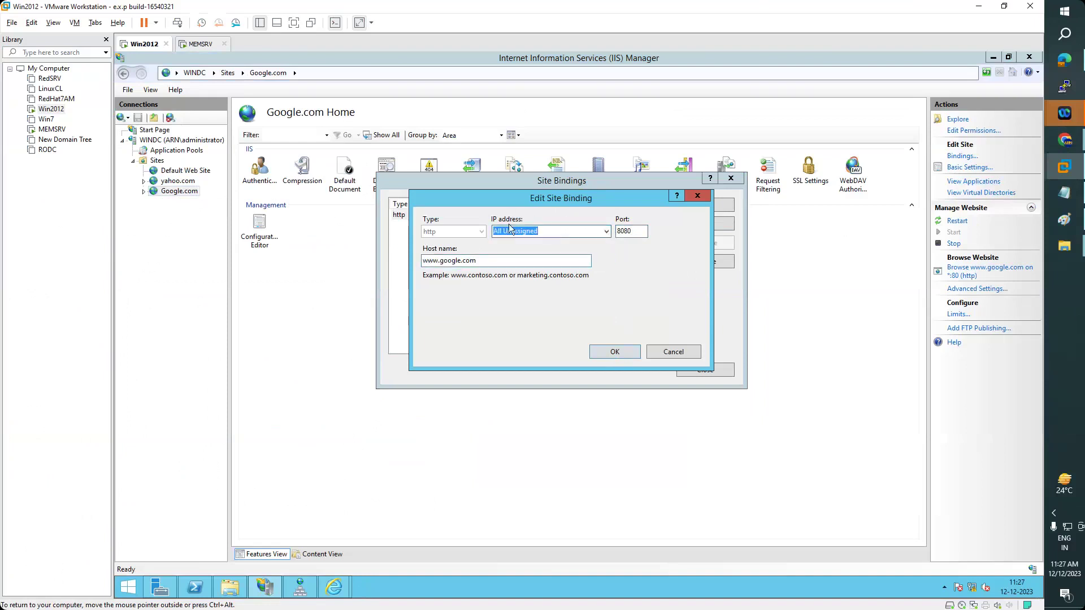
{"action": "double_click", "coordinate": [496, 263]}
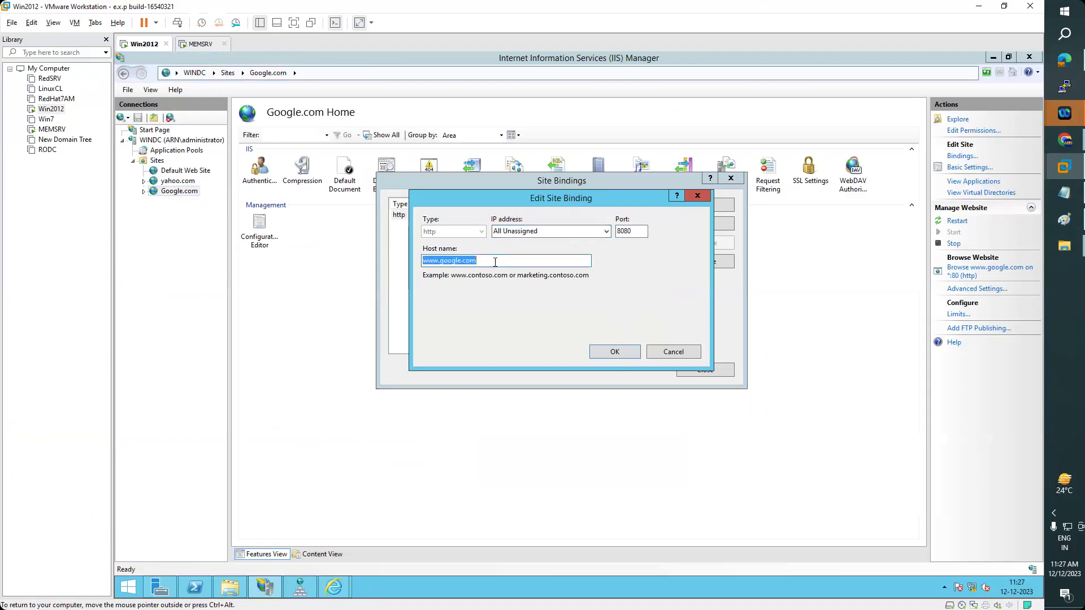
{"action": "left_click", "coordinate": [495, 263]}
{"action": "double_click", "coordinate": [635, 233]}
{"action": "type", "text": "8080"}
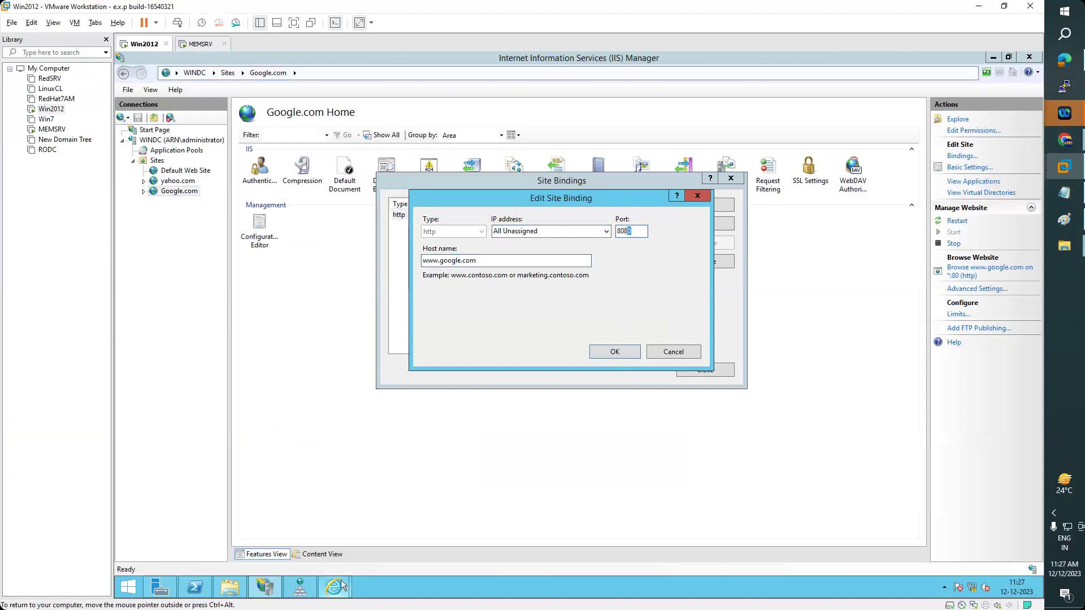
{"action": "mouse_move", "coordinate": [342, 586]}
{"action": "left_click", "coordinate": [396, 523]}
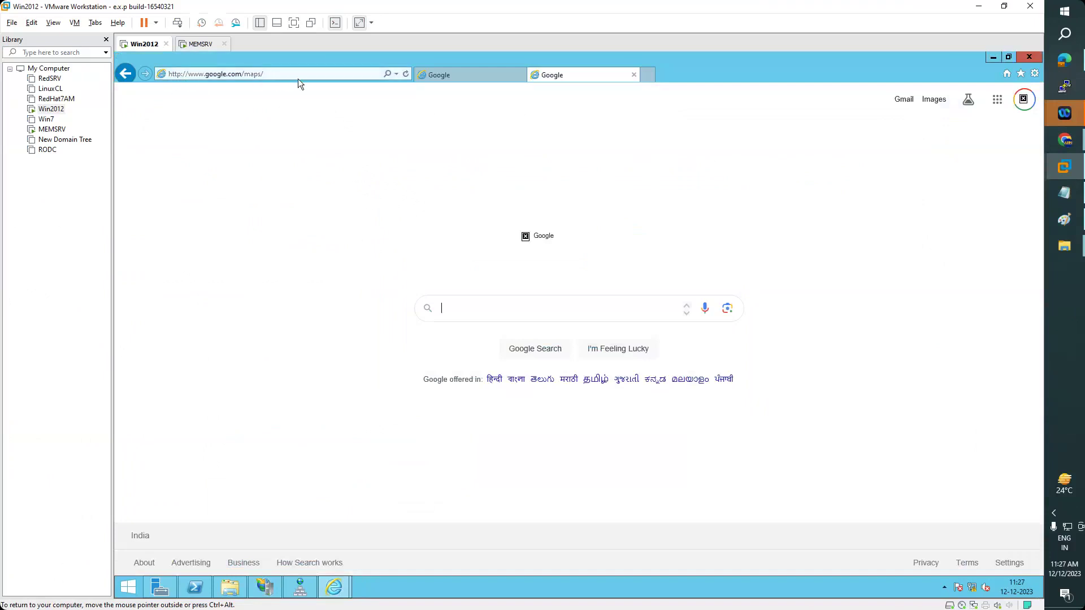
{"action": "left_click", "coordinate": [265, 588]}
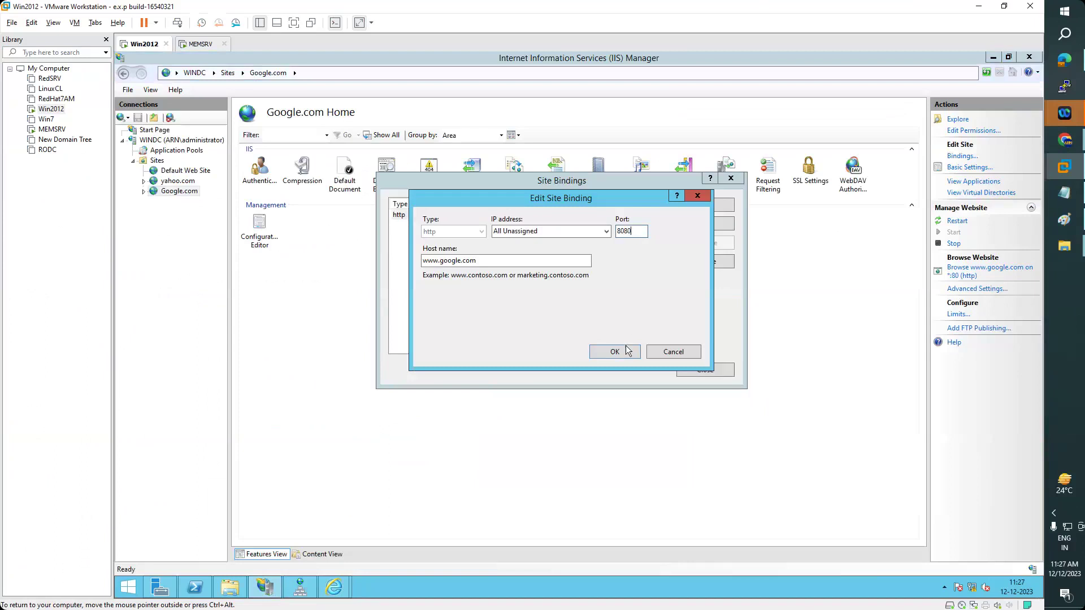
{"action": "left_click", "coordinate": [628, 352]}
{"action": "left_click", "coordinate": [705, 370]}
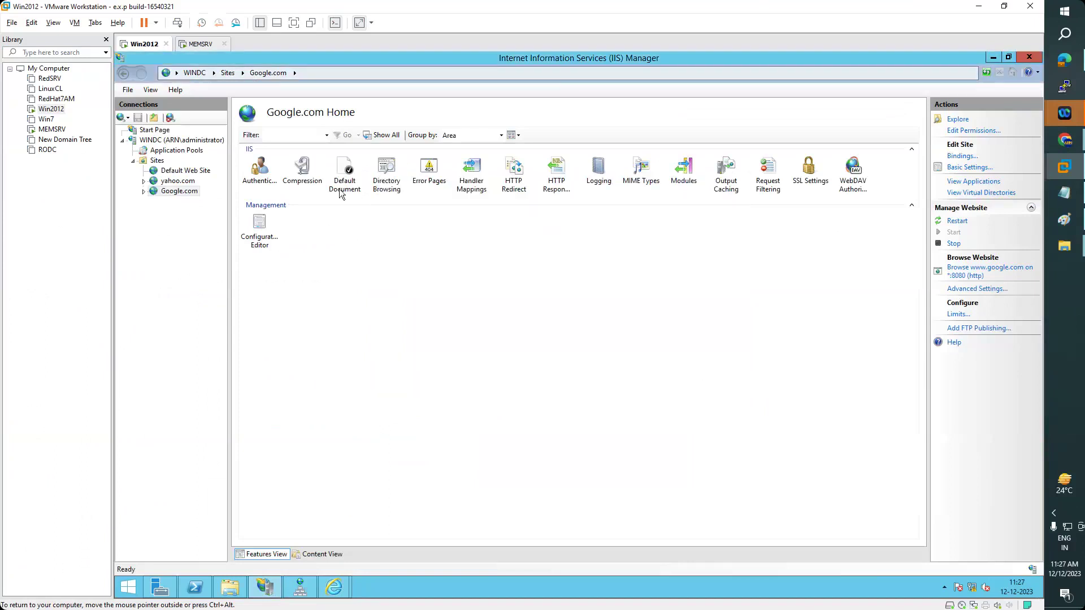
{"action": "mouse_move", "coordinate": [327, 594]}
{"action": "left_click", "coordinate": [382, 549]}
{"action": "left_click", "coordinate": [281, 74]}
{"action": "left_click", "coordinate": [281, 74]}
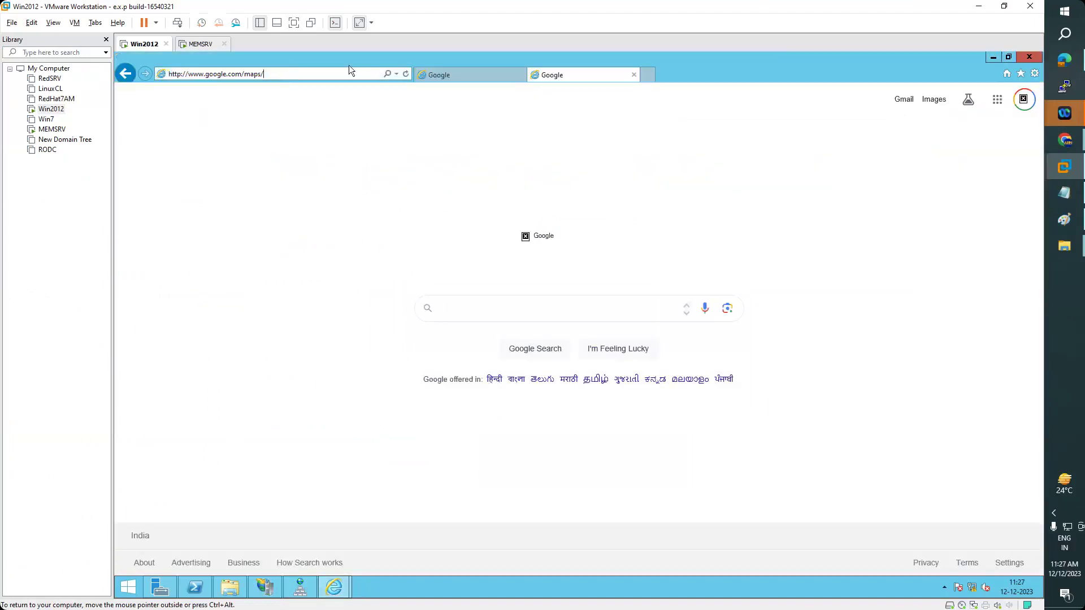
{"action": "key", "text": "BackSpace"}
{"action": "key", "text": "BackSpace"}
{"action": "key", "text": "BackSpace"}
{"action": "key", "text": "BackSpace"}
{"action": "key", "text": "BackSpace"}
{"action": "key", "text": "BackSpace"}
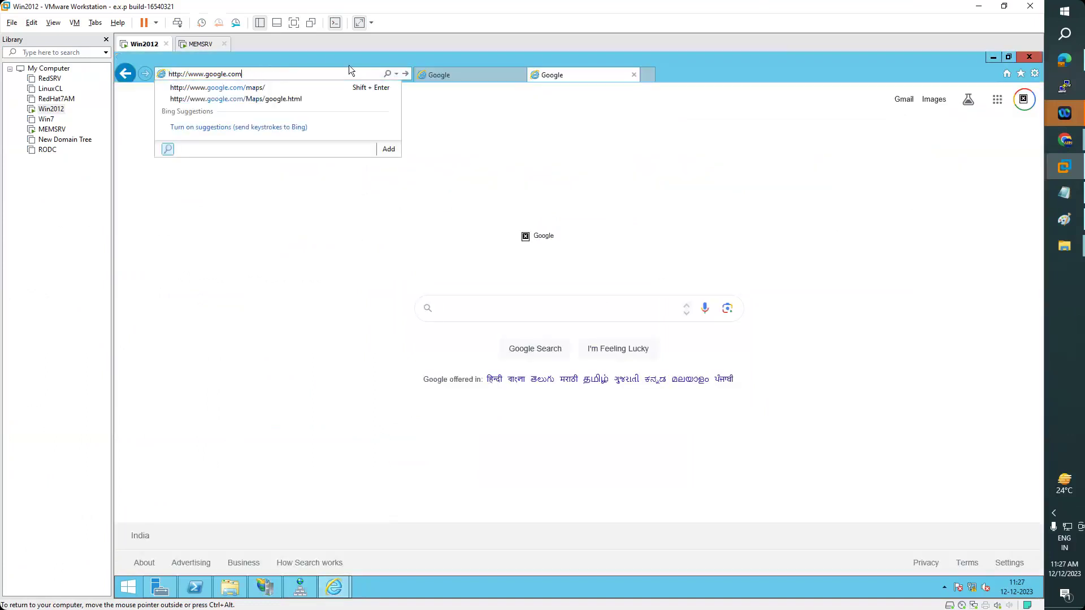
{"action": "key", "text": "Return"}
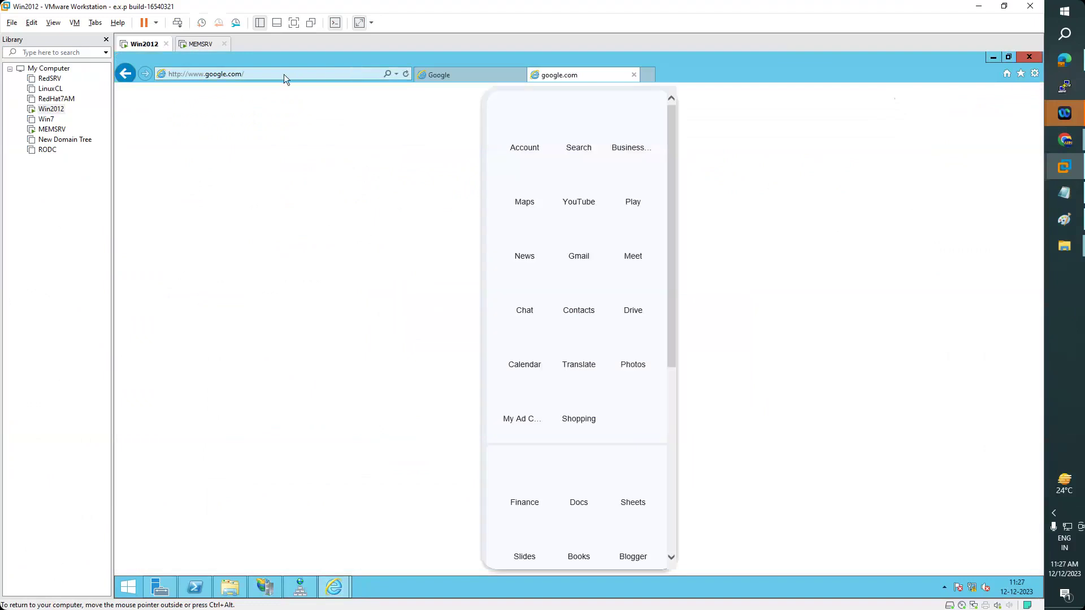
{"action": "left_click", "coordinate": [284, 74]}
{"action": "left_click", "coordinate": [319, 73]}
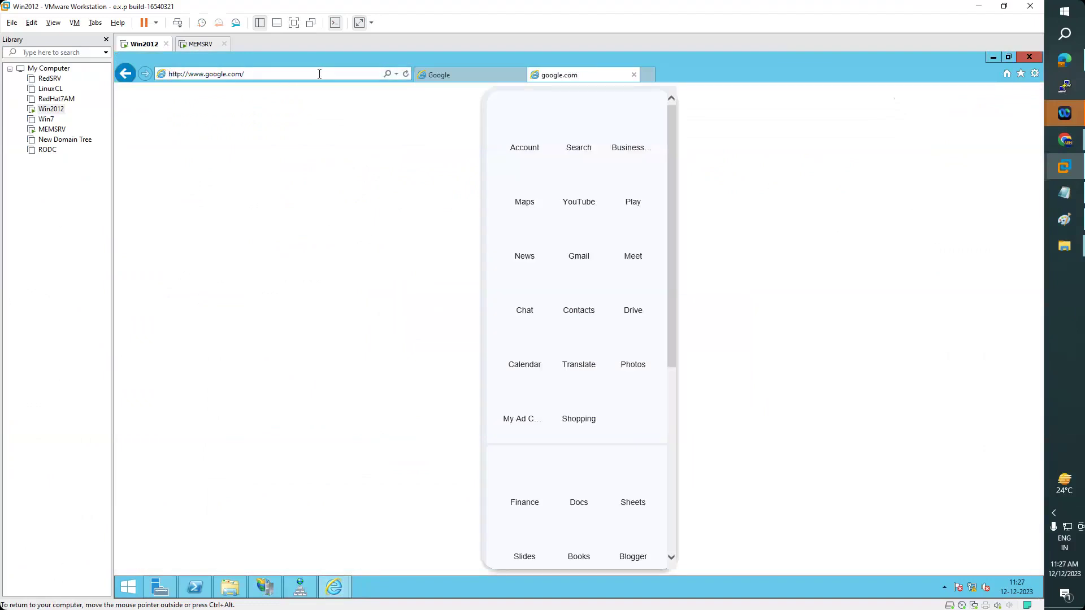
{"action": "key", "text": "BackSpace"}
{"action": "type", "text": ":8085"}
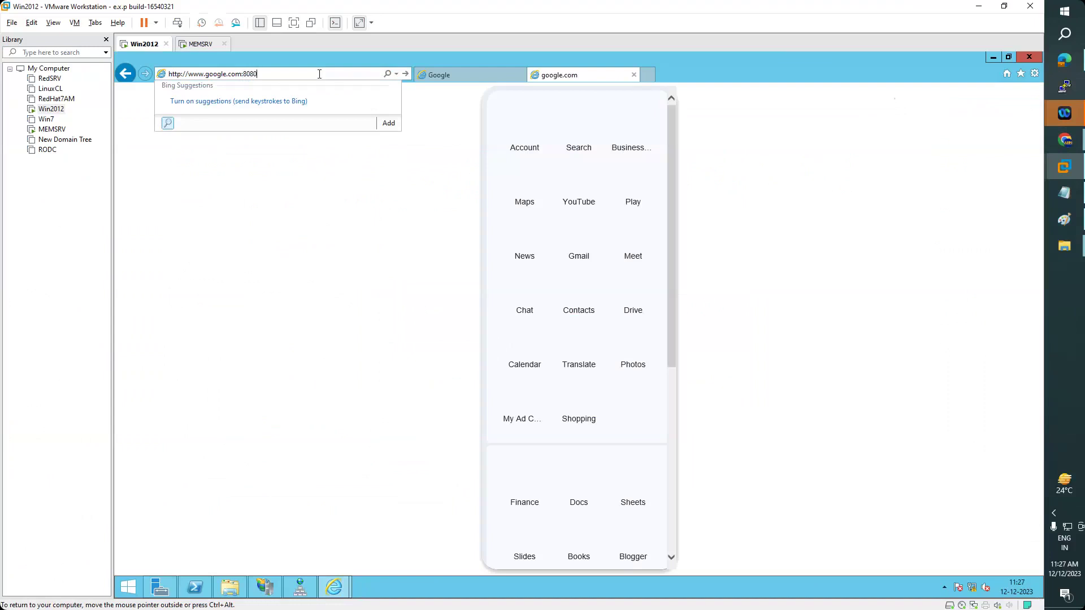
{"action": "key", "text": "Return"}
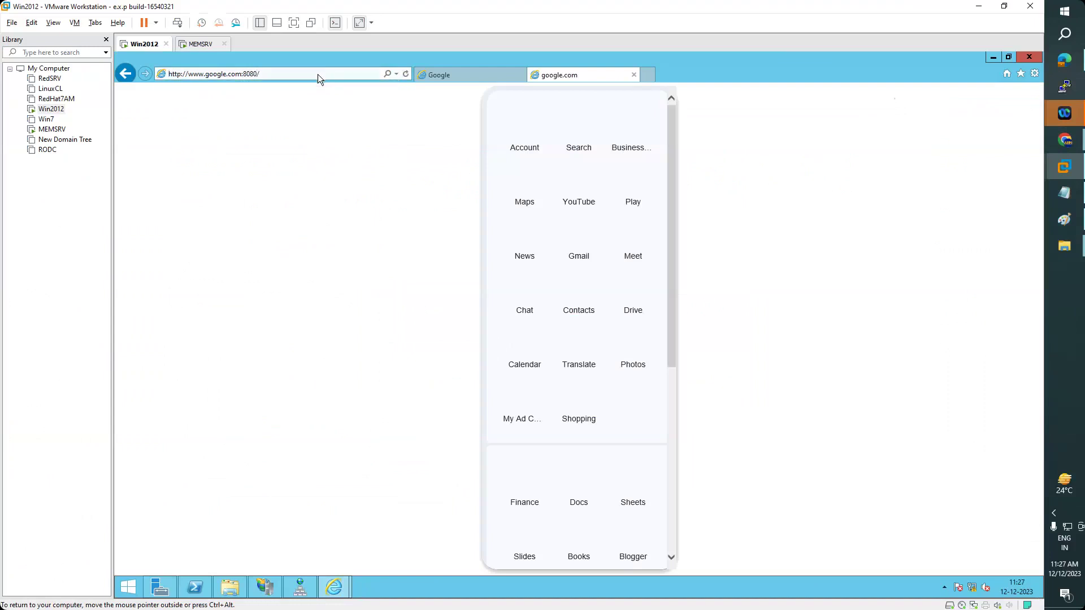
{"action": "left_click", "coordinate": [319, 74]}
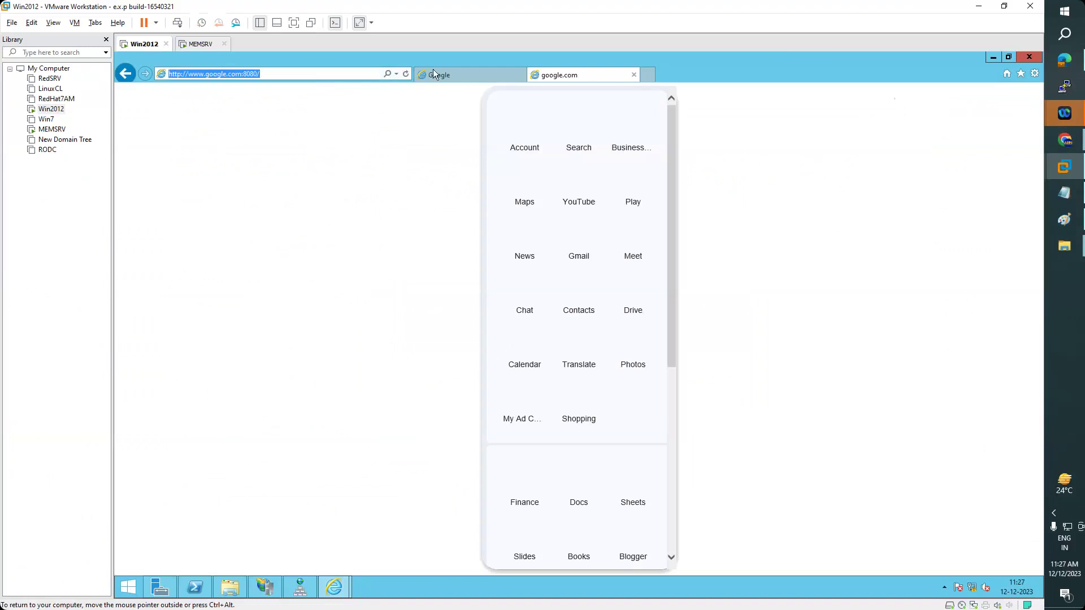
{"action": "left_click", "coordinate": [634, 74]}
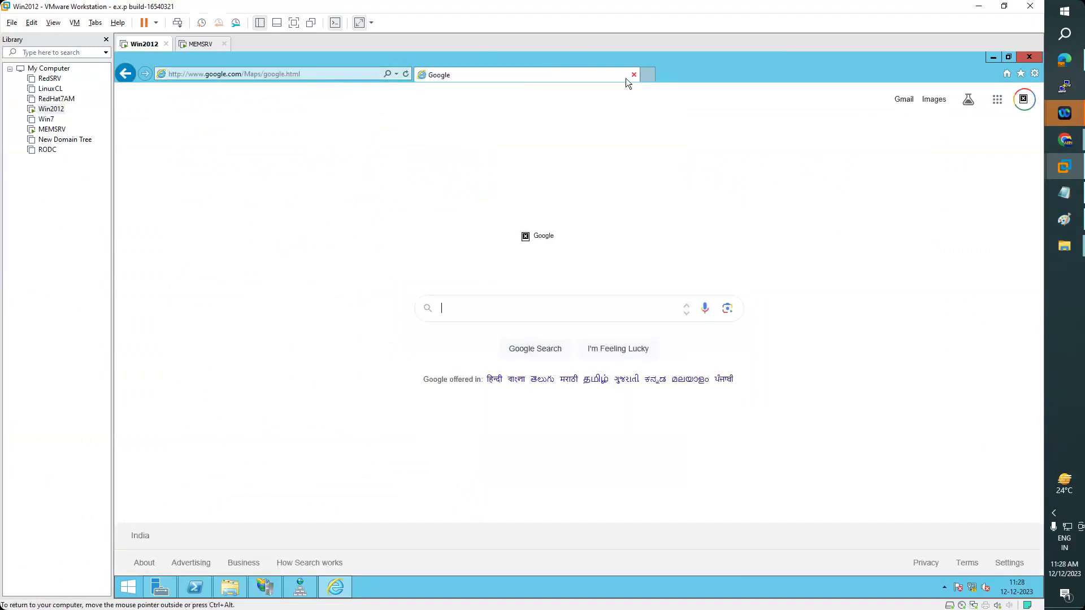
{"action": "left_click", "coordinate": [307, 73]}
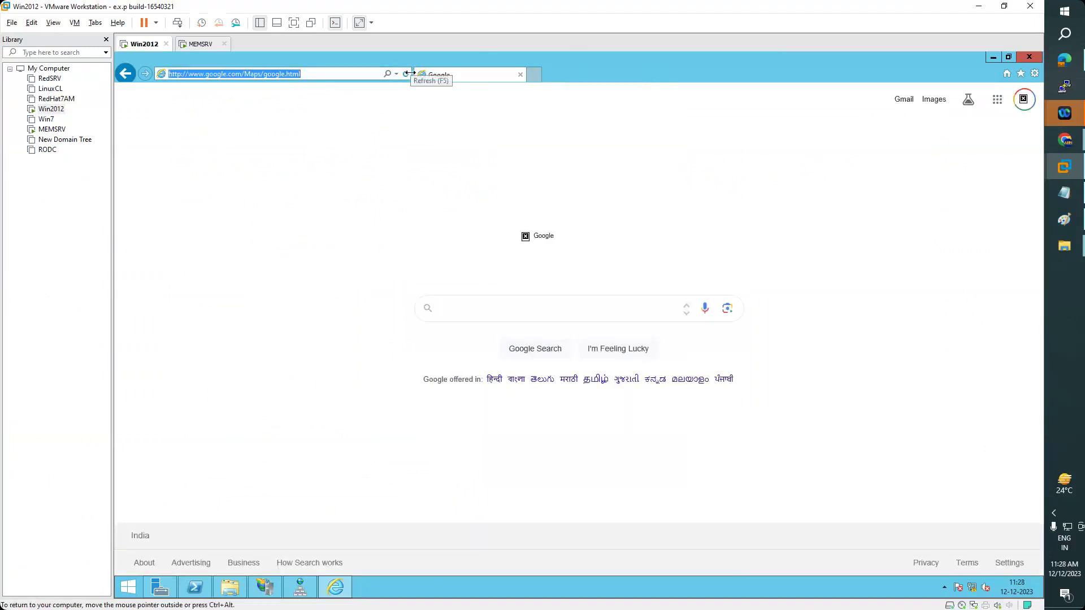
{"action": "left_click", "coordinate": [397, 74]}
{"action": "key", "text": "Return"}
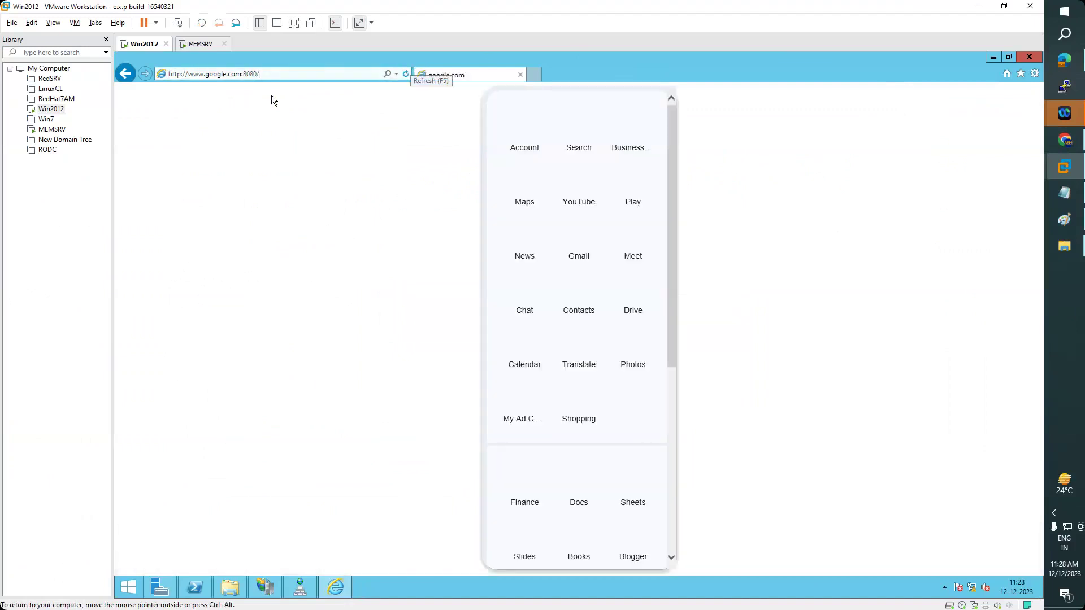
{"action": "left_click_drag", "start_coordinate": [247, 76], "coordinate": [258, 76]}
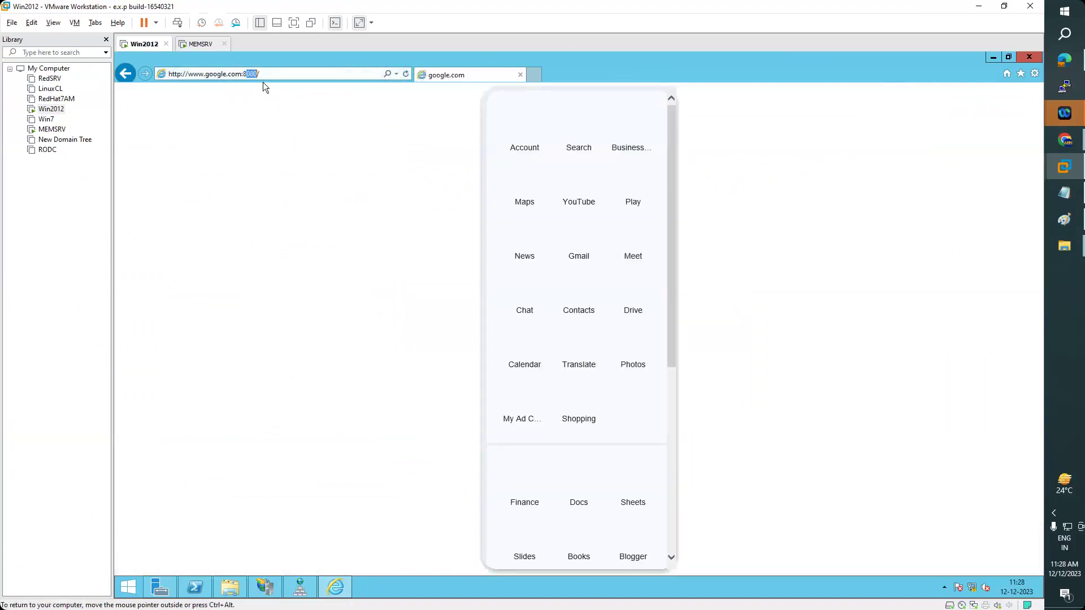
{"action": "left_click", "coordinate": [300, 588]}
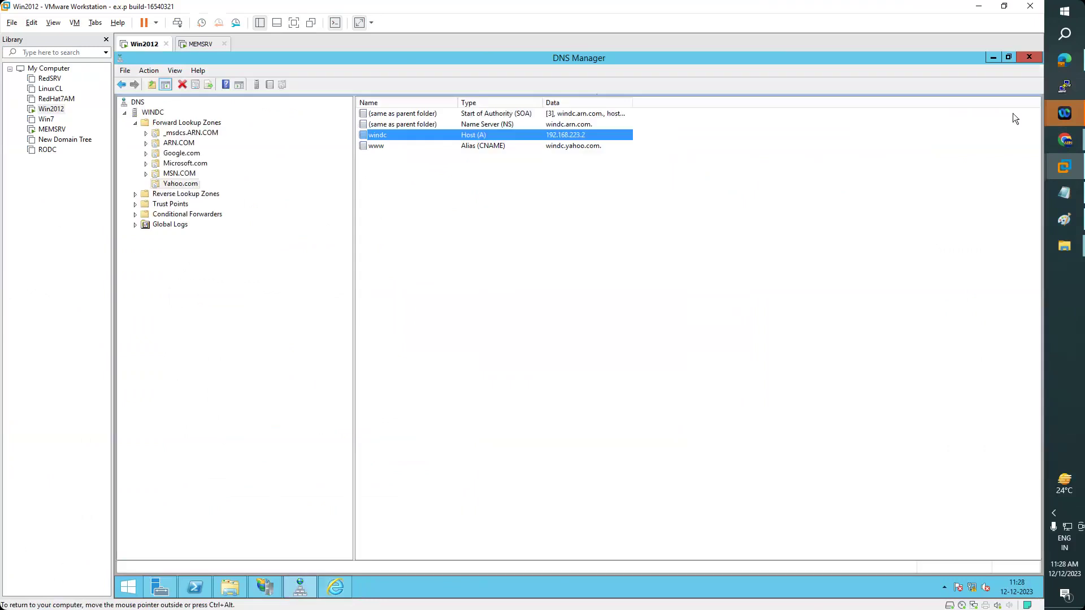
- Close DNS Manager and return to the google.com:8080 page, opening and closing a new tab
{"action": "left_click", "coordinate": [1027, 58]}
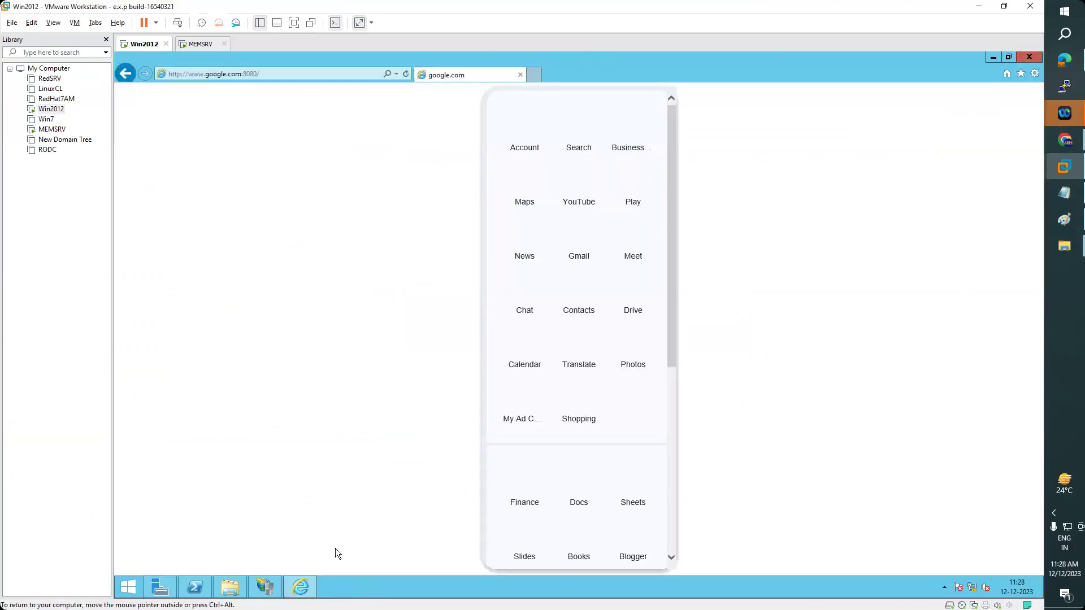
{"action": "left_click", "coordinate": [265, 588]}
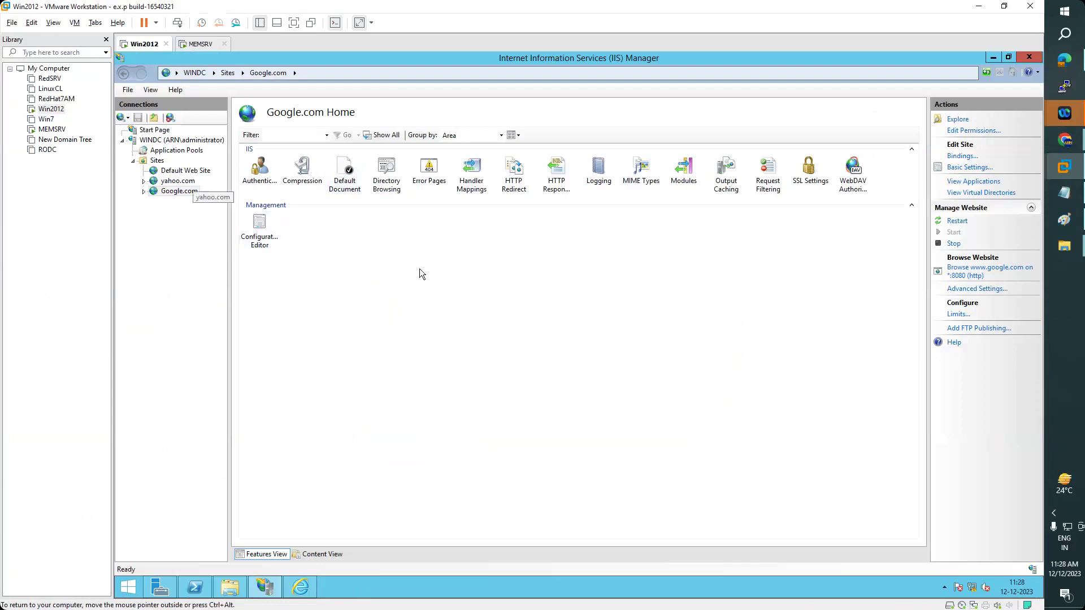
{"action": "mouse_move", "coordinate": [304, 598]}
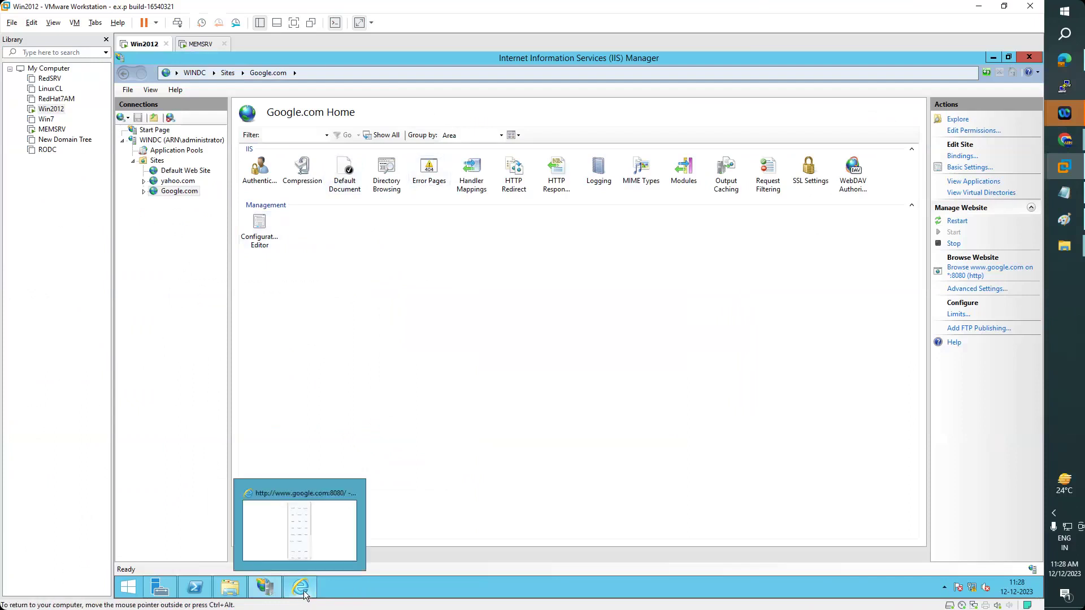
{"action": "left_click", "coordinate": [305, 570]}
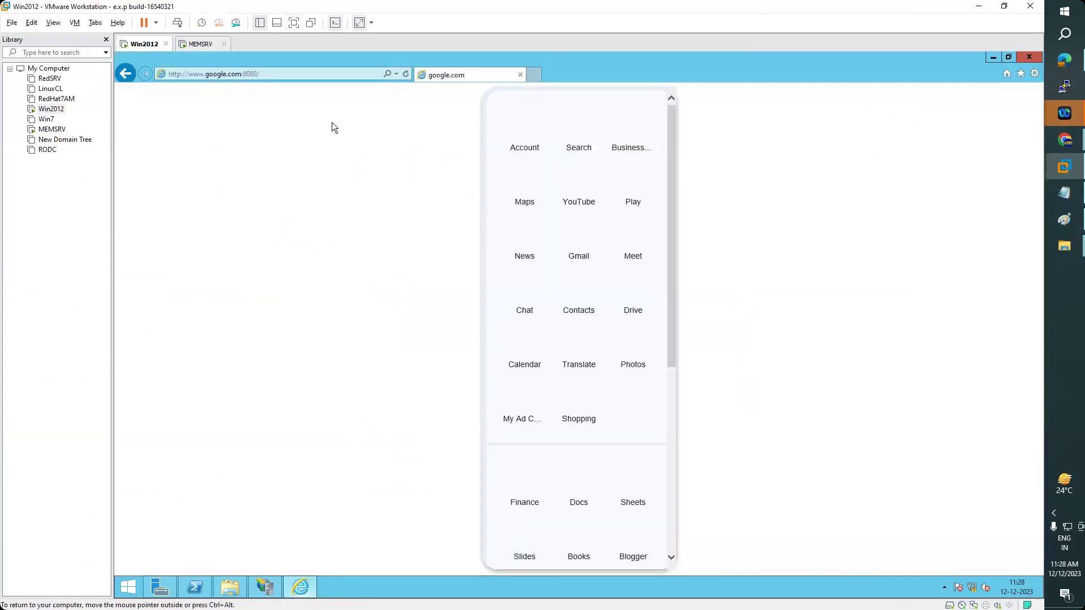
{"action": "left_click", "coordinate": [534, 75]}
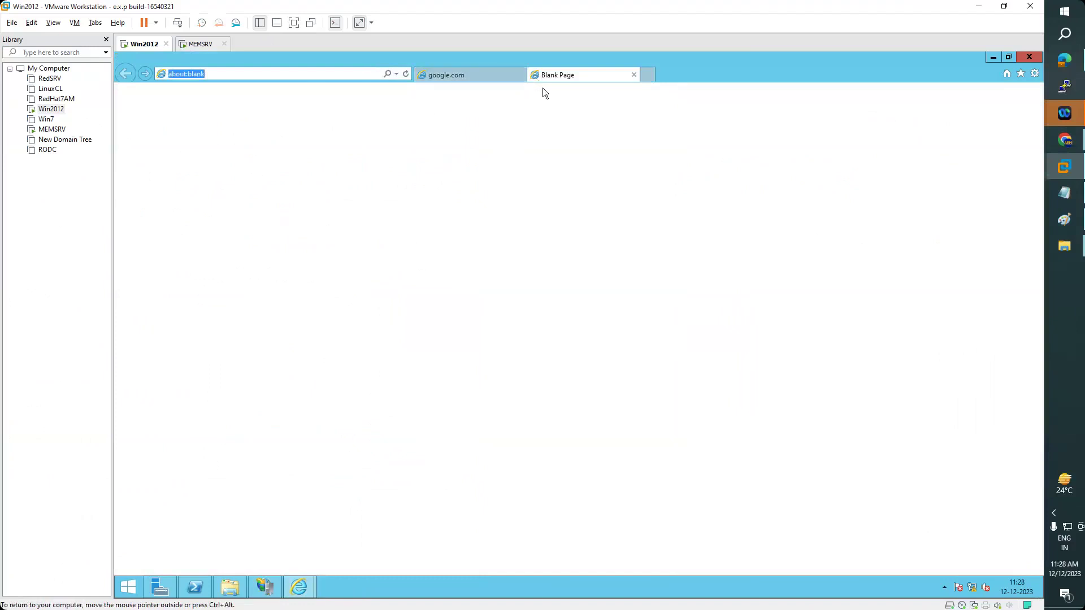
{"action": "left_click", "coordinate": [470, 77]}
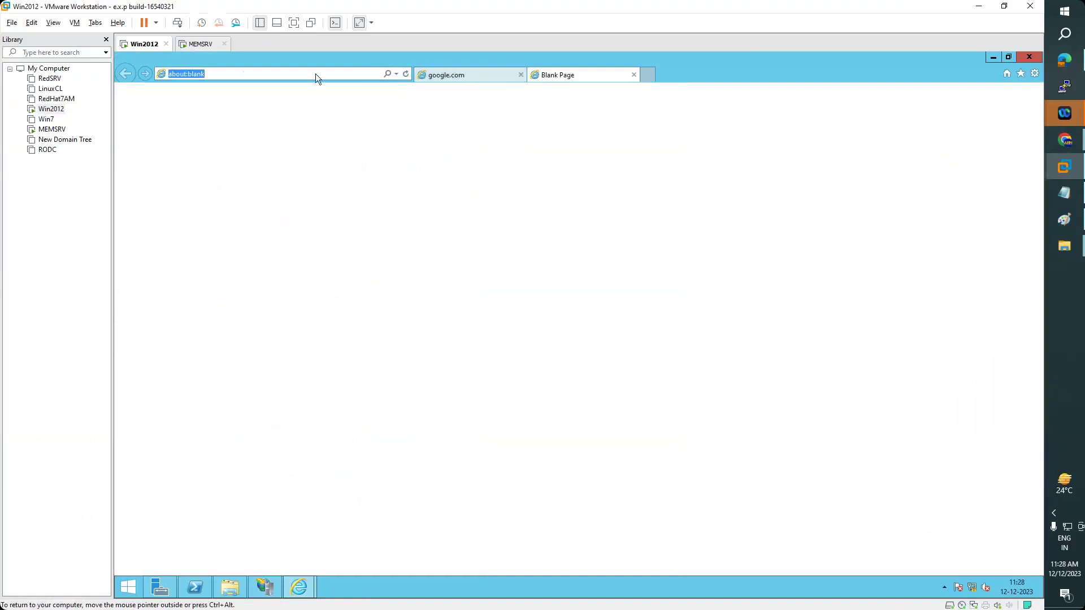
- Highlight the 8080 port in the address bar, then bring IIS Manager back
{"action": "left_click", "coordinate": [256, 76]}
{"action": "left_click", "coordinate": [250, 75]}
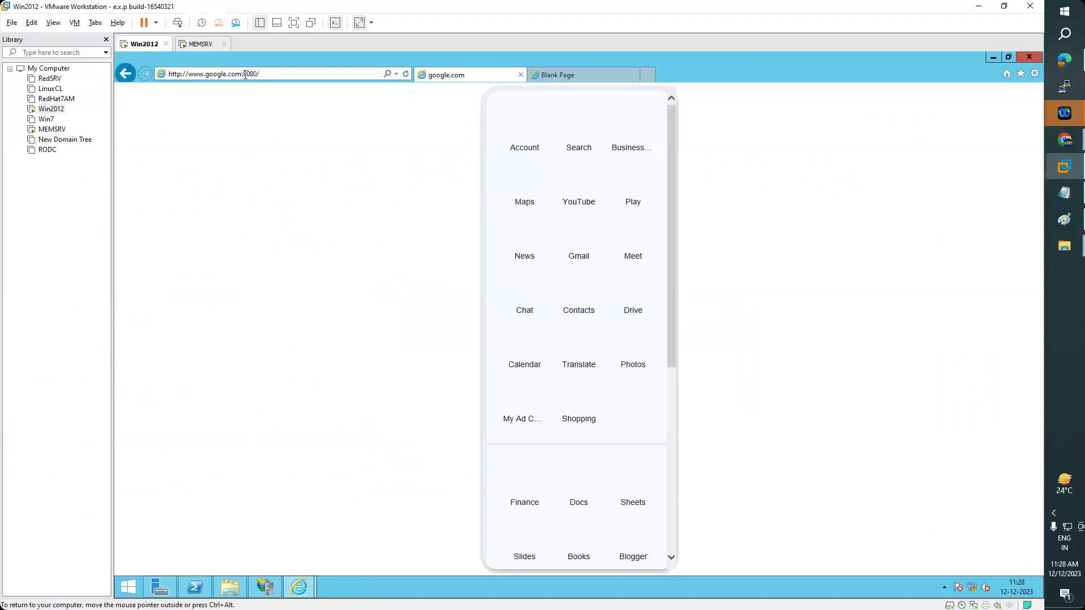
{"action": "left_click_drag", "start_coordinate": [244, 74], "coordinate": [304, 86]}
{"action": "left_click", "coordinate": [266, 587]}
{"action": "left_click", "coordinate": [200, 330]}
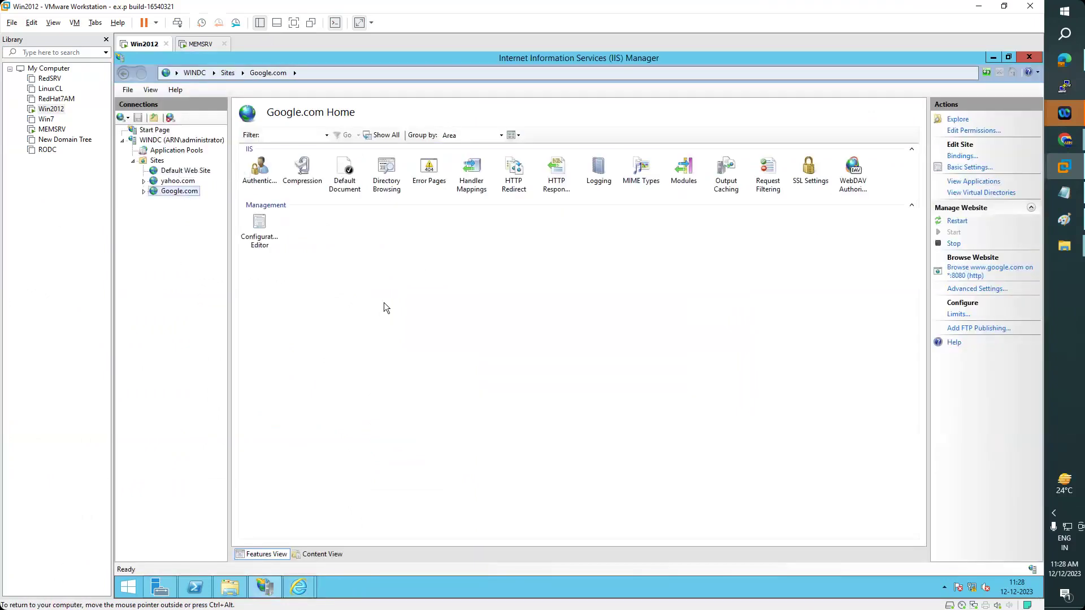
- Start a new FTP site from the Sites node and name it MyProjectData
{"action": "left_click", "coordinate": [157, 161]}
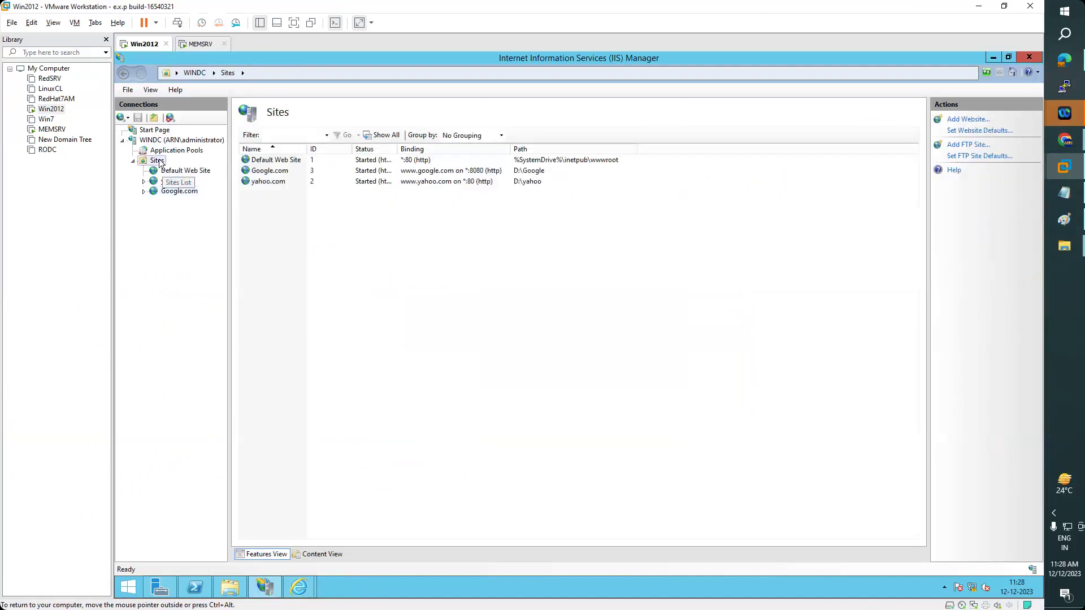
{"action": "right_click", "coordinate": [158, 160]}
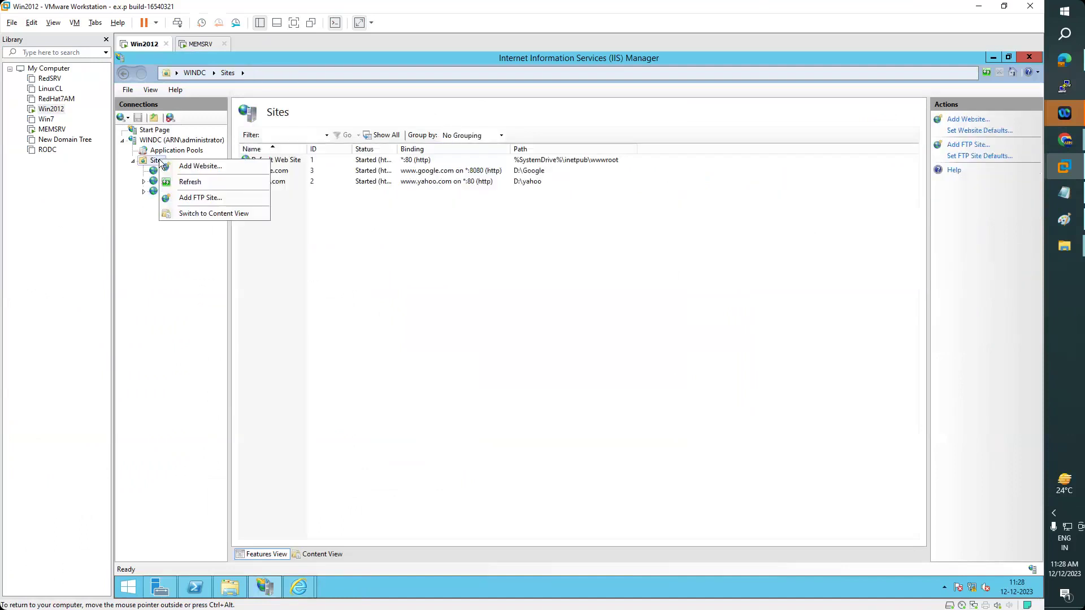
{"action": "left_click", "coordinate": [204, 198]}
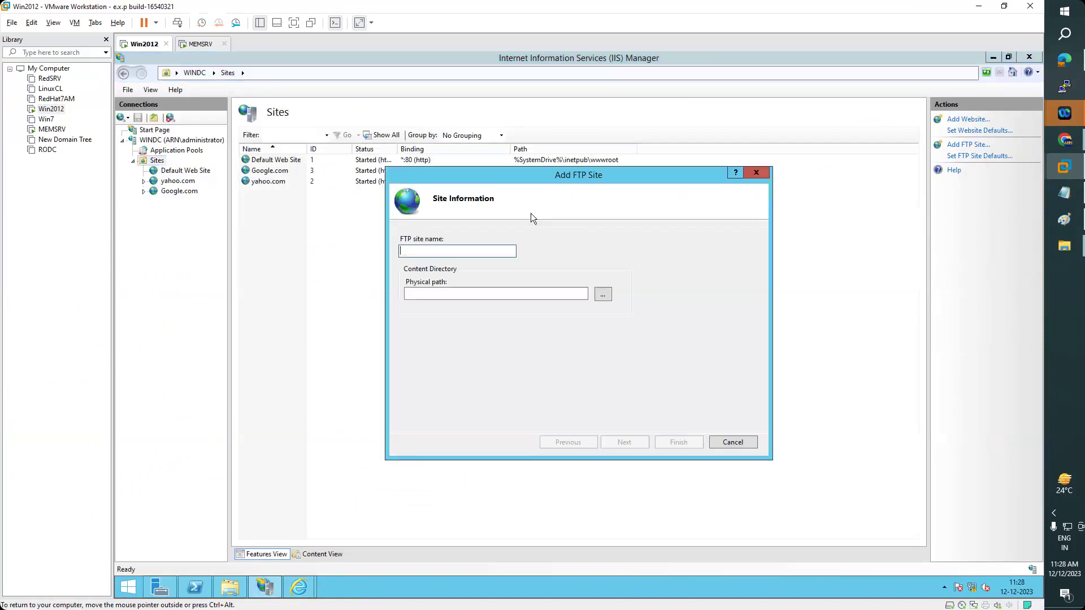
{"action": "left_click_drag", "start_coordinate": [533, 172], "coordinate": [578, 179]}
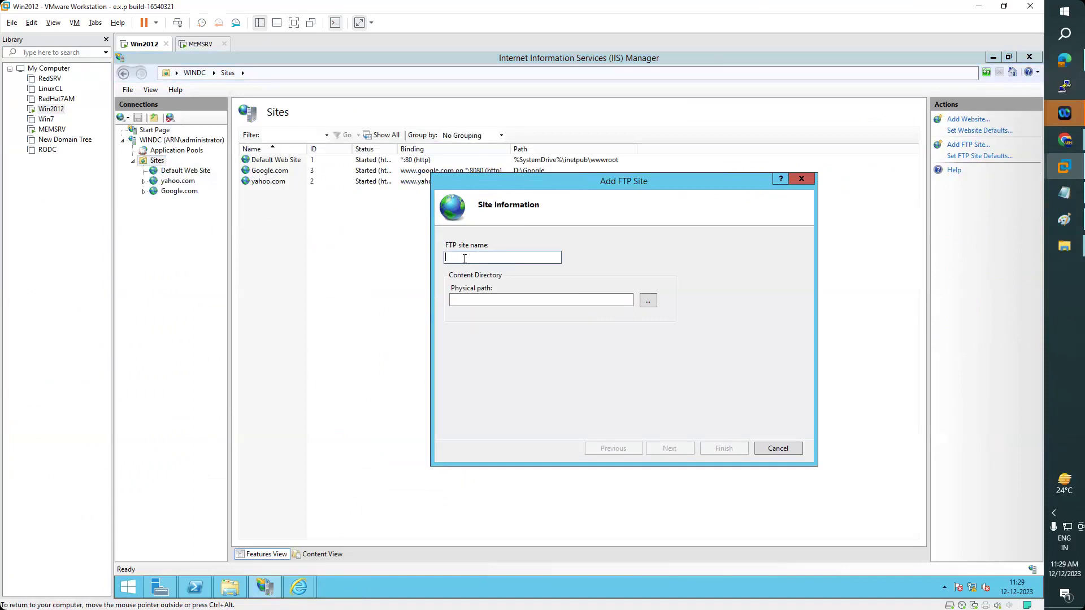
{"action": "type", "text": "MyProjectData"}
- Set the FTP site's physical path to the D:\ifm folder
{"action": "left_click", "coordinate": [648, 301]}
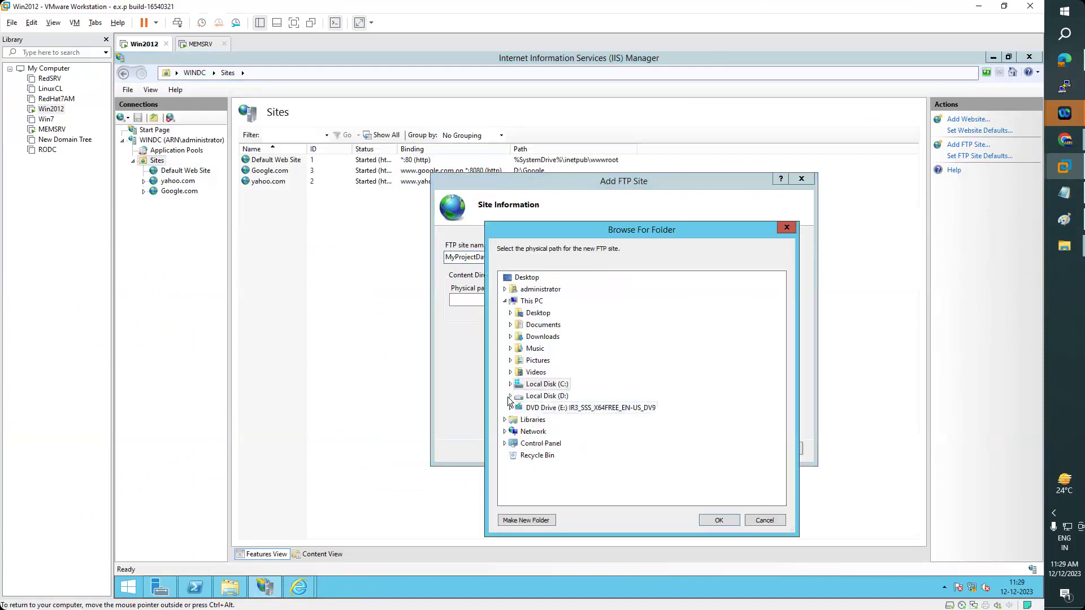
{"action": "left_click", "coordinate": [510, 396]}
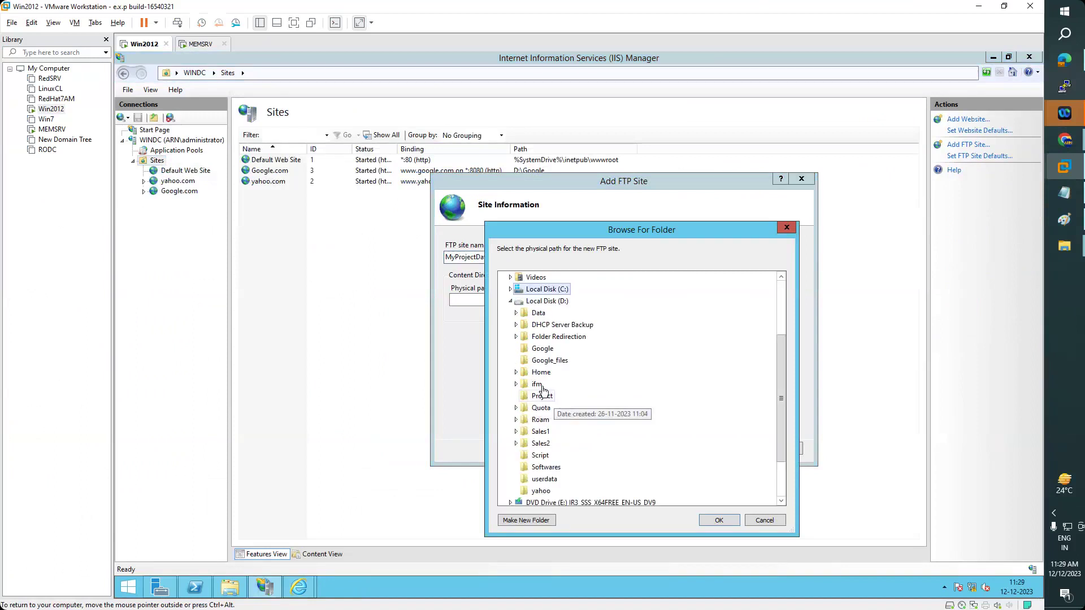
{"action": "left_click", "coordinate": [517, 385]}
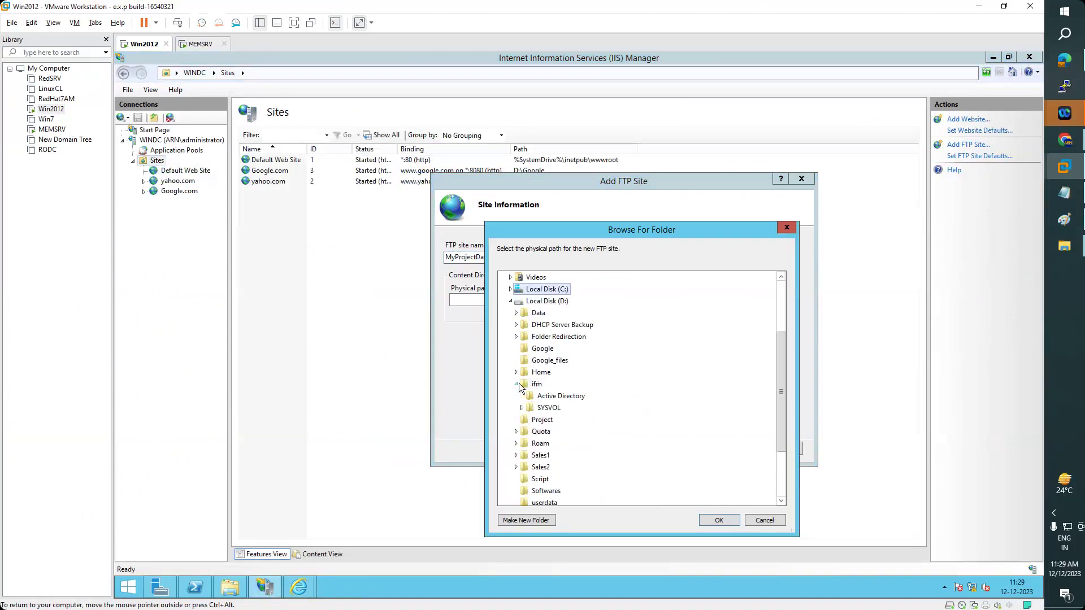
{"action": "left_click", "coordinate": [537, 386]}
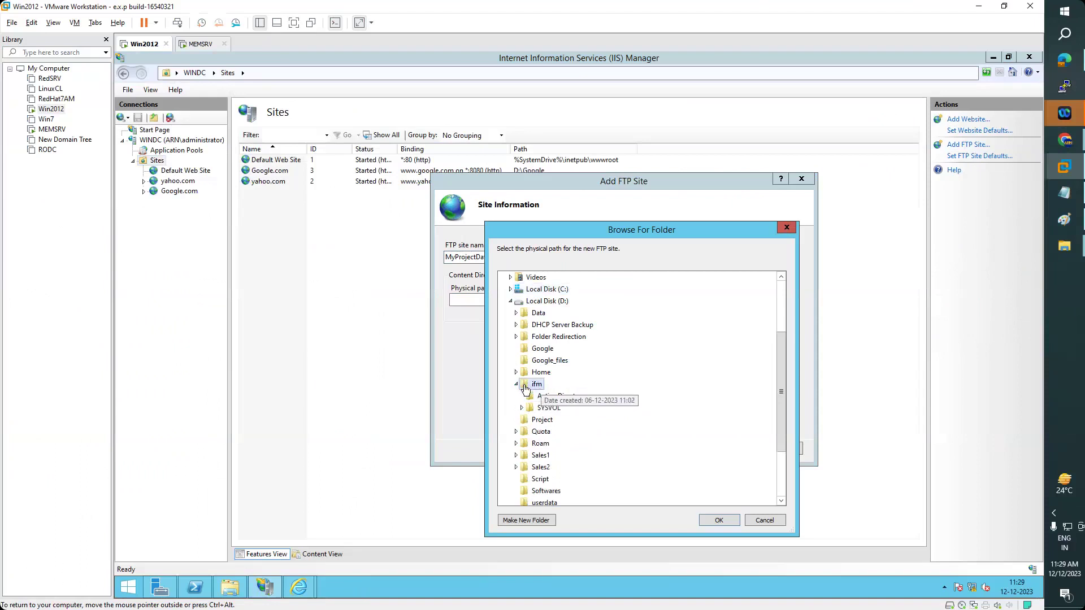
{"action": "left_click", "coordinate": [719, 521]}
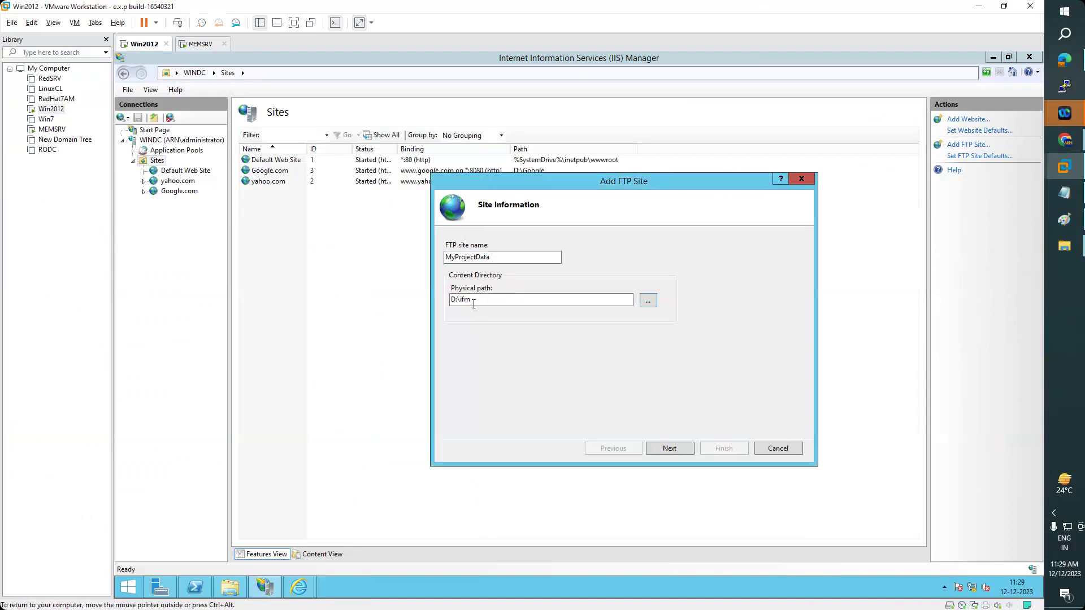
{"action": "key", "text": "shift+Tab"}
- Continue to Binding and SSL Settings and bind to IP 192.168.223.2 on port 21
{"action": "double_click", "coordinate": [490, 300]}
{"action": "left_click", "coordinate": [489, 300]}
{"action": "left_click", "coordinate": [674, 448]}
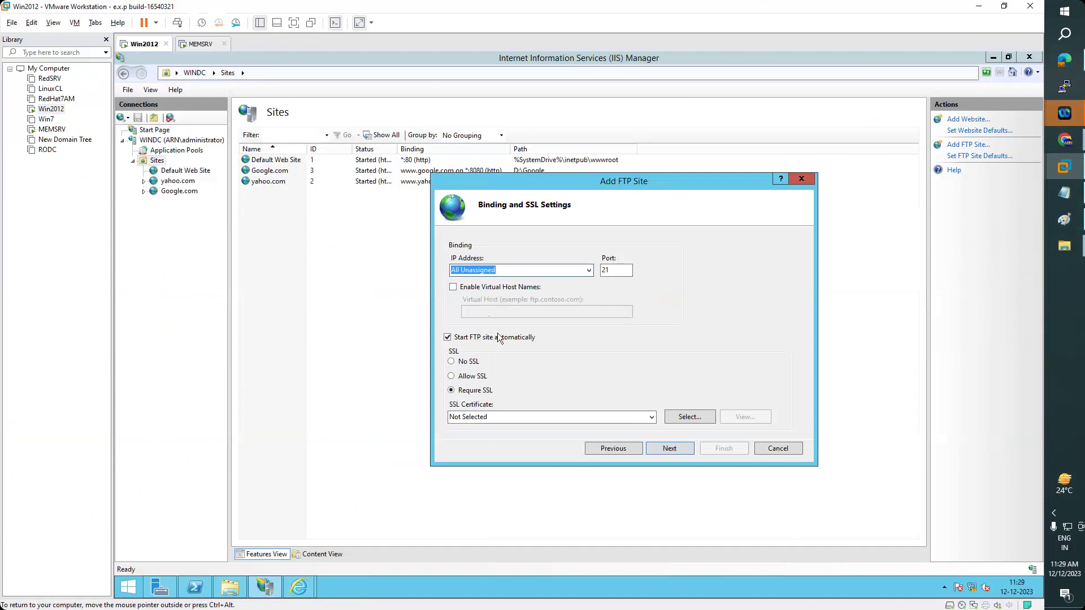
{"action": "left_click", "coordinate": [589, 271]}
{"action": "left_click", "coordinate": [483, 292]}
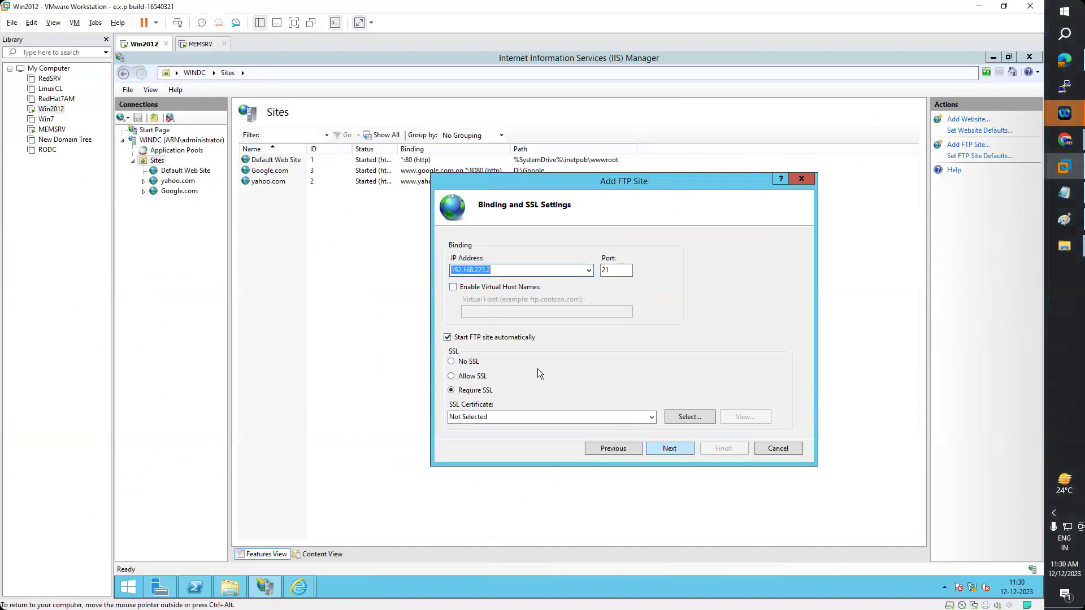
- Toggle SSL off and back to Require SSL, then view the available certificates
{"action": "left_click", "coordinate": [452, 361]}
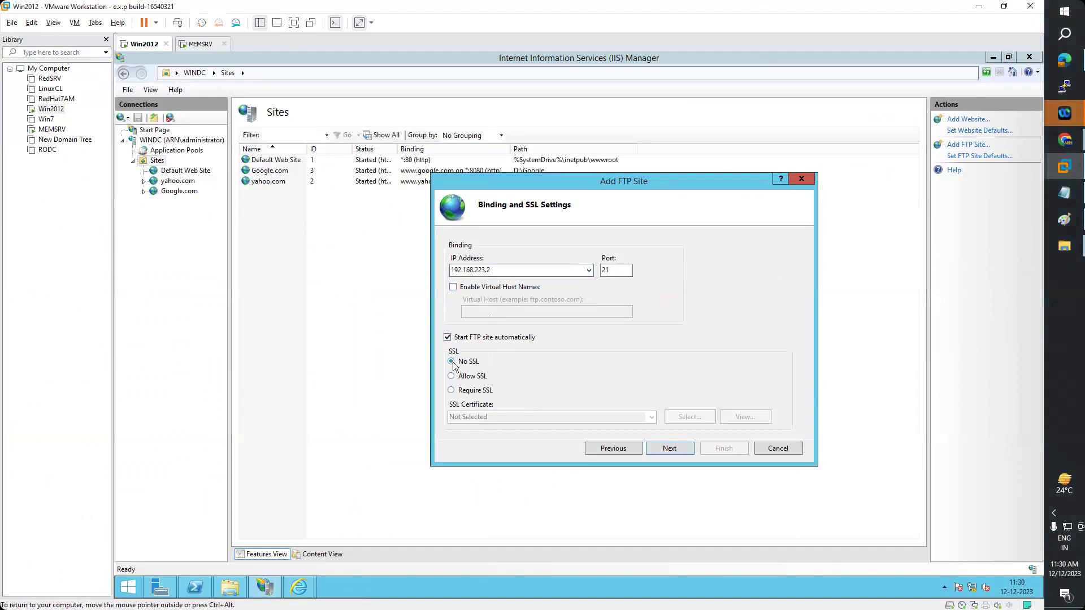
{"action": "left_click", "coordinate": [452, 391]}
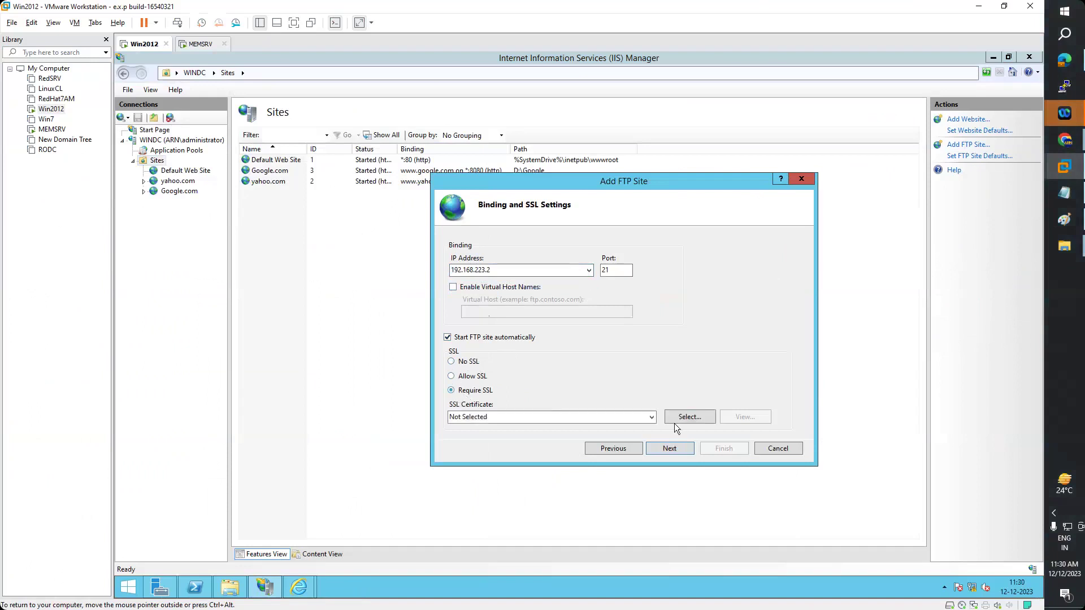
{"action": "left_click", "coordinate": [699, 421]}
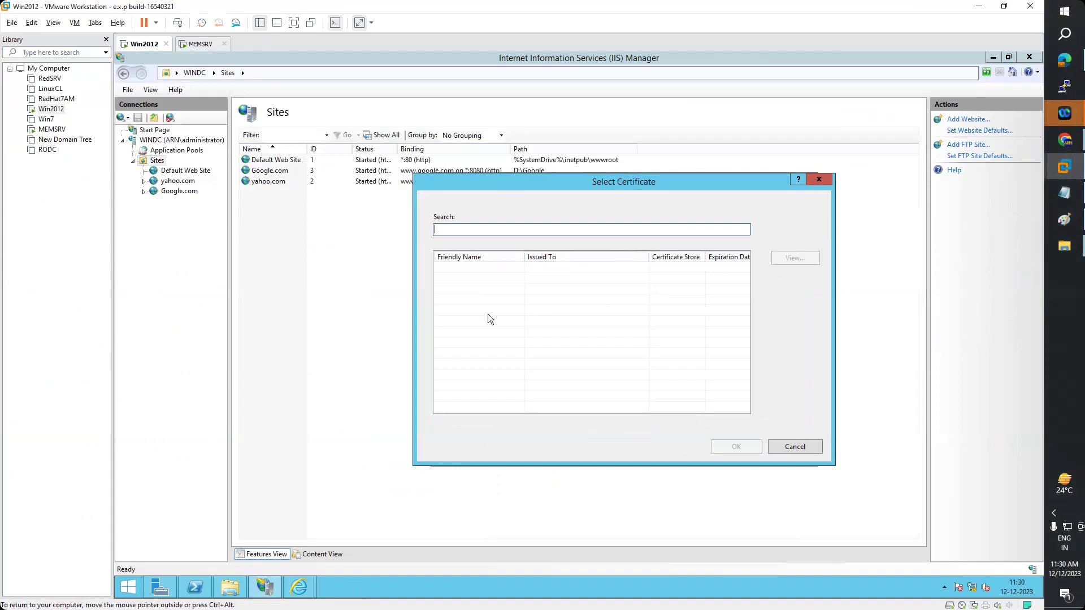
- Choose No SSL with virtual host names disabled and continue to authentication settings
{"action": "left_click", "coordinate": [818, 180]}
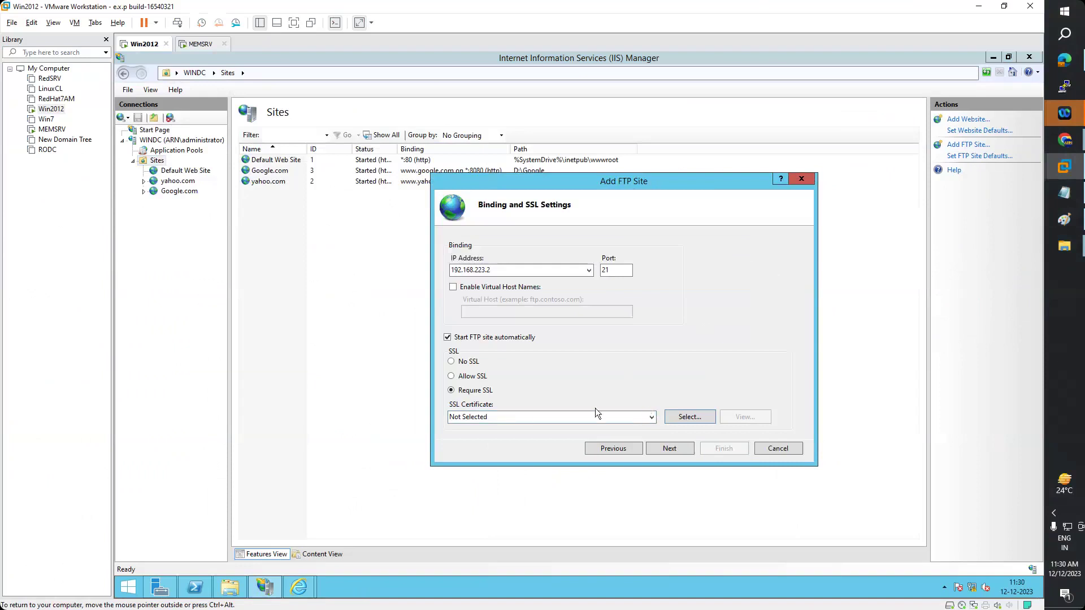
{"action": "left_click", "coordinate": [464, 362]}
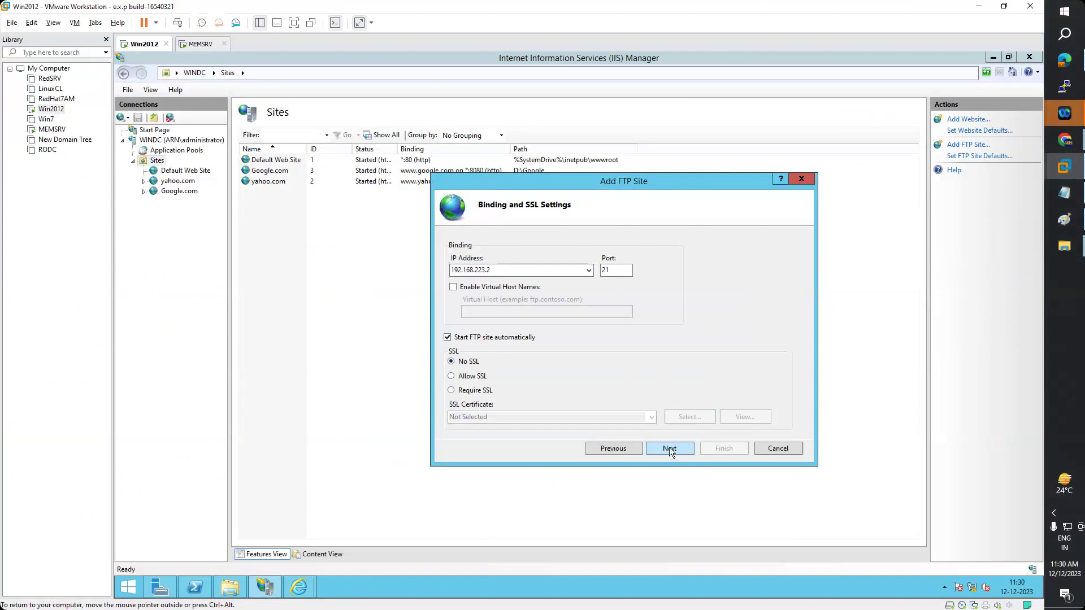
{"action": "left_click", "coordinate": [485, 288]}
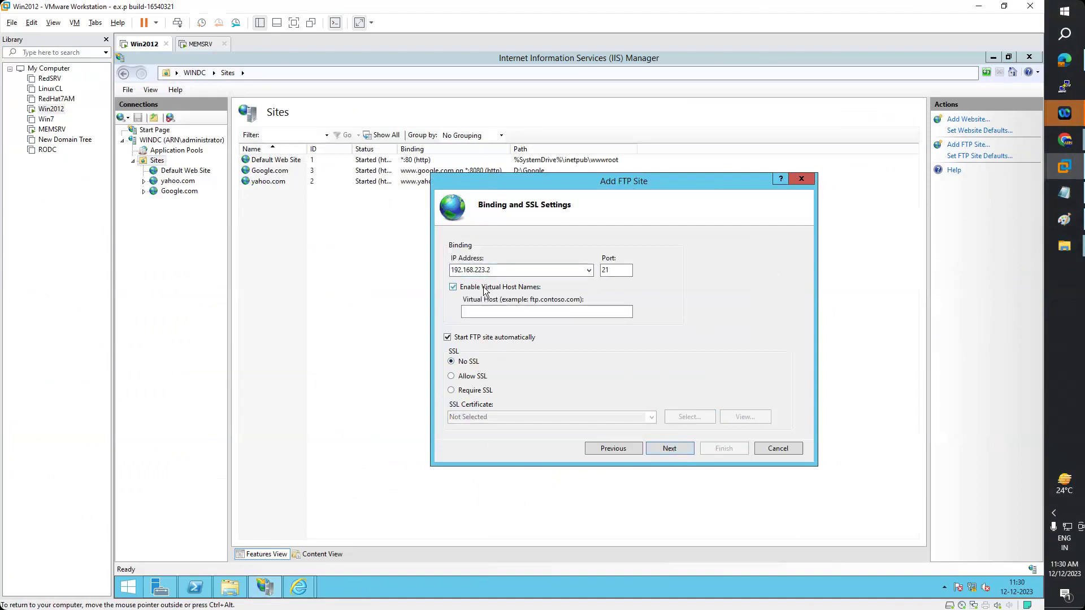
{"action": "left_click", "coordinate": [473, 311]}
{"action": "left_click", "coordinate": [489, 270]}
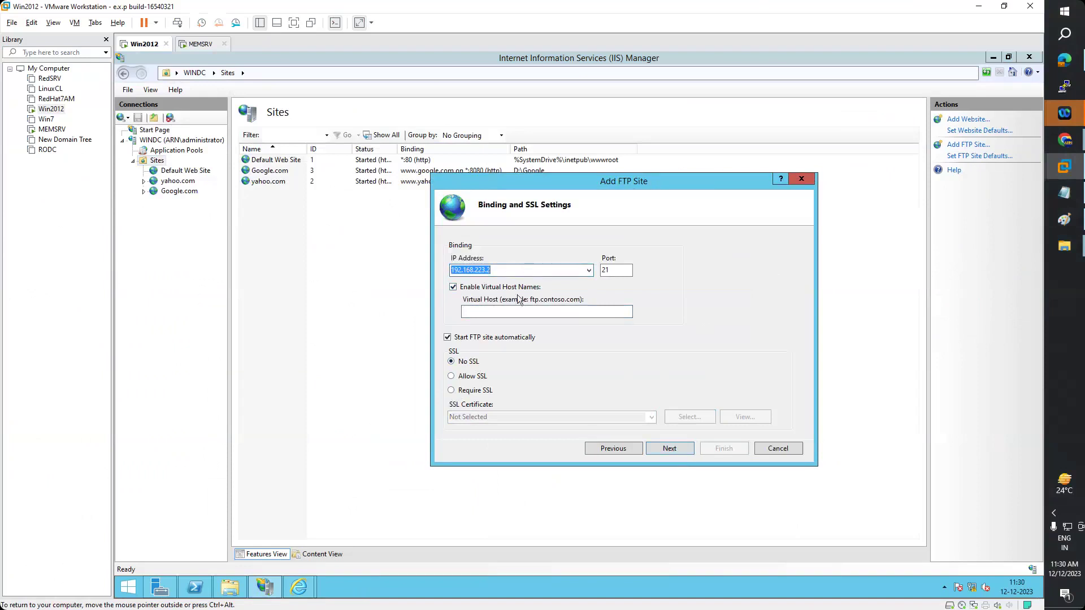
{"action": "left_click", "coordinate": [453, 288]}
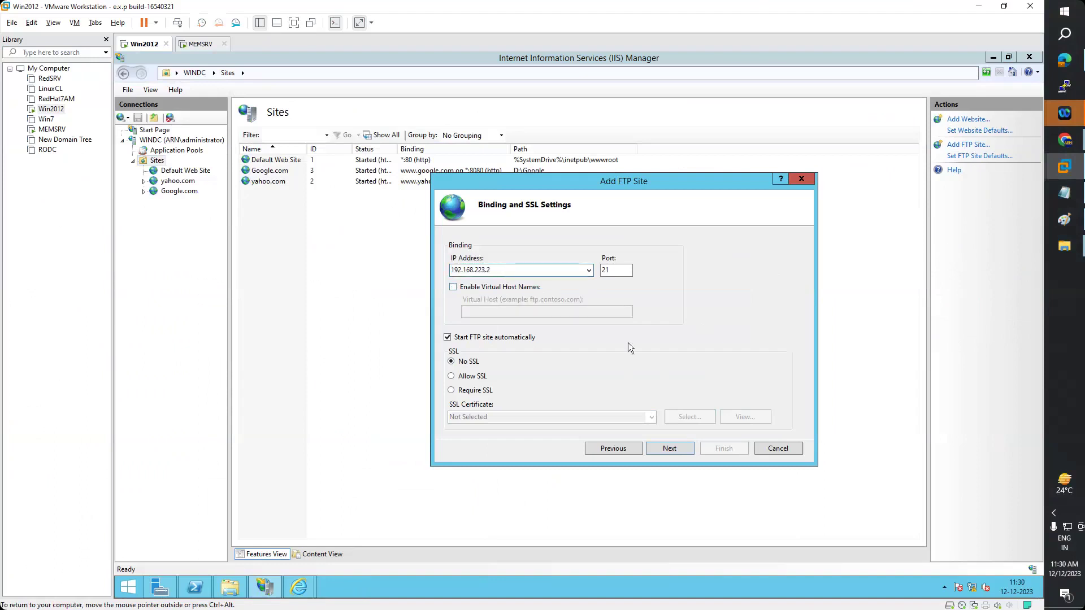
{"action": "left_click", "coordinate": [676, 450]}
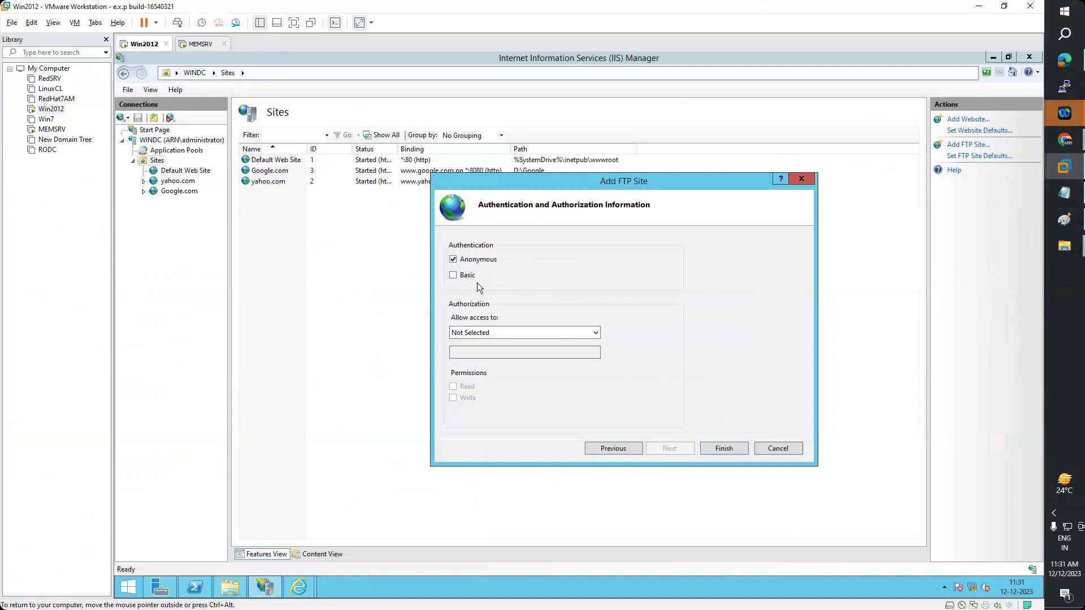
- Enable Basic authentication, allow All users with Write permission, and finish the MyProjectData FTP site
{"action": "left_click", "coordinate": [455, 277]}
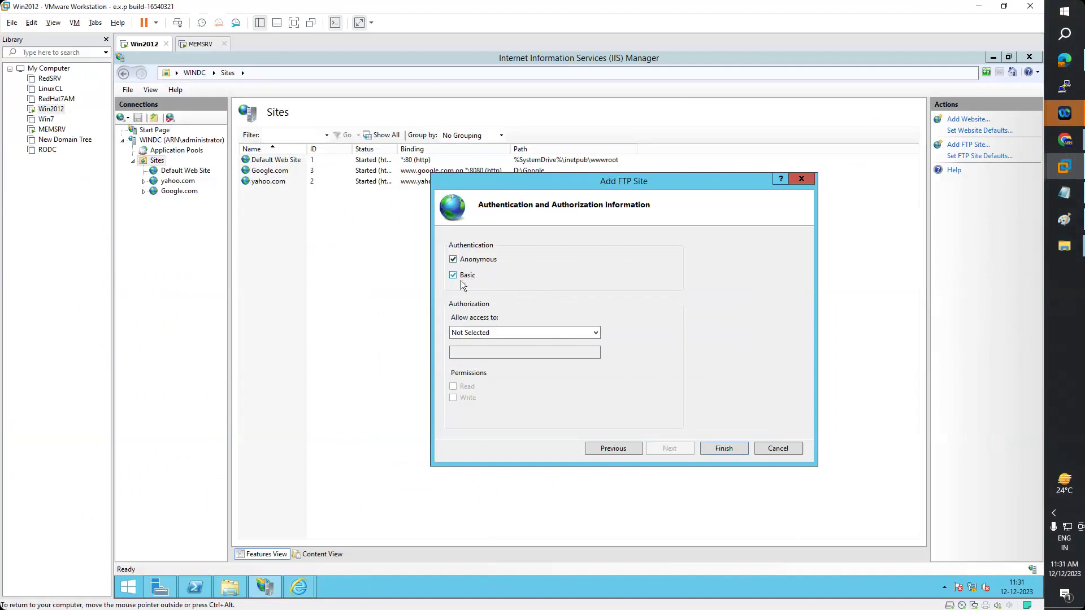
{"action": "left_click", "coordinate": [598, 332]}
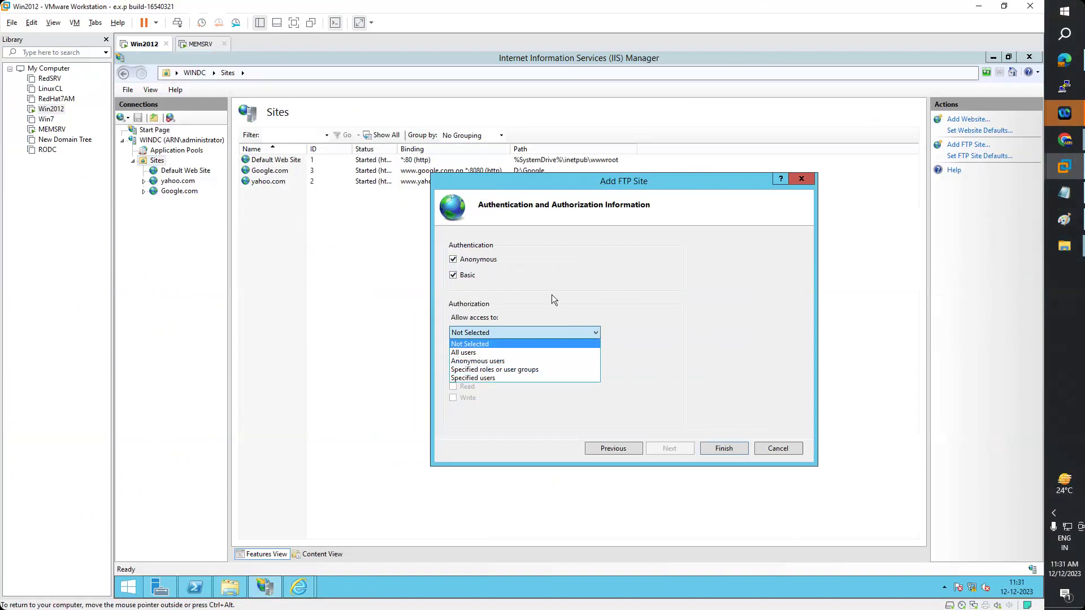
{"action": "left_click", "coordinate": [464, 353]}
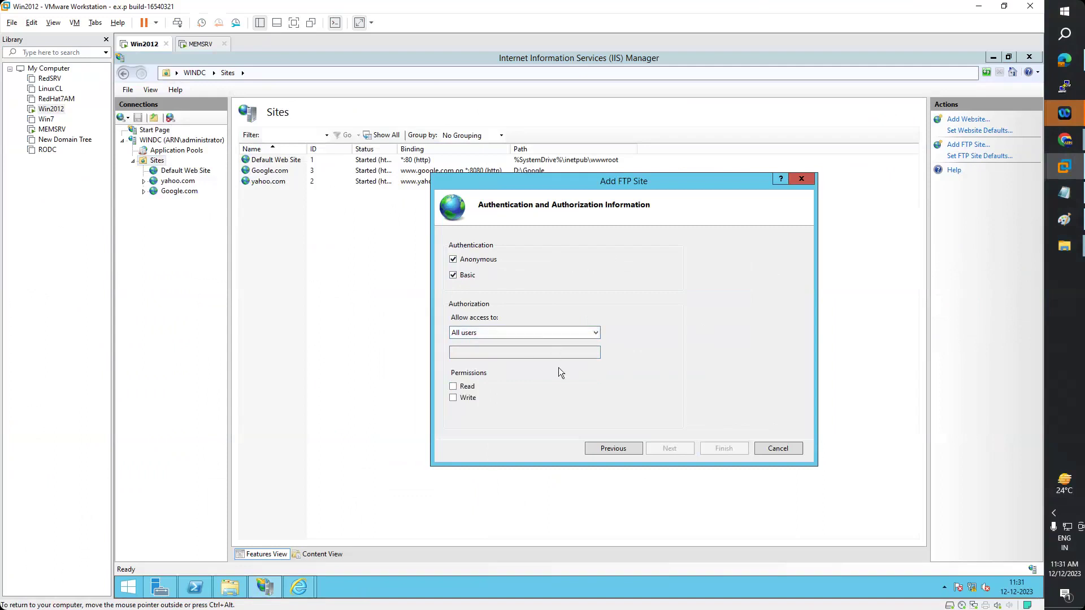
{"action": "left_click", "coordinate": [455, 398]}
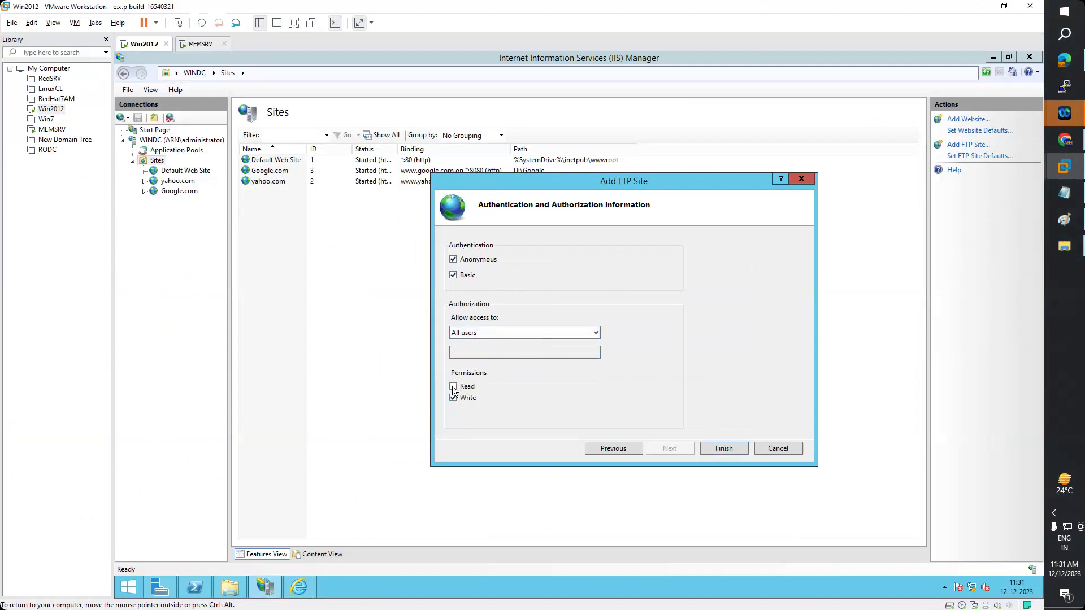
{"action": "left_click", "coordinate": [720, 449]}
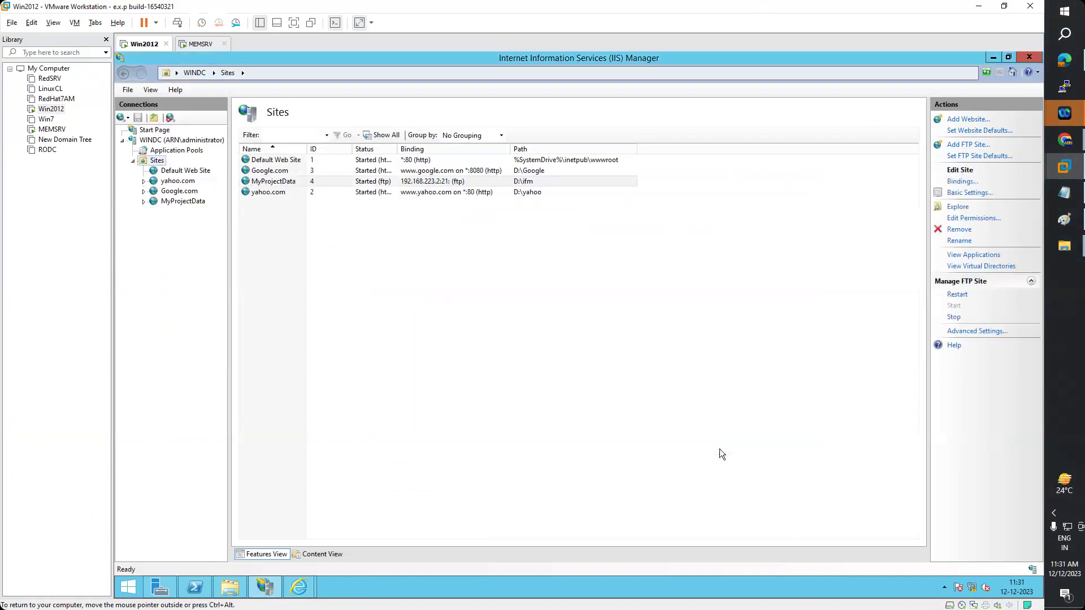
- Stop the MyProjectData FTP site through Manage FTP Site, then start it again
{"action": "left_click", "coordinate": [175, 203]}
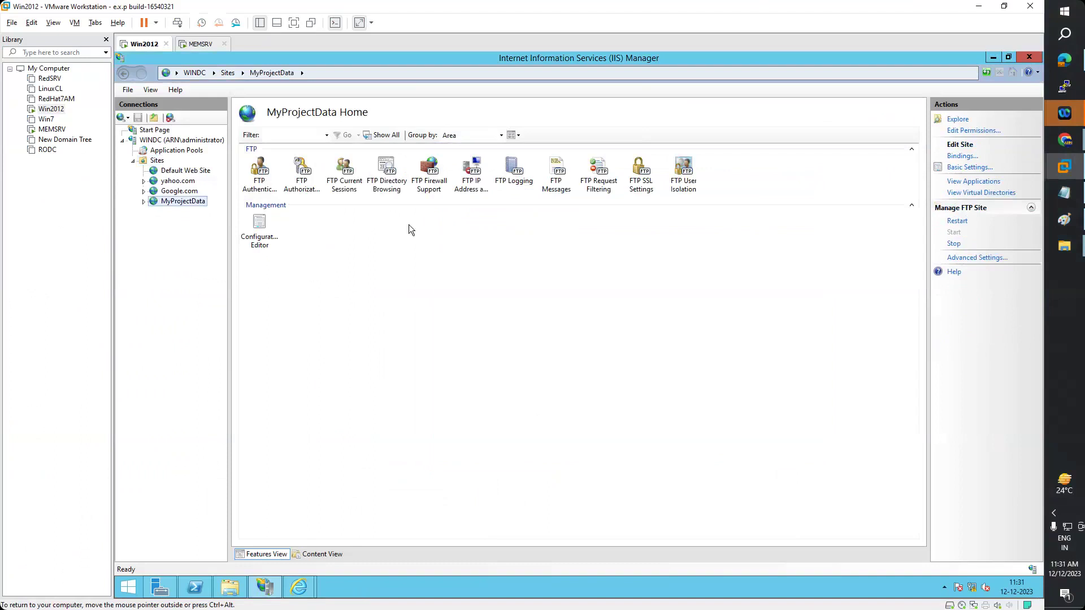
{"action": "right_click", "coordinate": [190, 203]}
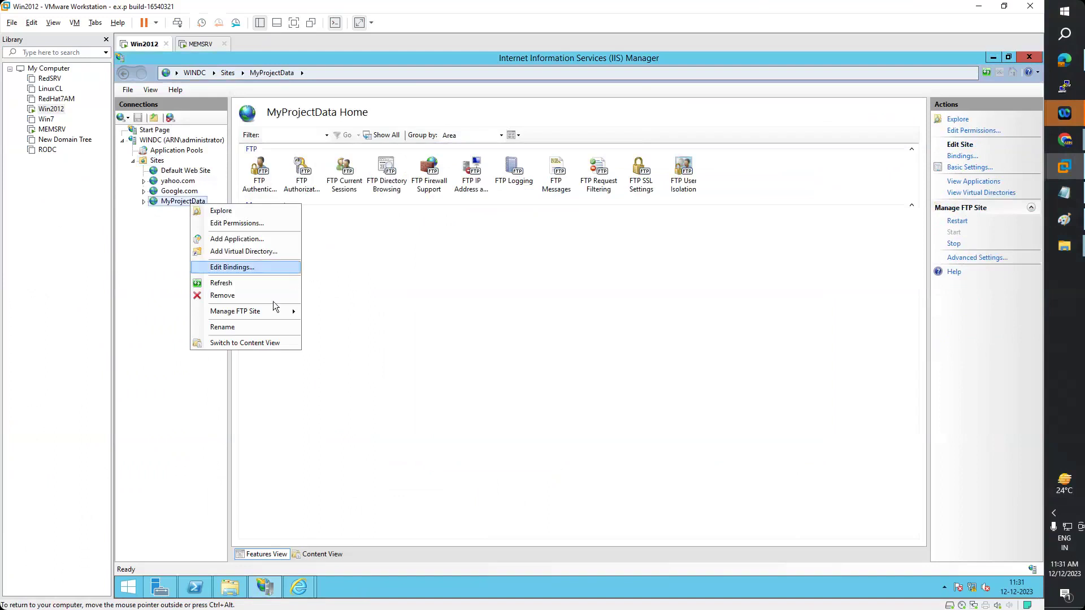
{"action": "mouse_move", "coordinate": [274, 310]}
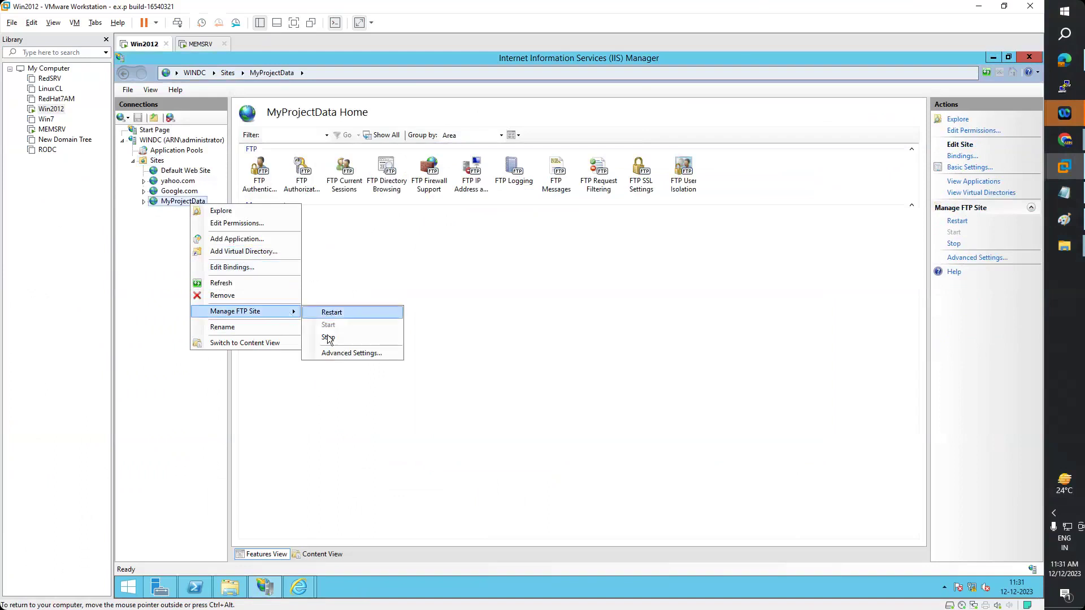
{"action": "left_click", "coordinate": [328, 338]}
{"action": "right_click", "coordinate": [191, 203]}
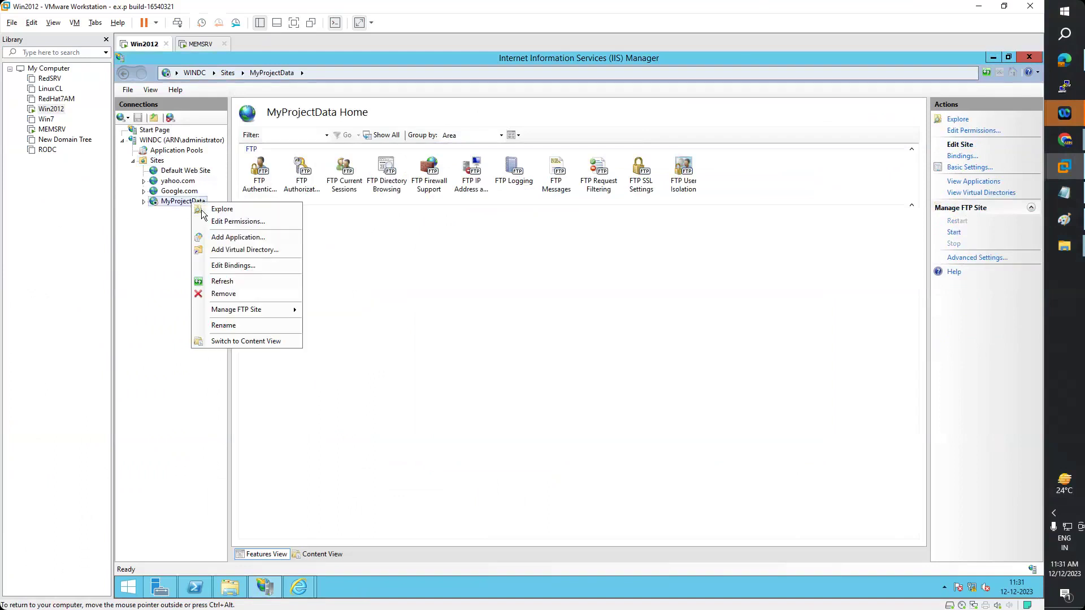
{"action": "mouse_move", "coordinate": [271, 312]}
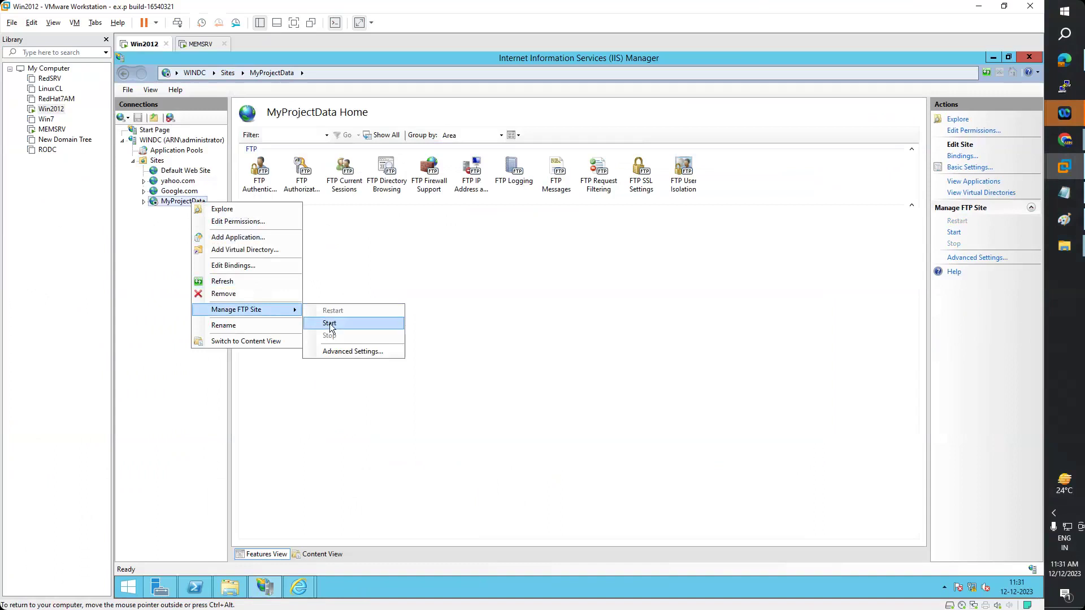
{"action": "left_click", "coordinate": [330, 324]}
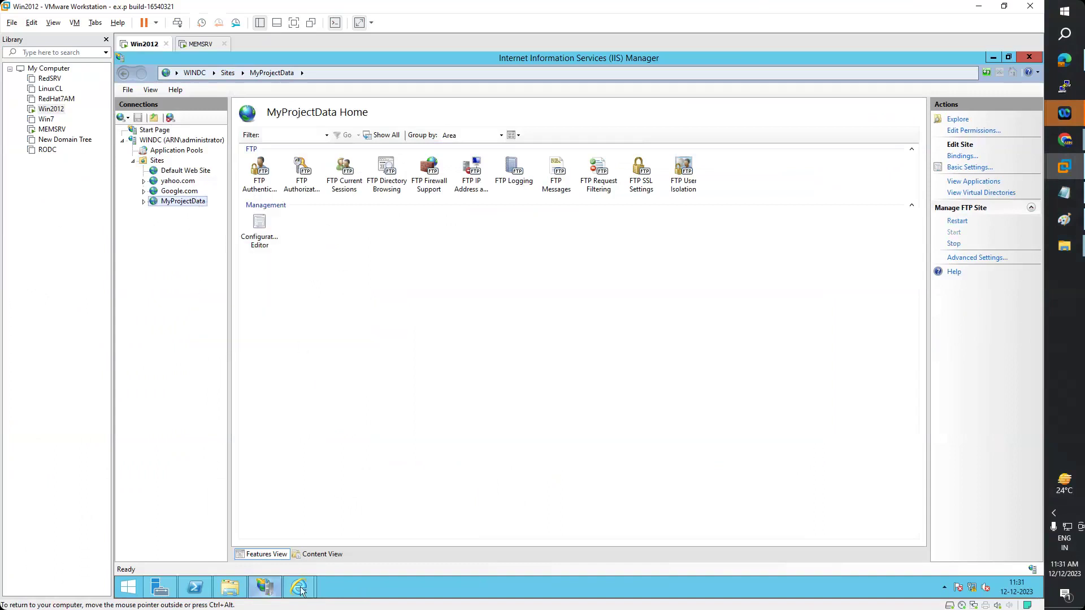
- Bring Internet Explorer forward, restore it to a smaller window and position it over IIS Manager
{"action": "mouse_move", "coordinate": [299, 588]}
{"action": "left_click", "coordinate": [358, 518]}
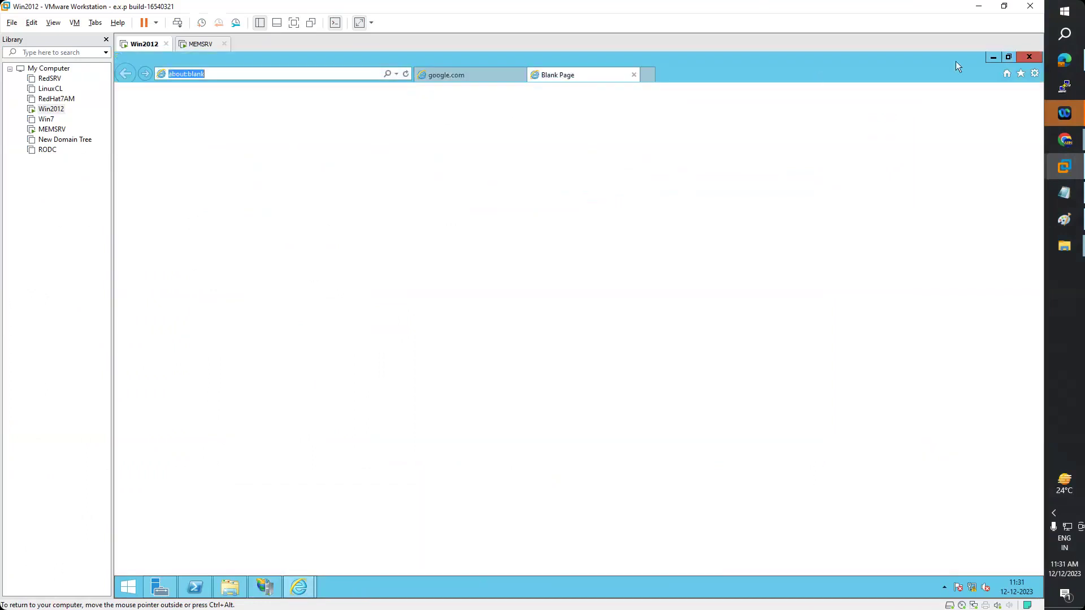
{"action": "double_click", "coordinate": [971, 64]}
{"action": "left_click_drag", "start_coordinate": [469, 80], "coordinate": [598, 114]}
{"action": "left_click_drag", "start_coordinate": [466, 113], "coordinate": [530, 147]}
- Load ftp://192.168.223.2 in Internet Explorer, then bring File Explorer forward
{"action": "type", "text": "ftp"}
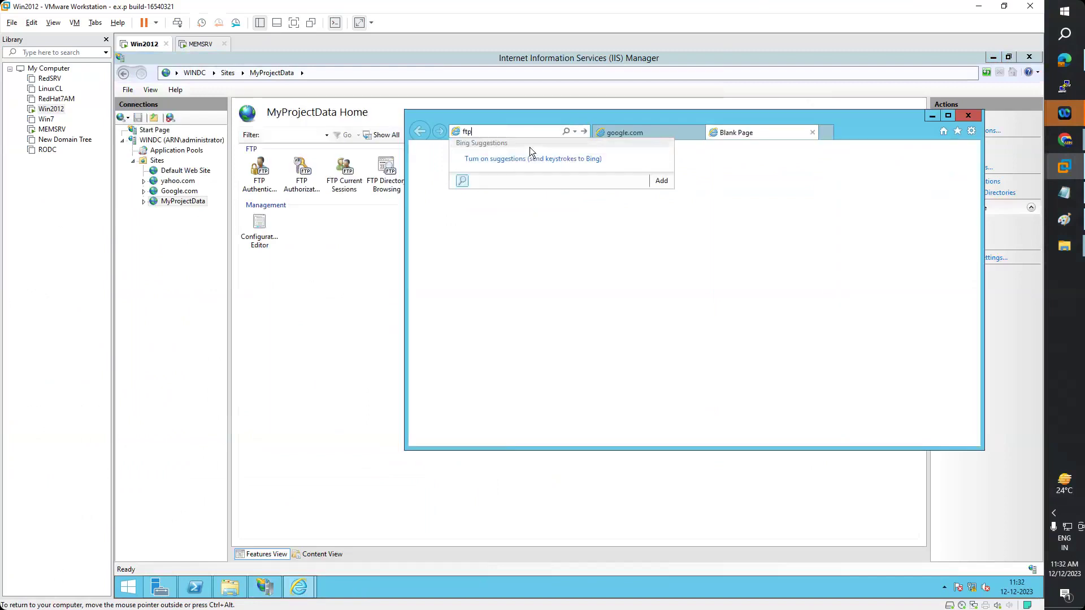
{"action": "type", "text": "://192"}
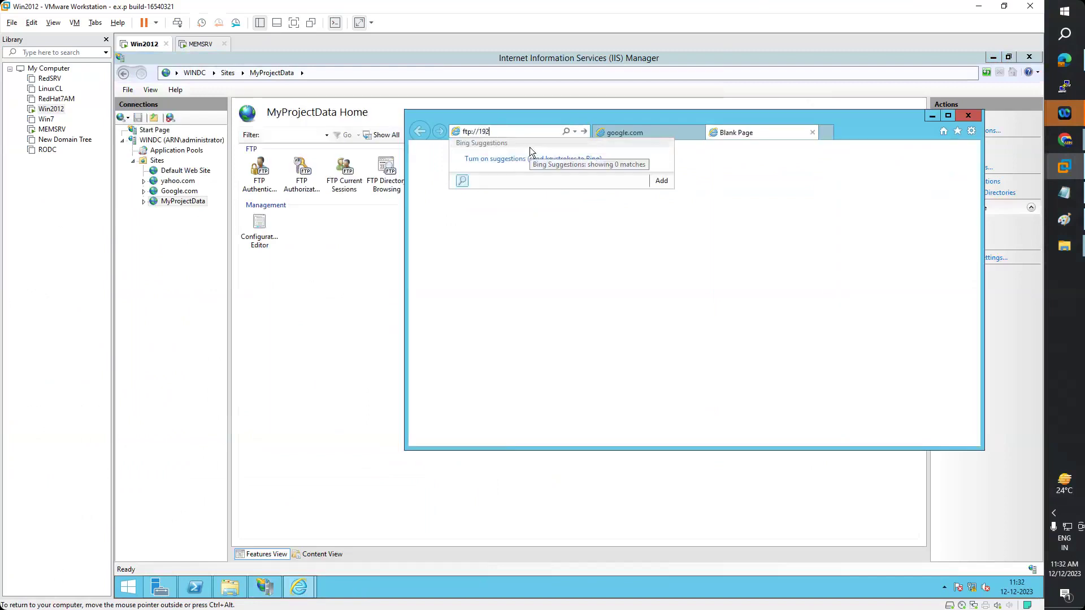
{"action": "type", "text": ".168.223.2"}
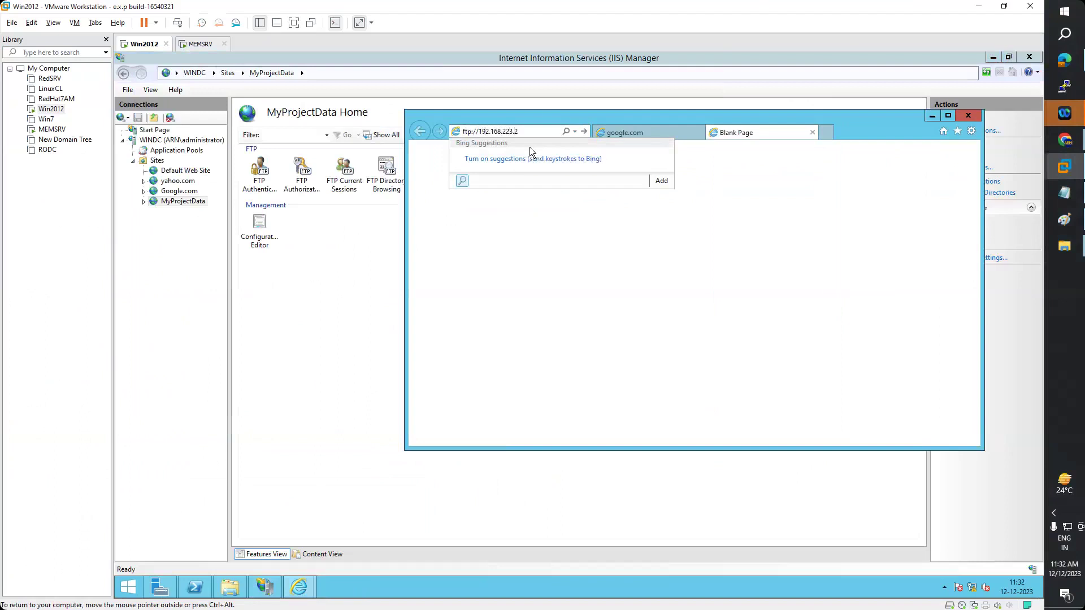
{"action": "key", "text": "Return"}
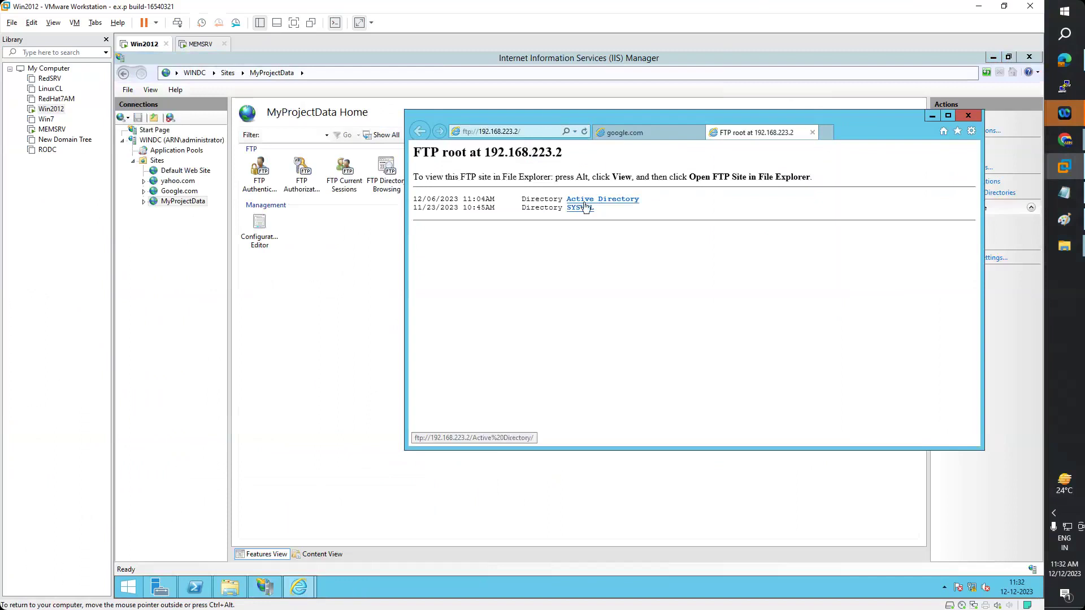
{"action": "left_click", "coordinate": [230, 587]}
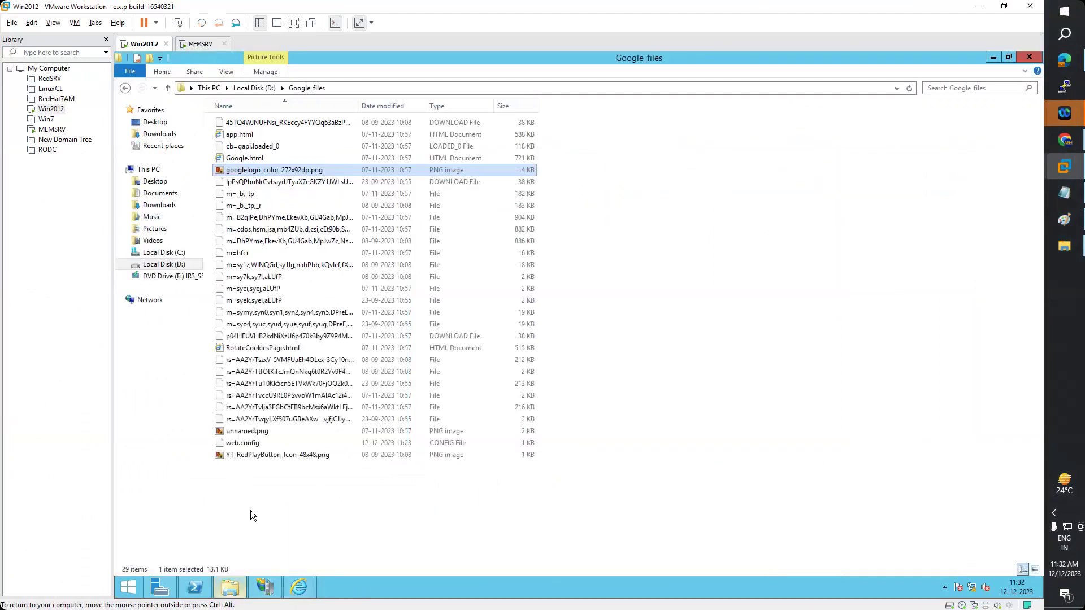
- In D:\ifm, create a new text document named F1.txt
{"action": "left_click", "coordinate": [255, 88]}
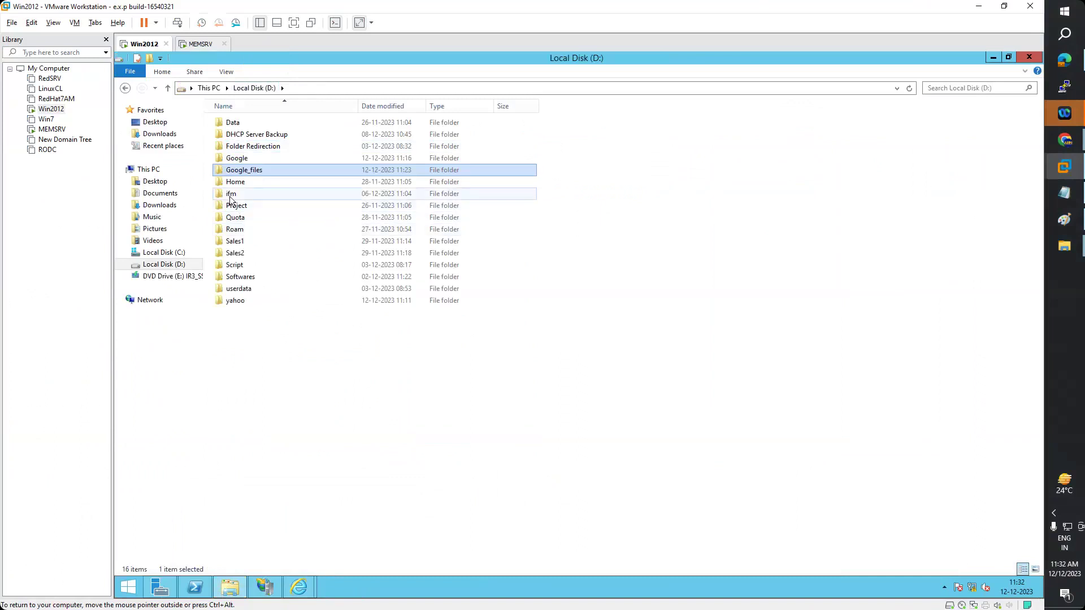
{"action": "double_click", "coordinate": [235, 194]}
{"action": "right_click", "coordinate": [266, 218]}
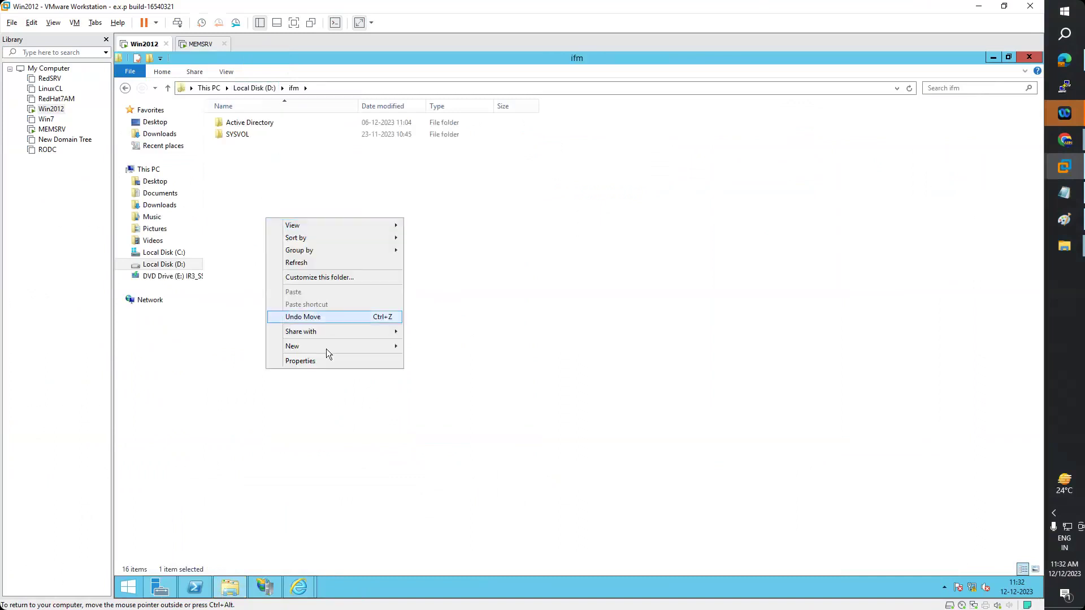
{"action": "mouse_move", "coordinate": [375, 353]}
{"action": "left_click", "coordinate": [447, 414]}
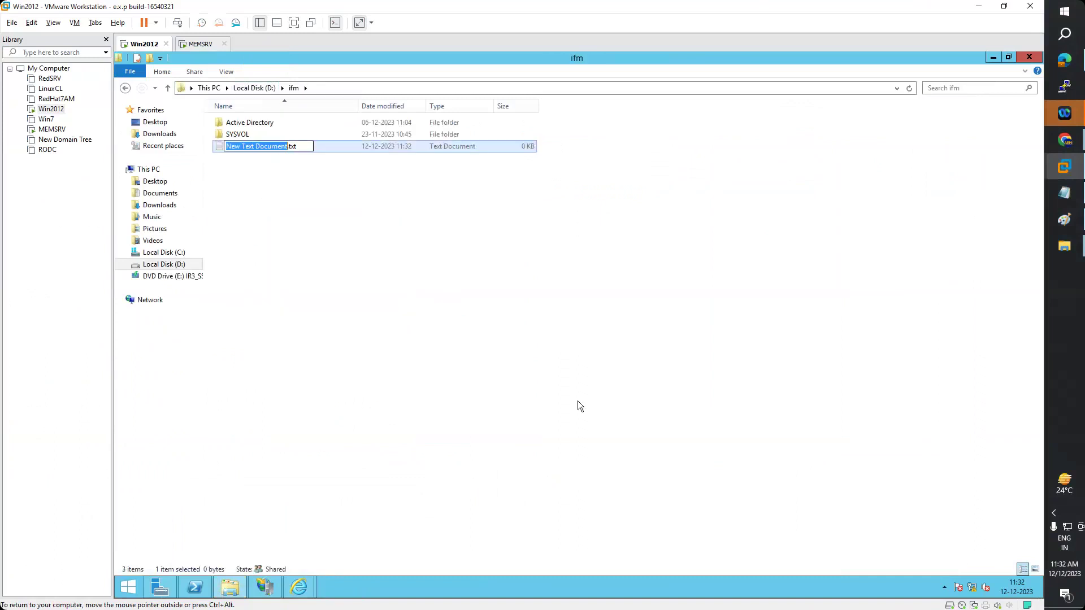
{"action": "type", "text": "F1"}
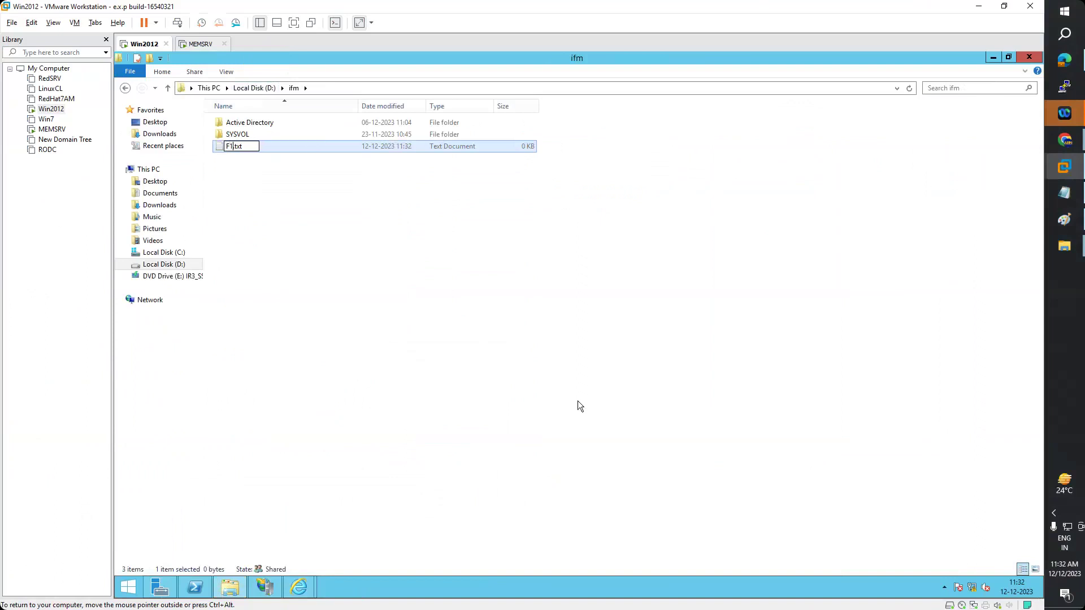
{"action": "key", "text": "Return"}
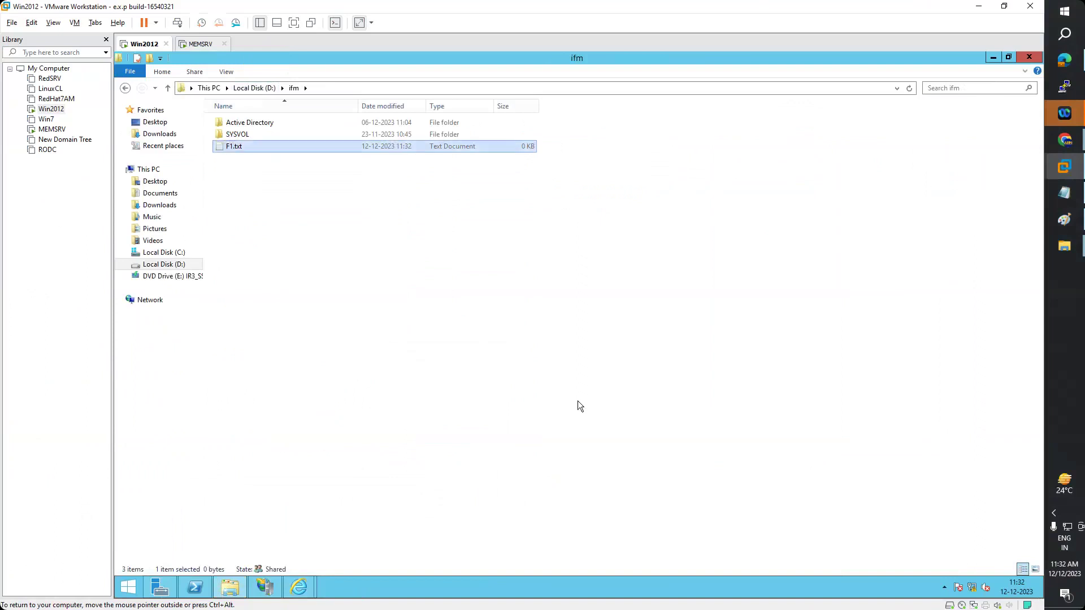
- Create a second text document F2.txt, then return to the FTP browser and reload the listing
{"action": "right_click", "coordinate": [508, 270]}
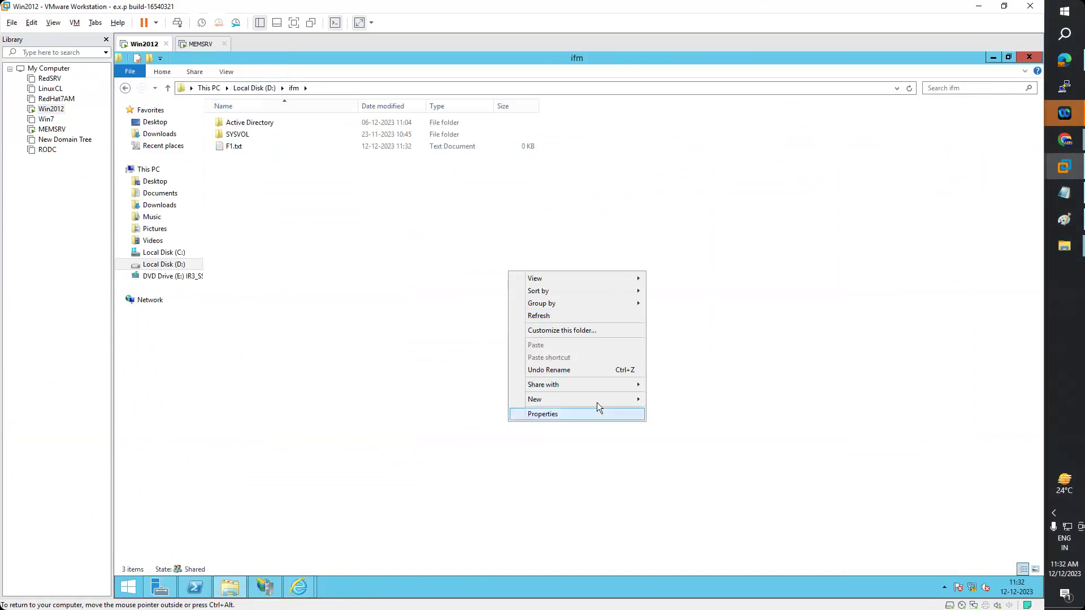
{"action": "mouse_move", "coordinate": [597, 403]}
{"action": "left_click", "coordinate": [697, 464]}
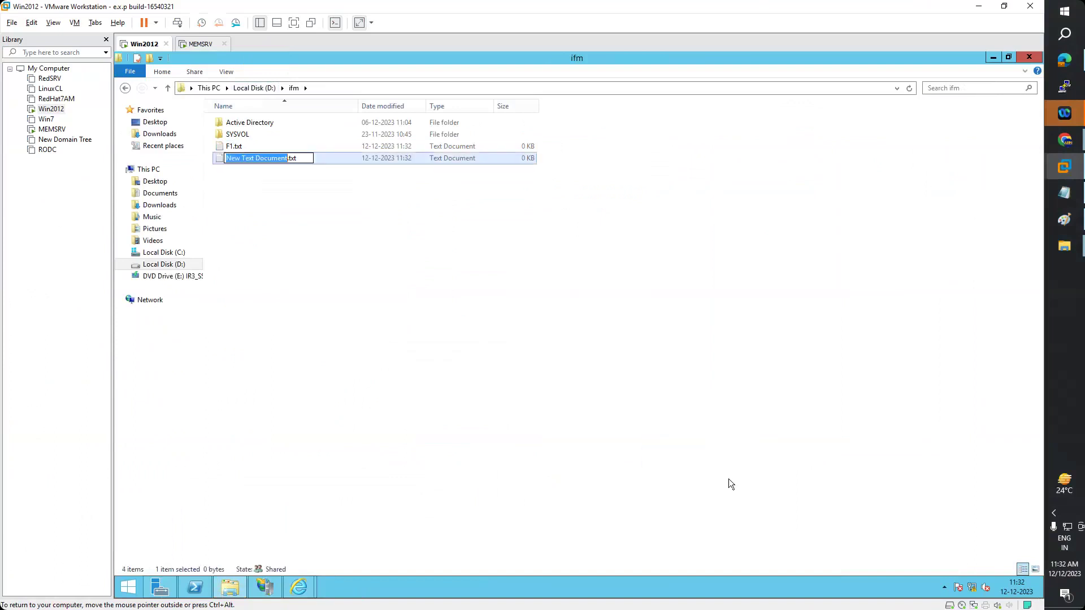
{"action": "type", "text": "F2"}
{"action": "key", "text": "Return"}
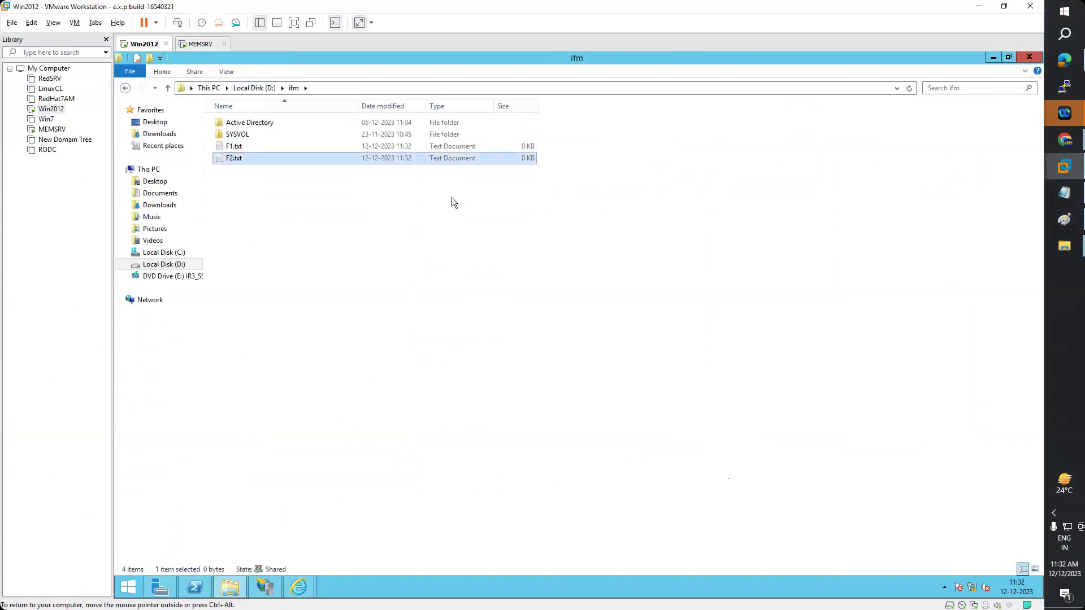
{"action": "mouse_move", "coordinate": [299, 588]}
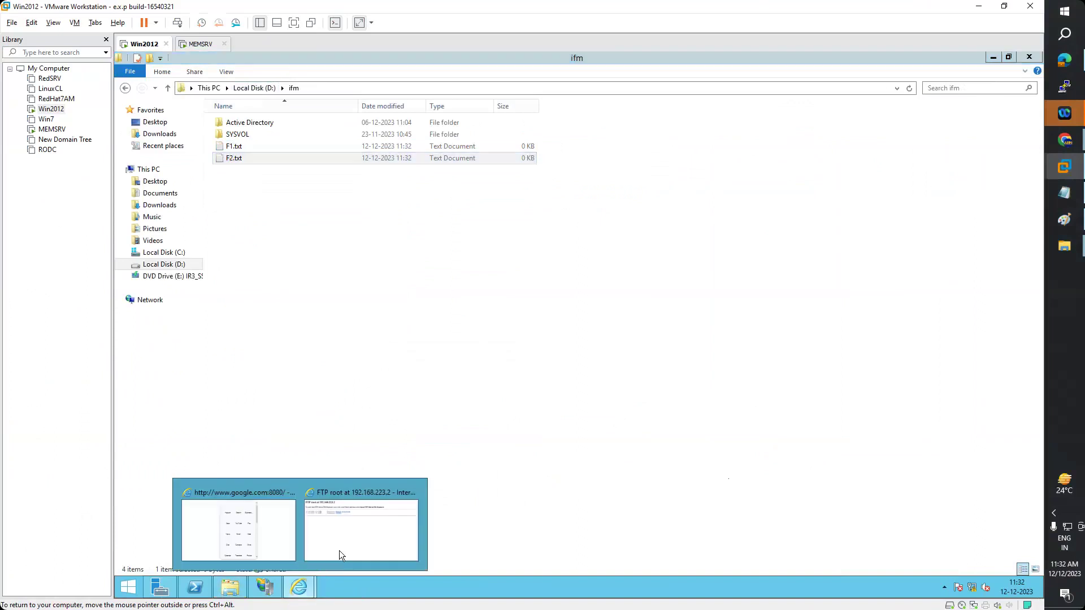
{"action": "left_click", "coordinate": [351, 476]}
{"action": "left_click", "coordinate": [584, 130]}
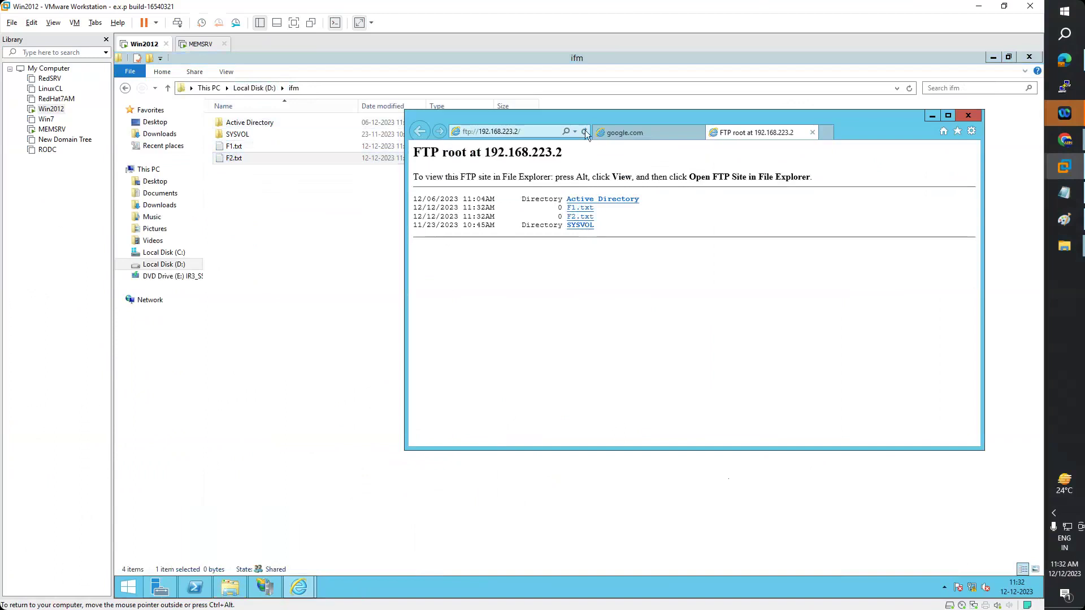
- Select the FTP address, switch to the MEMSRV virtual machine tab and open its power options
{"action": "left_click", "coordinate": [530, 132]}
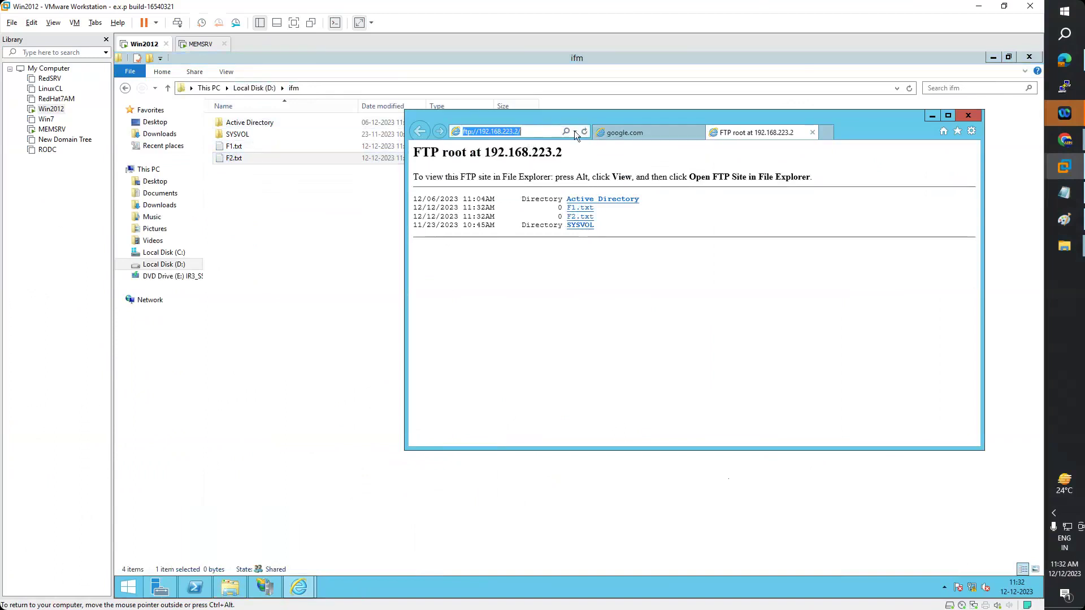
{"action": "left_click", "coordinate": [201, 44]}
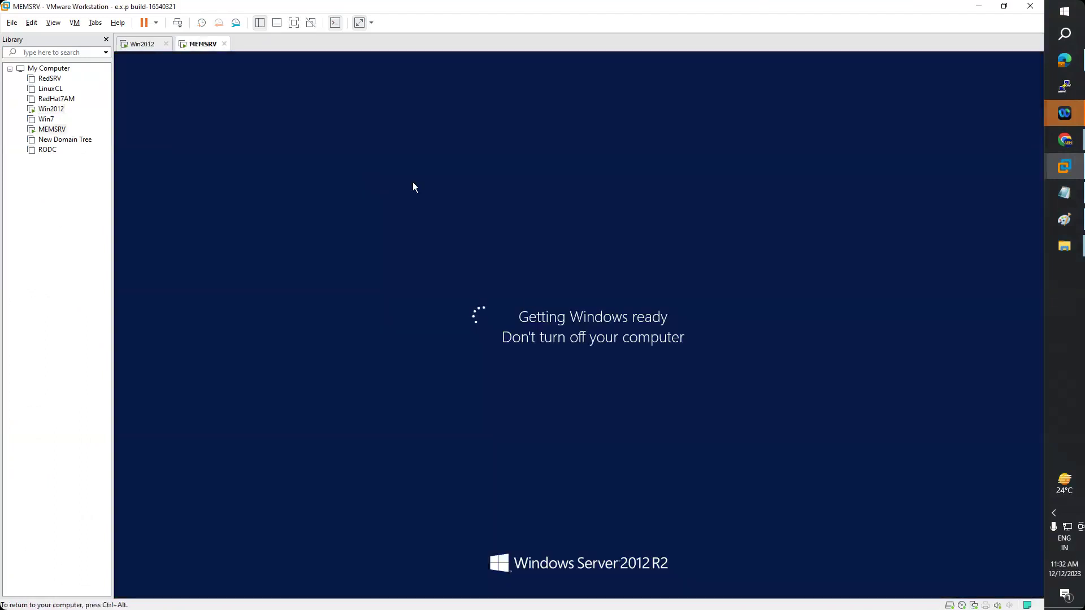
{"action": "left_click", "coordinate": [156, 23]}
- Power off MEMSRV, power on the Win7 virtual machine, and close the MEMSRV tab
{"action": "left_click", "coordinate": [187, 105]}
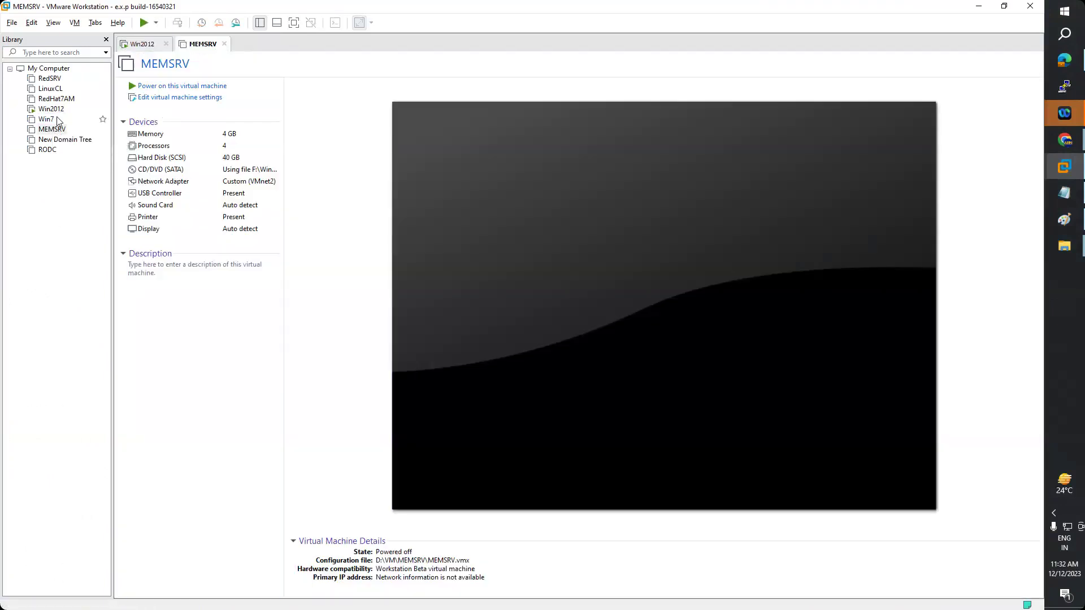
{"action": "left_click", "coordinate": [45, 120]}
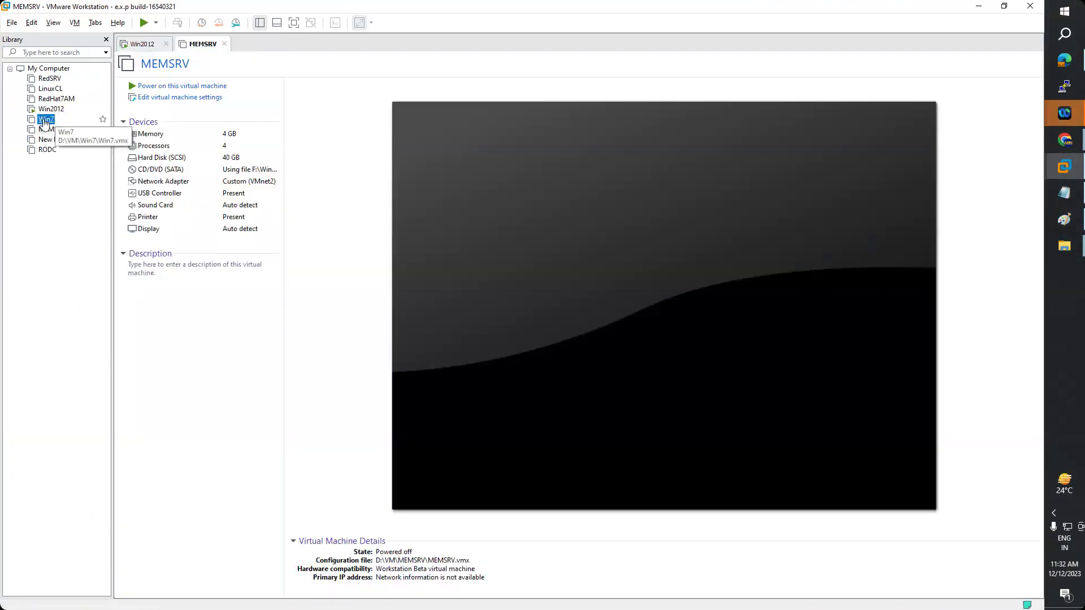
{"action": "left_click", "coordinate": [198, 84]}
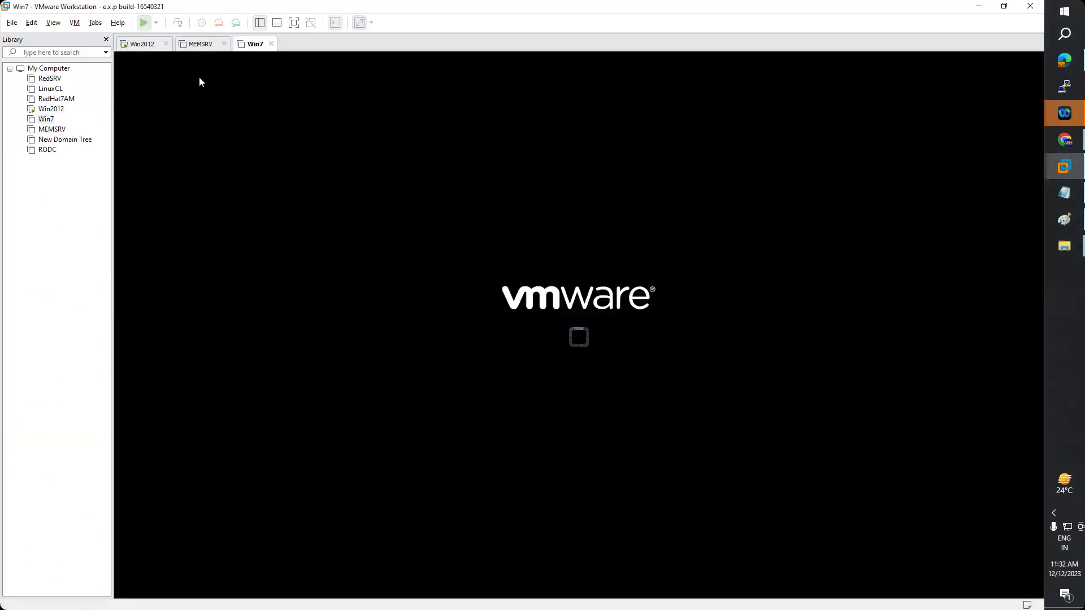
{"action": "left_click", "coordinate": [203, 44]}
{"action": "left_click", "coordinate": [224, 44]}
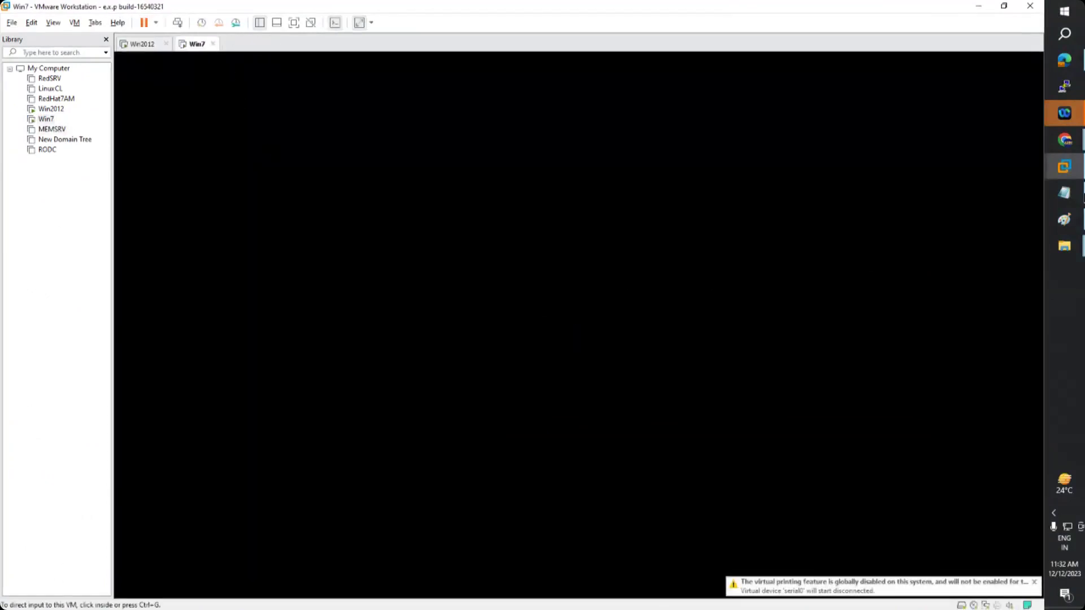
- Bring Chrome's Yahoo window forward and enter ftp://192.168.223.2/ in its address bar
{"action": "mouse_move", "coordinate": [1068, 146]}
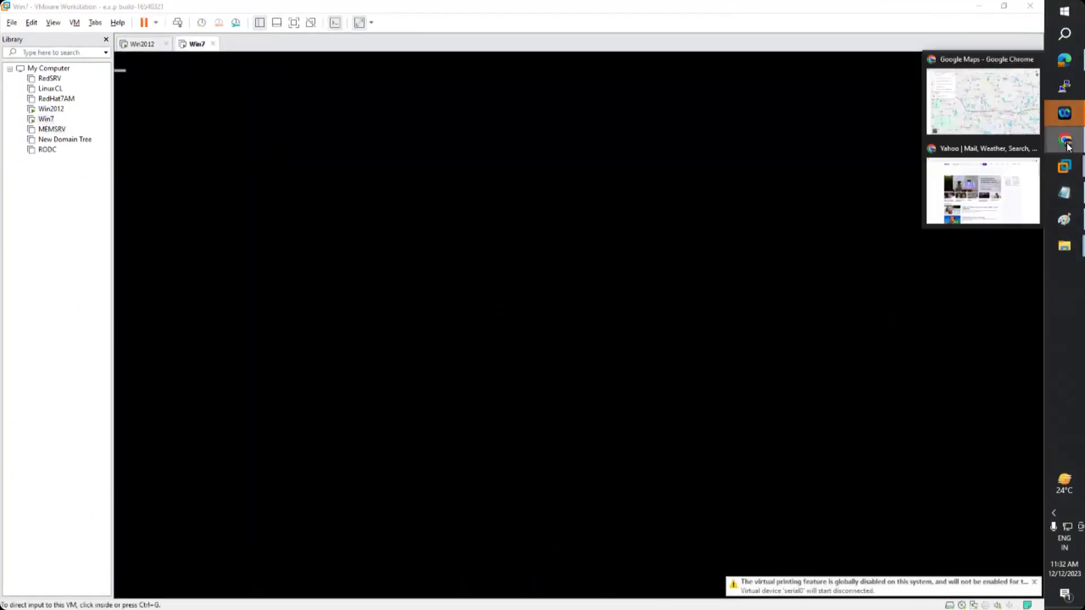
{"action": "left_click", "coordinate": [983, 189]}
{"action": "key", "text": "ctrl+l"}
{"action": "type", "text": "ftp://192.168.223.2/"}
{"action": "key", "text": "Return"}
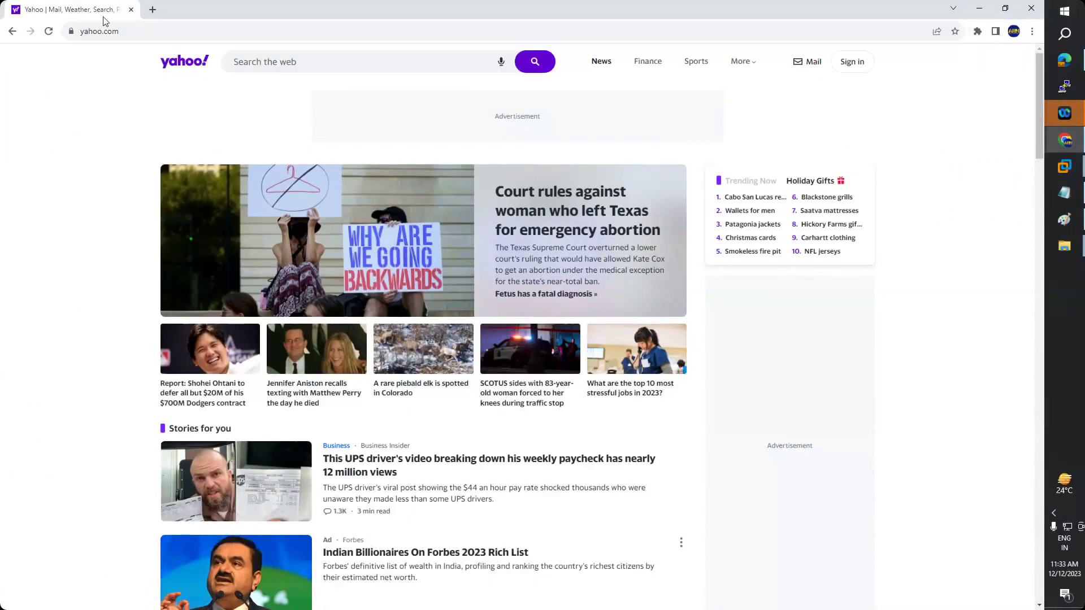
- Open a new Chrome tab and go to the pasted FTP address ftp://192.168.223.2
{"action": "left_click", "coordinate": [1080, 140]}
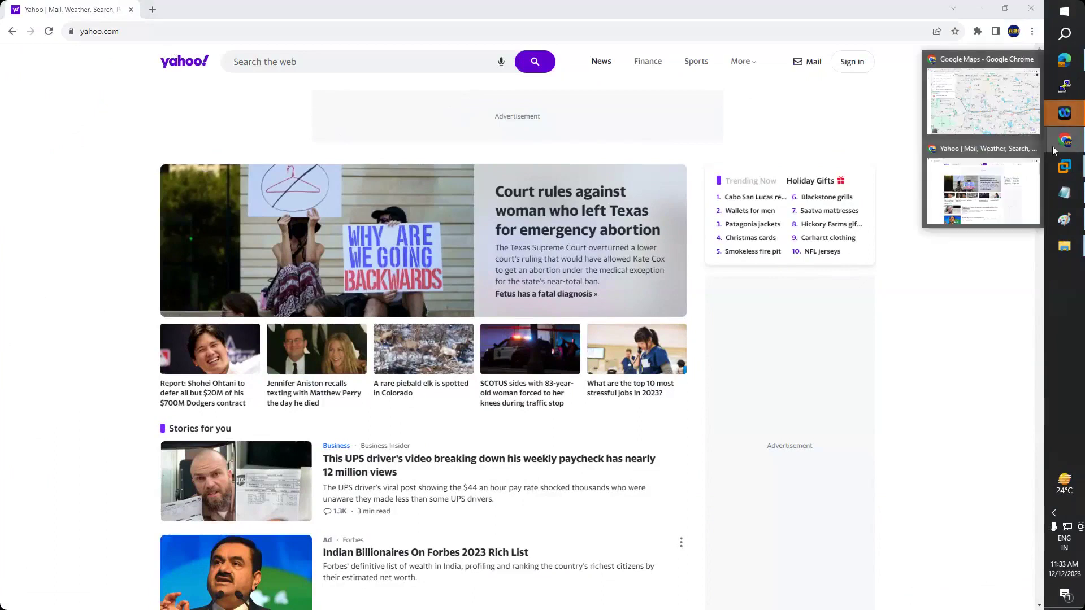
{"action": "left_click", "coordinate": [138, 31]}
{"action": "left_click", "coordinate": [152, 9]}
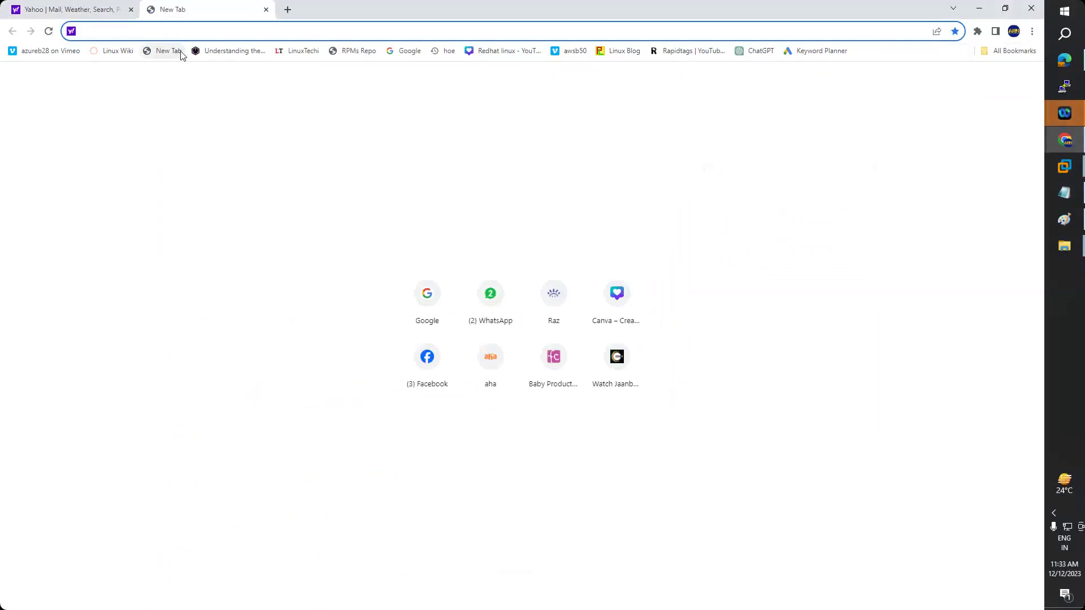
{"action": "type", "text": "ftp://192.168.223.2/"}
{"action": "left_click", "coordinate": [182, 55]}
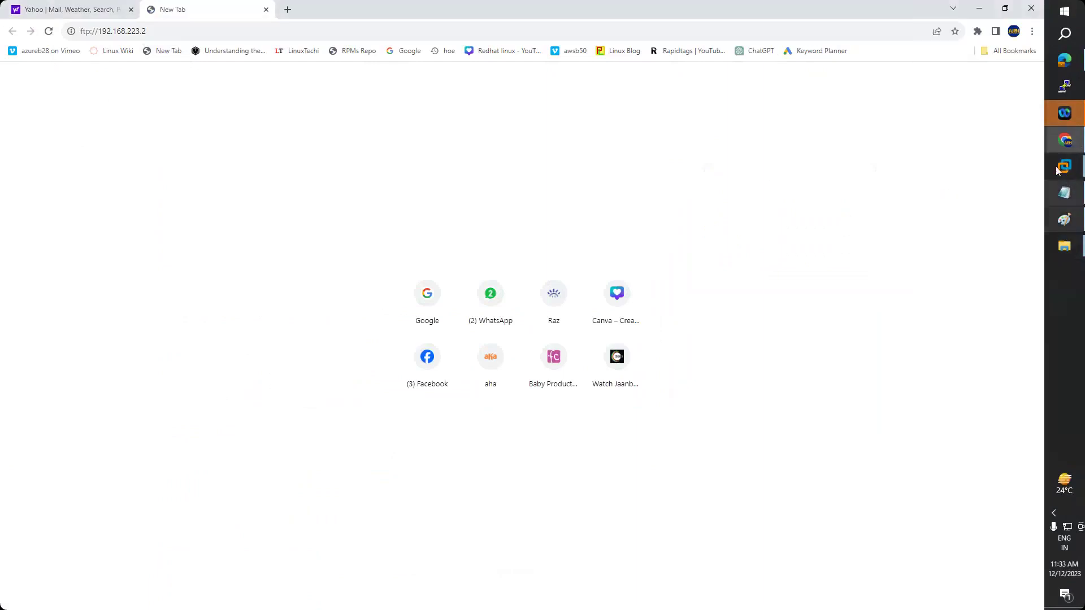
- Switch between the Win7 and Win2012 virtual machine tabs in VMware Workstation
{"action": "mouse_move", "coordinate": [1065, 166]}
{"action": "left_click", "coordinate": [985, 277]}
{"action": "left_click", "coordinate": [142, 43]}
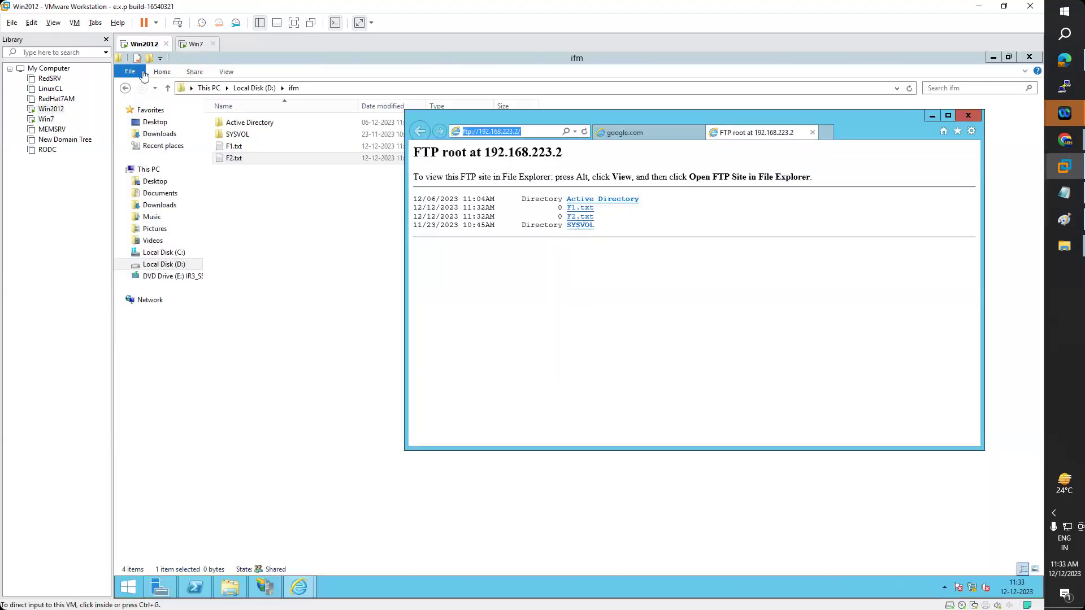
{"action": "left_click", "coordinate": [193, 44]}
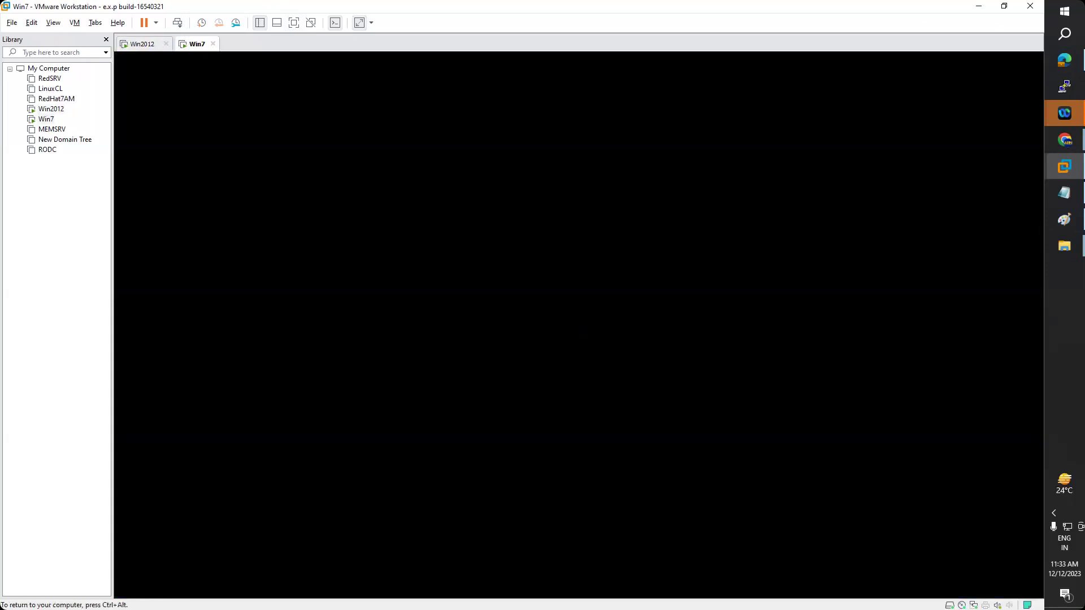
{"action": "left_click", "coordinate": [1065, 140]}
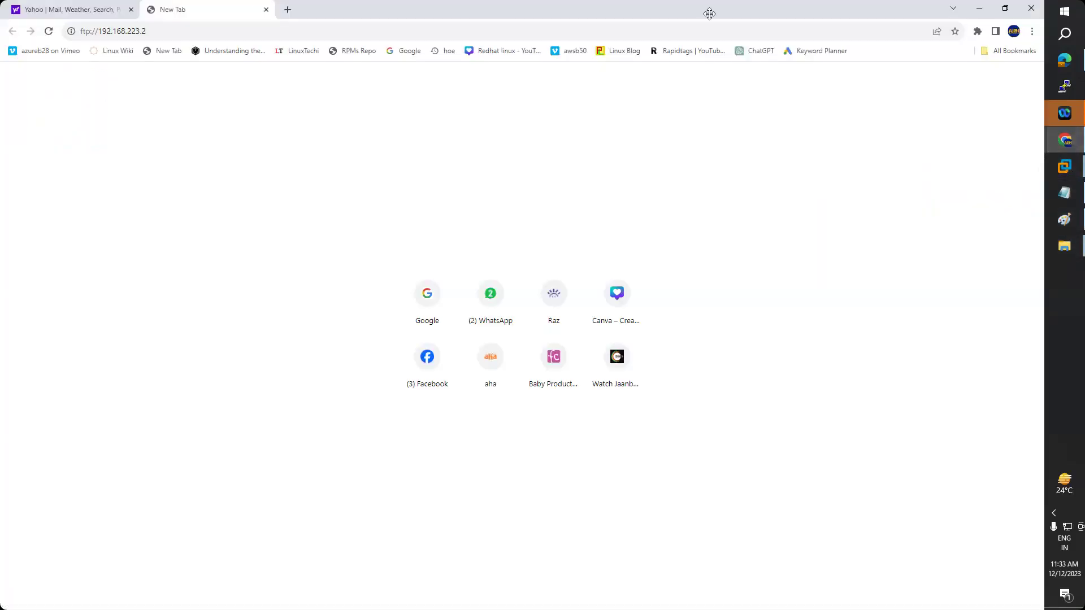
{"action": "left_click", "coordinate": [1065, 86]}
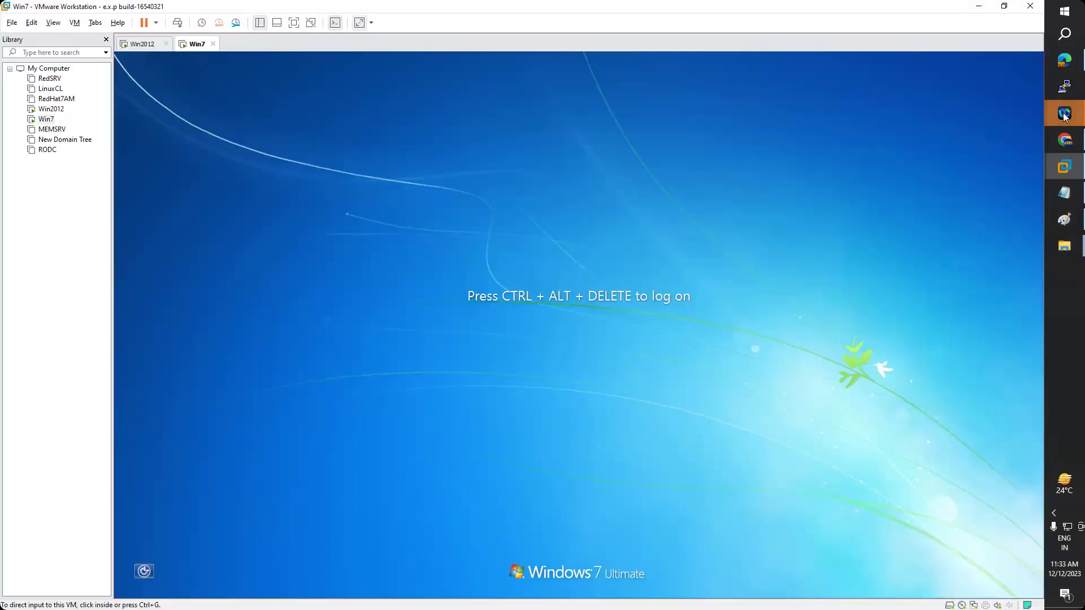
- Load the FTP address in a new Edge tab and allow it to open Google Chrome
{"action": "left_click", "coordinate": [1065, 60]}
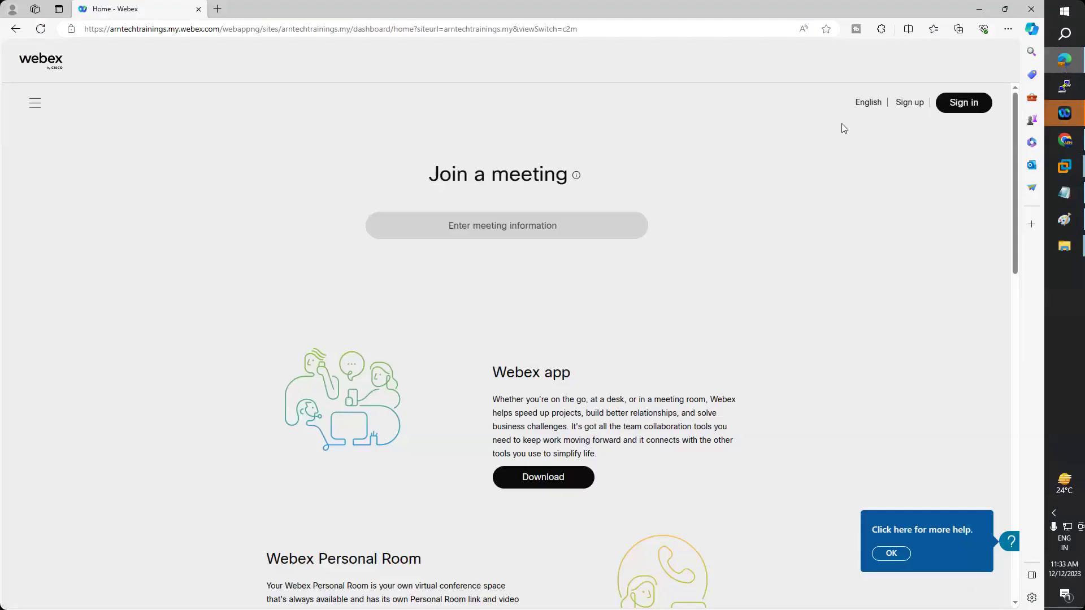
{"action": "left_click", "coordinate": [218, 10]}
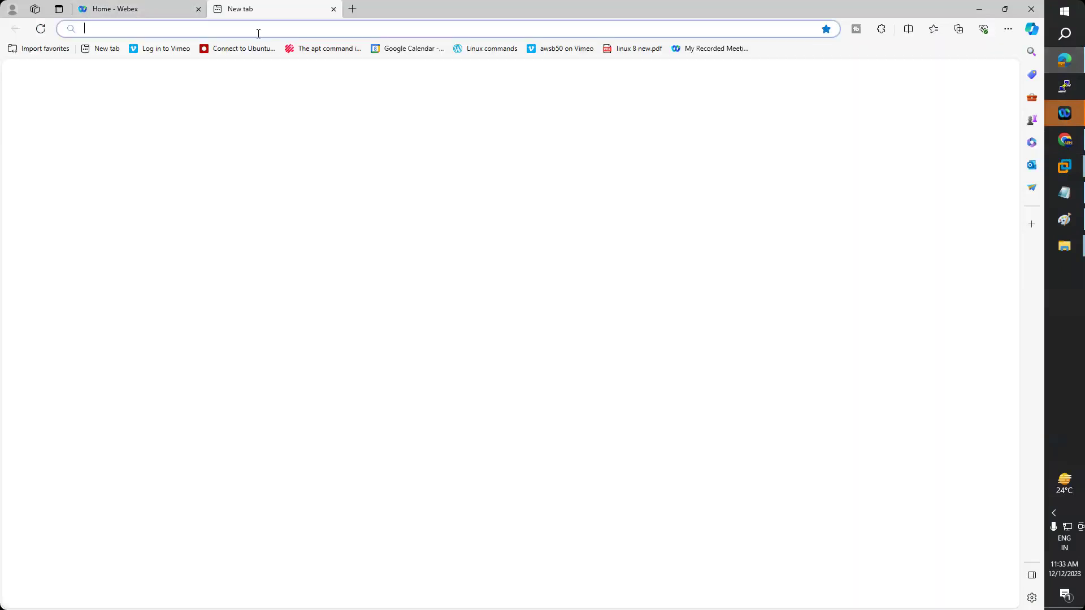
{"action": "type", "text": "ftp://192.168.222.2"}
{"action": "key", "text": "Return"}
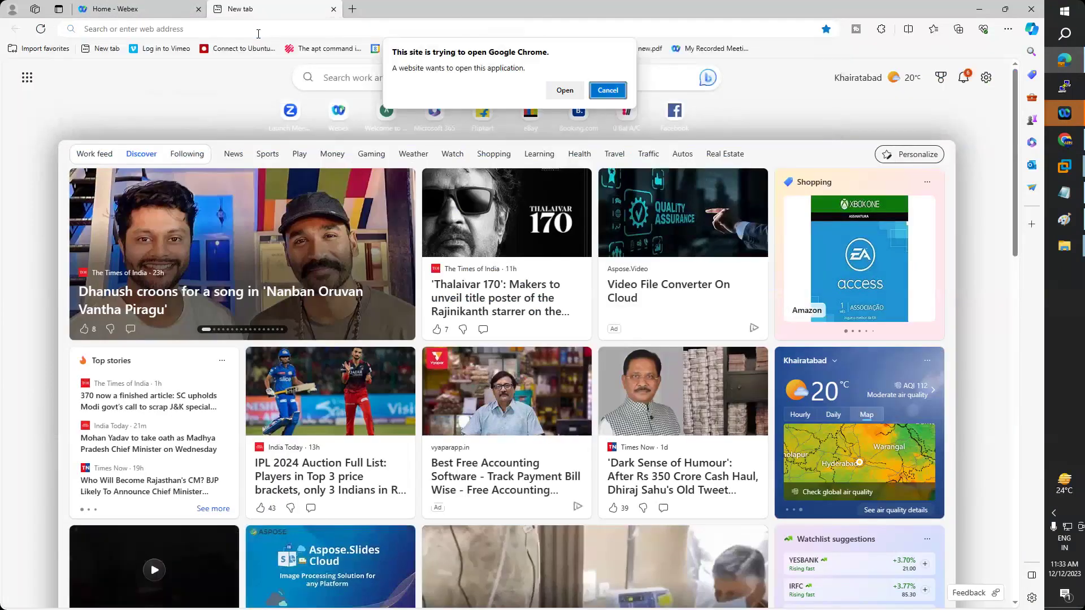
{"action": "left_click", "coordinate": [563, 91]}
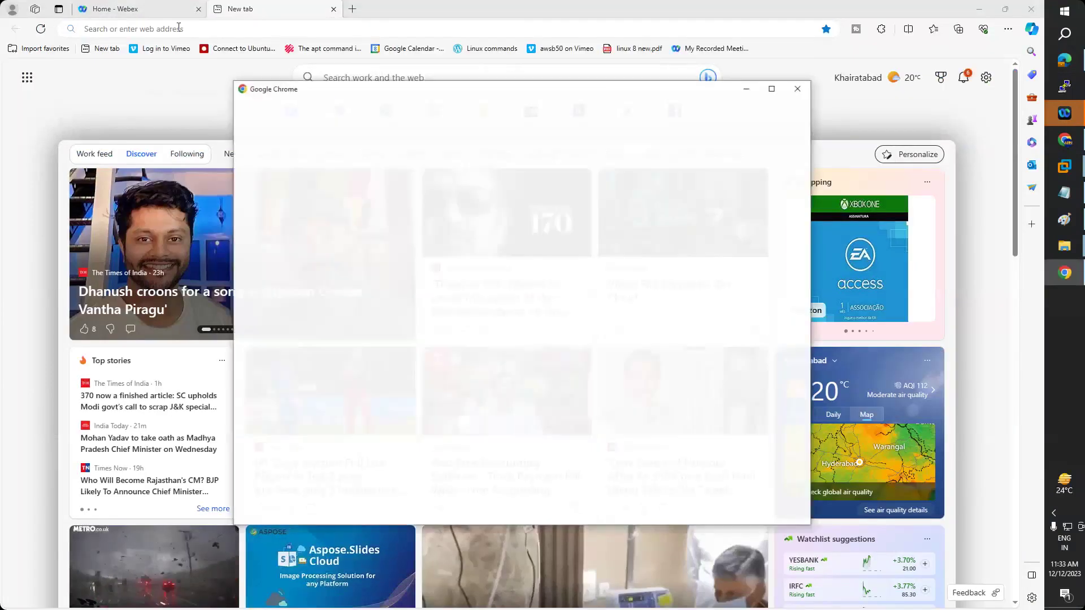
- Dismiss the Chrome profile window and open ftp://192.168.223.2/ in a new File Explorer window
{"action": "left_click", "coordinate": [799, 92]}
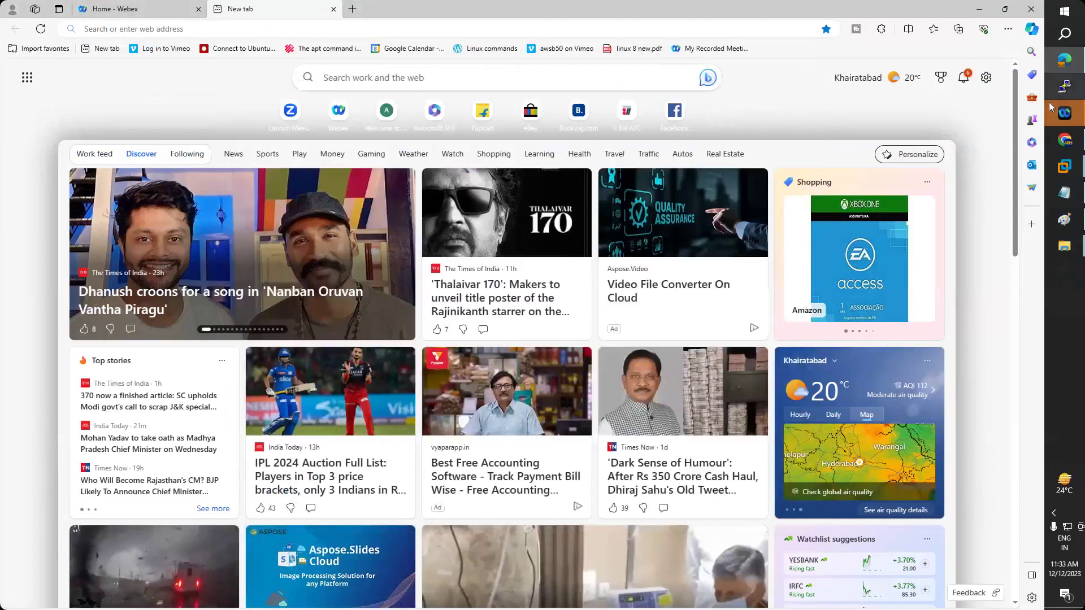
{"action": "key", "text": "super+e"}
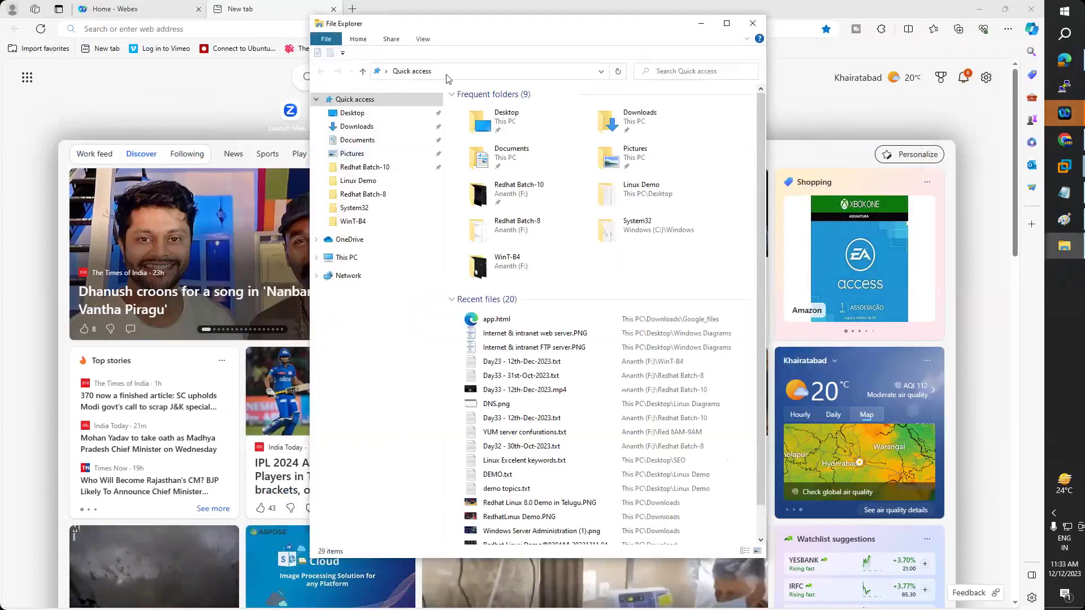
{"action": "left_click", "coordinate": [557, 72]}
{"action": "type", "text": "ftp://192.168.223.2/"}
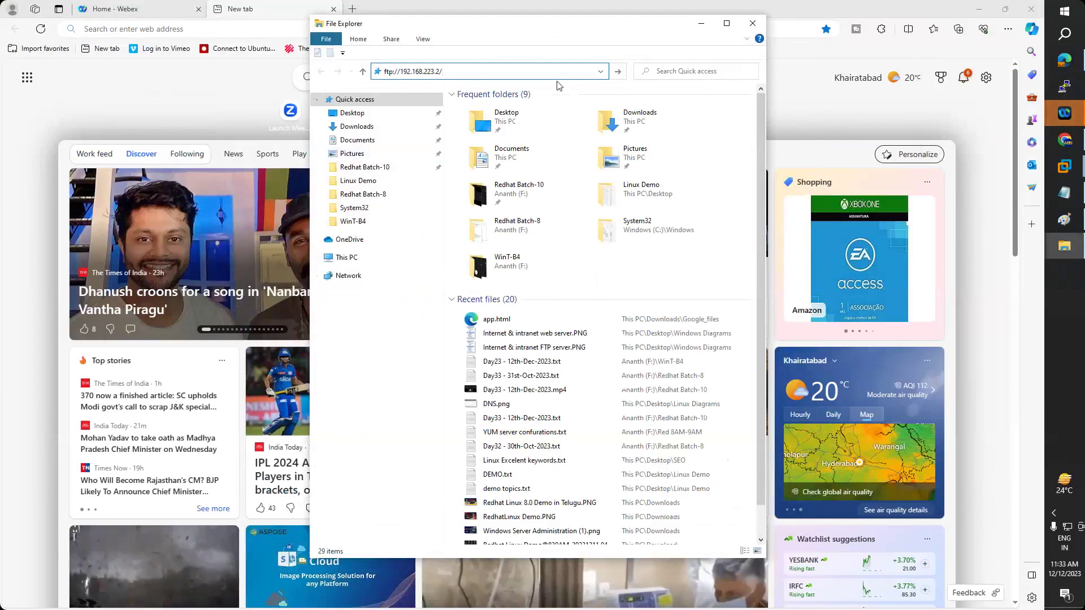
{"action": "key", "text": "Return"}
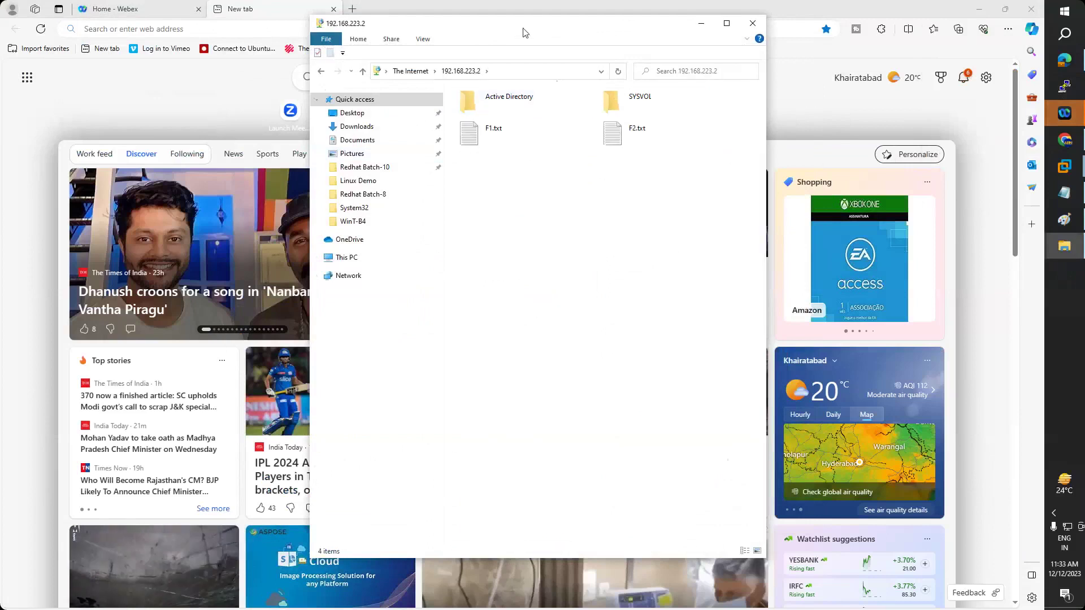
{"action": "left_click_drag", "start_coordinate": [524, 33], "coordinate": [408, 107]}
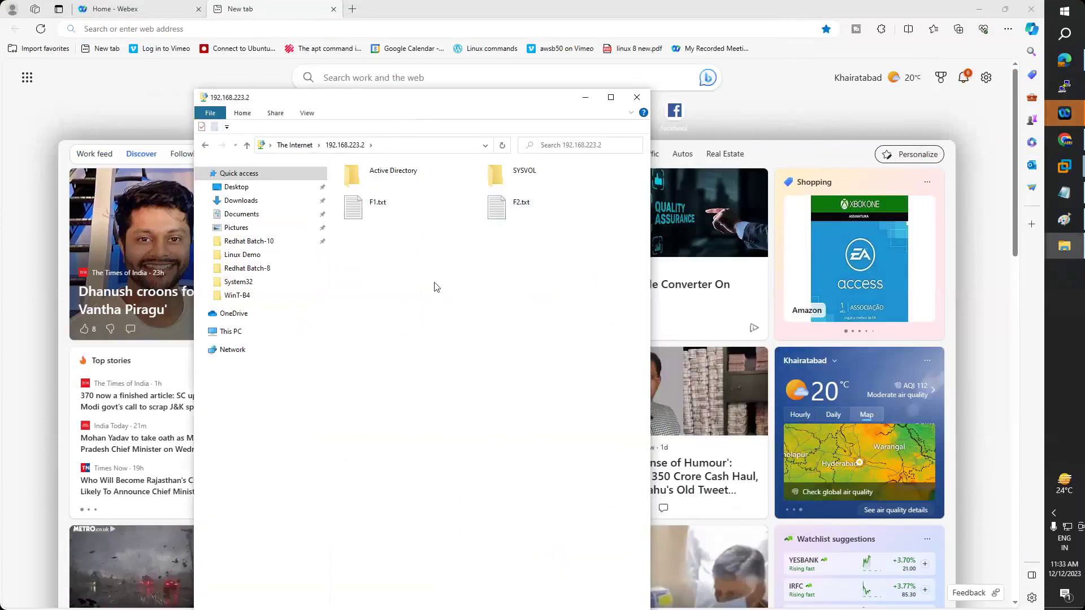
- Copy F2.txt from the FTP site and paste it onto the desktop
{"action": "right_click", "coordinate": [511, 211]}
{"action": "left_click", "coordinate": [540, 250]}
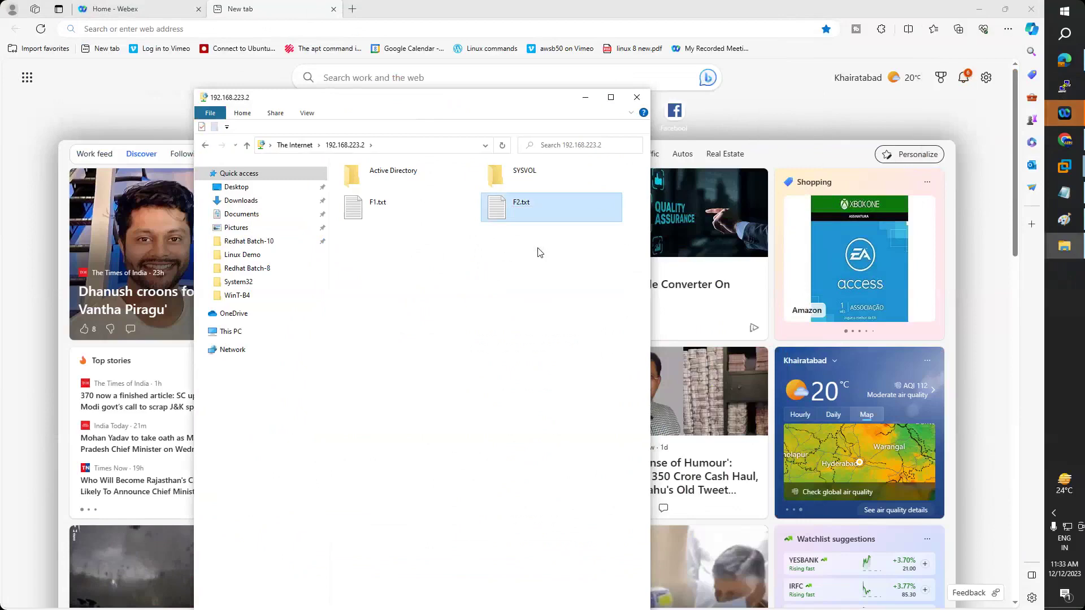
{"action": "key", "text": "super+d"}
{"action": "key", "text": "ctrl+v"}
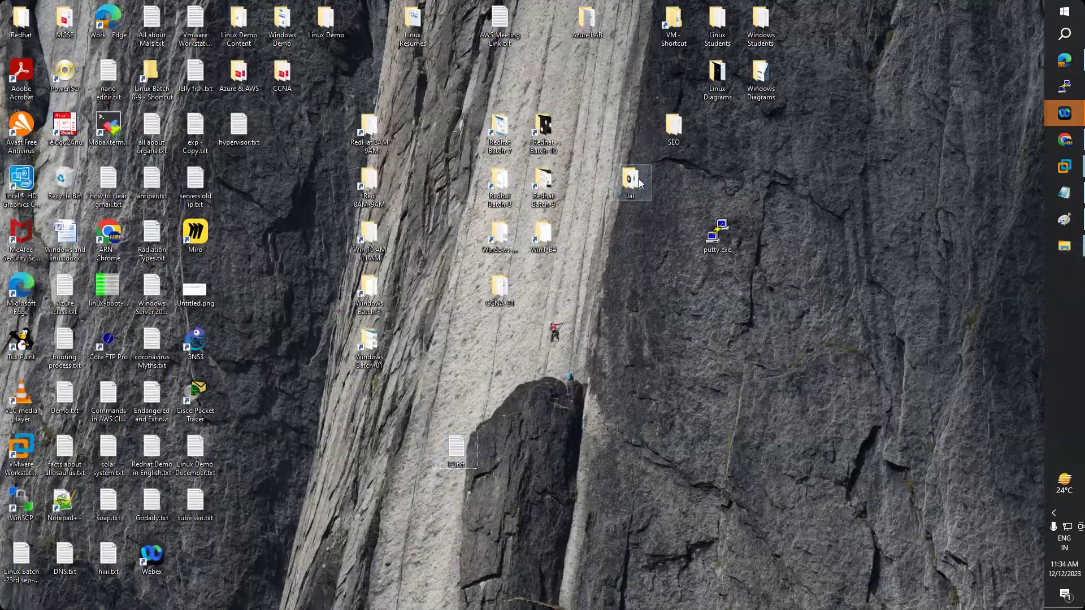
- Copy the Jai folder from the desktop and restore the 192.168.223.2 FTP folder window
{"action": "right_click", "coordinate": [639, 179]}
{"action": "left_click", "coordinate": [678, 423]}
{"action": "left_click", "coordinate": [1065, 245]}
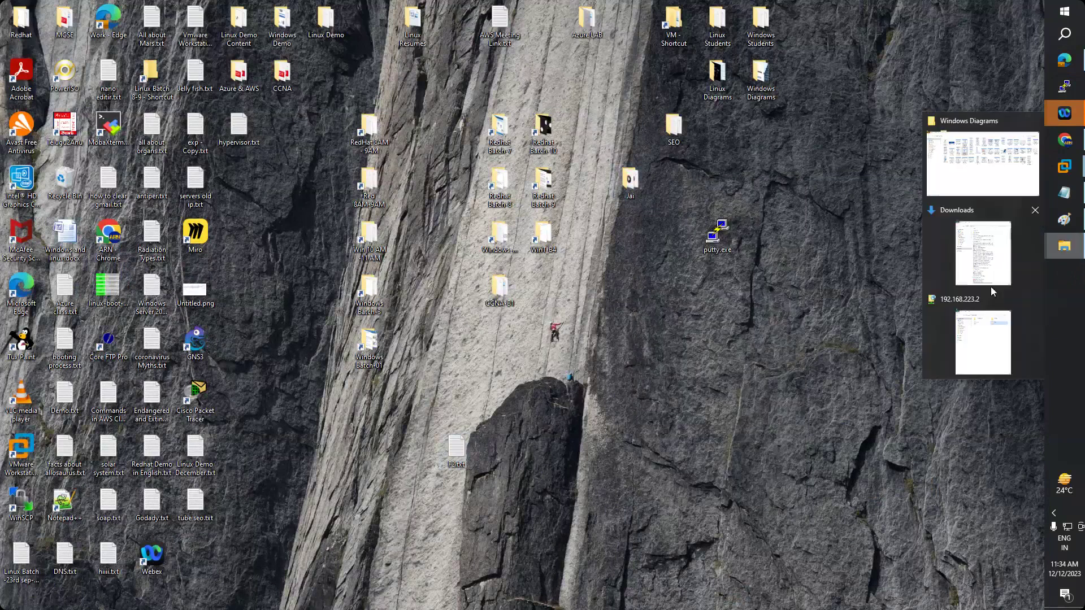
{"action": "left_click", "coordinate": [976, 338]}
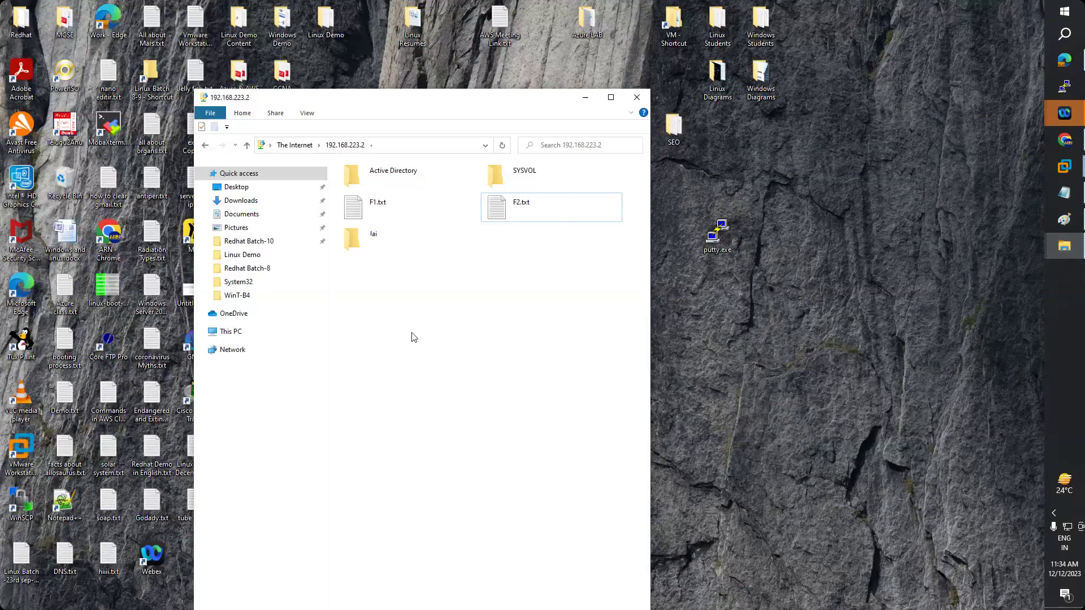
{"action": "left_click", "coordinate": [1065, 166]}
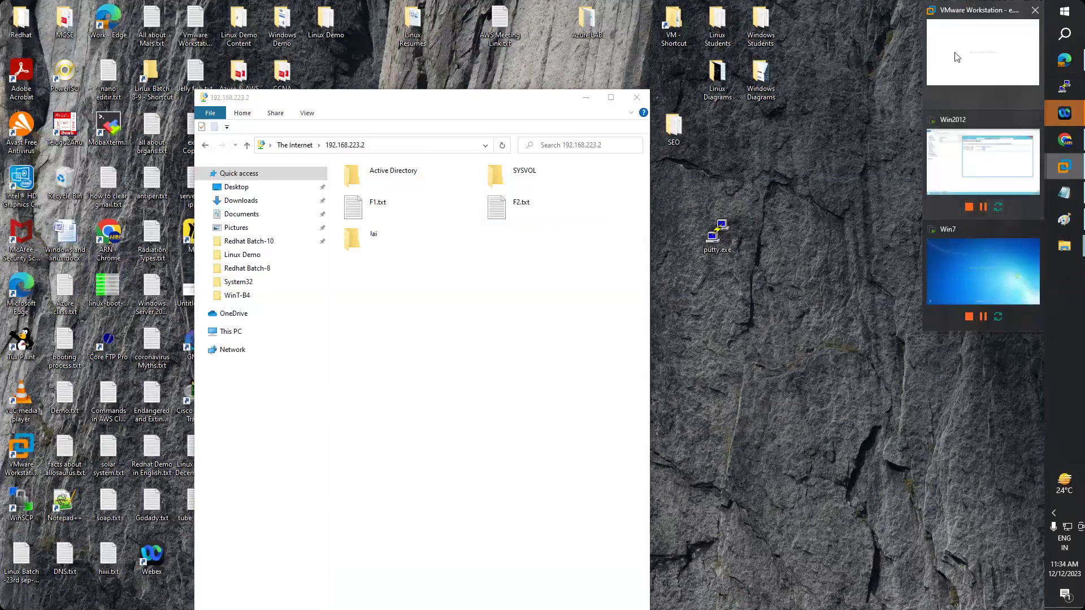
- In the Win2012 VM, refresh the FTP listing, open the Jai directory, and view the ifm folder
{"action": "left_click", "coordinate": [978, 163]}
{"action": "left_click", "coordinate": [584, 131]}
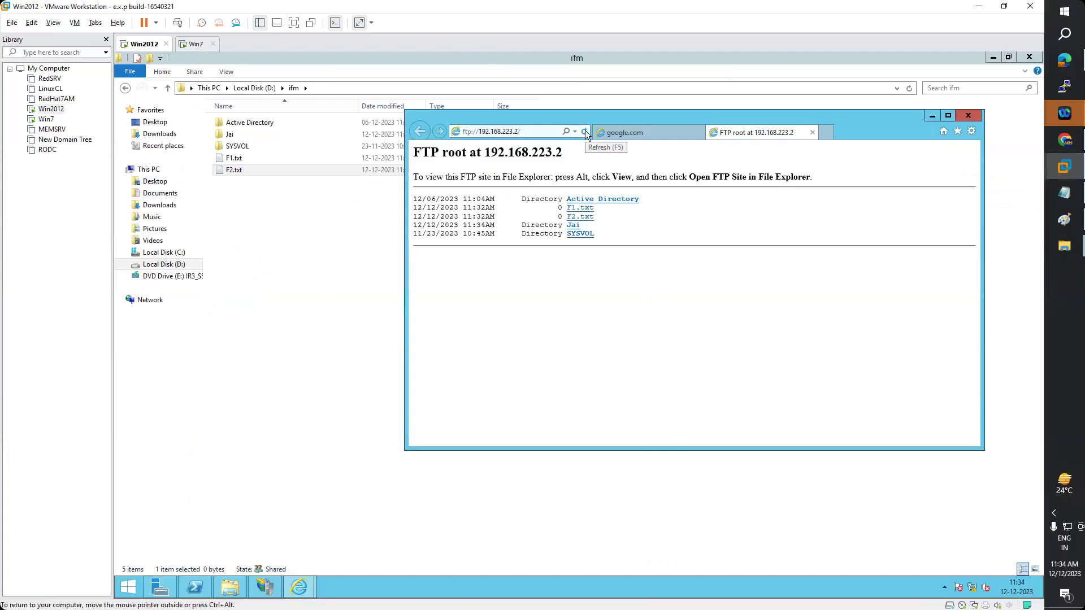
{"action": "left_click", "coordinate": [573, 225]}
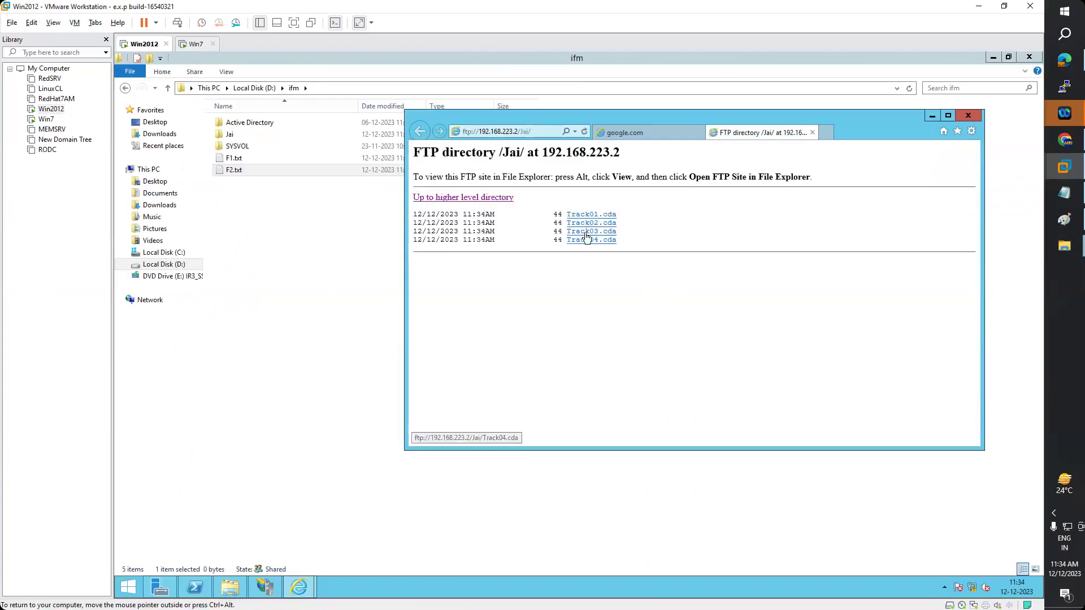
{"action": "left_click", "coordinate": [274, 222]}
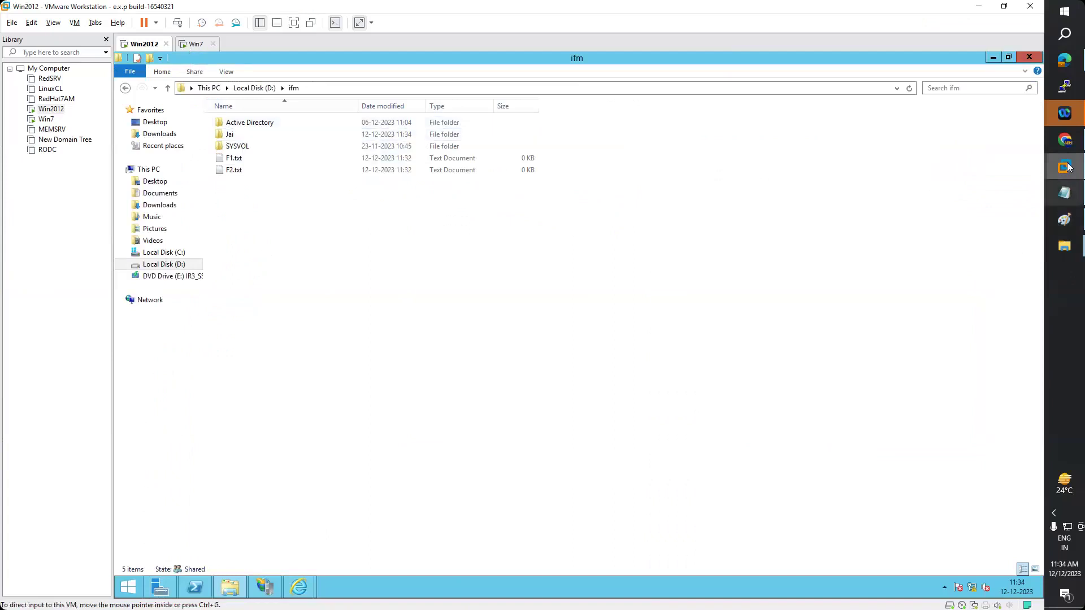
- Close the Downloads and Windows Diagrams folder windows, then select the topic list in the IIS notes
{"action": "mouse_move", "coordinate": [1065, 246]}
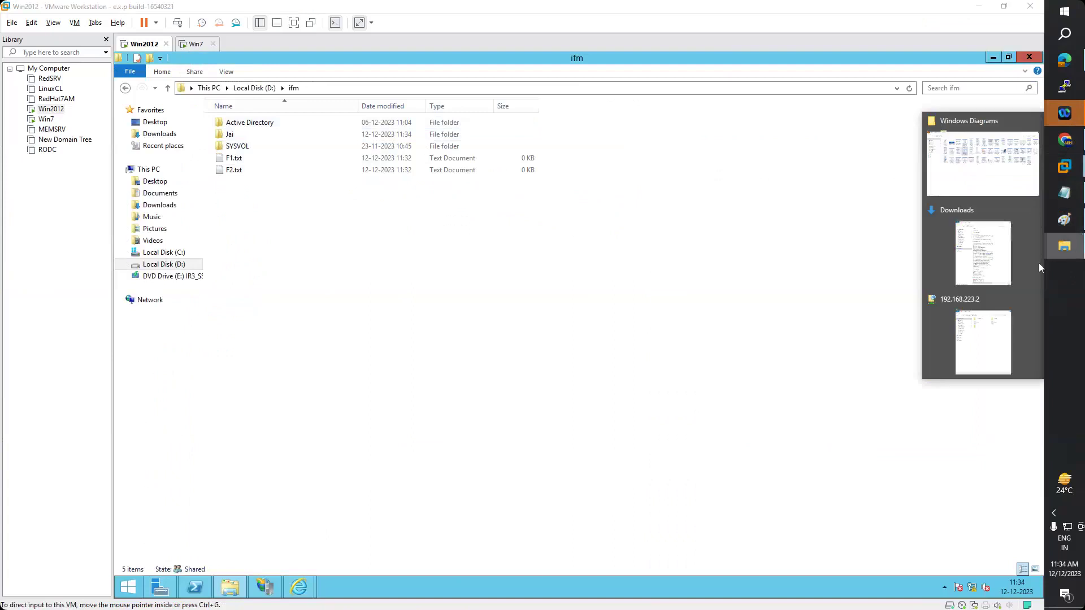
{"action": "left_click", "coordinate": [1035, 210]}
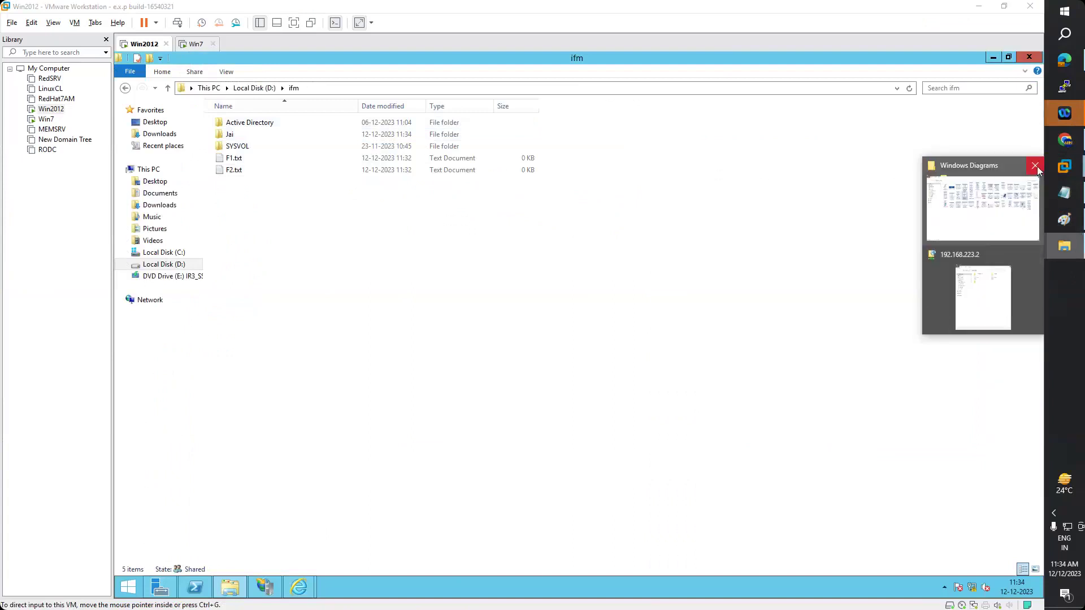
{"action": "left_click", "coordinate": [1035, 167]}
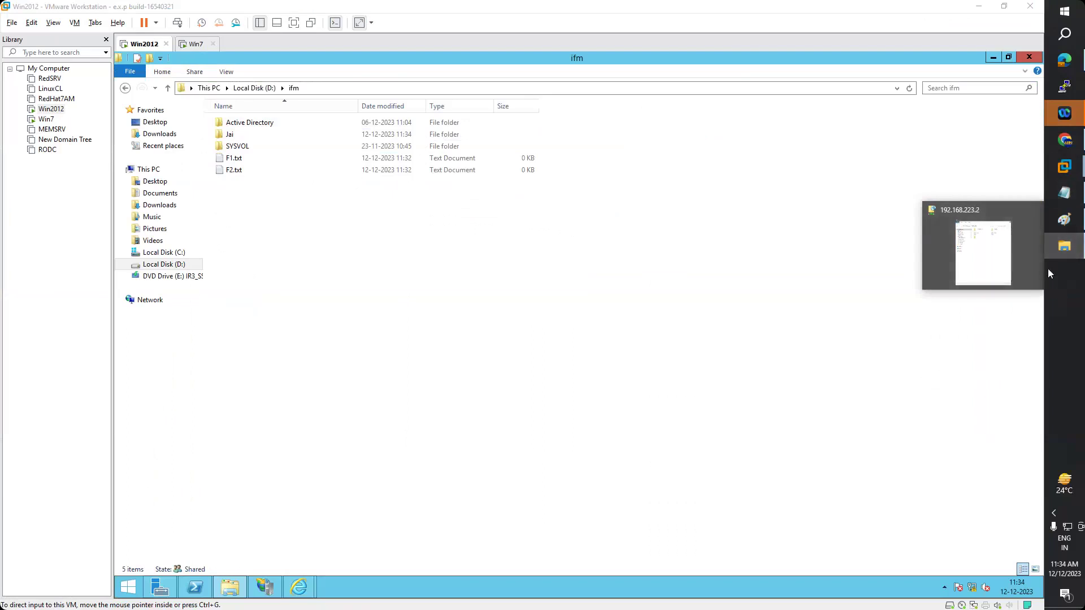
{"action": "left_click", "coordinate": [1065, 193]}
{"action": "left_click_drag", "start_coordinate": [367, 226], "coordinate": [4, 111]}
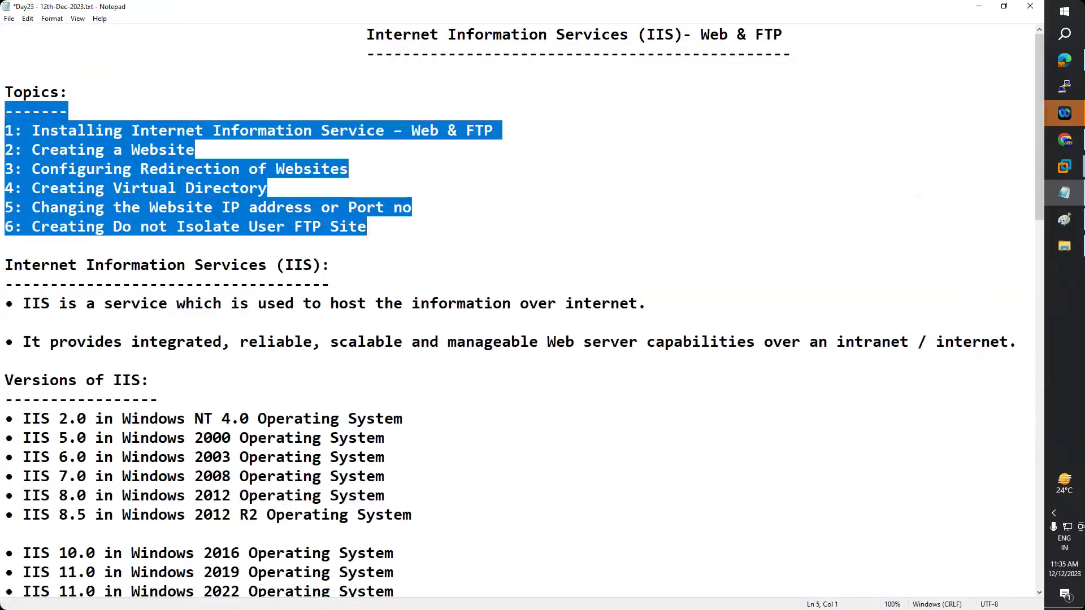
- Deselect the topics, minimize the notes, and open the Google.com site in IIS Manager
{"action": "left_click", "coordinate": [5, 112]}
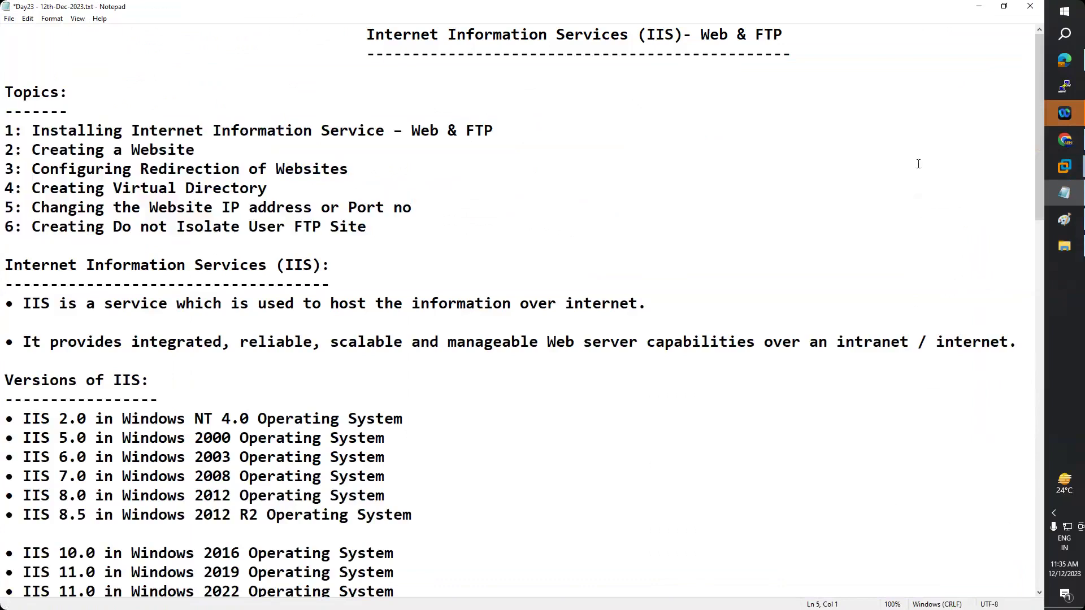
{"action": "left_click", "coordinate": [979, 7]}
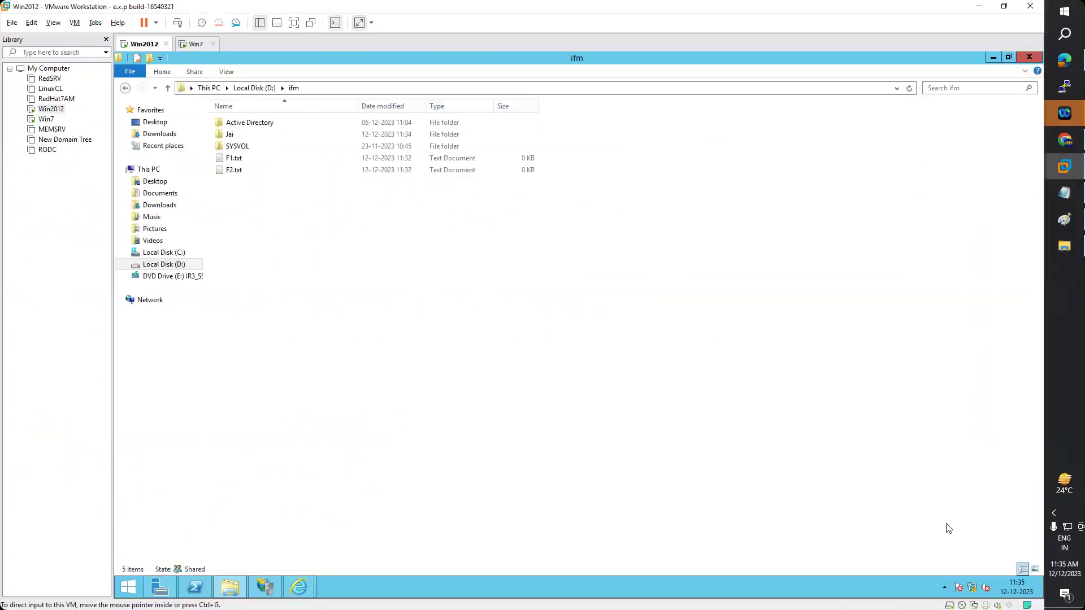
{"action": "left_click", "coordinate": [265, 588]}
{"action": "left_click", "coordinate": [184, 192]}
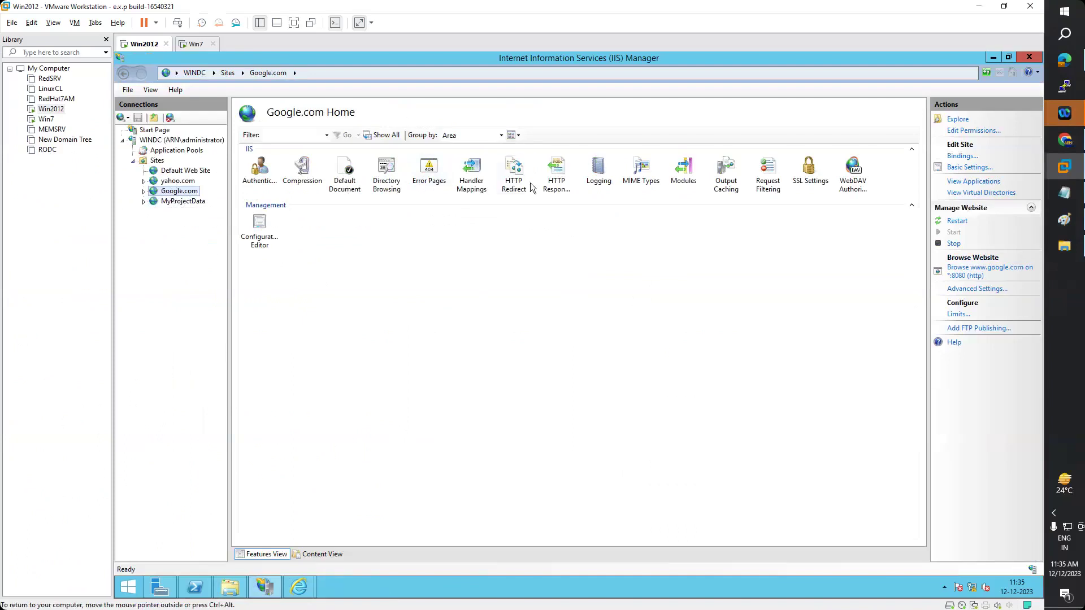
- Copy Google.com's log directory path from Logging and open that LogFiles folder in Explorer
{"action": "double_click", "coordinate": [597, 167]}
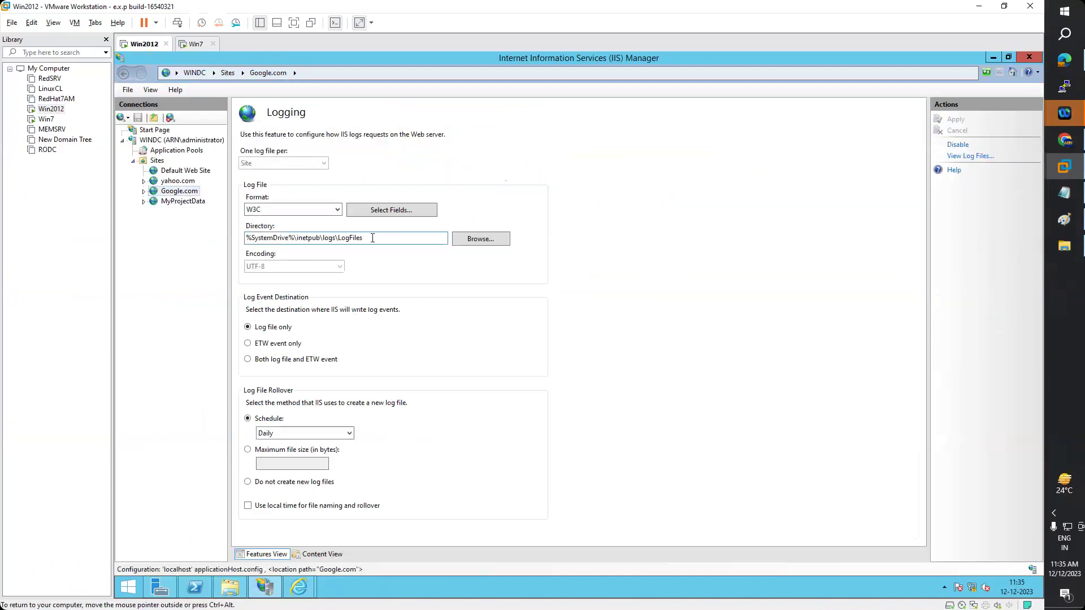
{"action": "left_click_drag", "start_coordinate": [372, 238], "coordinate": [237, 241]}
{"action": "key", "text": "ctrl+c"}
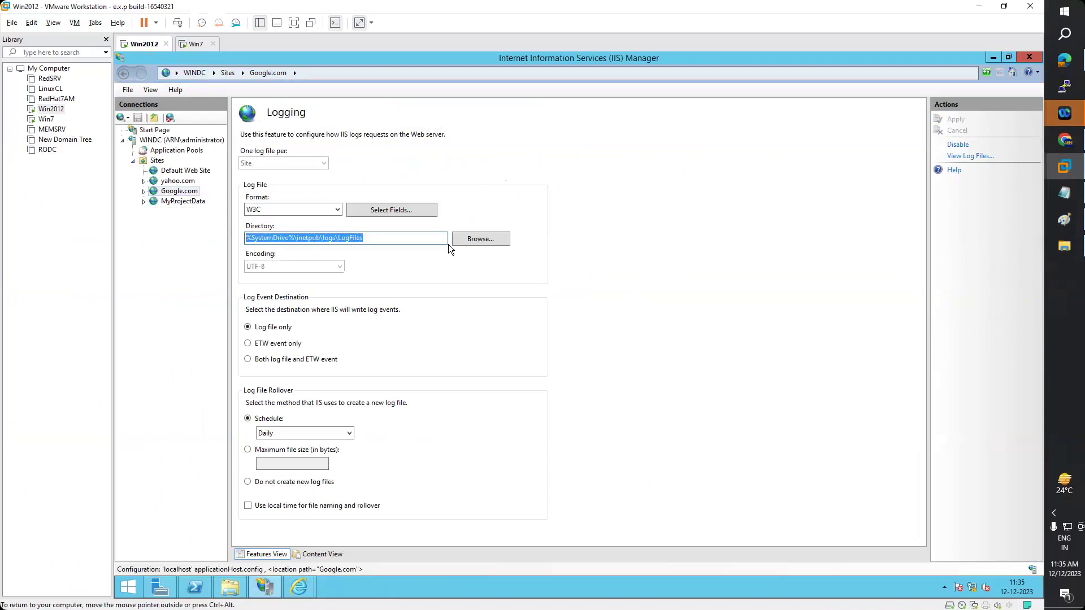
{"action": "left_click", "coordinate": [229, 588]}
{"action": "left_click", "coordinate": [338, 87]}
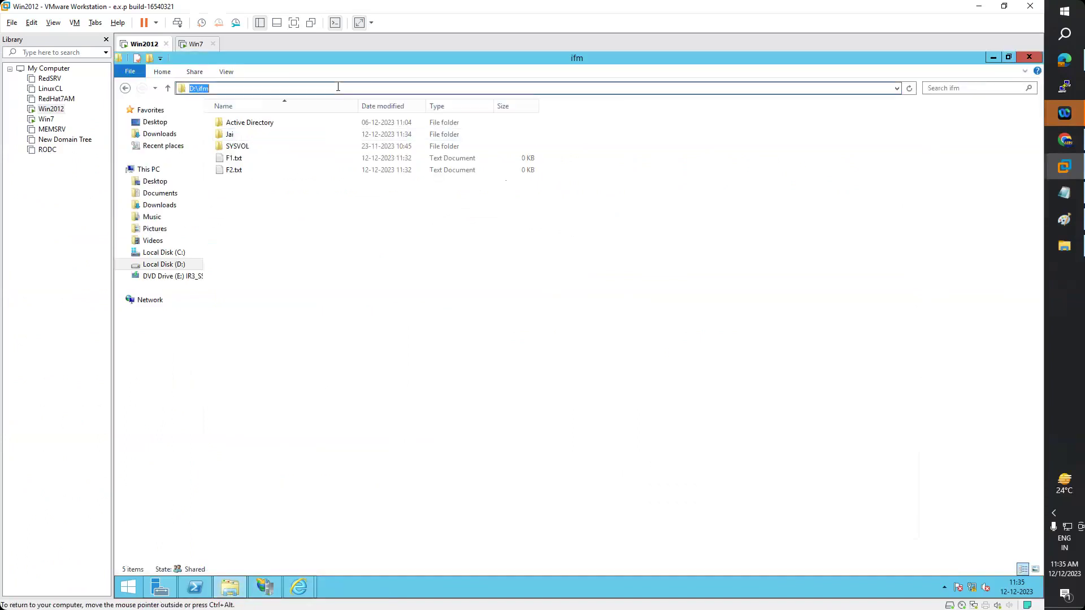
{"action": "key", "text": "ctrl+v"}
{"action": "key", "text": "Return"}
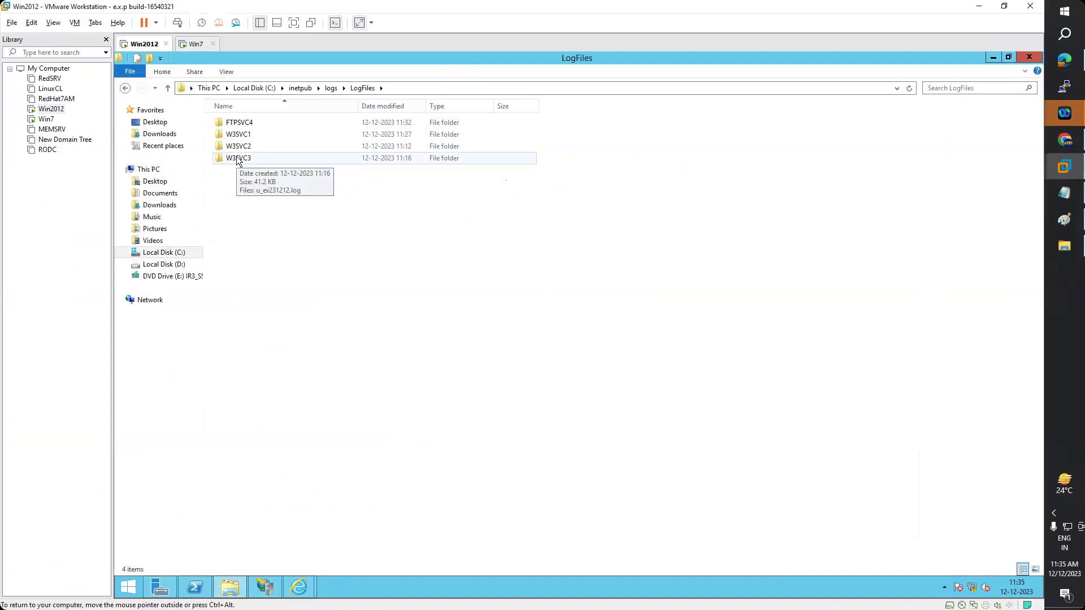
- Open the W3SVC3 log in Notepad and highlight the newest port 8080 requests, then return to Google.com
{"action": "left_click", "coordinate": [298, 124]}
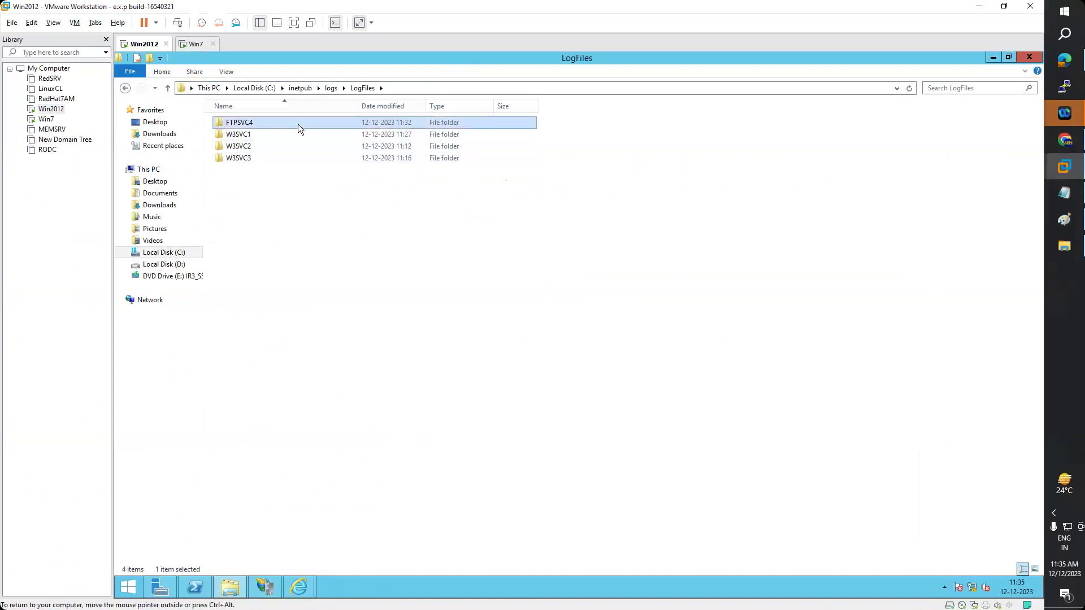
{"action": "double_click", "coordinate": [237, 160]}
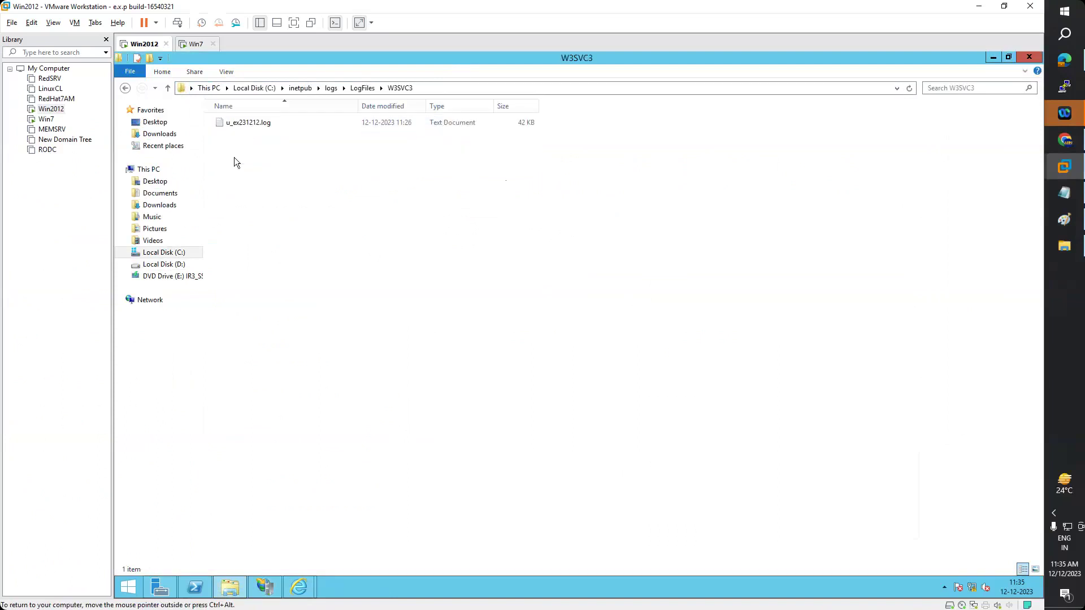
{"action": "left_click", "coordinate": [259, 126]}
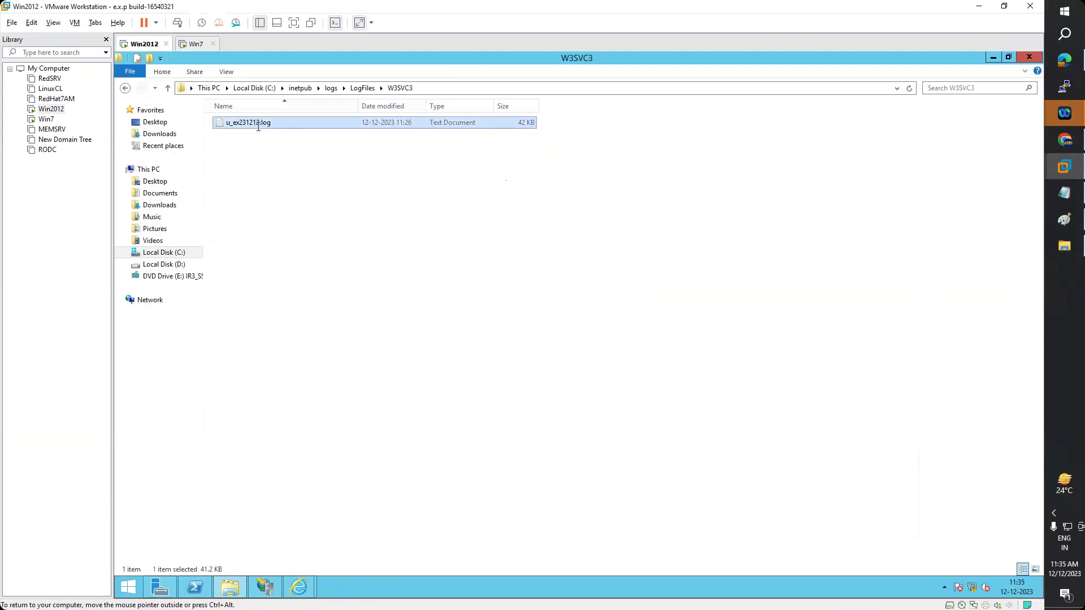
{"action": "double_click", "coordinate": [258, 126]}
{"action": "scroll", "coordinate": [839, 297], "scroll_direction": "down", "scroll_amount": 3}
{"action": "left_click", "coordinate": [840, 362]}
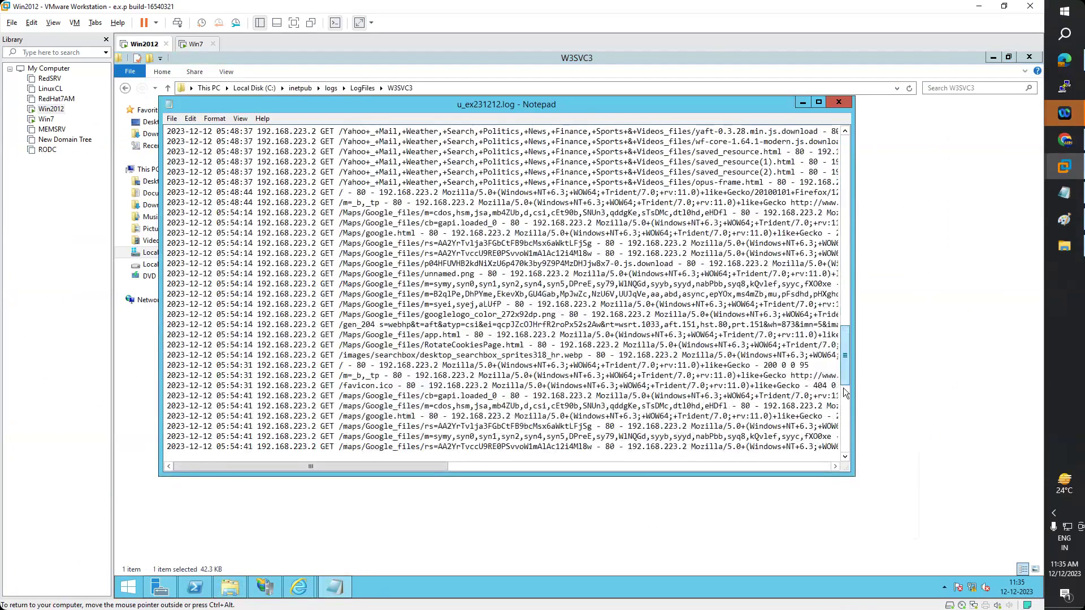
{"action": "left_click", "coordinate": [846, 392]}
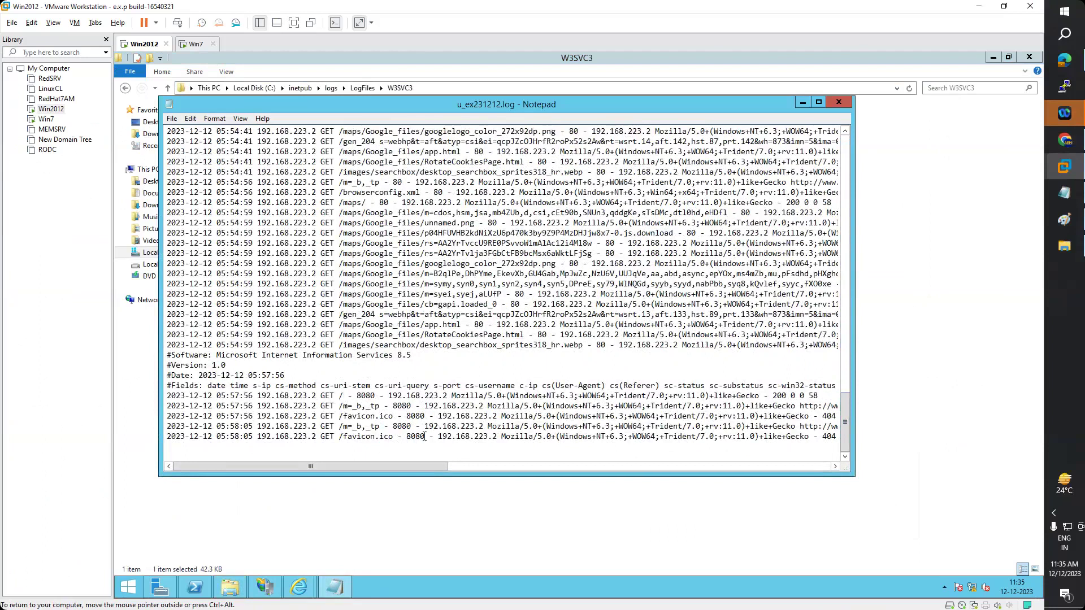
{"action": "left_click_drag", "start_coordinate": [424, 436], "coordinate": [165, 396]}
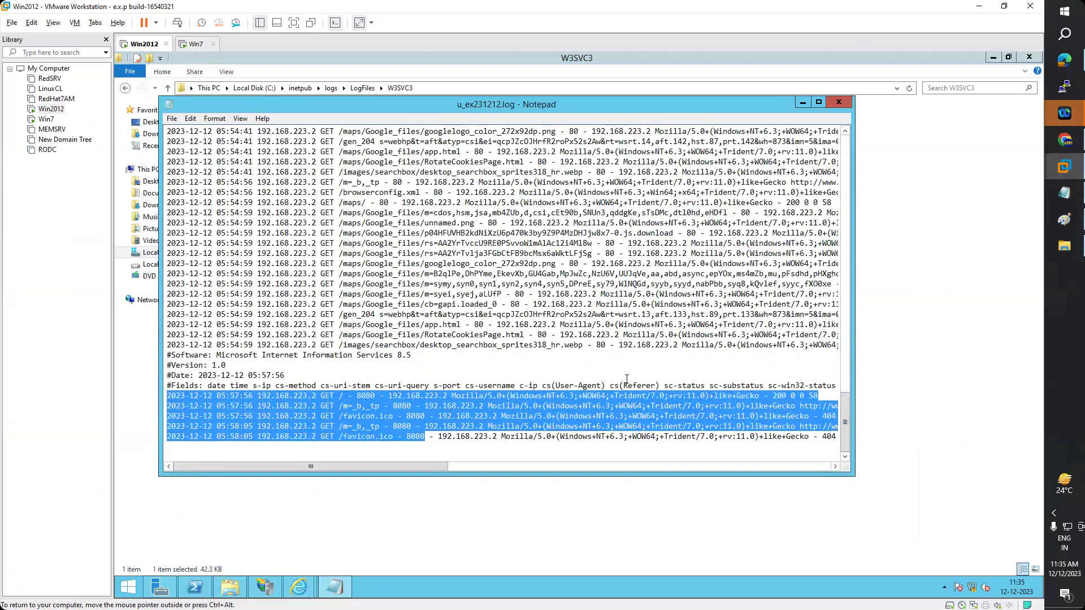
{"action": "left_click", "coordinate": [839, 102]}
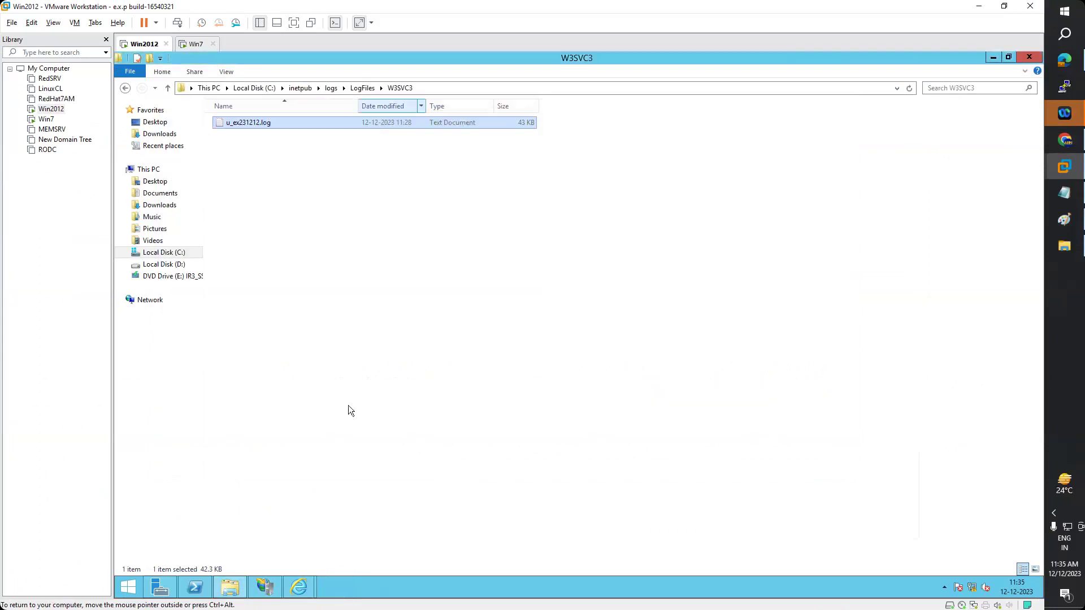
{"action": "left_click", "coordinate": [272, 592]}
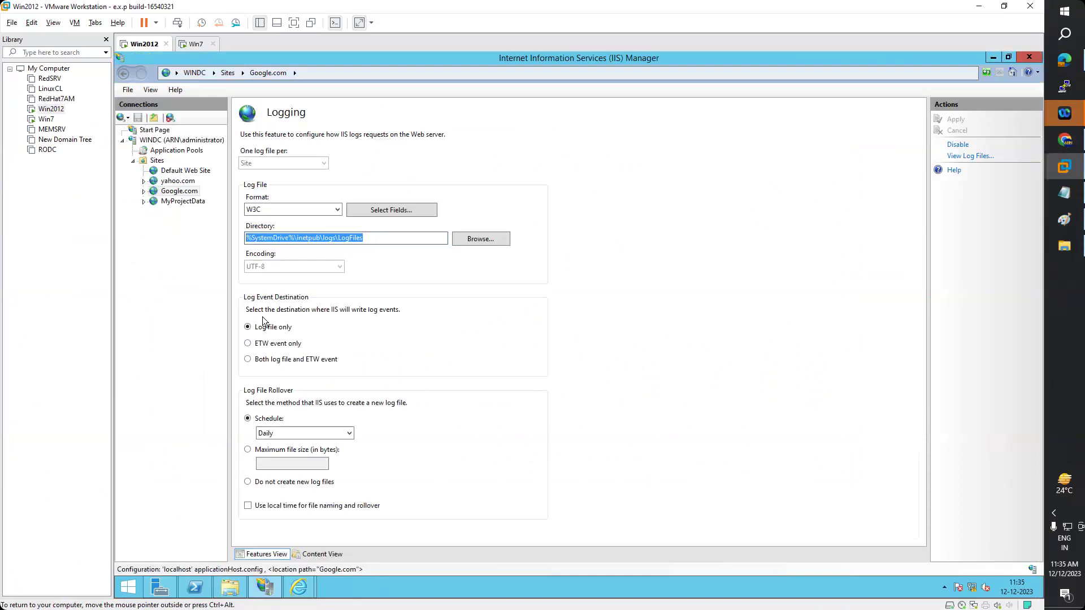
{"action": "left_click", "coordinate": [186, 235]}
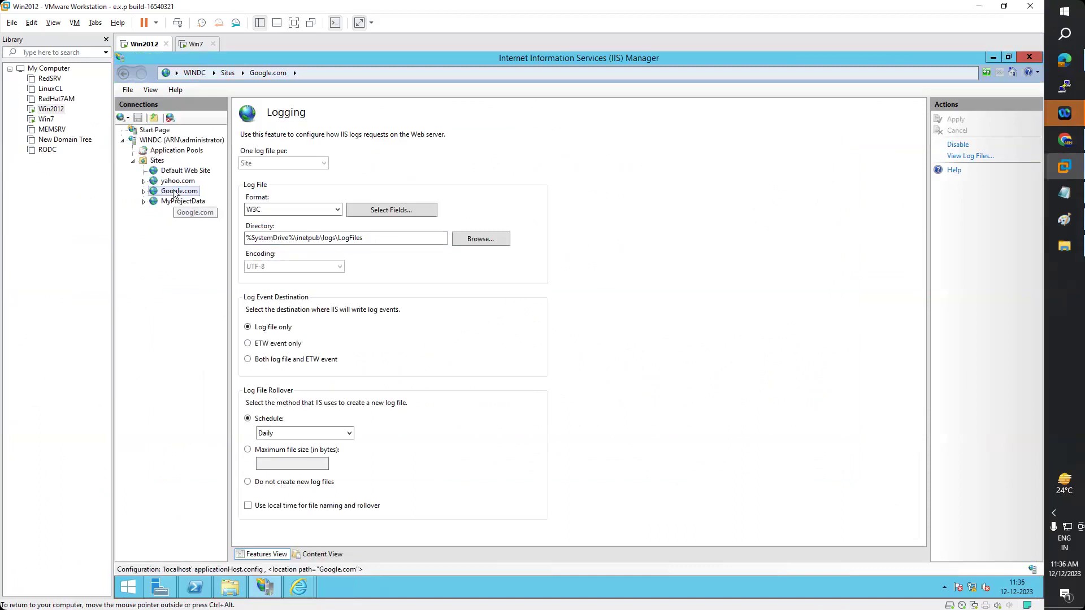
- List all IIS sites with their bindings and paths, then open a new Chrome tab on the host
{"action": "key", "text": "Up"}
{"action": "key", "text": "Down"}
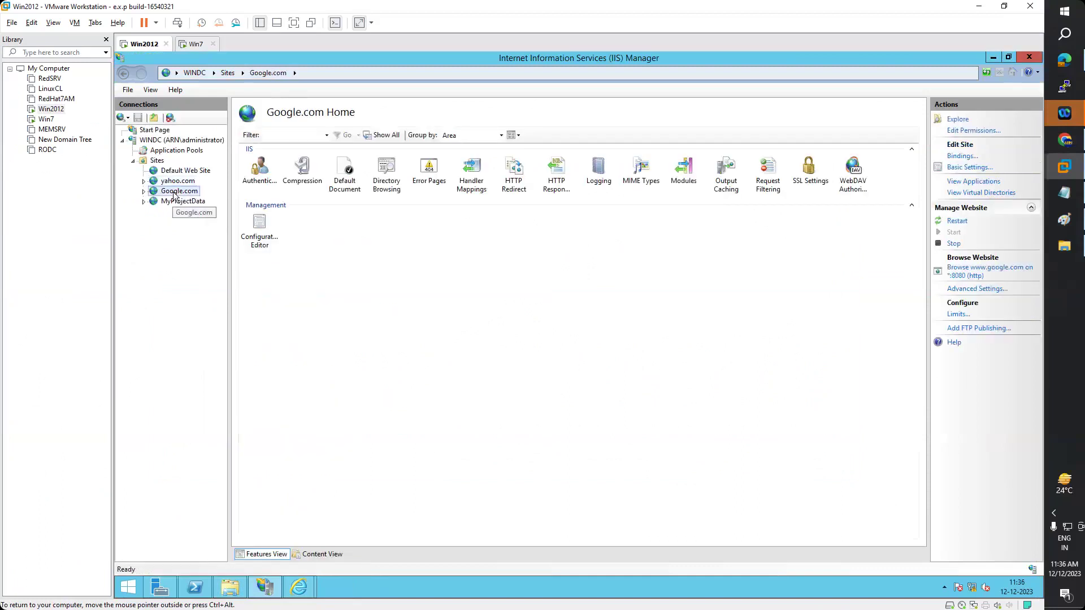
{"action": "double_click", "coordinate": [159, 164]}
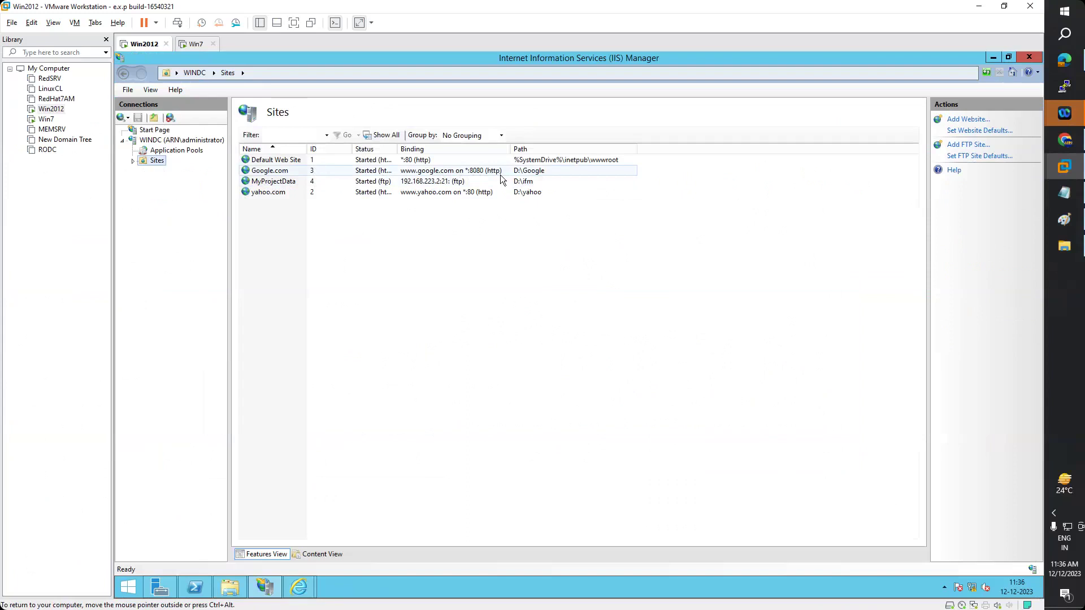
{"action": "left_click", "coordinate": [1066, 139]}
{"action": "key", "text": "ctrl+t"}
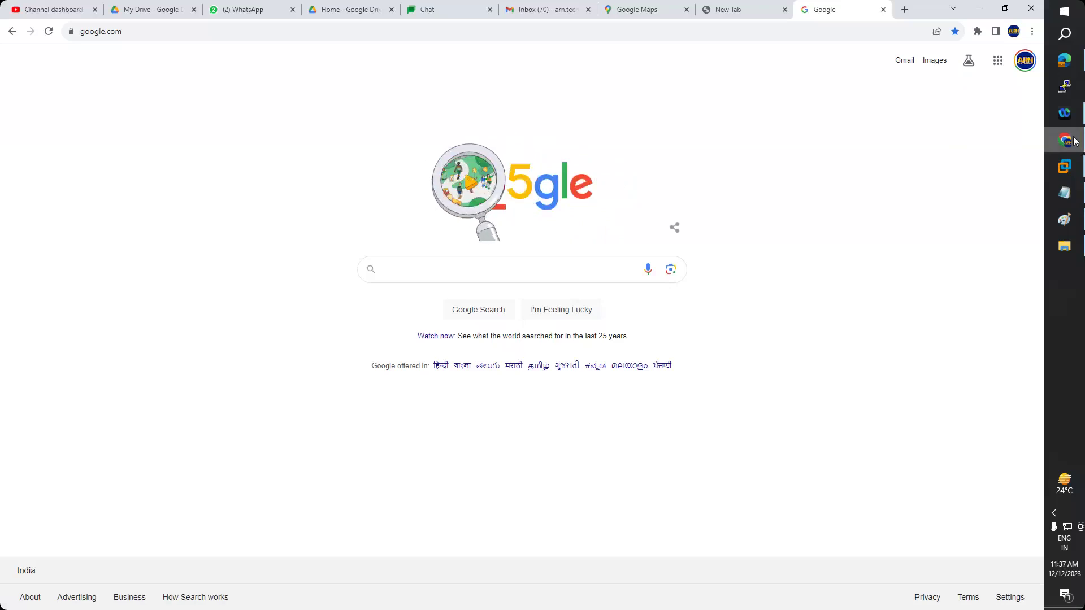
- Return to the Win2012 VM and select Google.com in IIS Manager's sites list
{"action": "mouse_move", "coordinate": [1075, 142]}
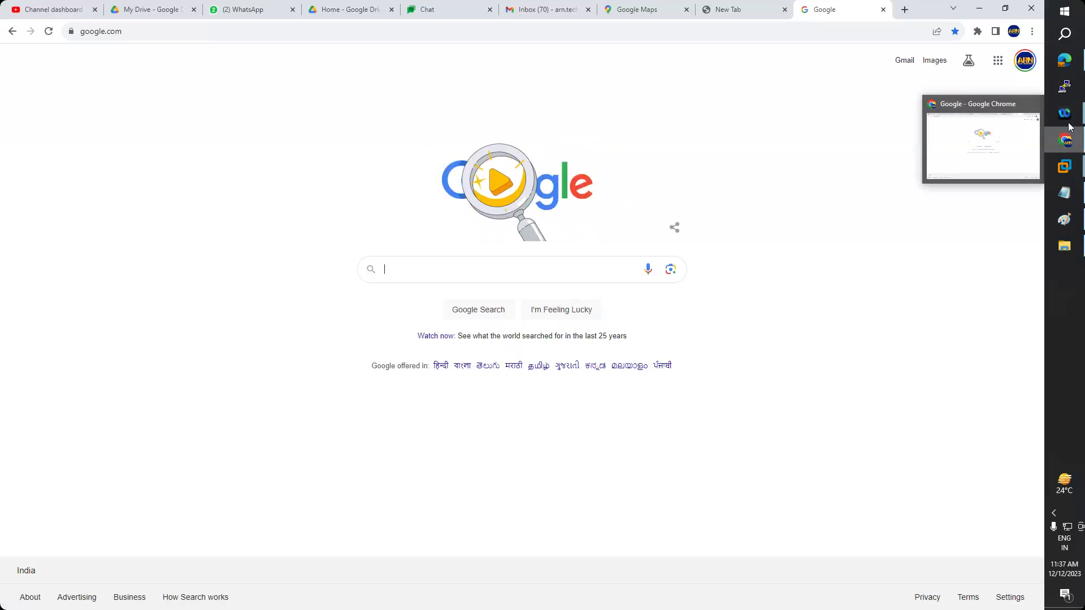
{"action": "mouse_move", "coordinate": [1065, 165]}
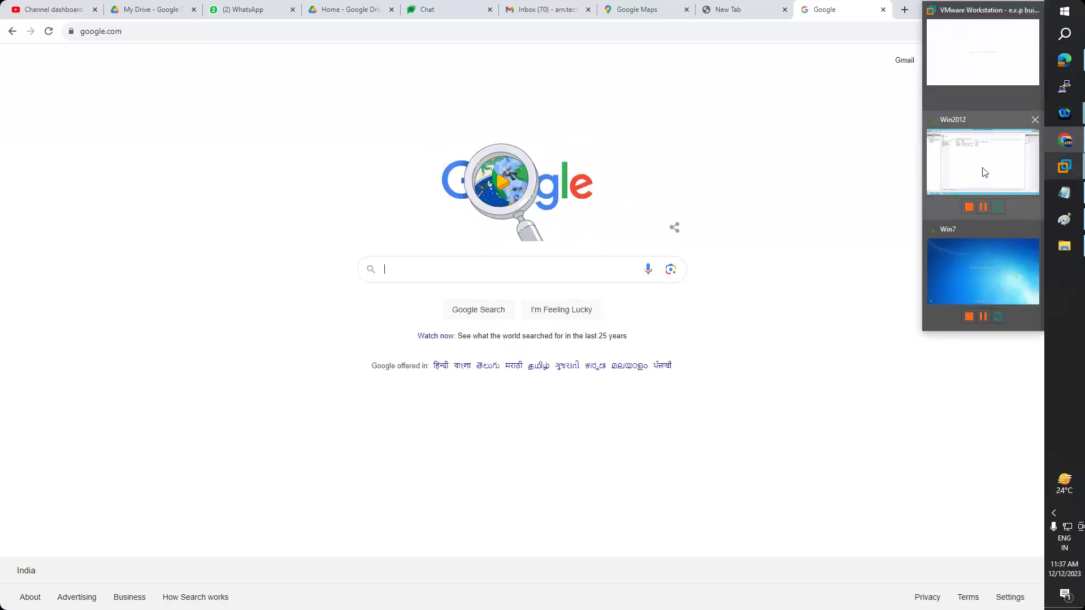
{"action": "left_click", "coordinate": [984, 173]}
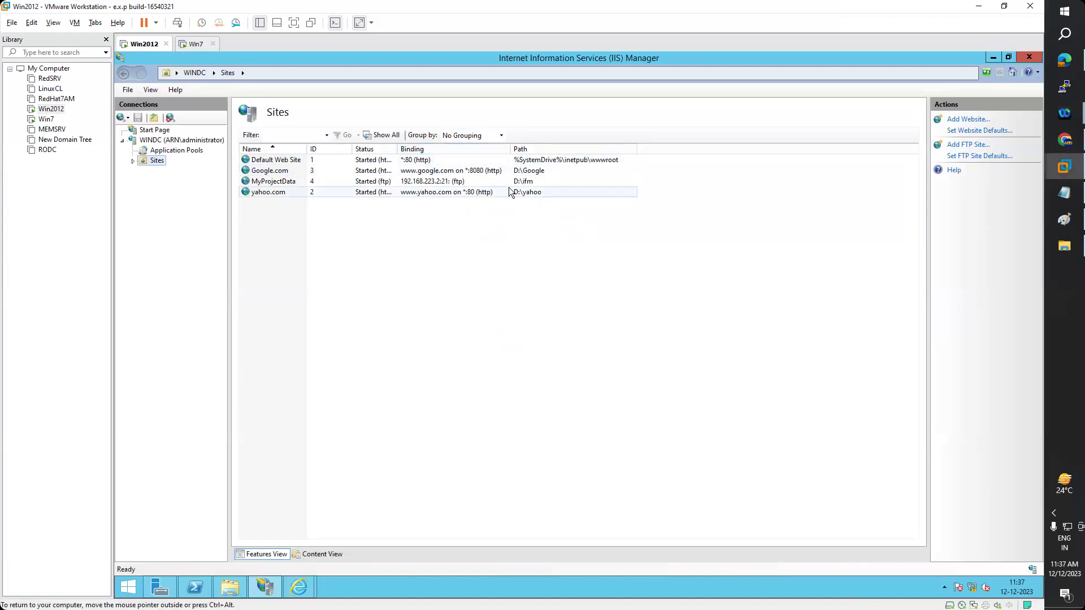
{"action": "left_click", "coordinate": [476, 172]}
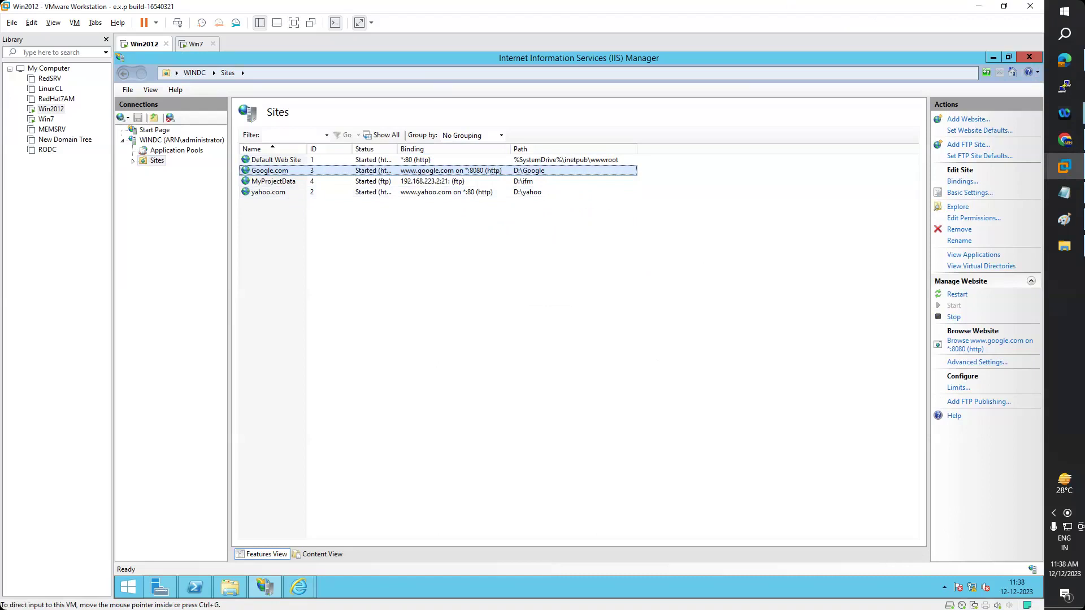
{"action": "left_click", "coordinate": [1066, 142]}
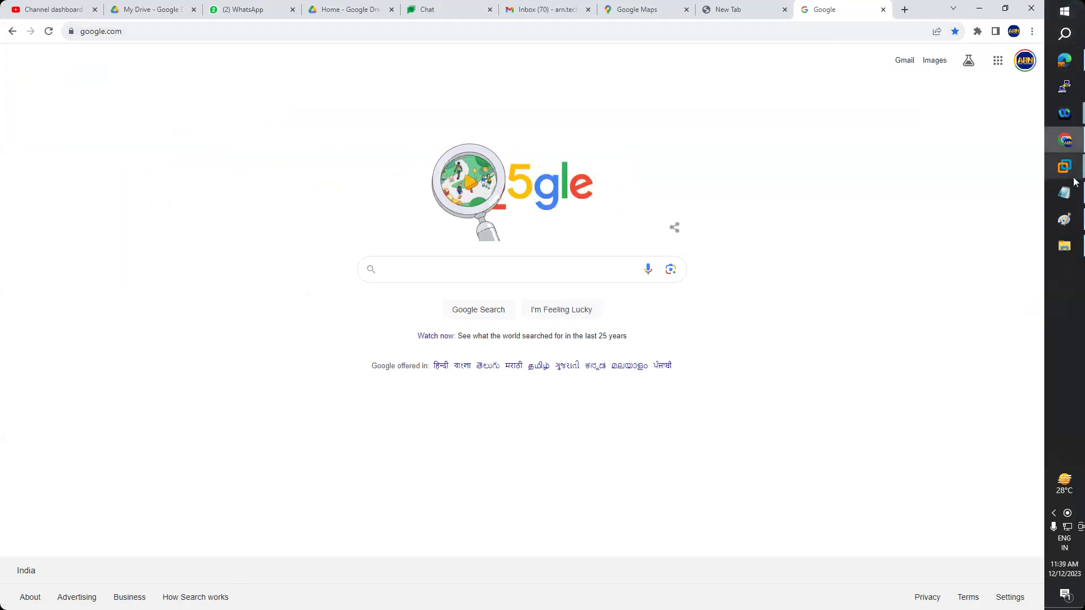
{"action": "mouse_move", "coordinate": [1071, 172]}
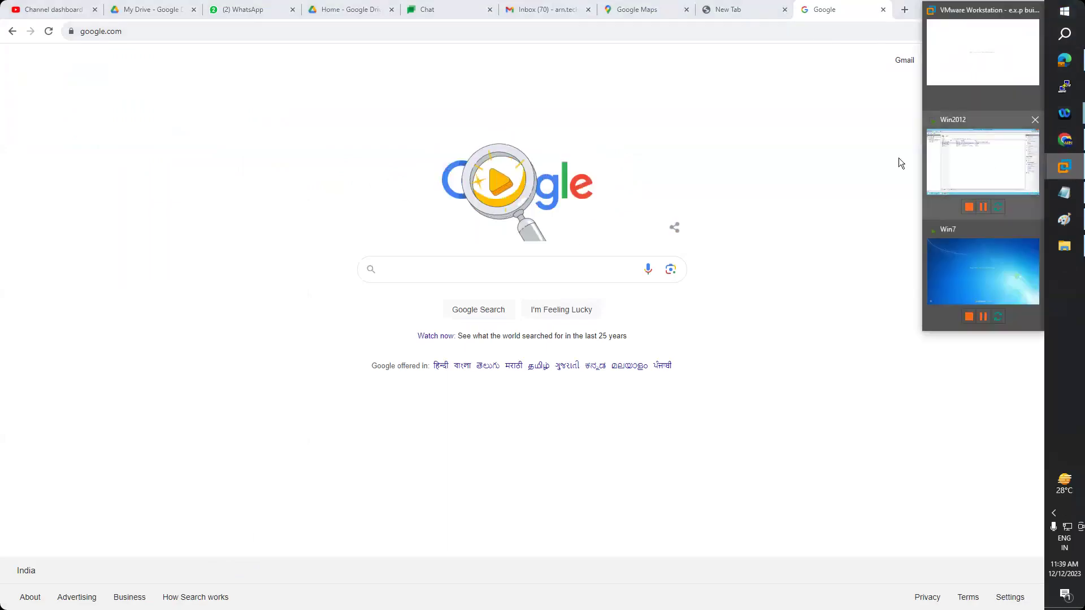
{"action": "left_click", "coordinate": [927, 161]}
{"action": "left_click", "coordinate": [134, 161]}
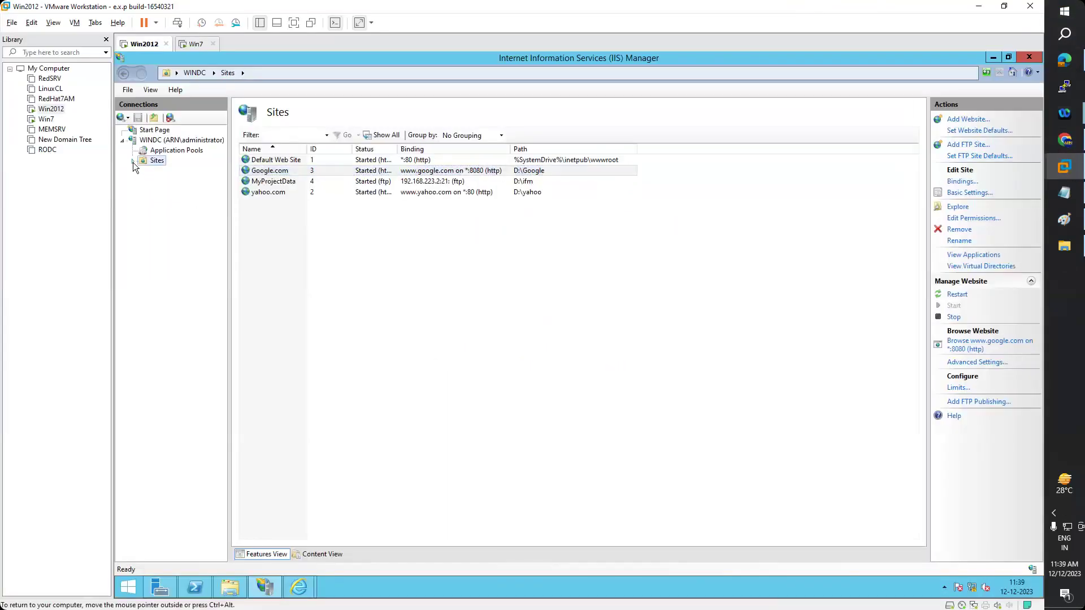
- Explore the yahoo.com site's folder from IIS Manager, then switch back to IIS Manager
{"action": "left_click", "coordinate": [165, 182]}
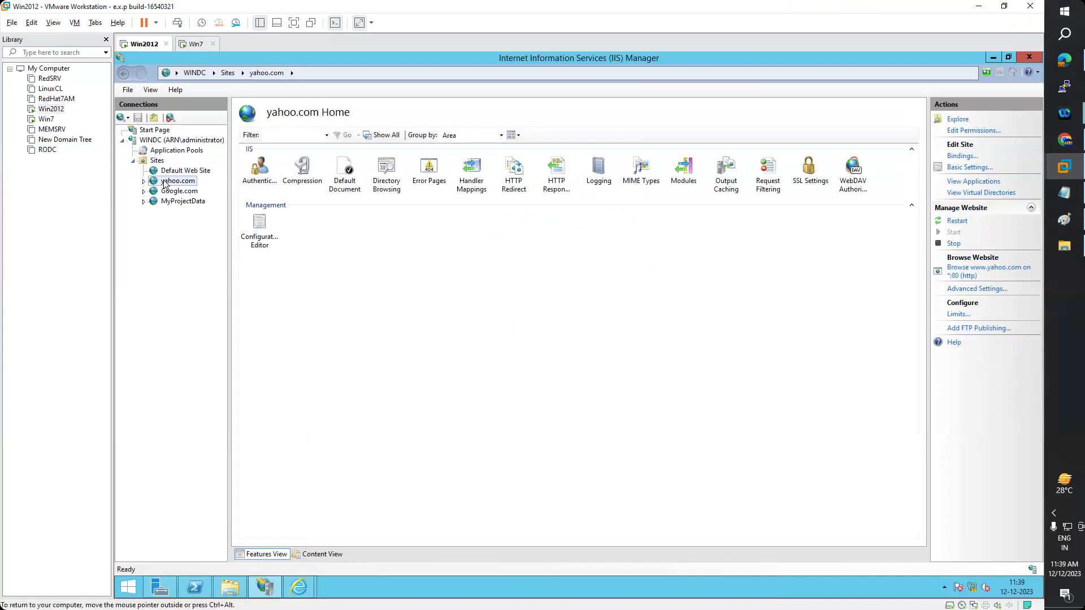
{"action": "right_click", "coordinate": [165, 184]}
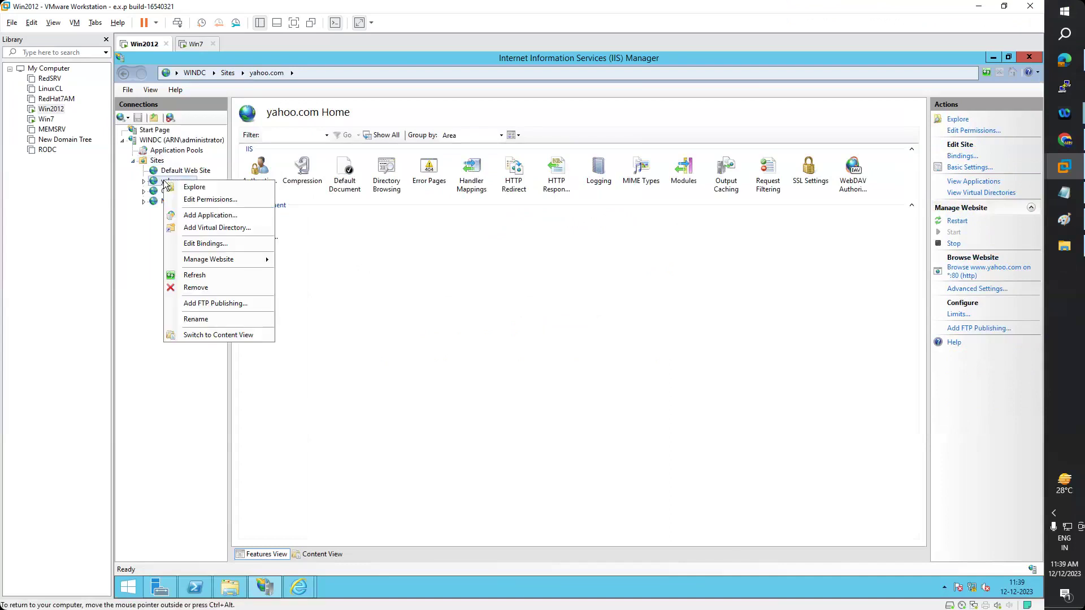
{"action": "left_click", "coordinate": [186, 191]}
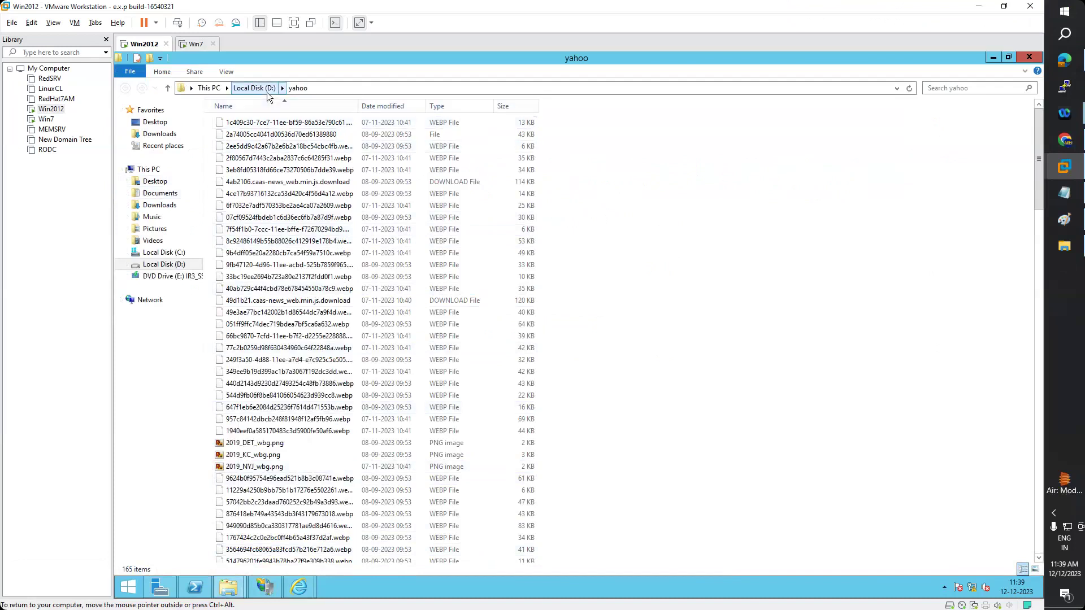
{"action": "left_click", "coordinate": [267, 93]}
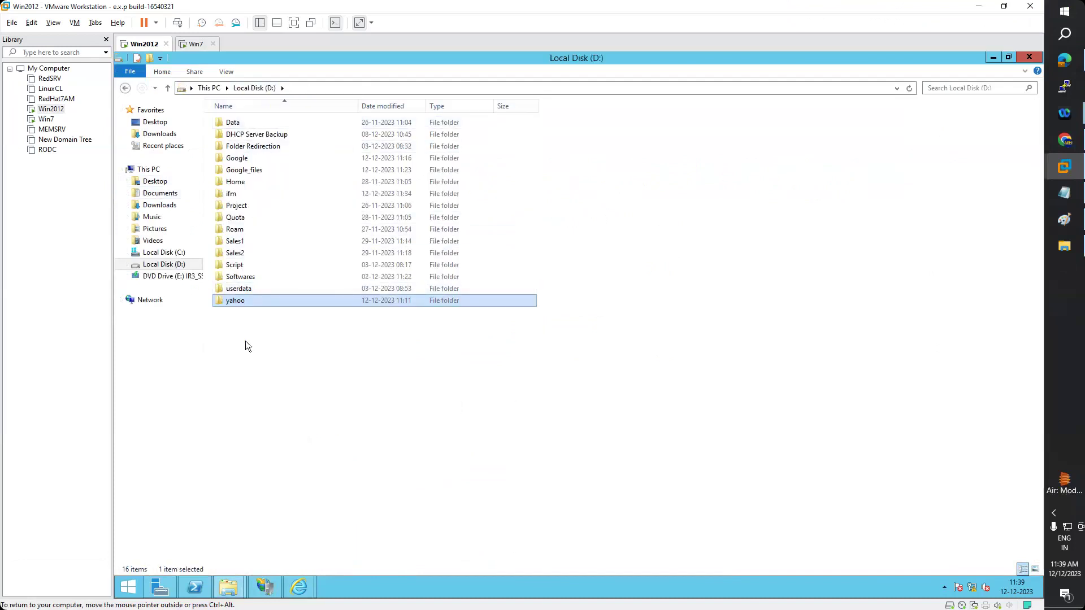
{"action": "key", "text": "Return"}
{"action": "mouse_move", "coordinate": [298, 587]}
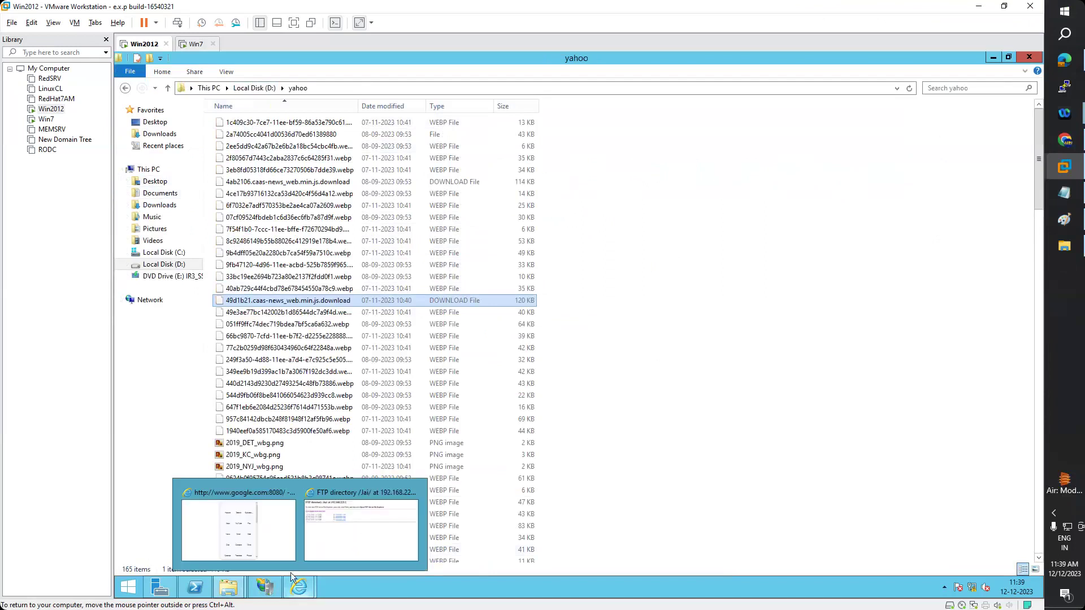
{"action": "left_click", "coordinate": [311, 530]}
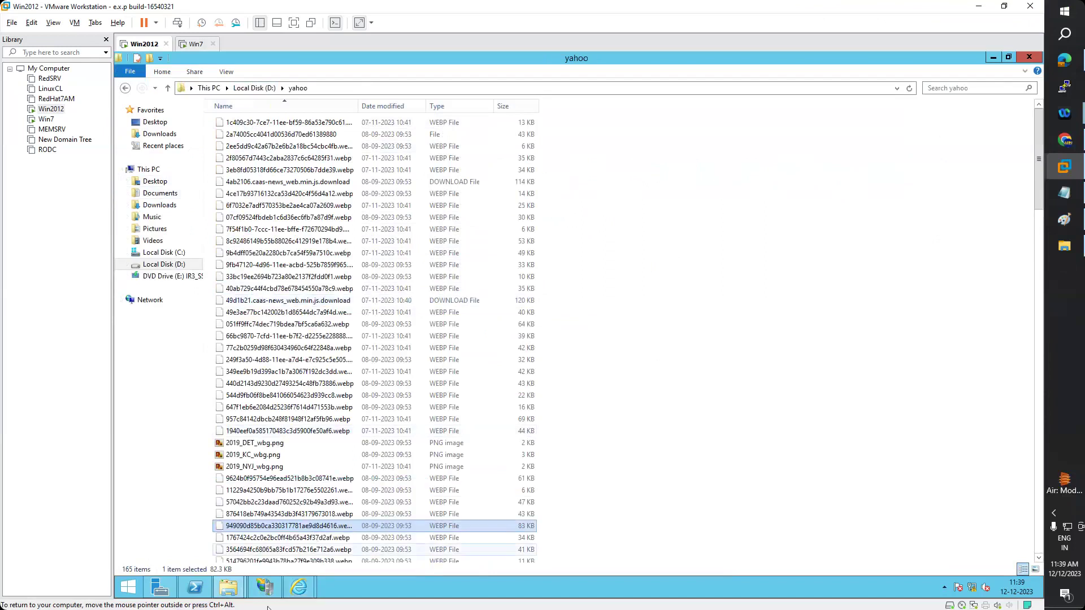
{"action": "left_click", "coordinate": [265, 588]}
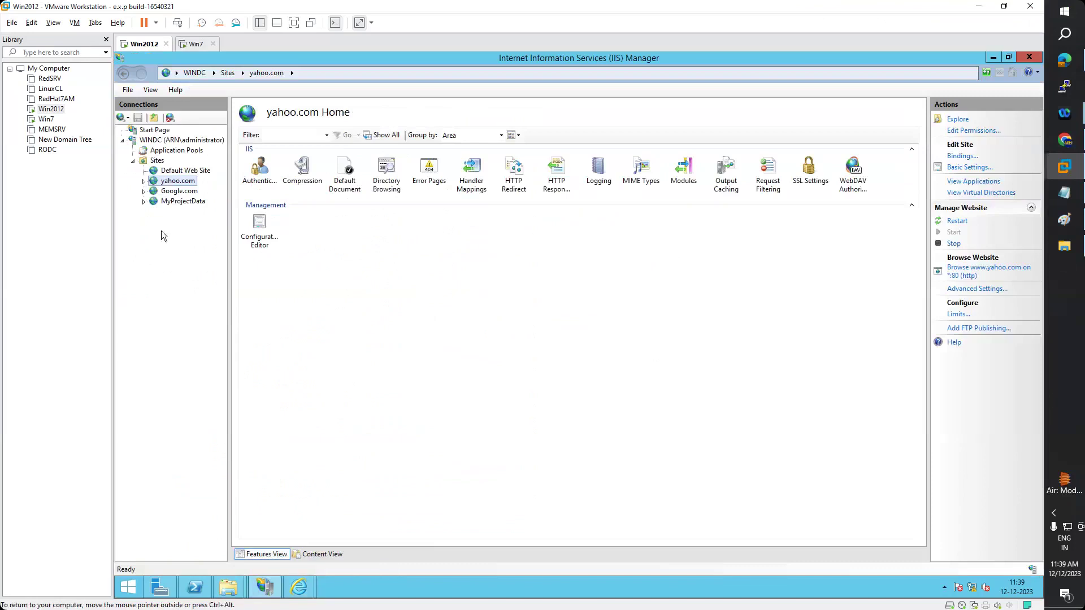
- Explore yahoo.com's folder again, open the yahoo folder, and go back up to Local Disk (D:)
{"action": "right_click", "coordinate": [179, 187]}
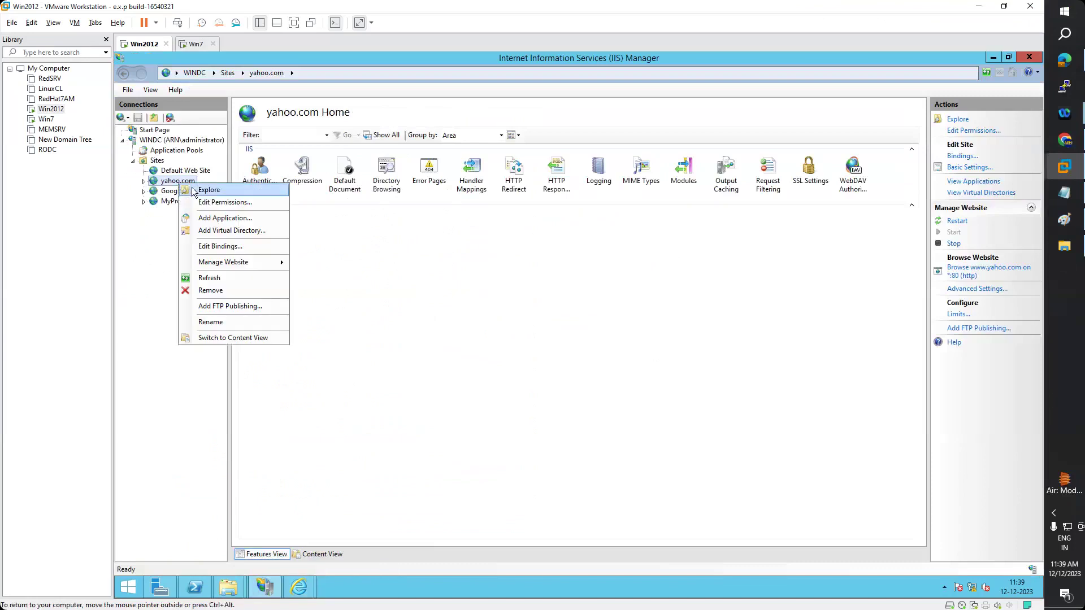
{"action": "left_click", "coordinate": [195, 189]}
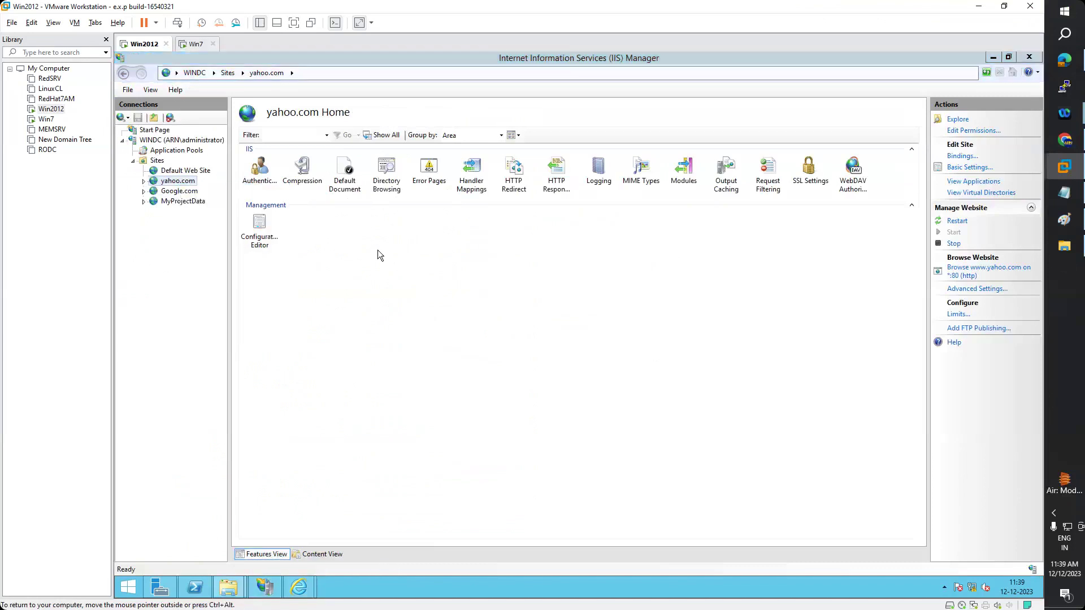
{"action": "right_click", "coordinate": [169, 184]}
{"action": "left_click", "coordinate": [188, 190]}
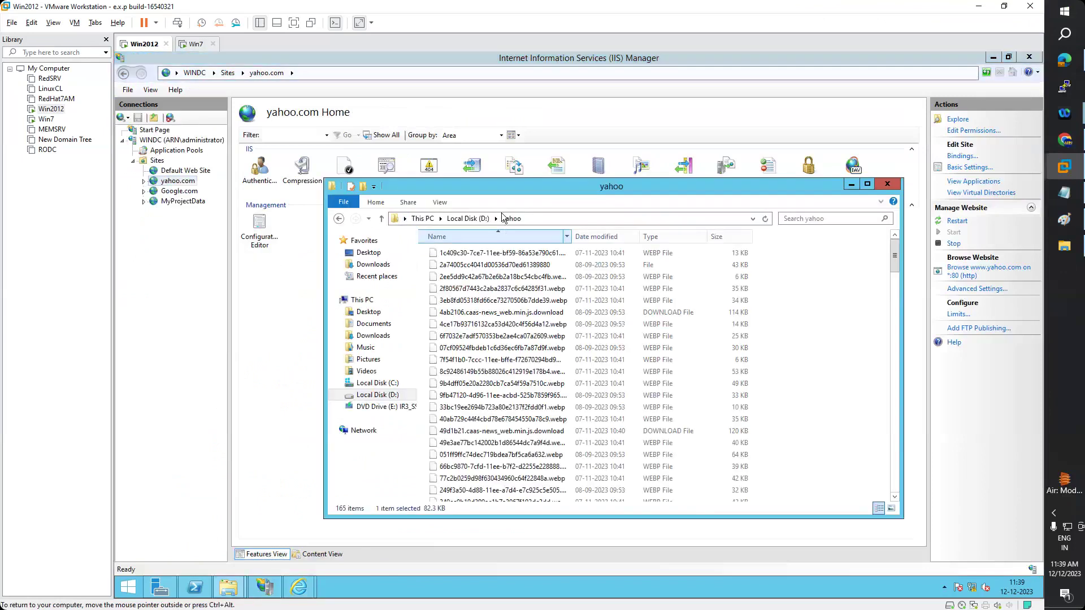
{"action": "left_click", "coordinate": [483, 220]}
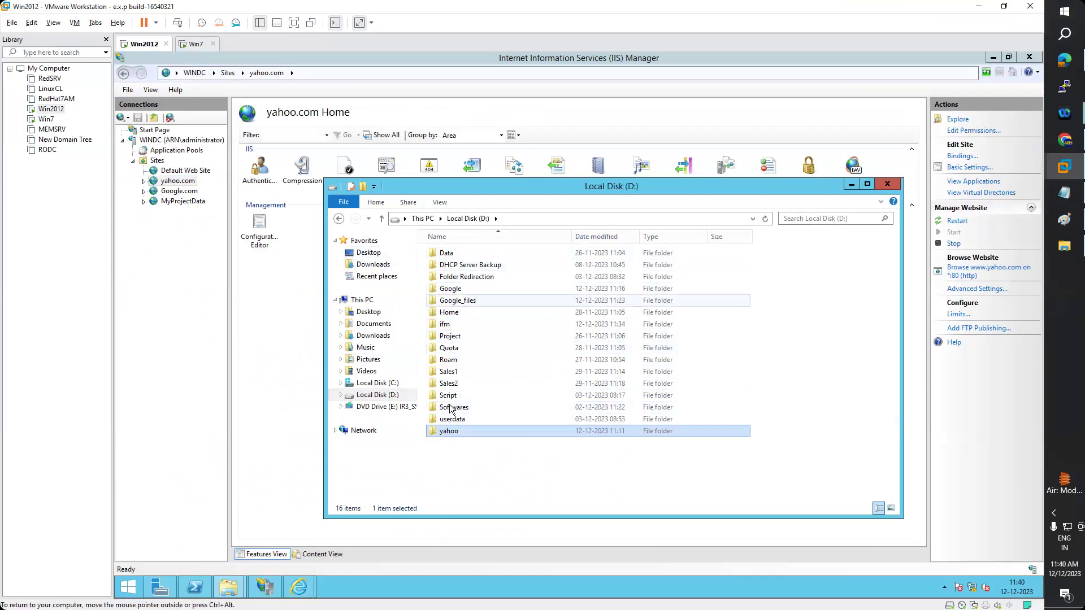
{"action": "double_click", "coordinate": [449, 431]}
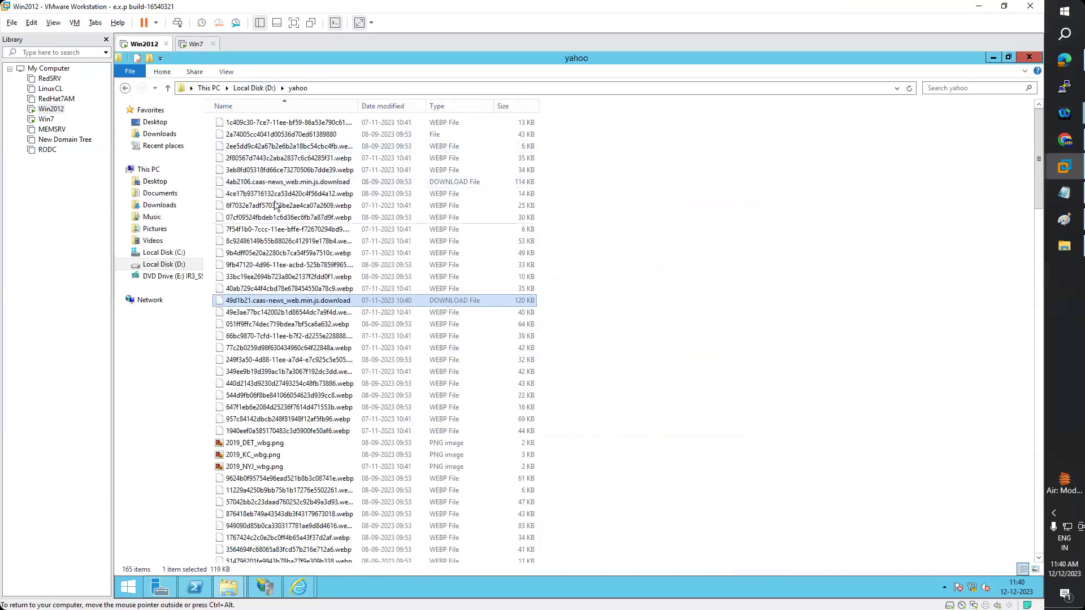
{"action": "left_click", "coordinate": [256, 89]}
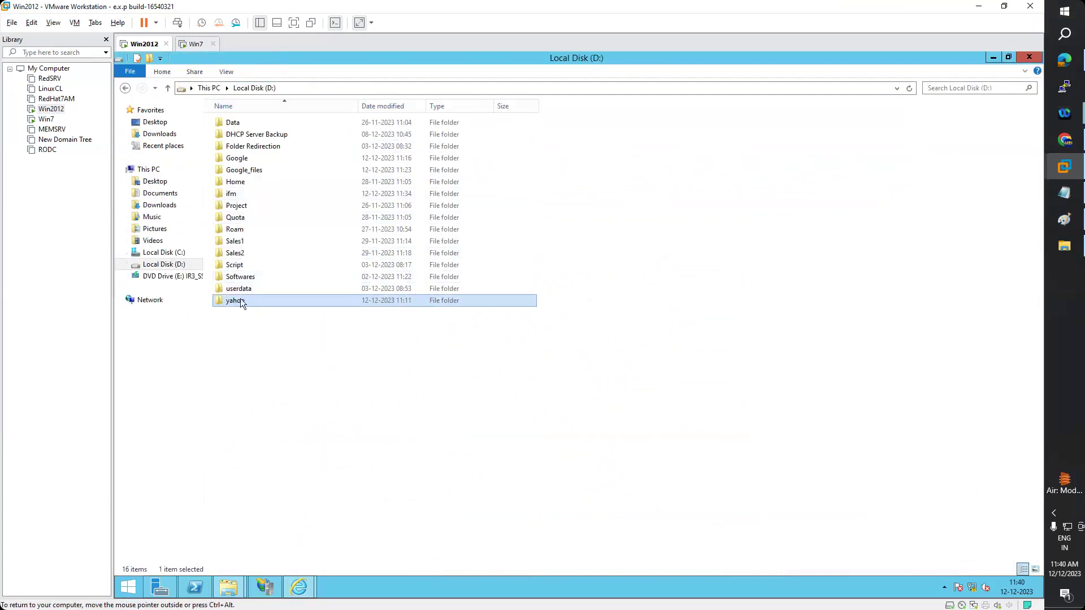
- Launch DNS Manager and view the Google.com, then Yahoo.com forward lookup zone records
{"action": "mouse_move", "coordinate": [238, 300]}
{"action": "left_click", "coordinate": [169, 588]}
{"action": "left_click", "coordinate": [960, 84]}
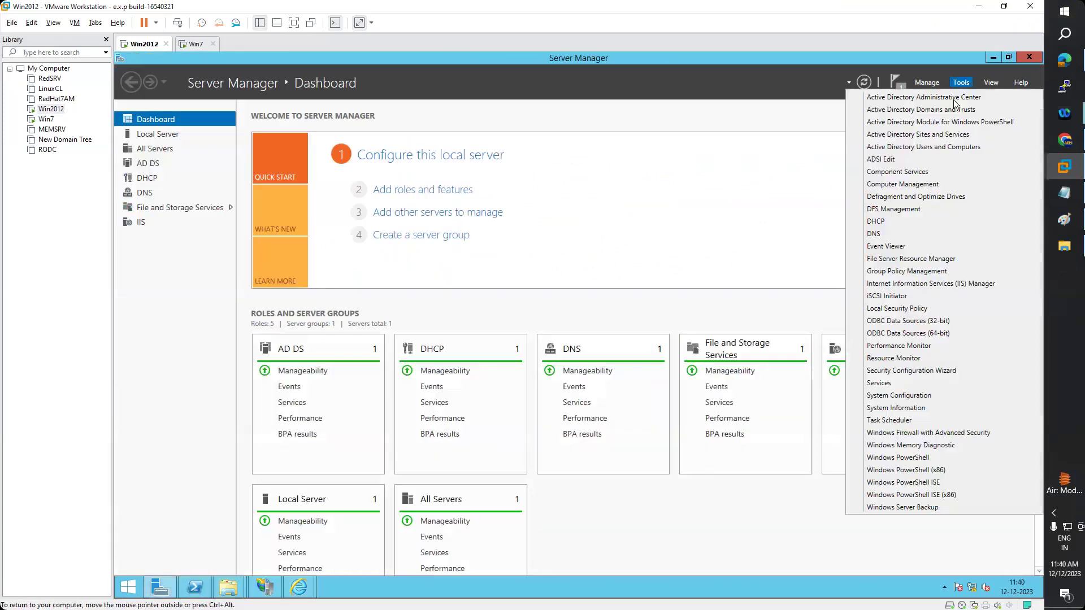
{"action": "left_click", "coordinate": [875, 234]}
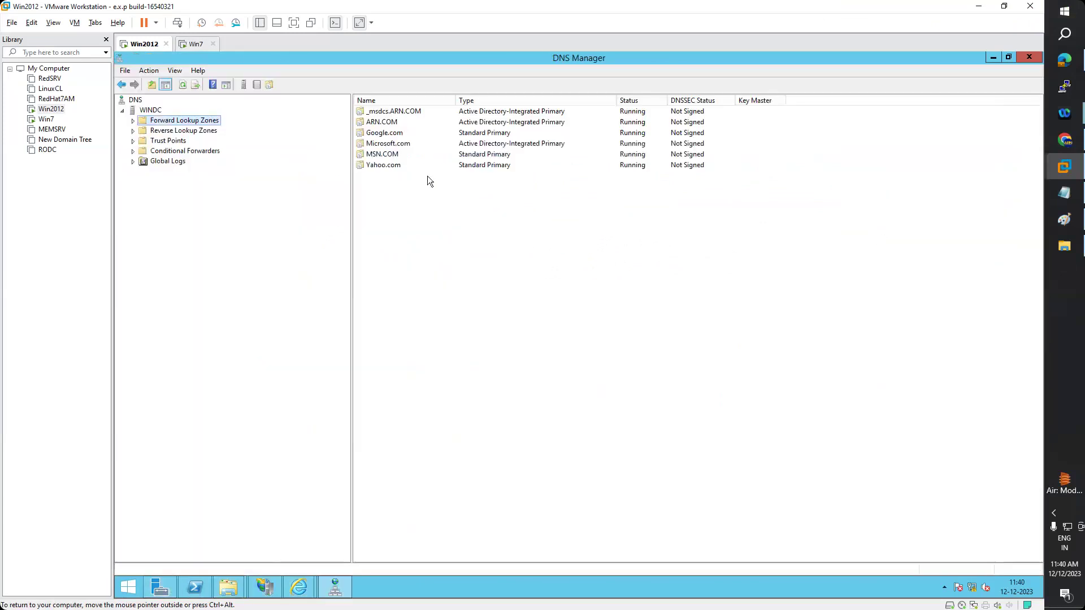
{"action": "left_click", "coordinate": [132, 121]}
{"action": "left_click", "coordinate": [179, 151]}
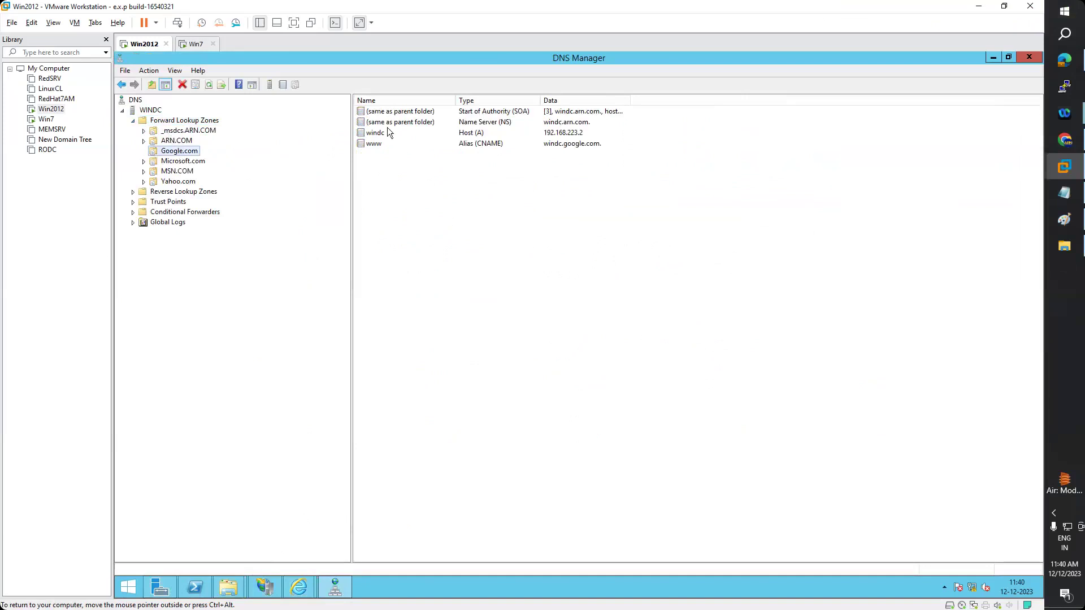
{"action": "left_click", "coordinate": [577, 134]}
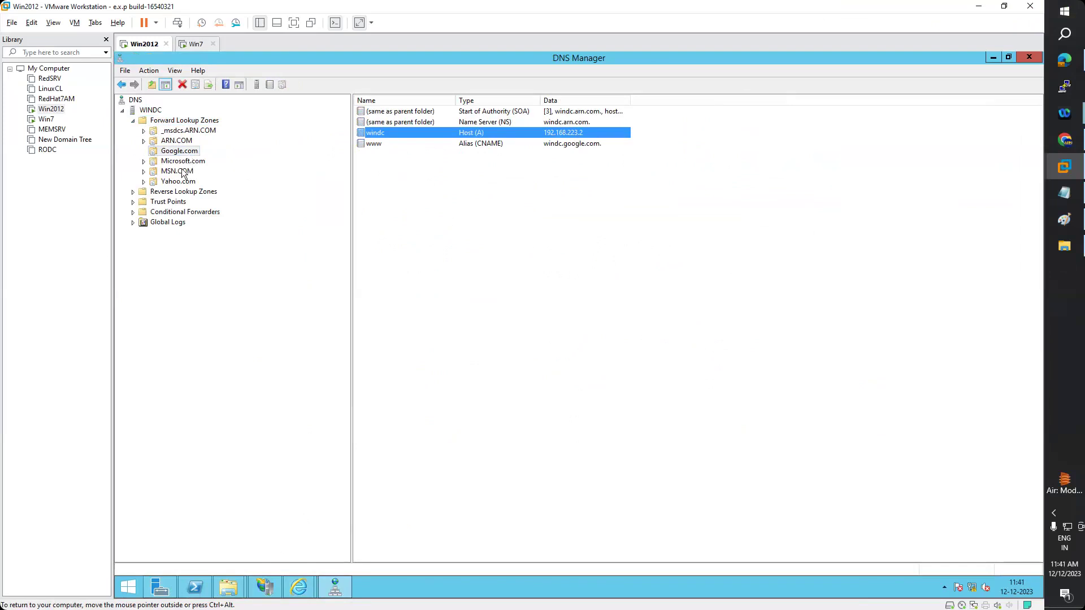
{"action": "left_click", "coordinate": [182, 182]}
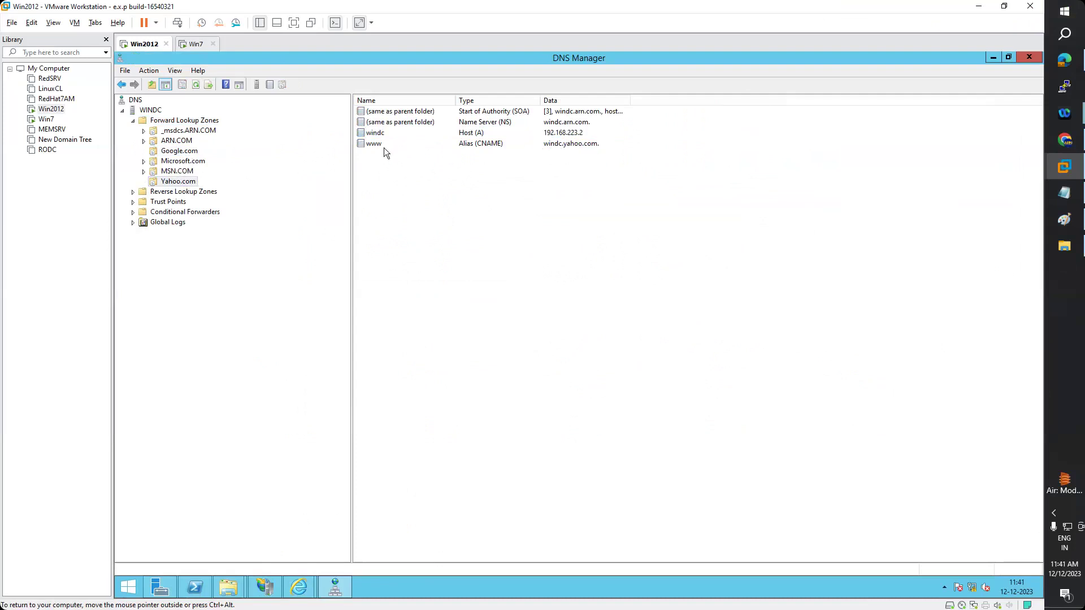
- Briefly bring up and dismiss the IE FTP directory window, then switch to the Paint network diagram
{"action": "left_click", "coordinate": [299, 588]}
{"action": "left_click", "coordinate": [347, 535]}
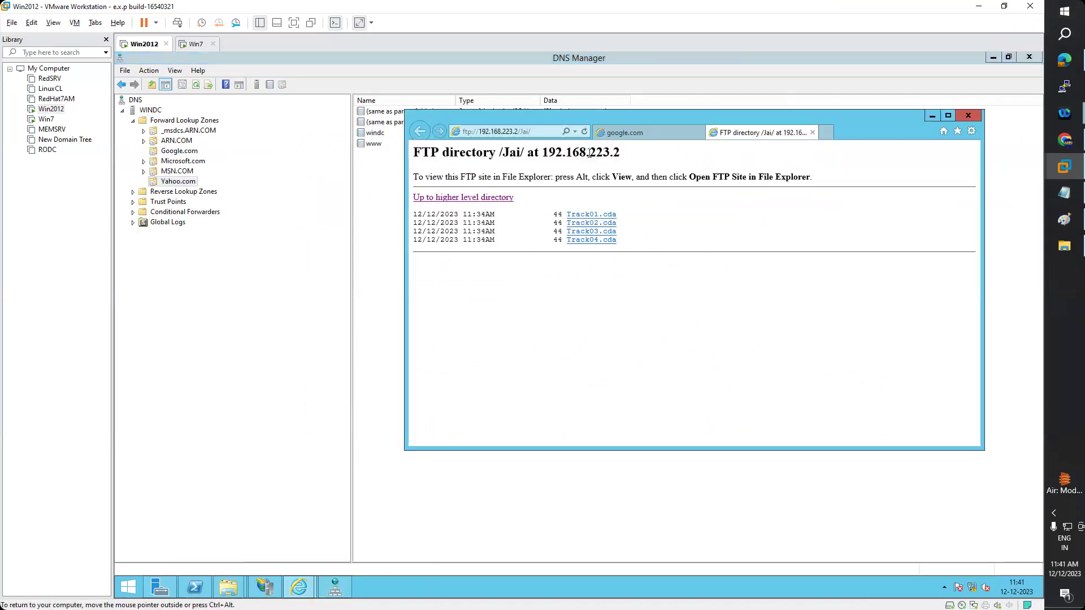
{"action": "left_click", "coordinate": [932, 116]}
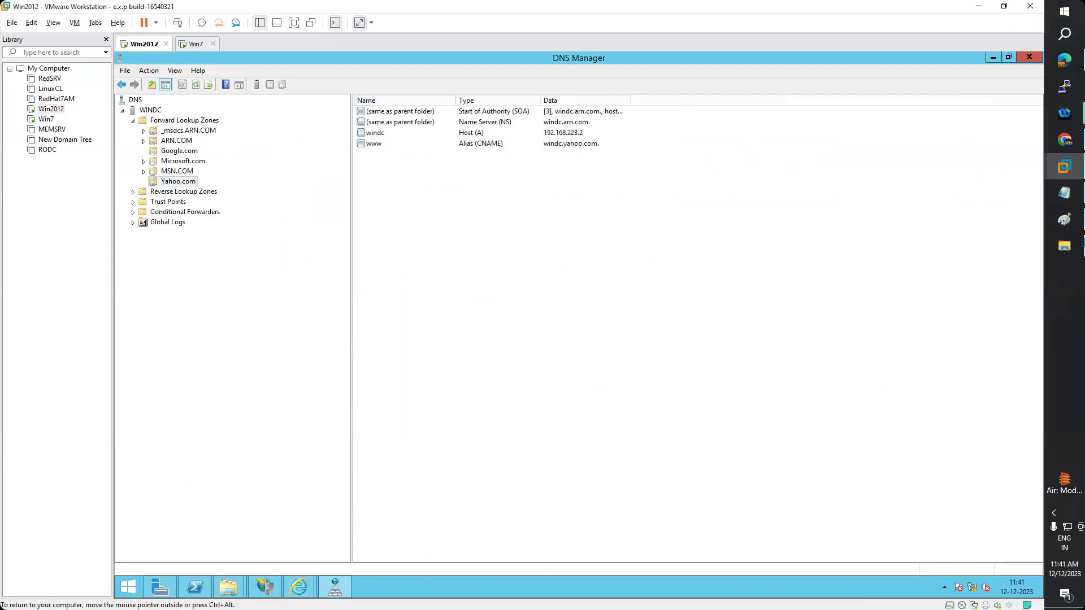
{"action": "left_click", "coordinate": [1066, 221]}
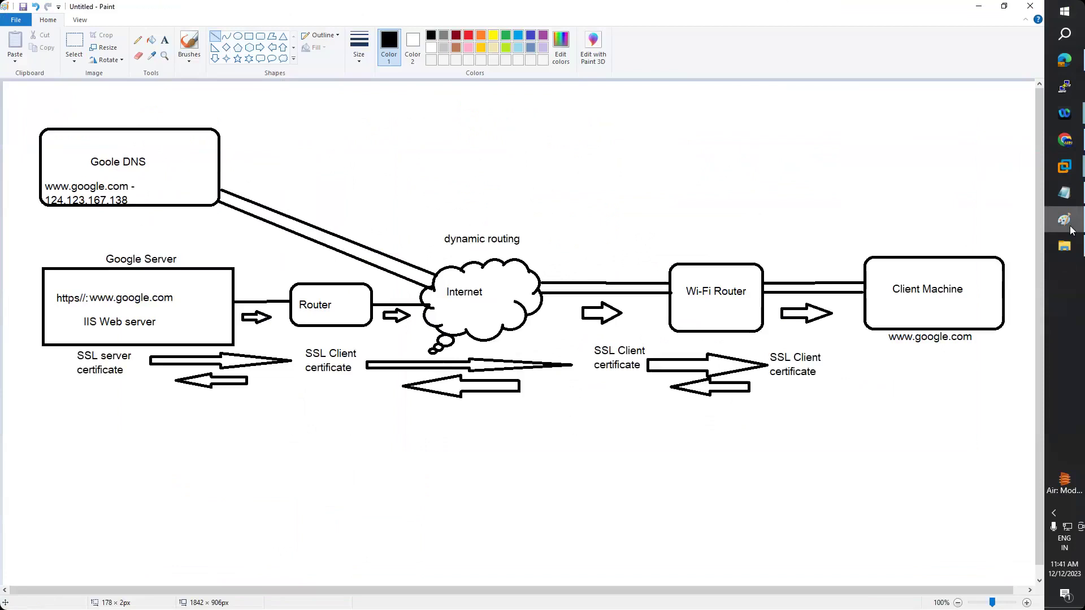
- Leave the Paint network diagram and go back to the VMware Workstation virtual machine
{"action": "left_click", "coordinate": [1068, 226]}
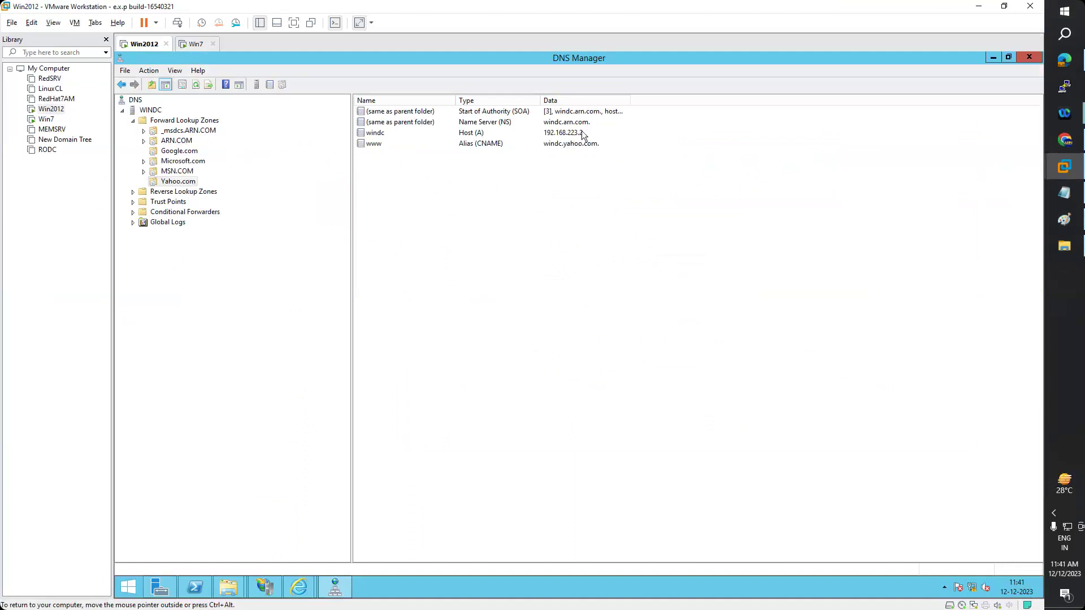
{"action": "left_click", "coordinate": [563, 134]}
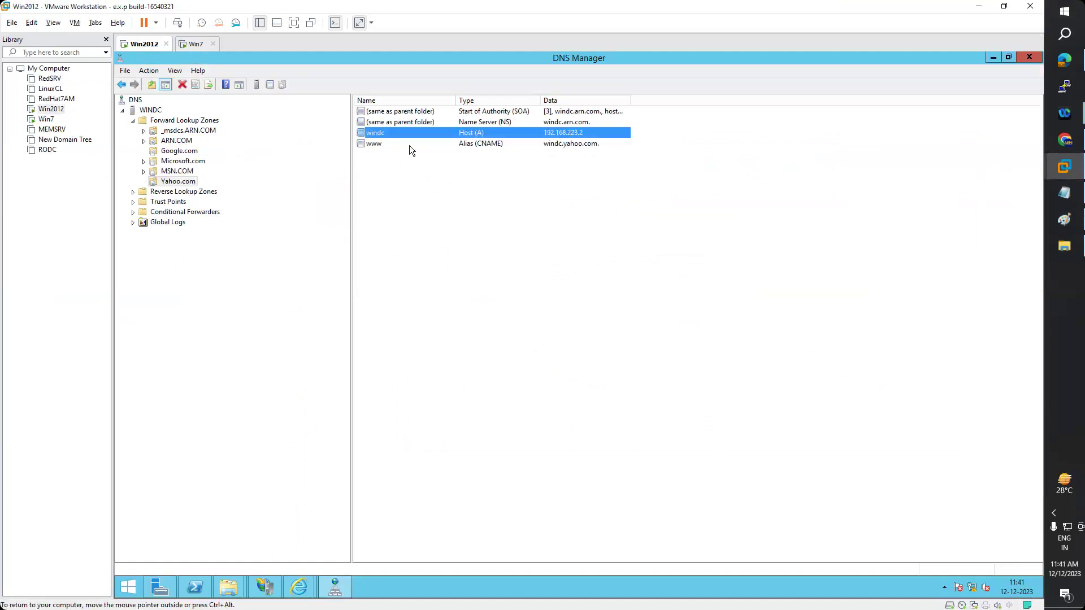
{"action": "double_click", "coordinate": [375, 145]}
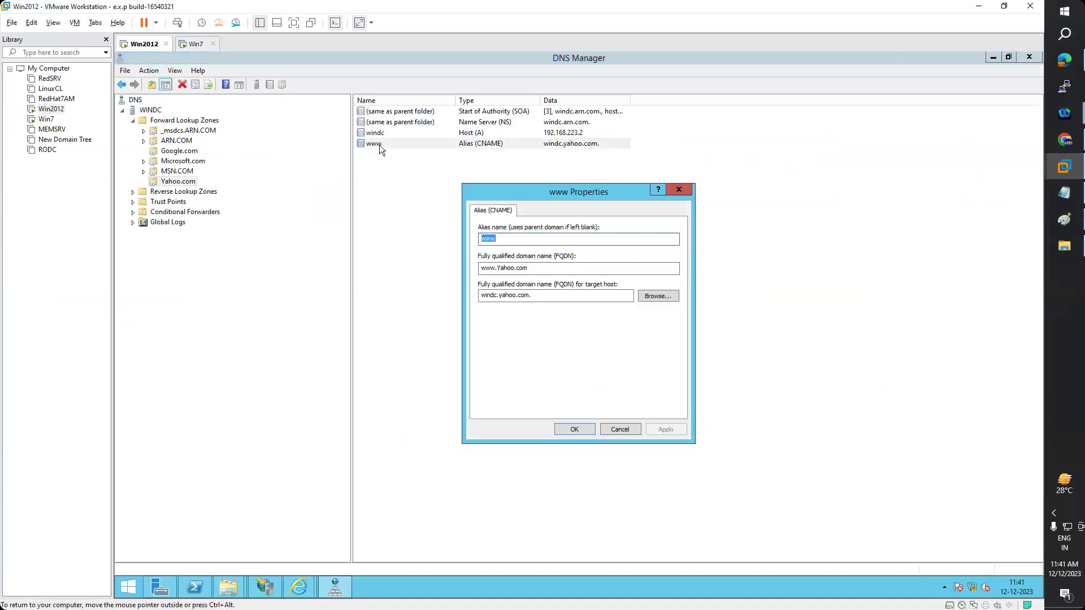
{"action": "left_click", "coordinate": [679, 190]}
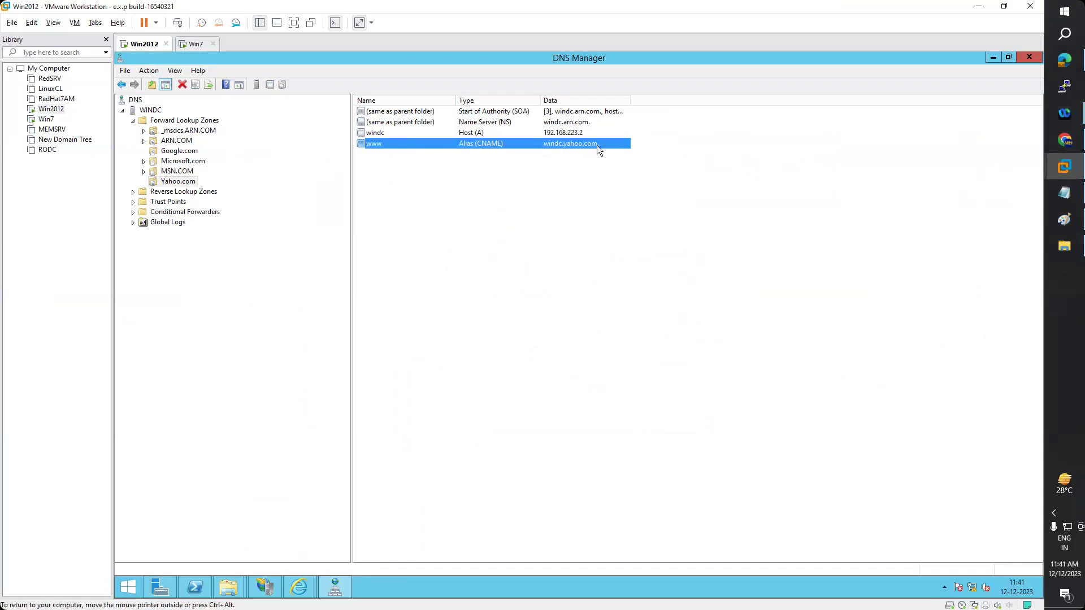
{"action": "left_click", "coordinate": [160, 588]}
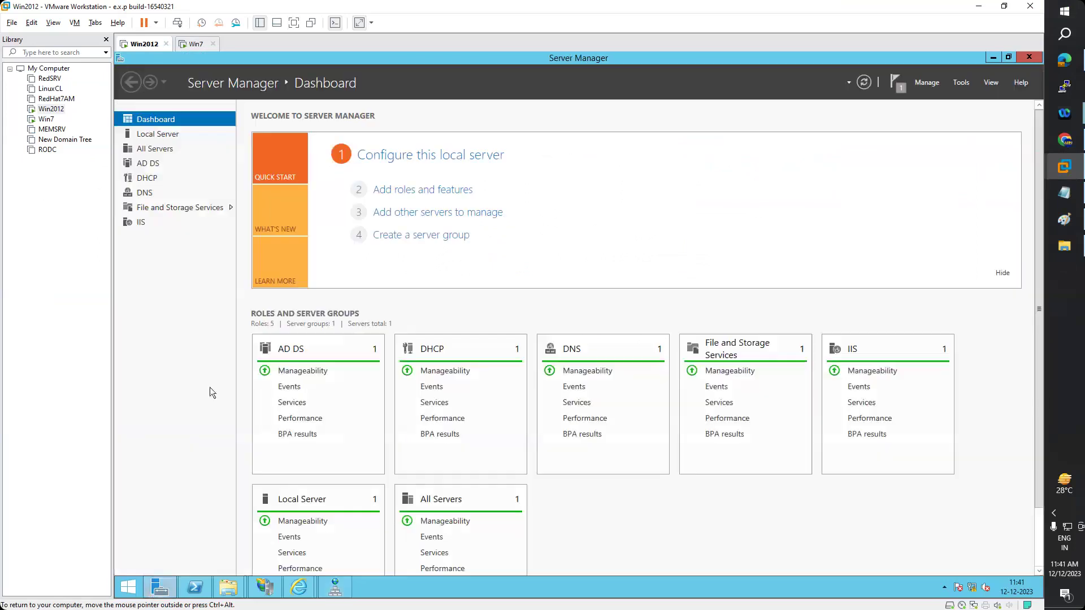
{"action": "left_click", "coordinate": [169, 136]}
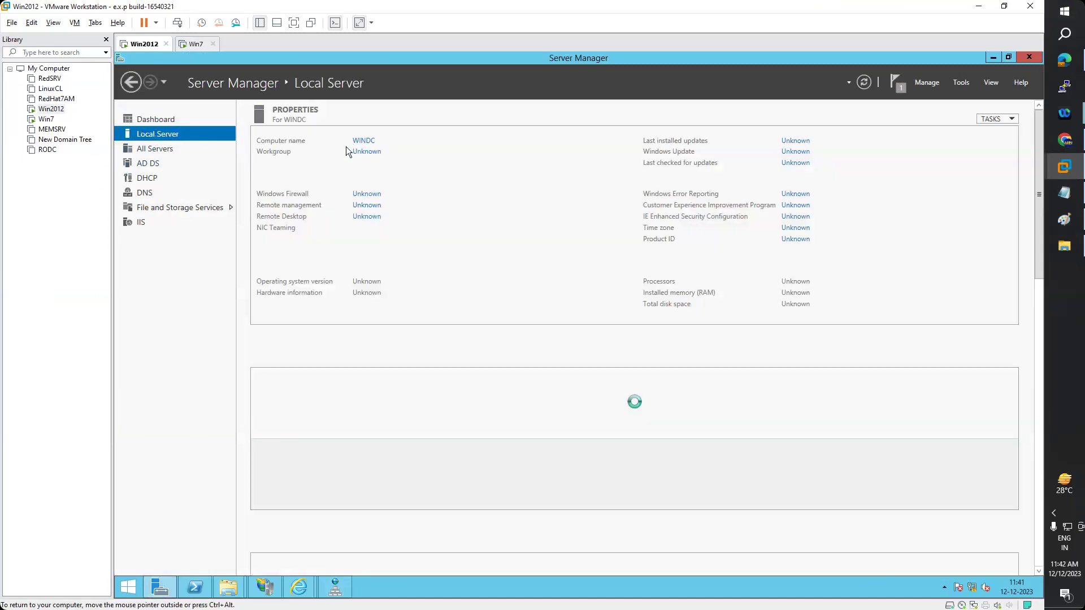
{"action": "left_click", "coordinate": [339, 585]}
{"action": "mouse_move", "coordinate": [265, 588]}
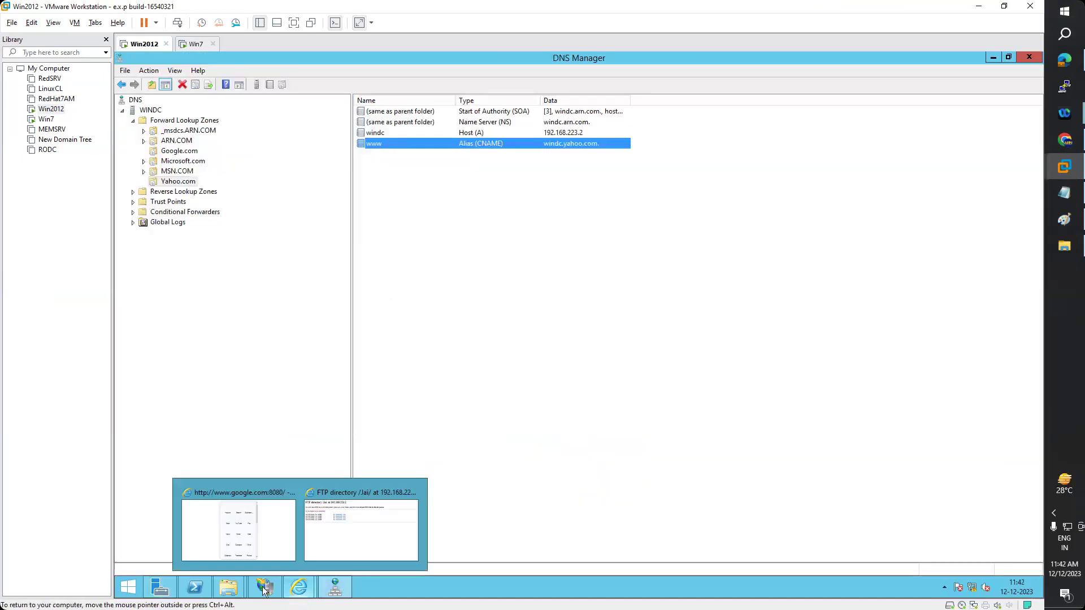
{"action": "left_click", "coordinate": [287, 562]}
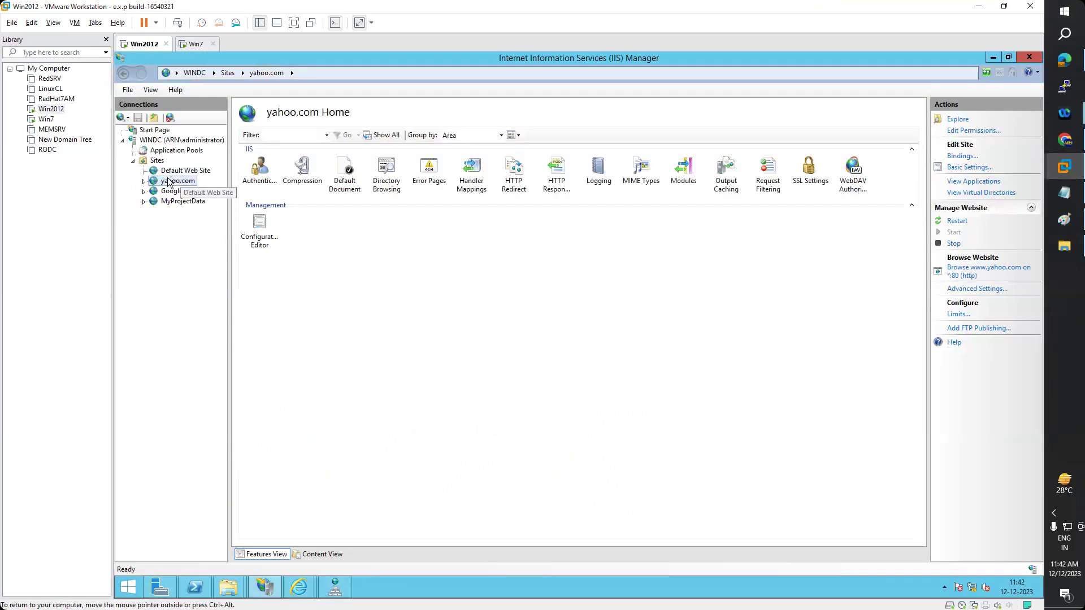
{"action": "left_click", "coordinate": [962, 156]}
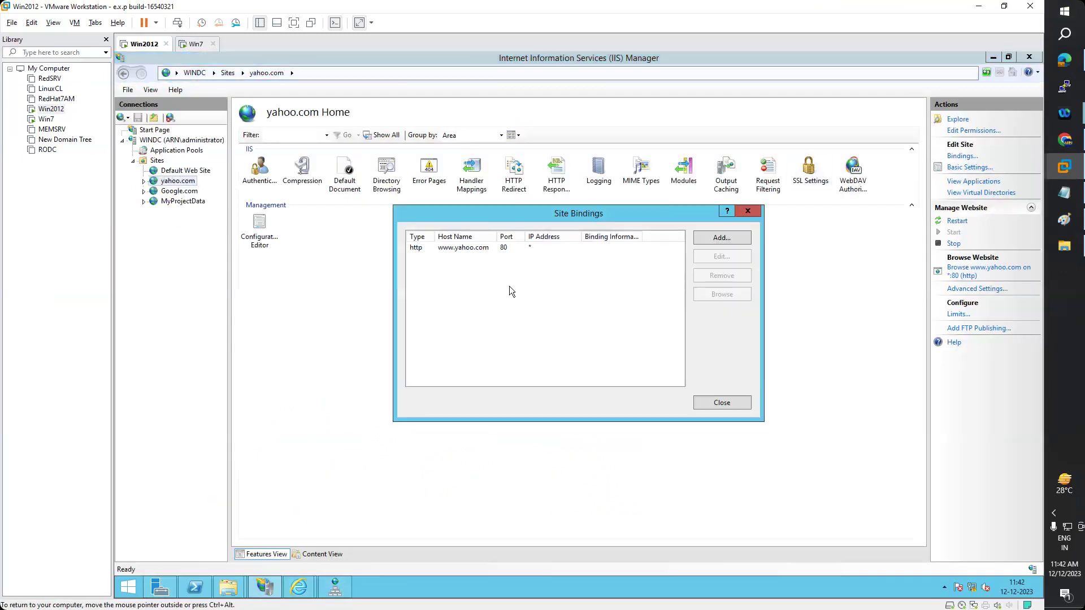
{"action": "left_click", "coordinate": [465, 253]}
{"action": "double_click", "coordinate": [465, 252]}
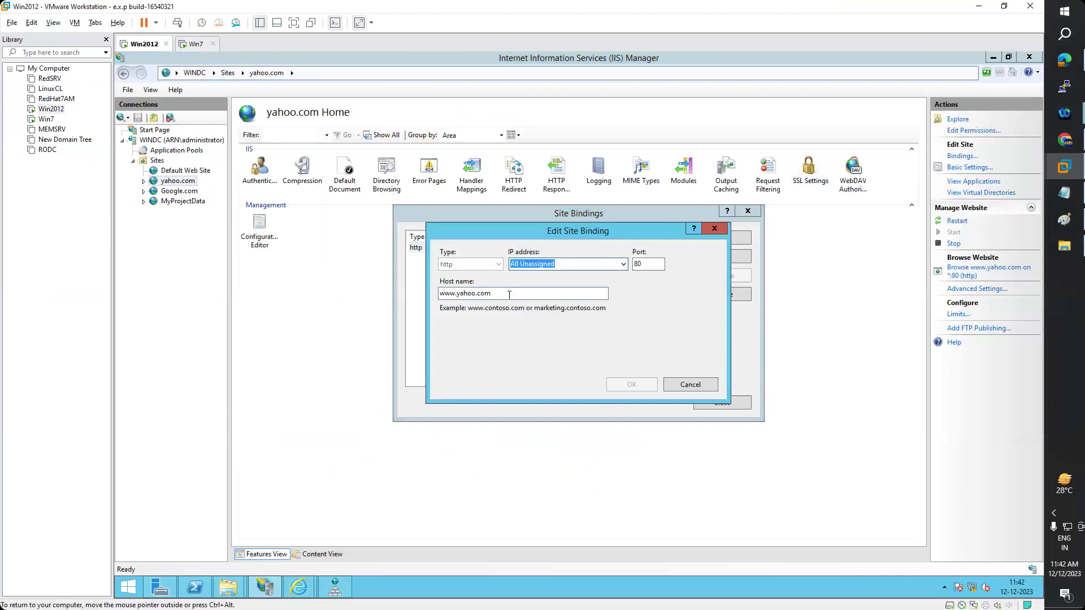
{"action": "left_click", "coordinate": [714, 229]}
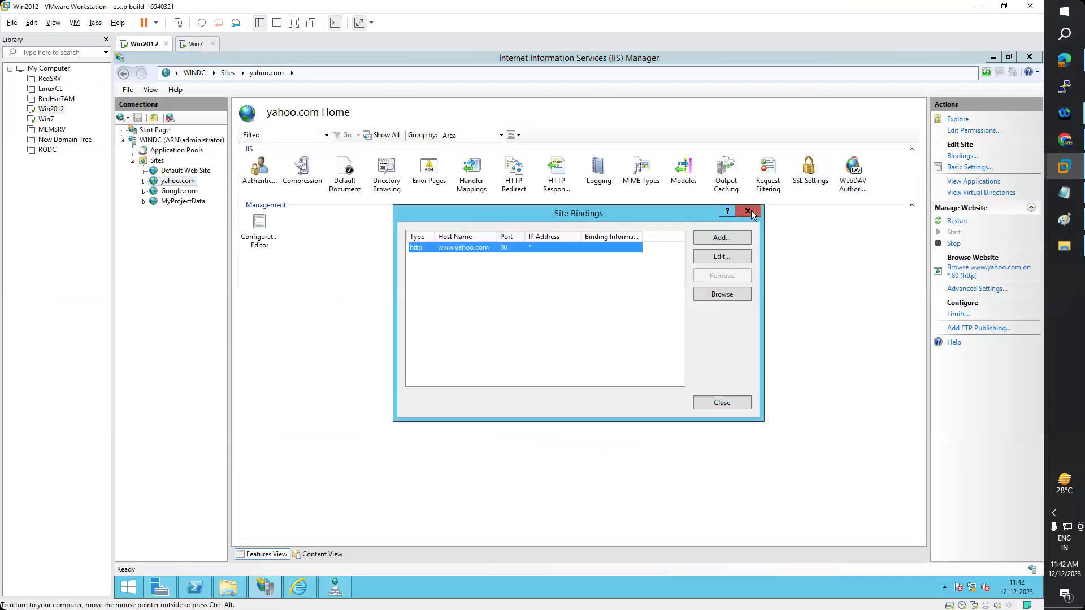
{"action": "left_click", "coordinate": [748, 211]}
{"action": "left_click", "coordinate": [335, 588]}
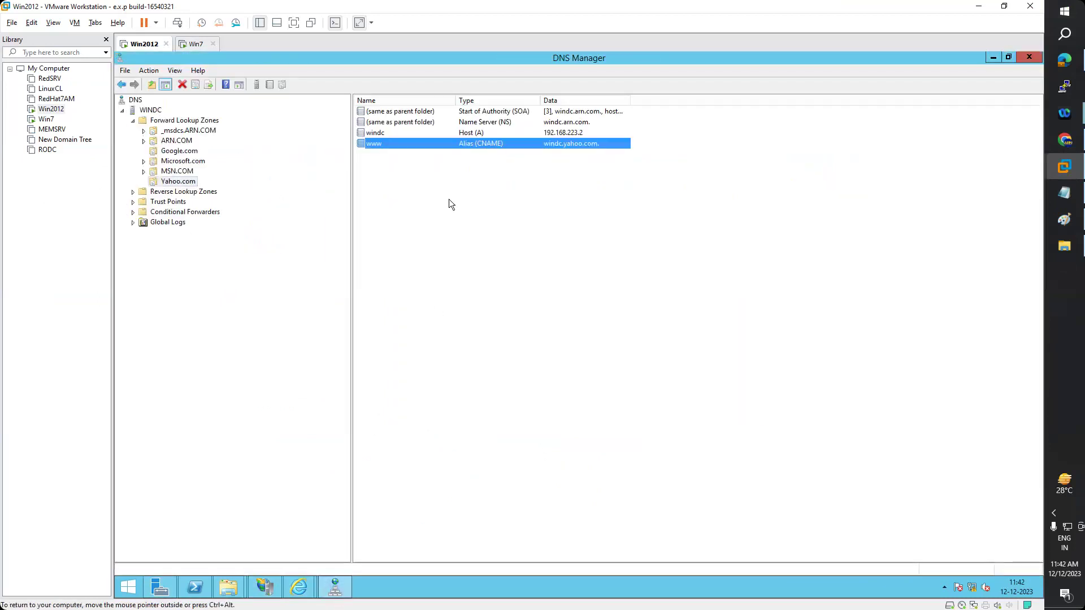
{"action": "left_click", "coordinate": [560, 133]}
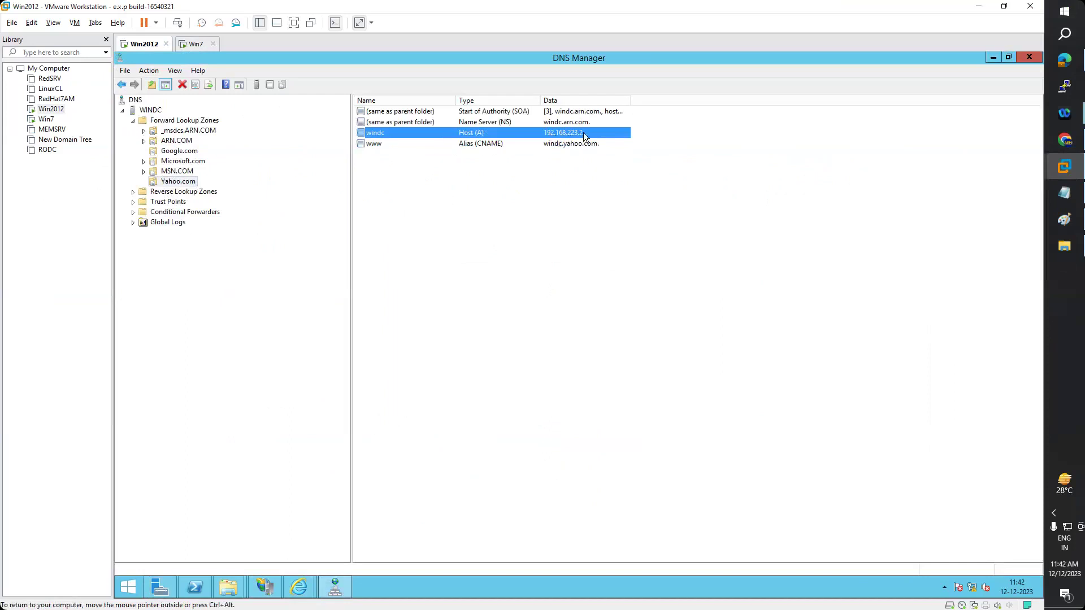
{"action": "left_click", "coordinate": [265, 588]}
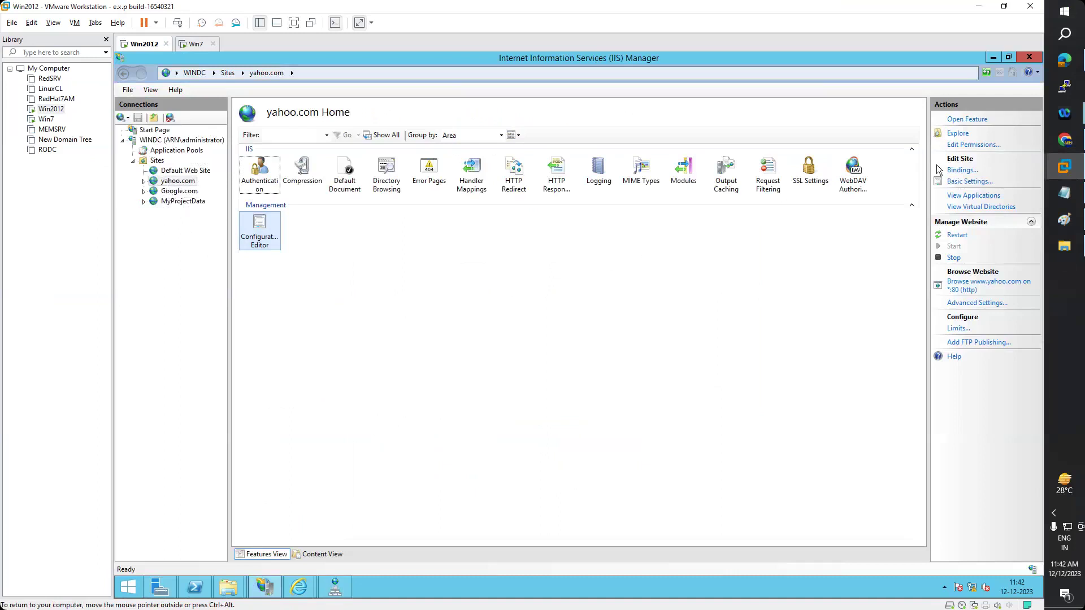
{"action": "left_click", "coordinate": [961, 170]}
{"action": "double_click", "coordinate": [489, 249]}
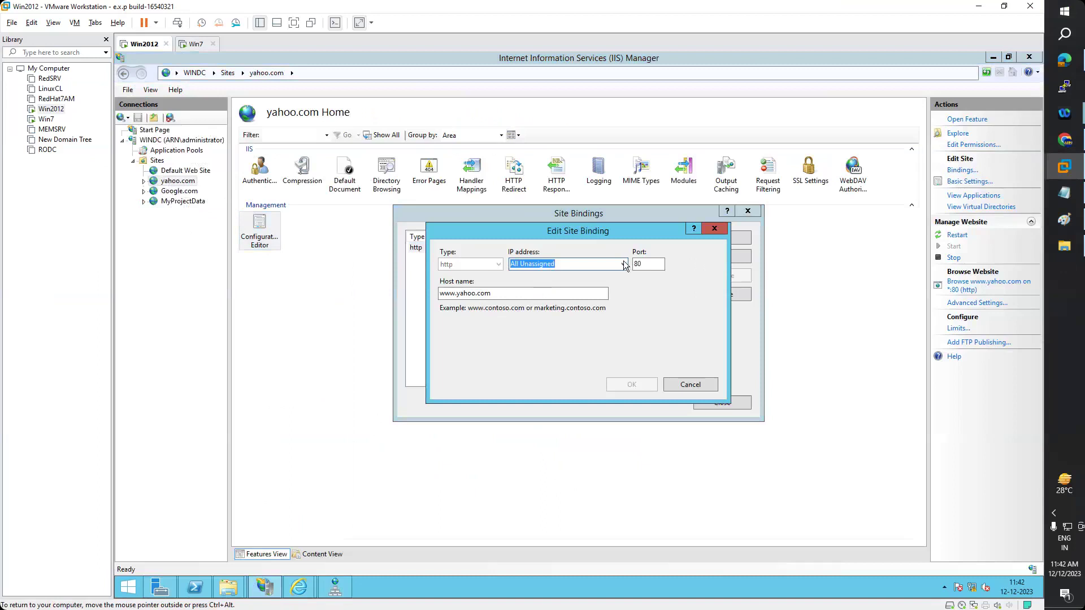
{"action": "left_click", "coordinate": [624, 266]}
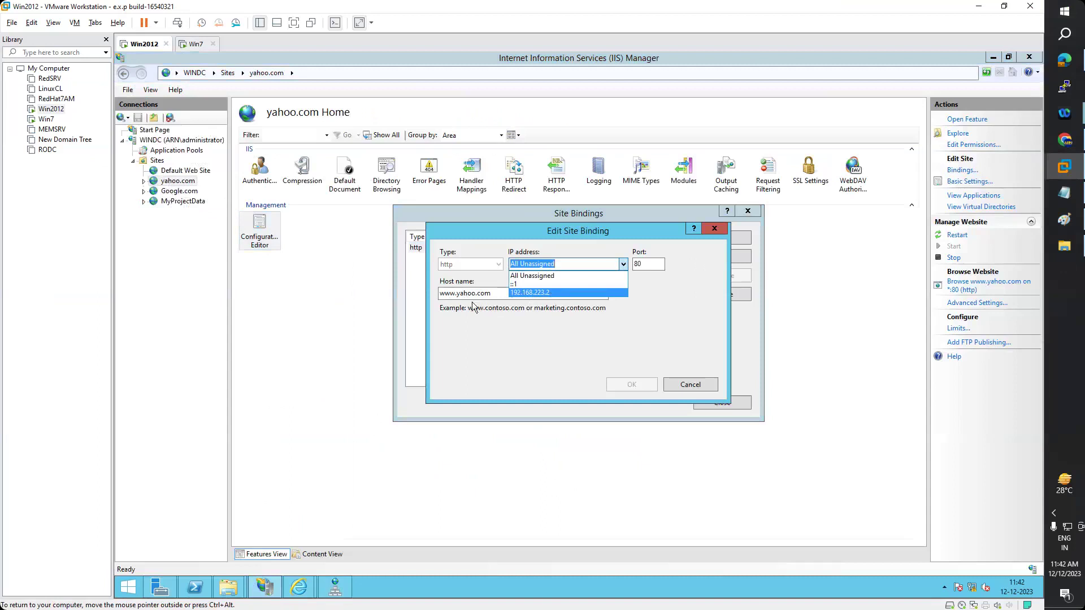
{"action": "left_click", "coordinate": [763, 221]}
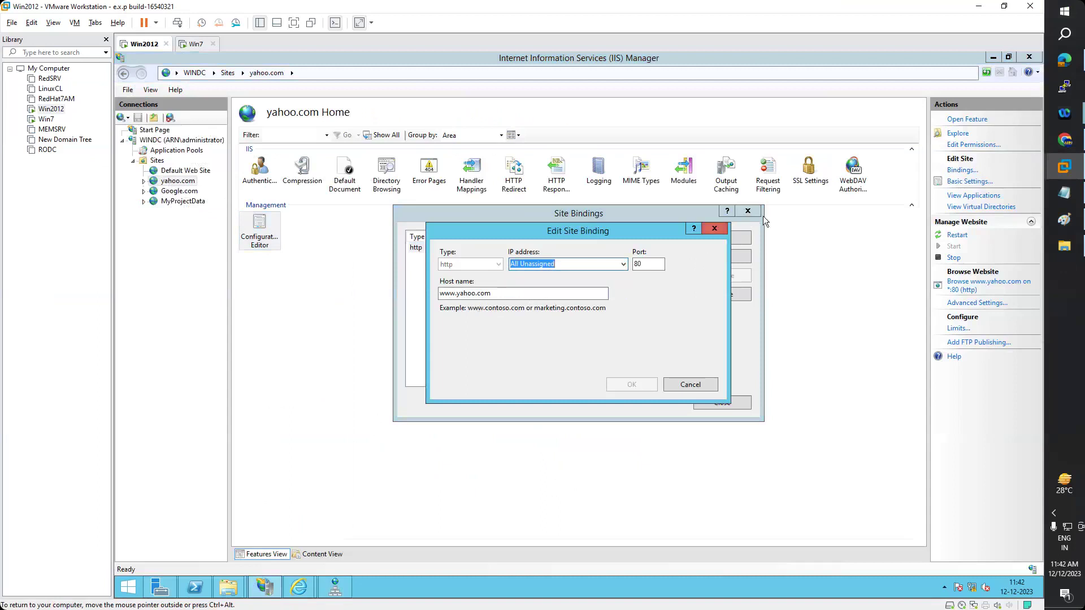
{"action": "left_click", "coordinate": [715, 229]}
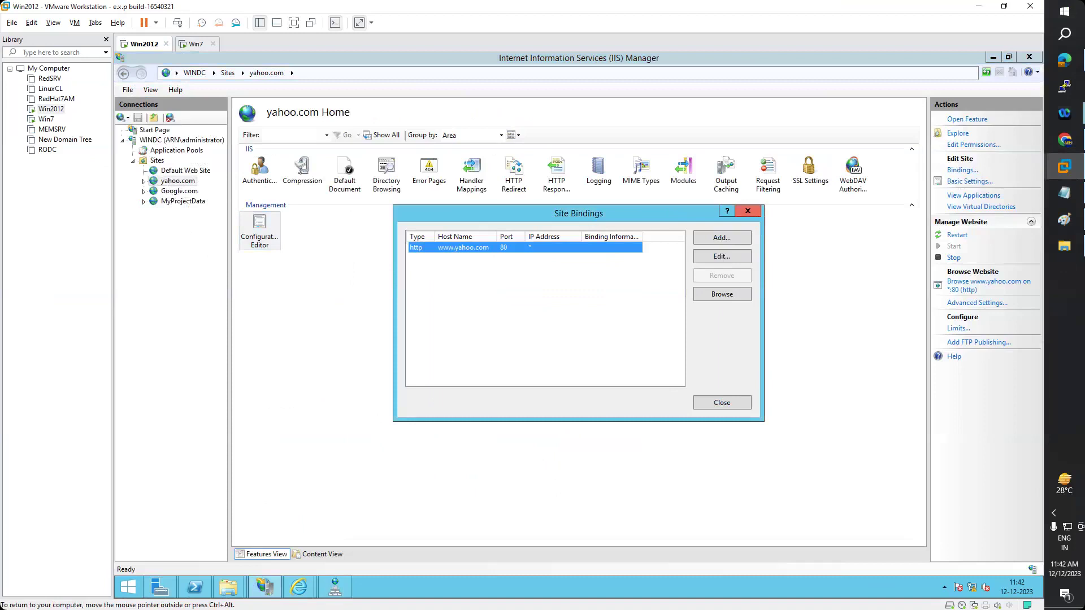
{"action": "left_click", "coordinate": [748, 211]}
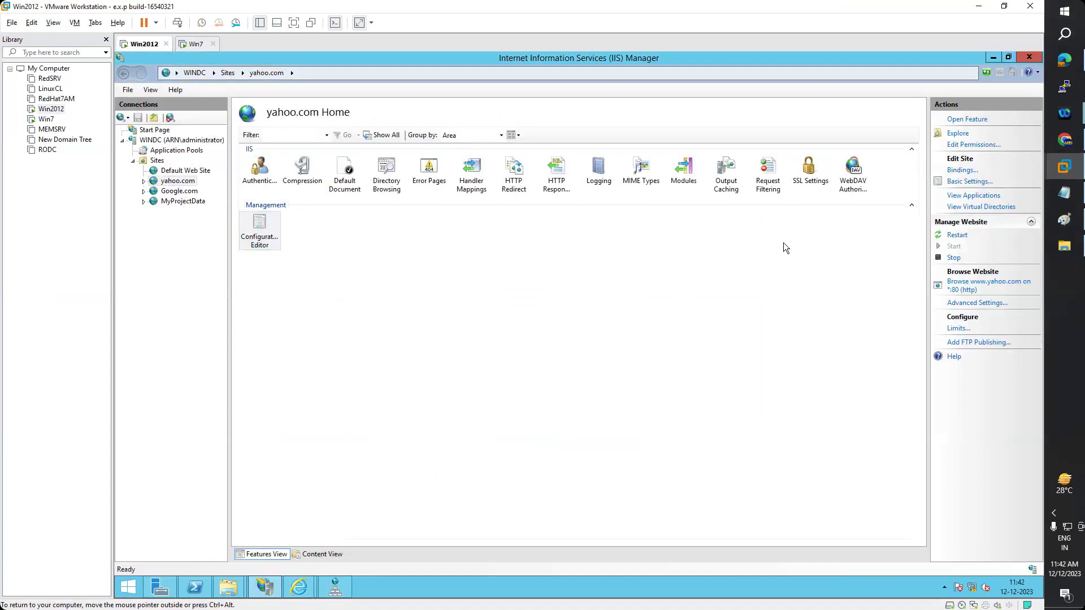
- Start a new website named mysite with physical path D:\yahoo
{"action": "right_click", "coordinate": [156, 164]}
{"action": "left_click", "coordinate": [187, 172]}
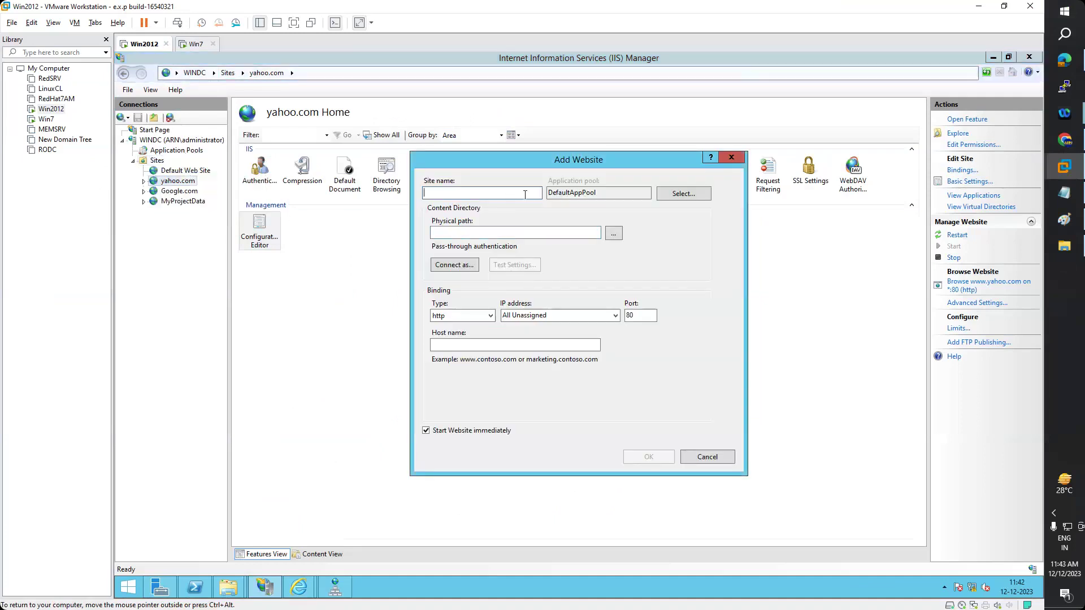
{"action": "type", "text": "mysite"}
{"action": "left_click", "coordinate": [614, 233]}
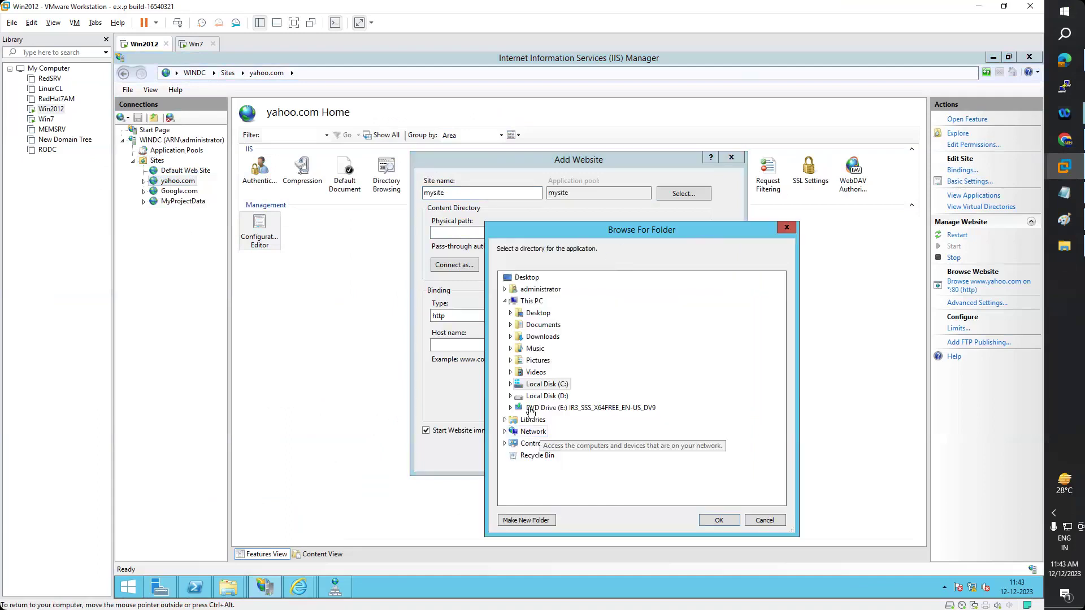
{"action": "left_click", "coordinate": [510, 402]}
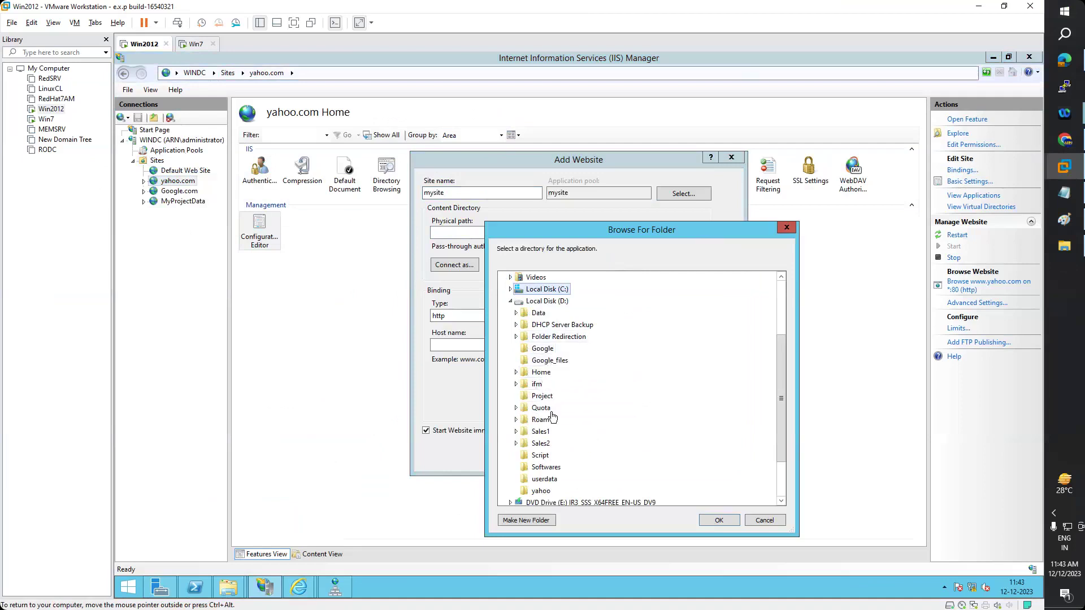
{"action": "scroll", "coordinate": [548, 463], "scroll_direction": "down", "scroll_amount": 2}
{"action": "left_click", "coordinate": [542, 432]}
{"action": "left_click", "coordinate": [719, 520]}
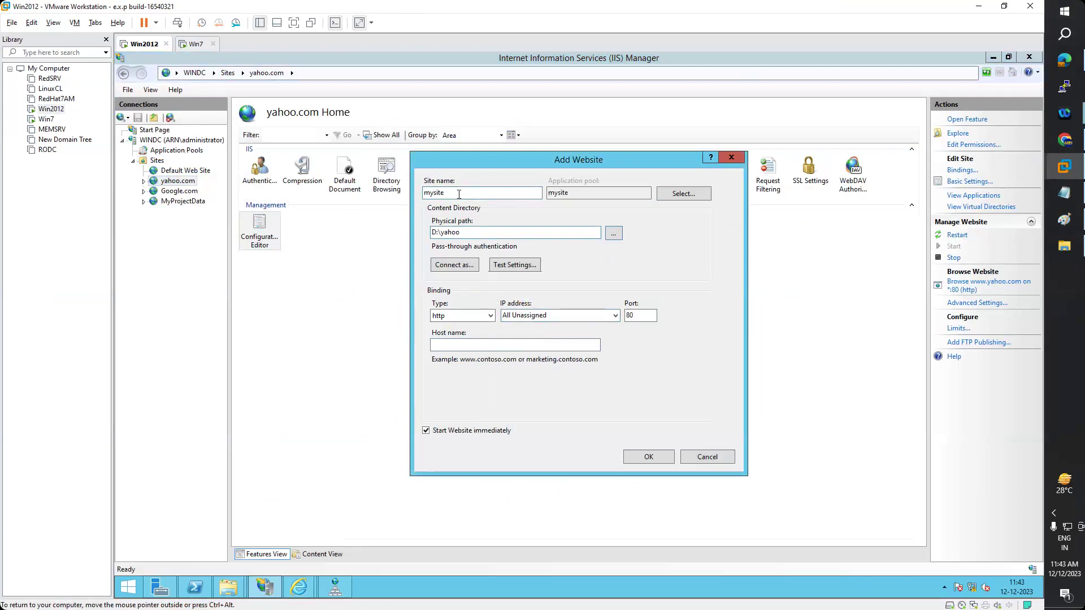
- Bind mysite to IP 192.168.223.2 on port 80 and create the site
{"action": "left_click", "coordinate": [475, 344]}
{"action": "left_click", "coordinate": [616, 316]}
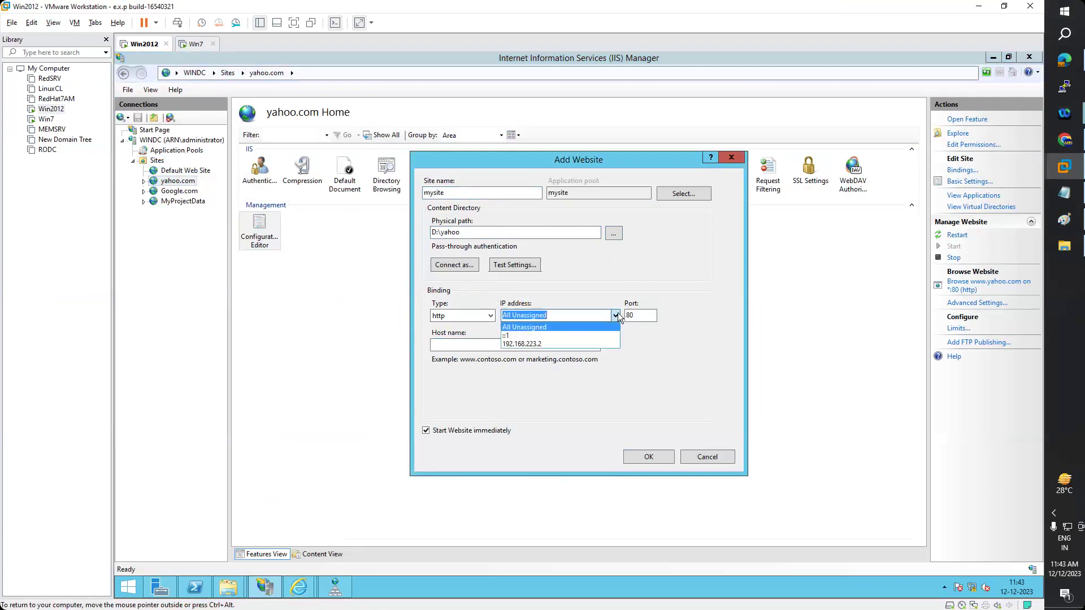
{"action": "left_click", "coordinate": [521, 344]}
{"action": "left_click", "coordinate": [659, 456]}
{"action": "right_click", "coordinate": [172, 213]}
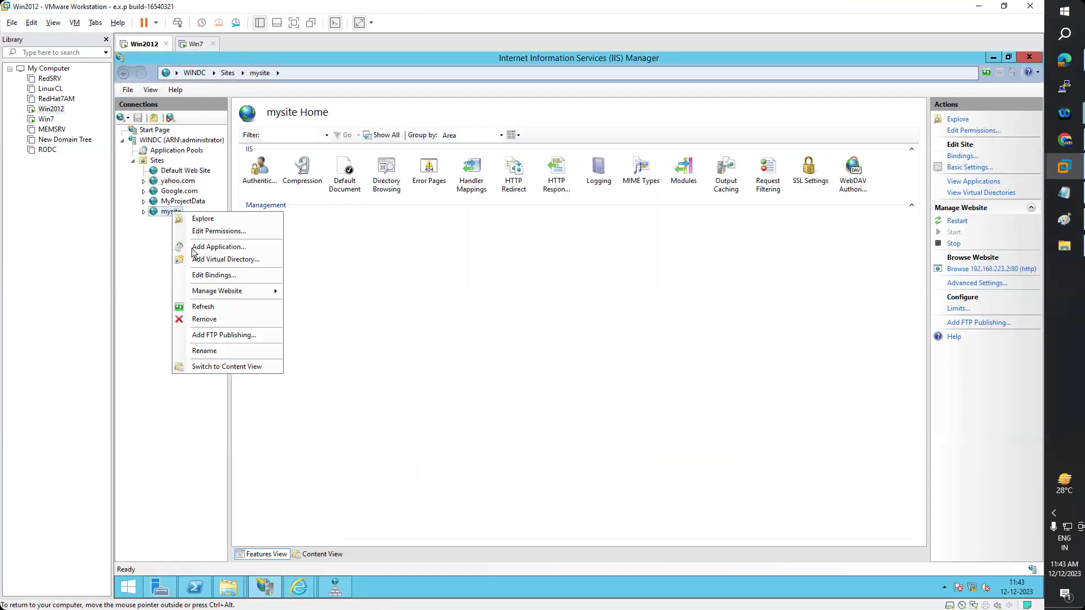
- Browse mysite, open its Default Document list, and open its D:\yahoo content folder in Explorer
{"action": "mouse_move", "coordinate": [243, 291]}
{"action": "left_click", "coordinate": [315, 334]}
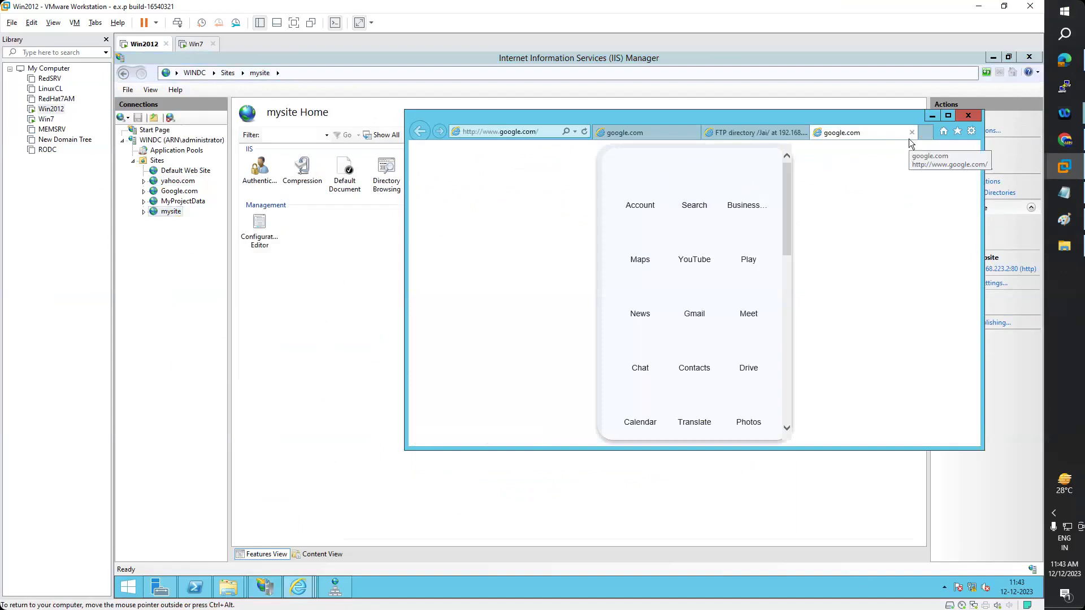
{"action": "left_click", "coordinate": [178, 249]}
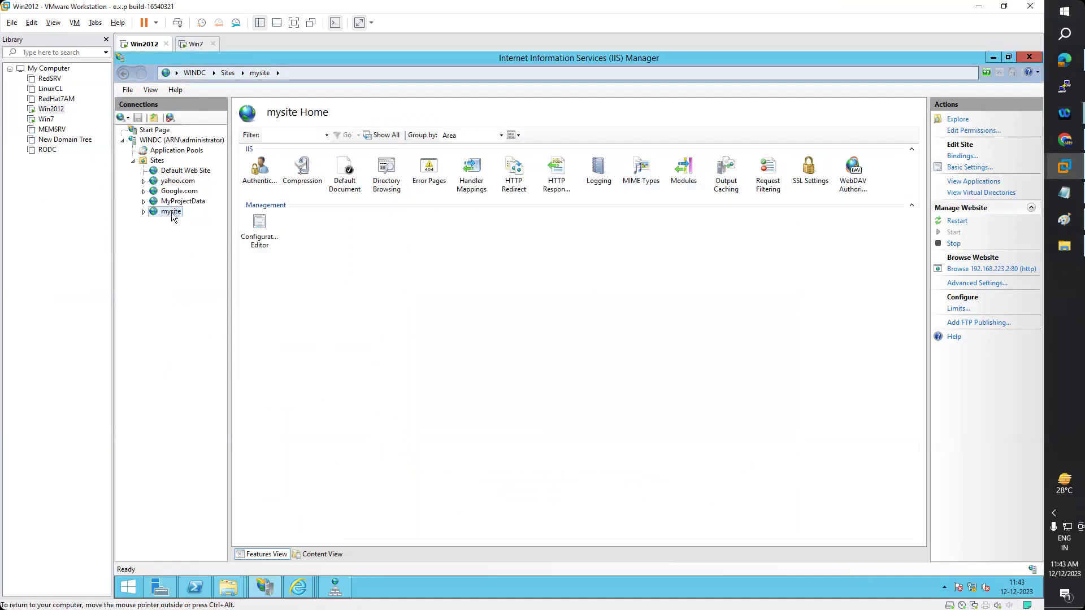
{"action": "left_click", "coordinate": [347, 172]}
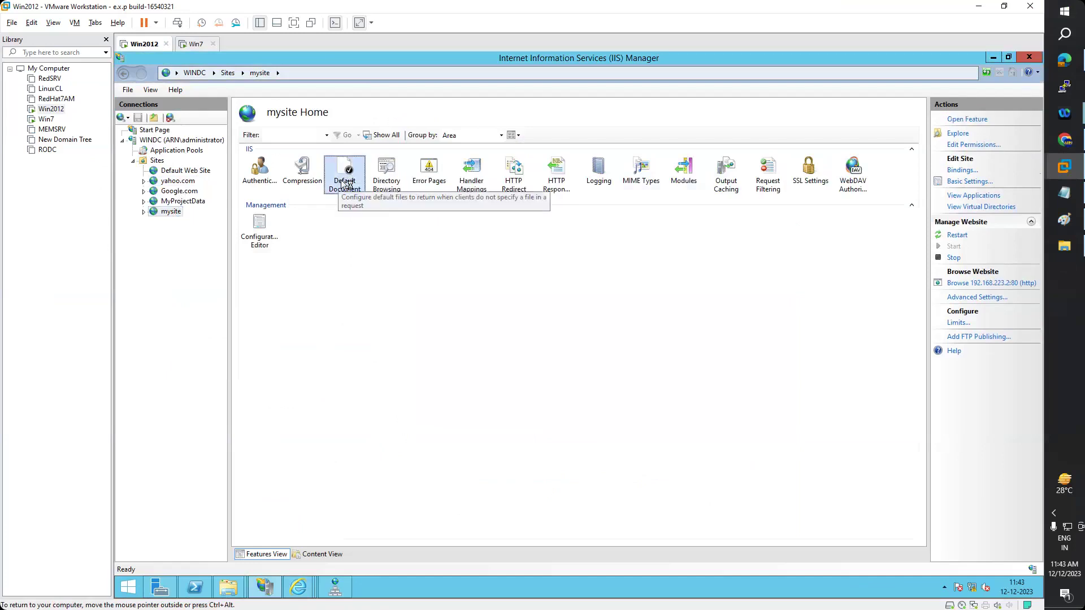
{"action": "double_click", "coordinate": [347, 172]}
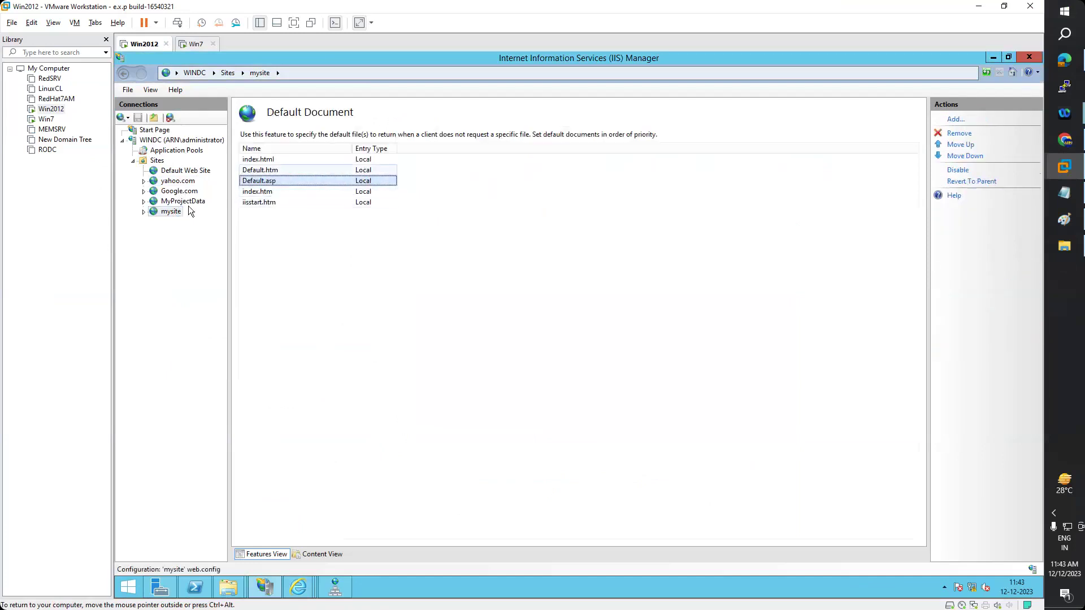
{"action": "right_click", "coordinate": [174, 217]}
{"action": "left_click", "coordinate": [218, 224]}
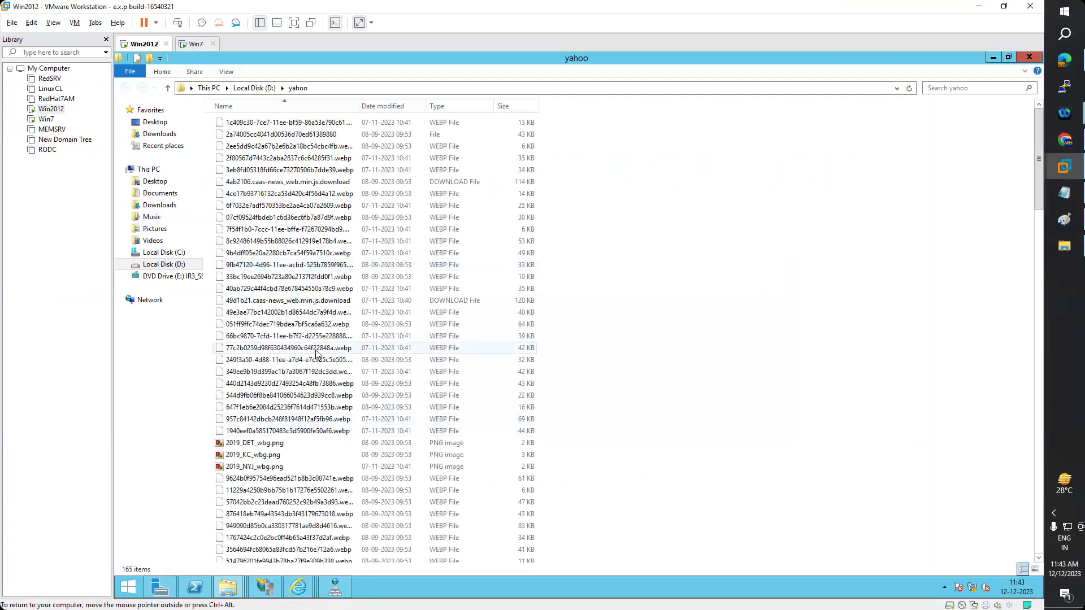
- Scroll the D:\yahoo folder and jump to index.html to confirm it exists
{"action": "scroll", "coordinate": [316, 354], "scroll_direction": "down", "scroll_amount": 20}
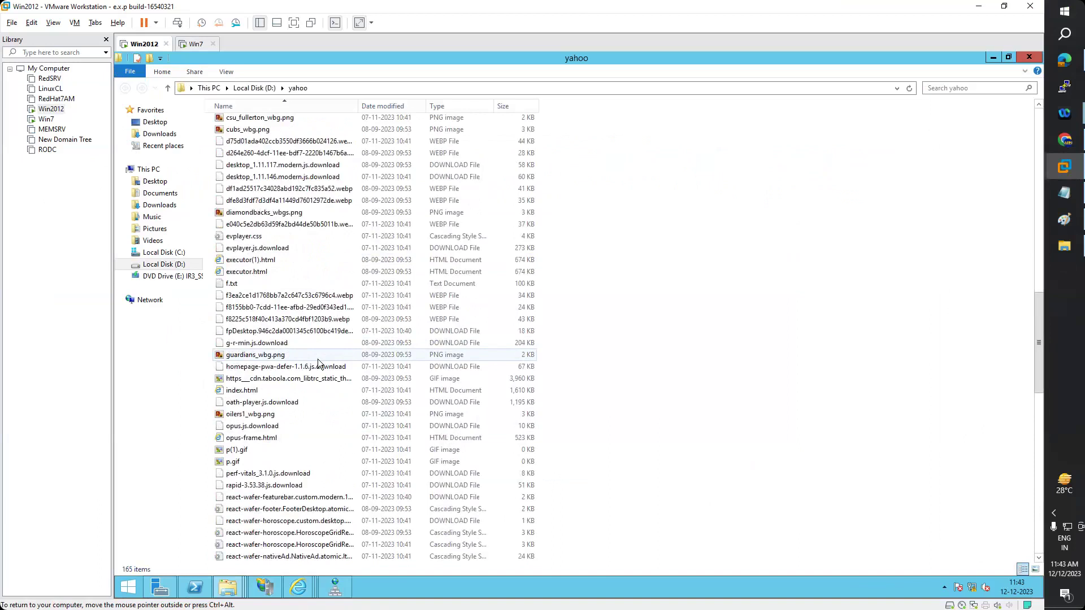
{"action": "scroll", "coordinate": [318, 360], "scroll_direction": "down", "scroll_amount": 13}
{"action": "left_click", "coordinate": [319, 296]}
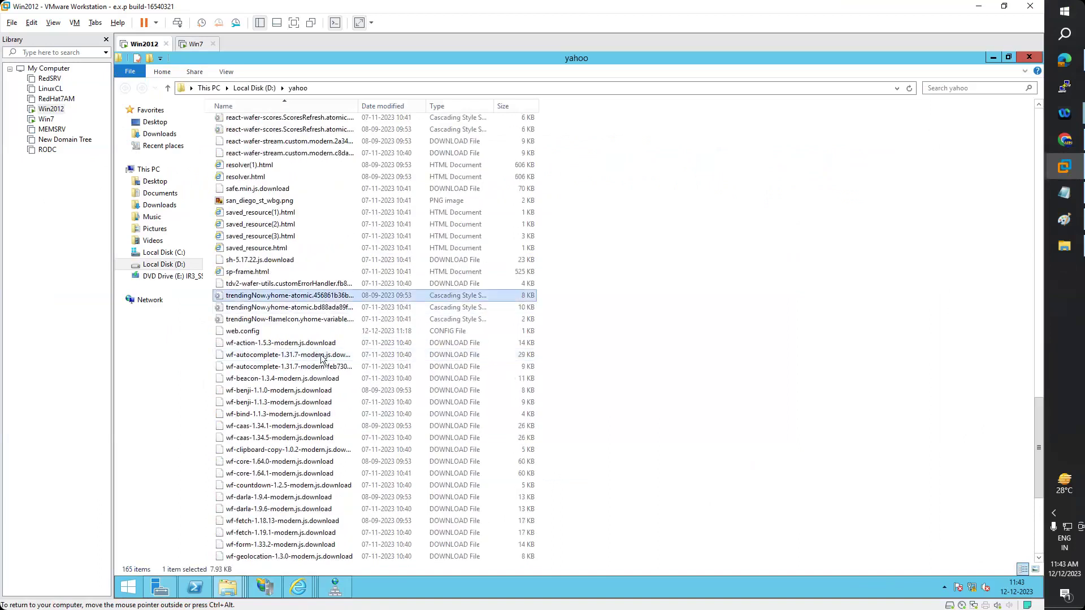
{"action": "scroll", "coordinate": [322, 358], "scroll_direction": "up", "scroll_amount": 7}
{"action": "key", "text": "i"}
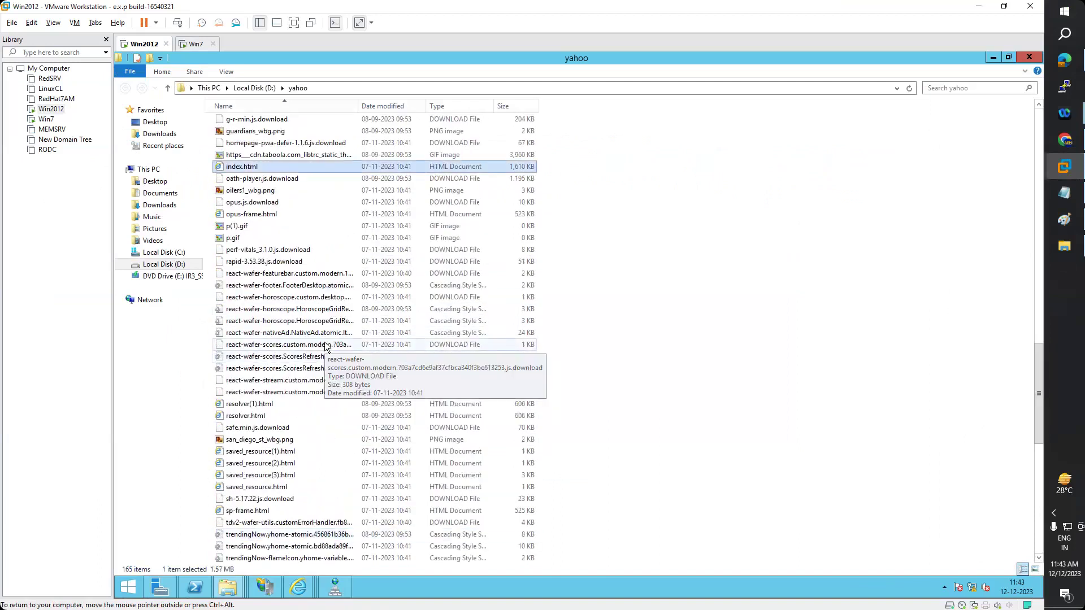
{"action": "mouse_move", "coordinate": [344, 591]}
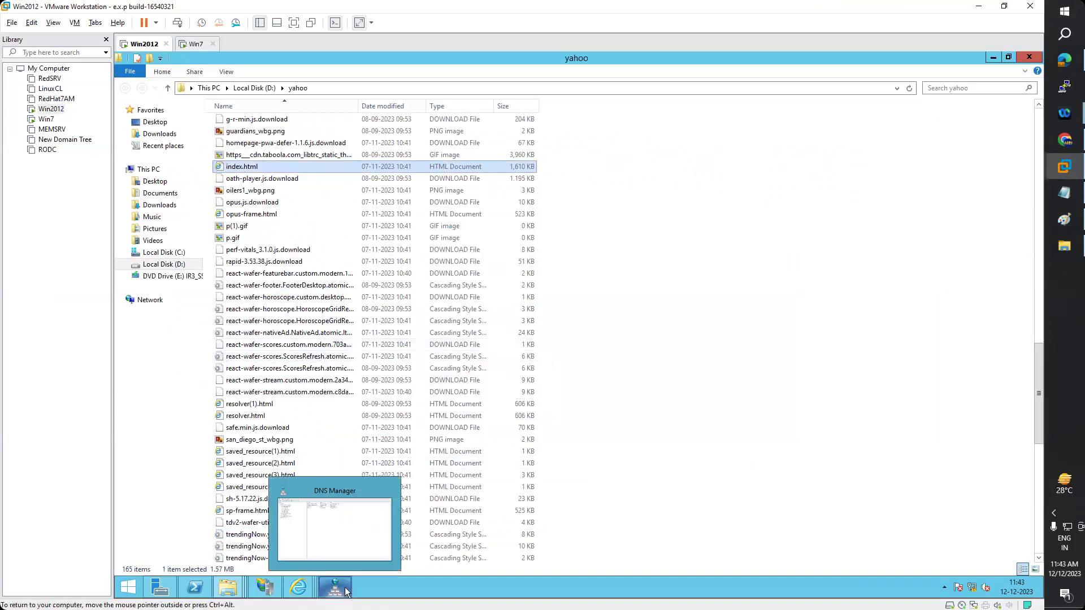
- Move index.htm above Default.asp in mysite's default documents, confirming the change
{"action": "left_click", "coordinate": [265, 588]}
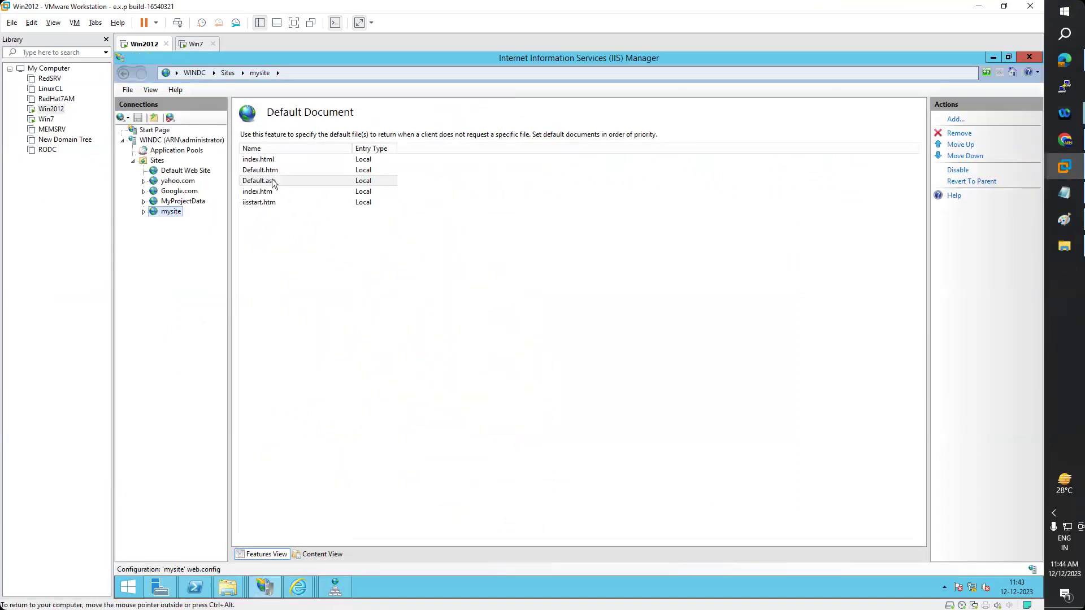
{"action": "left_click", "coordinate": [258, 192]}
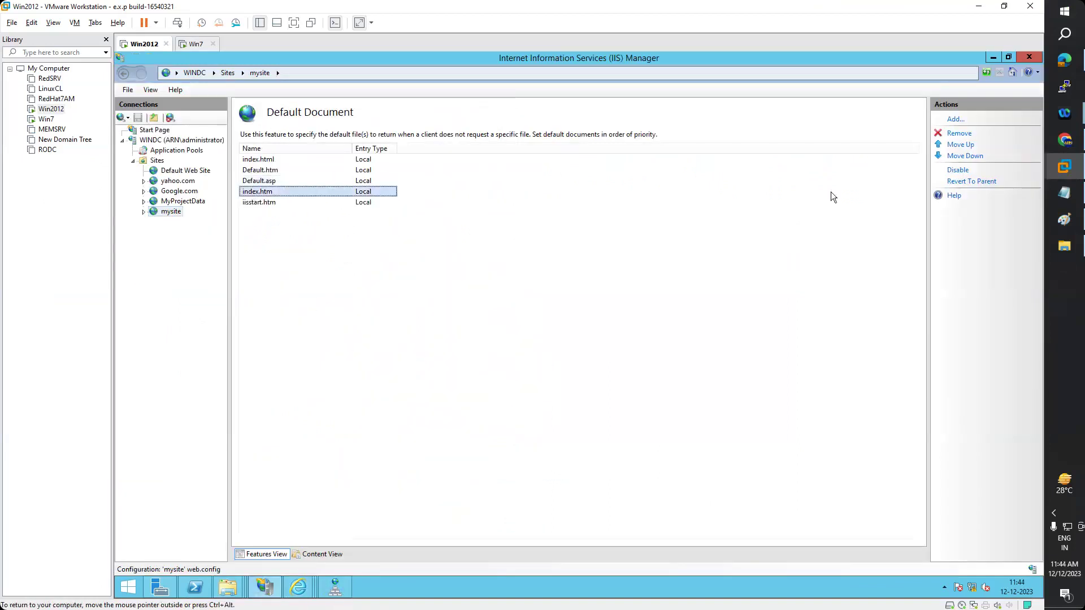
{"action": "left_click", "coordinate": [961, 146]}
{"action": "left_click", "coordinate": [576, 361]}
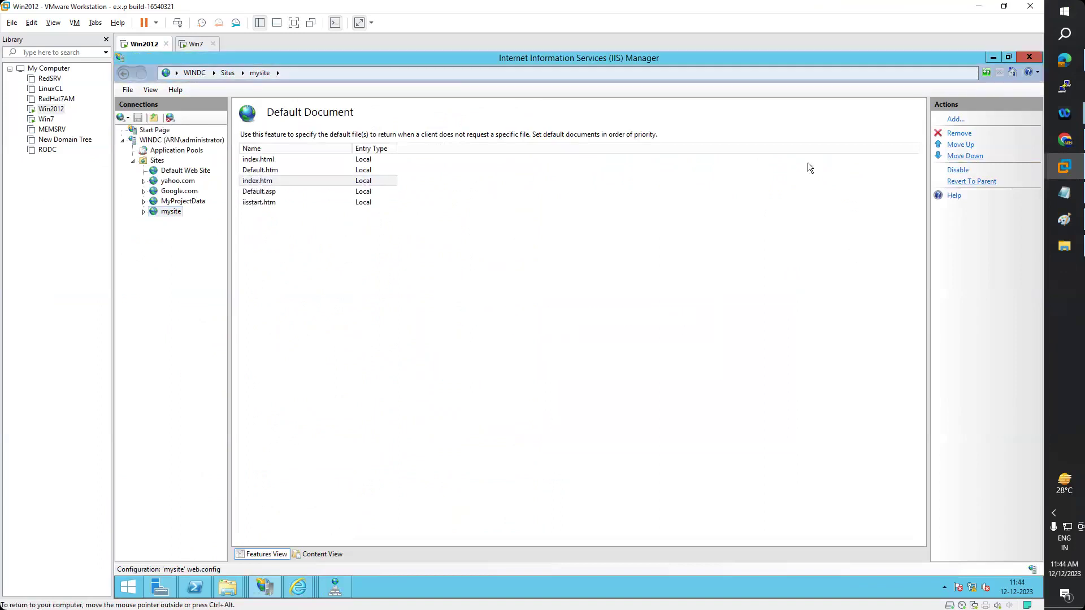
{"action": "left_click", "coordinate": [260, 161]}
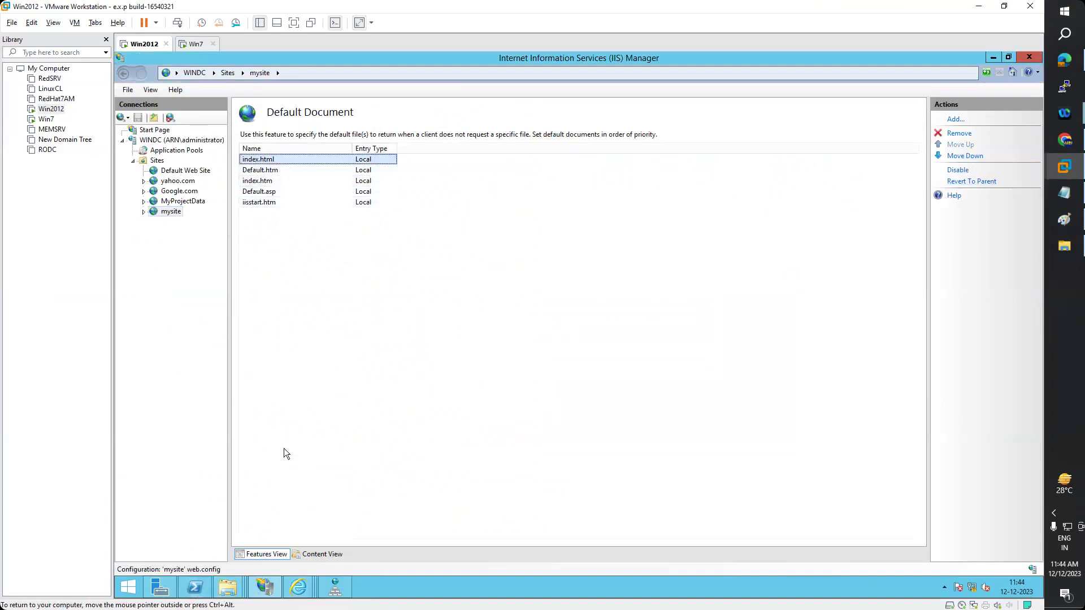
{"action": "left_click", "coordinate": [298, 586]}
{"action": "left_click", "coordinate": [417, 526]}
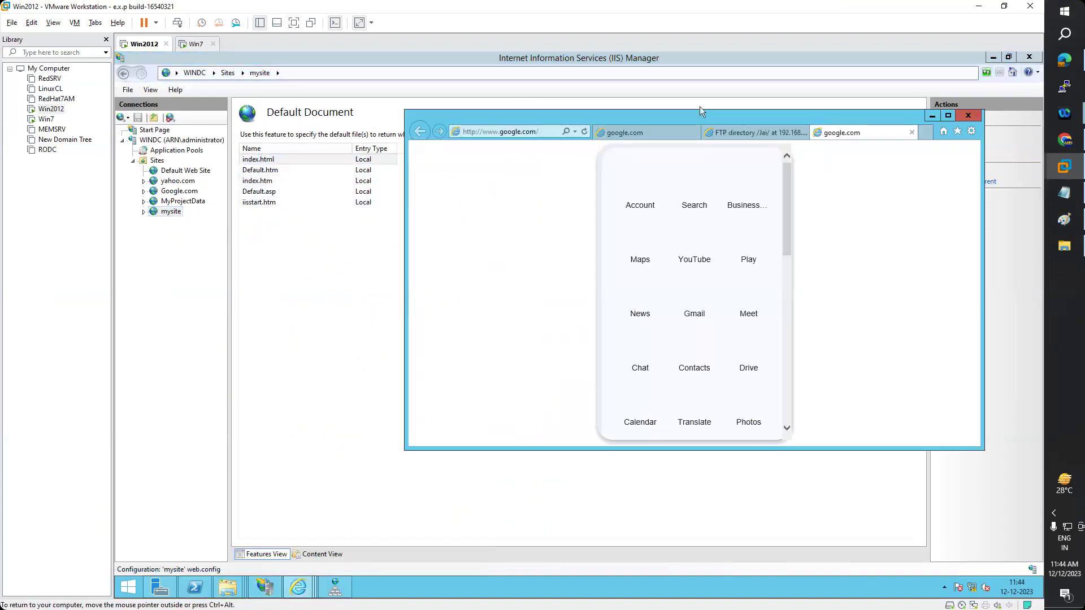
{"action": "left_click", "coordinate": [500, 131]}
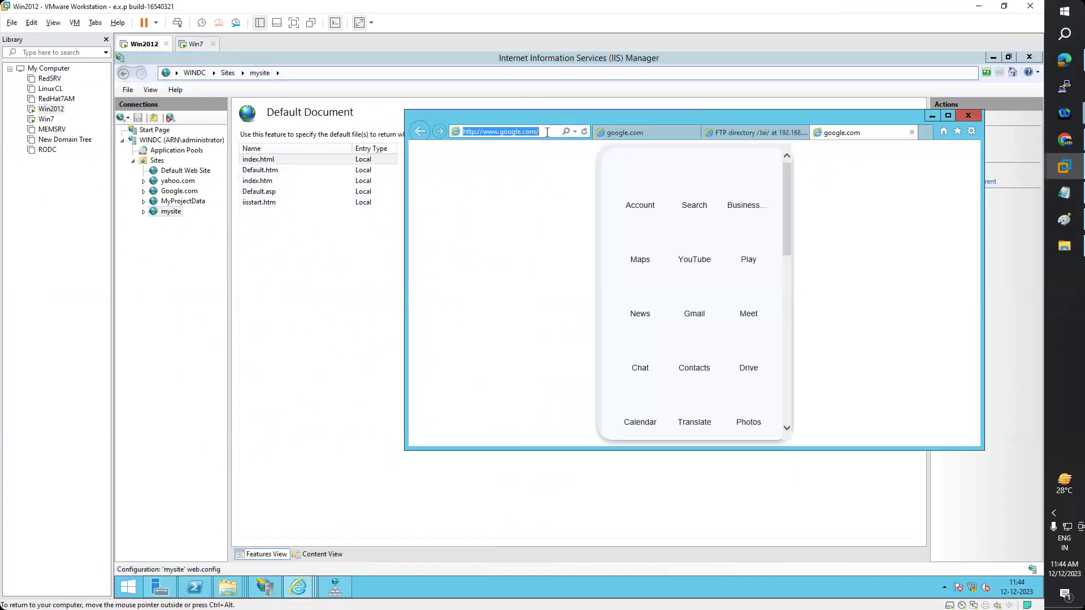
{"action": "type", "text": "h"}
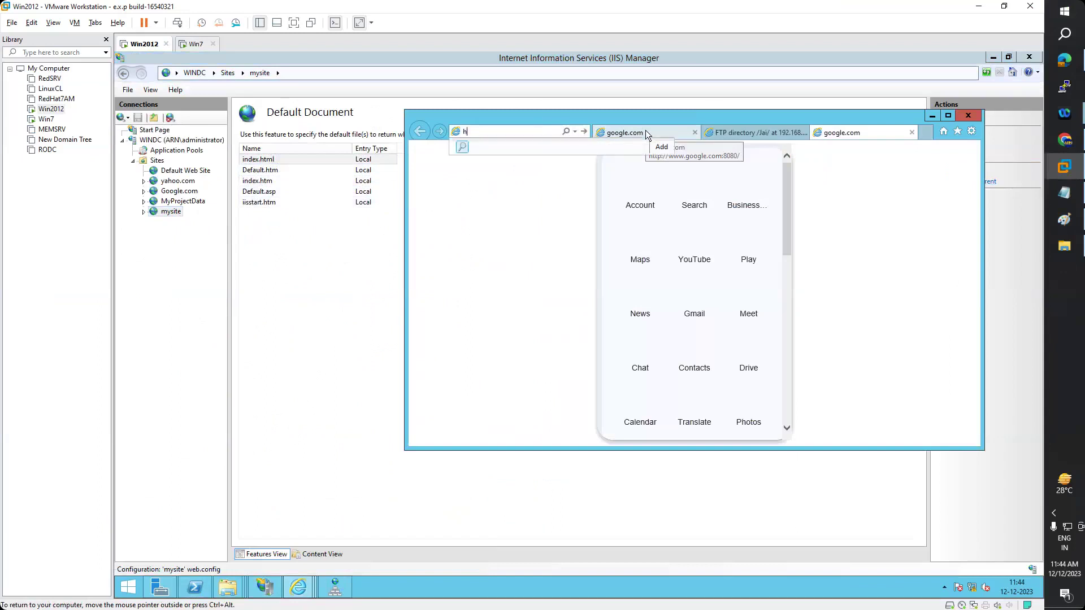
{"action": "type", "text": "ttp://192.168."}
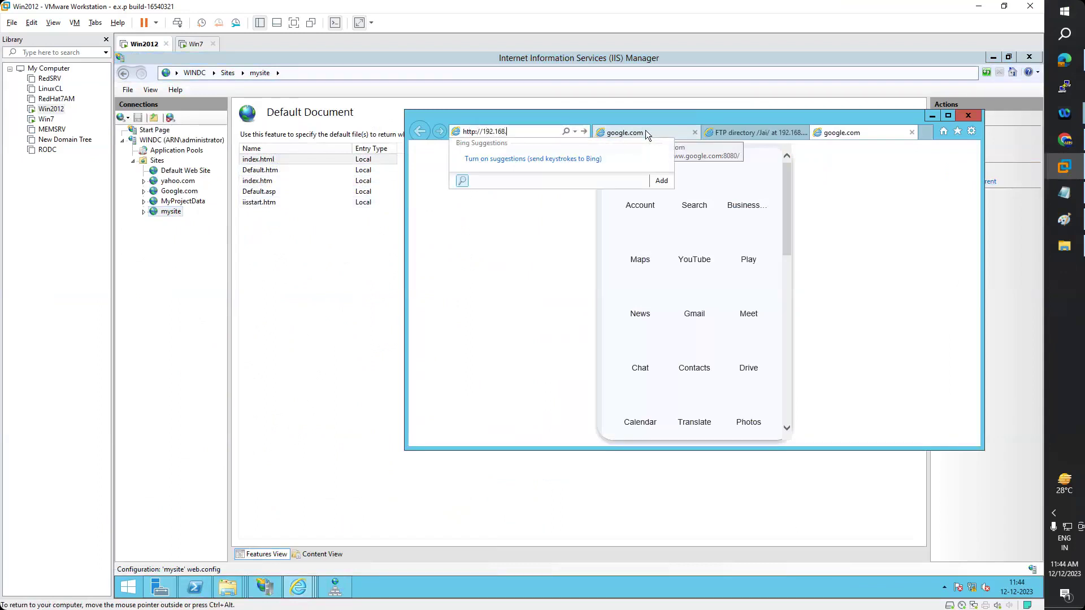
{"action": "type", "text": "223"}
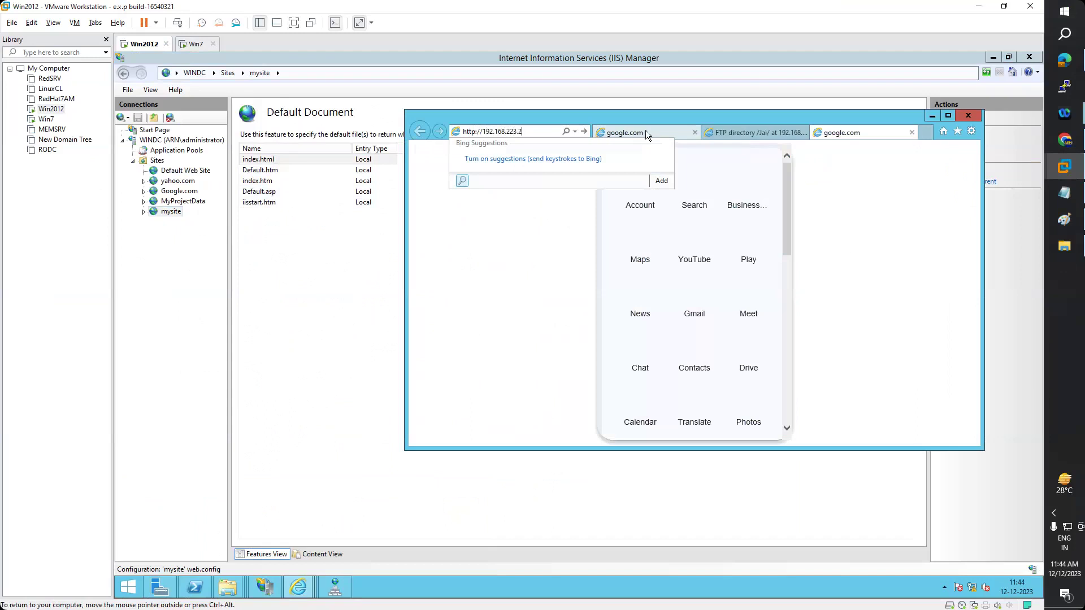
{"action": "key", "text": "Escape"}
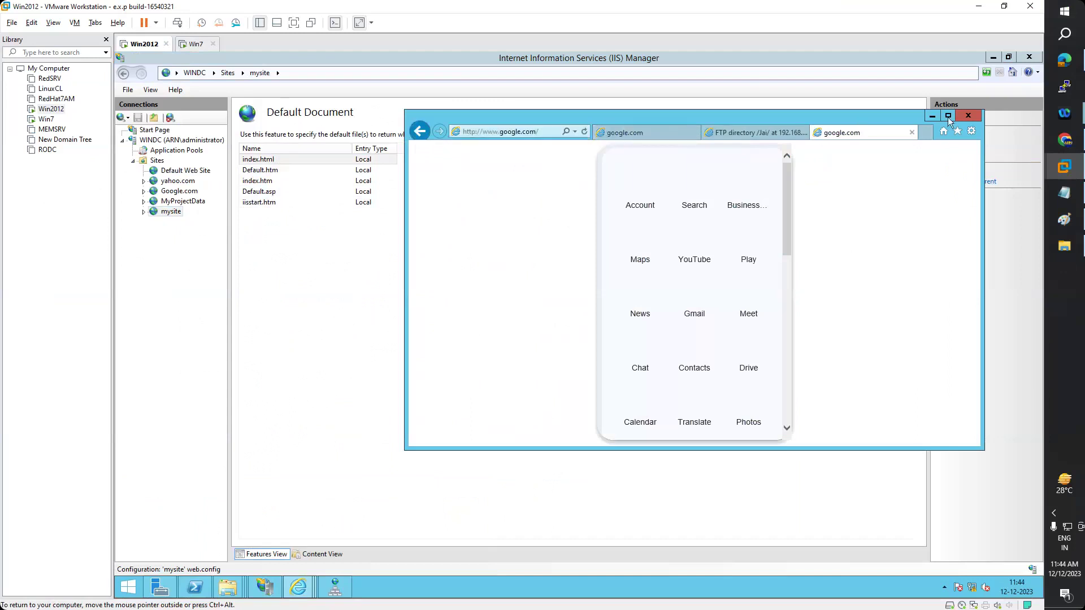
{"action": "double_click", "coordinate": [931, 124]}
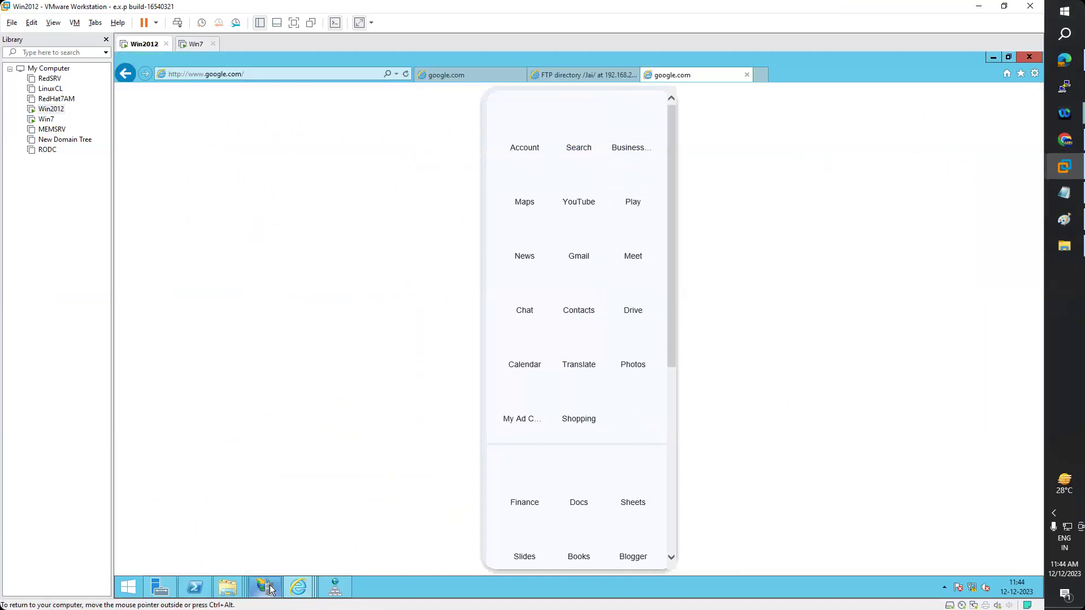
{"action": "left_click", "coordinate": [266, 588]}
- Stop the yahoo.com and Google.com websites and the MyProjectData FTP site
{"action": "right_click", "coordinate": [177, 182]}
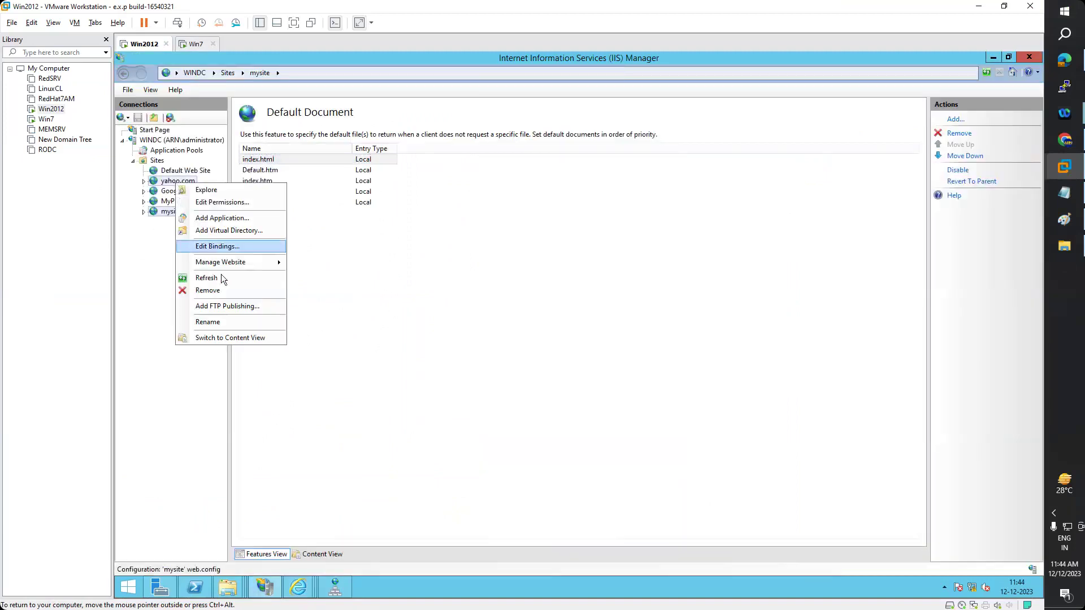
{"action": "mouse_move", "coordinate": [289, 263]}
{"action": "left_click", "coordinate": [313, 287]}
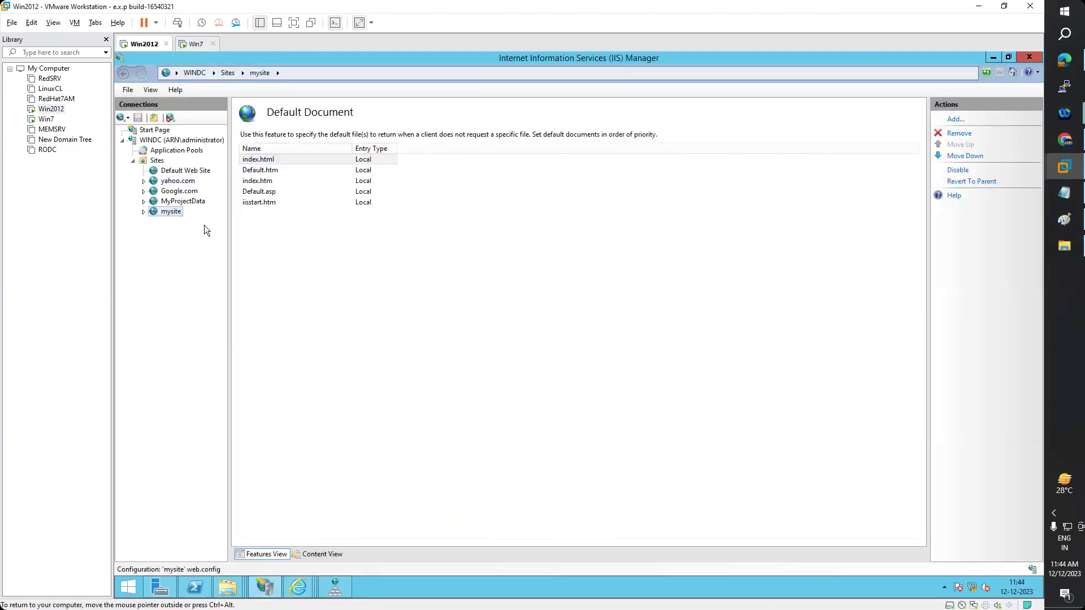
{"action": "right_click", "coordinate": [178, 192]}
{"action": "mouse_move", "coordinate": [241, 269]}
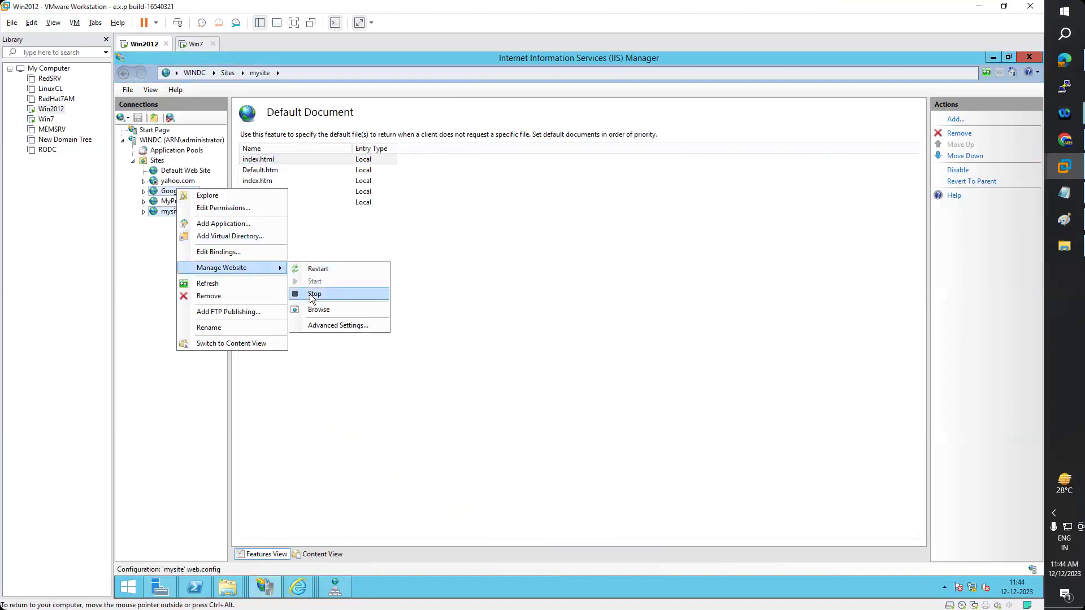
{"action": "left_click", "coordinate": [311, 295]}
{"action": "right_click", "coordinate": [190, 201]}
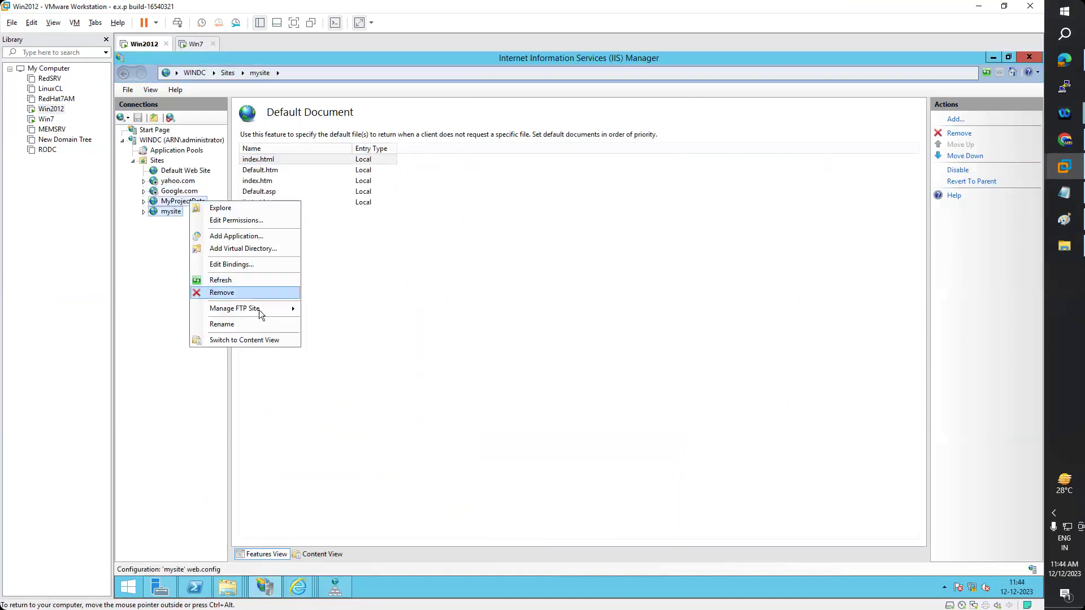
{"action": "mouse_move", "coordinate": [259, 310]}
{"action": "left_click", "coordinate": [327, 339]}
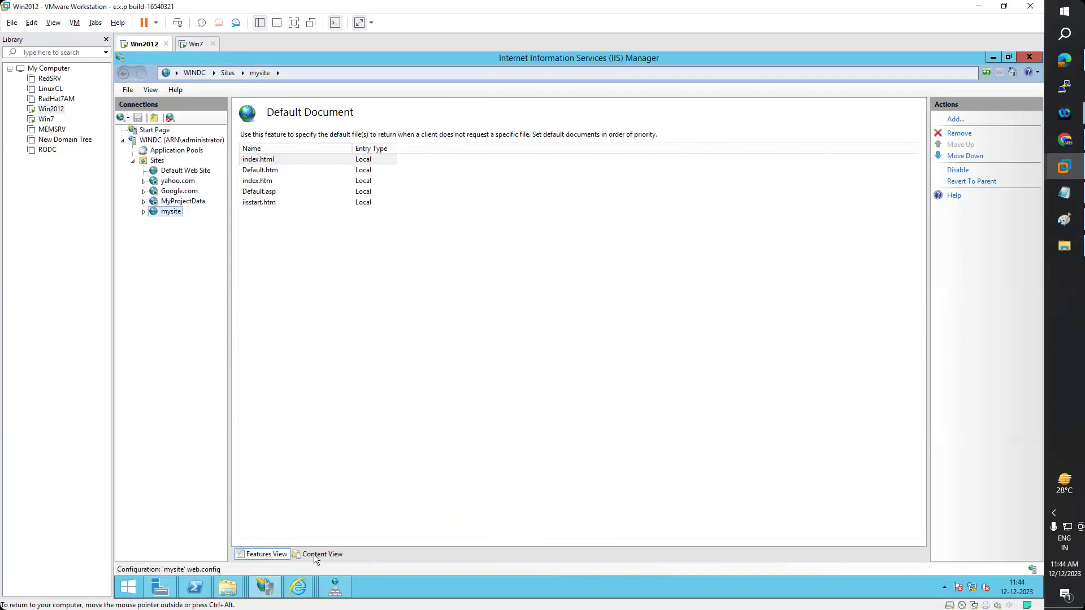
- Close Internet Explorer with all its tabs
{"action": "left_click", "coordinate": [298, 588]}
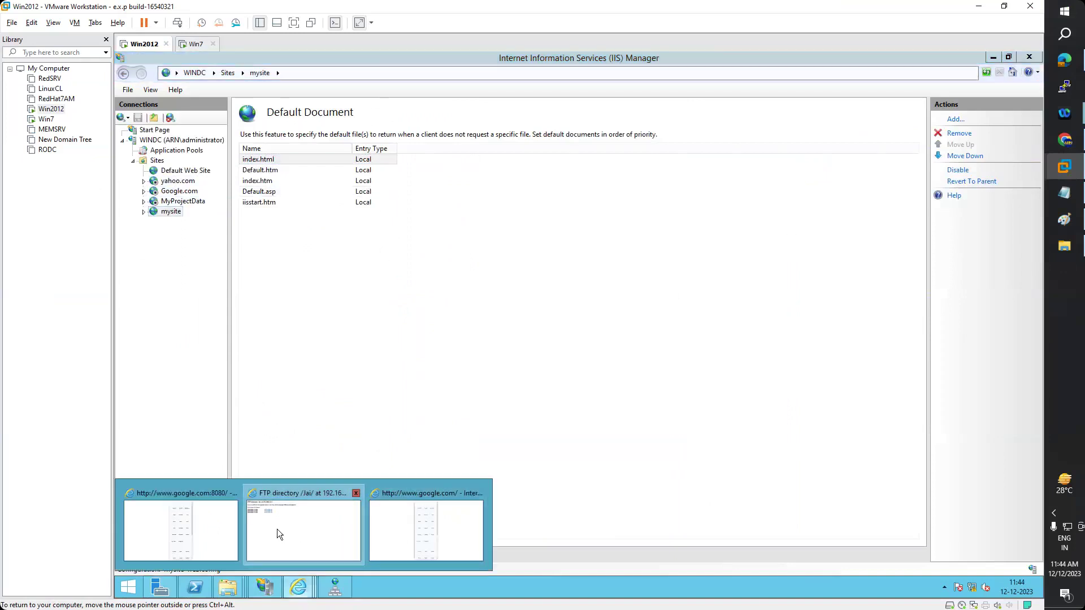
{"action": "left_click", "coordinate": [277, 529]}
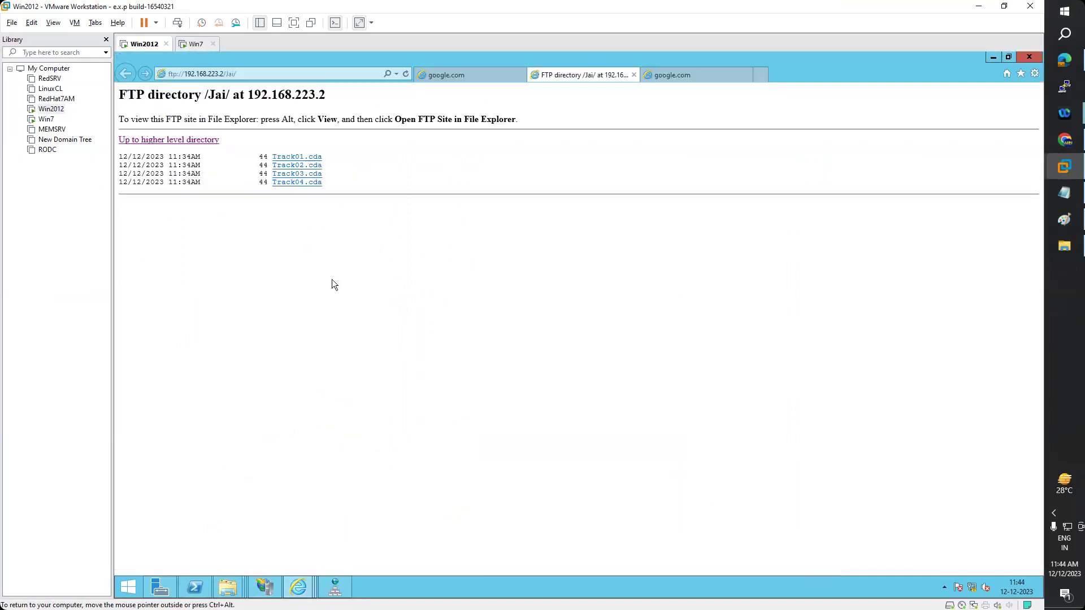
{"action": "left_click", "coordinate": [1029, 57]}
{"action": "left_click", "coordinate": [560, 324]}
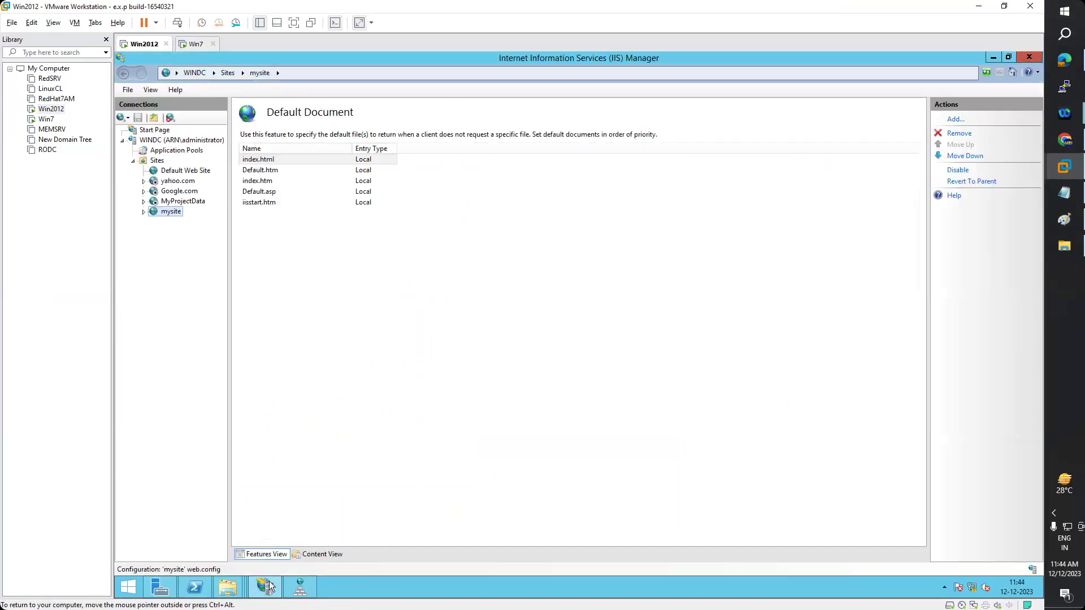
- Browse mysite in Internet Explorer from its Manage Website menu
{"action": "right_click", "coordinate": [168, 211]}
{"action": "mouse_move", "coordinate": [252, 291]}
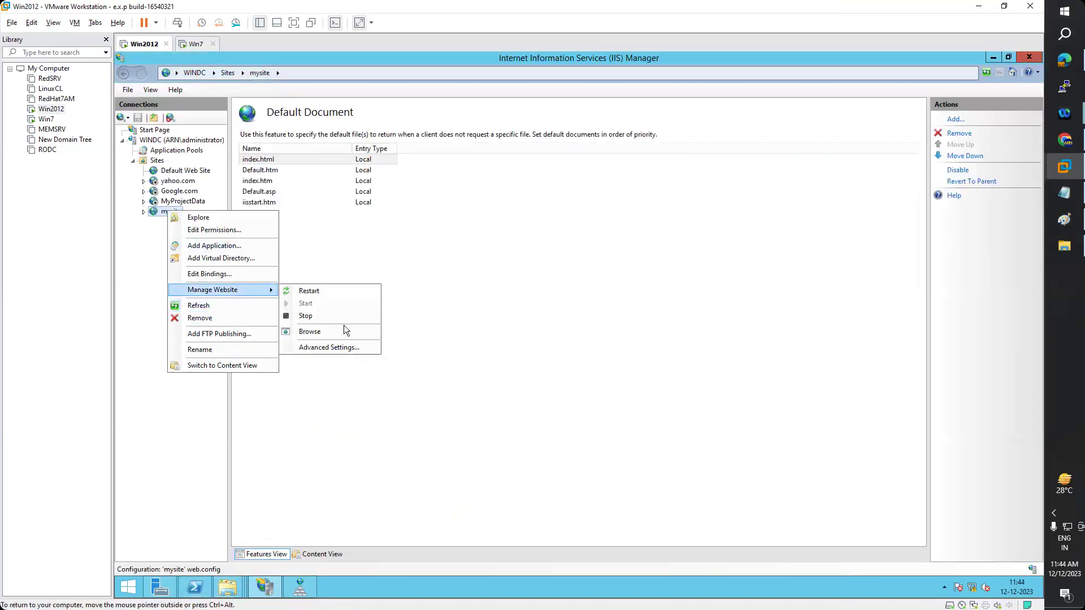
{"action": "left_click", "coordinate": [313, 333]}
{"action": "left_click", "coordinate": [333, 586]}
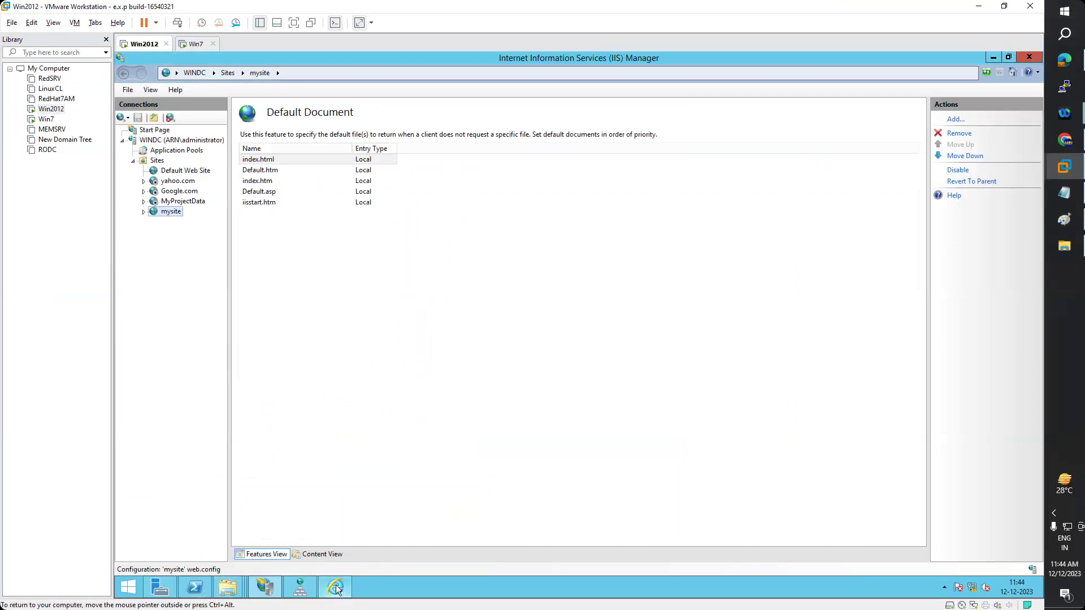
{"action": "left_click", "coordinate": [267, 70]}
{"action": "left_click", "coordinate": [294, 72]}
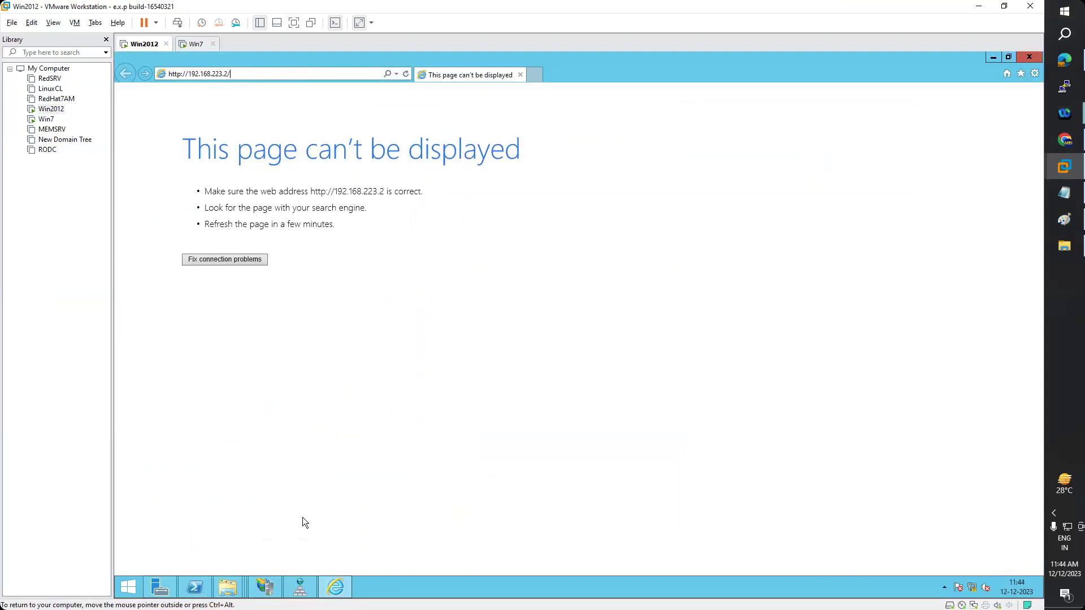
{"action": "type", "text": "index.html"}
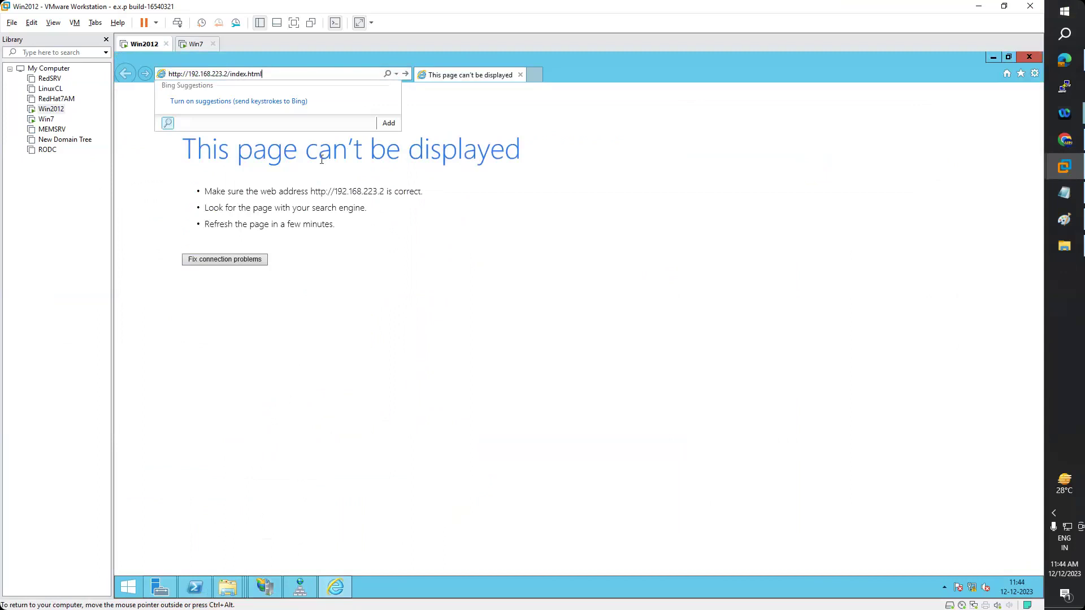
{"action": "key", "text": "Return"}
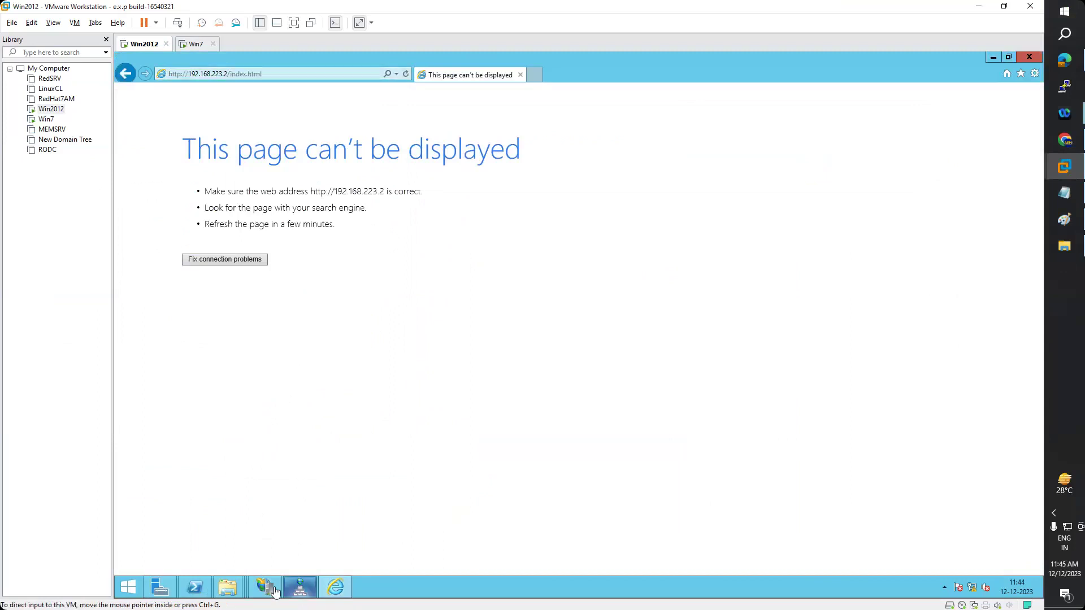
{"action": "mouse_move", "coordinate": [266, 588]}
{"action": "left_click", "coordinate": [277, 531]}
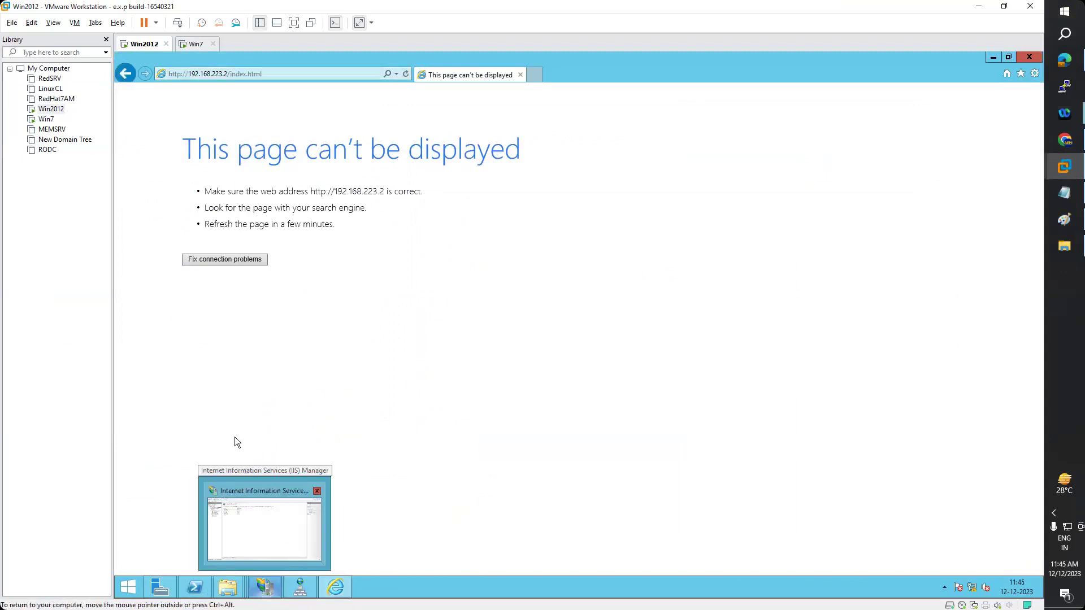
{"action": "right_click", "coordinate": [165, 212]}
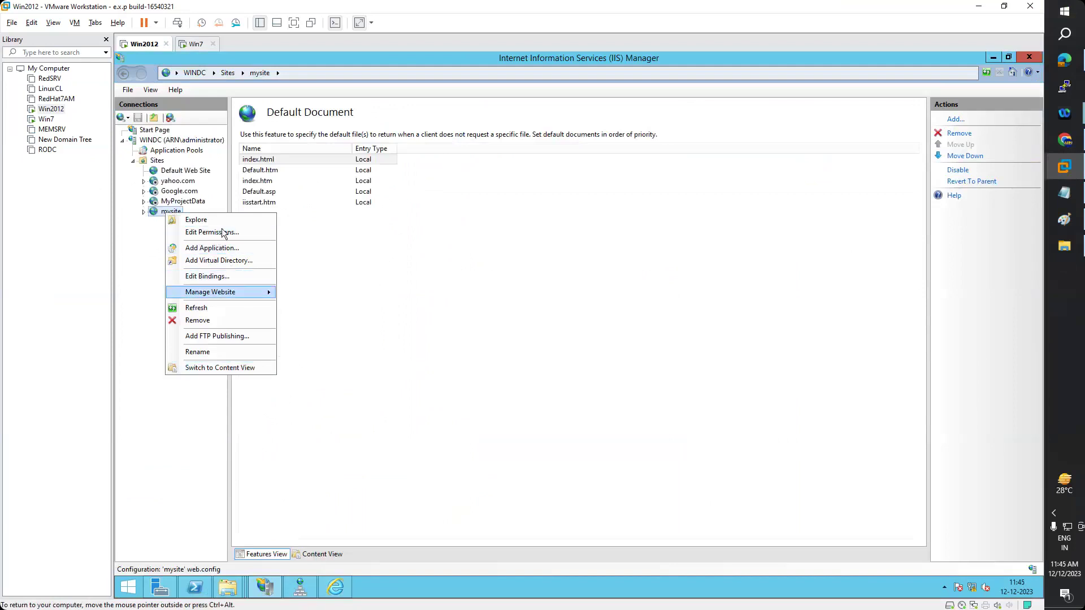
- Open mysite's content folder and copy its path D:\yahoo
{"action": "left_click", "coordinate": [219, 219]}
{"action": "left_click", "coordinate": [544, 233]}
{"action": "right_click", "coordinate": [442, 236]}
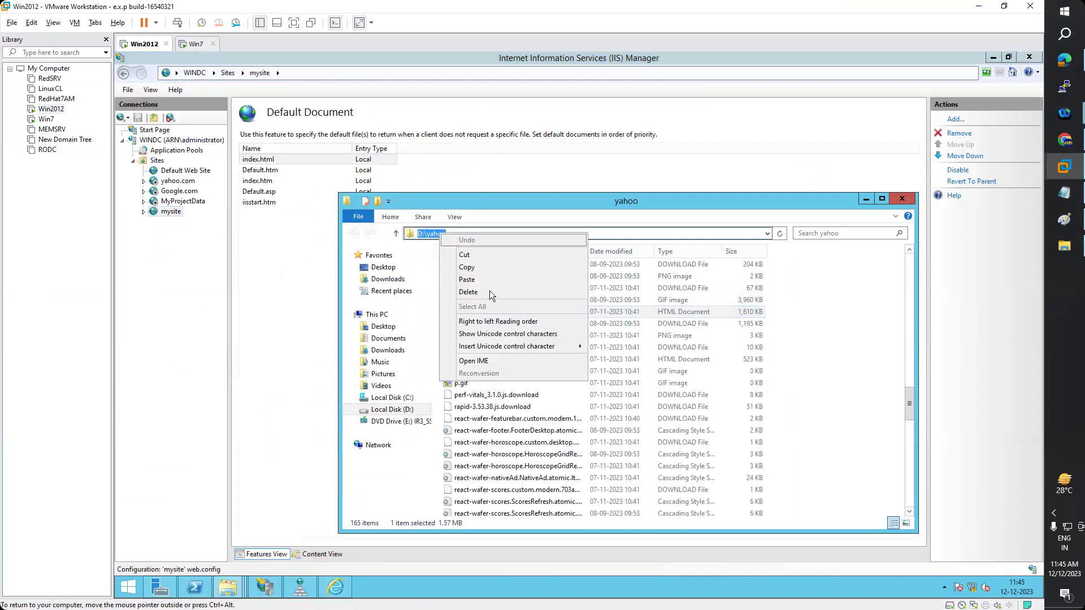
{"action": "left_click", "coordinate": [472, 265]}
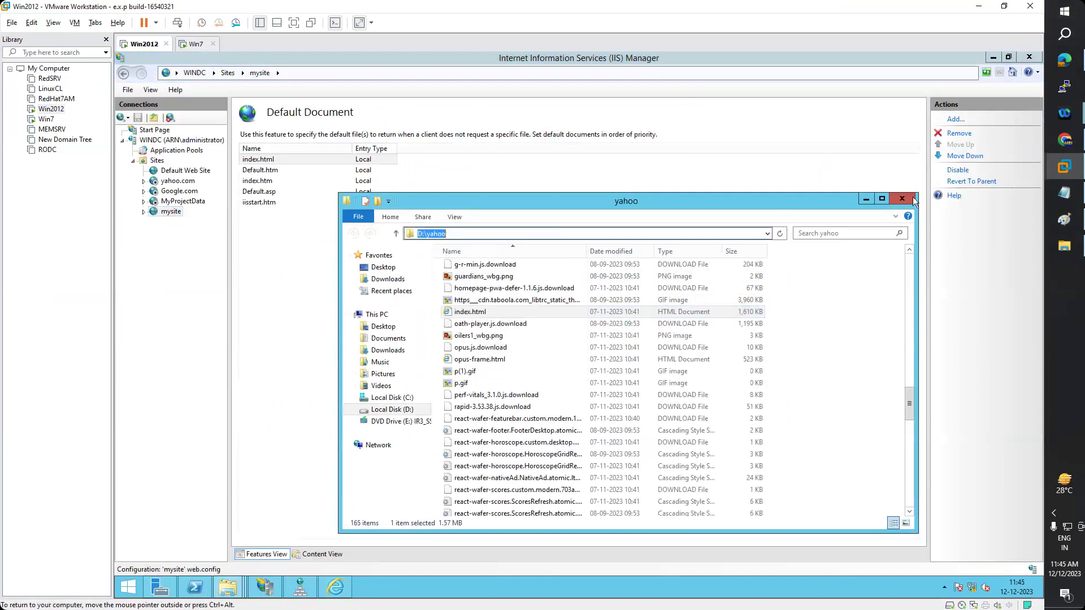
{"action": "left_click", "coordinate": [902, 198]}
- Check mysite's physical path in Advanced Settings without changing it
{"action": "right_click", "coordinate": [173, 214]}
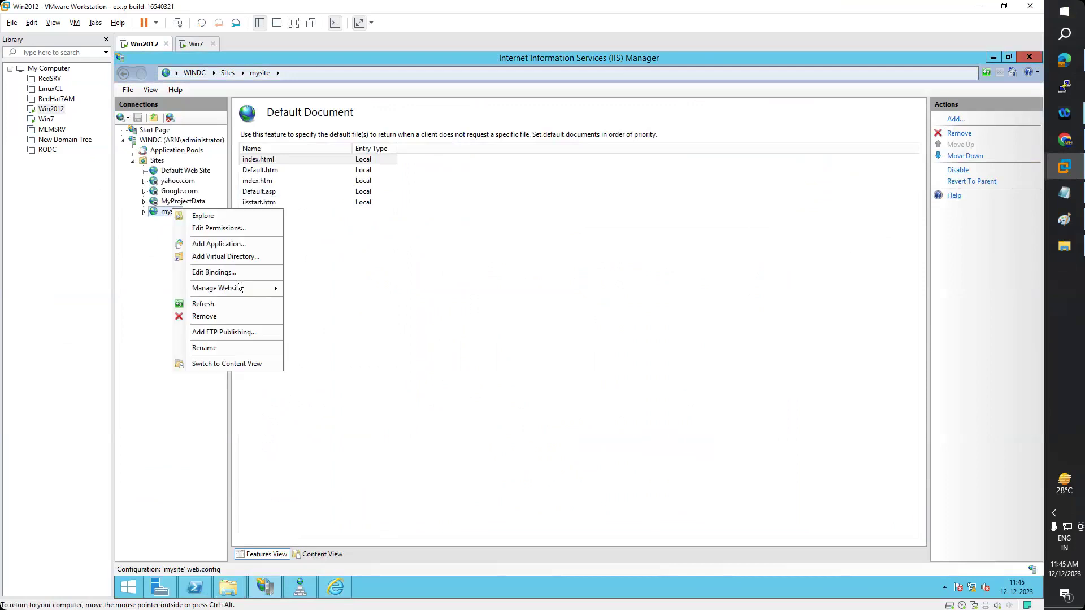
{"action": "mouse_move", "coordinate": [263, 287]}
{"action": "left_click", "coordinate": [346, 347]}
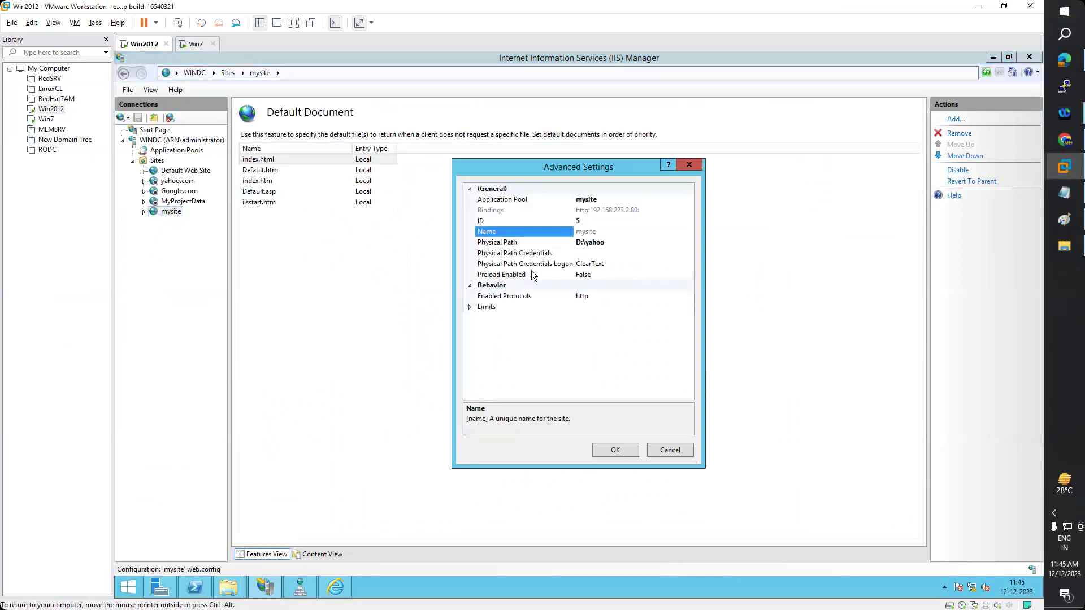
{"action": "left_click", "coordinate": [614, 244]}
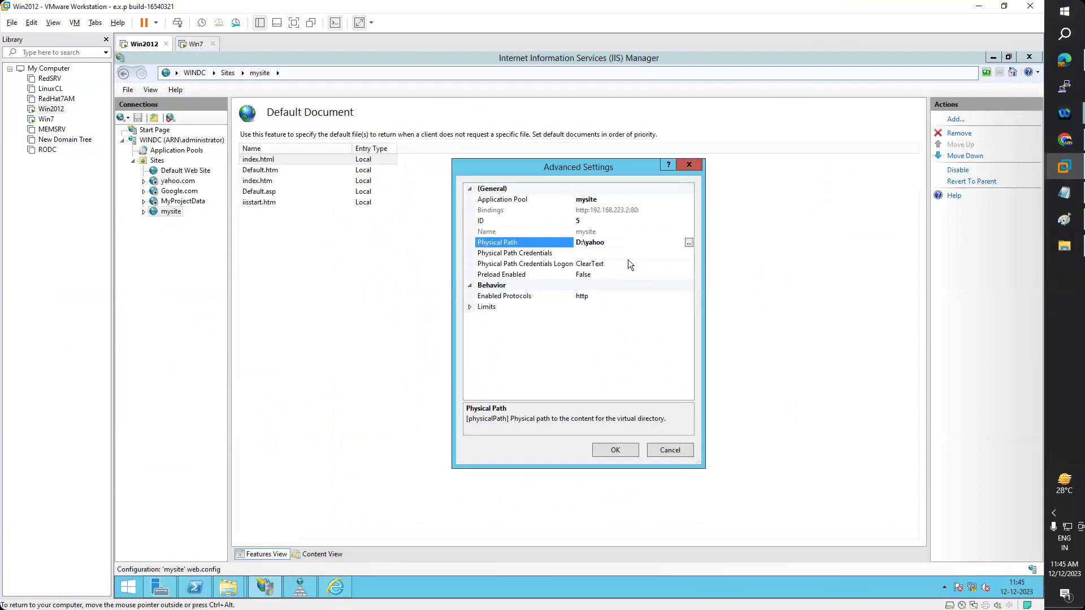
{"action": "left_click", "coordinate": [615, 451]}
{"action": "left_click", "coordinate": [258, 161]}
- Stop and start the mysite website, then bring the browser back
{"action": "right_click", "coordinate": [164, 211]}
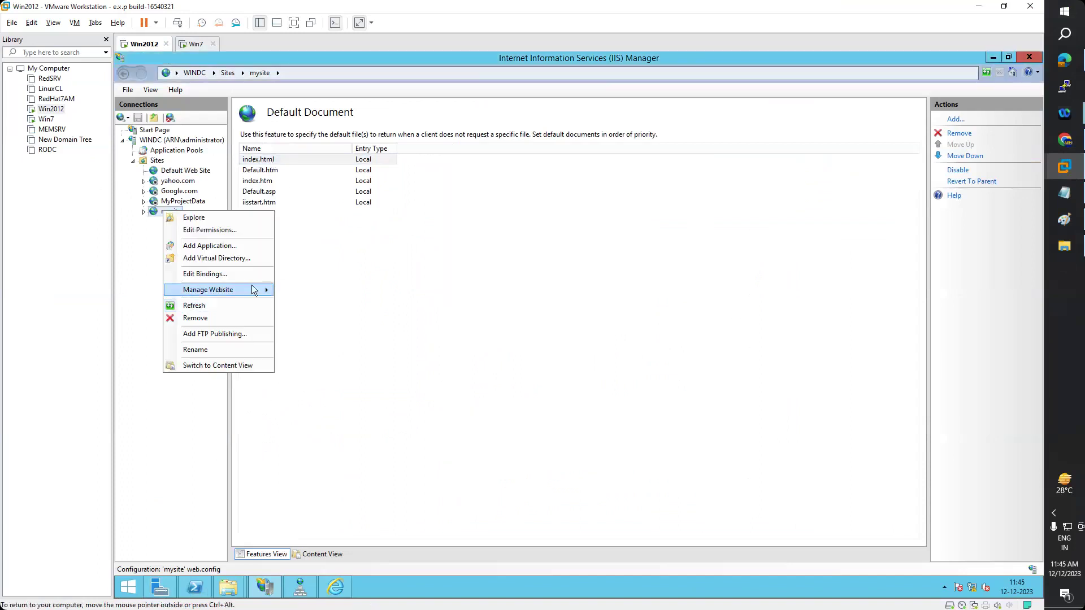
{"action": "mouse_move", "coordinate": [252, 290]}
{"action": "left_click", "coordinate": [305, 315]}
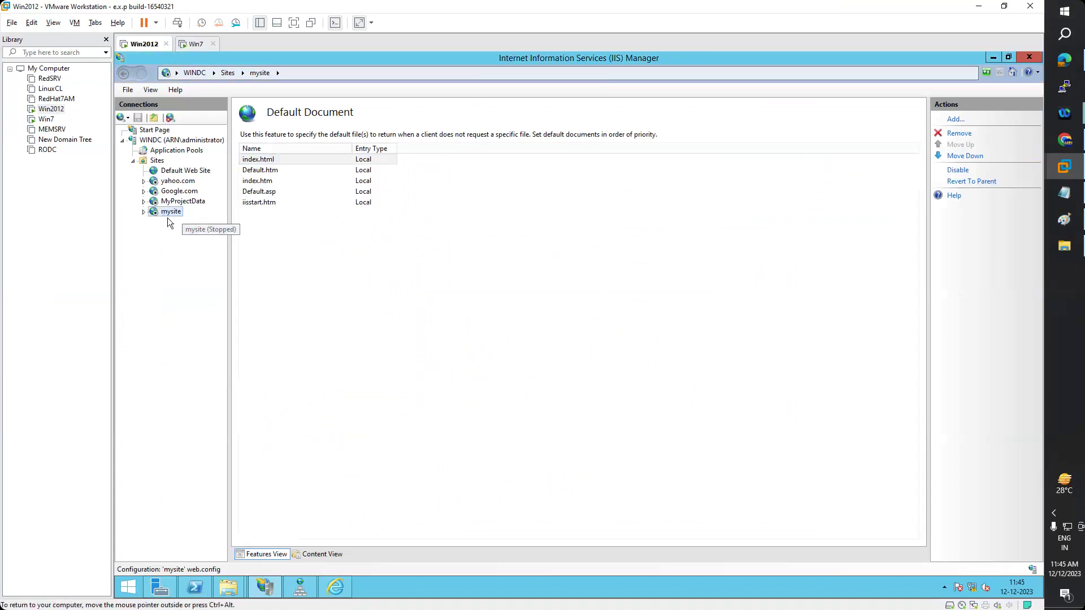
{"action": "right_click", "coordinate": [160, 211]}
{"action": "mouse_move", "coordinate": [239, 287]}
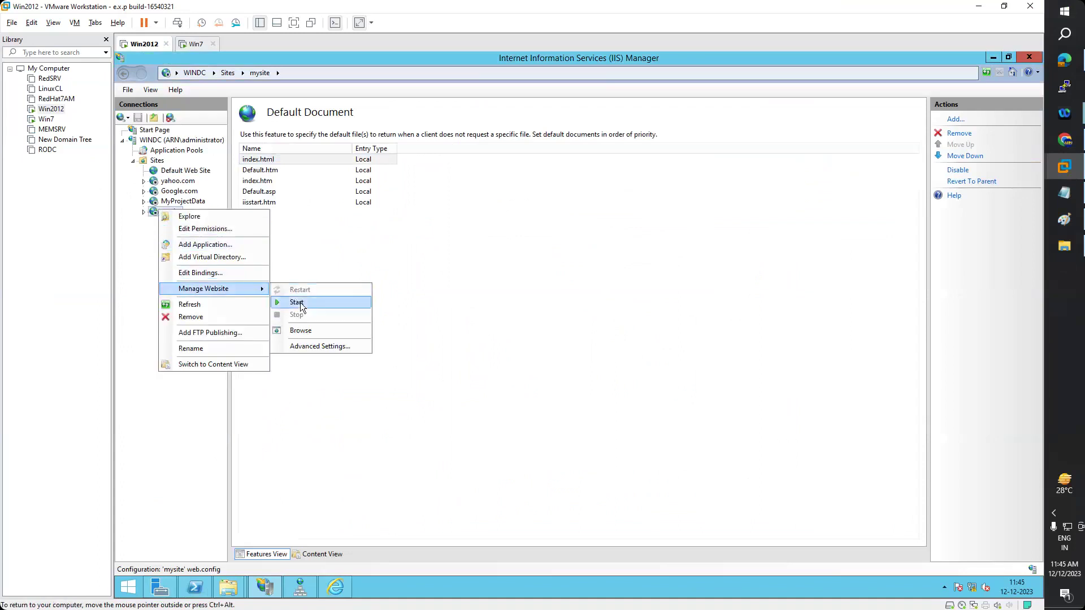
{"action": "left_click", "coordinate": [298, 303]}
{"action": "left_click", "coordinate": [335, 588]}
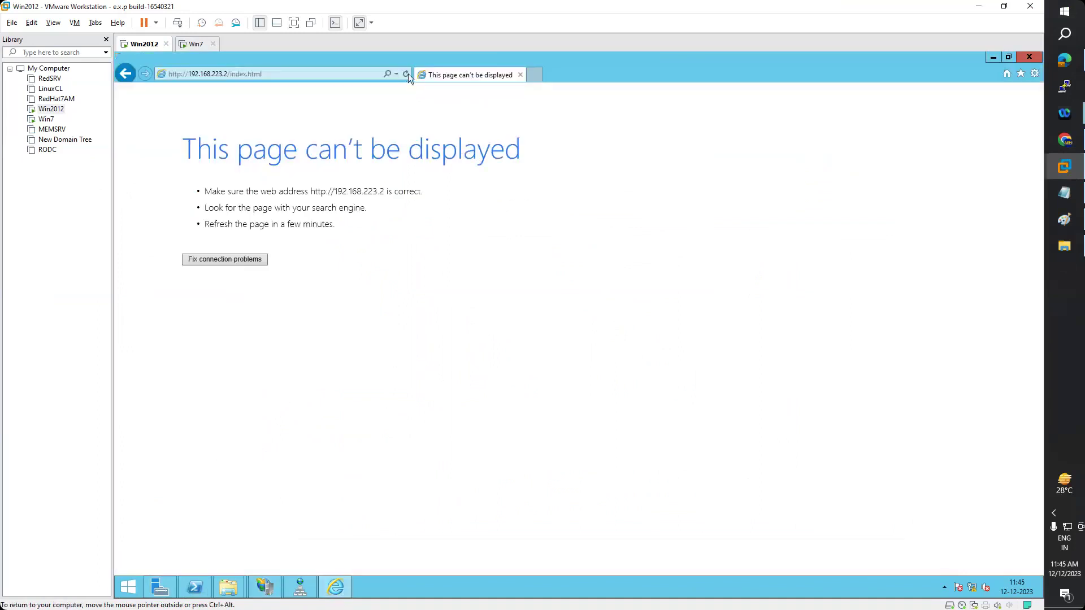
{"action": "left_click", "coordinate": [317, 71]}
{"action": "left_click", "coordinate": [332, 70]}
{"action": "key", "text": "BackSpace"}
{"action": "key", "text": "BackSpace"}
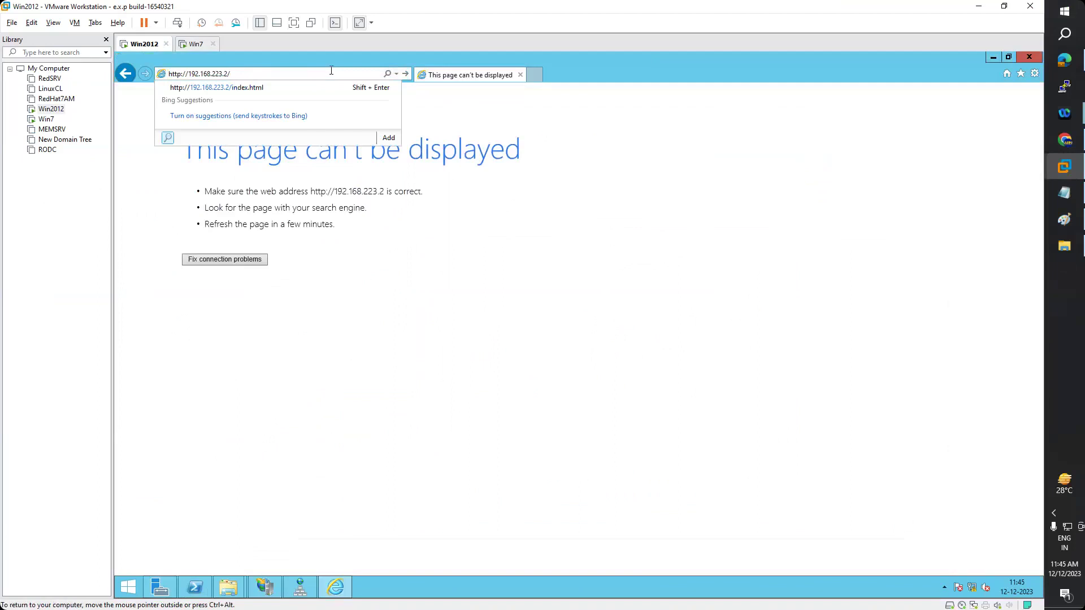
{"action": "type", "text": "yahoo/index.html"}
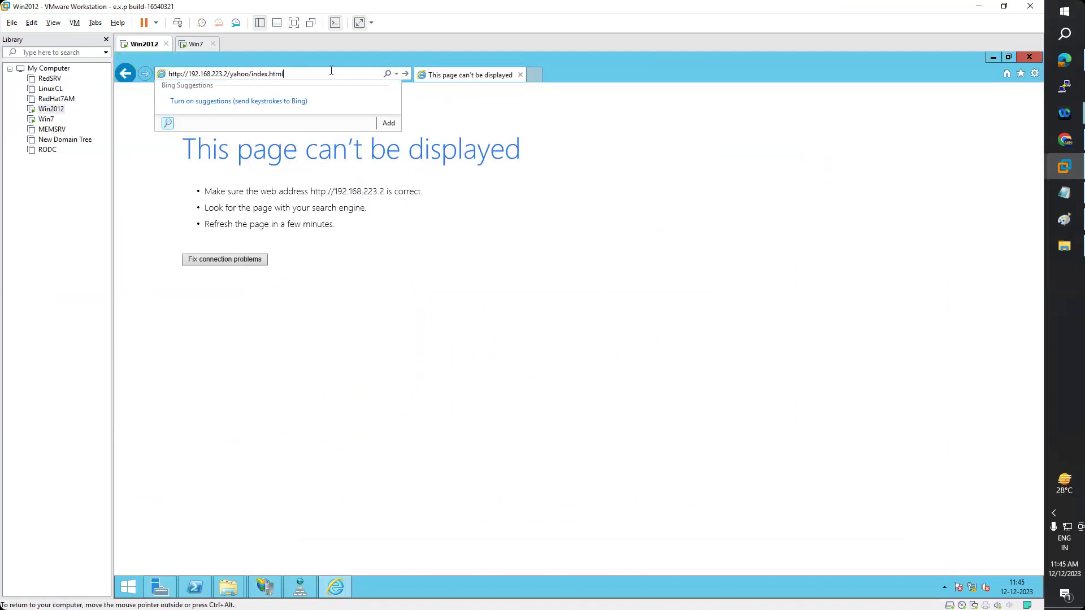
{"action": "key", "text": "Return"}
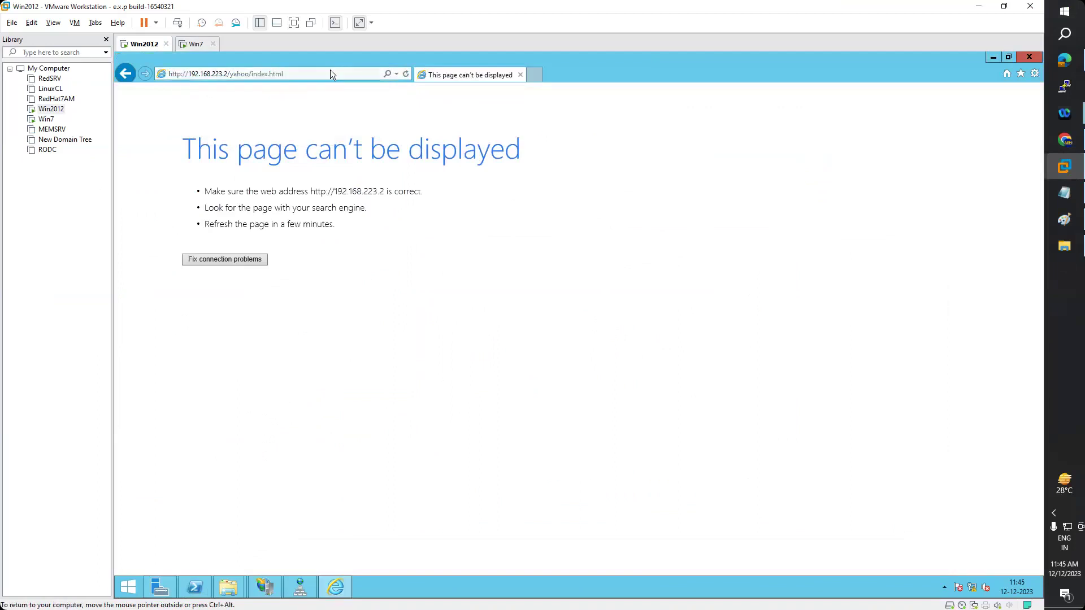
{"action": "left_click", "coordinate": [326, 70]}
{"action": "double_click", "coordinate": [328, 70]}
- Stop the Default Web Site in IIS Manager
{"action": "left_click", "coordinate": [300, 586]}
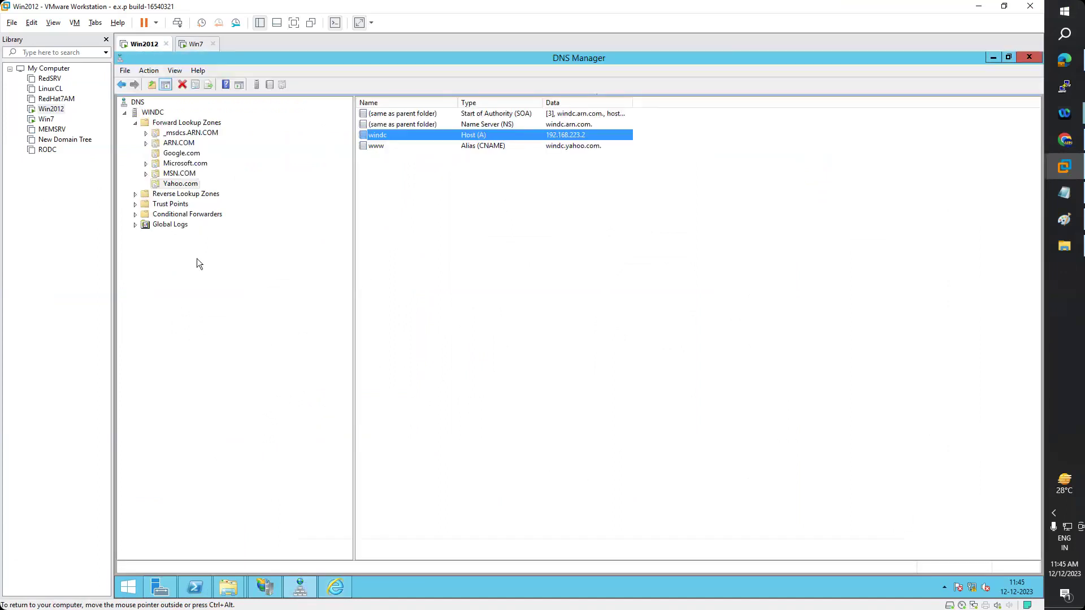
{"action": "left_click", "coordinate": [298, 582]}
{"action": "left_click", "coordinate": [265, 587]}
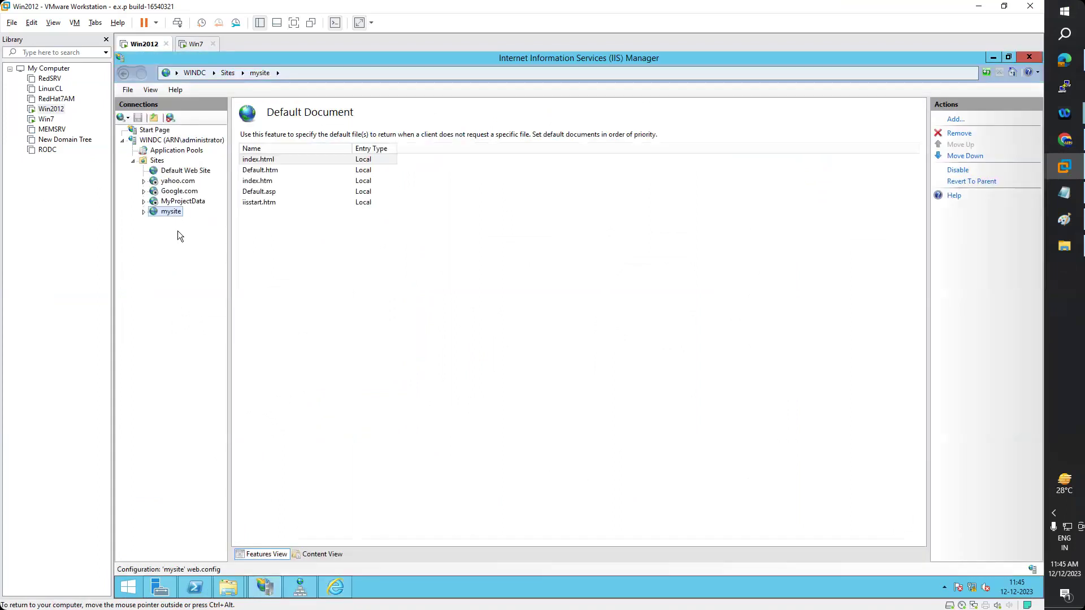
{"action": "left_click", "coordinate": [184, 170]}
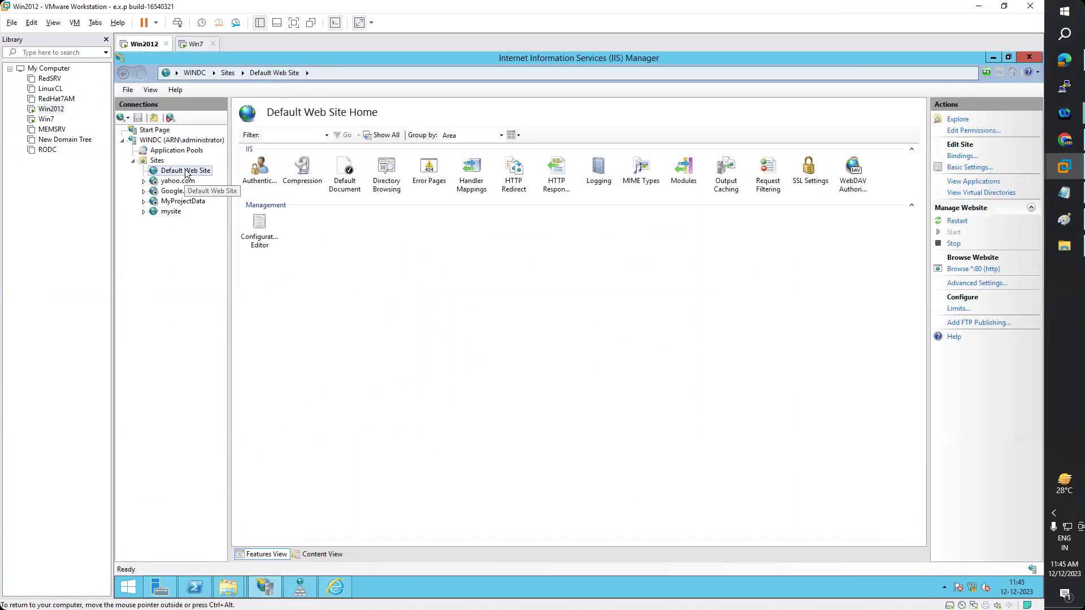
{"action": "right_click", "coordinate": [185, 171]}
{"action": "mouse_move", "coordinate": [291, 248]}
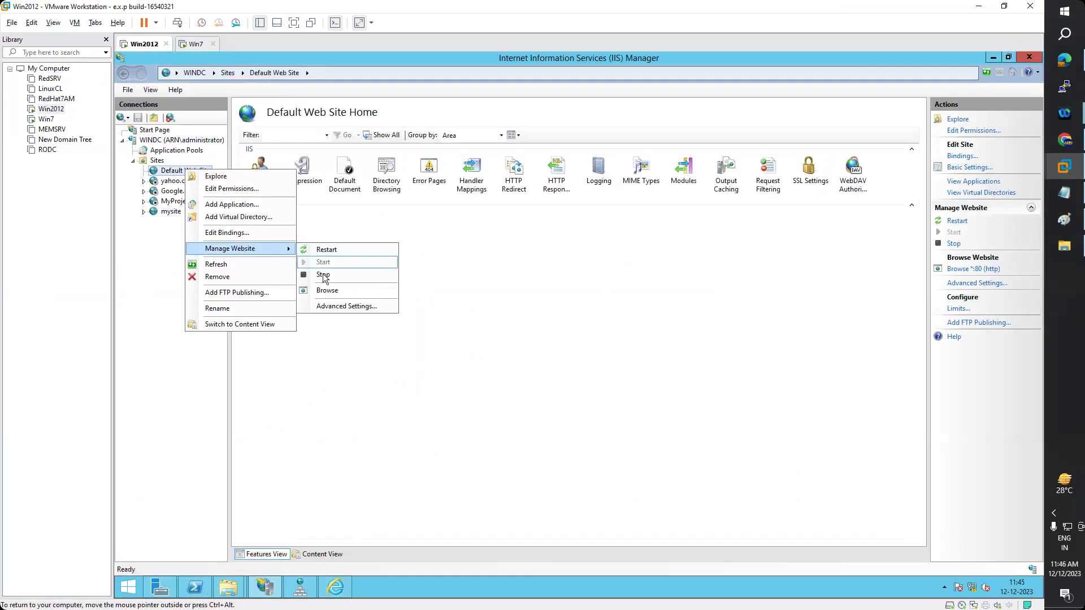
{"action": "left_click", "coordinate": [334, 273]}
{"action": "left_click", "coordinate": [171, 212]}
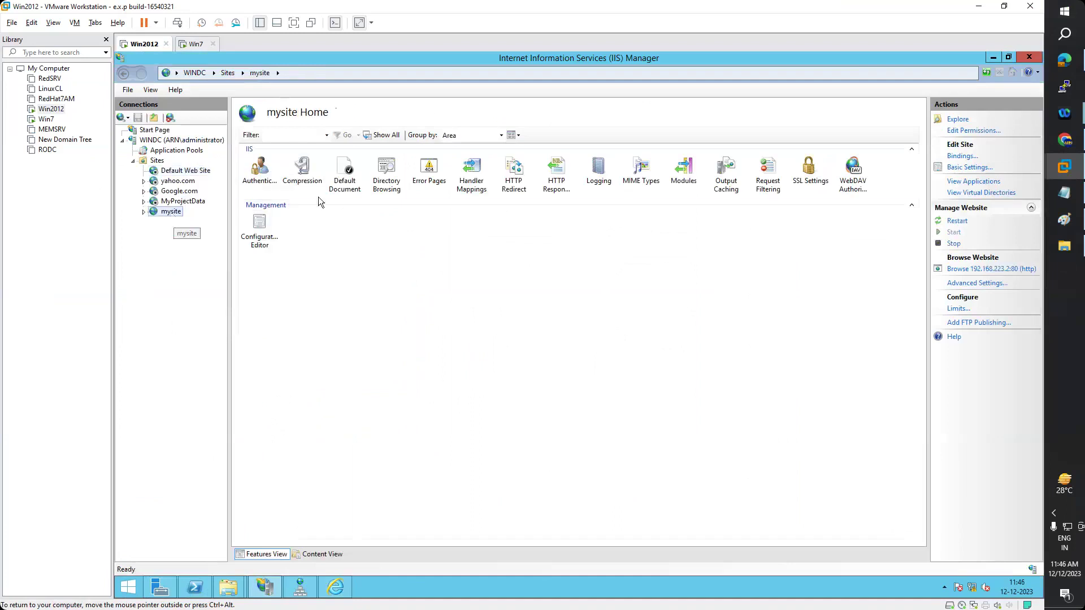
- Inspect mysite's port 80 binding and D:\yahoo\ physical path, then explore its content folder
{"action": "right_click", "coordinate": [166, 213]}
{"action": "mouse_move", "coordinate": [235, 295]}
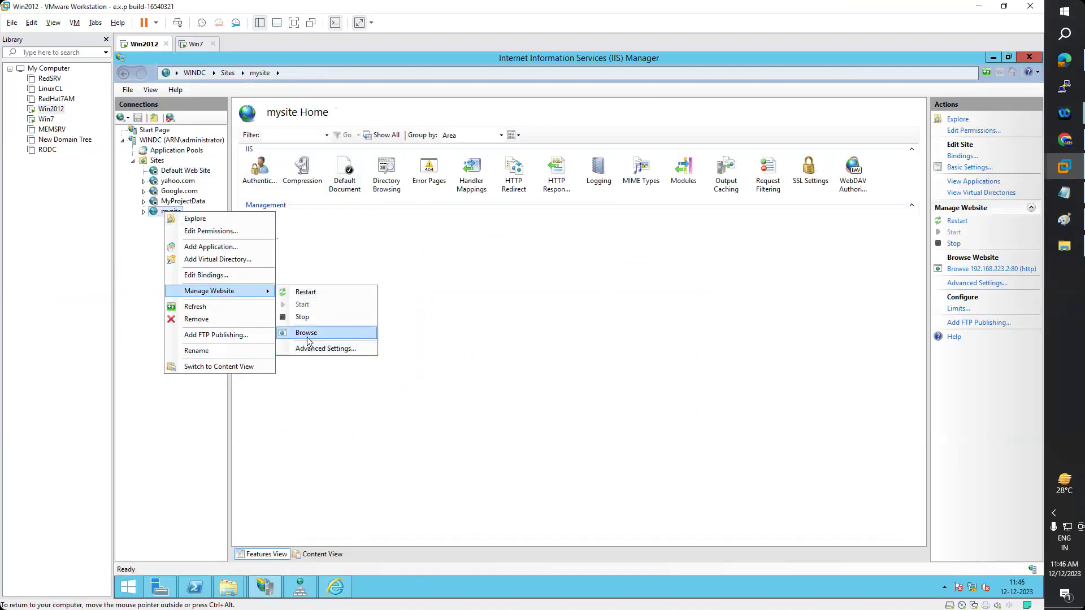
{"action": "left_click", "coordinate": [309, 348]}
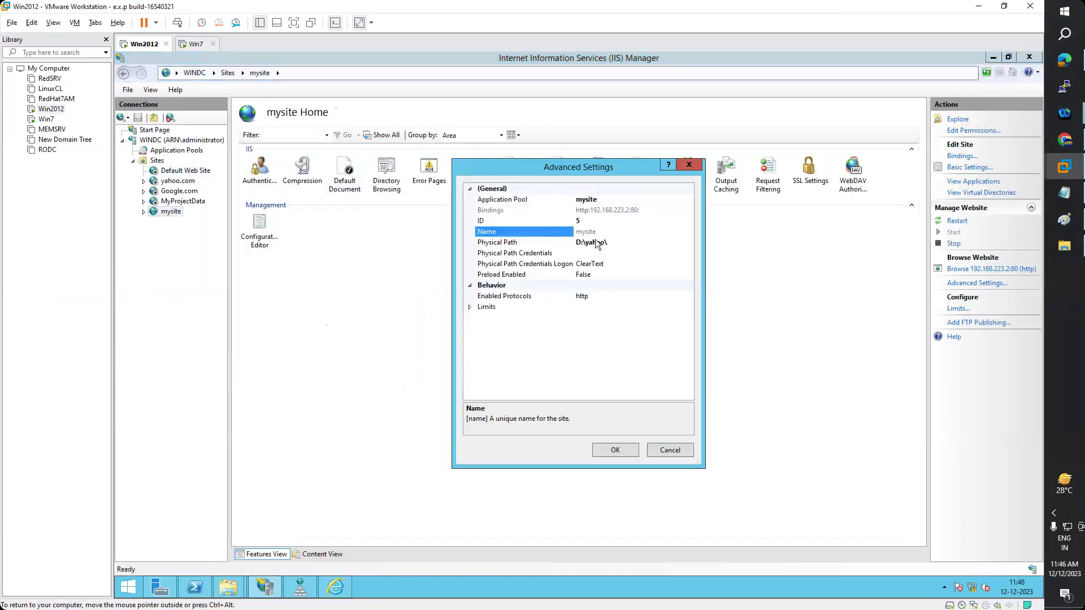
{"action": "left_click", "coordinate": [618, 199]}
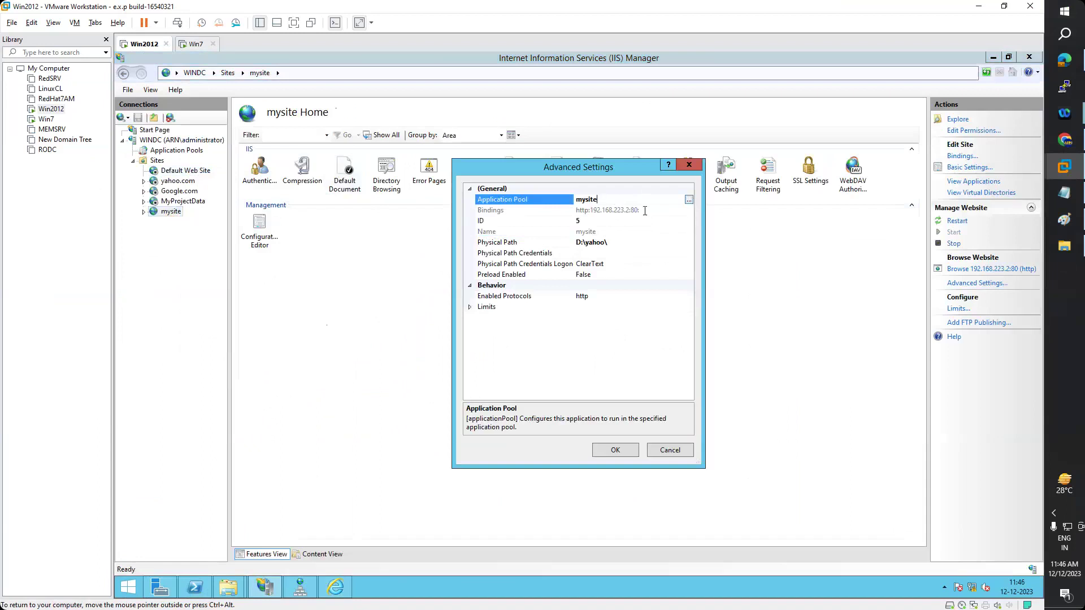
{"action": "left_click", "coordinate": [663, 210]}
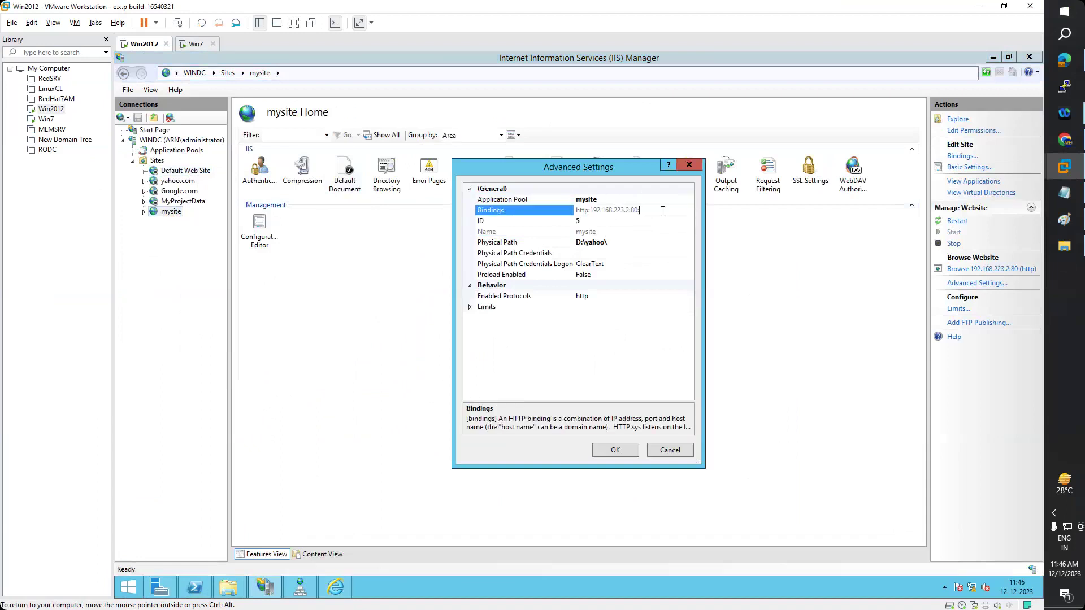
{"action": "double_click", "coordinate": [617, 208]}
{"action": "left_click", "coordinate": [609, 243]}
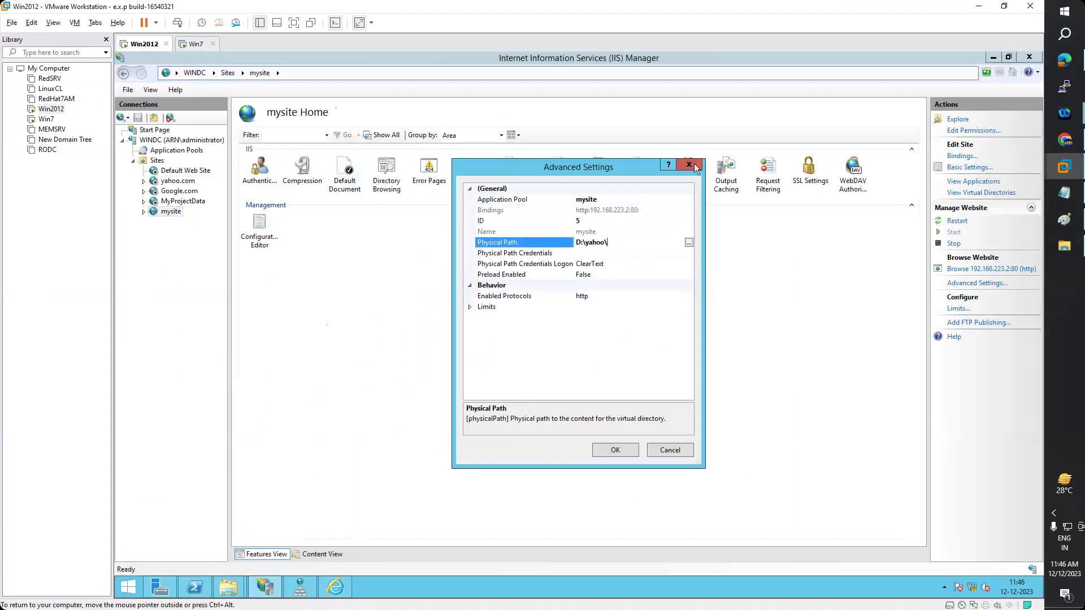
{"action": "left_click", "coordinate": [690, 165]}
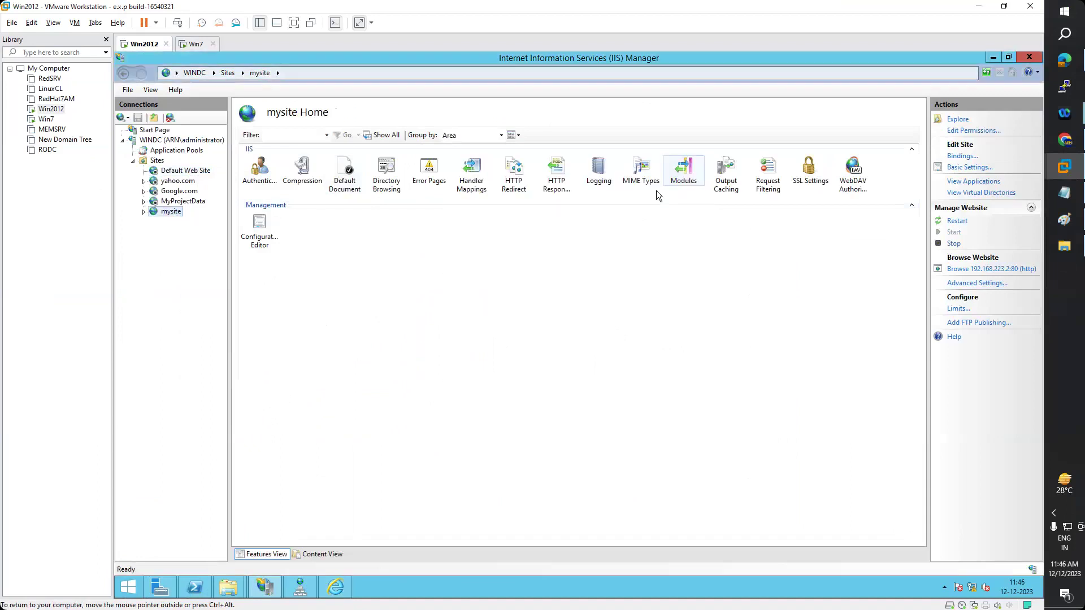
{"action": "right_click", "coordinate": [176, 219]}
{"action": "left_click", "coordinate": [195, 222]}
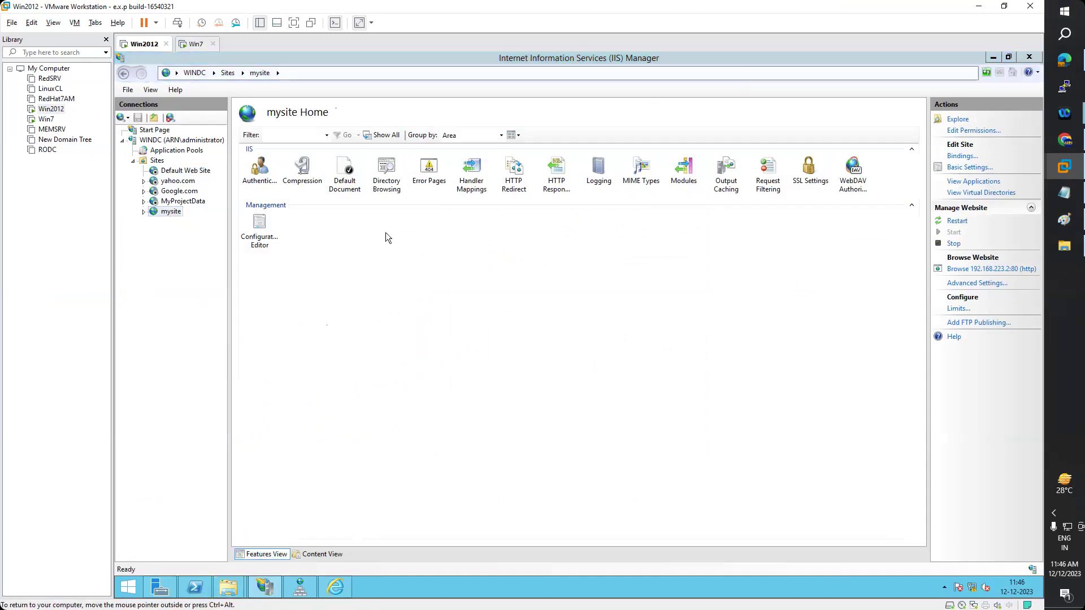
- Create a new folder named mysite on drive D:
{"action": "left_click", "coordinate": [484, 232]}
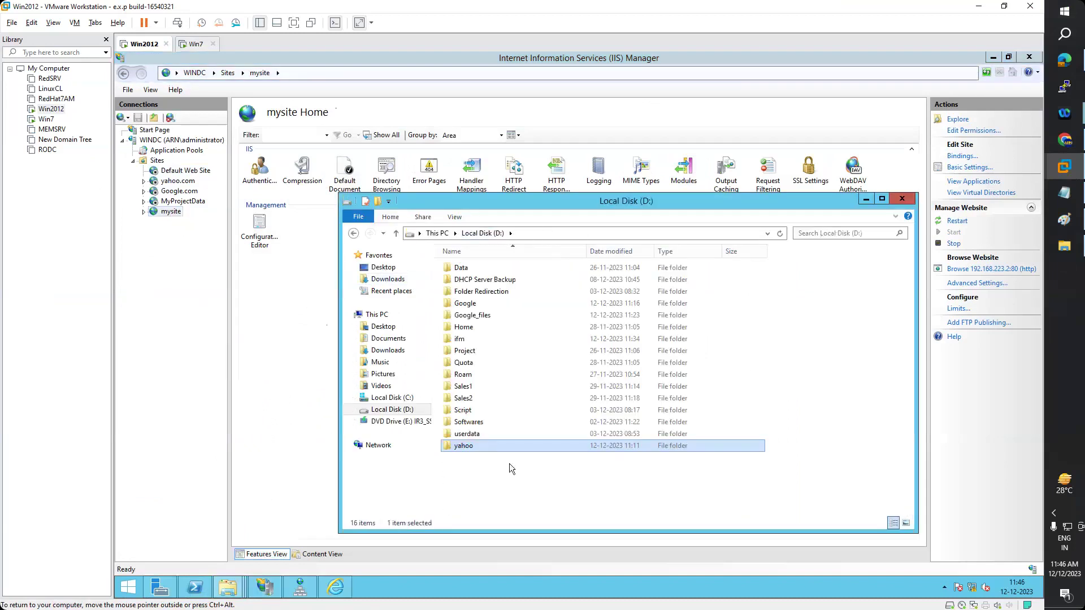
{"action": "right_click", "coordinate": [483, 493]}
{"action": "mouse_move", "coordinate": [543, 476]}
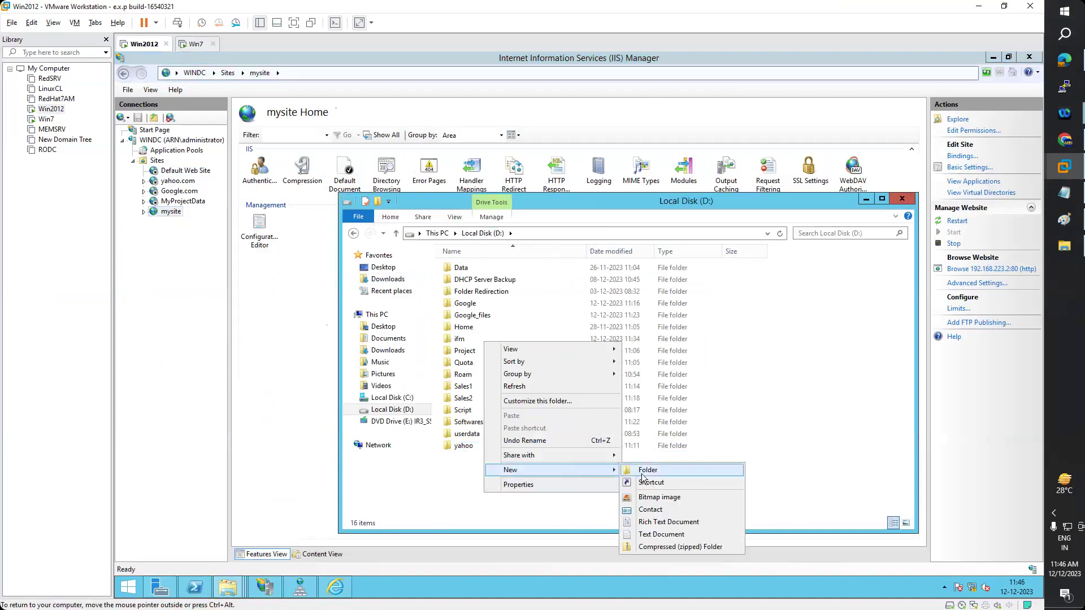
{"action": "left_click", "coordinate": [736, 474]}
{"action": "type", "text": "mysite"}
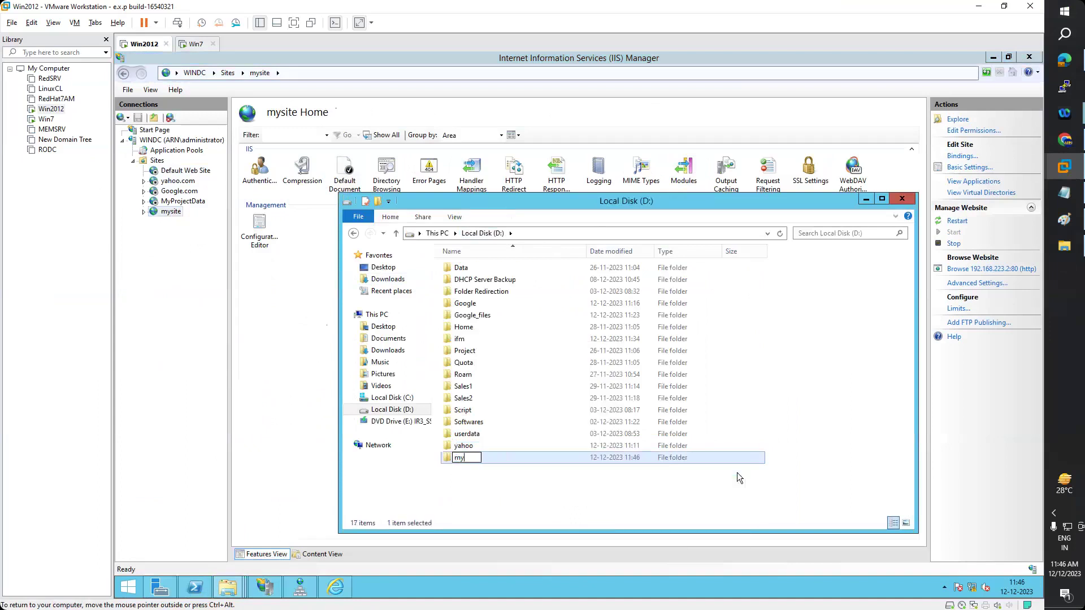
{"action": "key", "text": "Return"}
{"action": "key", "text": "Return"}
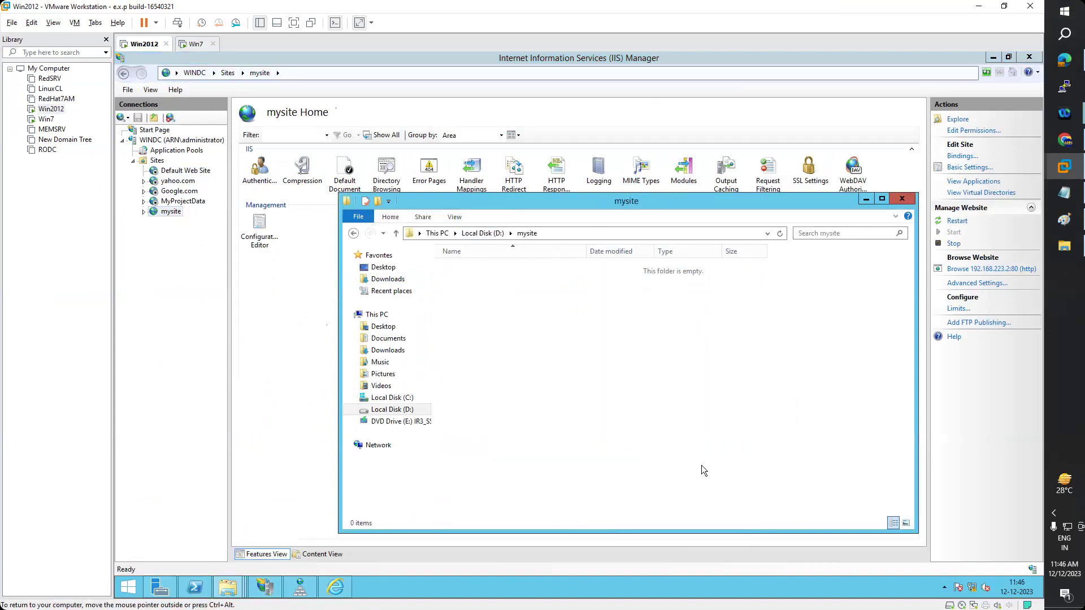
- Create a file named index.html inside D:\mysite
{"action": "right_click", "coordinate": [544, 324]}
{"action": "mouse_move", "coordinate": [671, 455]}
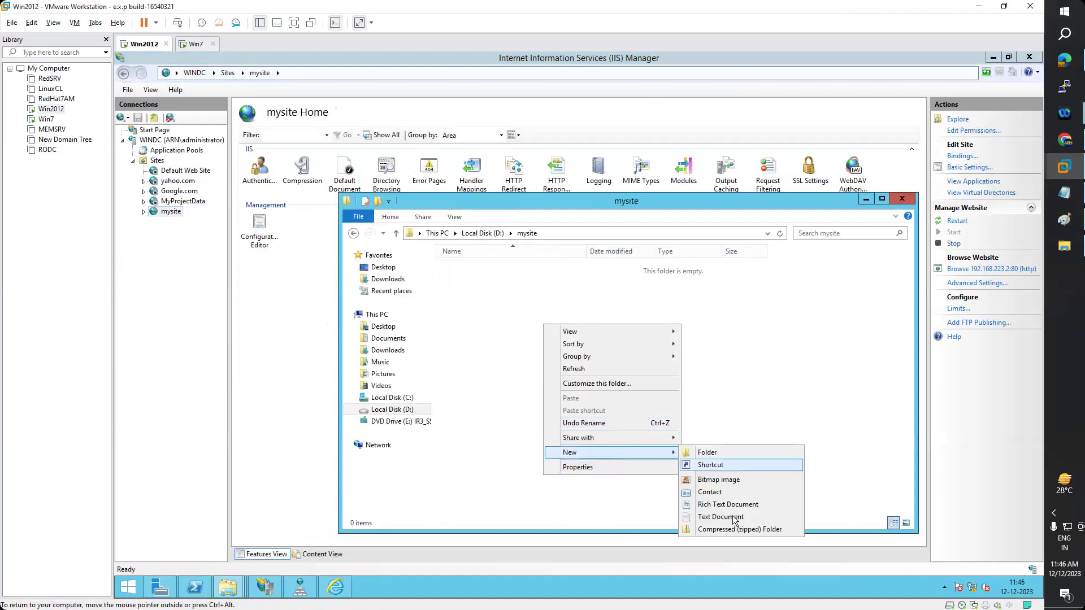
{"action": "left_click", "coordinate": [734, 517]}
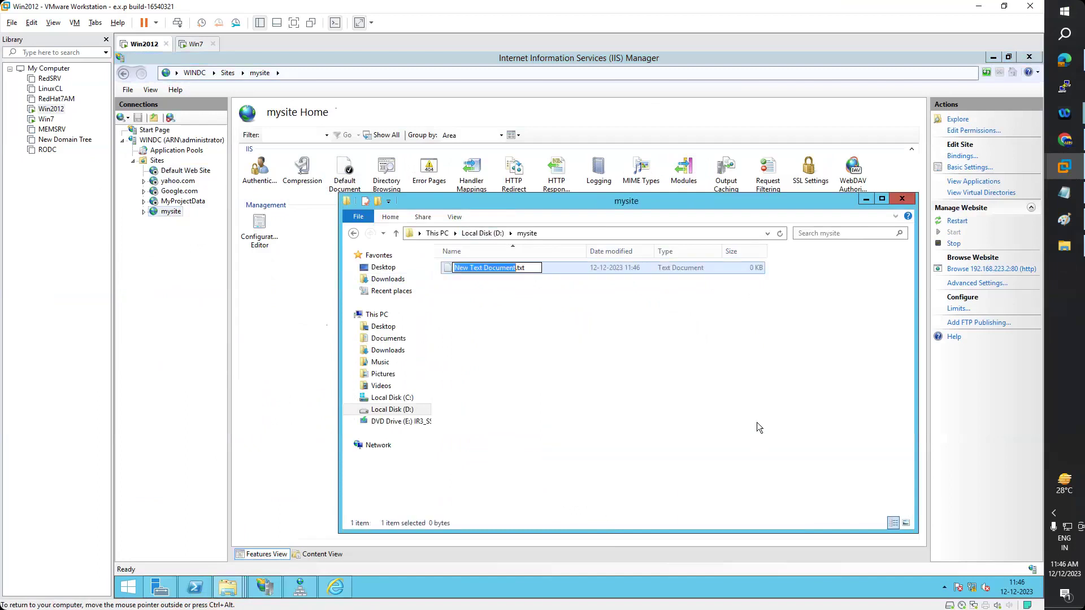
{"action": "type", "text": "index"}
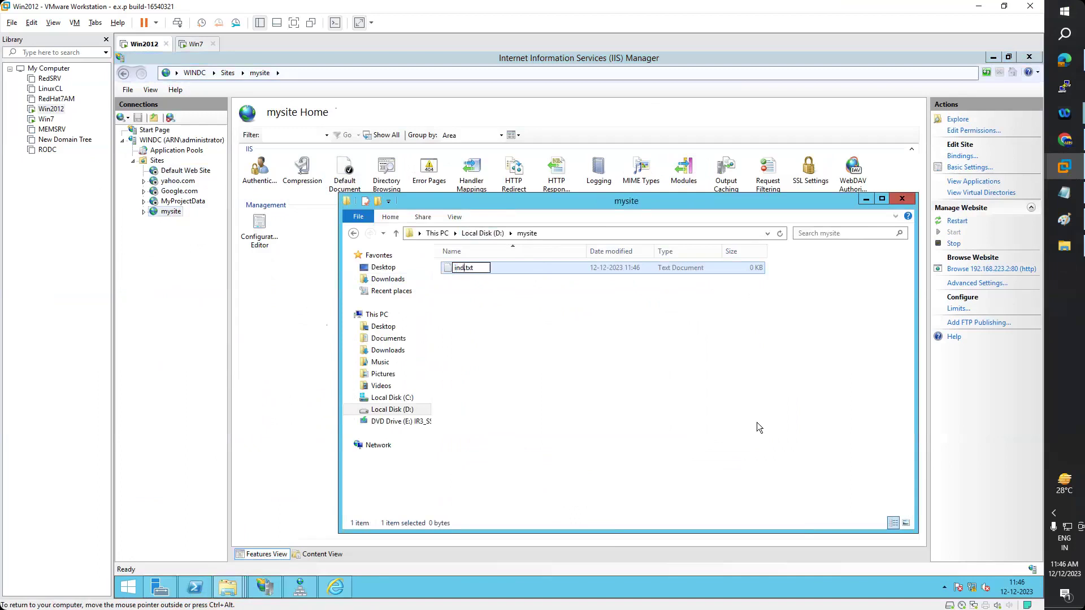
{"action": "type", "text": ".html"}
{"action": "key", "text": "Delete"}
{"action": "key", "text": "Delete"}
{"action": "key", "text": "Return"}
{"action": "key", "text": "Return"}
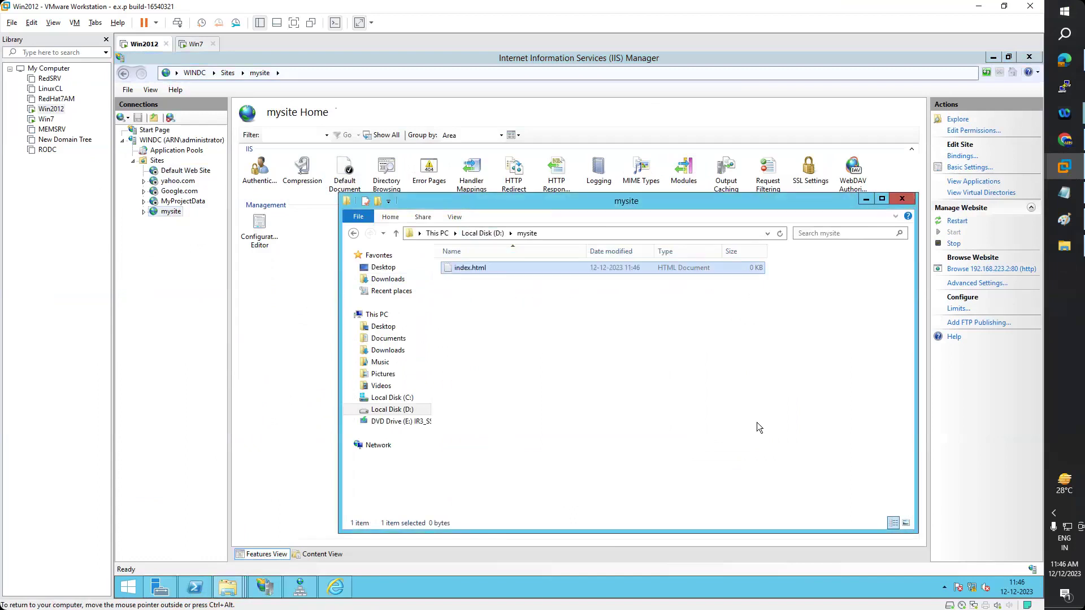
- Write 'hello' into index.html with Notepad and save it
{"action": "right_click", "coordinate": [459, 267]}
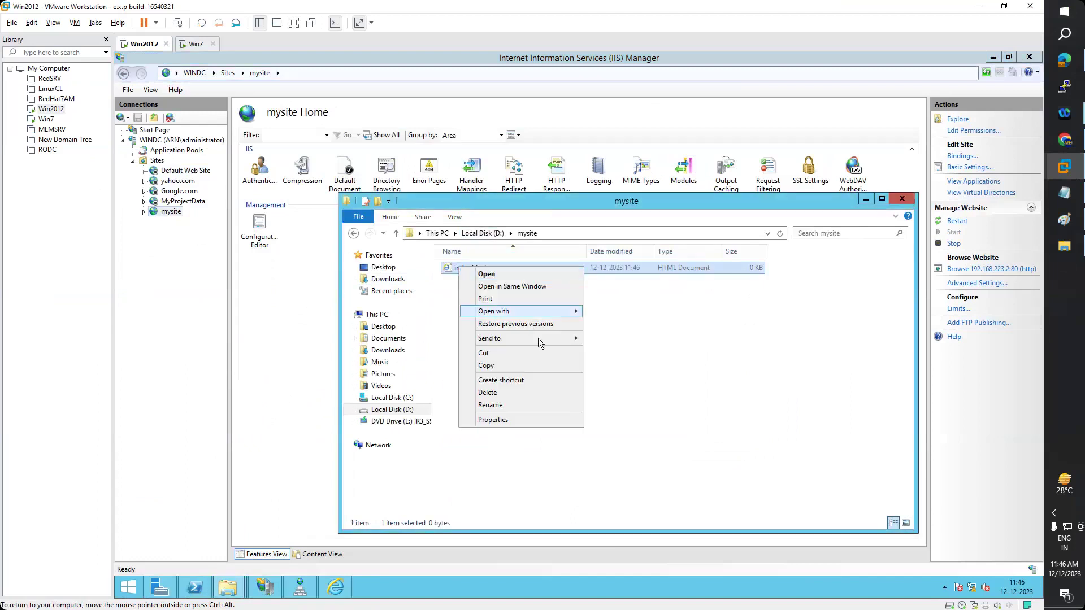
{"action": "mouse_move", "coordinate": [525, 311]}
{"action": "left_click", "coordinate": [616, 338]}
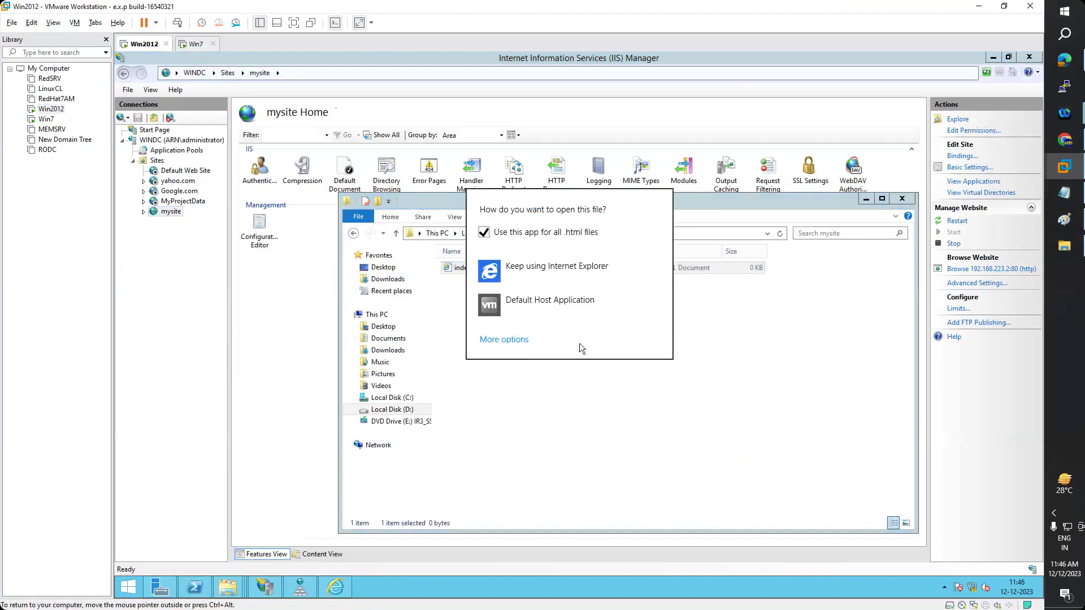
{"action": "left_click", "coordinate": [521, 342]}
{"action": "left_click", "coordinate": [520, 342]}
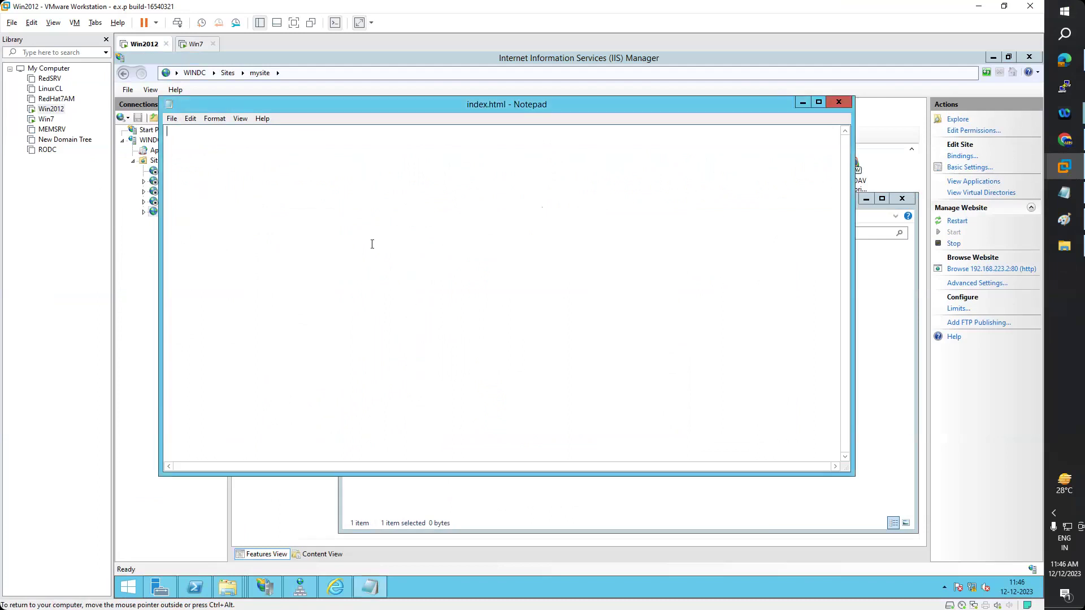
{"action": "type", "text": "hello"}
{"action": "left_click", "coordinate": [839, 102]}
{"action": "left_click", "coordinate": [542, 330]}
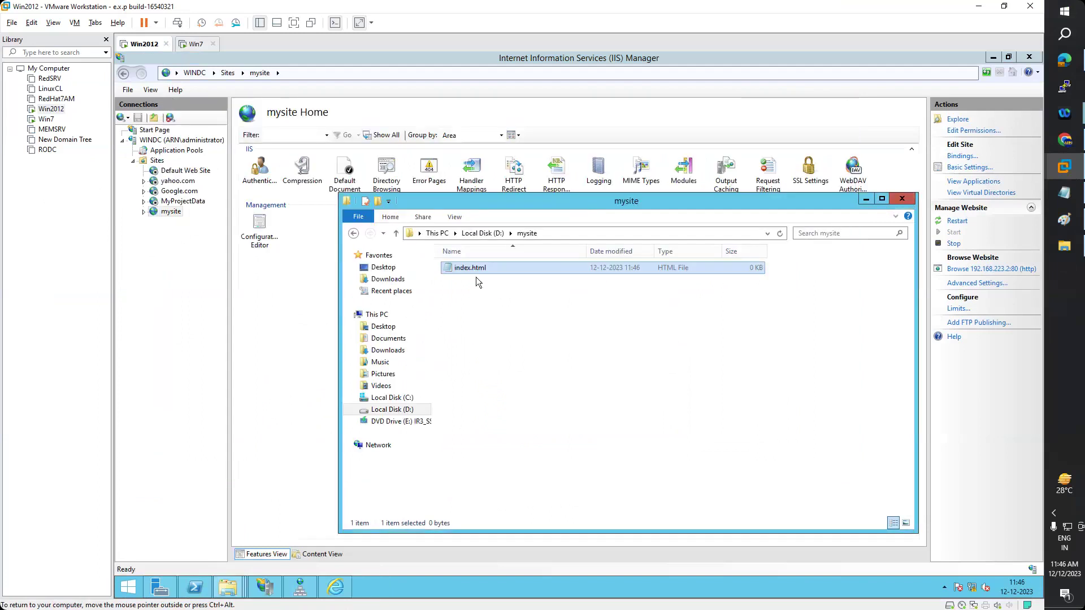
- View index.html in Internet Explorer, then close all browser tabs
{"action": "right_click", "coordinate": [475, 267]}
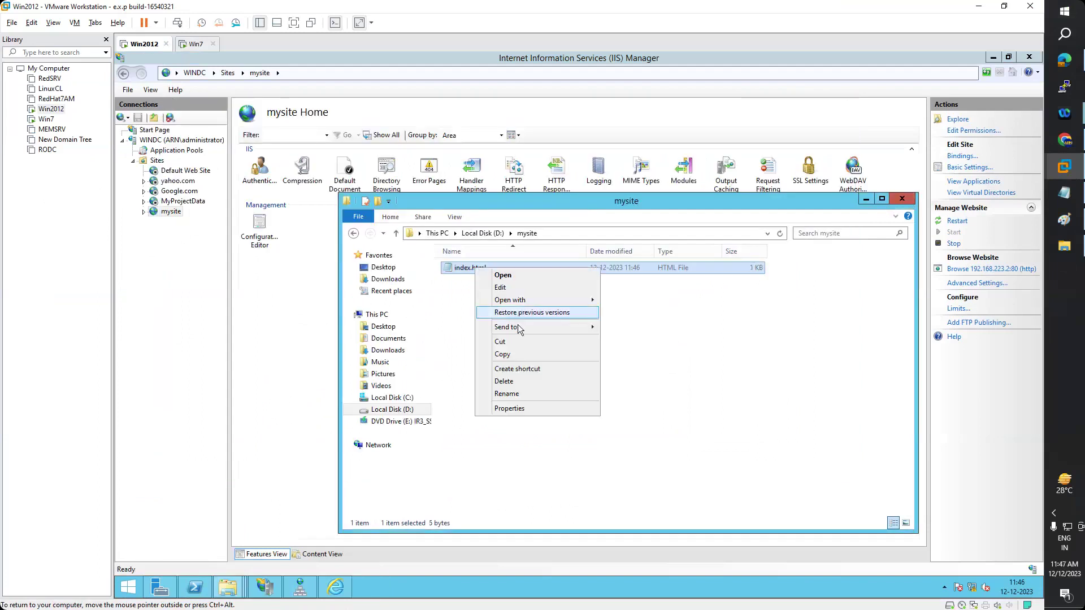
{"action": "mouse_move", "coordinate": [542, 300]}
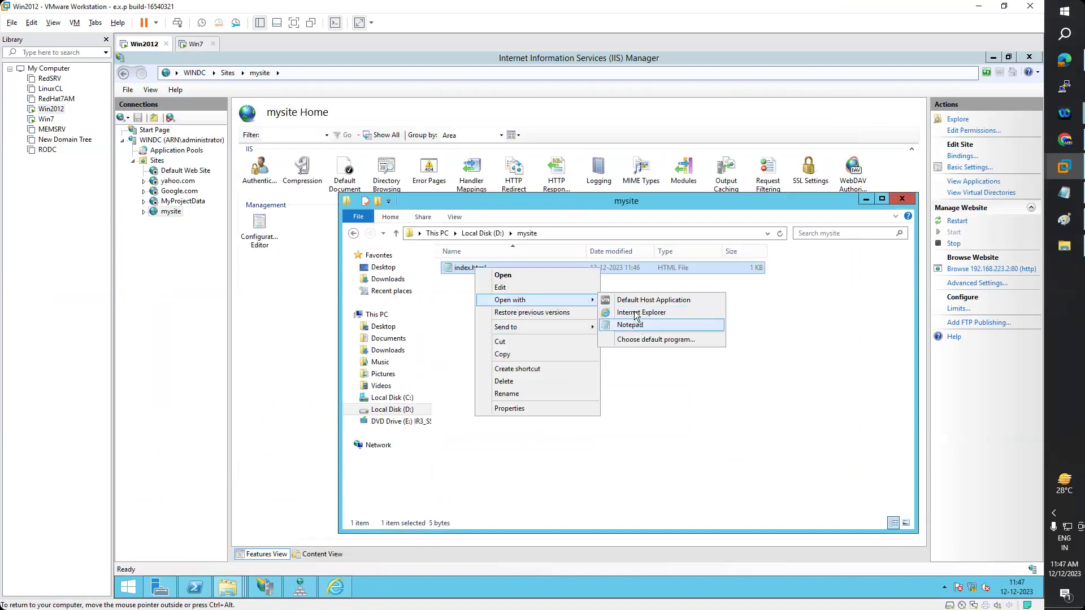
{"action": "left_click", "coordinate": [626, 312]}
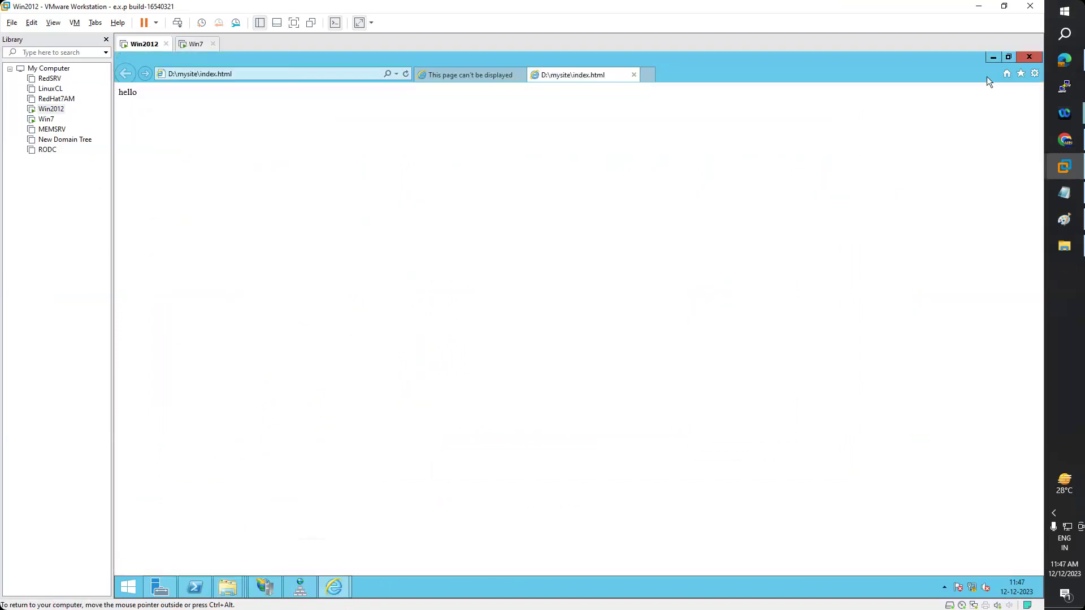
{"action": "left_click", "coordinate": [1030, 57]}
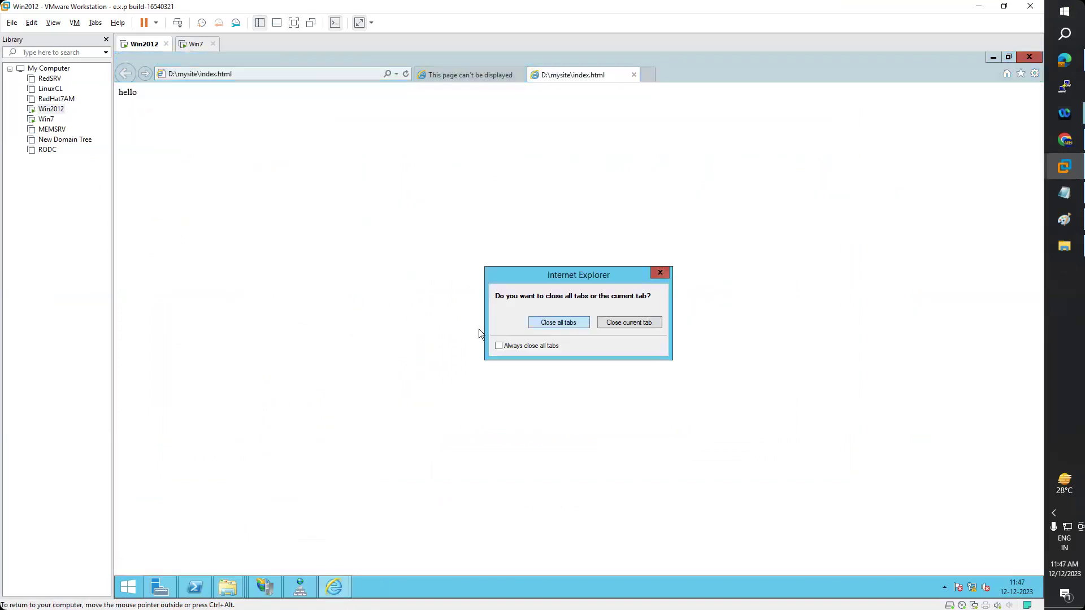
{"action": "key", "text": "Return"}
- Set mysite's physical path to D:\mysite in Advanced Settings and restart the site
{"action": "right_click", "coordinate": [168, 212]}
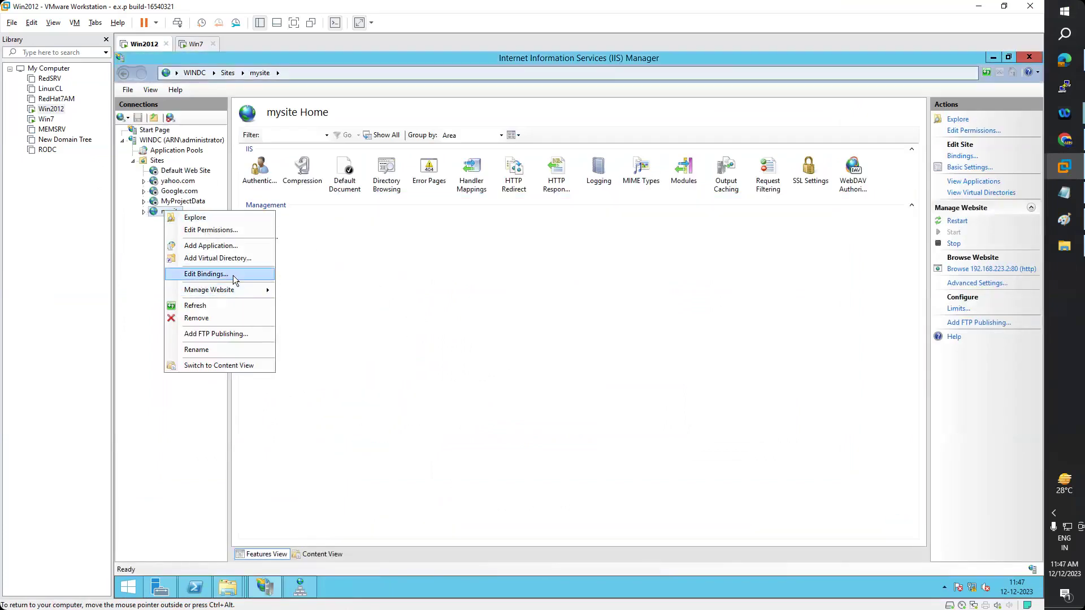
{"action": "mouse_move", "coordinate": [238, 290]}
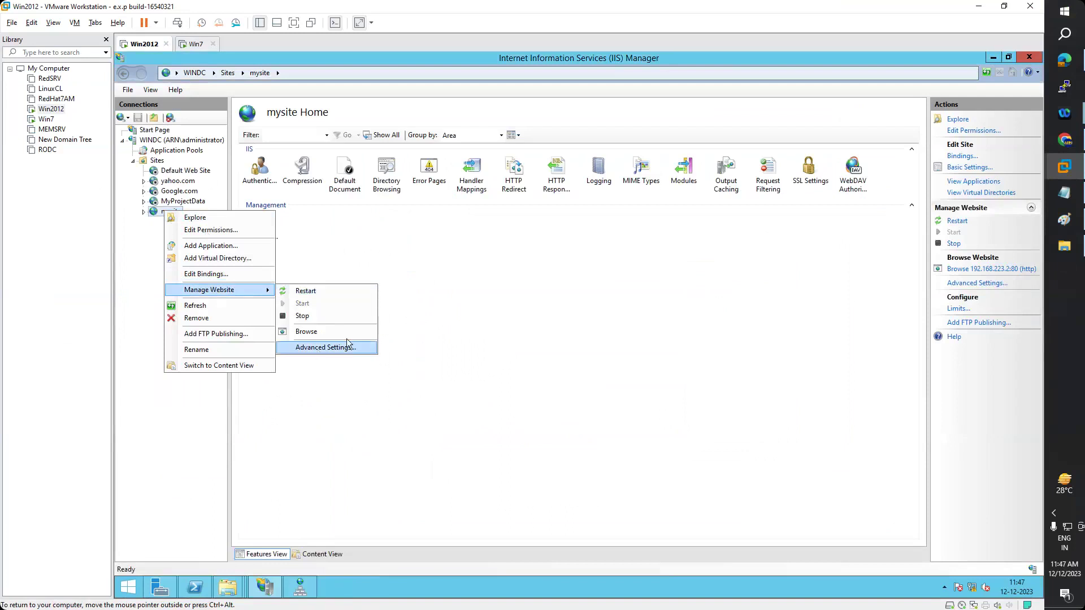
{"action": "left_click", "coordinate": [347, 342]}
{"action": "left_click", "coordinate": [617, 242]}
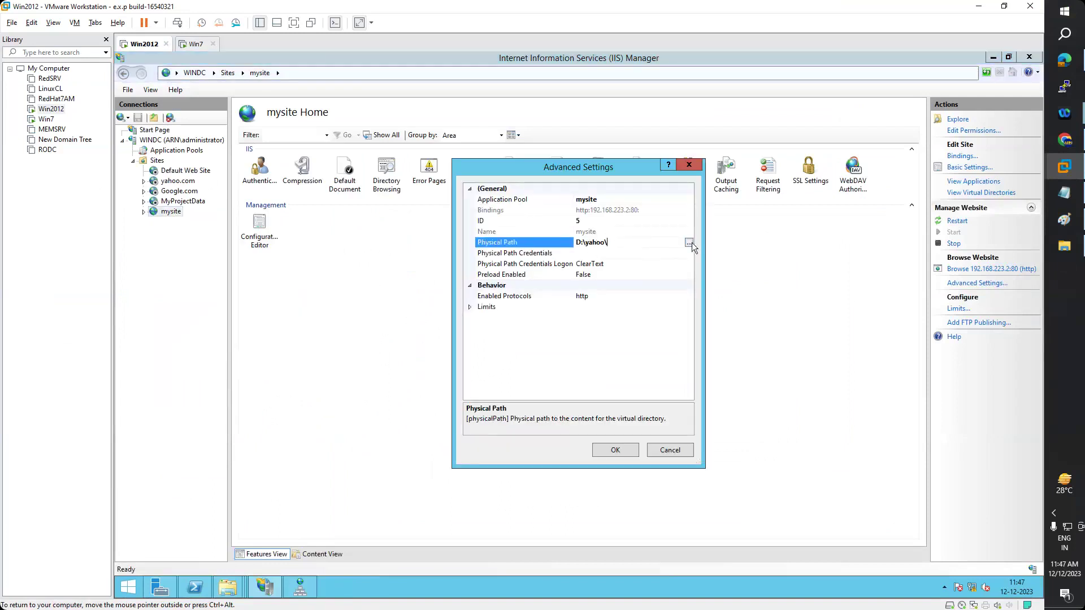
{"action": "left_click", "coordinate": [689, 243]}
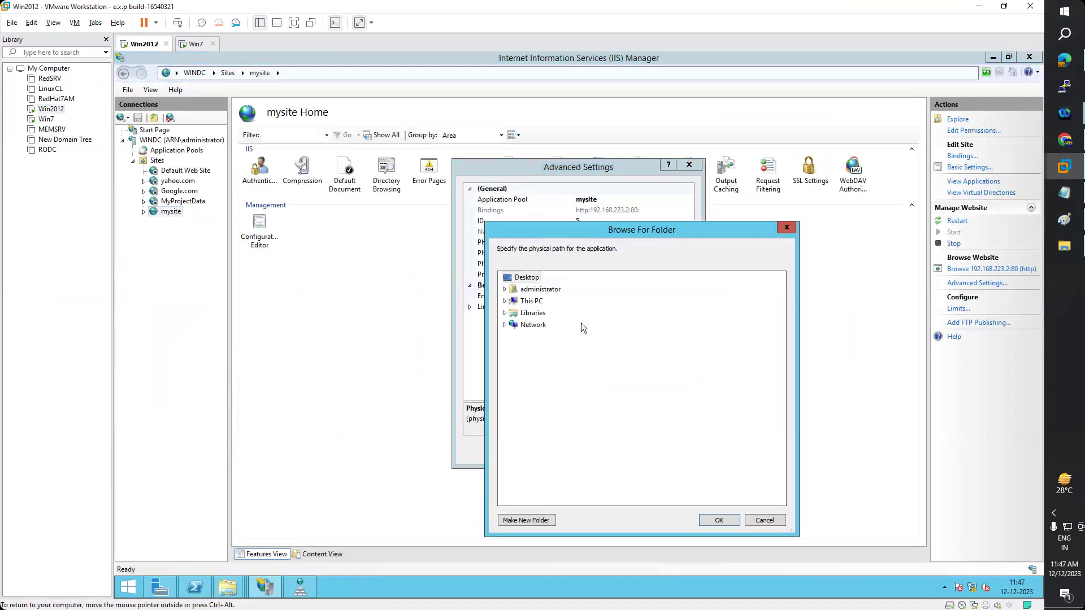
{"action": "left_click", "coordinate": [505, 301]}
{"action": "left_click", "coordinate": [510, 397]}
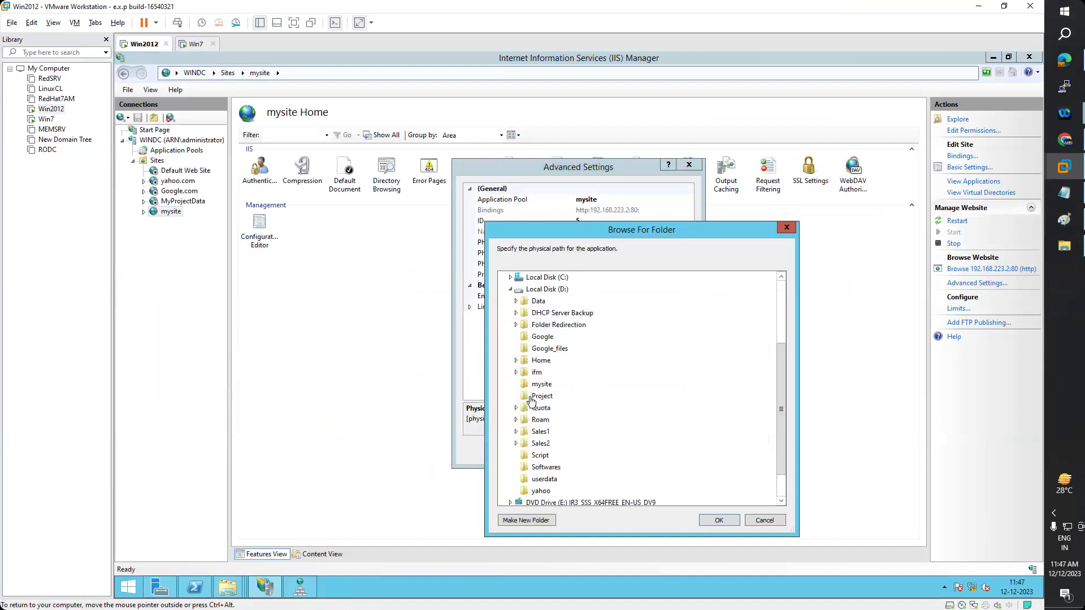
{"action": "left_click", "coordinate": [542, 385]}
{"action": "left_click", "coordinate": [719, 520]}
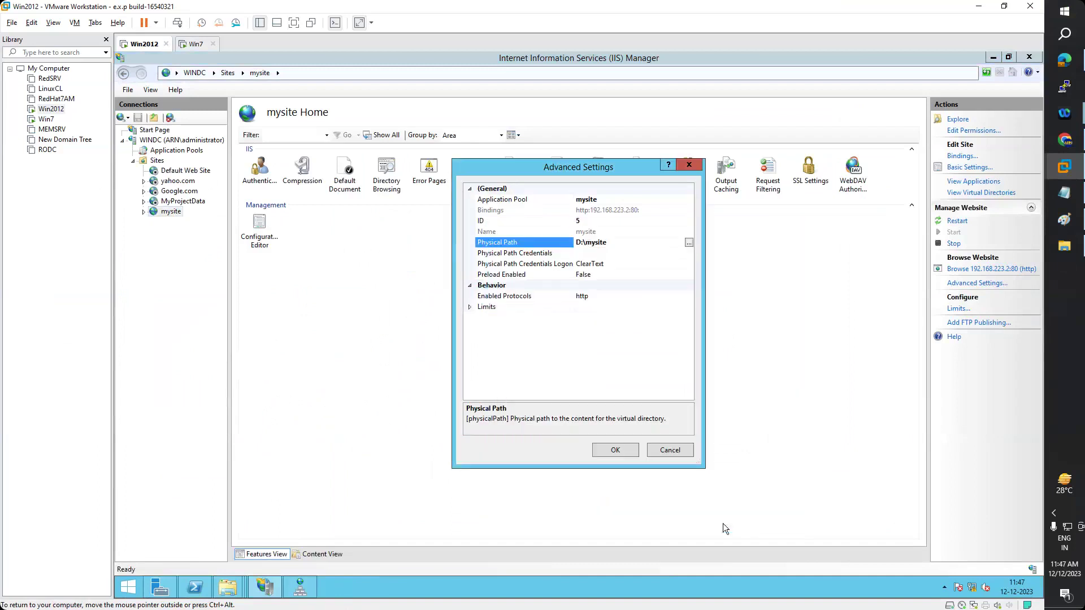
{"action": "left_click", "coordinate": [615, 451]}
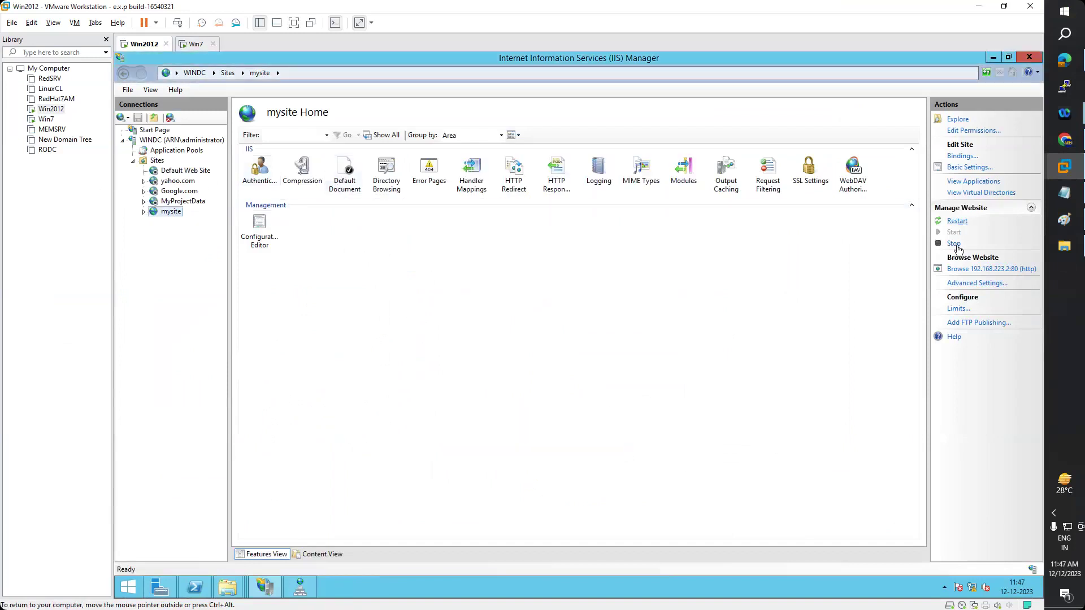
{"action": "left_click", "coordinate": [957, 246]}
{"action": "left_click", "coordinate": [955, 233]}
{"action": "right_click", "coordinate": [167, 215]}
{"action": "mouse_move", "coordinate": [241, 292]}
{"action": "left_click", "coordinate": [308, 333]}
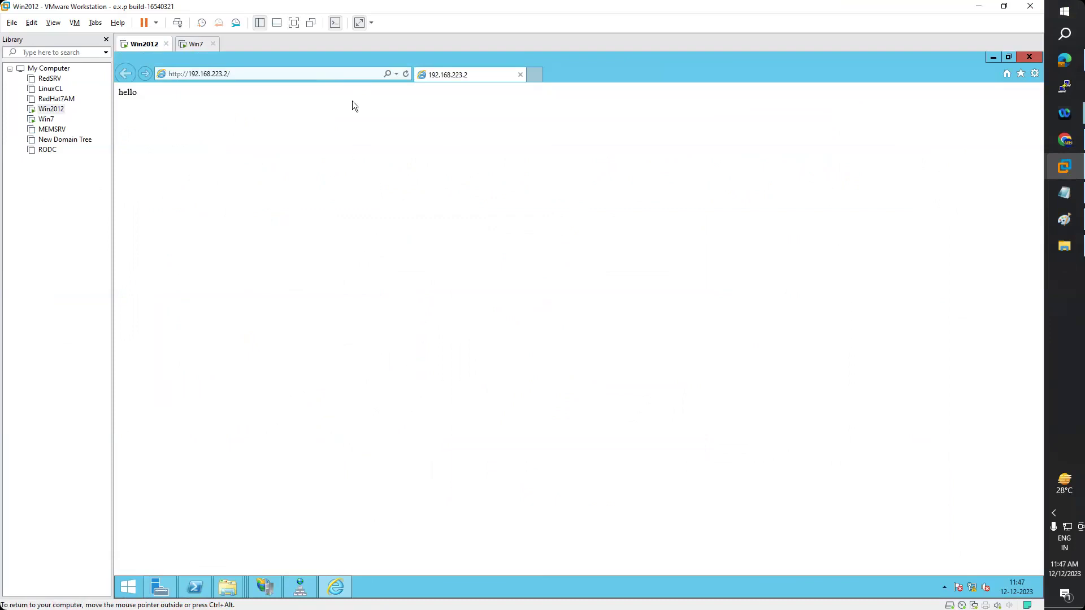
{"action": "left_click", "coordinate": [247, 74]}
{"action": "left_click", "coordinate": [248, 73]}
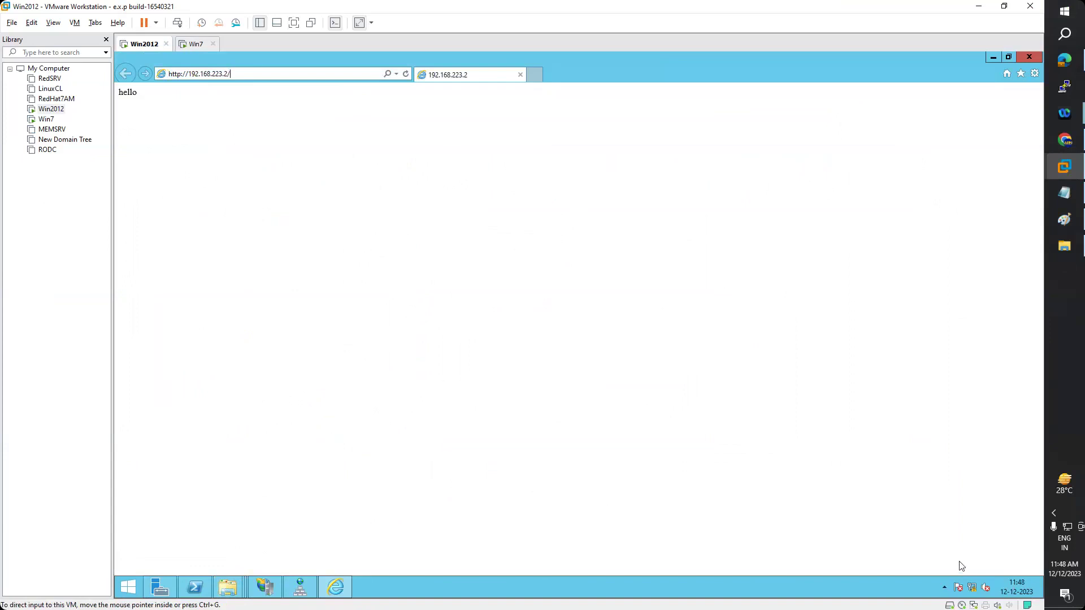
- Change mysite's http binding port from 80 to 8080 and restart the site
{"action": "left_click", "coordinate": [273, 590]}
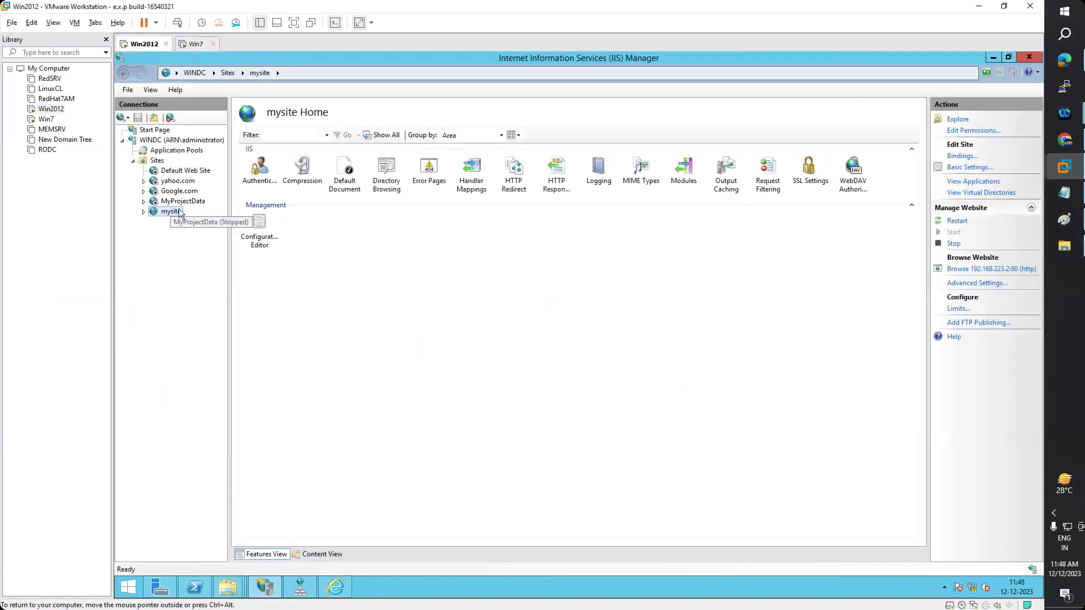
{"action": "left_click", "coordinate": [962, 156]}
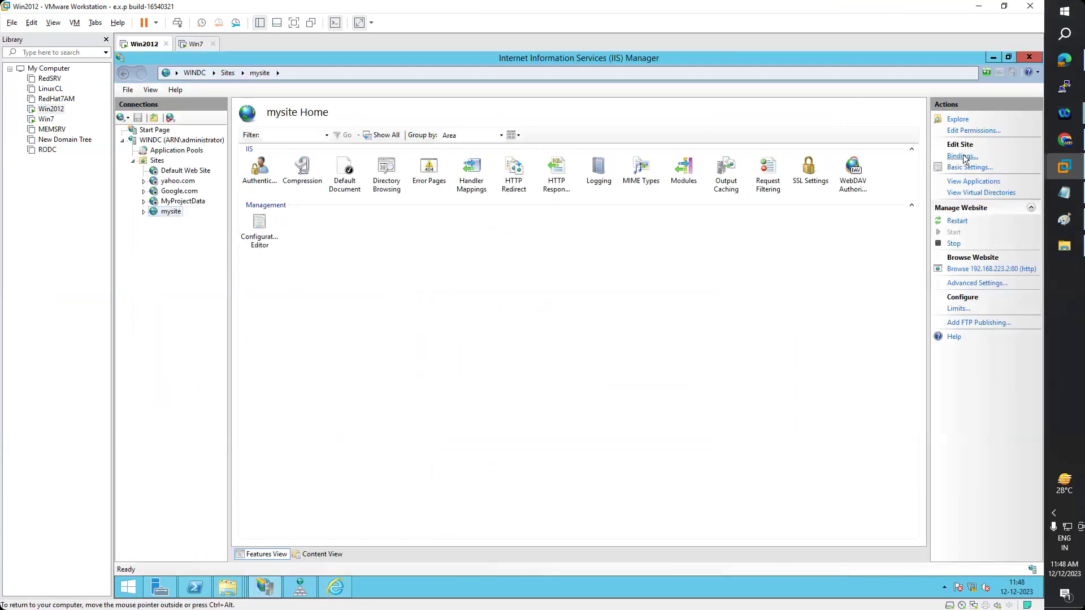
{"action": "left_click", "coordinate": [525, 249]}
{"action": "left_click", "coordinate": [717, 257]}
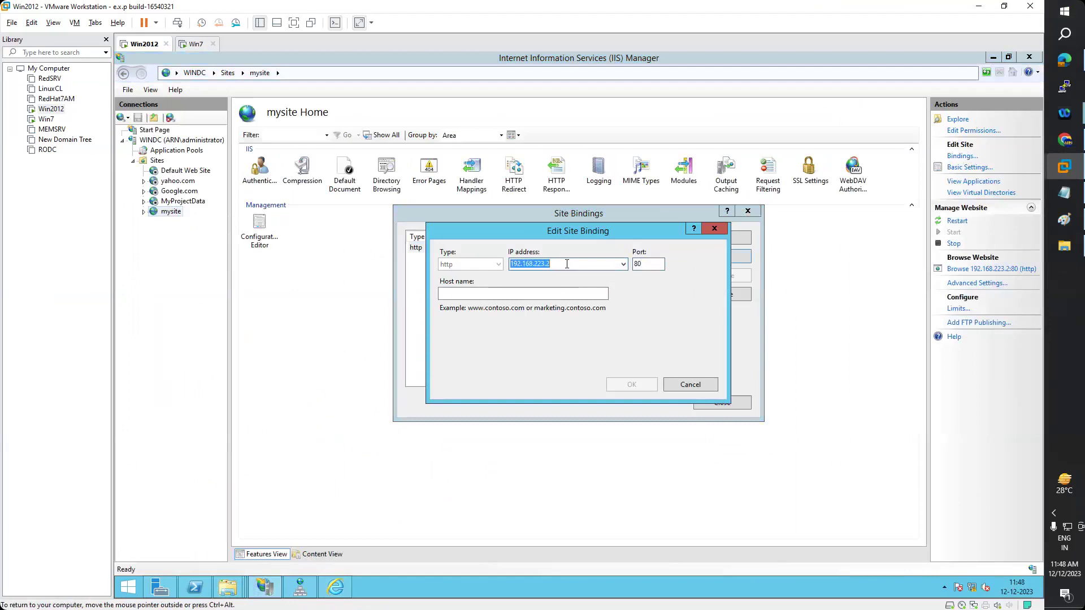
{"action": "left_click", "coordinate": [488, 294]}
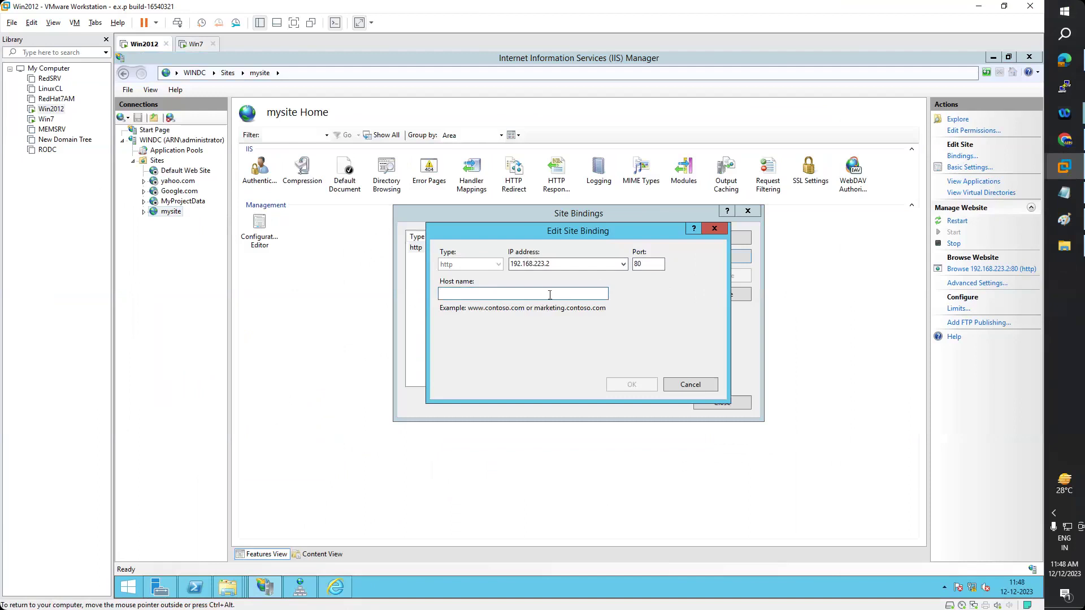
{"action": "left_click", "coordinate": [659, 264]}
{"action": "type", "text": "80"}
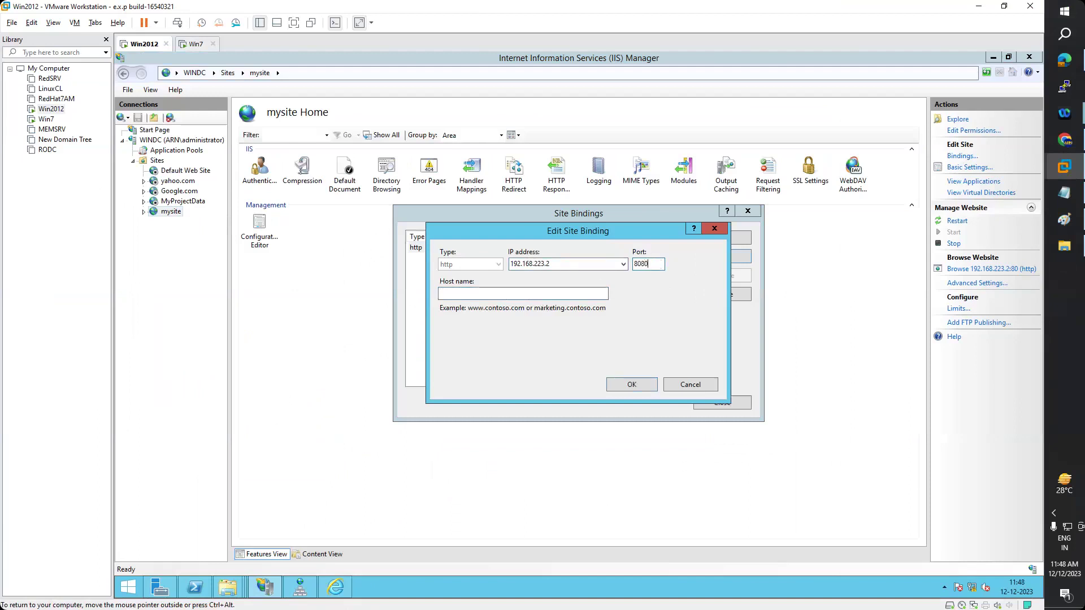
{"action": "left_click", "coordinate": [632, 385]}
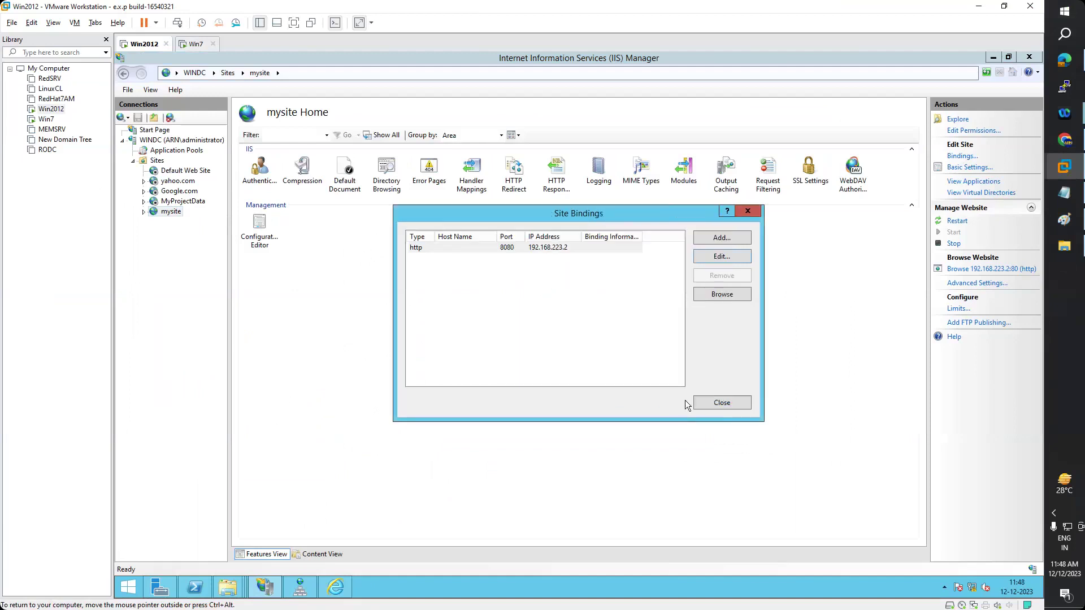
{"action": "left_click", "coordinate": [718, 403]}
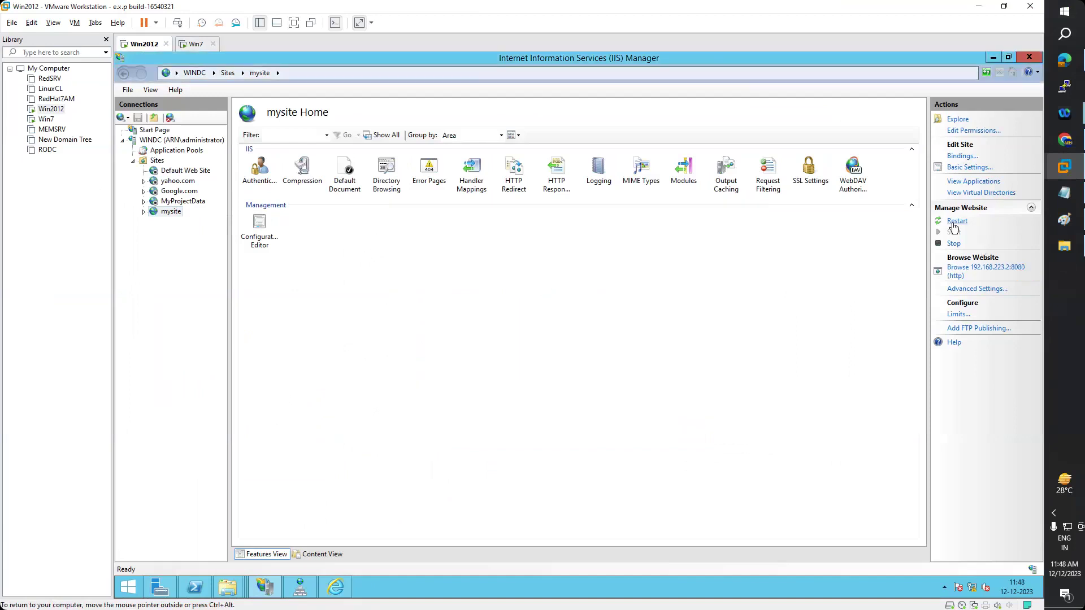
{"action": "left_click", "coordinate": [954, 244]}
{"action": "left_click", "coordinate": [954, 233]}
{"action": "right_click", "coordinate": [171, 212]}
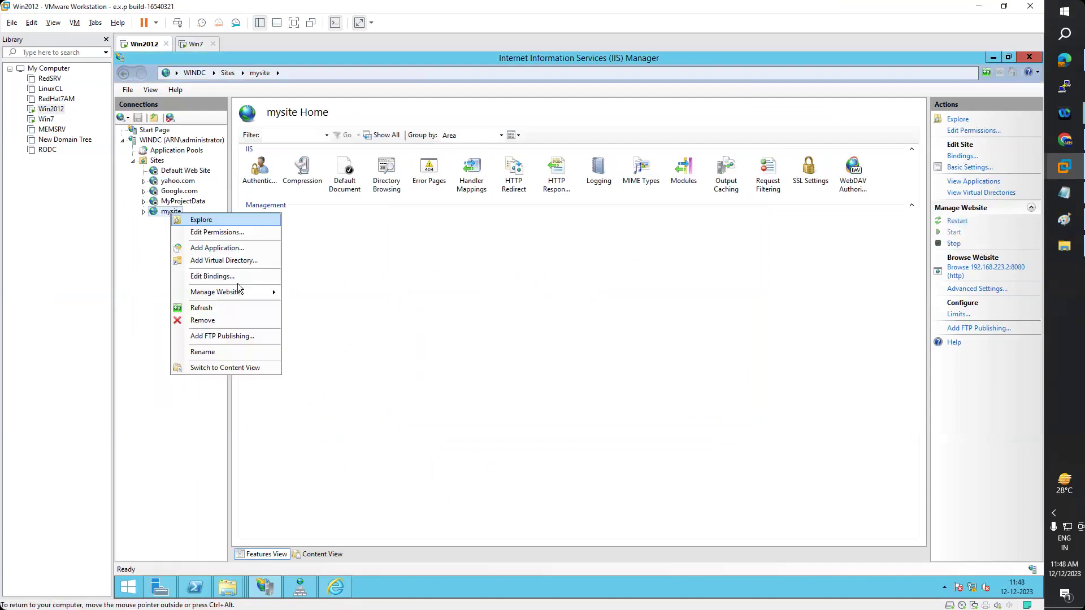
{"action": "left_click", "coordinate": [336, 338]}
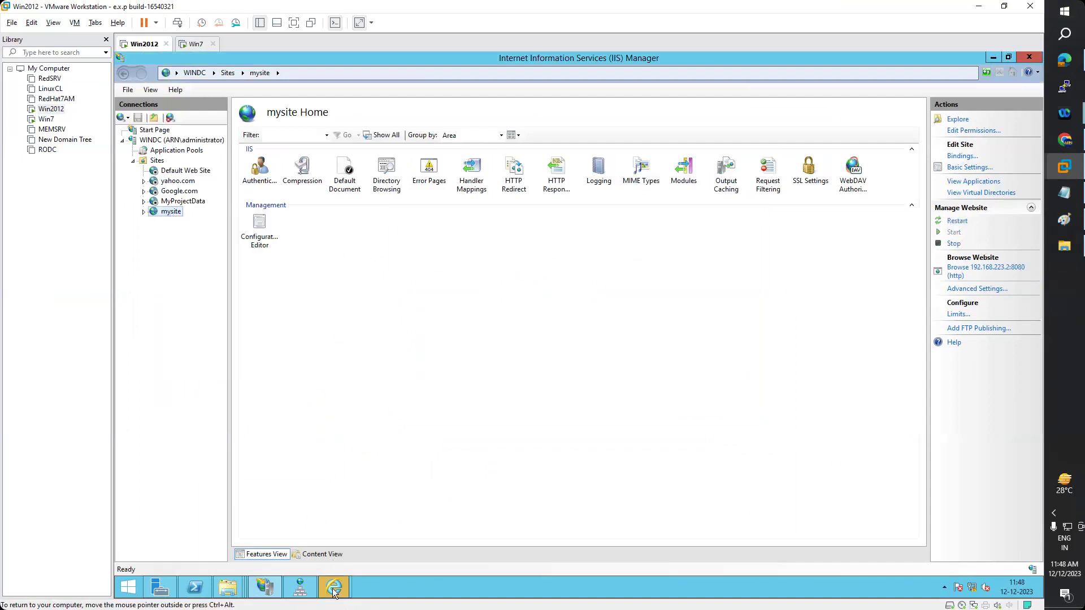
{"action": "mouse_move", "coordinate": [334, 588]}
{"action": "left_click", "coordinate": [394, 525]}
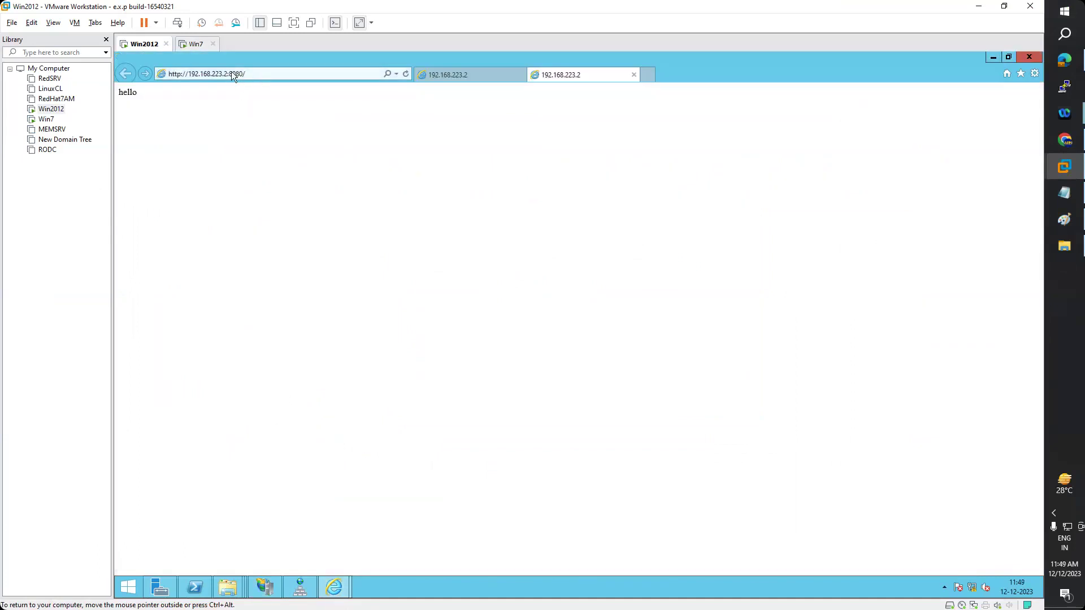
- Refresh and close the old port-80 browser tab, then return to IIS Manager
{"action": "left_click", "coordinate": [438, 80]}
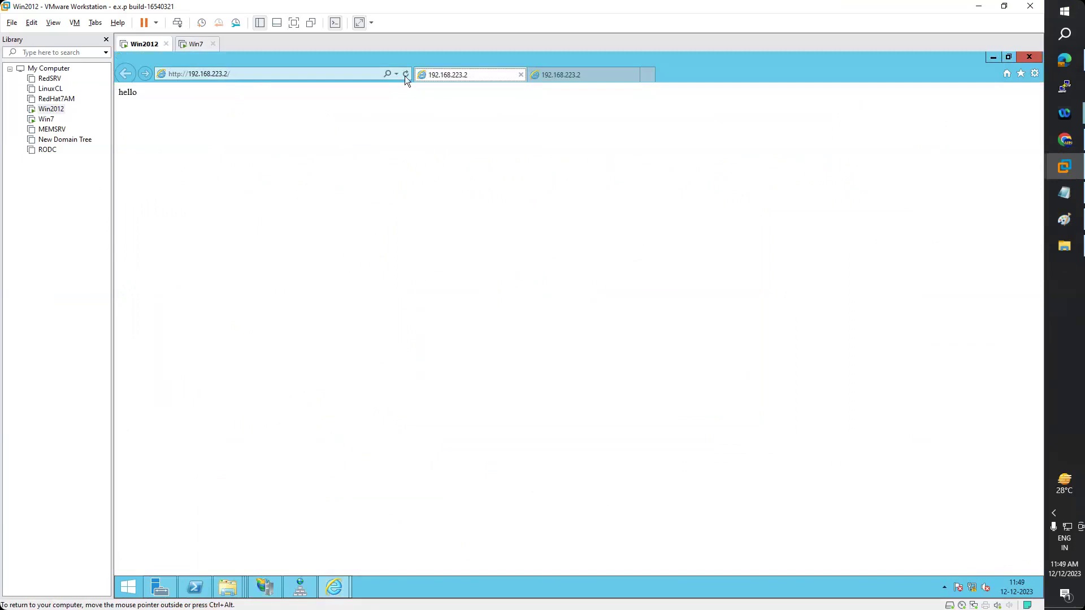
{"action": "left_click", "coordinate": [404, 76]}
{"action": "left_click", "coordinate": [520, 75]}
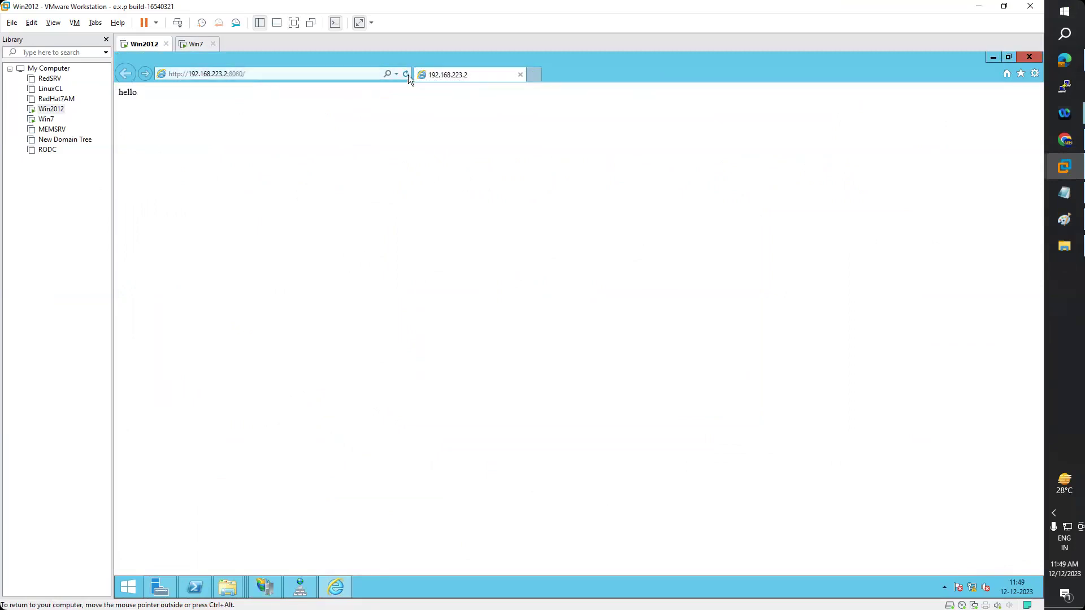
{"action": "left_click", "coordinate": [278, 591]}
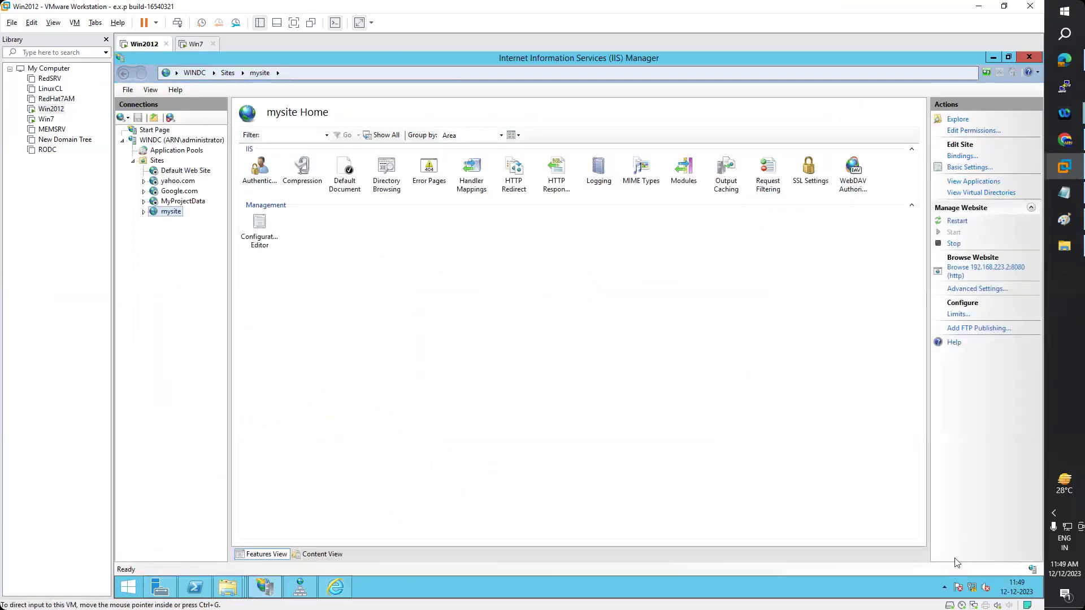